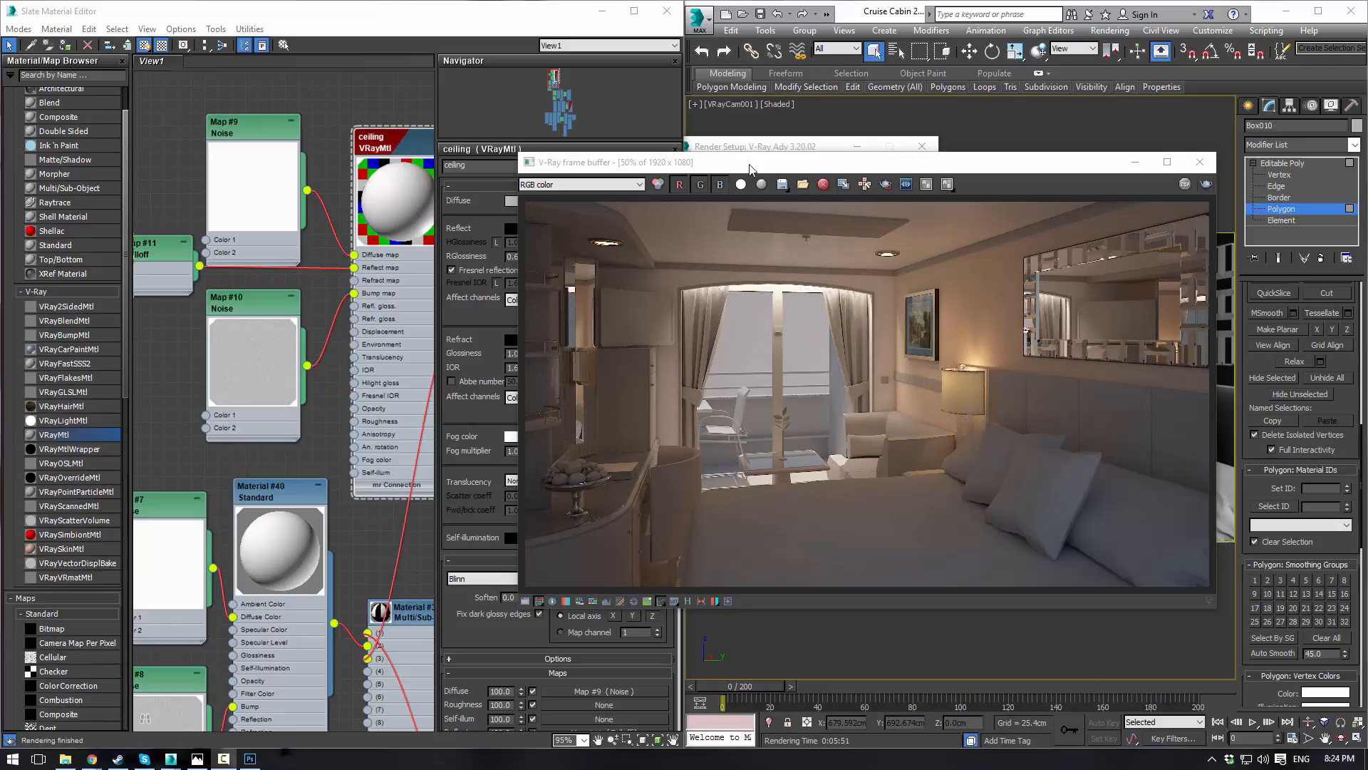
Step: Clear the V-Ray frame buffer and Render Setup windows off the viewport and select the vase on the table by the window
drag(750, 165, 1367, 214)
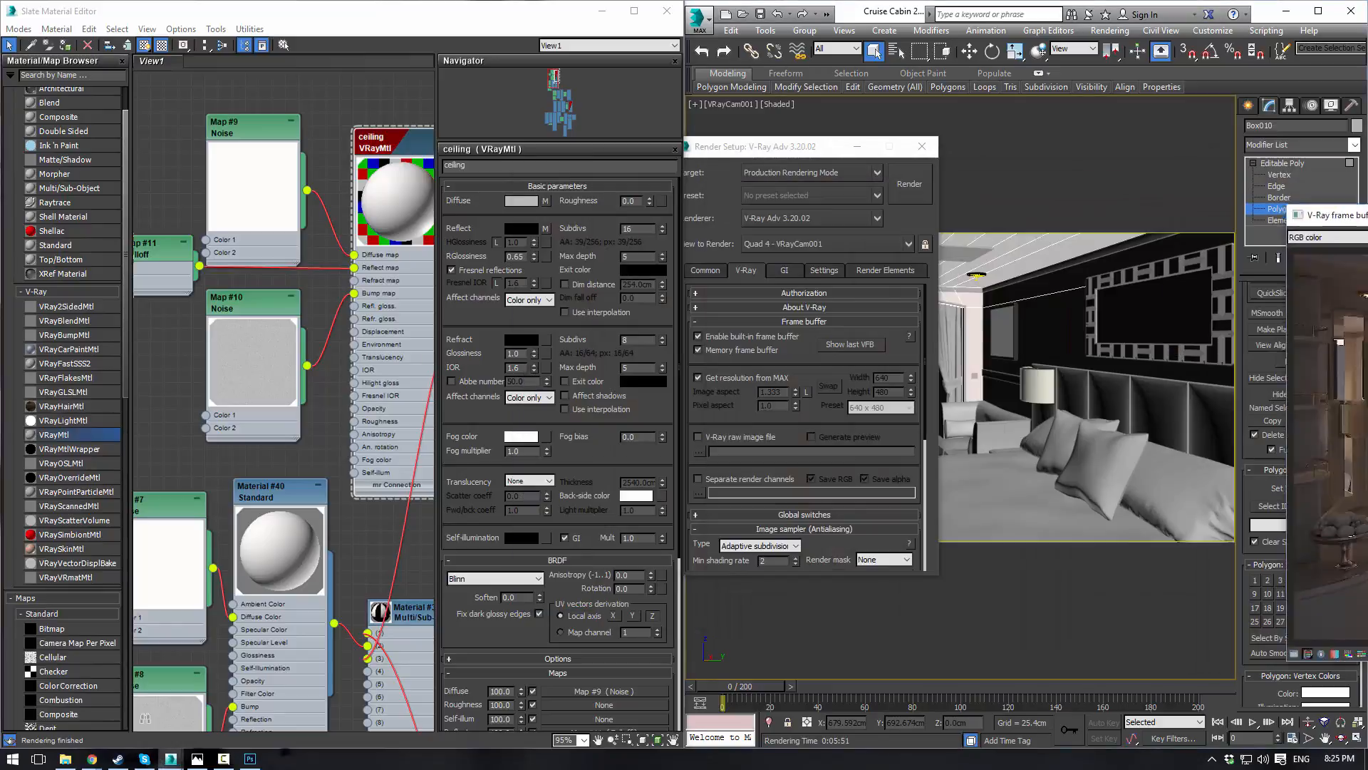
click(858, 148)
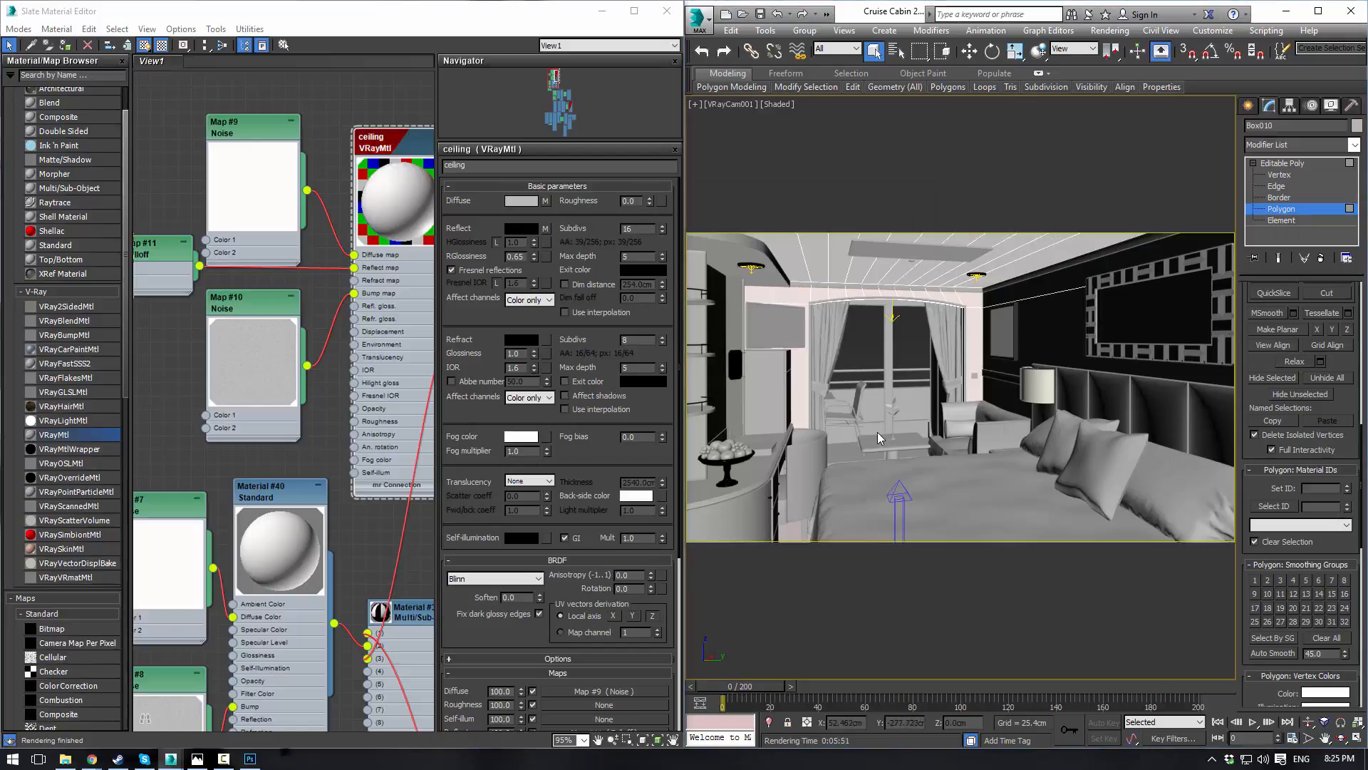
click(1298, 165)
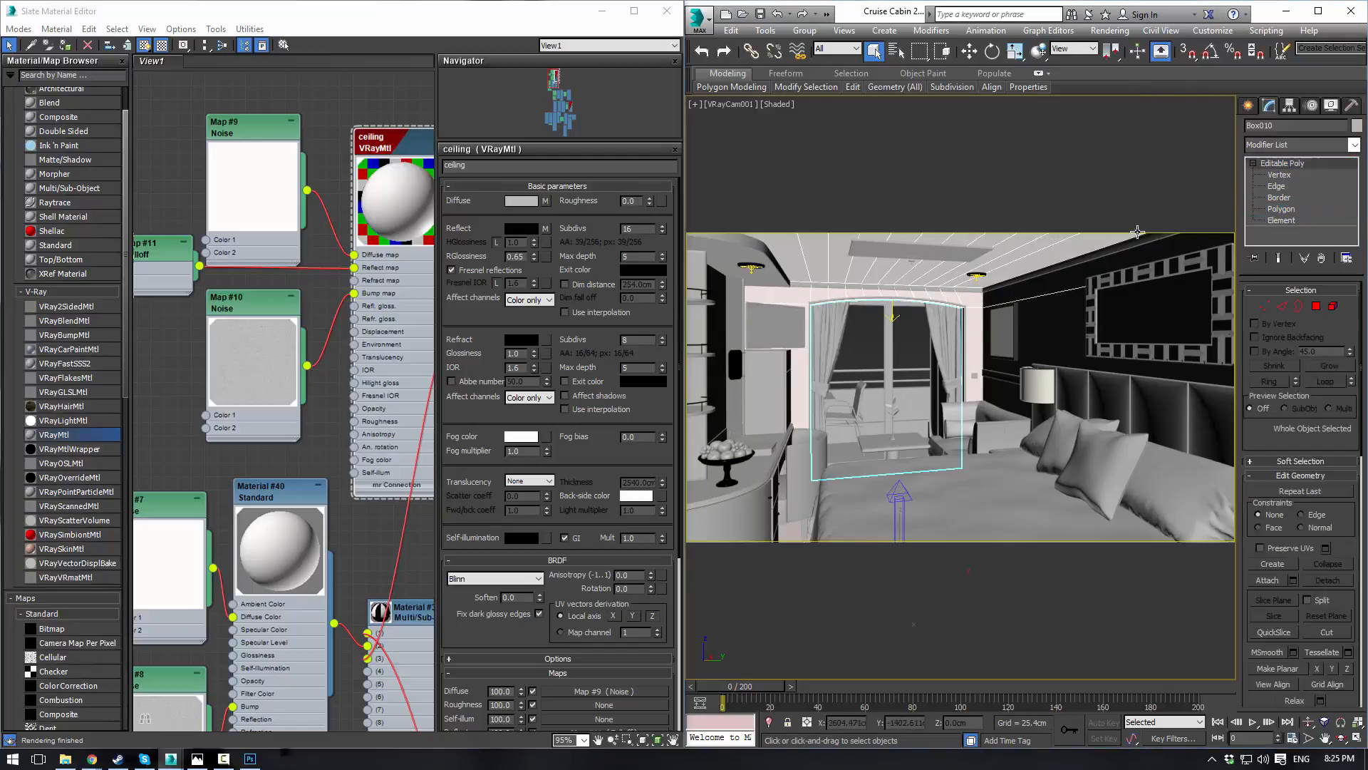
click(896, 349)
click(893, 427)
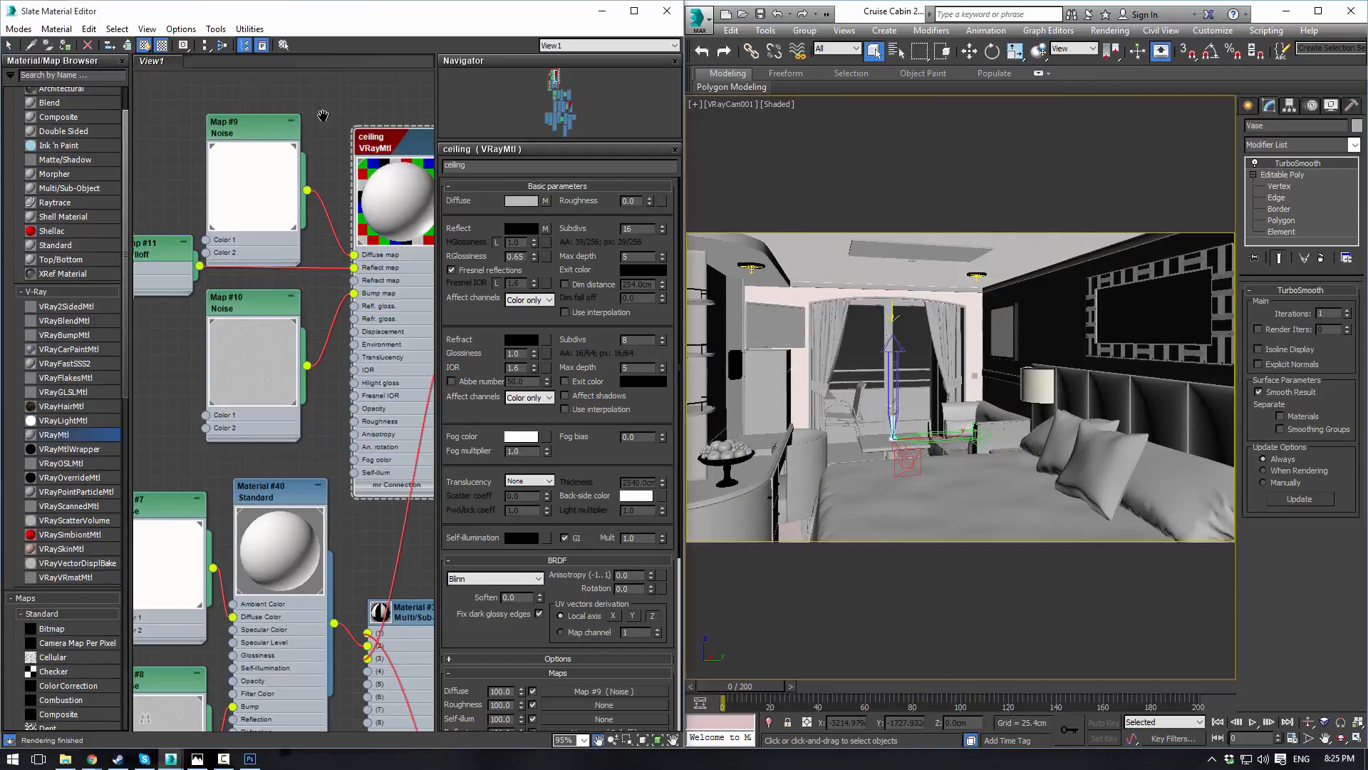
Step: Look through the scene's material nodes and open the parameters of the G VRayMtl
middle_drag(346, 116, 282, 109)
scroll(282, 110, down, 10)
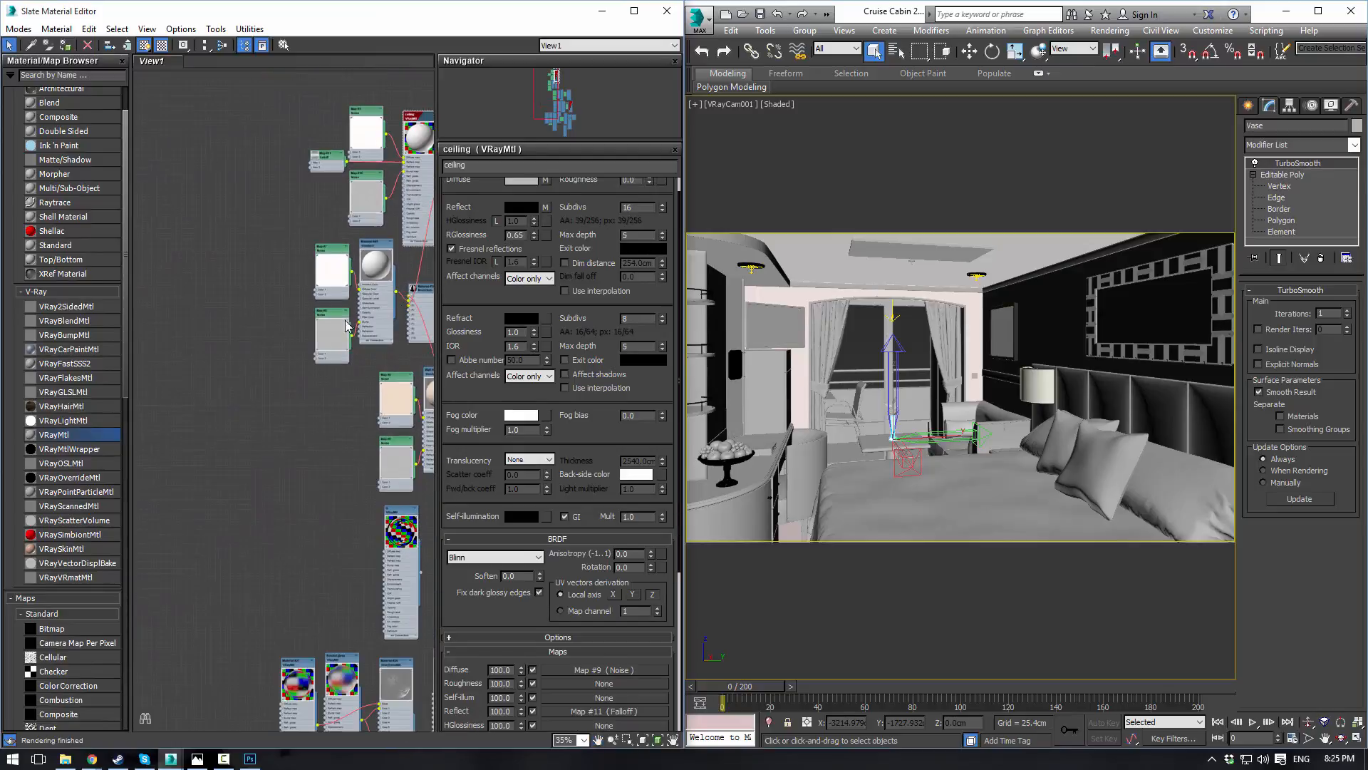
scroll(320, 428, up, 10)
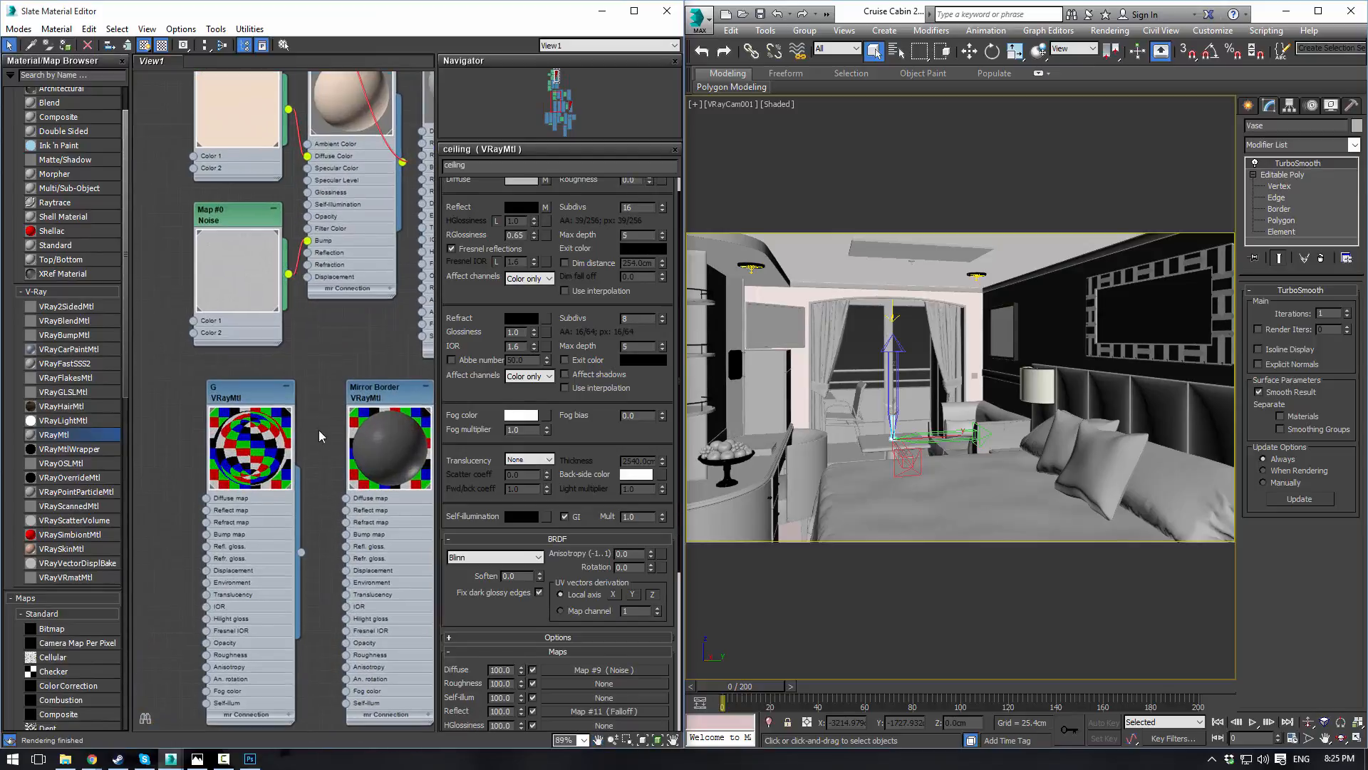
middle_drag(320, 434, 55, 278)
scroll(57, 278, down, 3)
scroll(233, 331, down, 6)
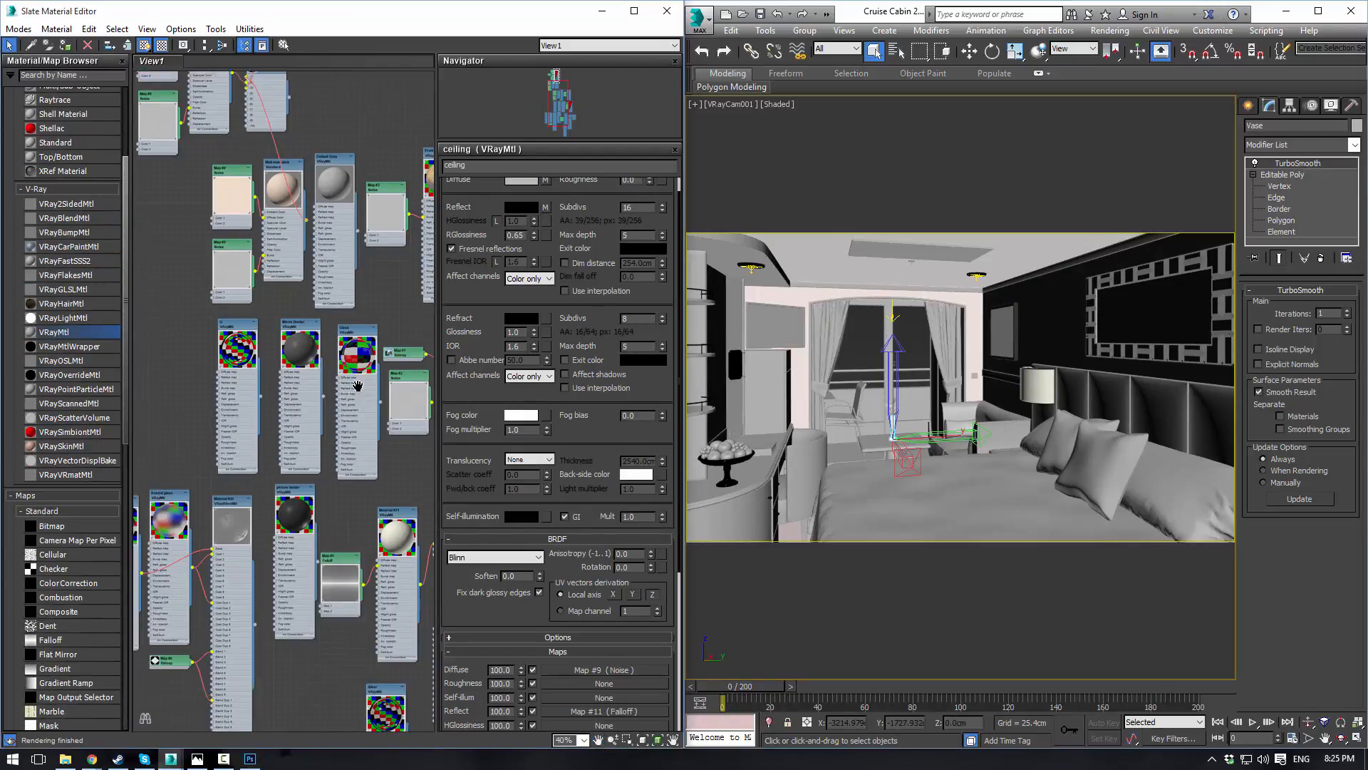
scroll(233, 331, up, 7)
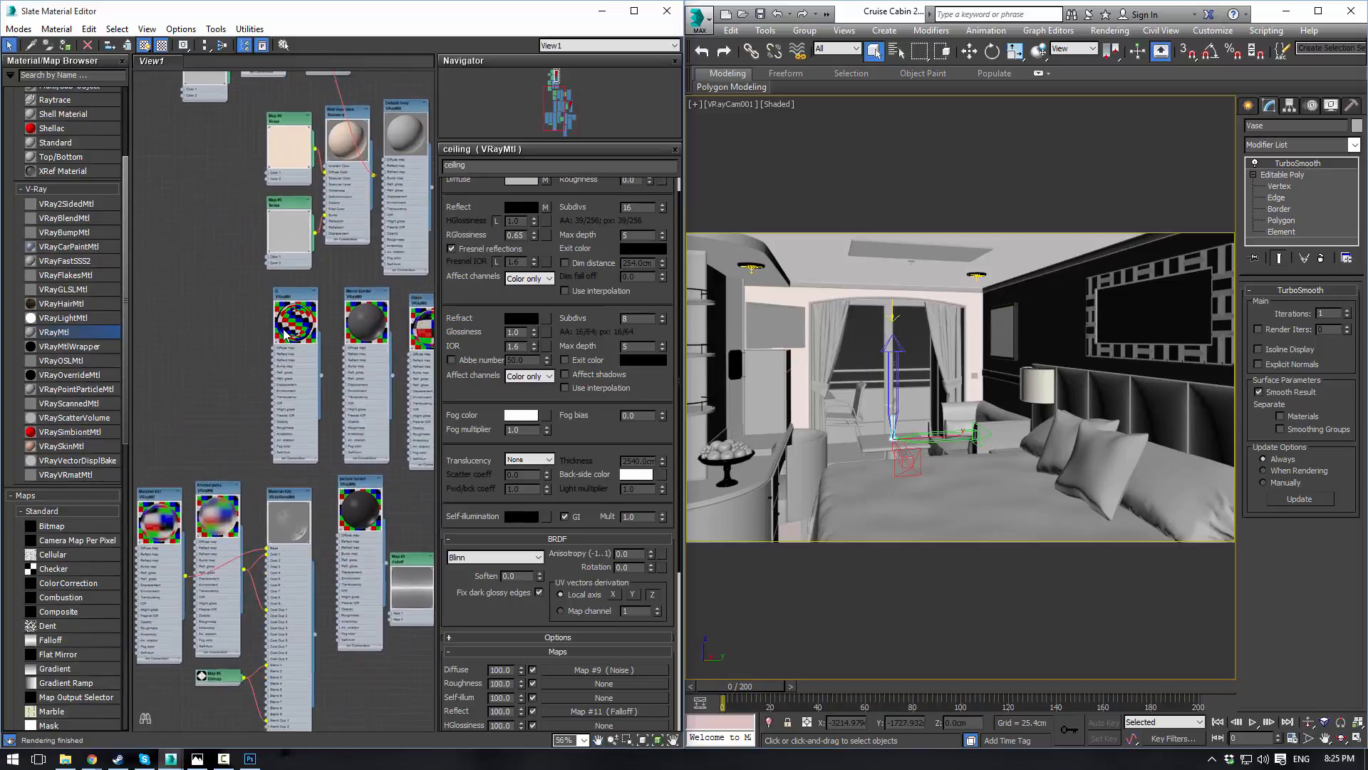
middle_drag(329, 238, 0, 555)
scroll(235, 499, down, 7)
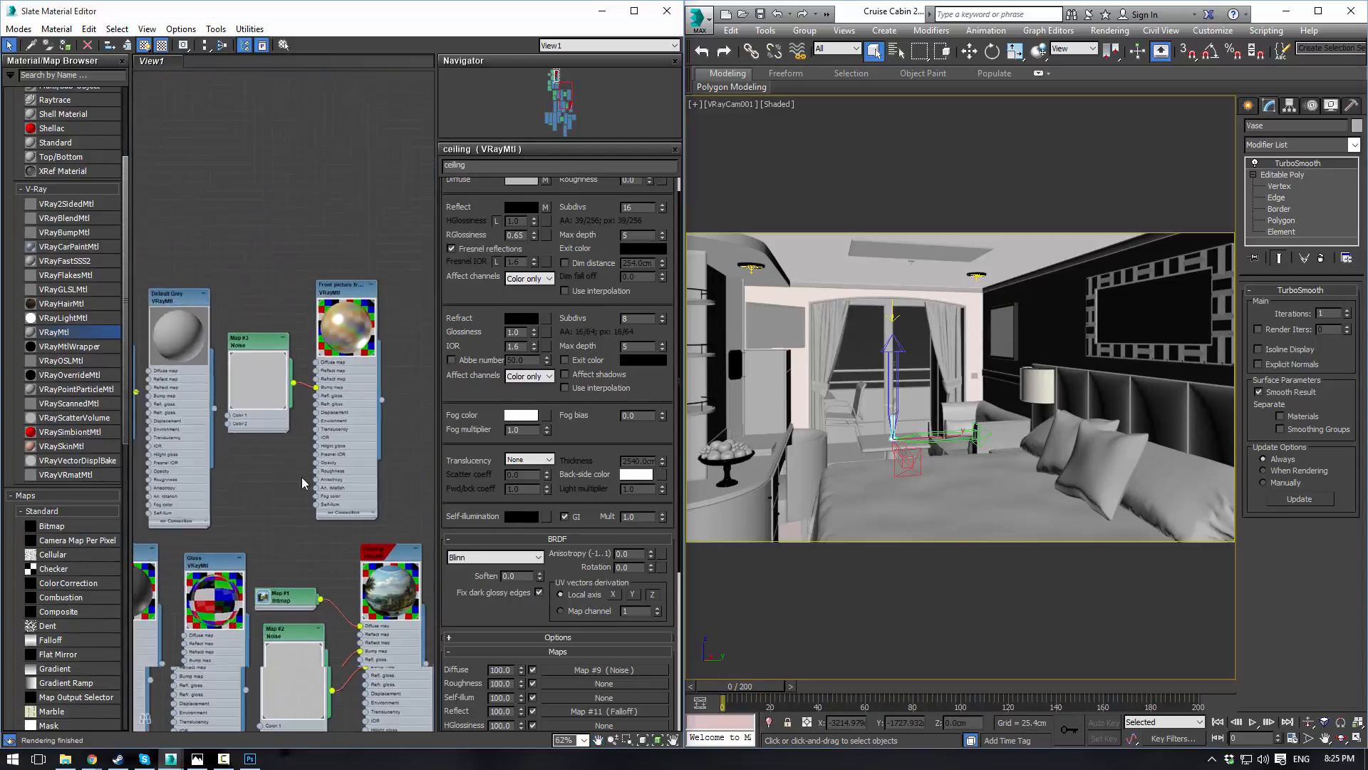
middle_drag(285, 473, 326, 71)
scroll(335, 362, up, 2)
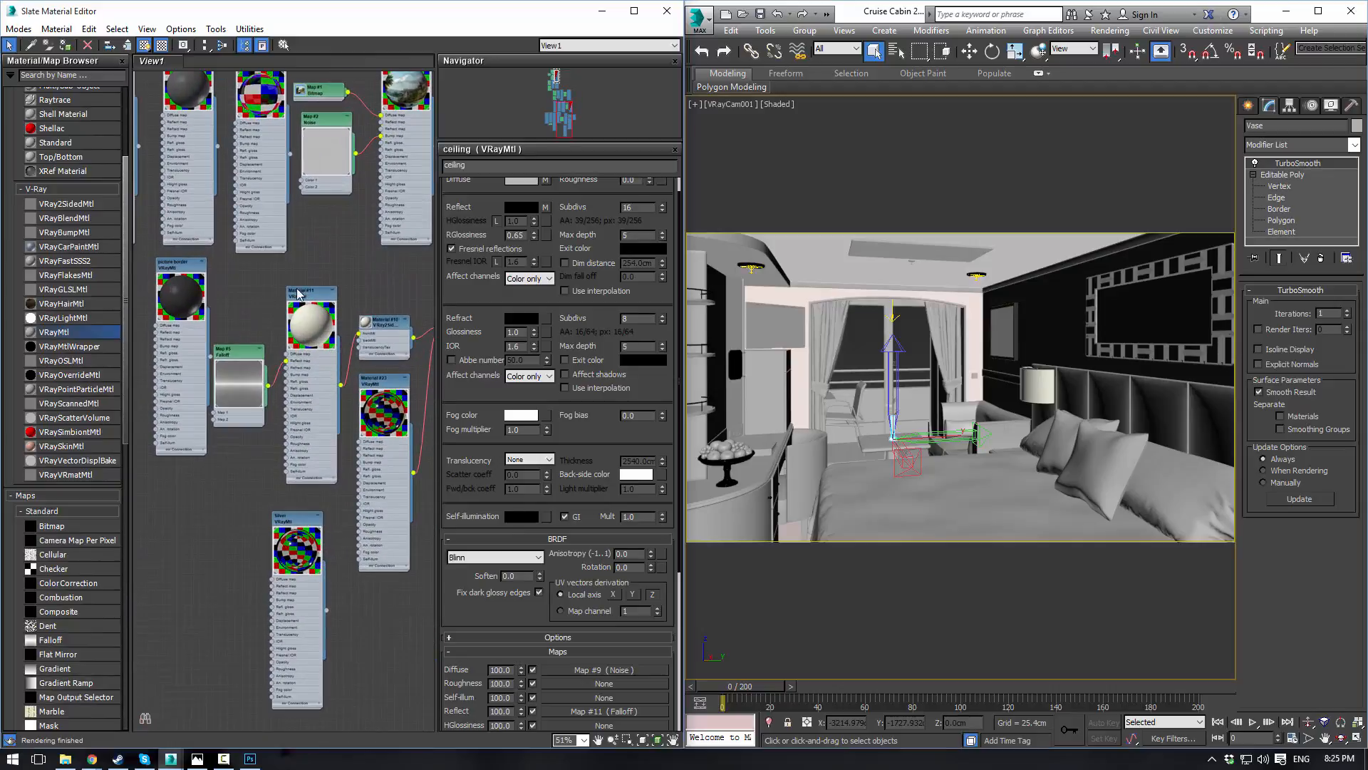
middle_drag(261, 270, 391, 539)
scroll(266, 308, up, 3)
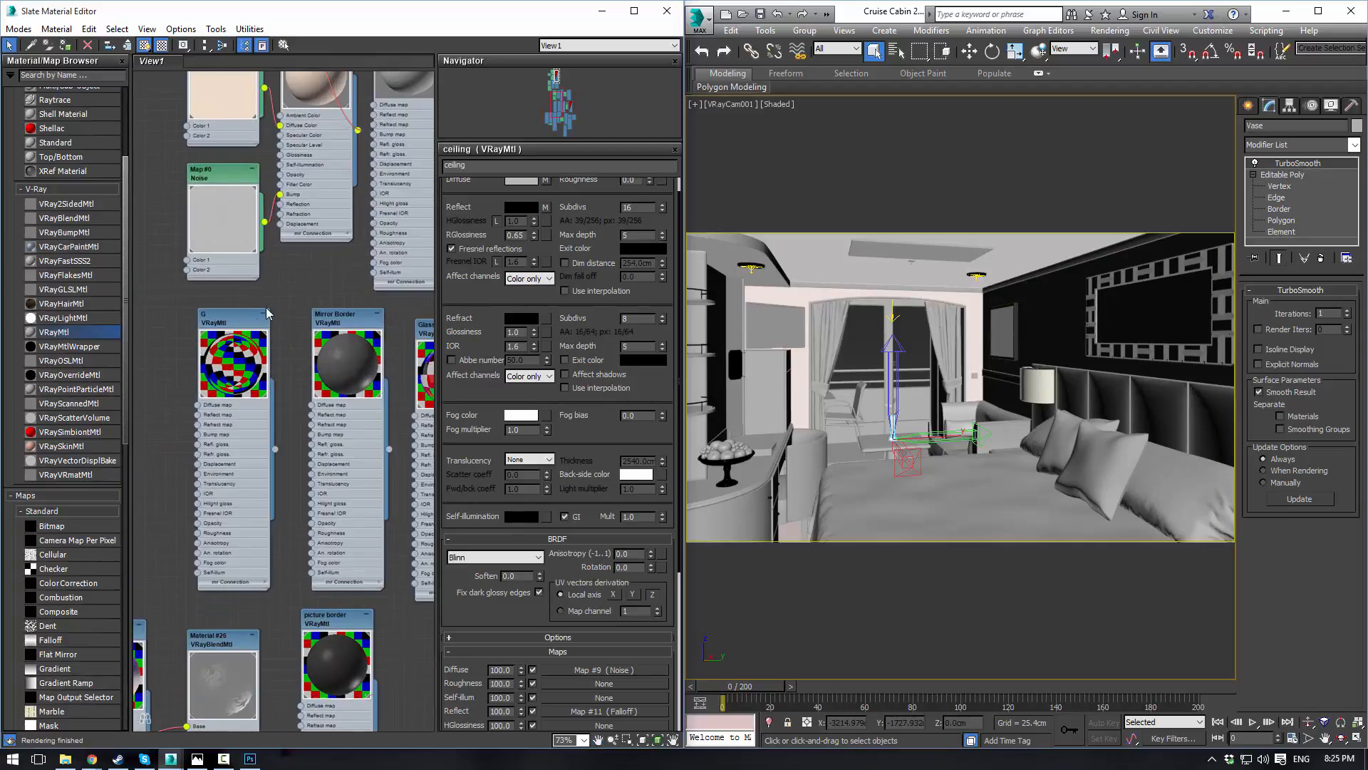
scroll(309, 265, up, 1)
middle_drag(311, 260, 333, 258)
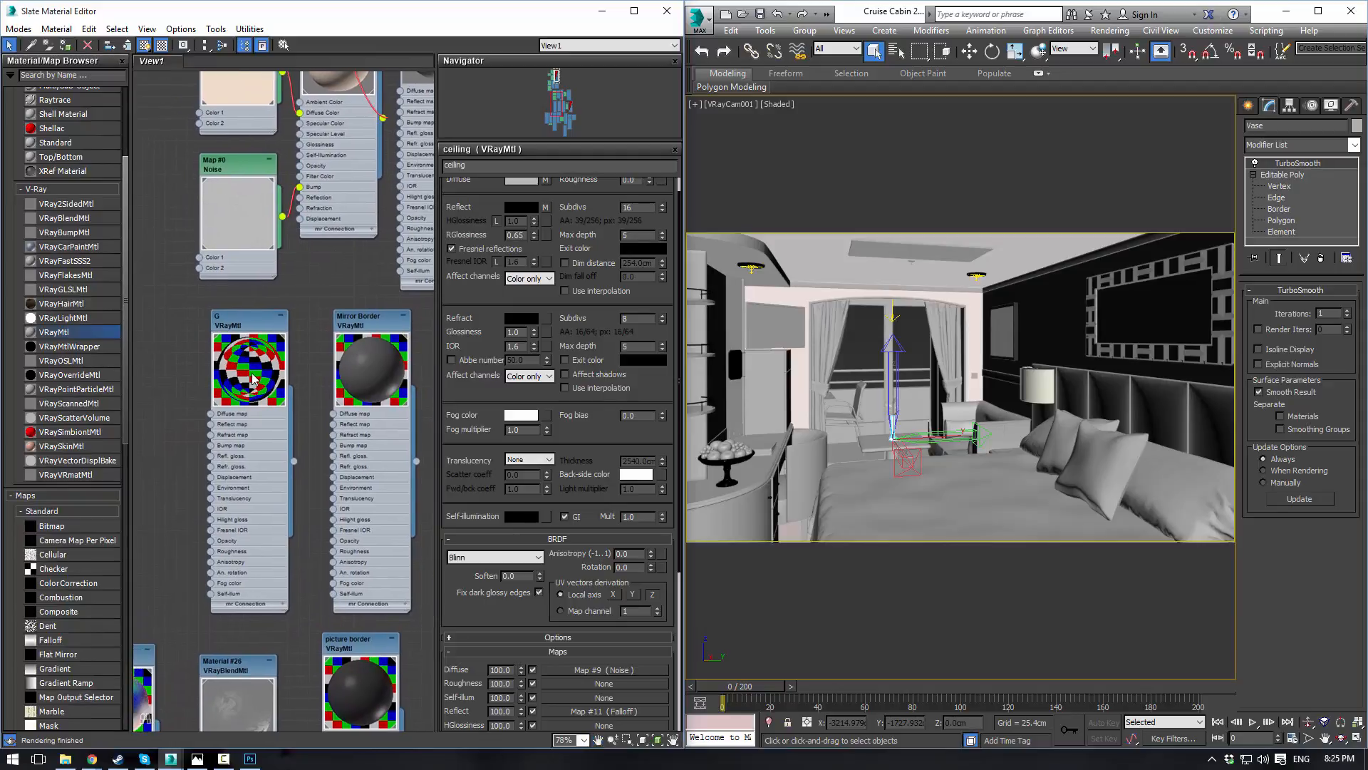
double_click(249, 330)
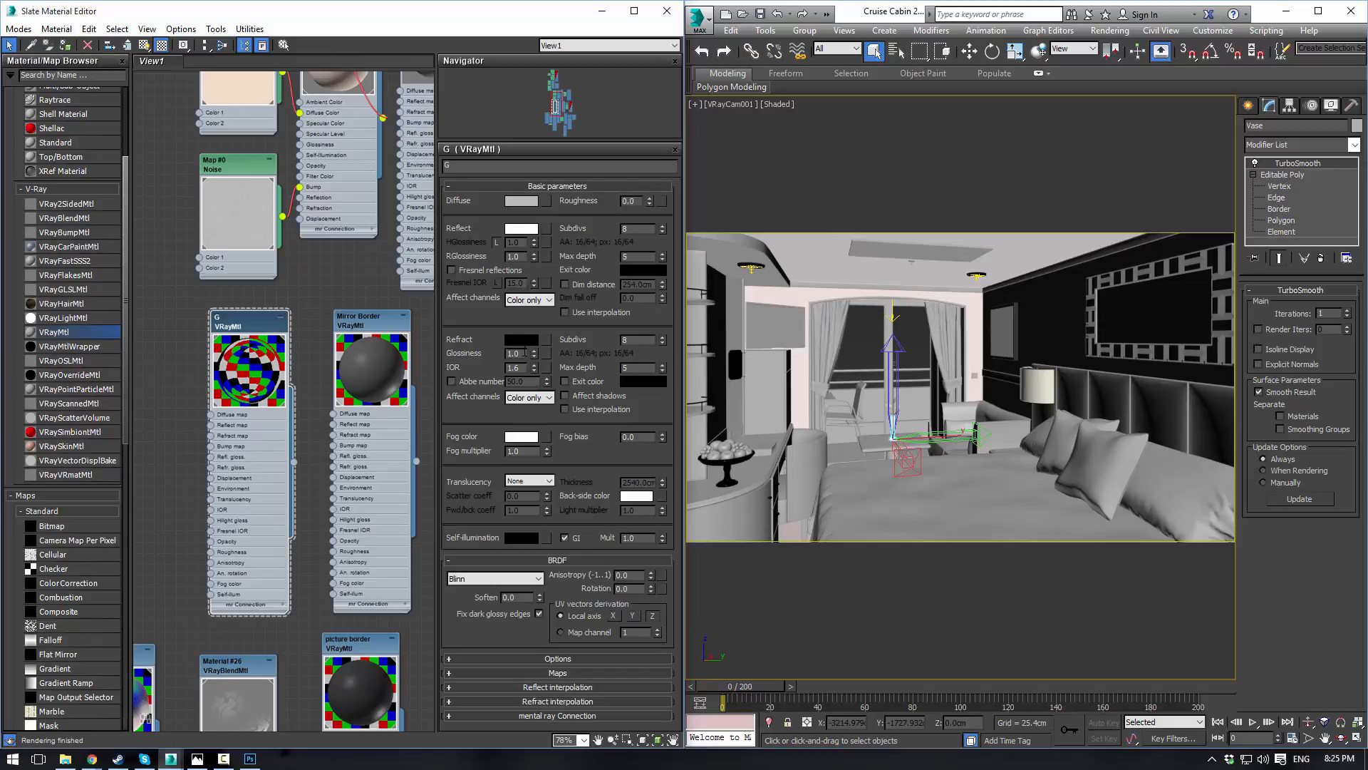
Step: Find the Silver VRayMtl node and assign it to the small cylinder fixture on the ceiling
scroll(348, 284, down, 5)
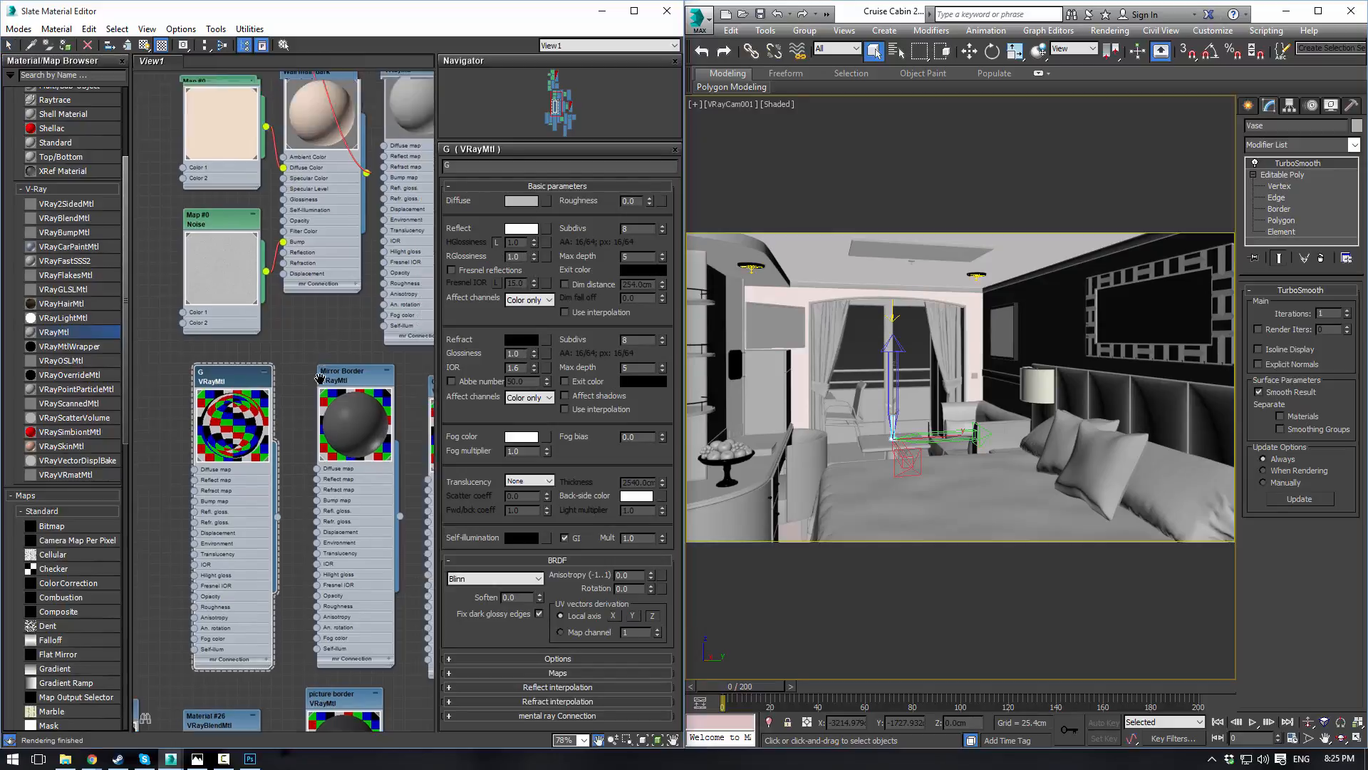
scroll(315, 297, down, 1)
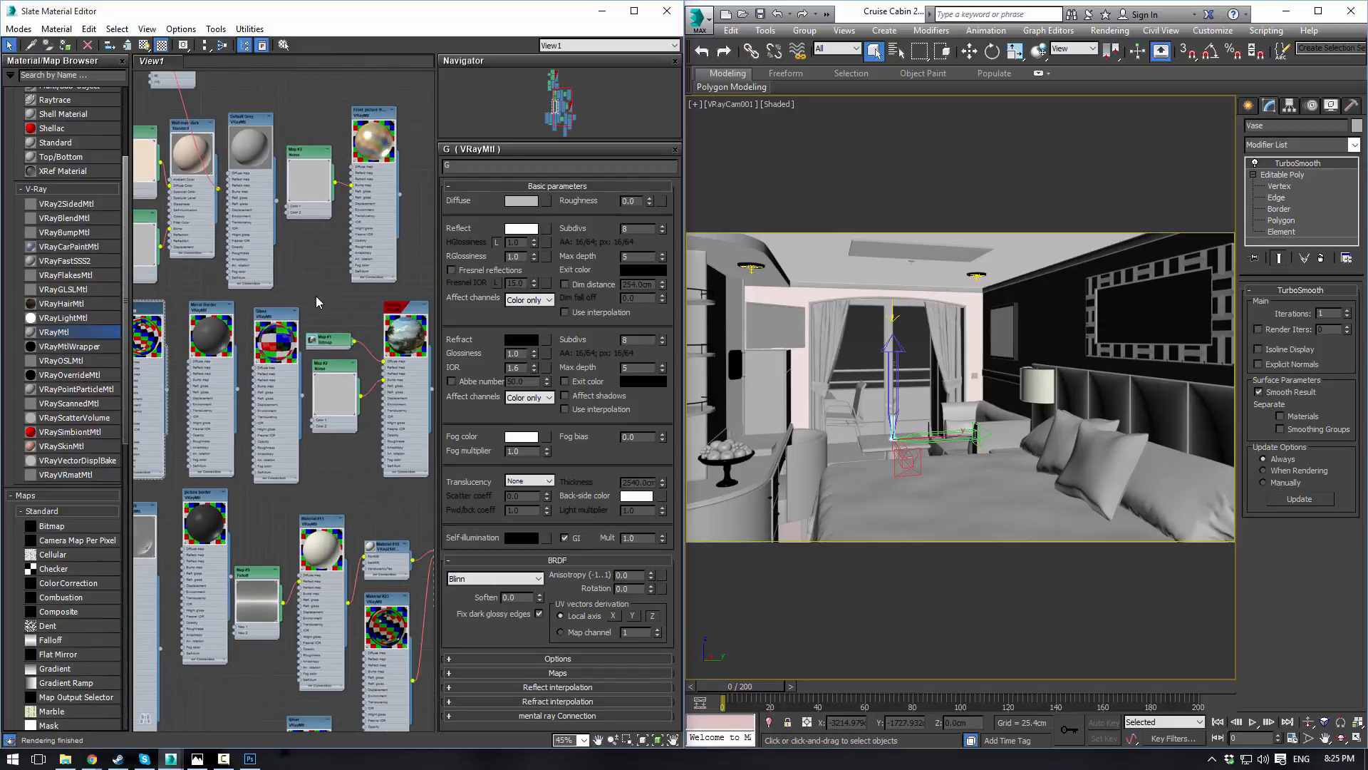
middle_drag(315, 297, 229, 83)
middle_drag(258, 527, 255, 332)
scroll(255, 332, up, 6)
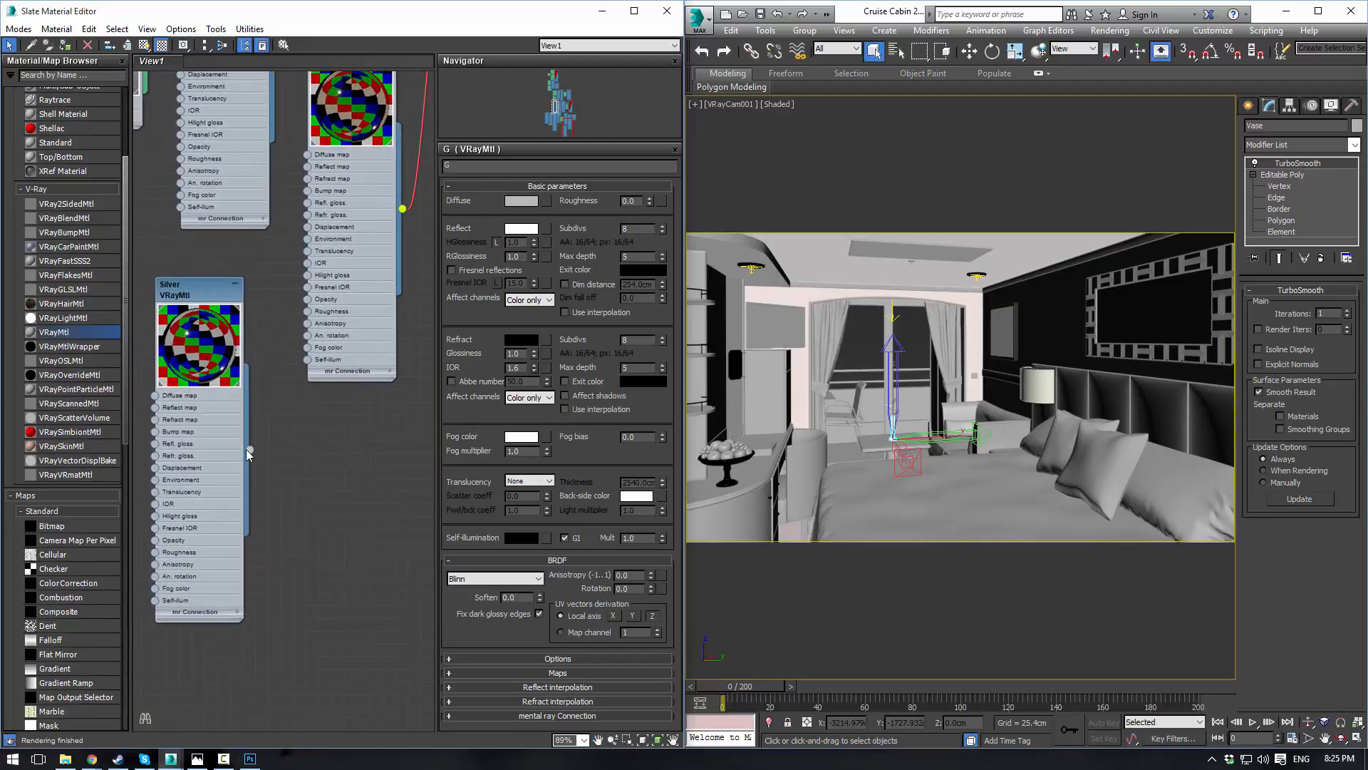
double_click(191, 307)
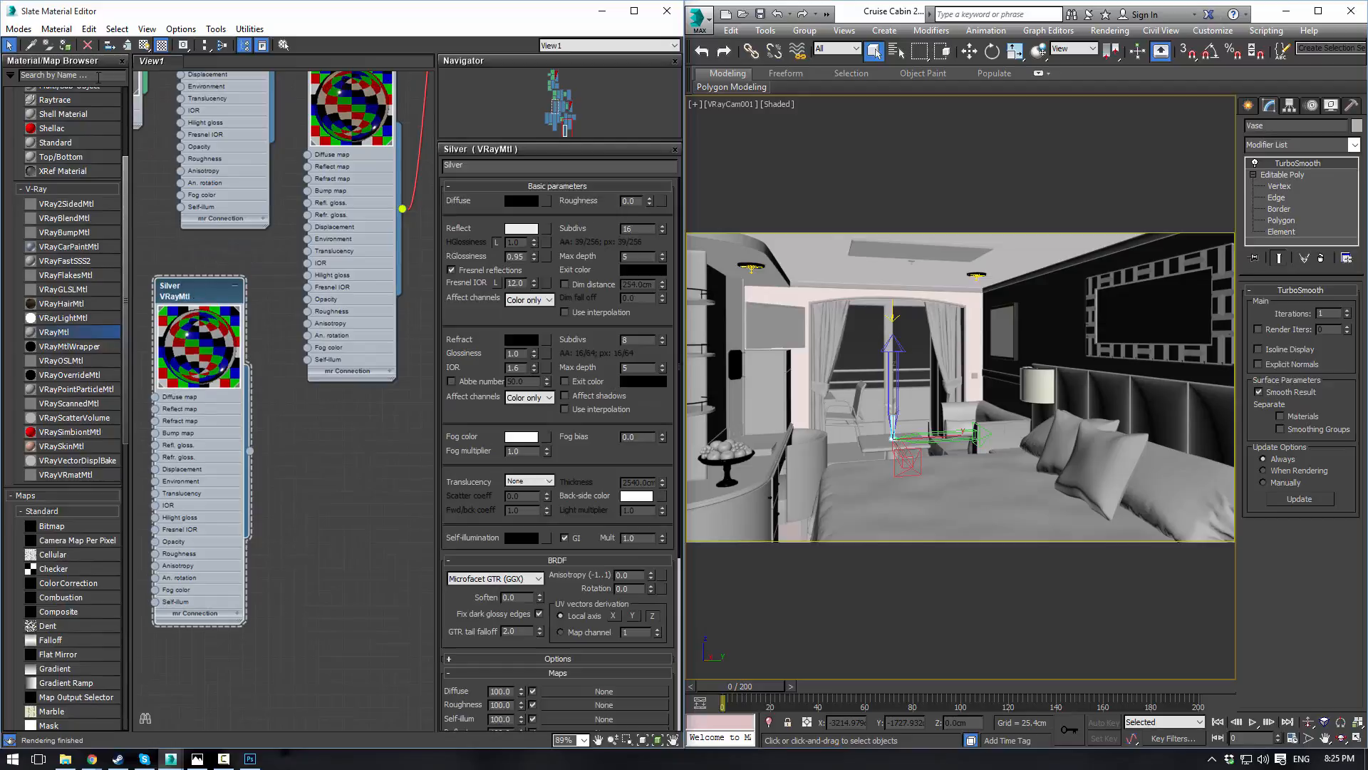
click(847, 333)
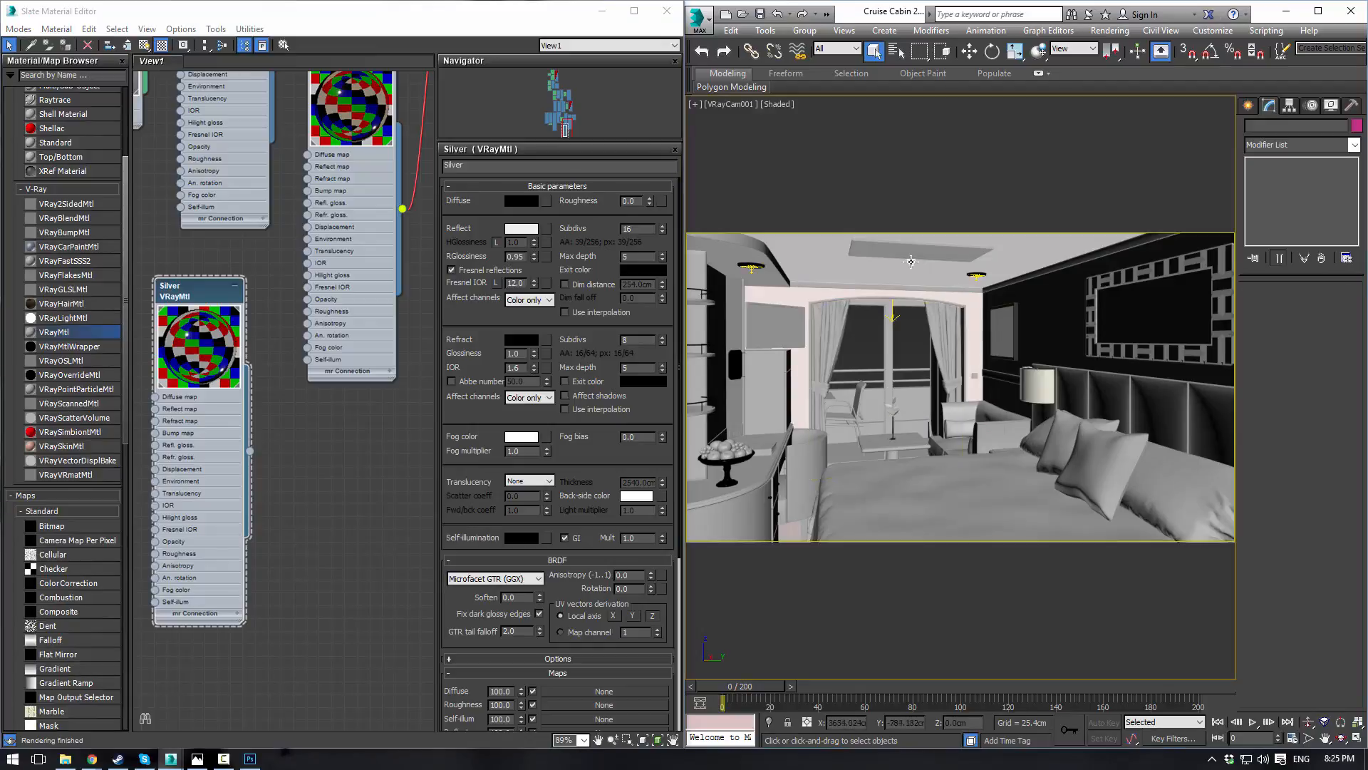
click(918, 266)
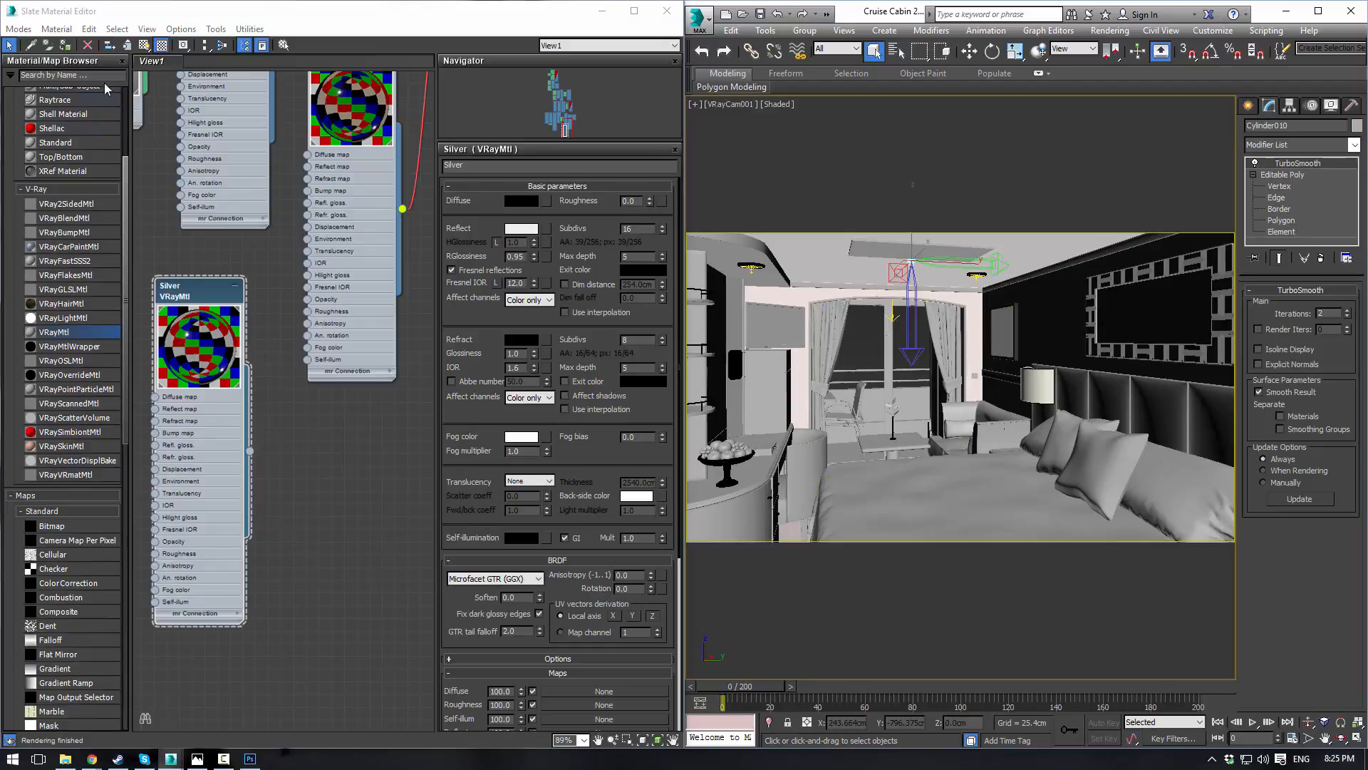
click(185, 300)
click(63, 43)
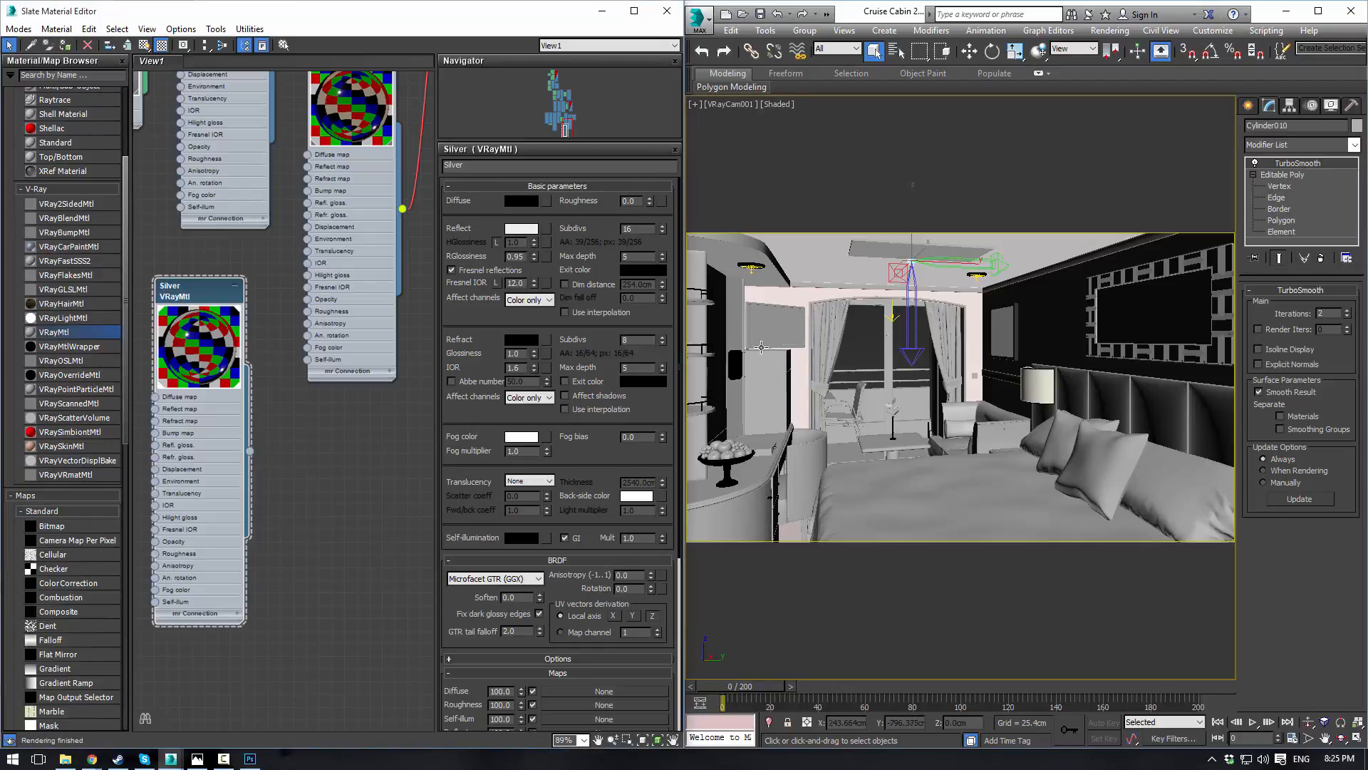
click(871, 340)
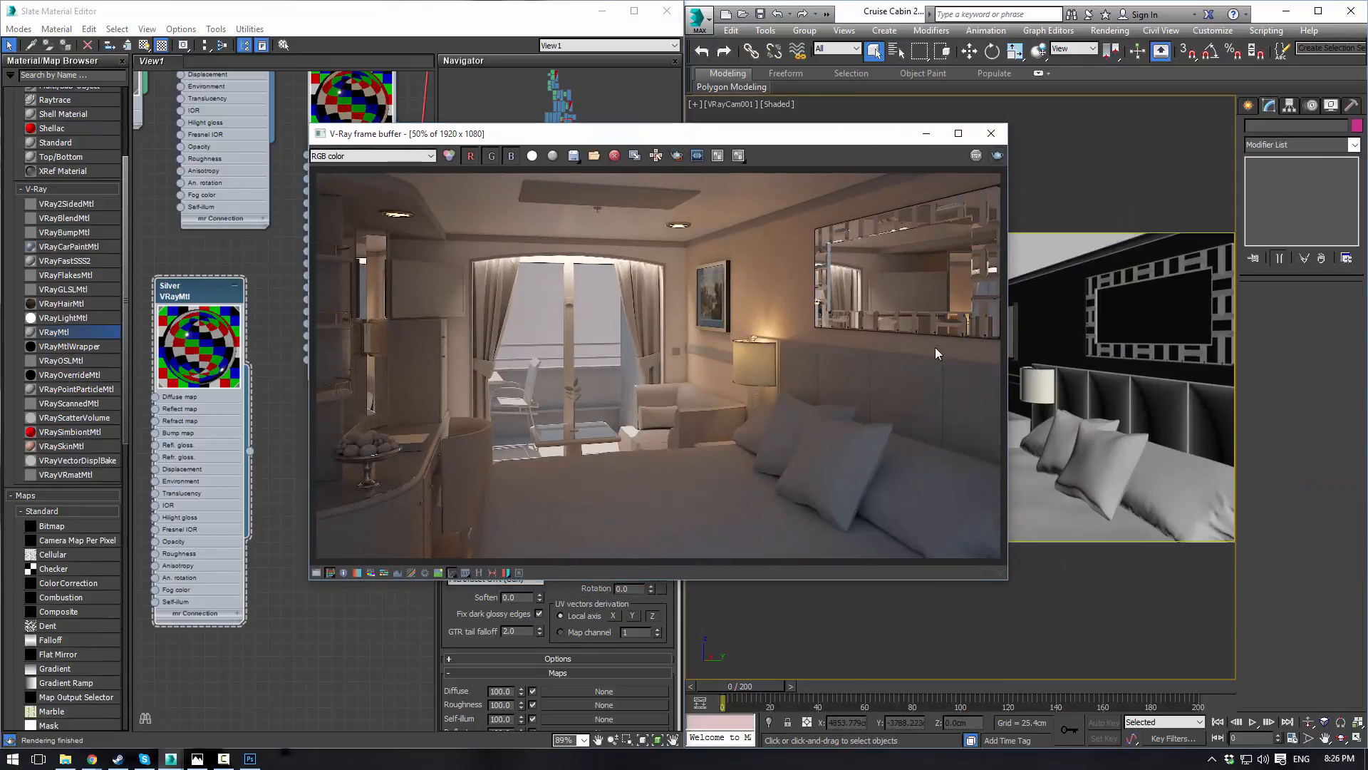
Step: Compare the rendered cabin with the stateroom reference photo and move both image windows aside
drag(689, 137, 1039, 158)
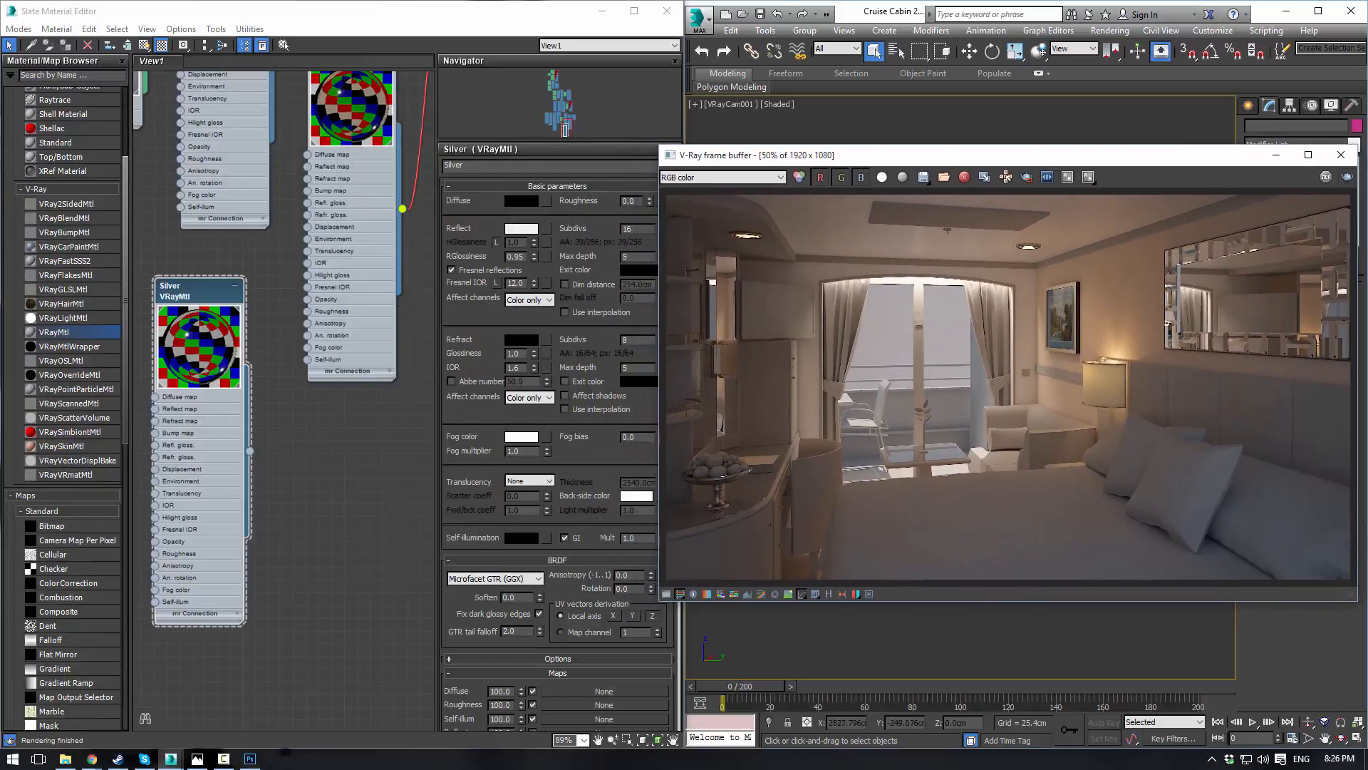
key(alt+Tab)
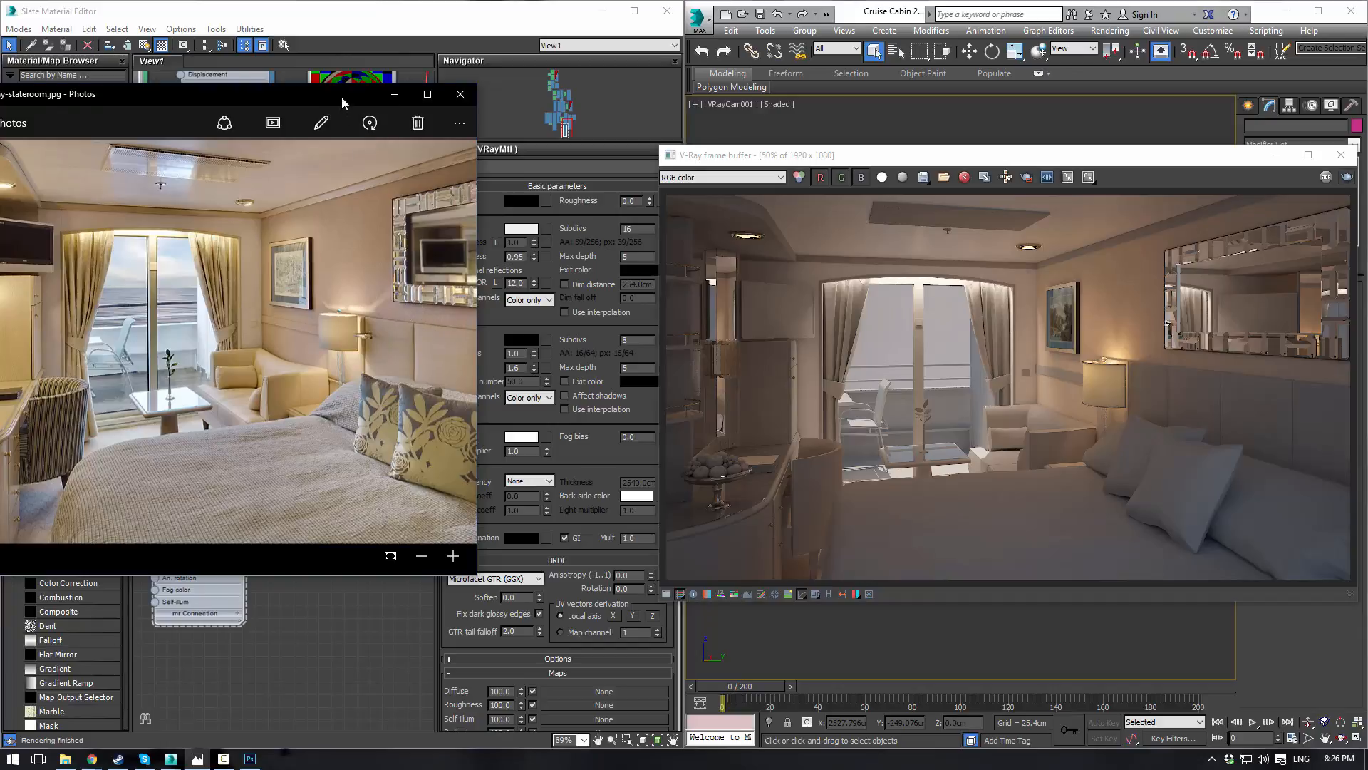
drag(342, 103, 0, 73)
drag(766, 159, 1367, 166)
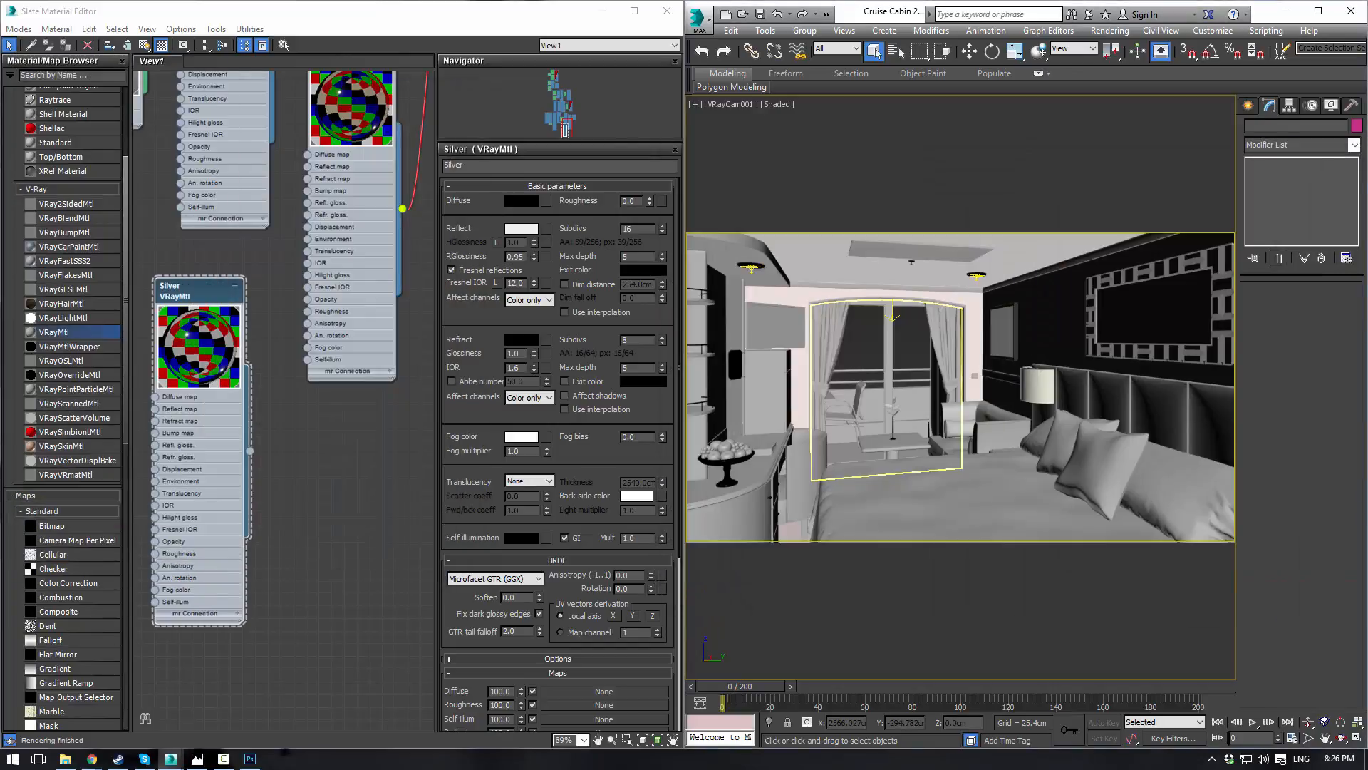
Step: Find the Wall main dark Standard material node and open its parameters
scroll(376, 447, down, 7)
scroll(240, 417, up, 4)
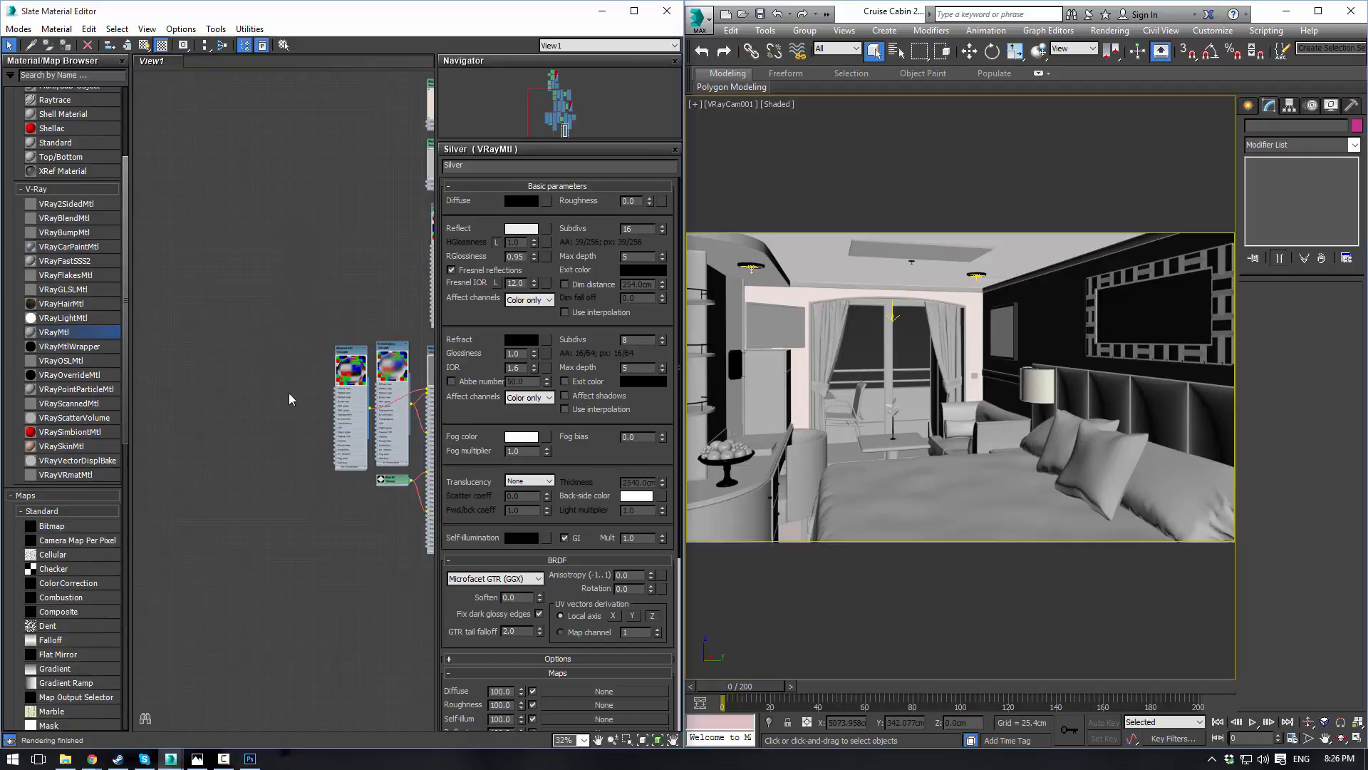
middle_drag(308, 315, 156, 596)
scroll(227, 297, up, 5)
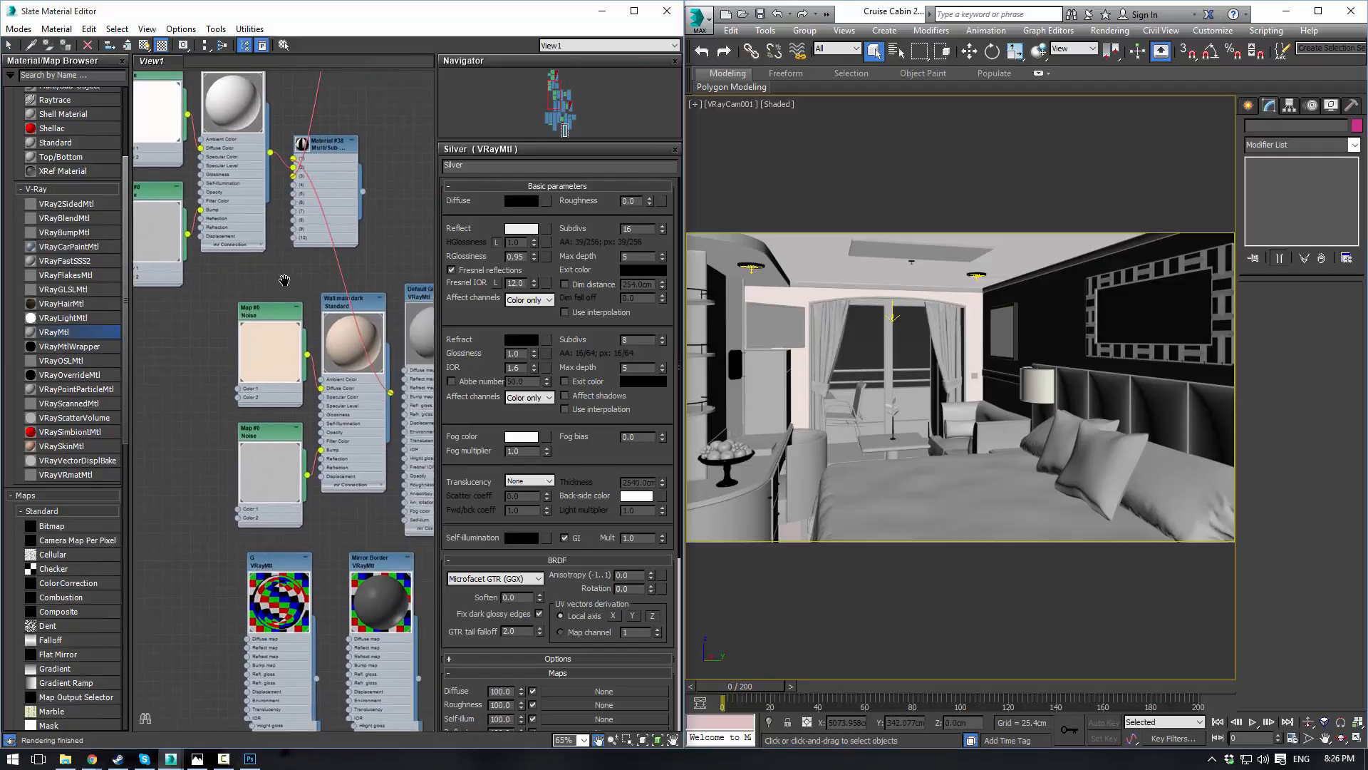
scroll(228, 297, up, 3)
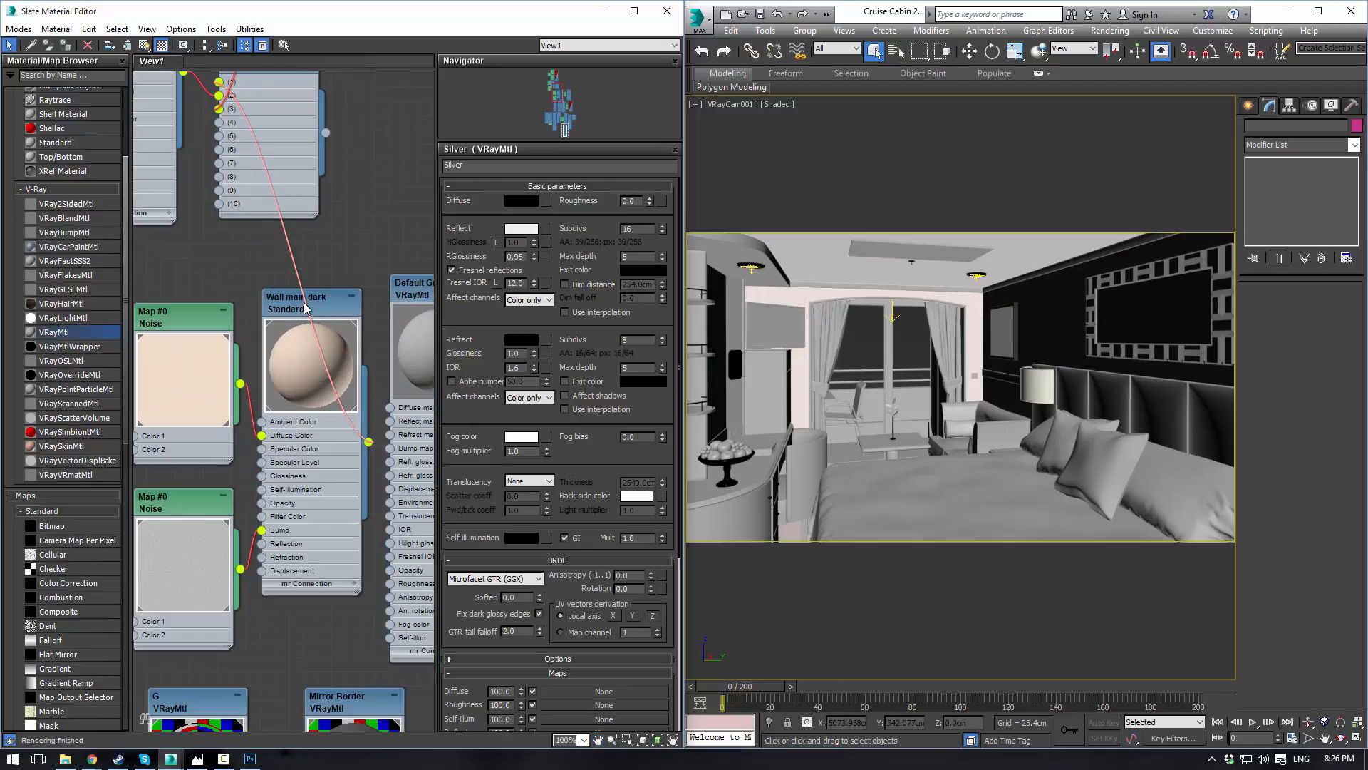
double_click(273, 303)
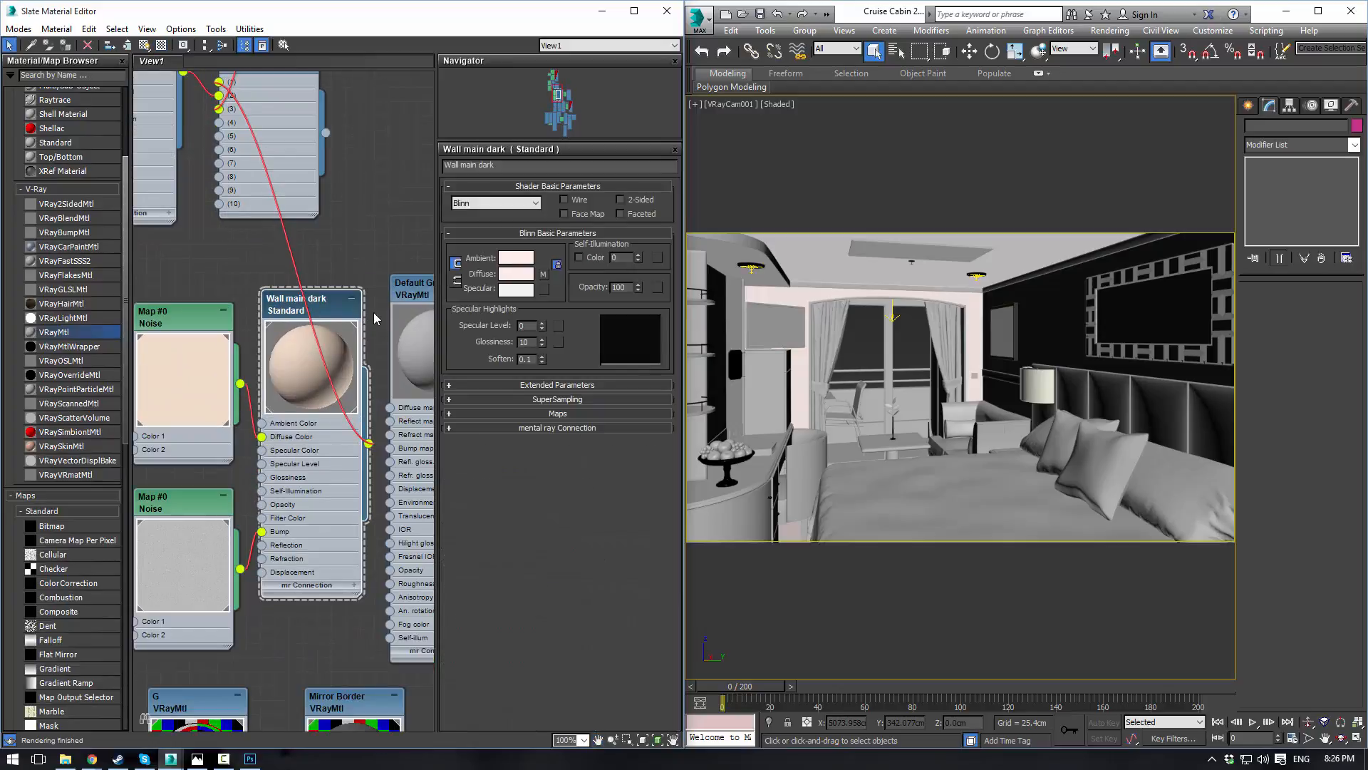
Step: Create a VRayMtl using Wall main dark's two Noise maps for diffuse and bump, and delete the Wall main dark Standard material
scroll(243, 257, down, 3)
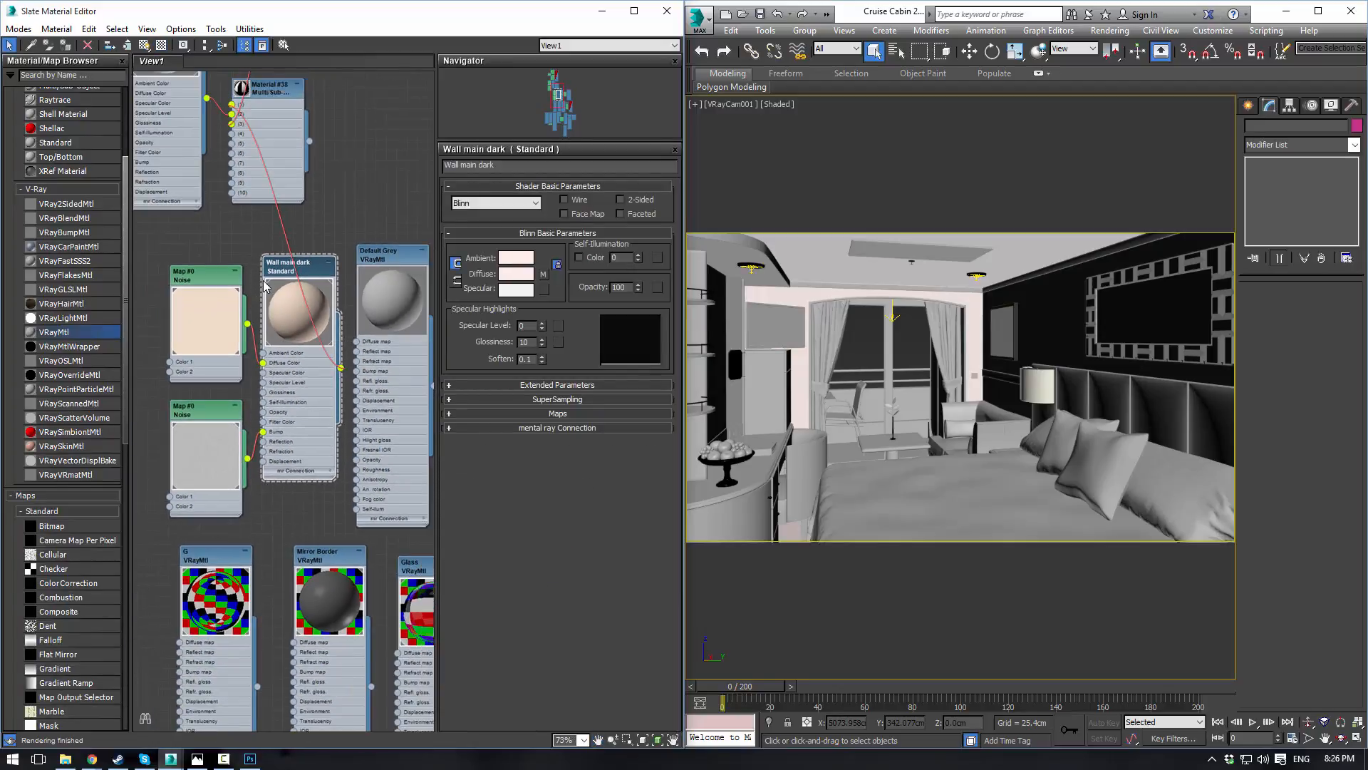
middle_drag(249, 237, 292, 259)
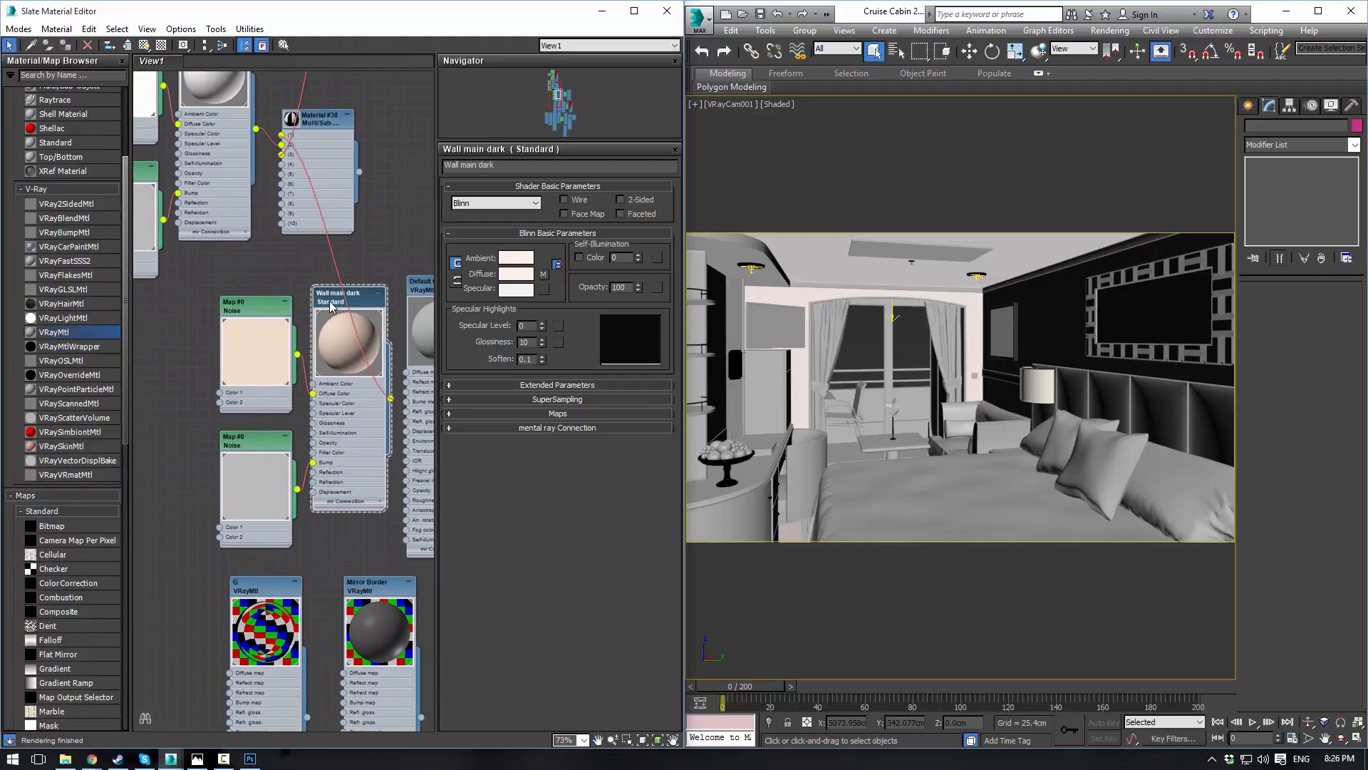
middle_drag(217, 308, 247, 276)
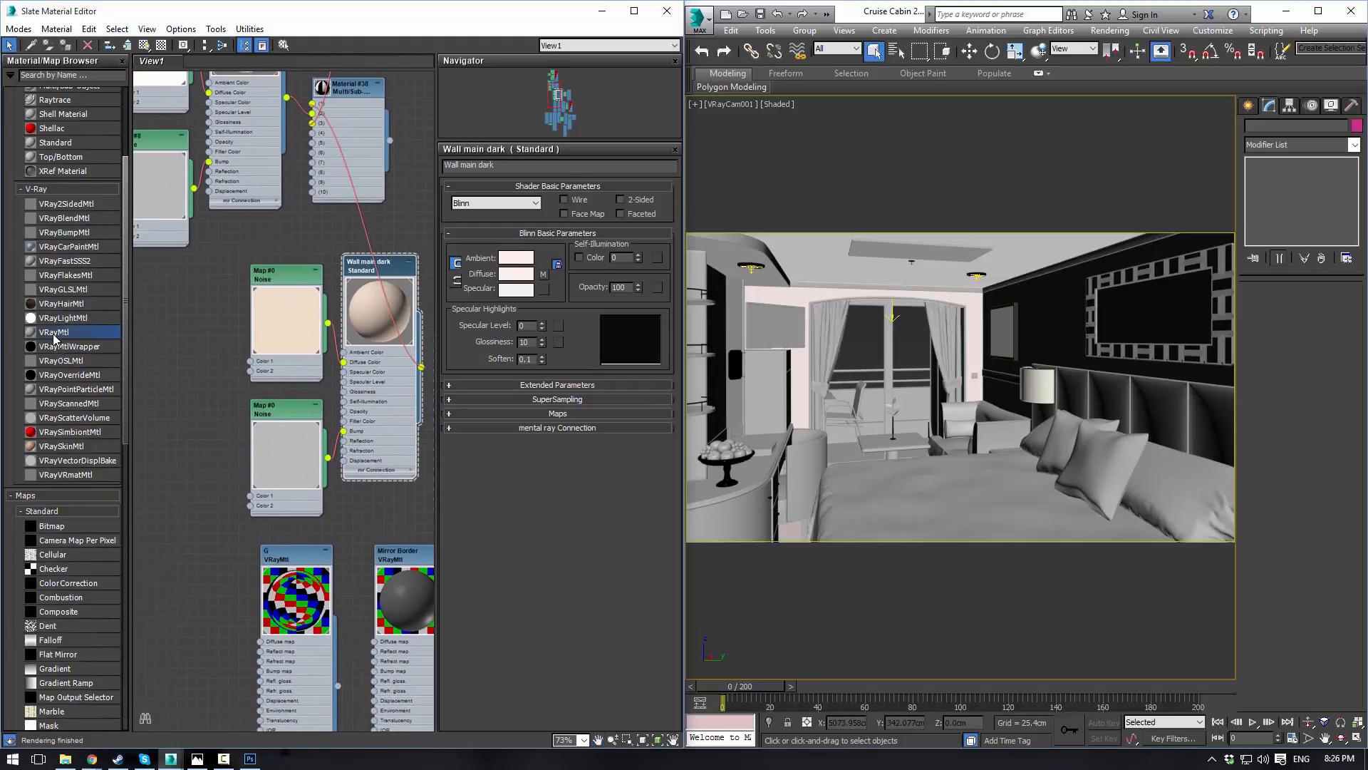
drag(181, 281, 181, 282)
middle_drag(330, 332, 339, 317)
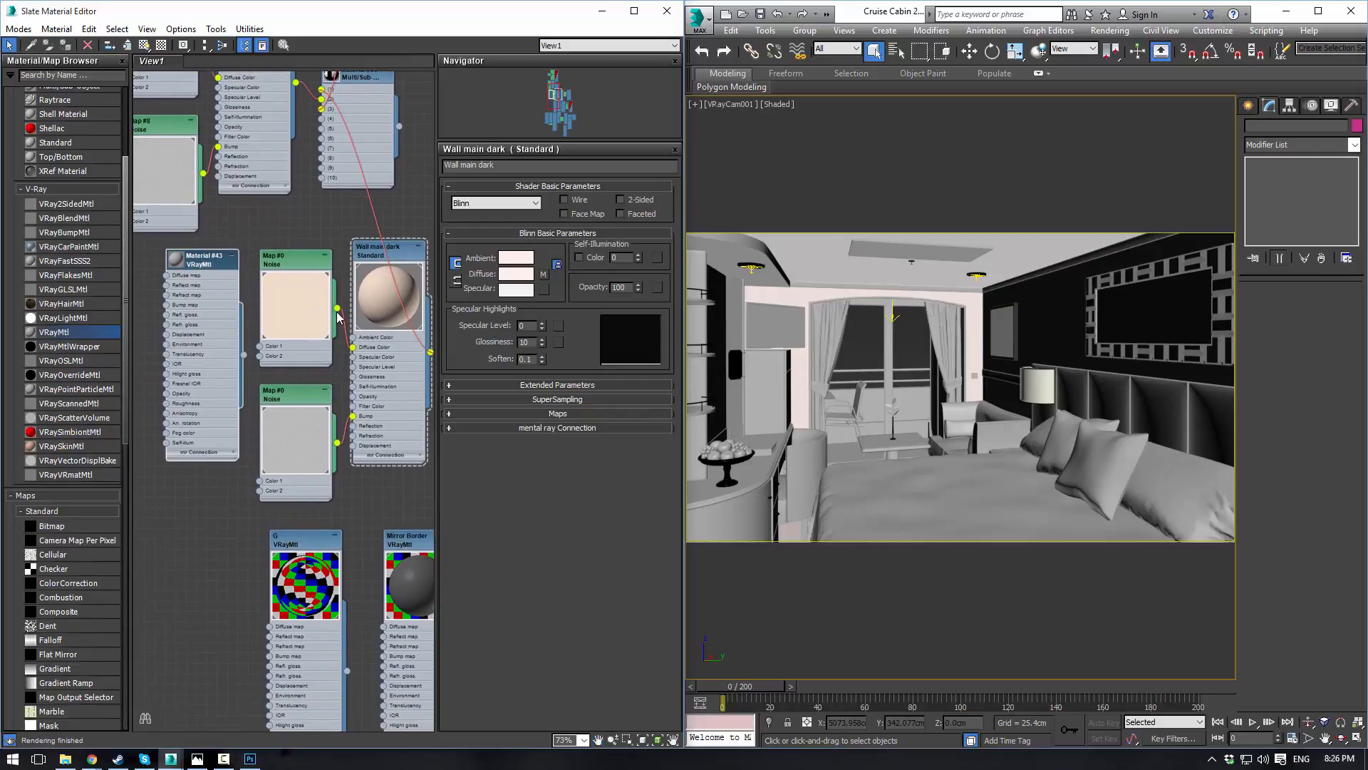
drag(338, 309, 166, 275)
drag(337, 442, 166, 304)
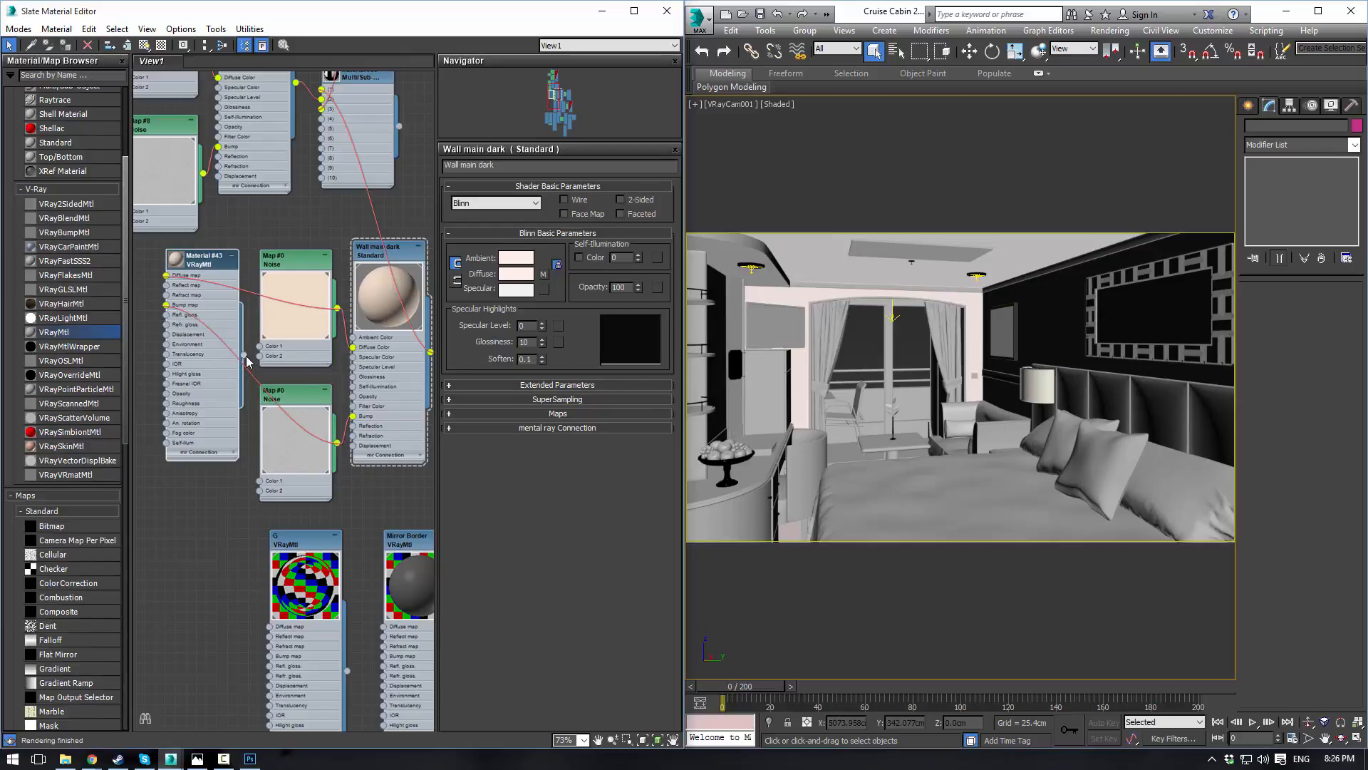
click(371, 256)
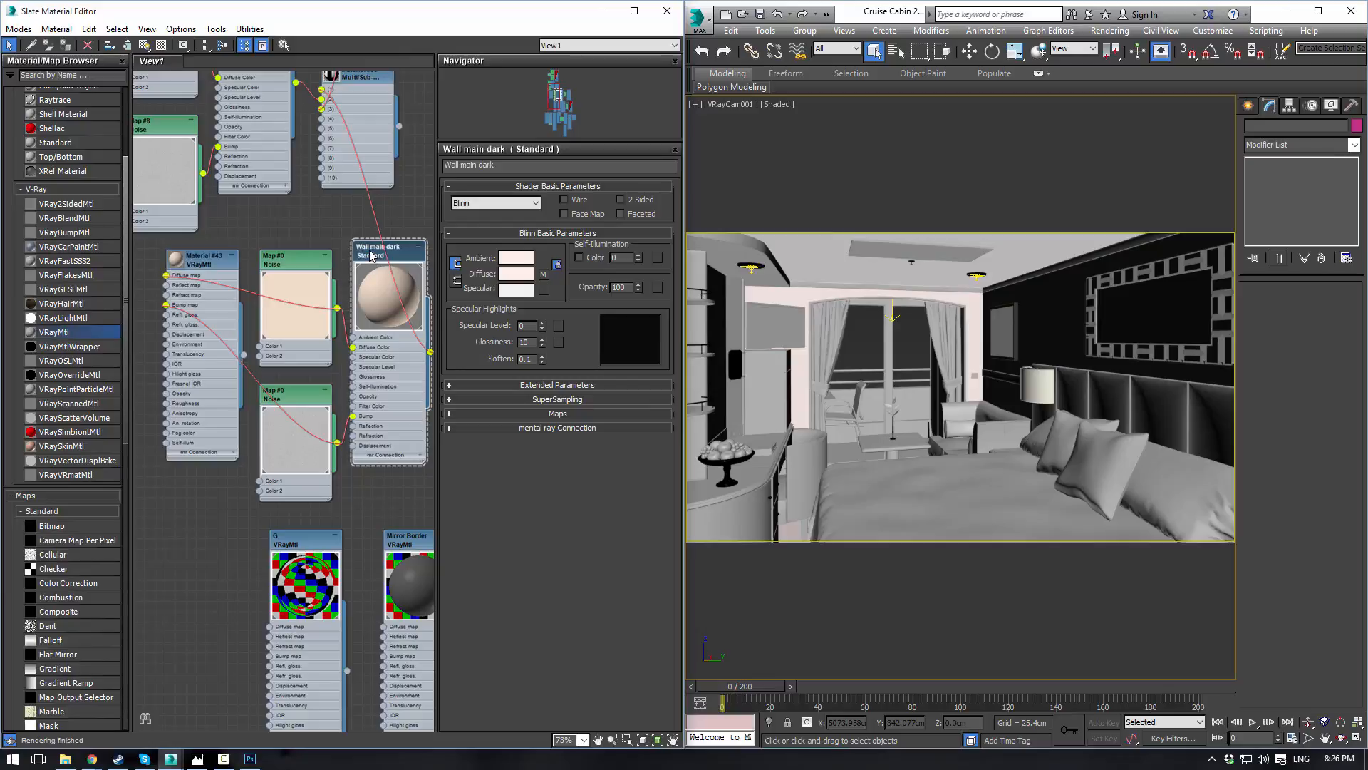
key(Delete)
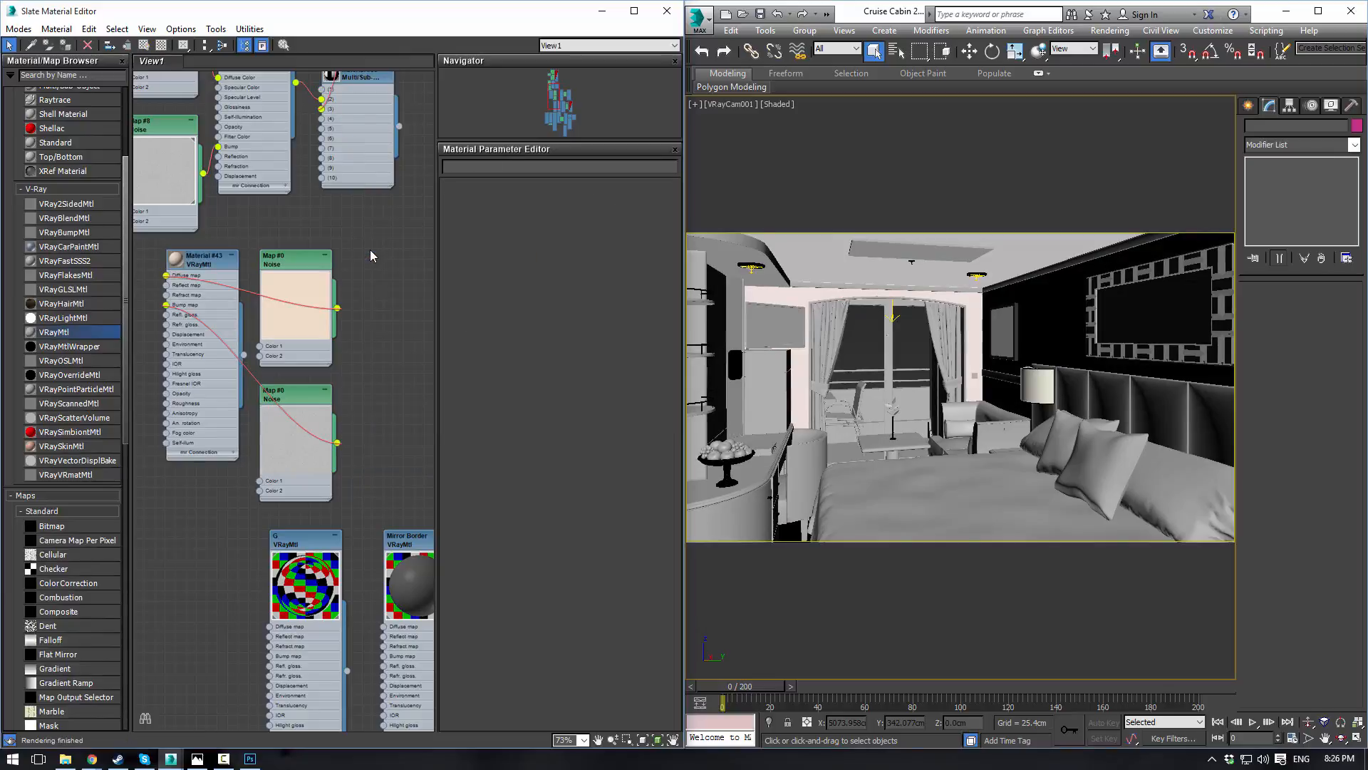
Step: Wire the new VRayMtl into slot 1 of the Multi/Sub-Object material and name it main wall dark
drag(243, 356, 324, 97)
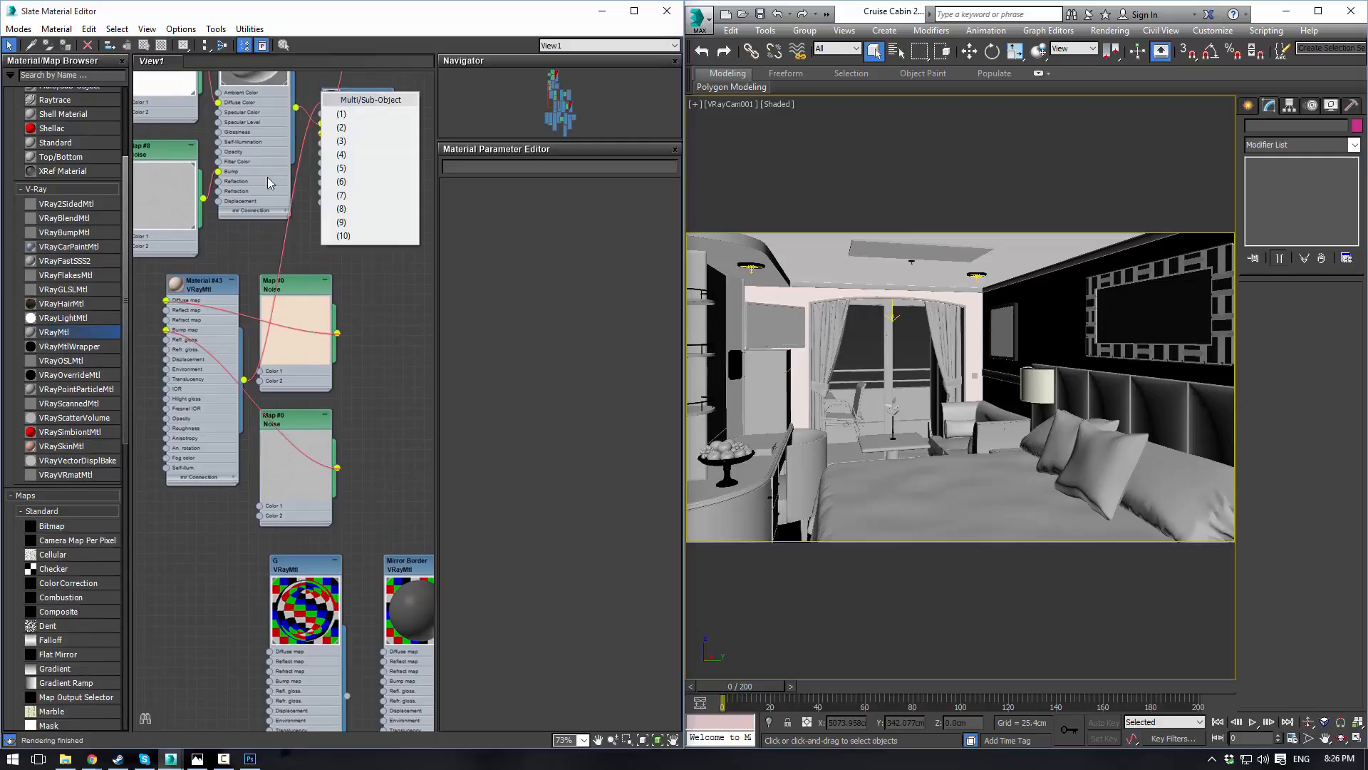
click(348, 114)
double_click(192, 290)
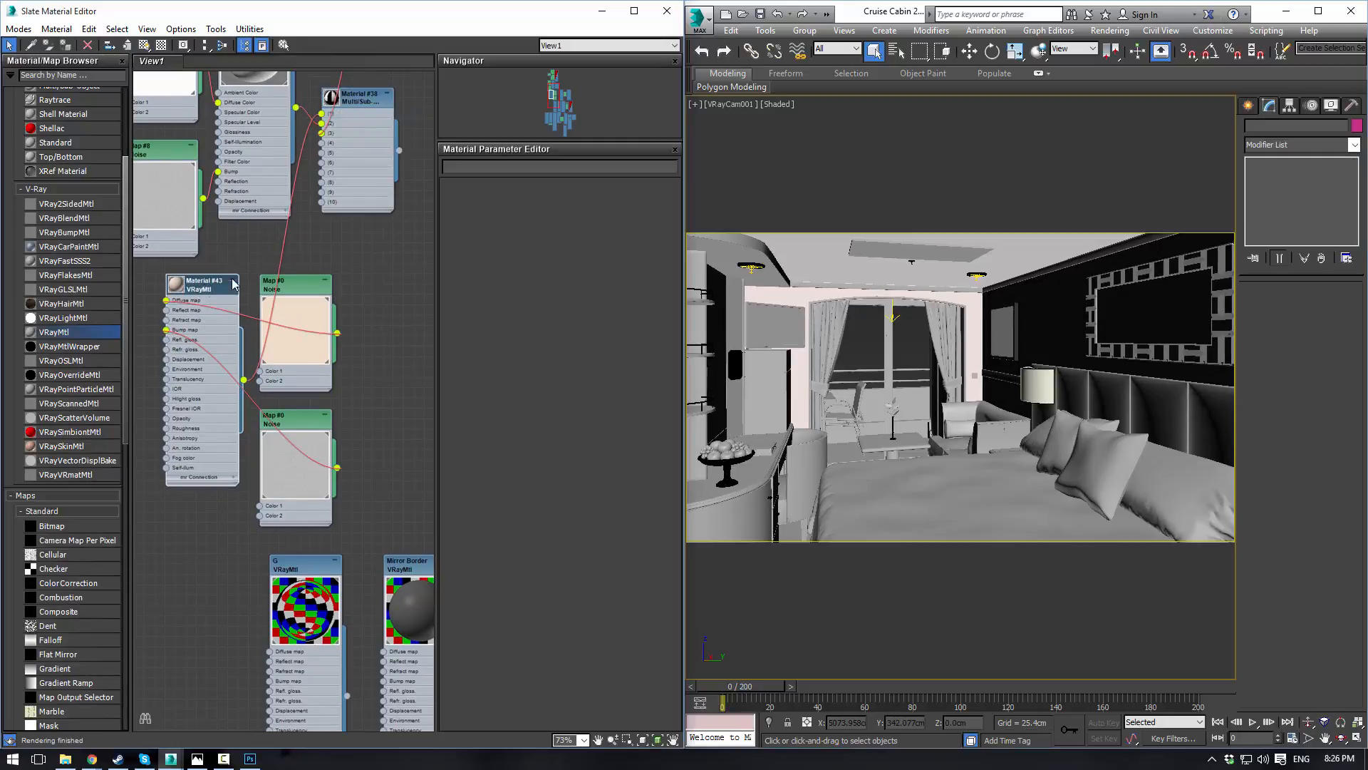
text(main )
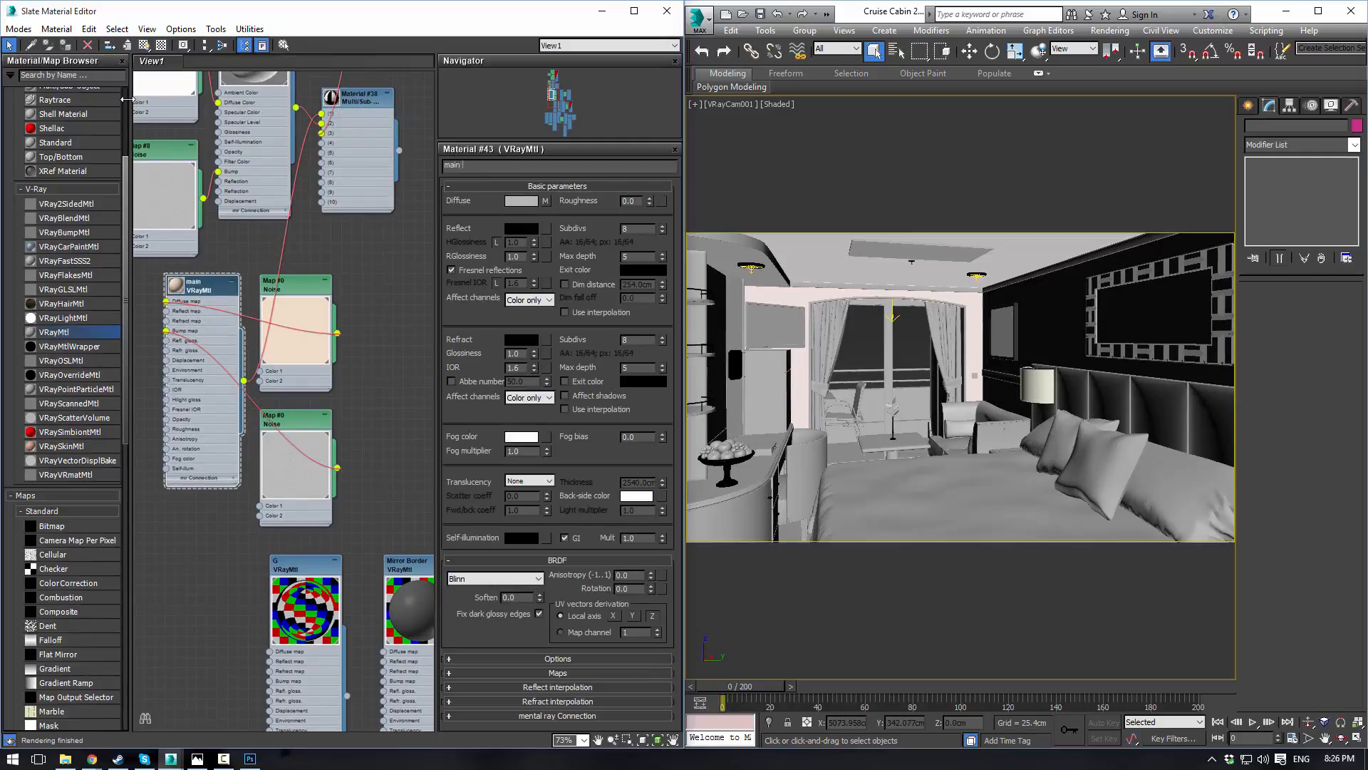
text(wall dark)
key(Return)
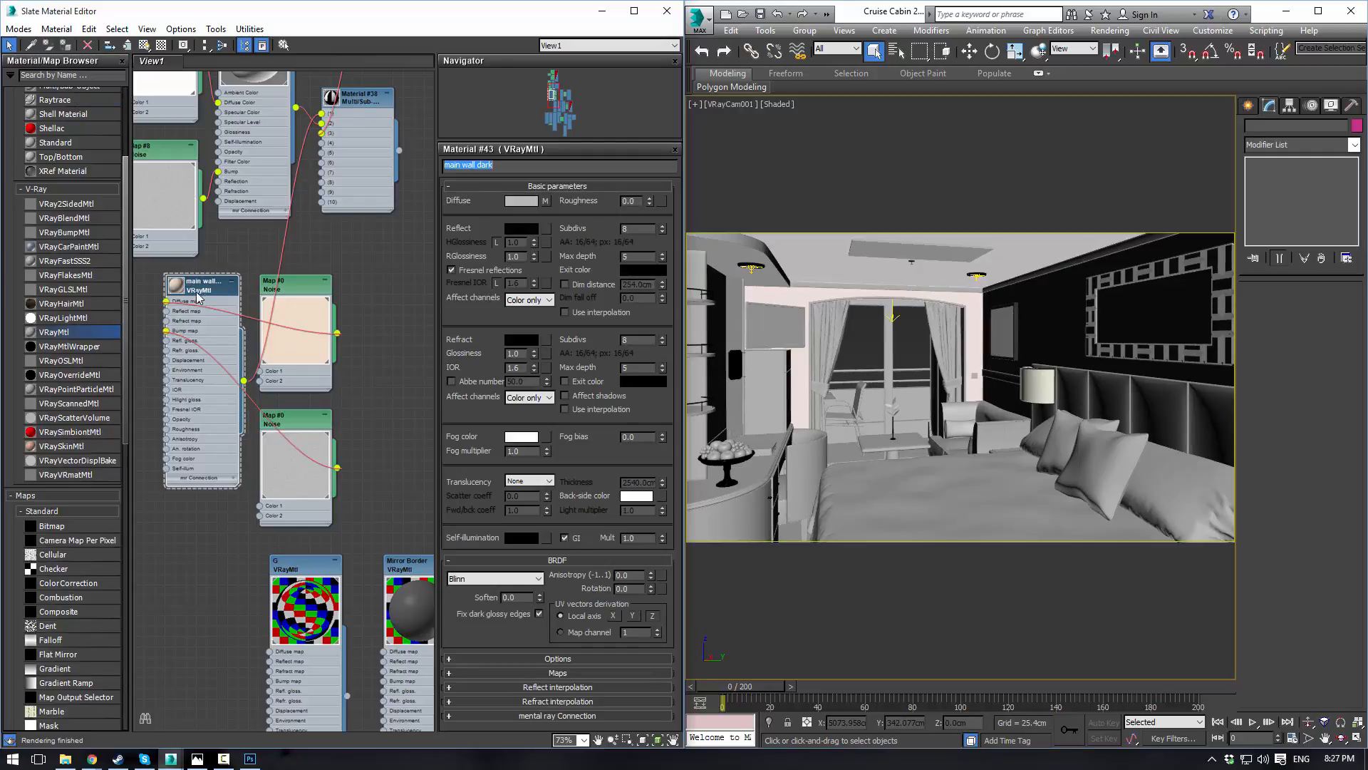
Step: Expand the main wall dark node's sample preview and set the material's reflection color value to 5
double_click(178, 283)
scroll(199, 318, up, 3)
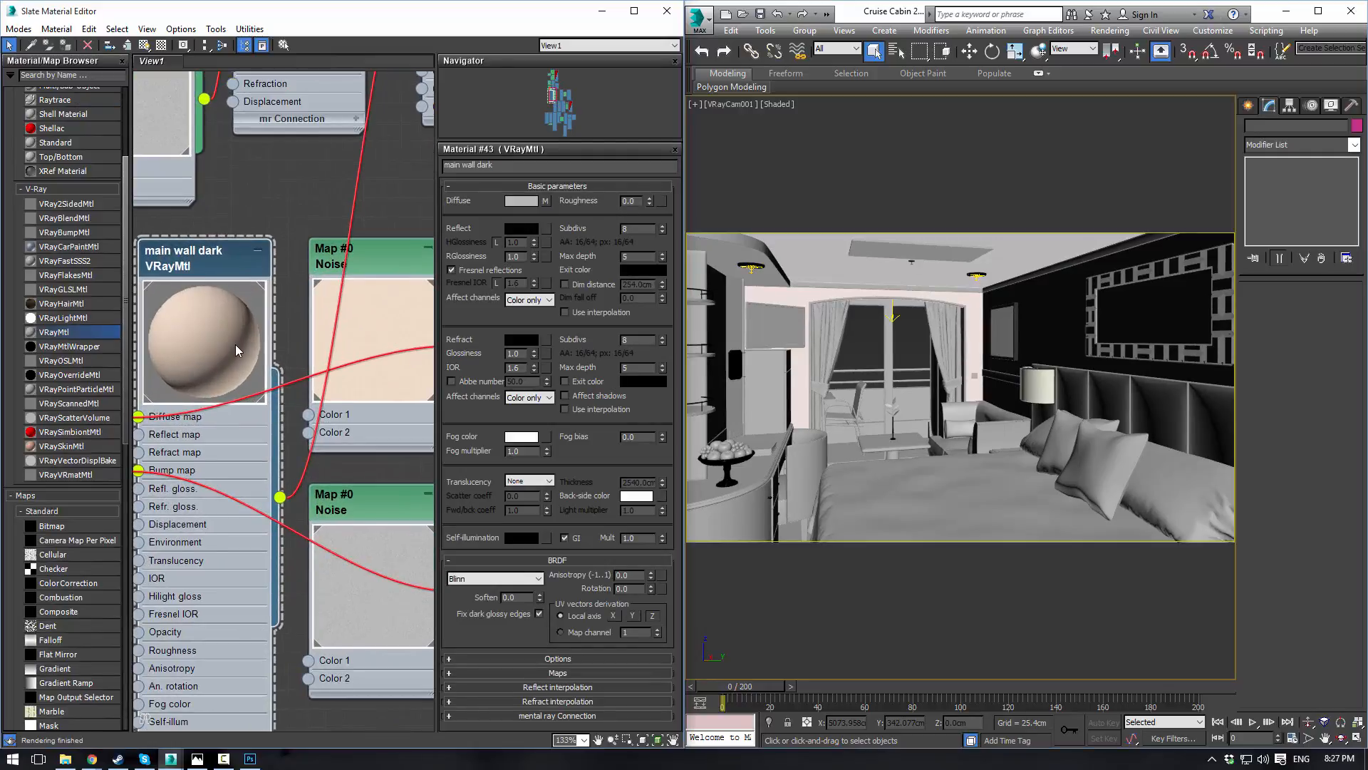
scroll(235, 344, down, 1)
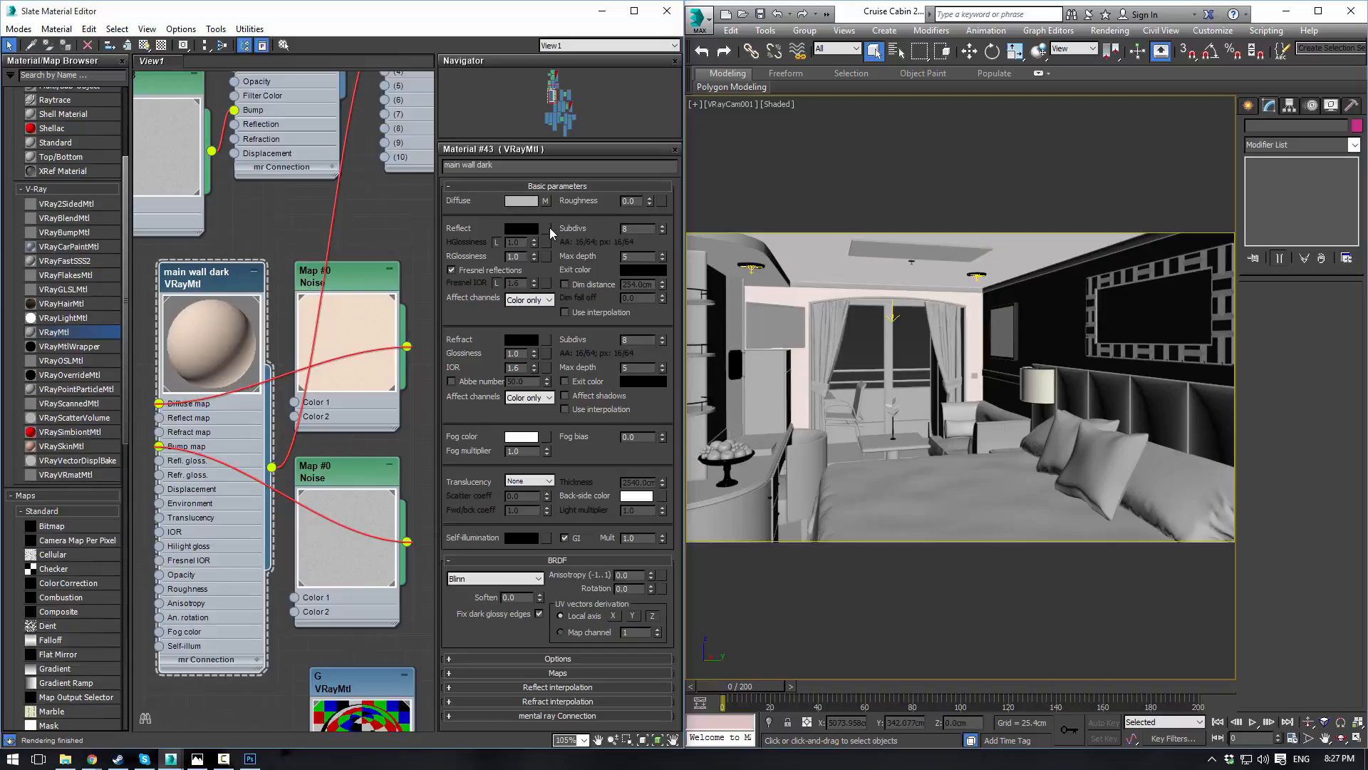
click(549, 228)
click(844, 151)
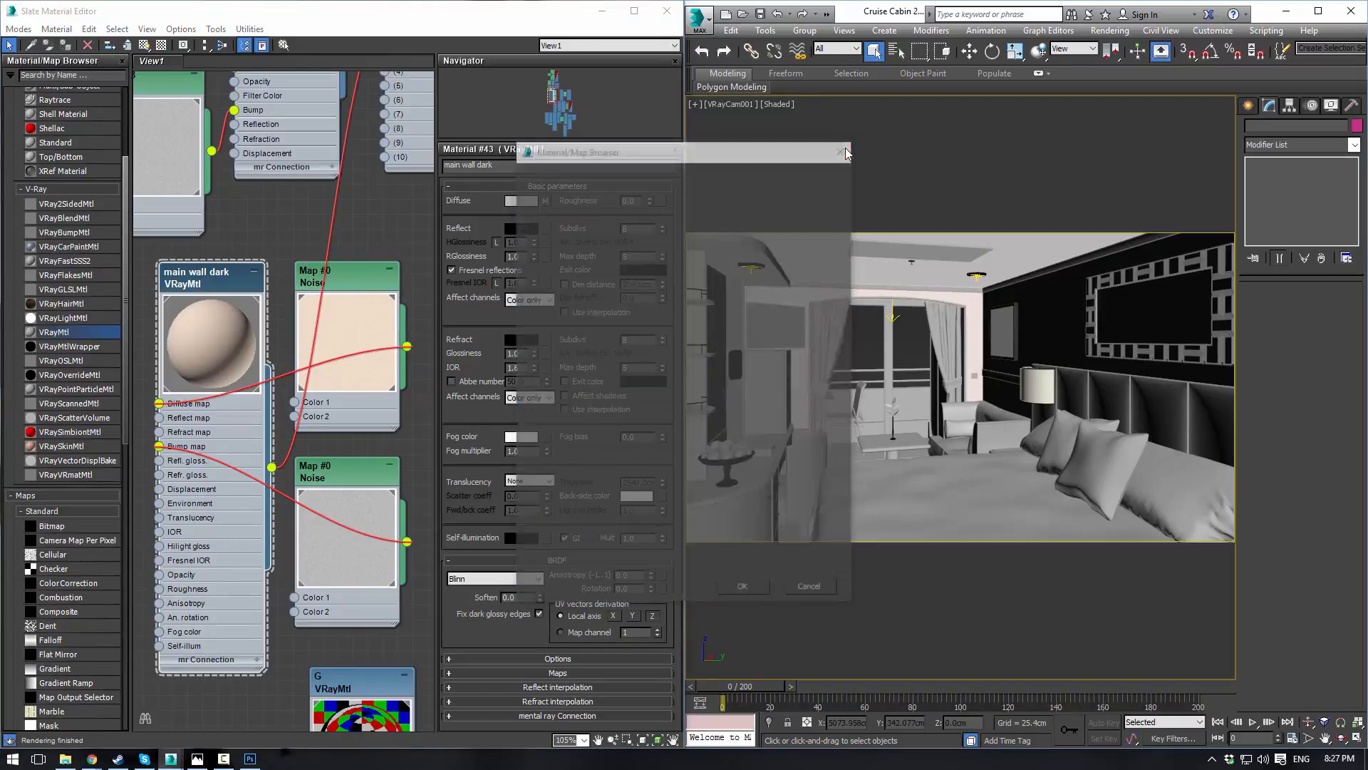
click(520, 228)
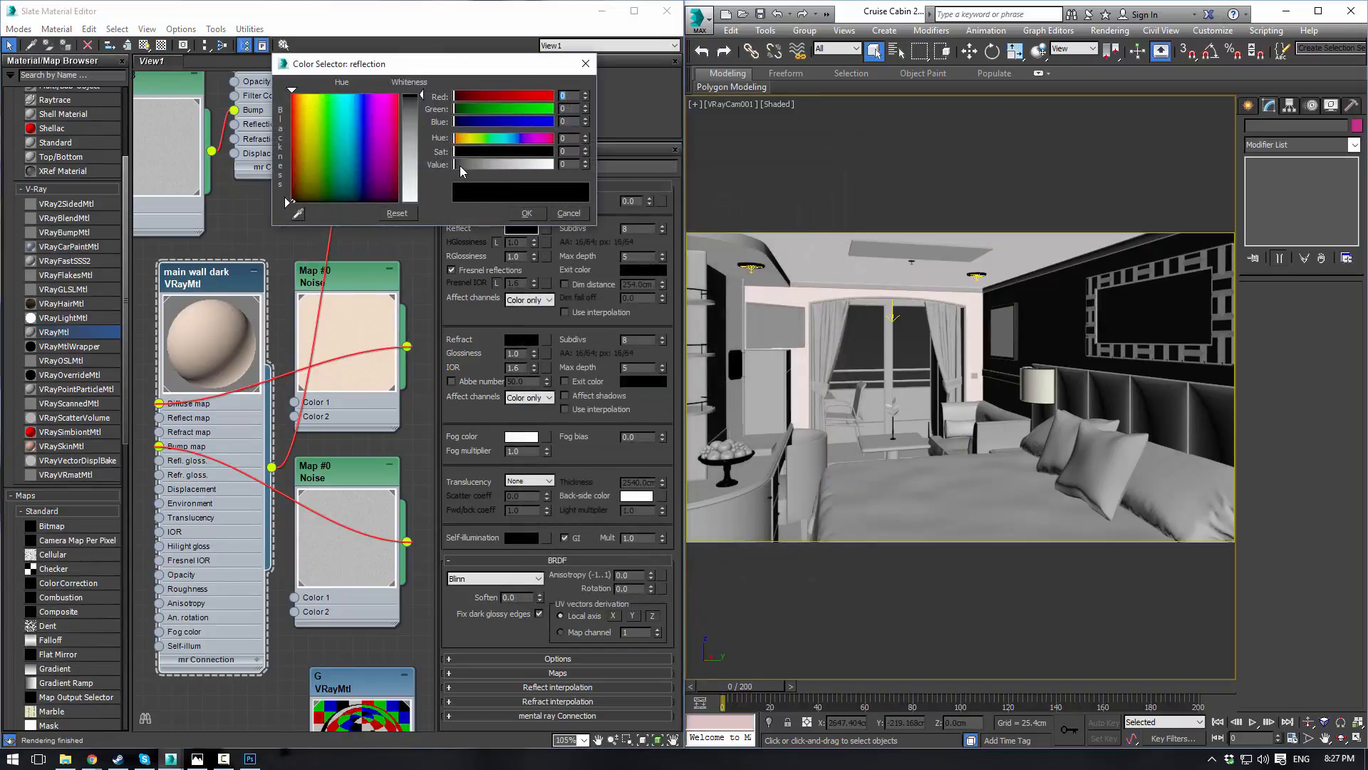
drag(460, 165, 456, 169)
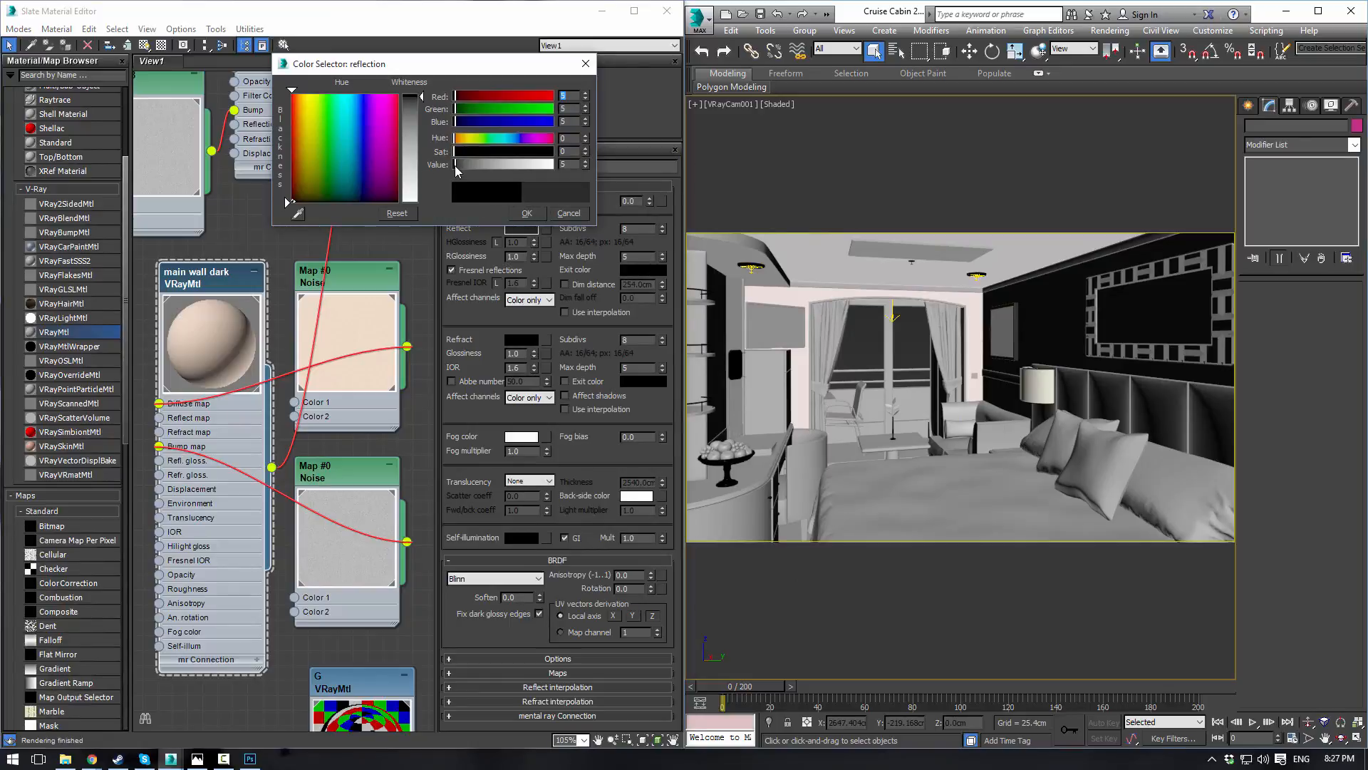
click(527, 213)
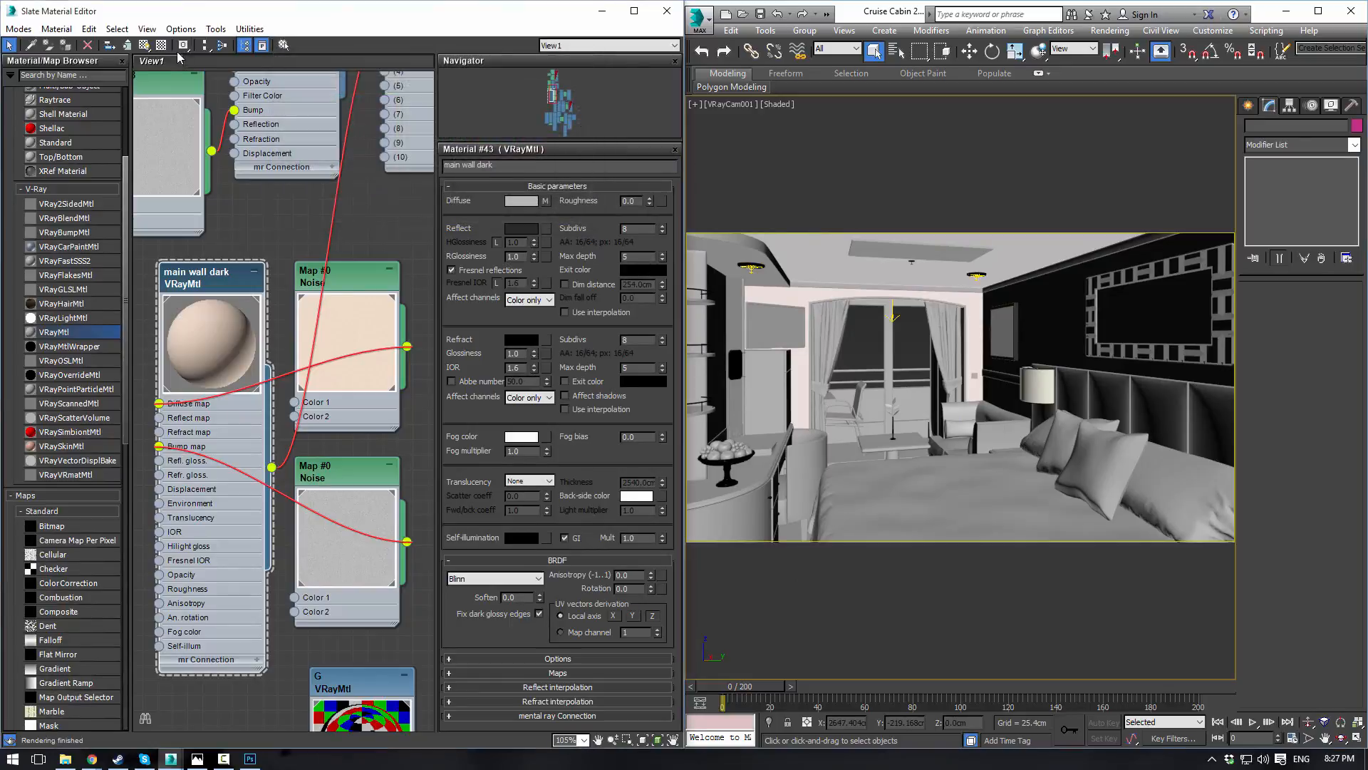
Step: Turn on shaded viewport display and the checkered preview background for the main wall dark material
click(146, 45)
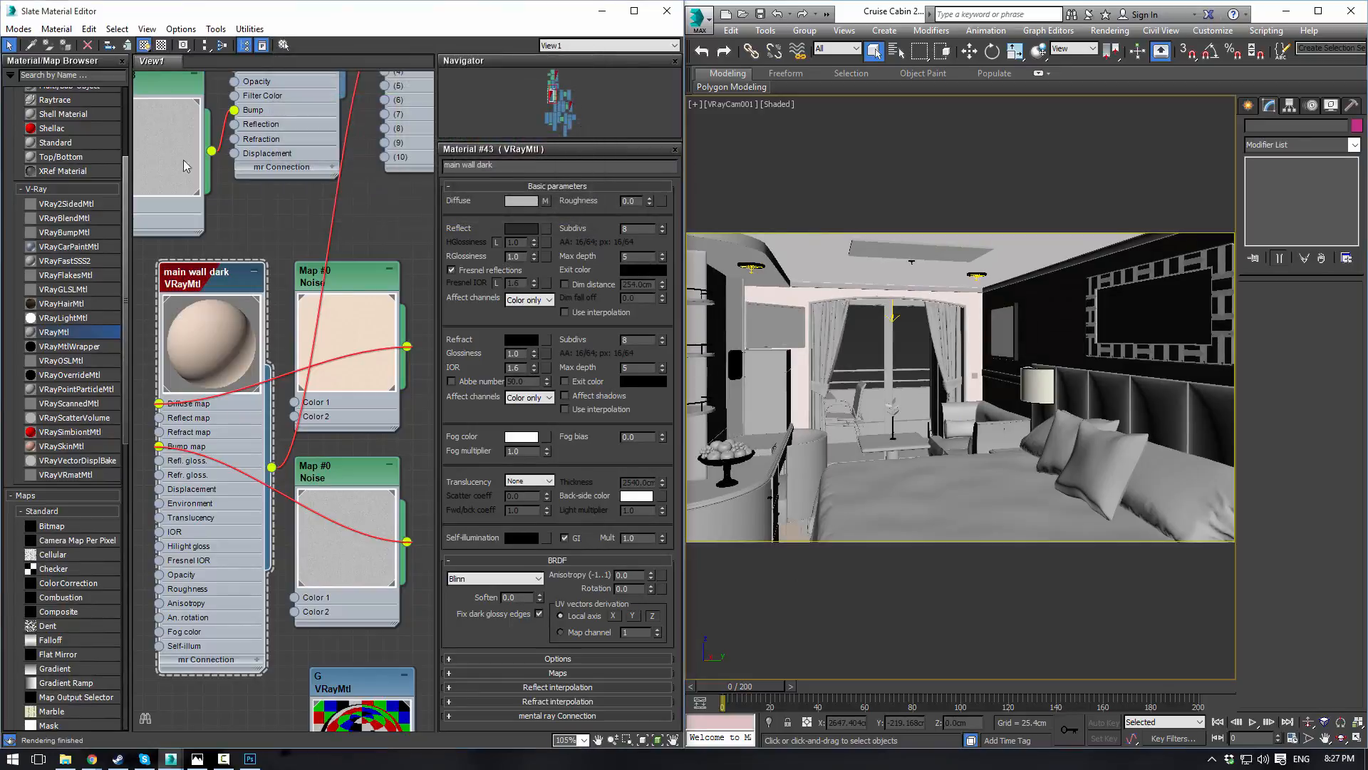
click(162, 44)
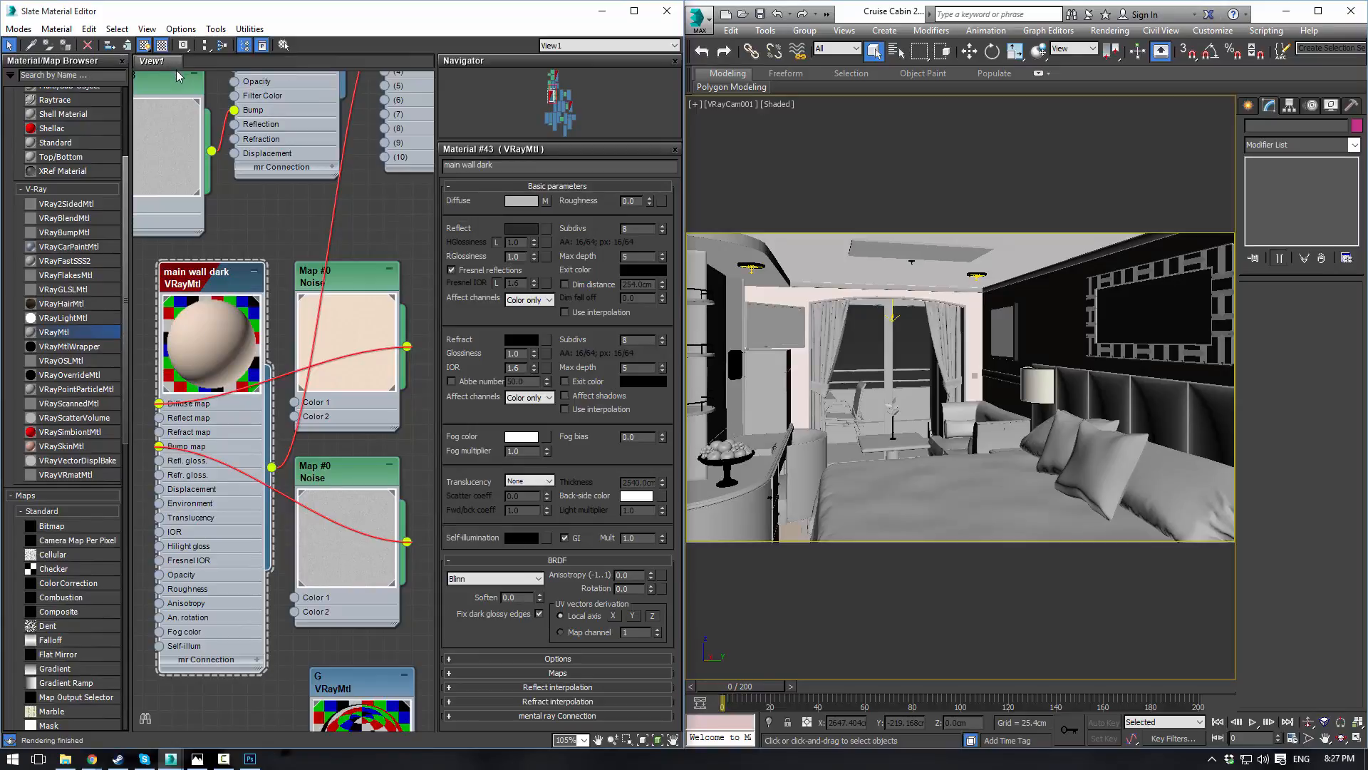
click(251, 240)
Step: Test a reflection color value of 143 on main wall dark, then lower it to 3
click(521, 229)
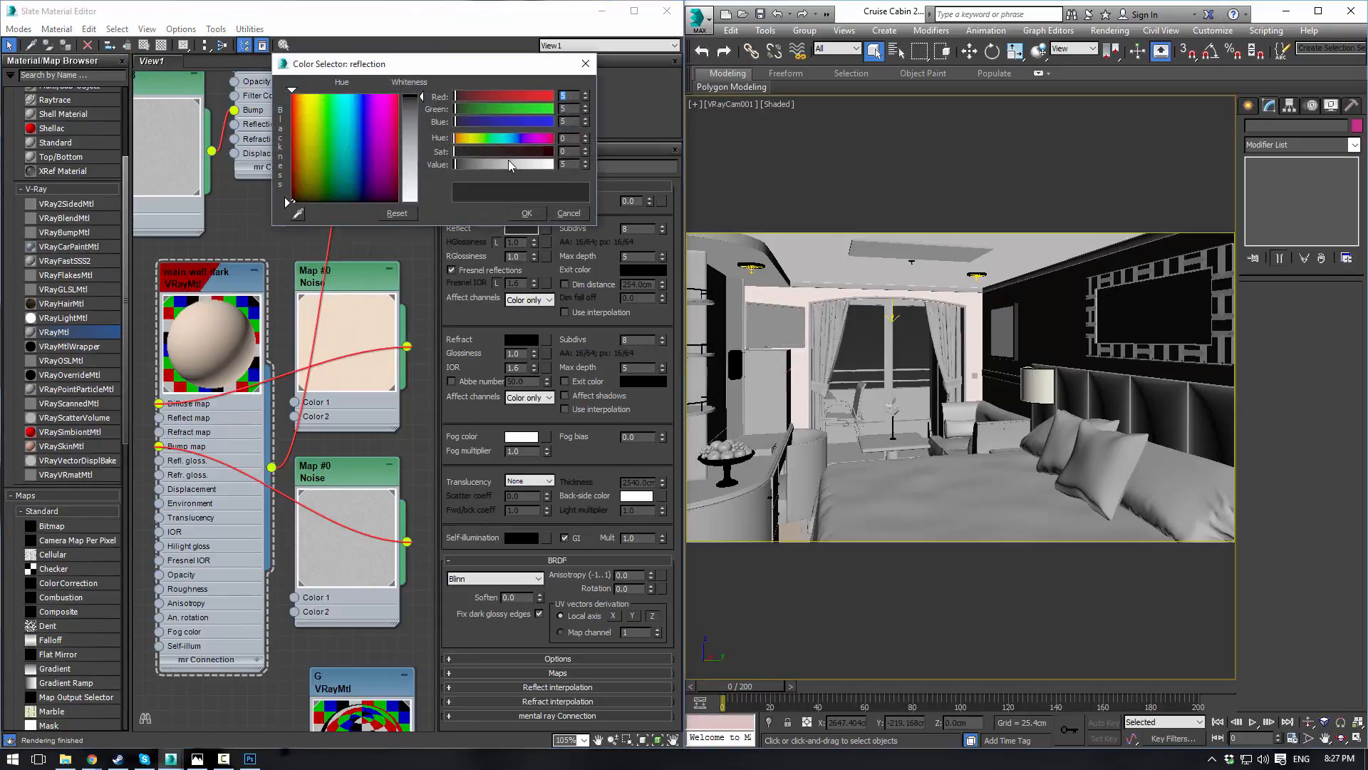
drag(469, 165, 510, 165)
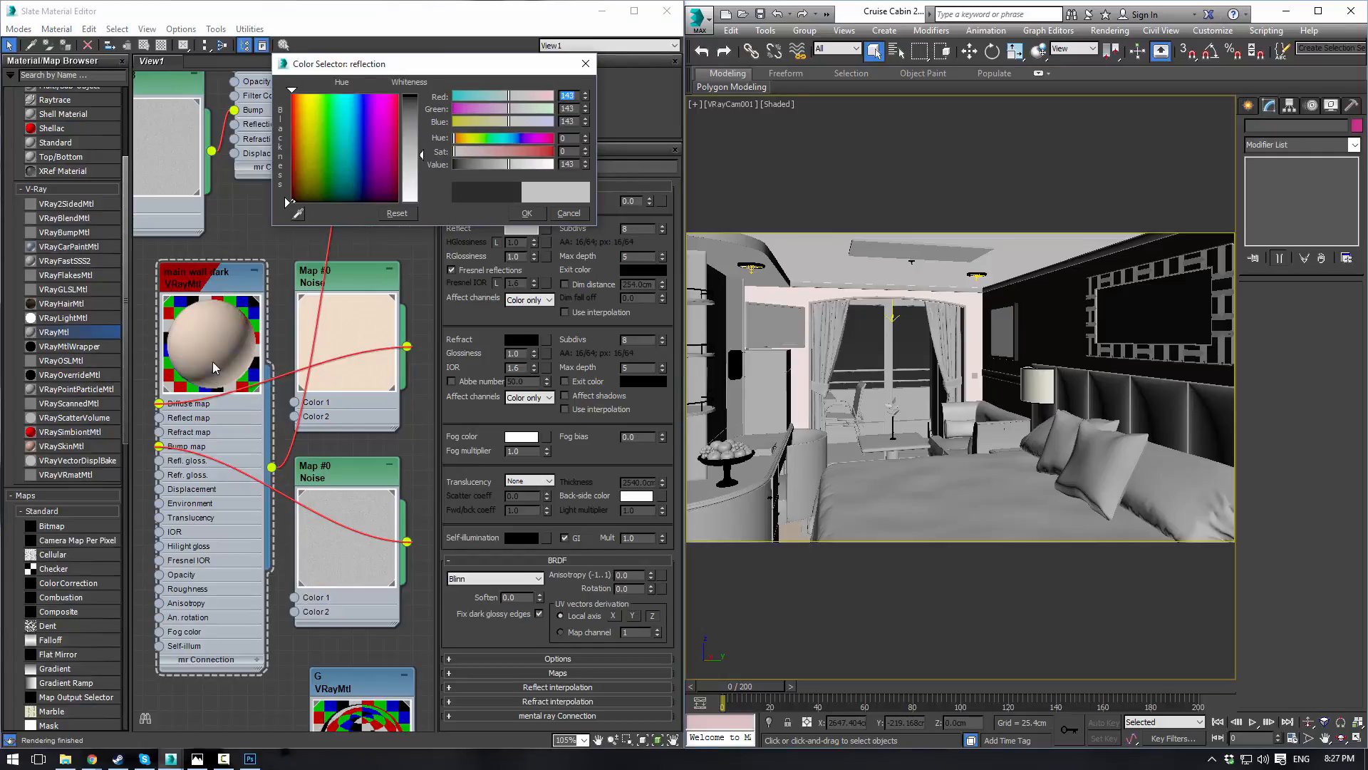
drag(459, 165, 455, 162)
click(526, 215)
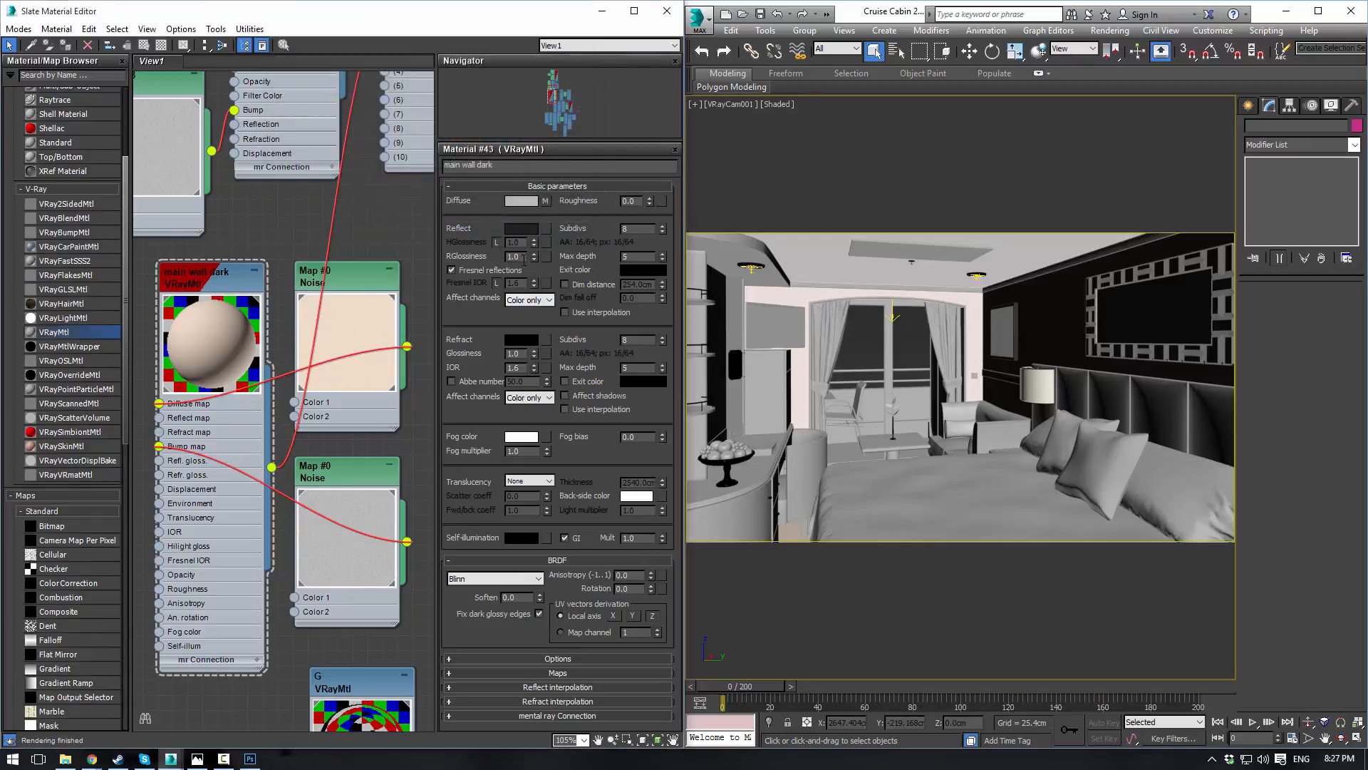
Step: Try reflection glossiness values of 0.9, 0.5 and 0.6 on main wall dark, ending with 0.7
text(0.9)
key(Return)
text(.5)
key(Return)
text(.6)
key(Return)
key(Return)
Step: Render a small region of the wall below the mirror in the V-Ray frame buffer and move the window off the material parameters
key(alt+Tab)
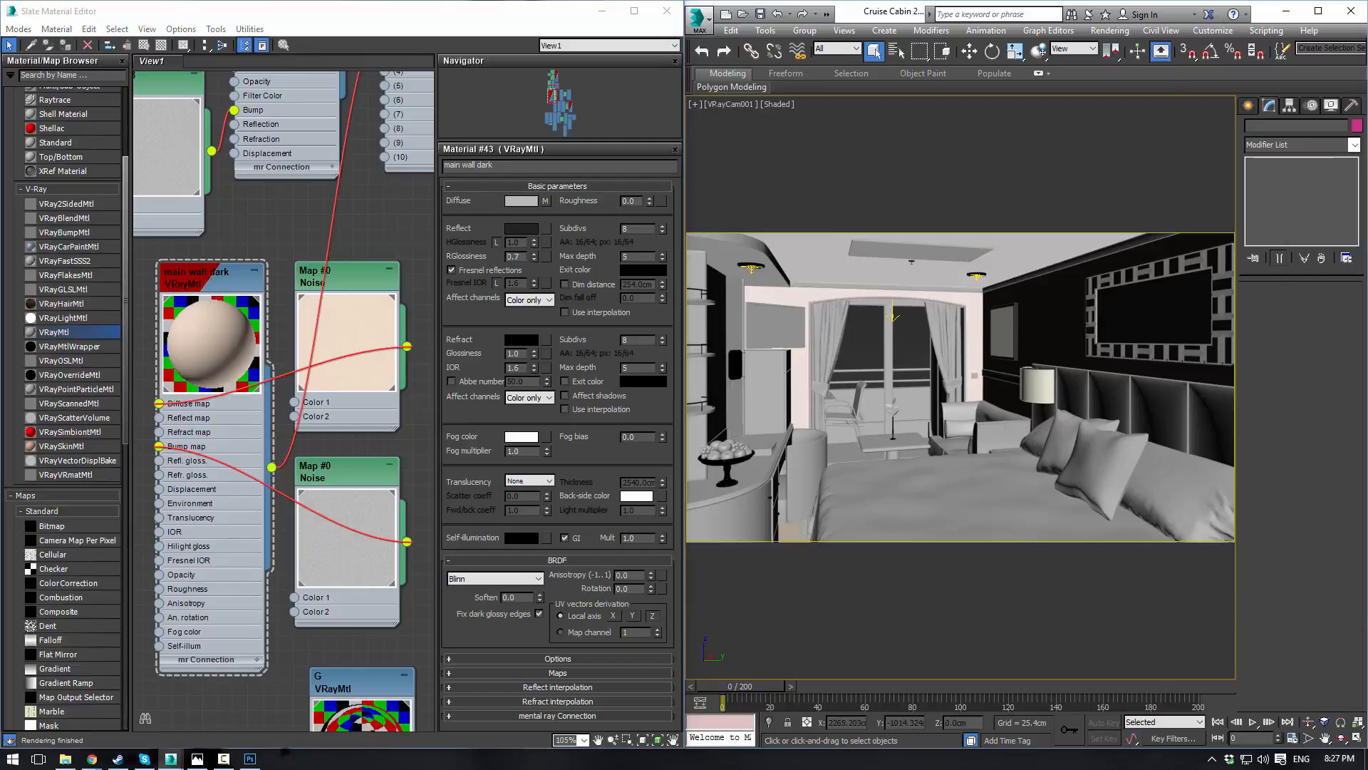
click(765, 134)
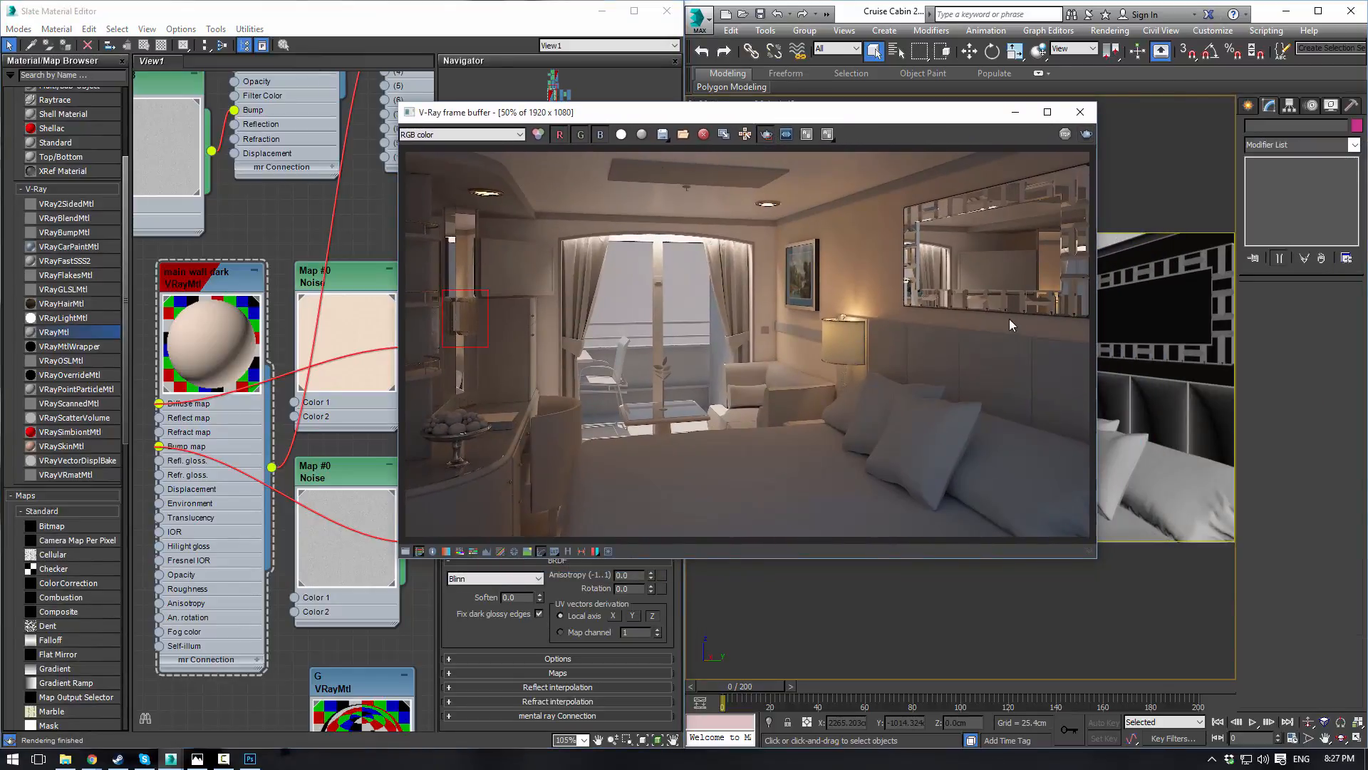
drag(953, 299, 1007, 342)
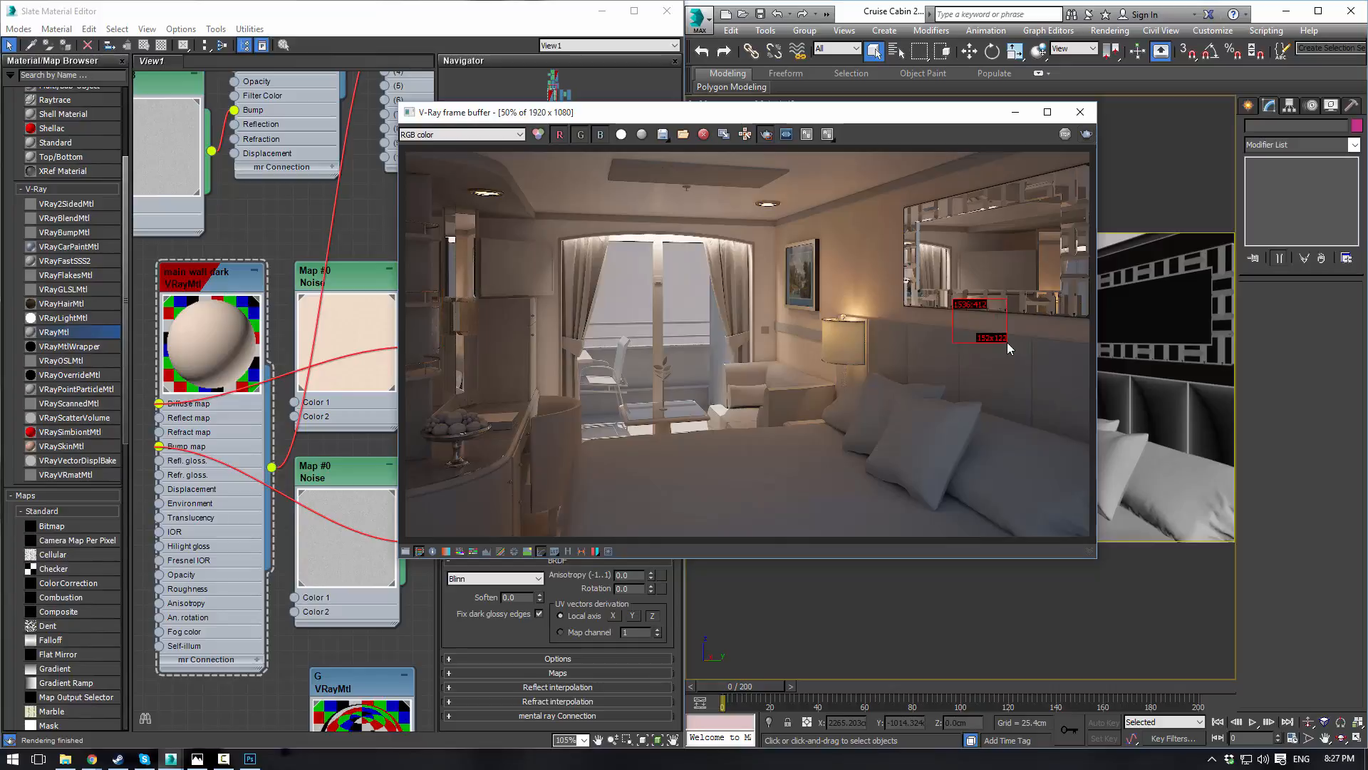
click(1087, 134)
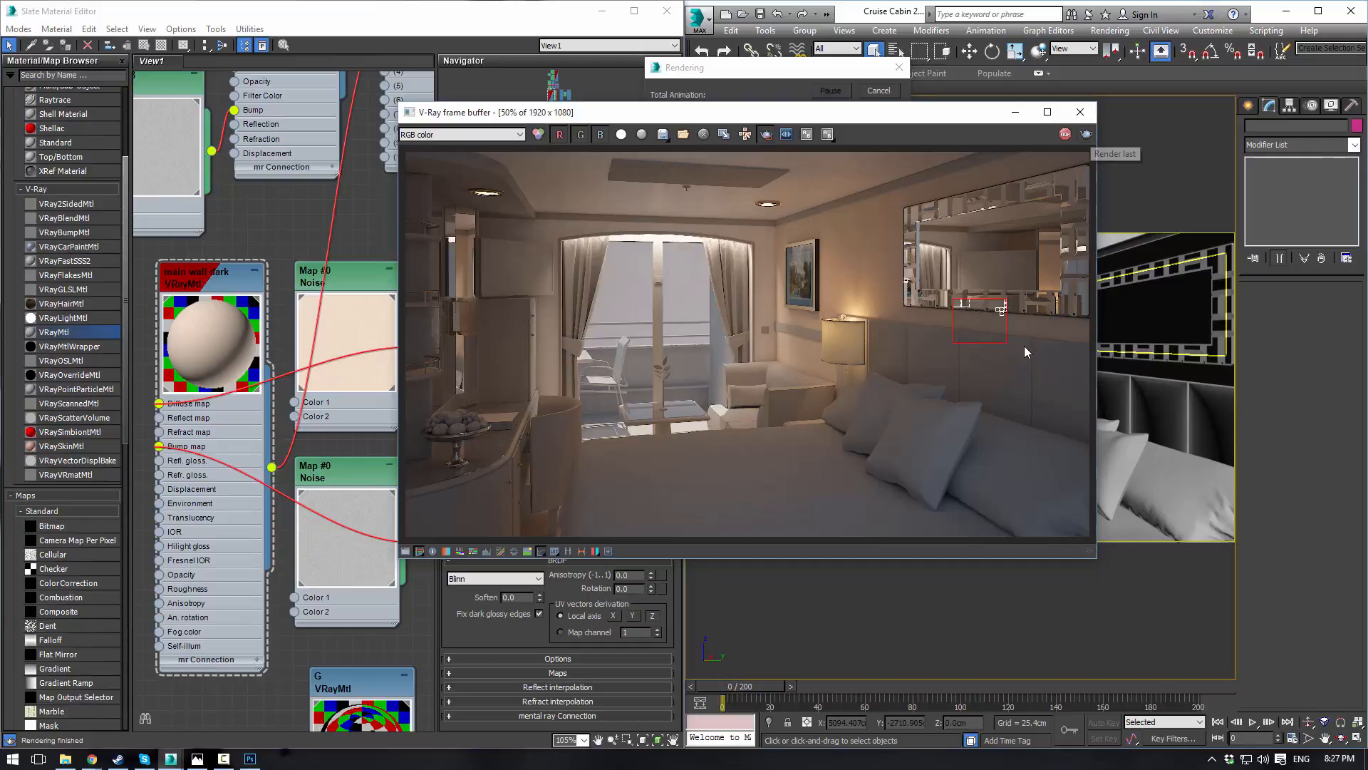
scroll(985, 322, up, 3)
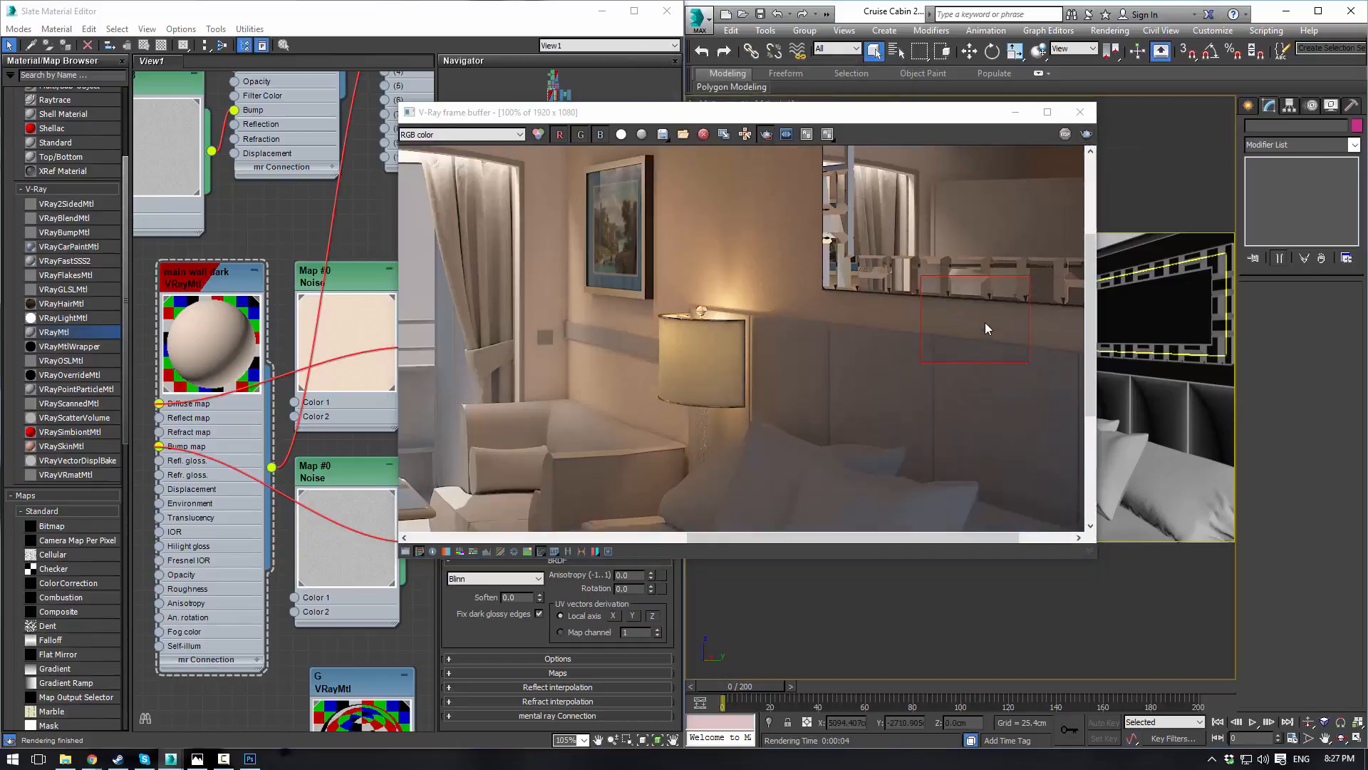
drag(531, 116, 737, 97)
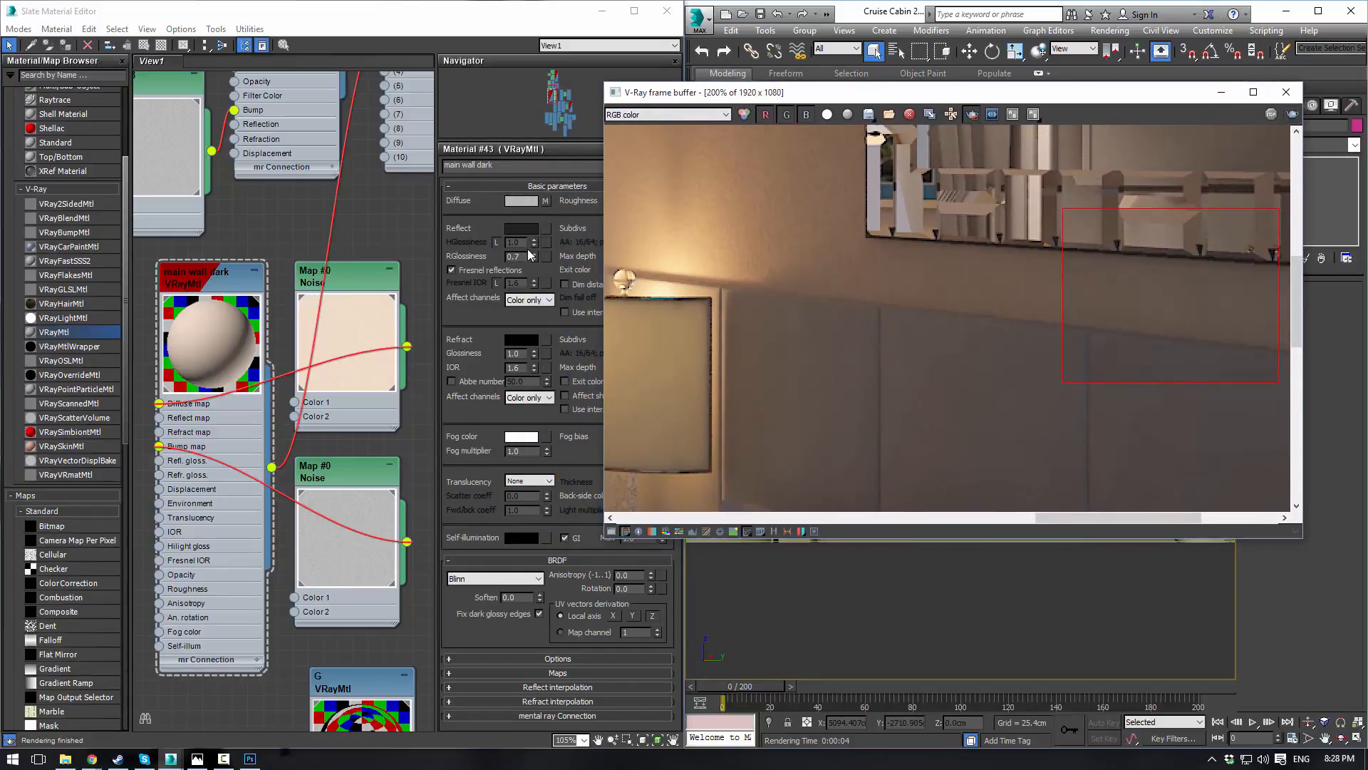
Step: Set main wall dark's reflection glossiness to 0.9 and test render the region below the mirror and one above the lamp
drag(525, 256, 376, 241)
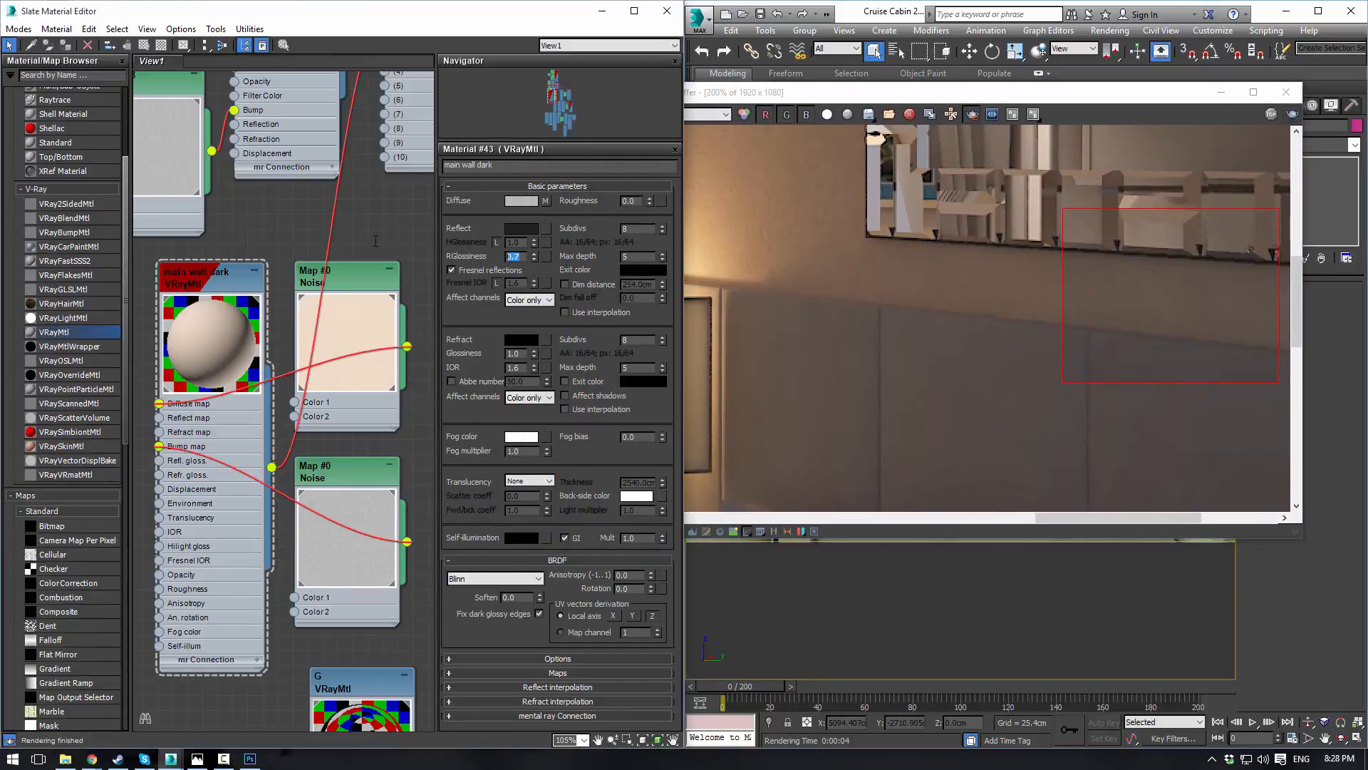
text(0.9)
key(Return)
click(1291, 115)
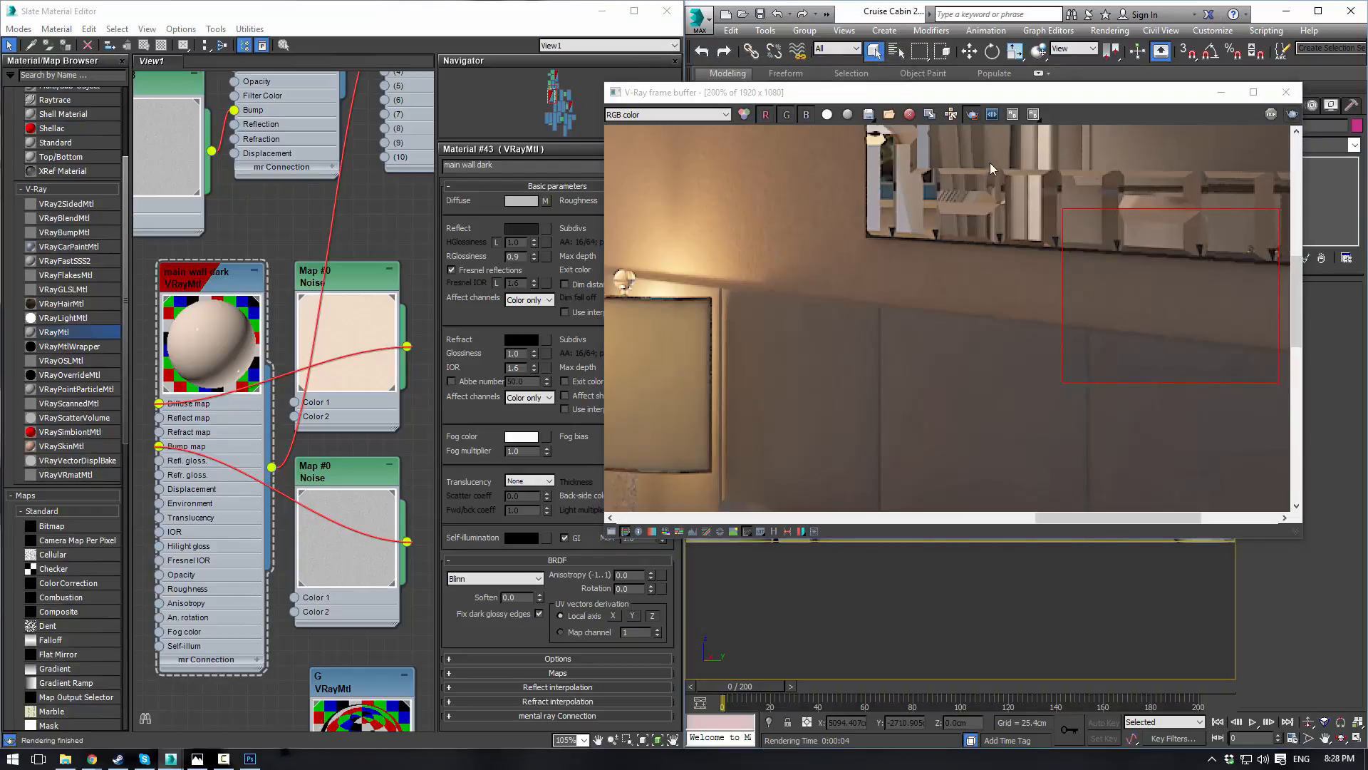
drag(657, 163, 797, 248)
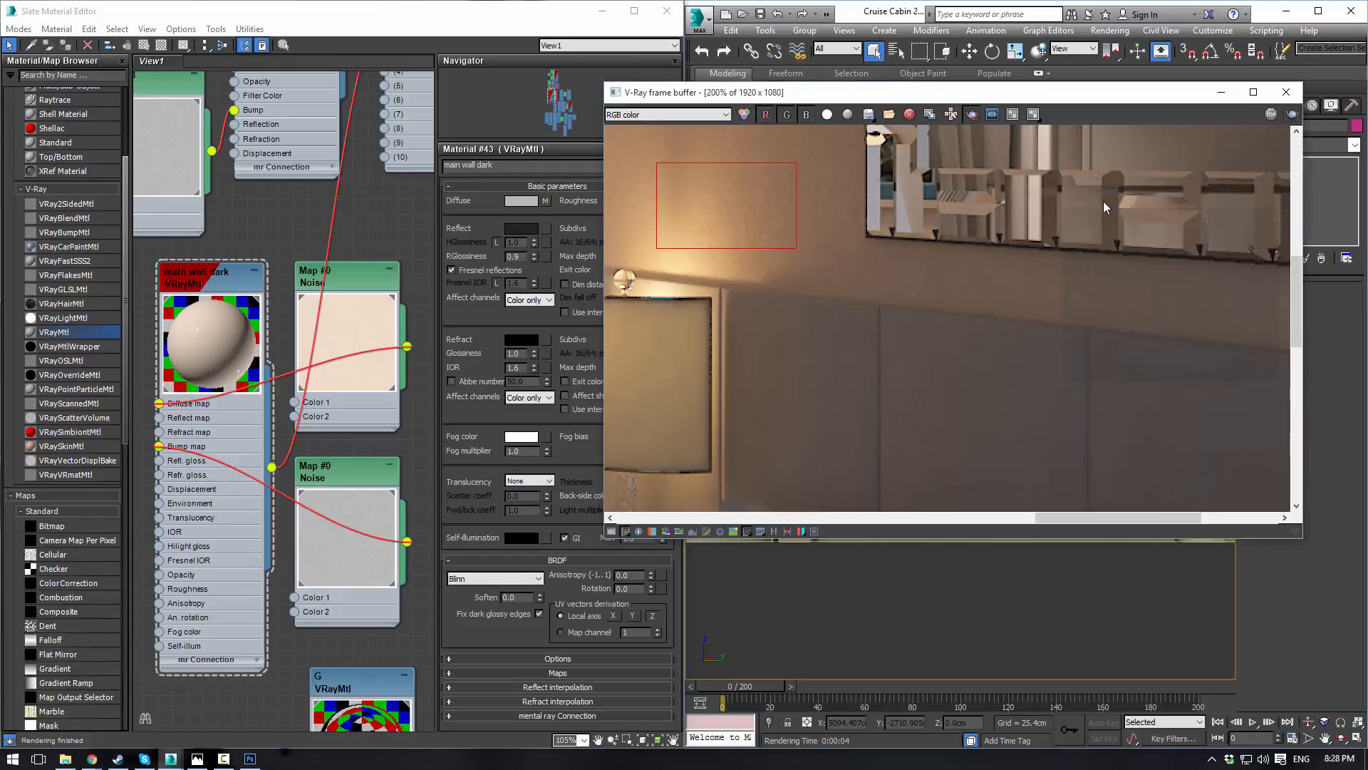
click(1290, 114)
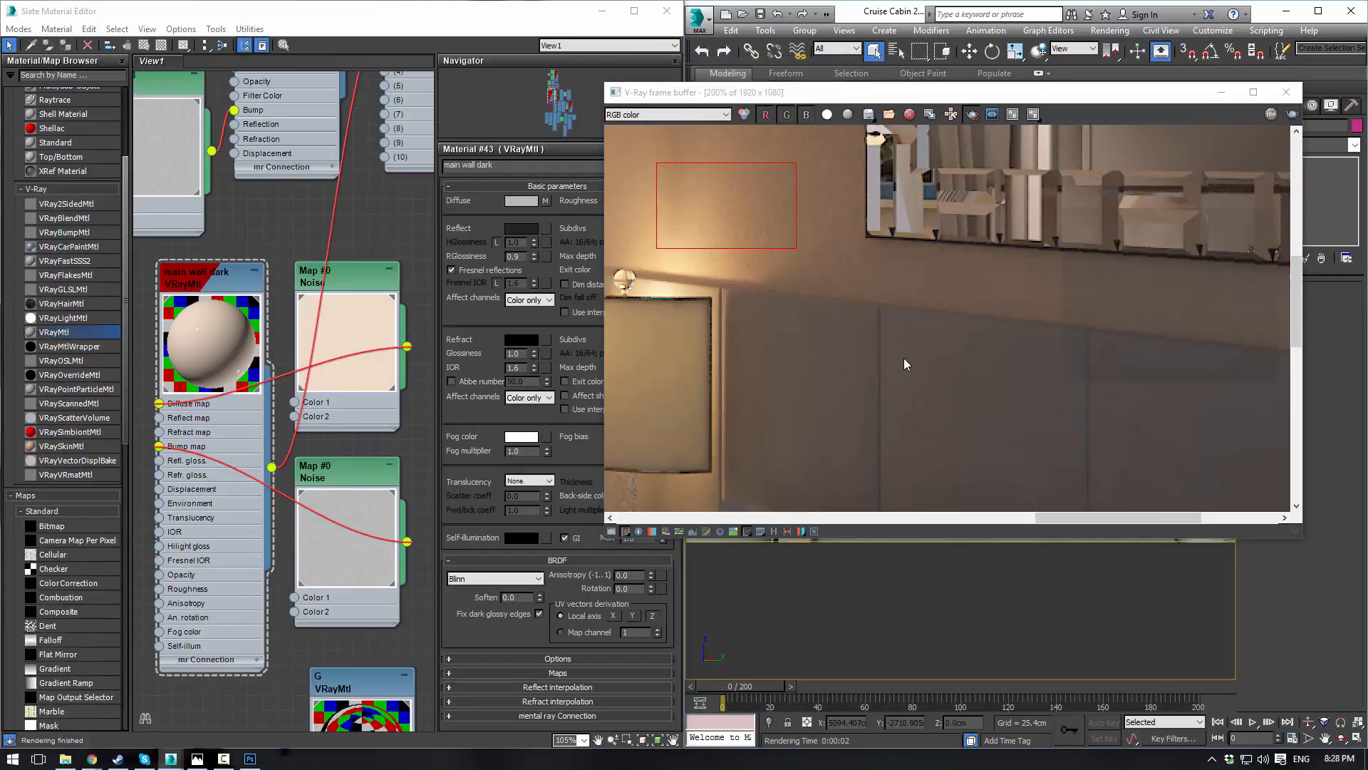
Step: Set main wall dark's reflection color value to 14 and re-render the wall region above the lamp
click(520, 228)
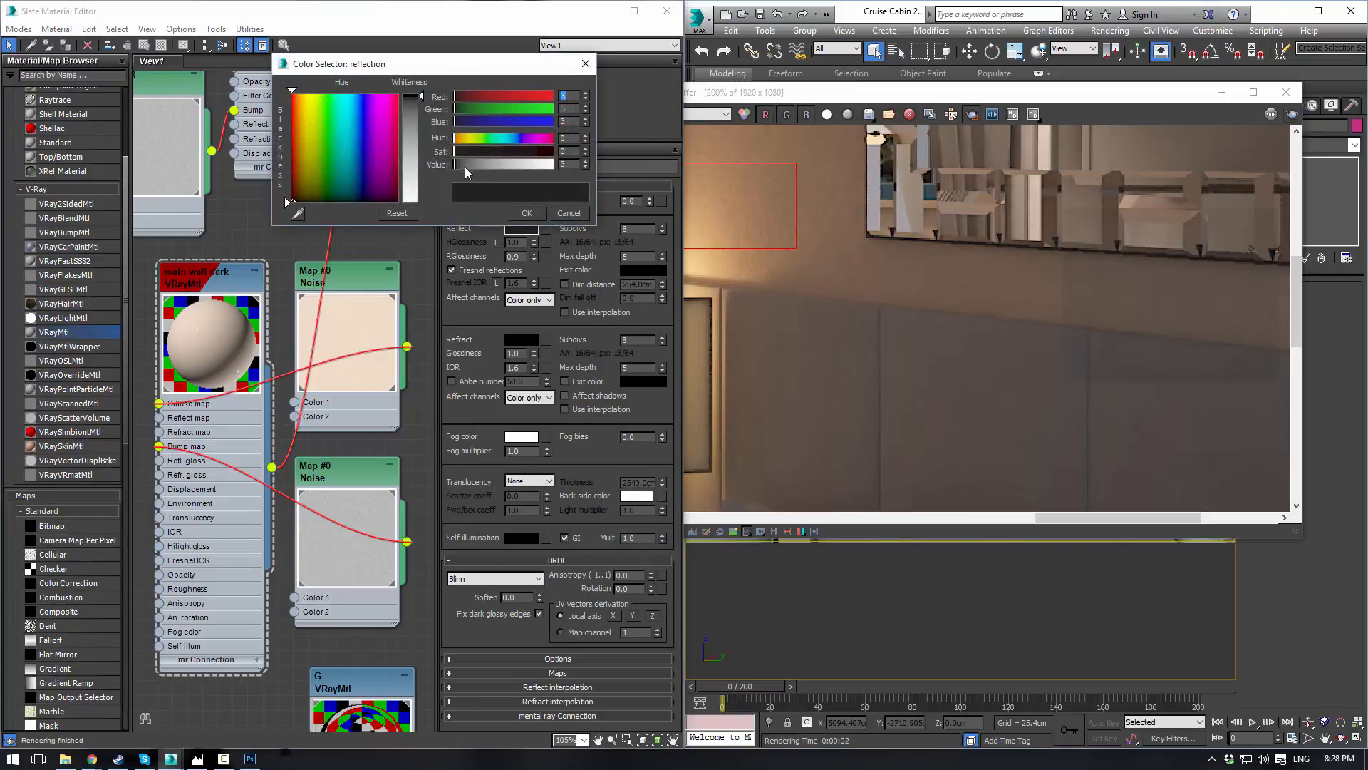
drag(461, 164, 459, 165)
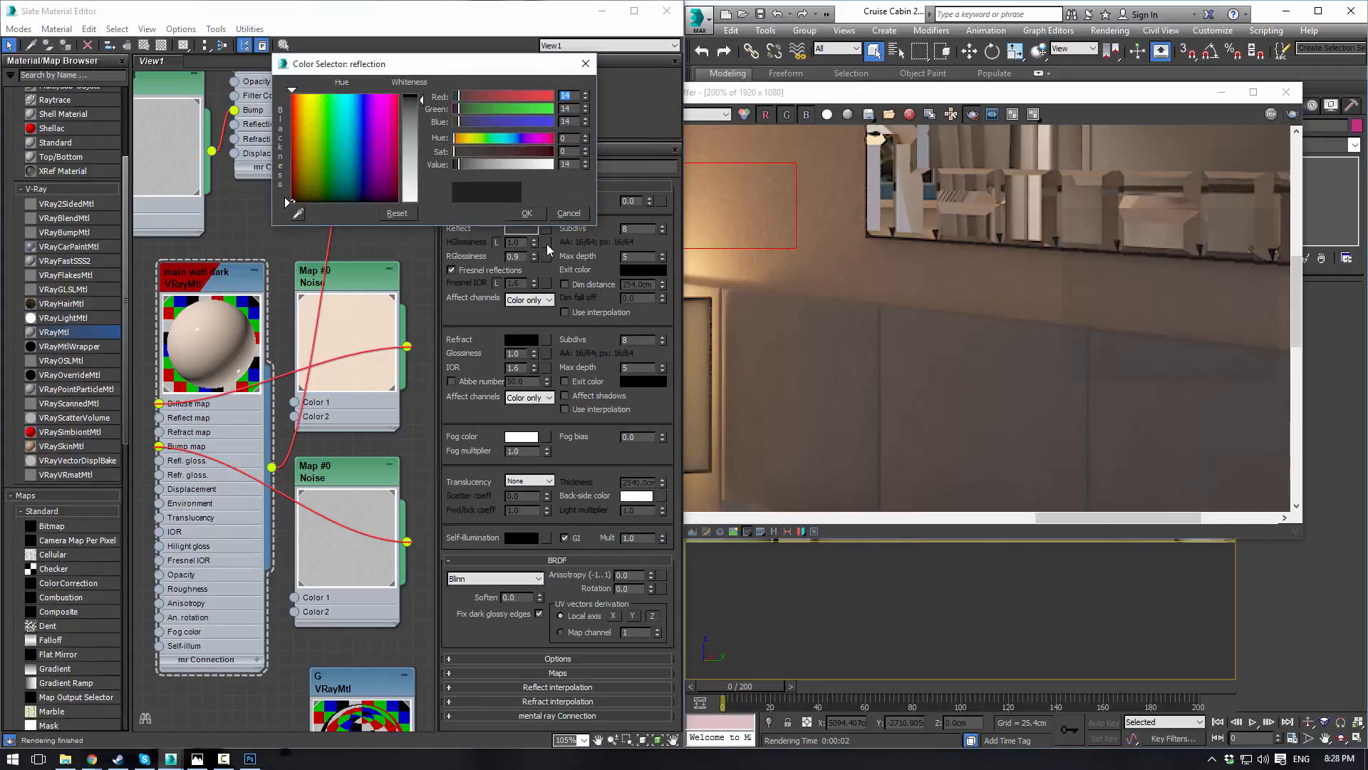
click(523, 210)
click(1288, 118)
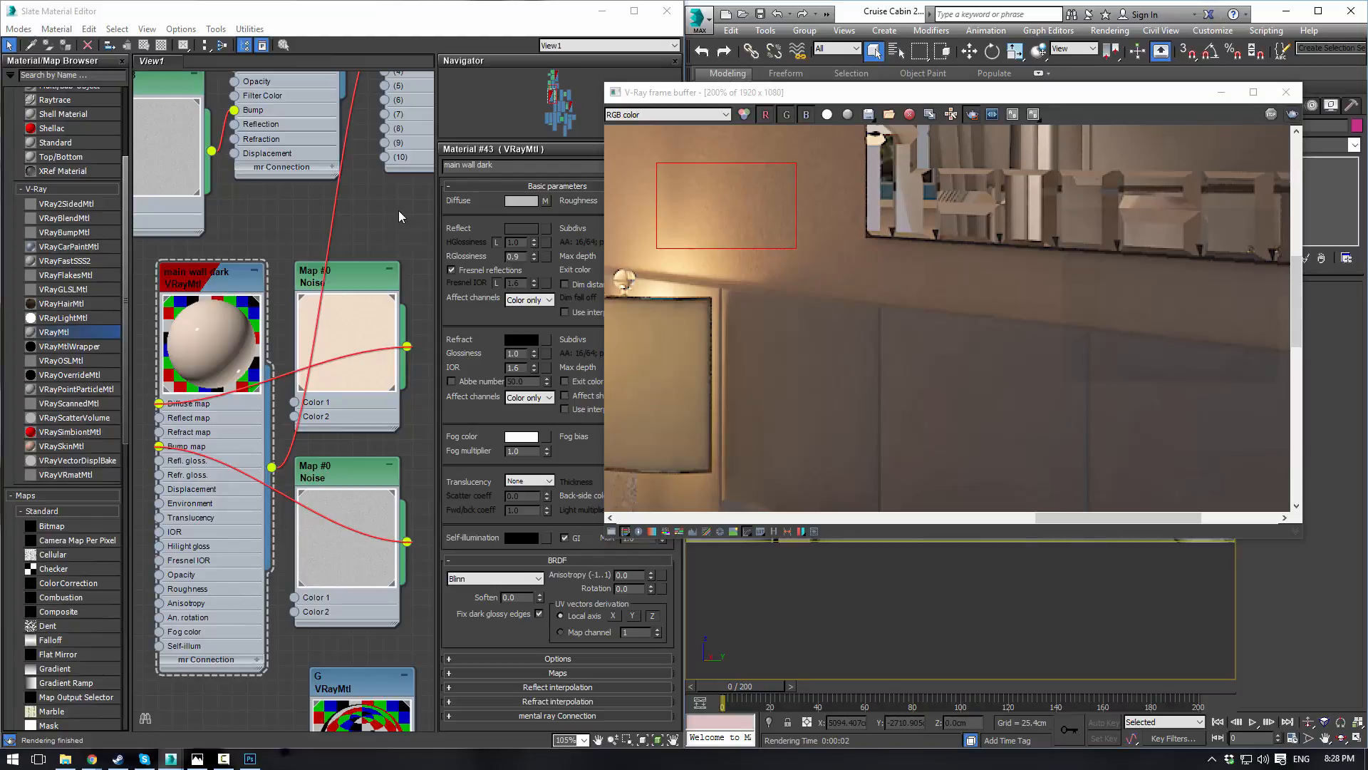
Step: Render a small wall region beneath the framed picture and examine the wall finish around the lamp and mirror
middle_drag(390, 218, 307, 362)
scroll(336, 370, down, 2)
scroll(348, 349, down, 4)
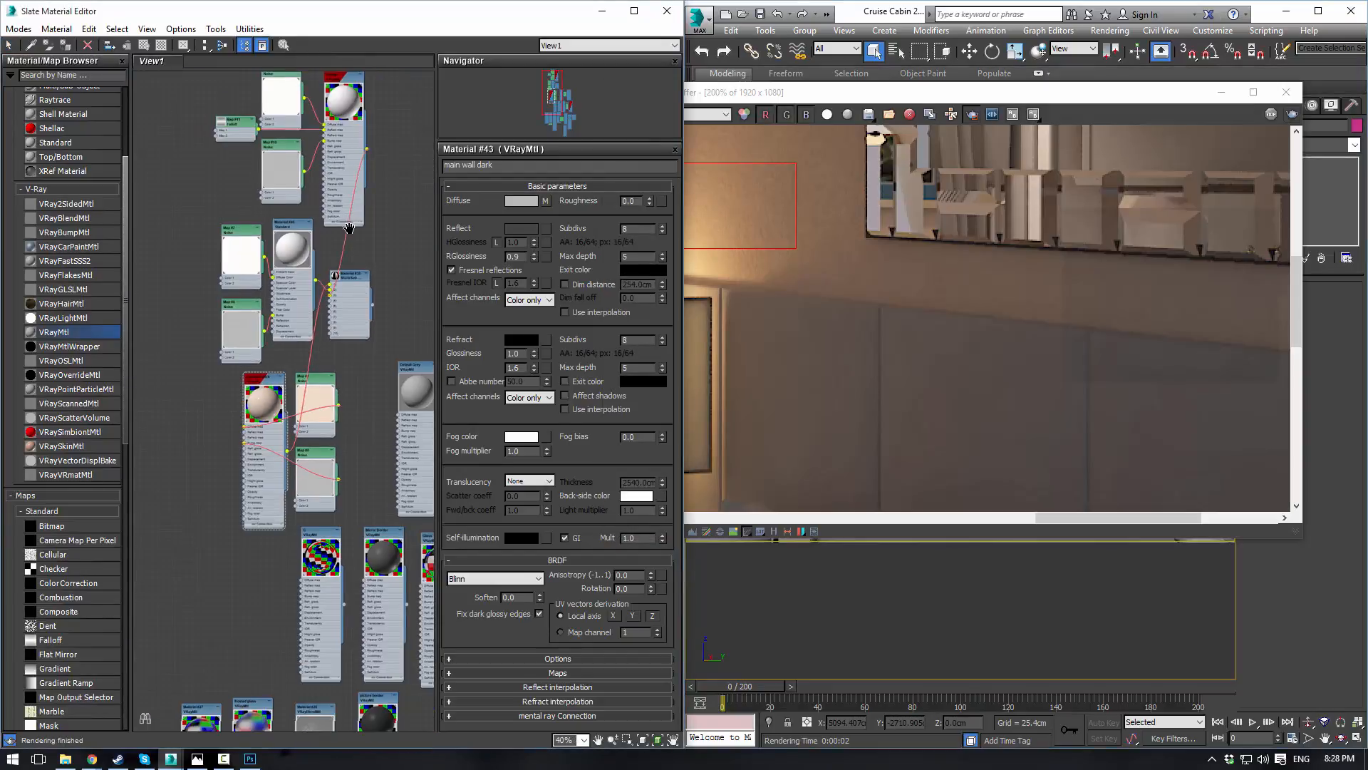
click(835, 252)
scroll(855, 264, down, 8)
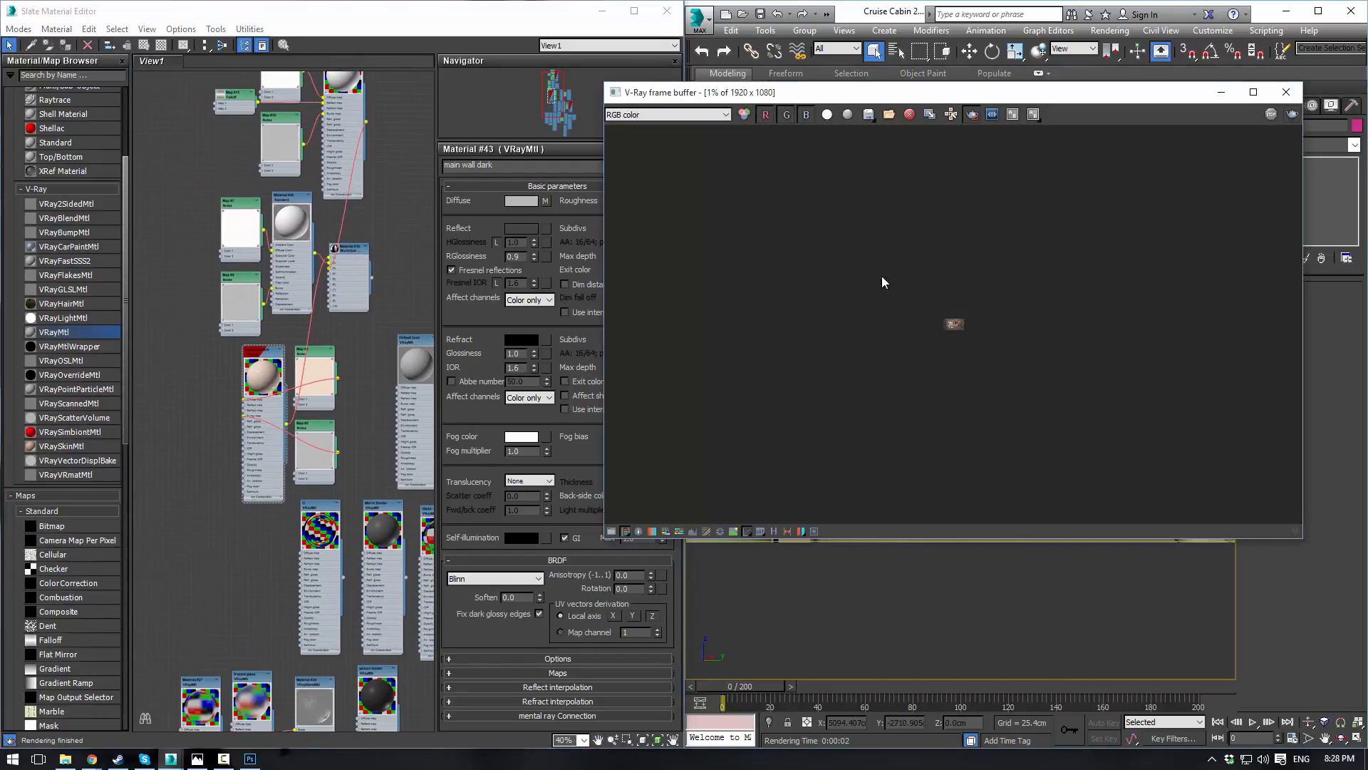
scroll(843, 278, up, 10)
middle_drag(1058, 271, 989, 337)
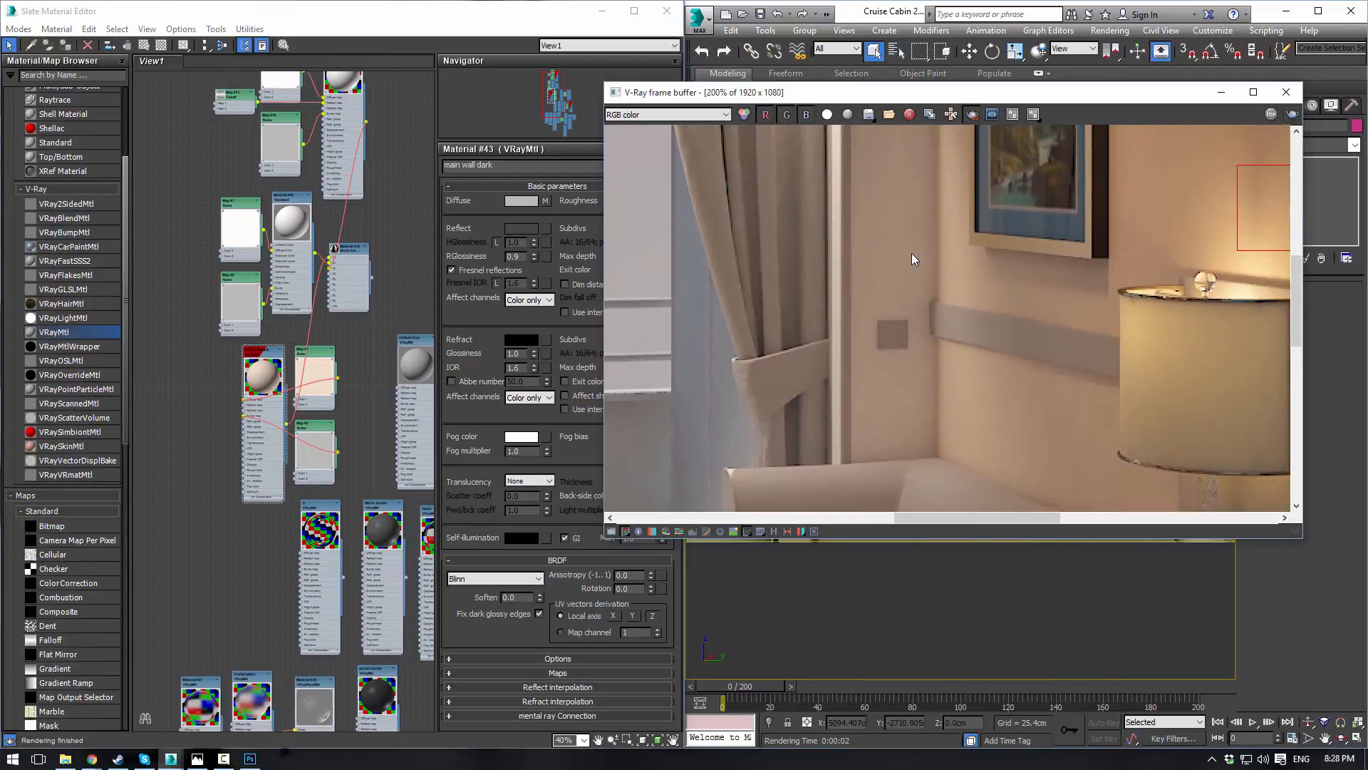
click(1296, 114)
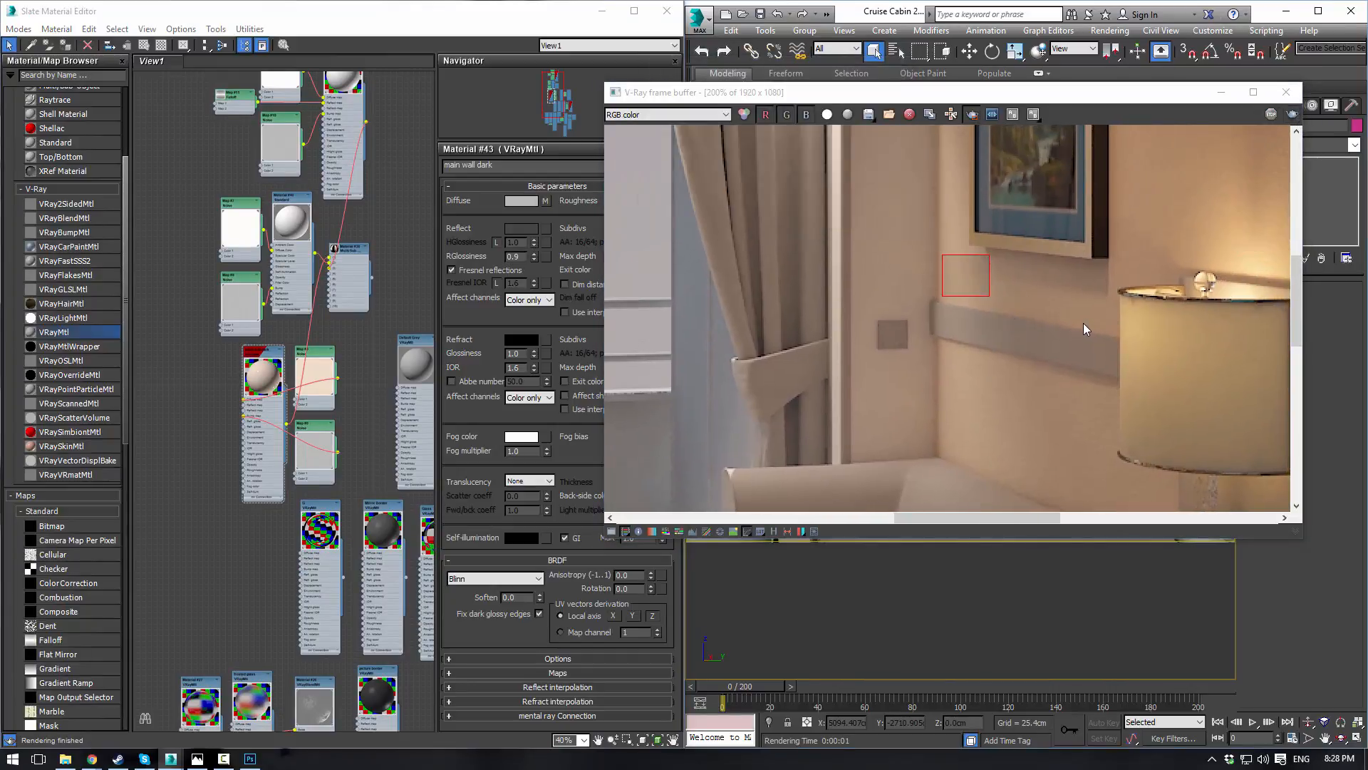
scroll(1084, 254, down, 8)
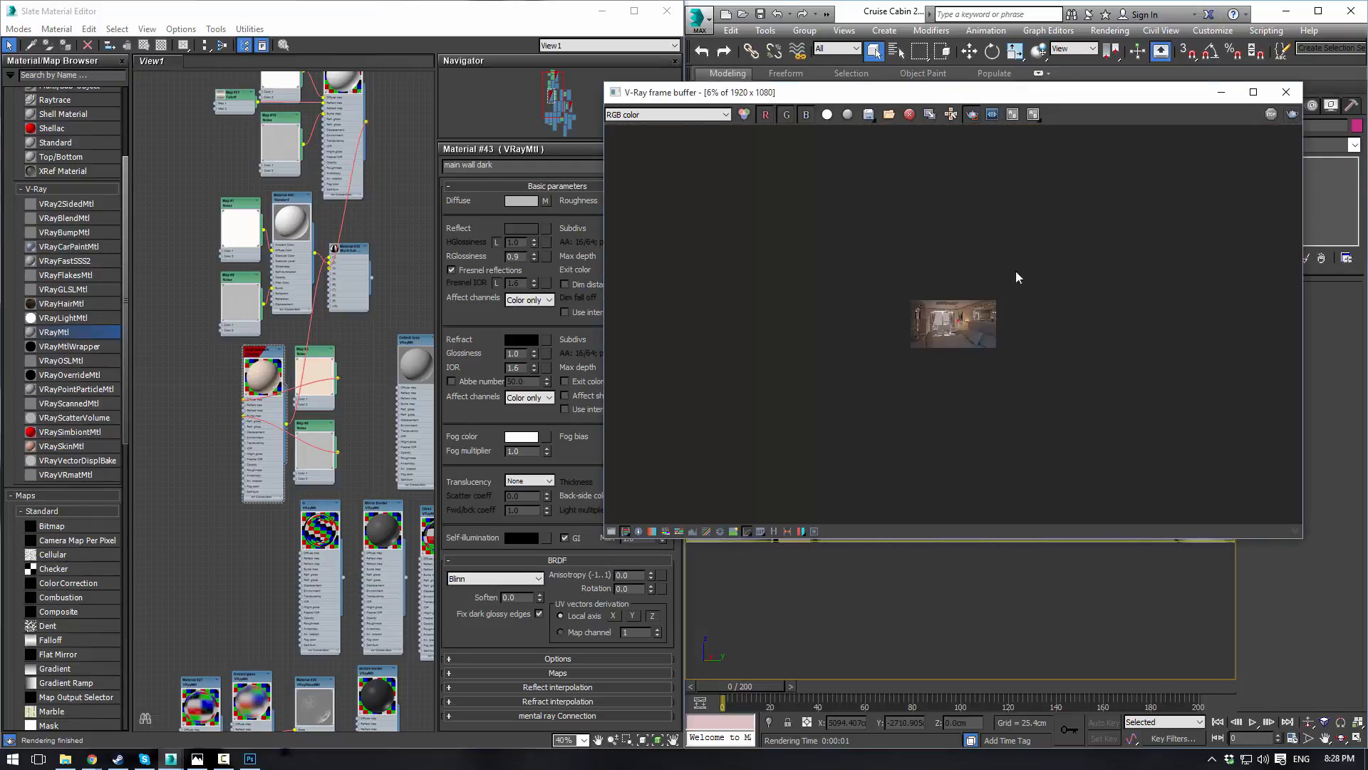
scroll(1082, 285, up, 6)
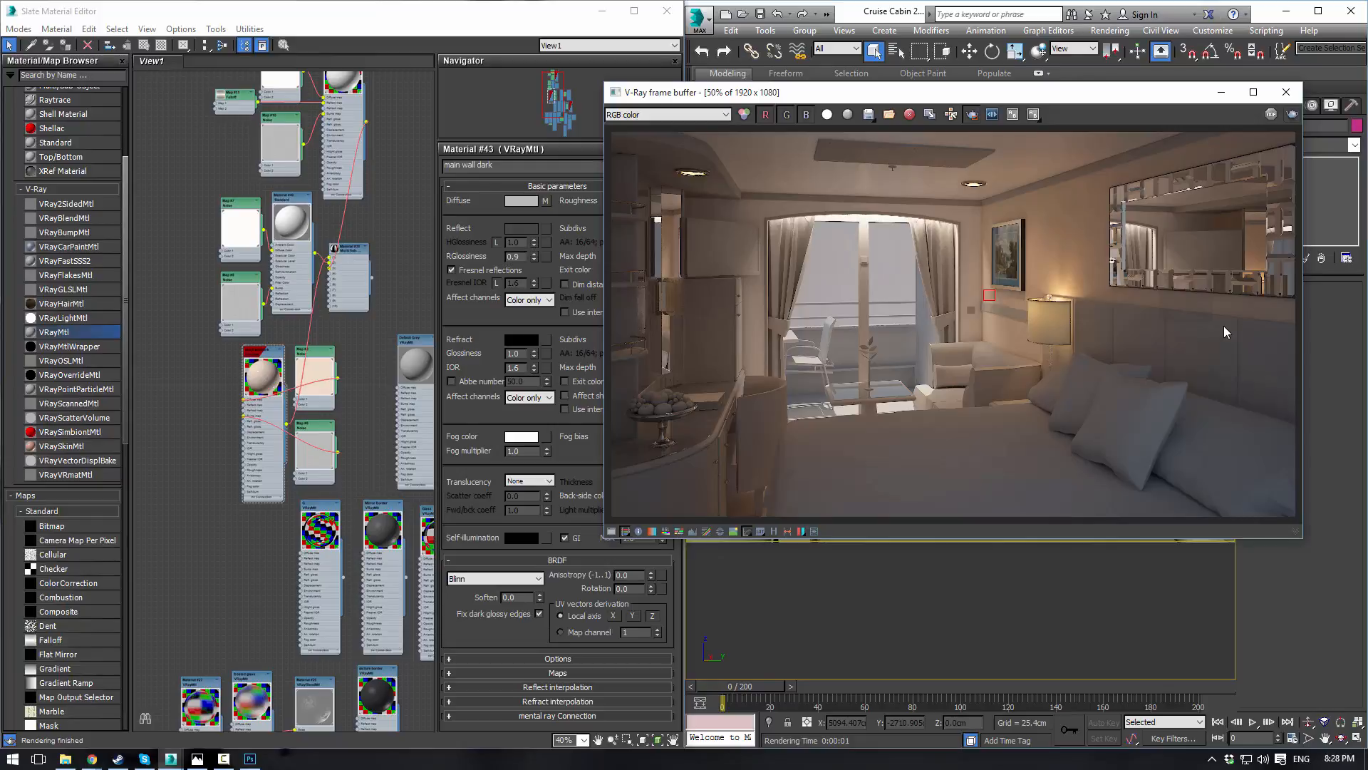
scroll(1224, 327, up, 1)
scroll(1170, 305, up, 1)
scroll(1148, 293, down, 1)
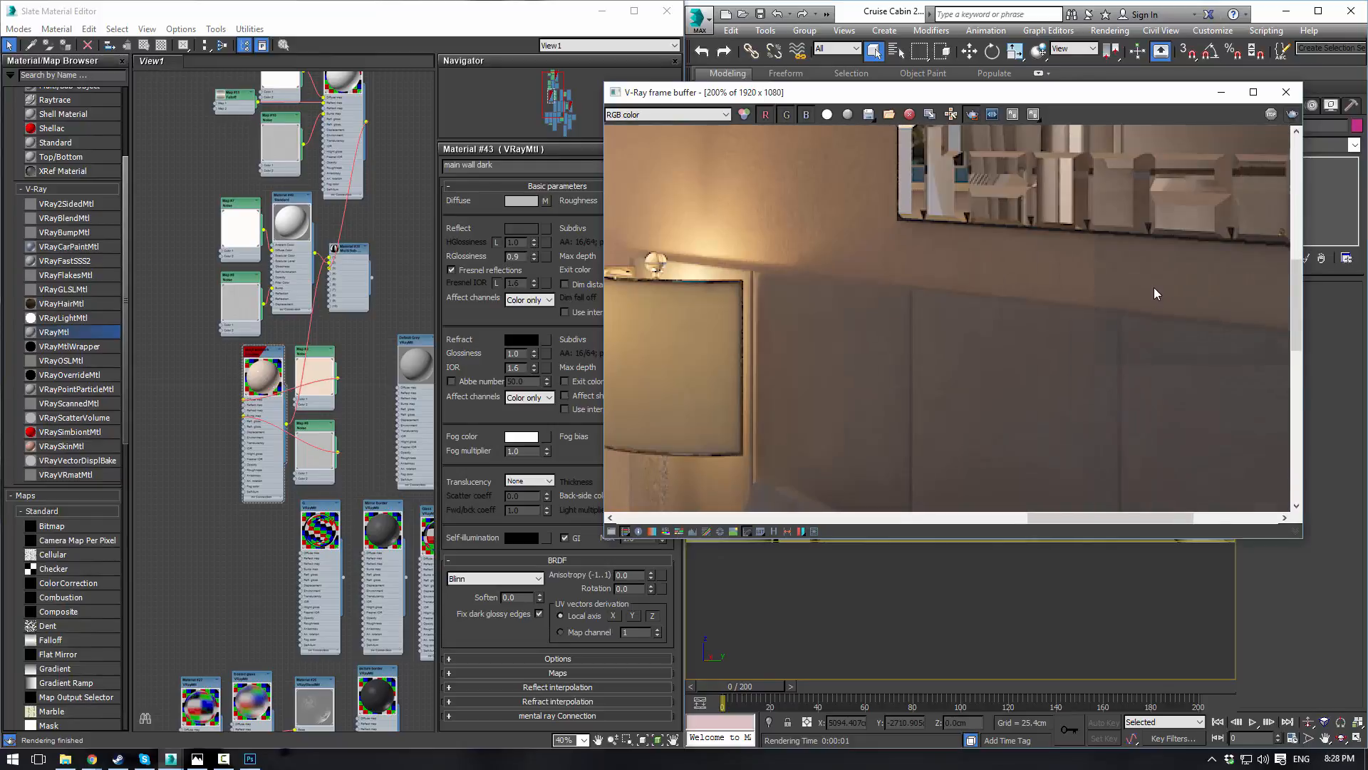
Step: Examine the rendered wall around the headboard, lamp and mirror up close, and close the V-Ray frame buffer
scroll(1153, 288, up, 1)
middle_drag(960, 289, 1083, 299)
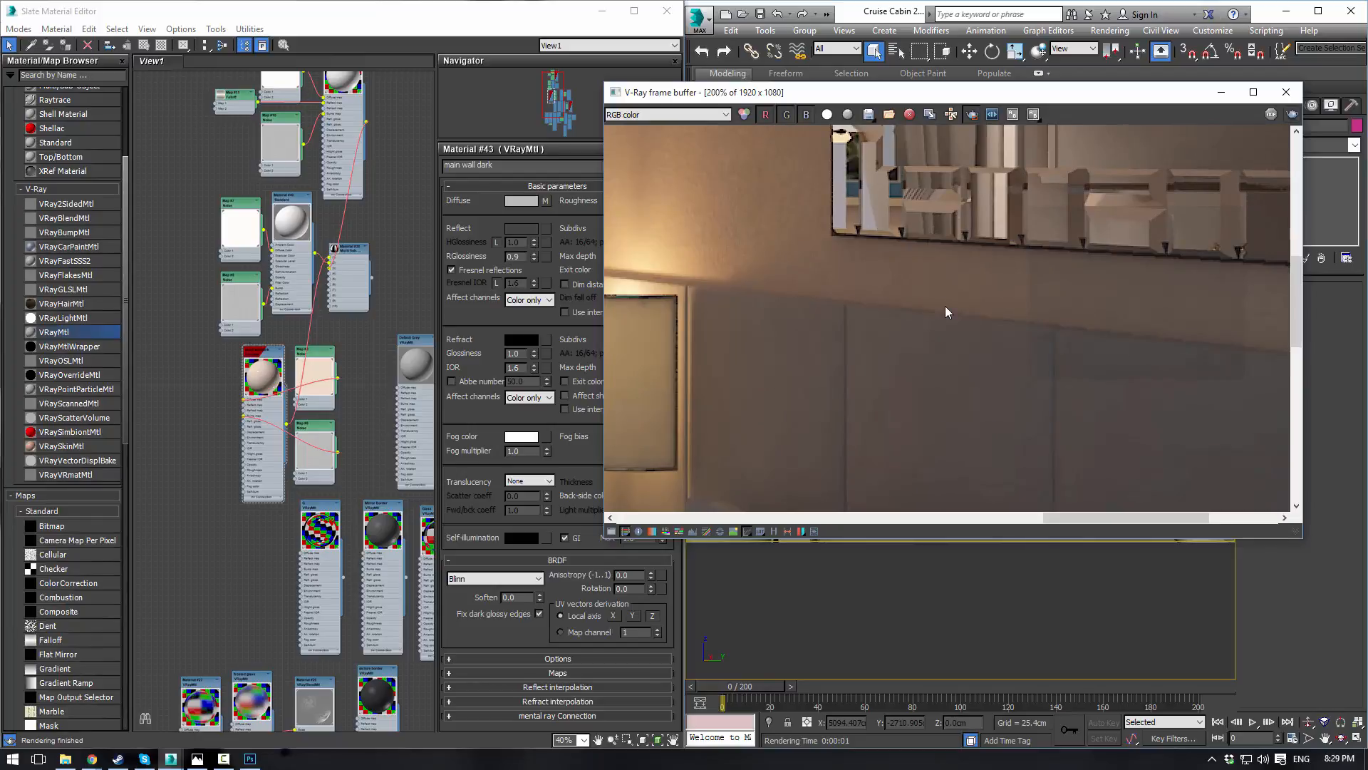
middle_drag(876, 293, 973, 449)
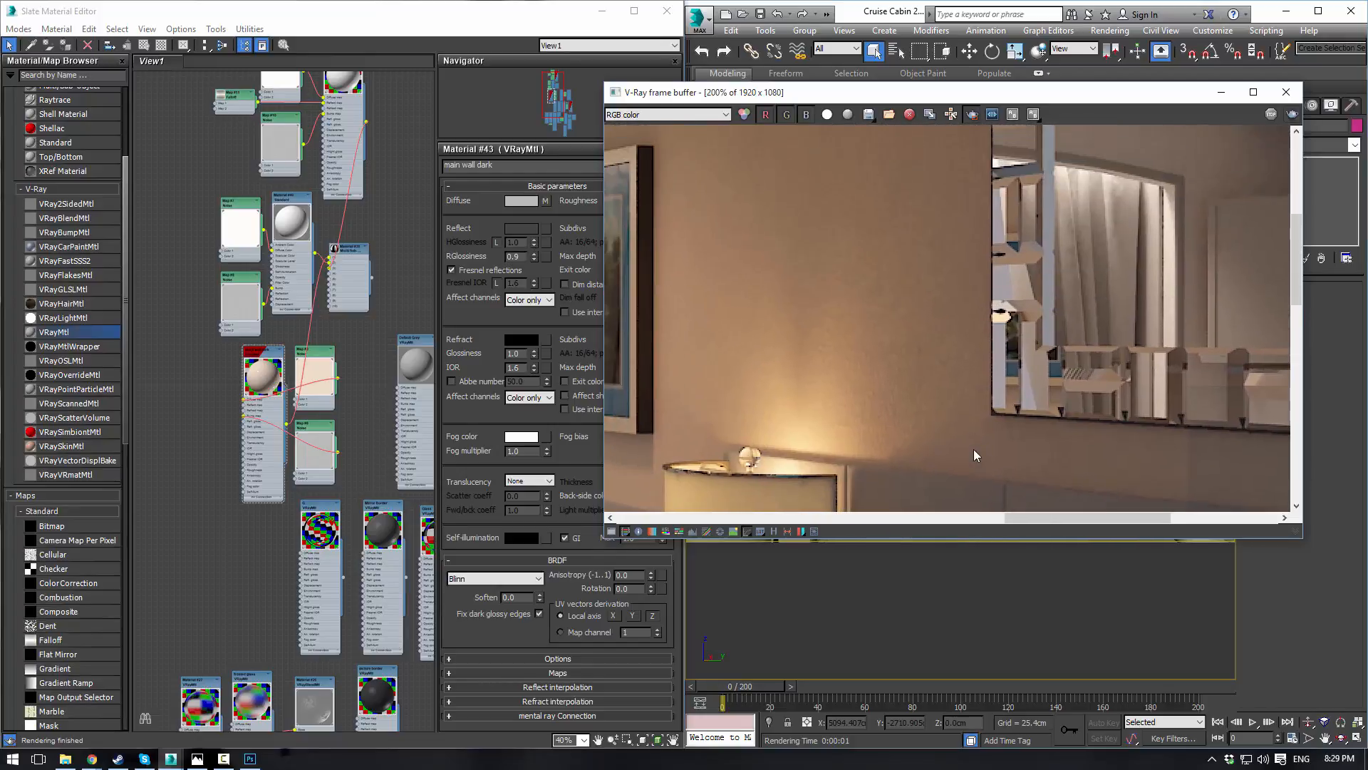
scroll(974, 450, down, 2)
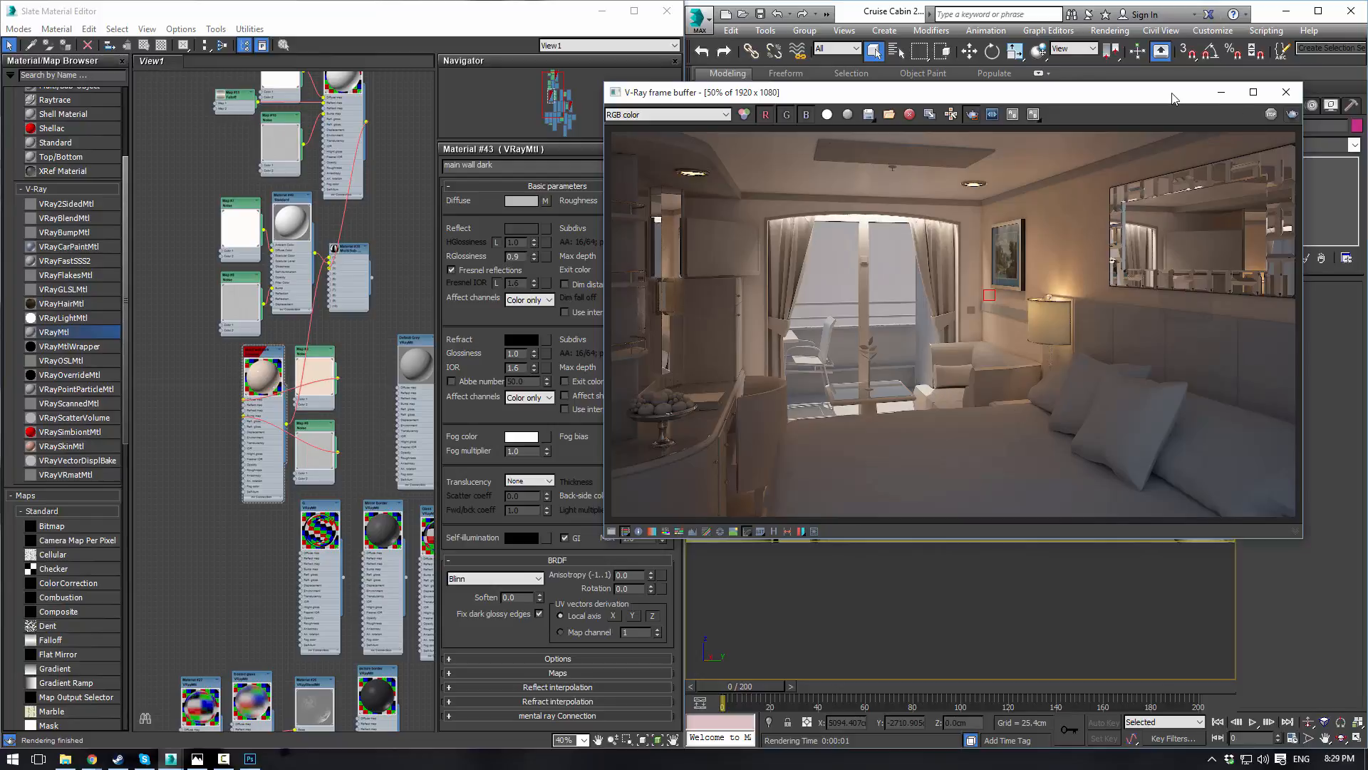
click(1285, 92)
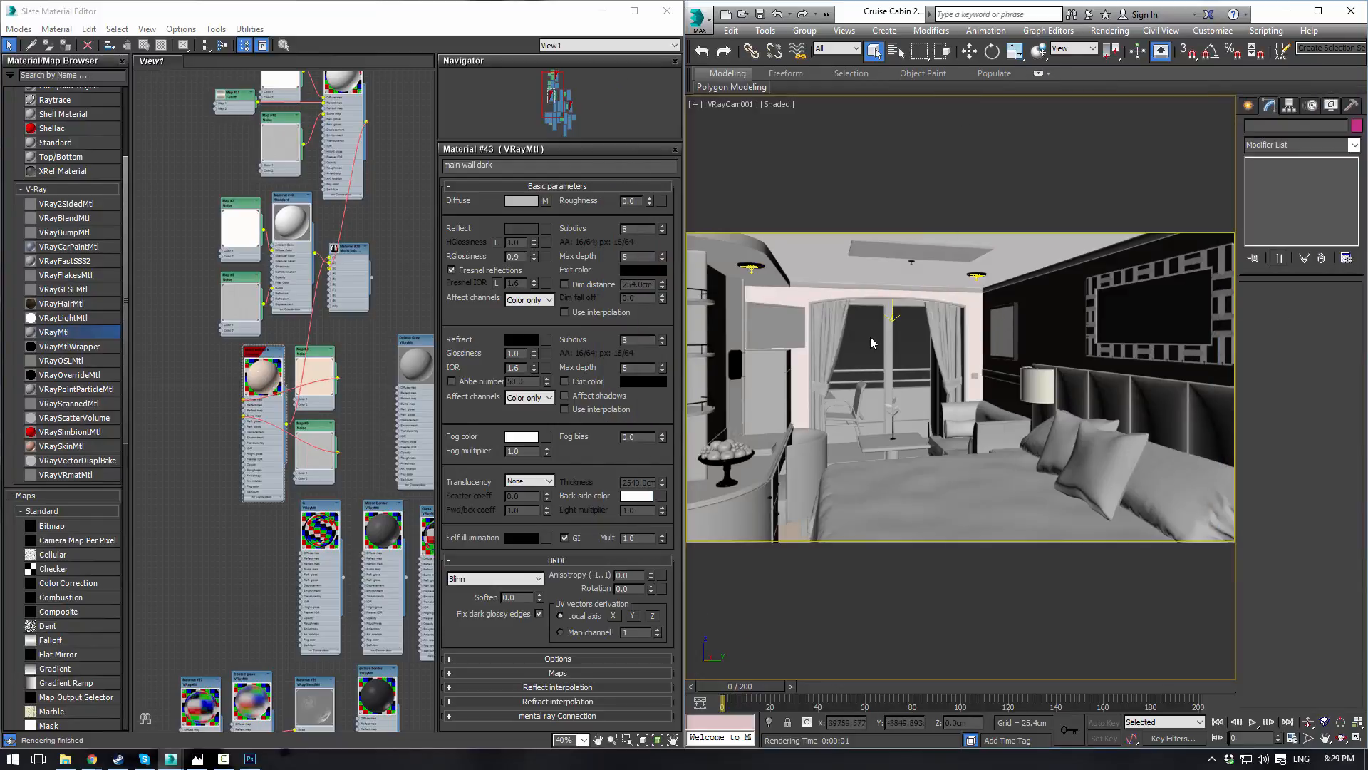
Step: Frame the bed pillows in the perspective view and bring up the reference photo to check the pillow fabric
key(p)
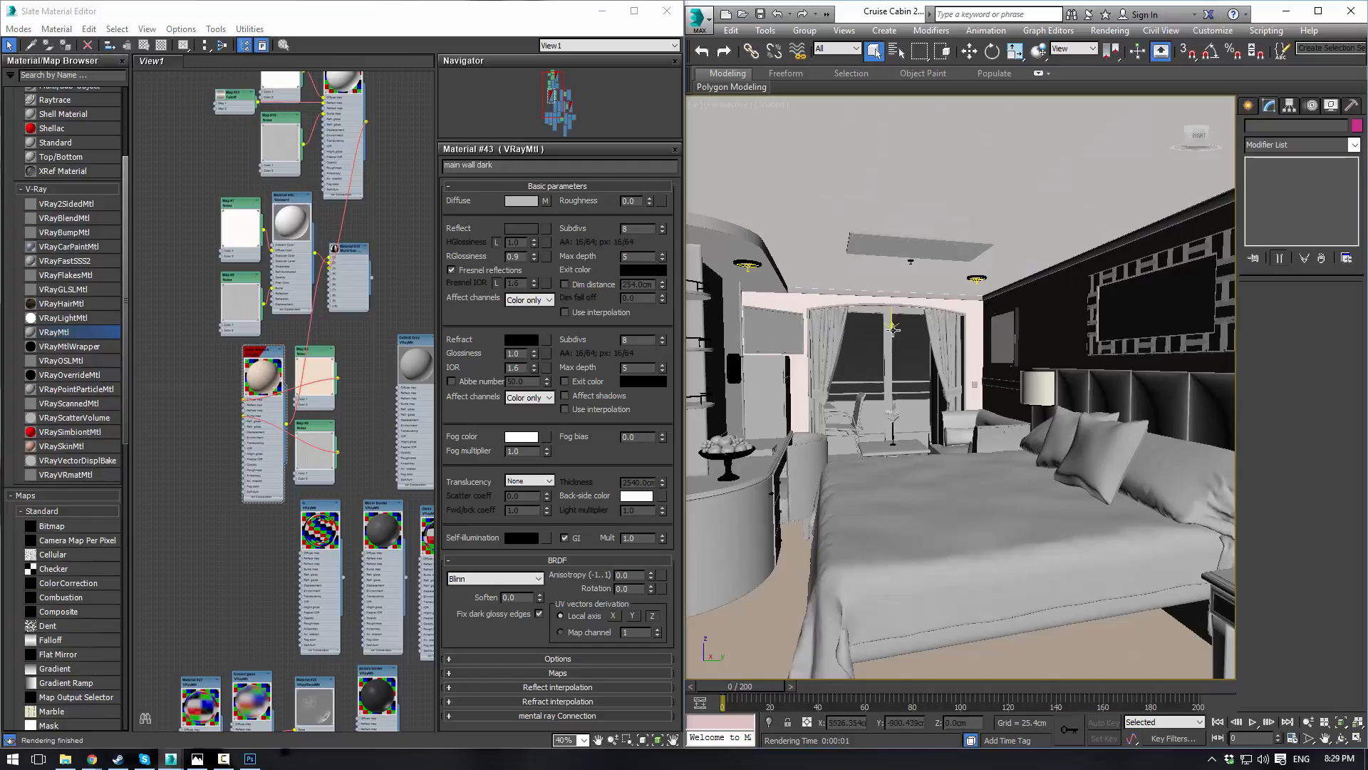
middle_drag(1029, 381, 839, 284)
scroll(960, 373, up, 3)
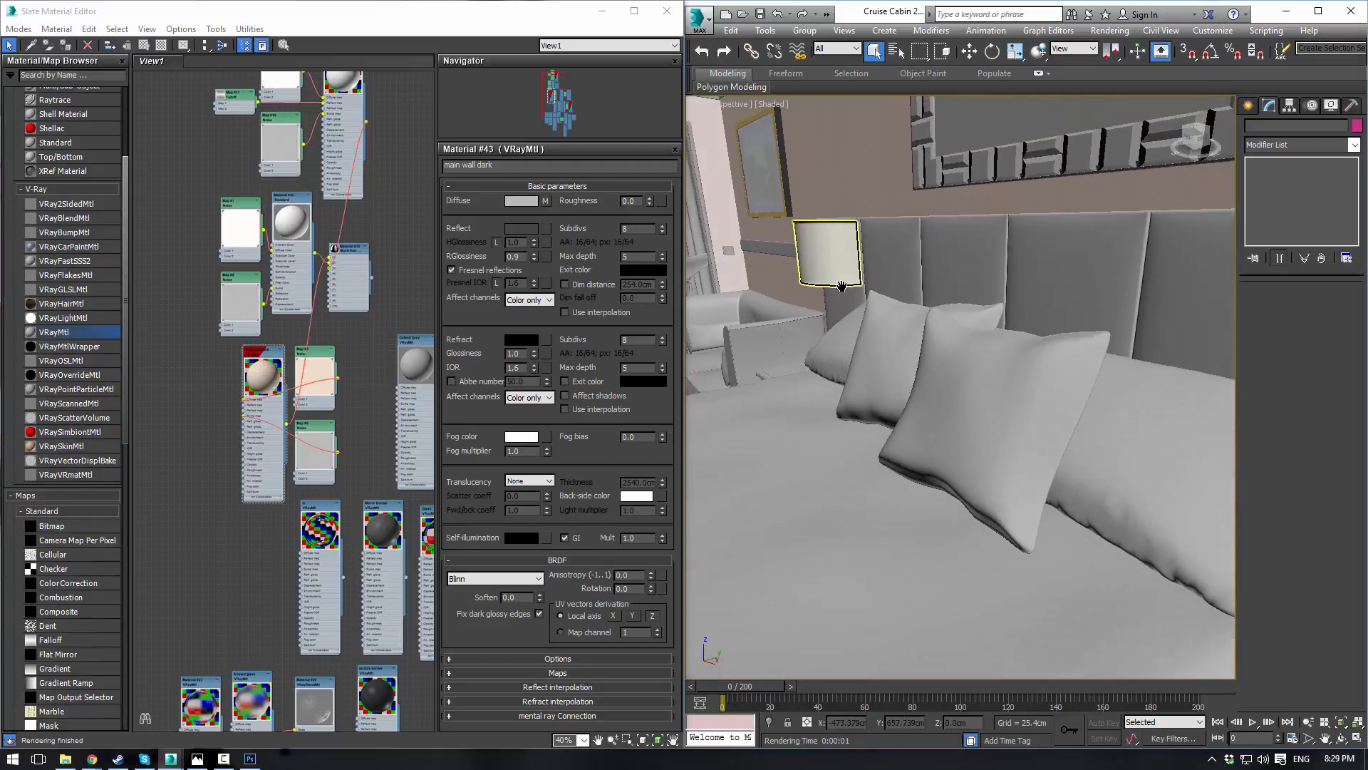
click(196, 758)
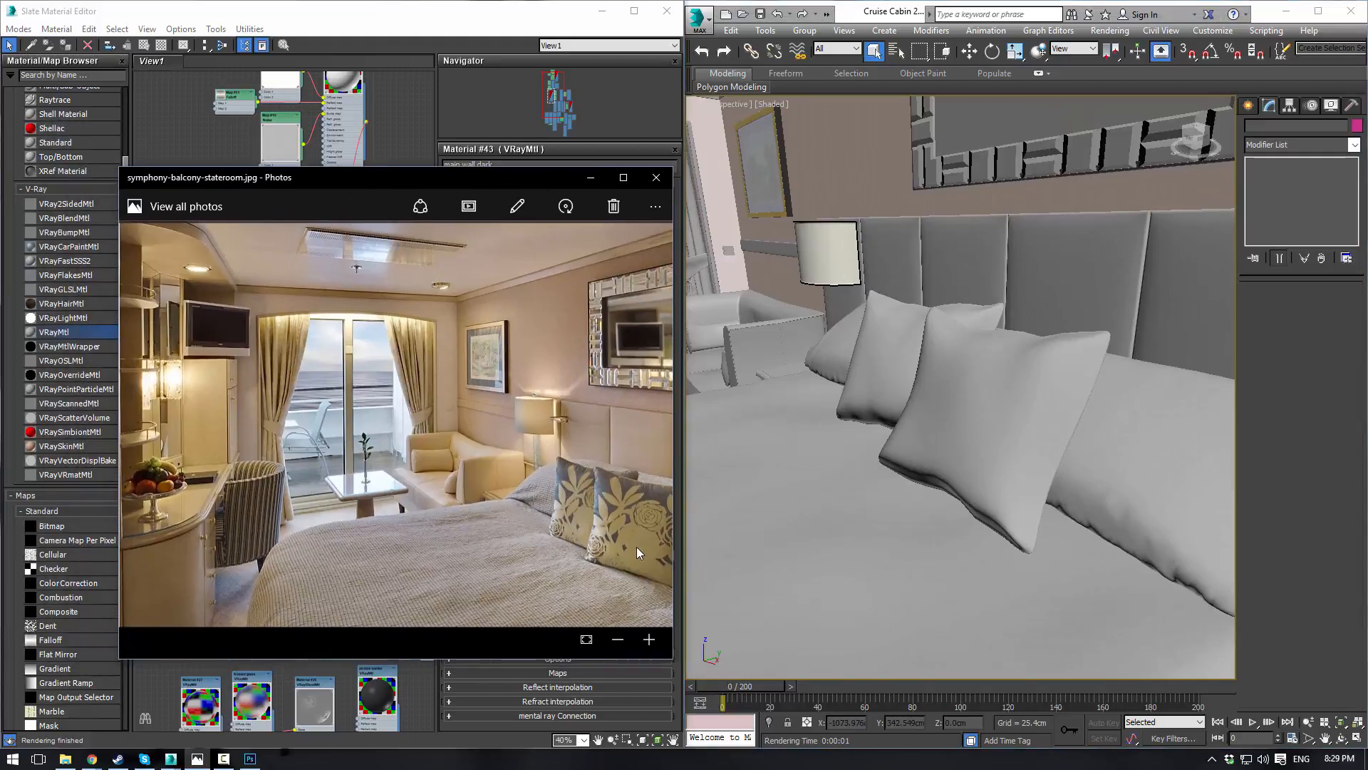
Step: Switch to Chrome and search Google Images for "blue and yellow floral fabric"
click(121, 266)
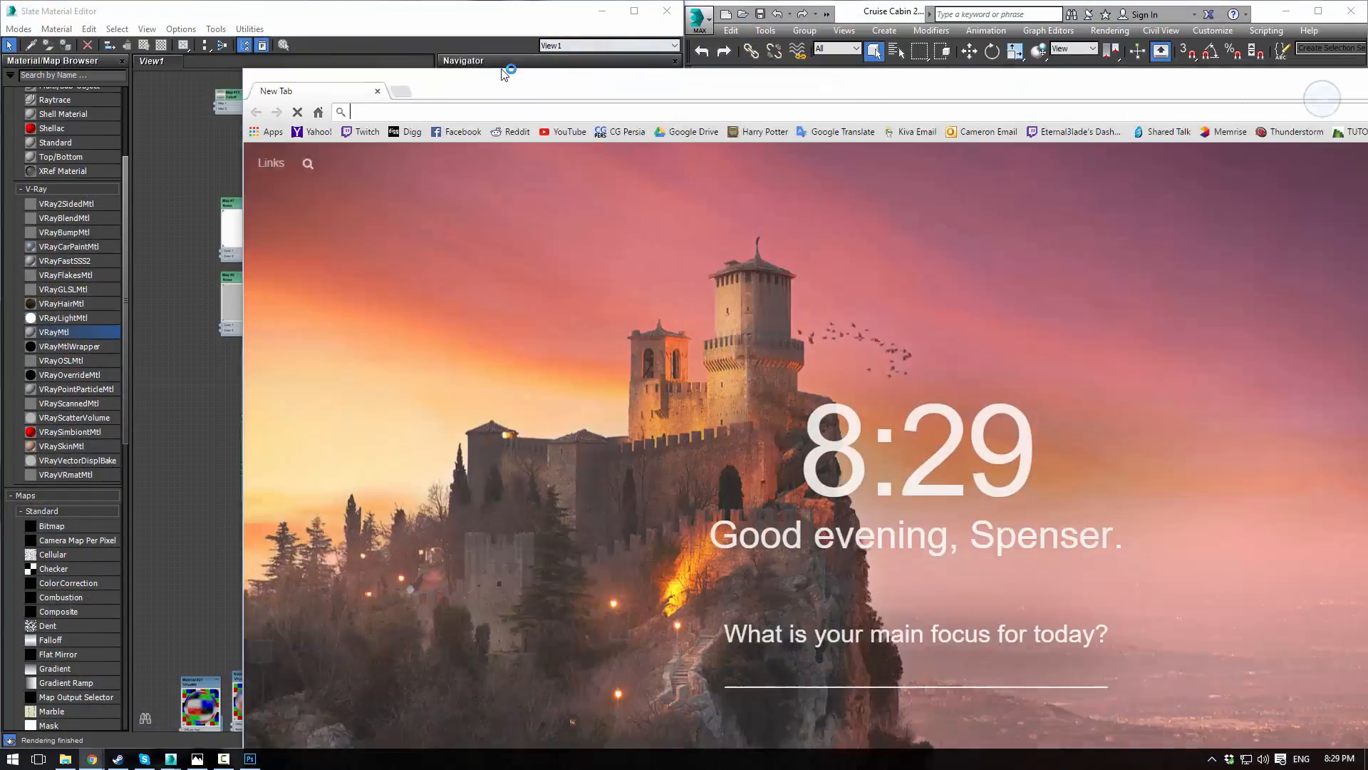
text(blue)
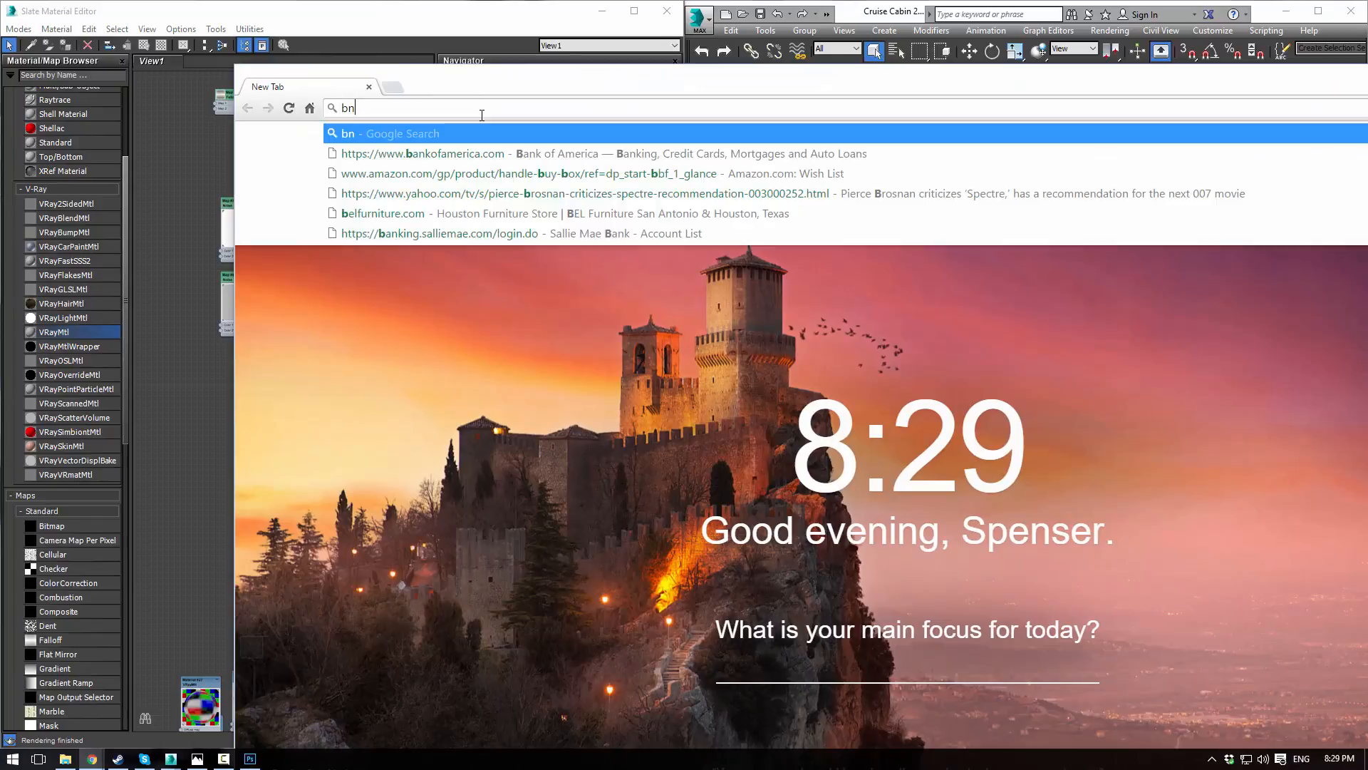
text( and yellow )
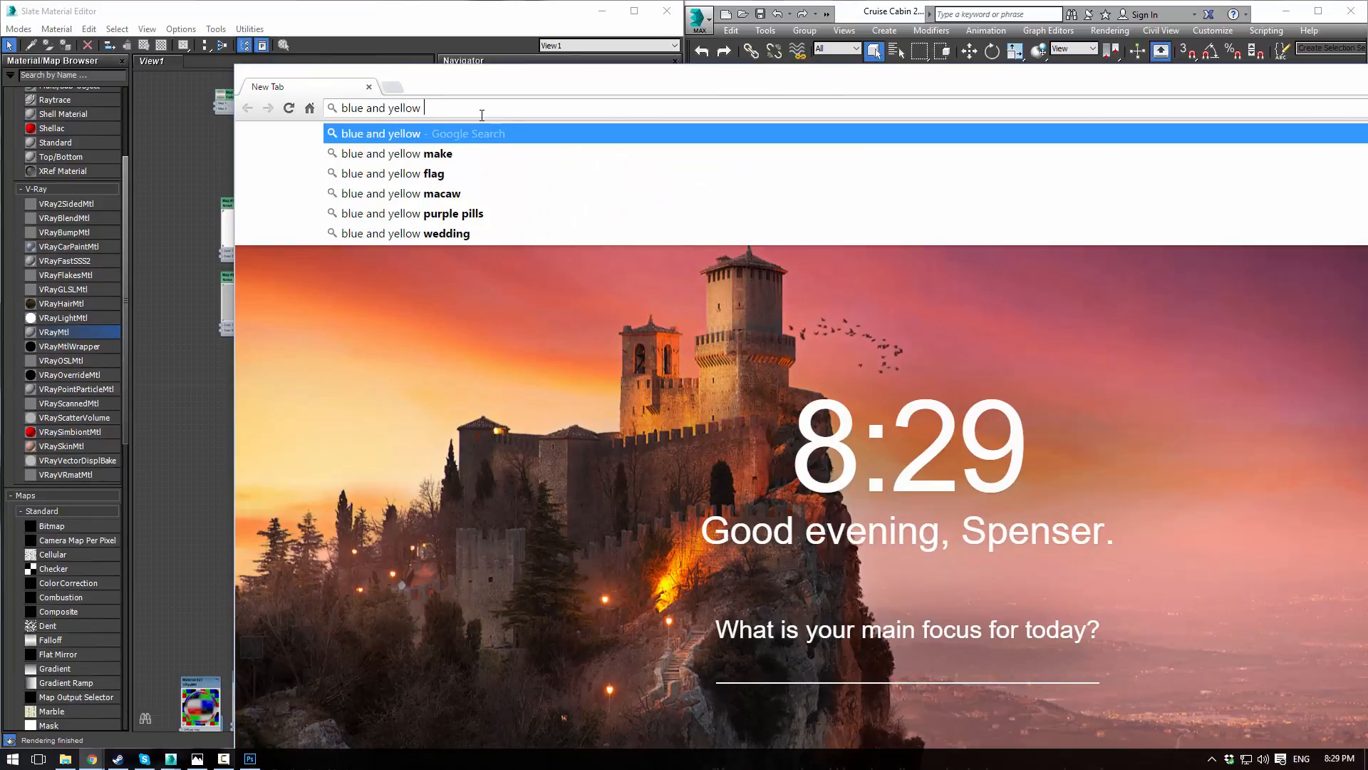
text(fl)
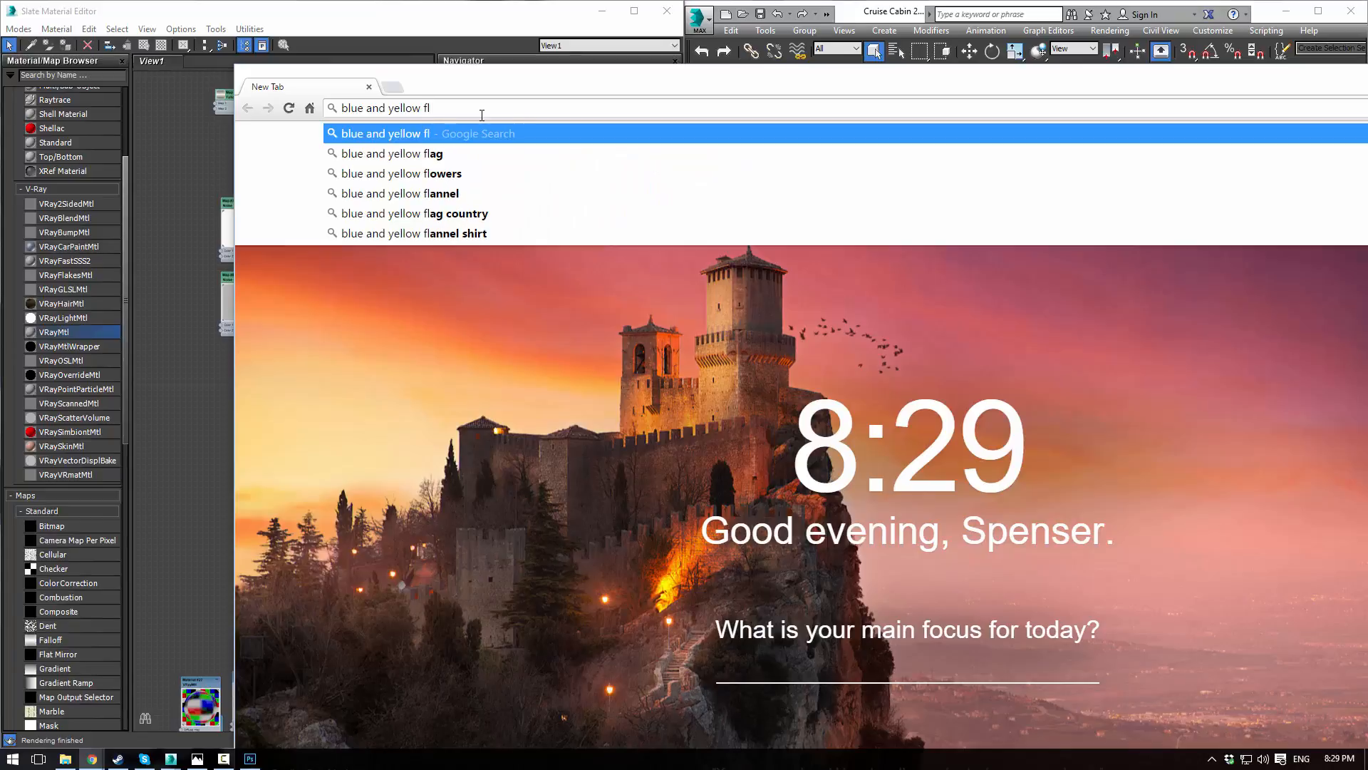
text(oral patten)
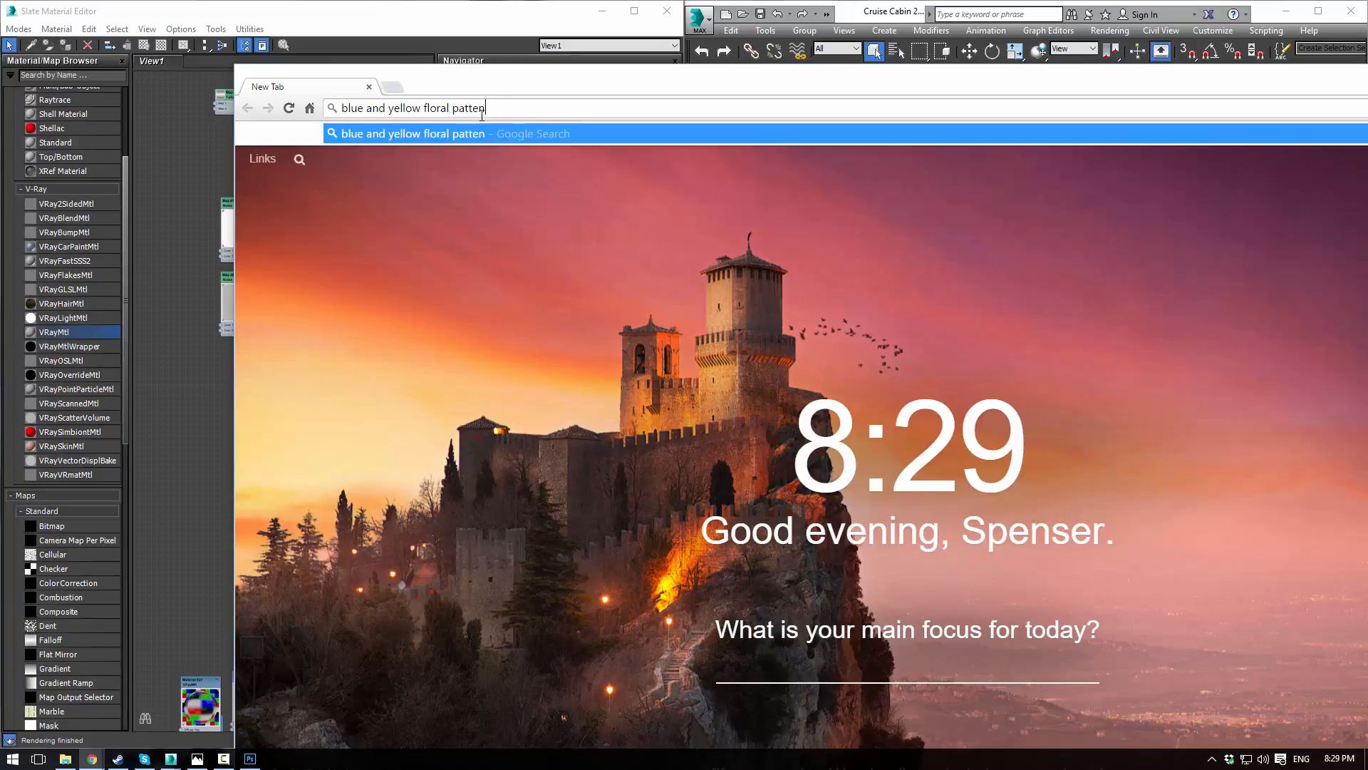
key(BackSpace)
key(BackSpace)
key(BackSpace)
key(BackSpace)
key(BackSpace)
key(BackSpace)
text(fabri)
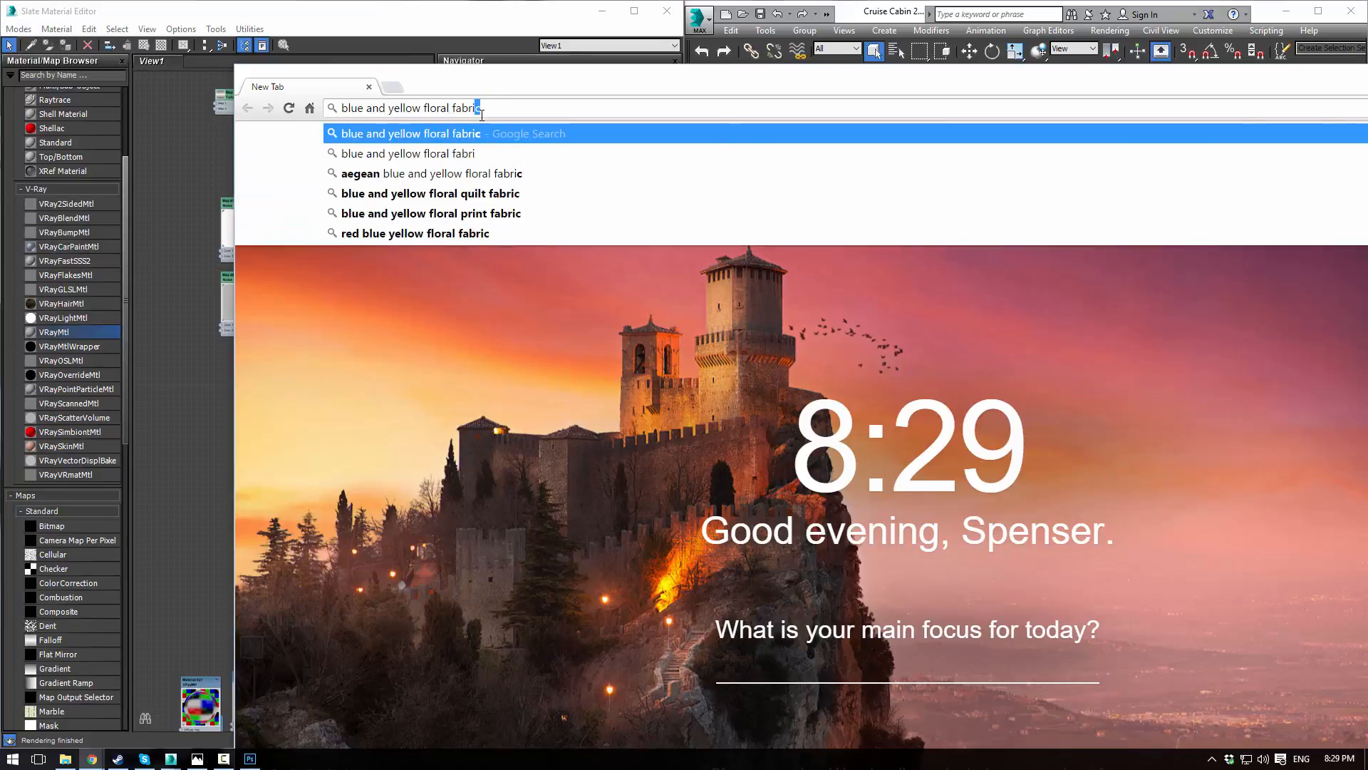
key(Return)
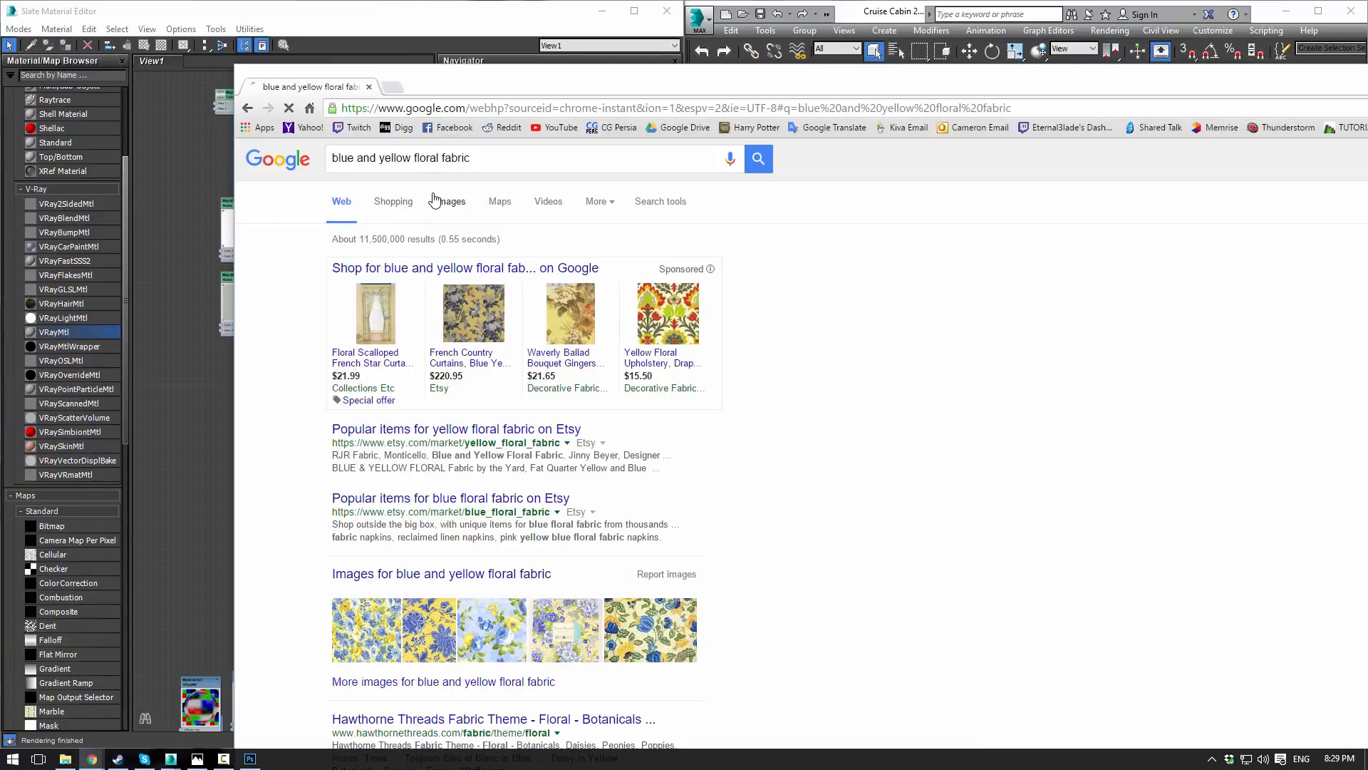
click(451, 203)
Step: Browse the fabric image results in a maximized browser window and preview the butter yellow and blue paisley fabric 674_s319.jpg
scroll(820, 363, down, 5)
scroll(855, 377, down, 4)
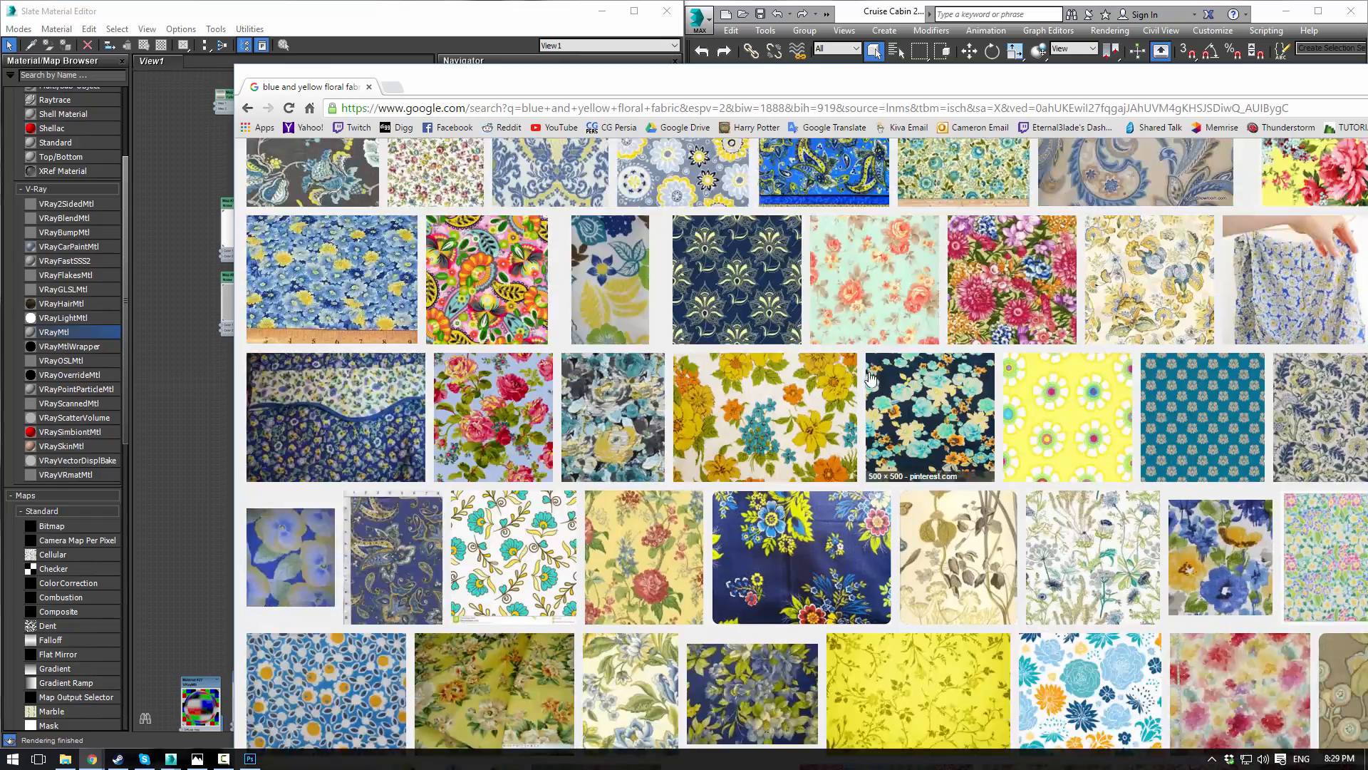
scroll(874, 383, down, 5)
scroll(927, 406, down, 5)
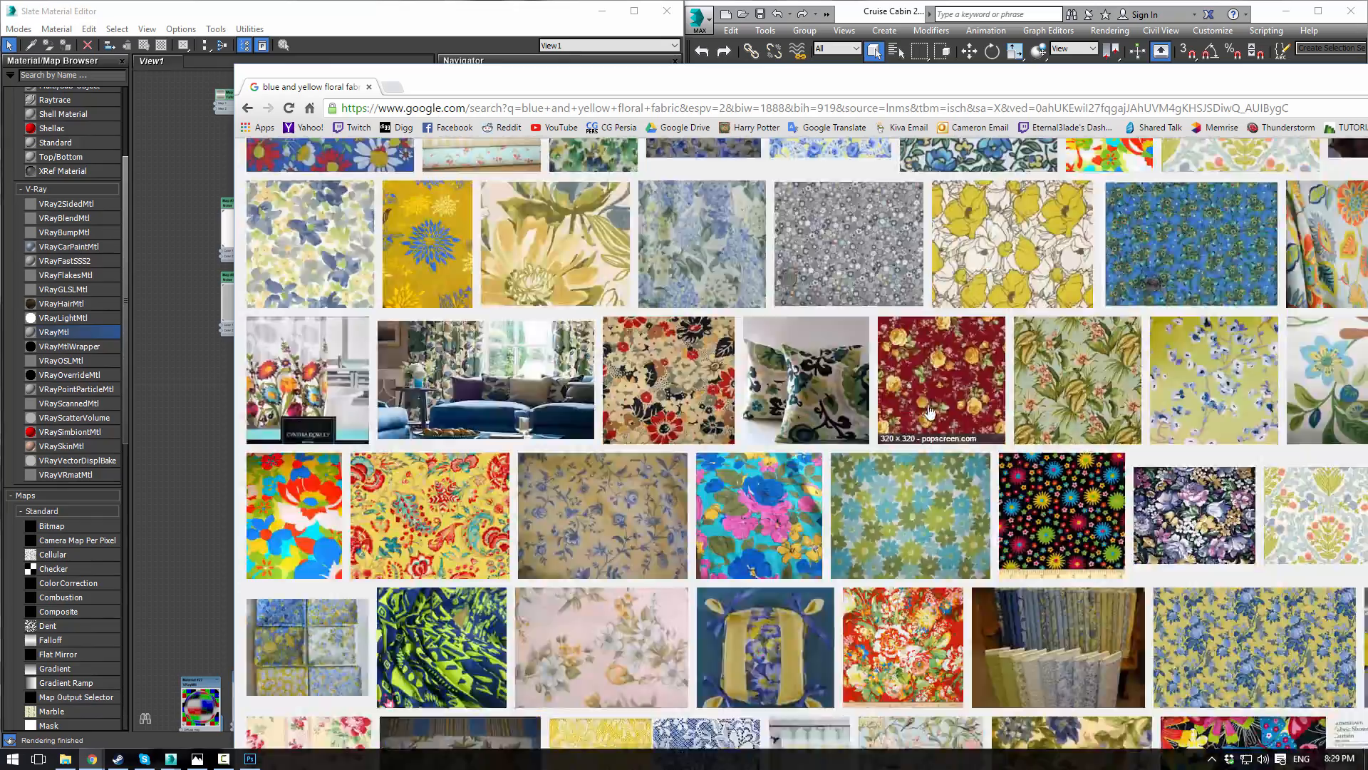
scroll(931, 406, down, 5)
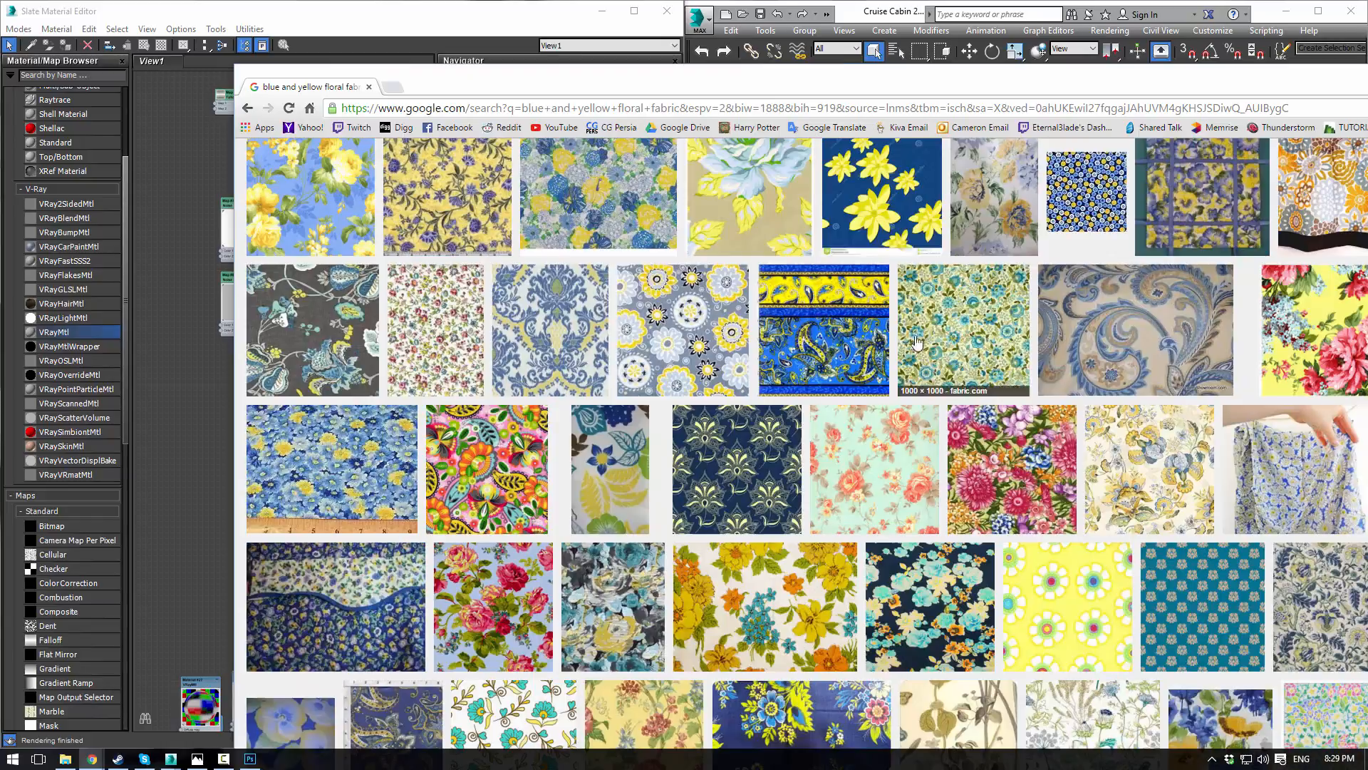
drag(842, 75, 641, 0)
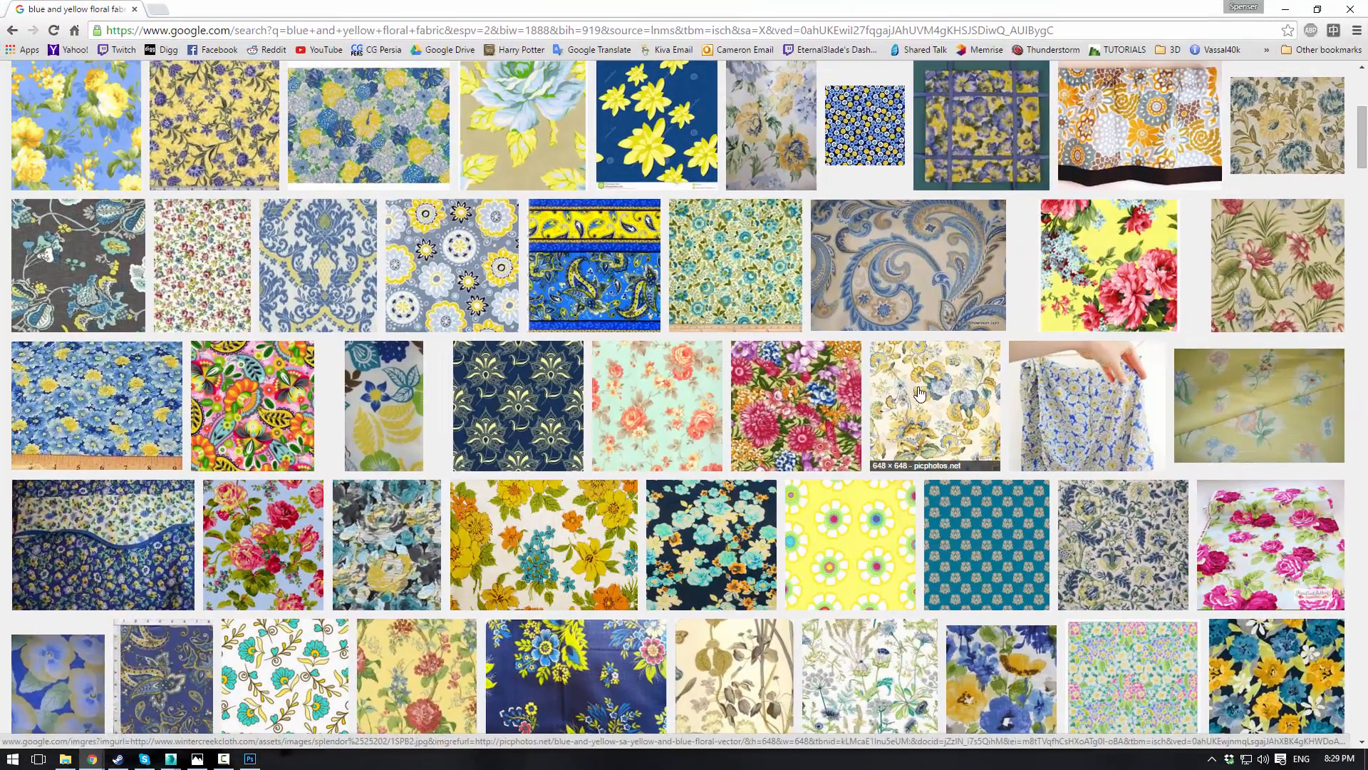
click(916, 279)
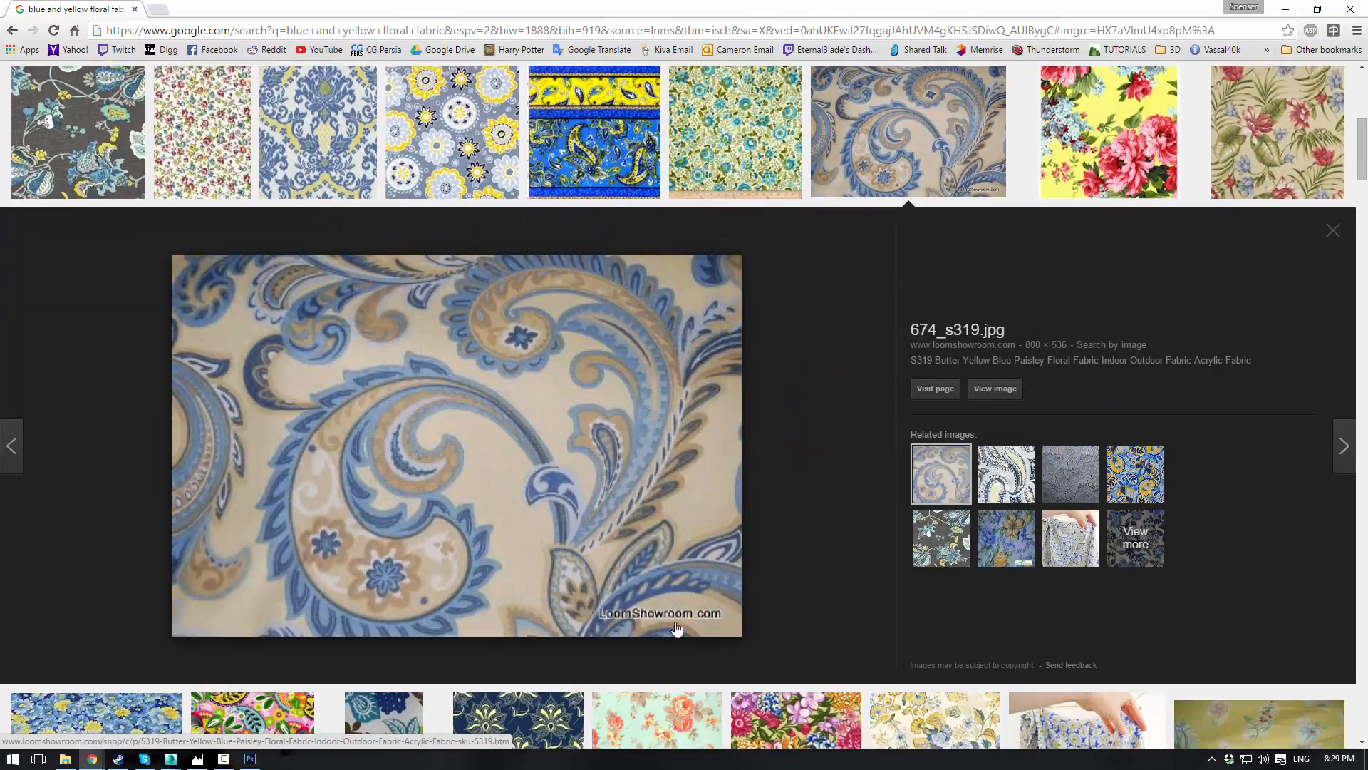
Step: Look further through the fabric results and open the 700 × 700 beige modern floral from librariantellsall.com in a new tab
scroll(638, 604, down, 15)
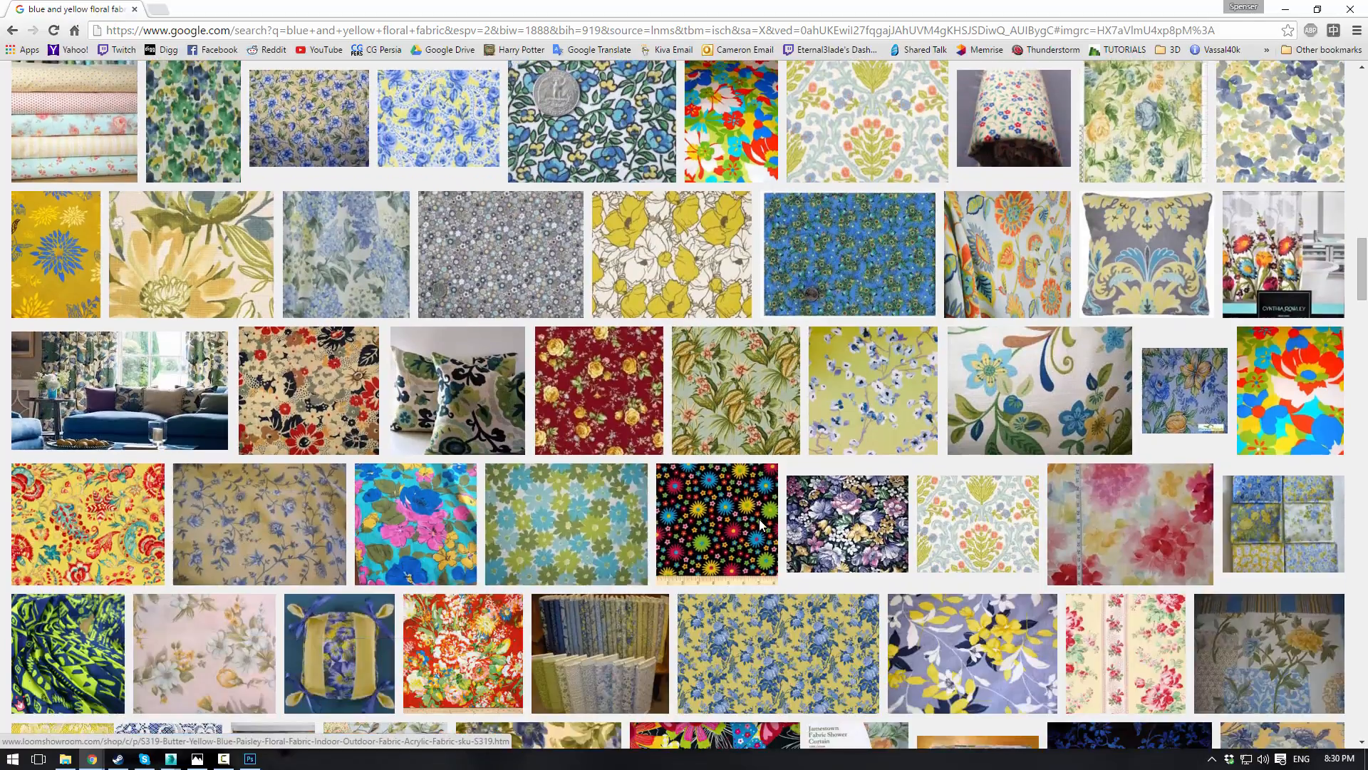
scroll(761, 525, down, 5)
scroll(761, 528, down, 5)
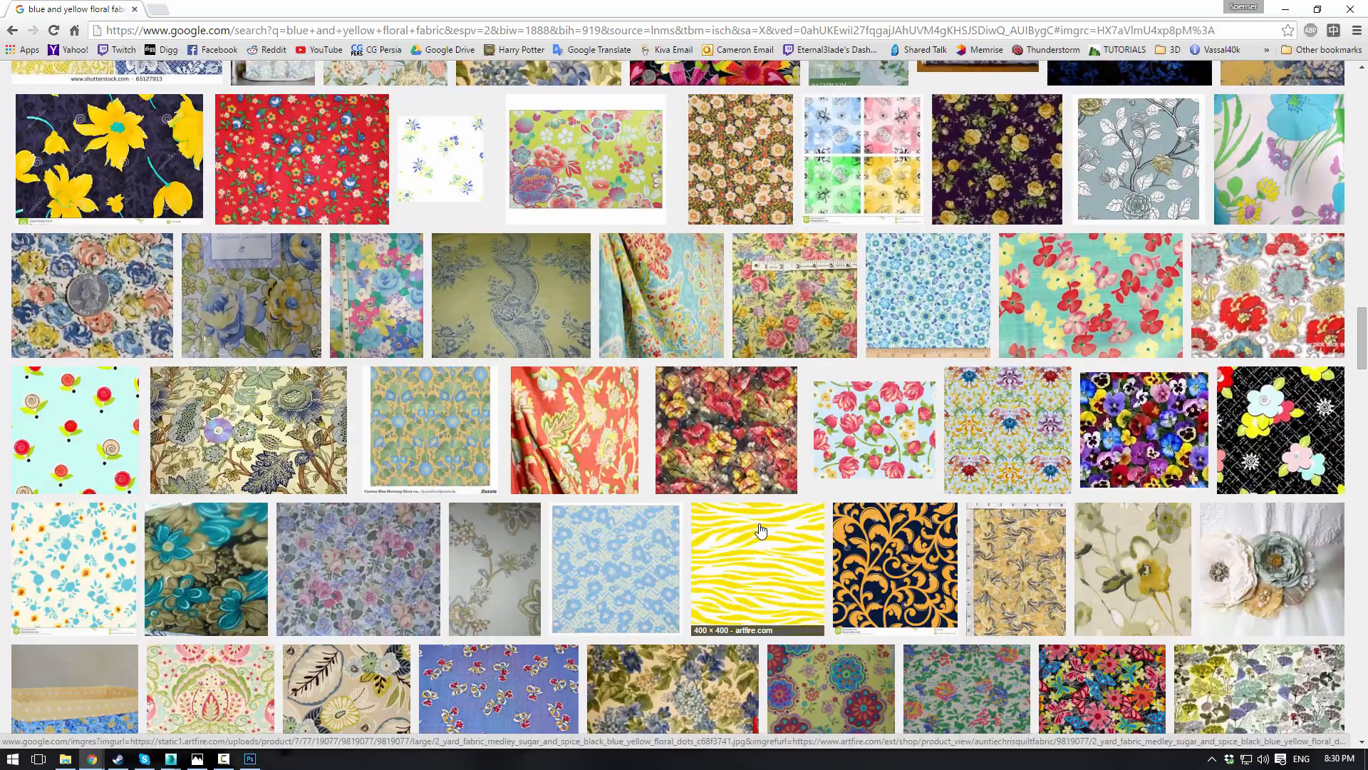
scroll(761, 529, down, 5)
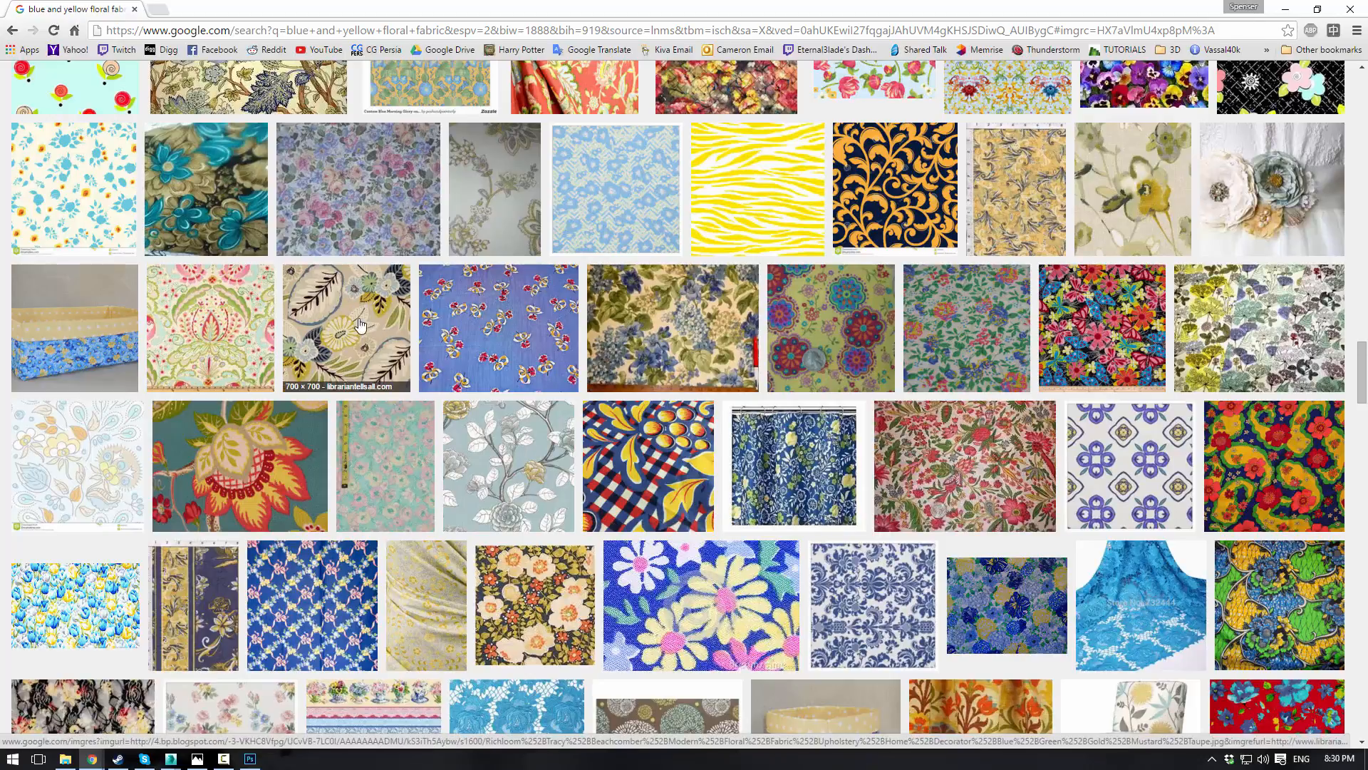
scroll(627, 456, down, 4)
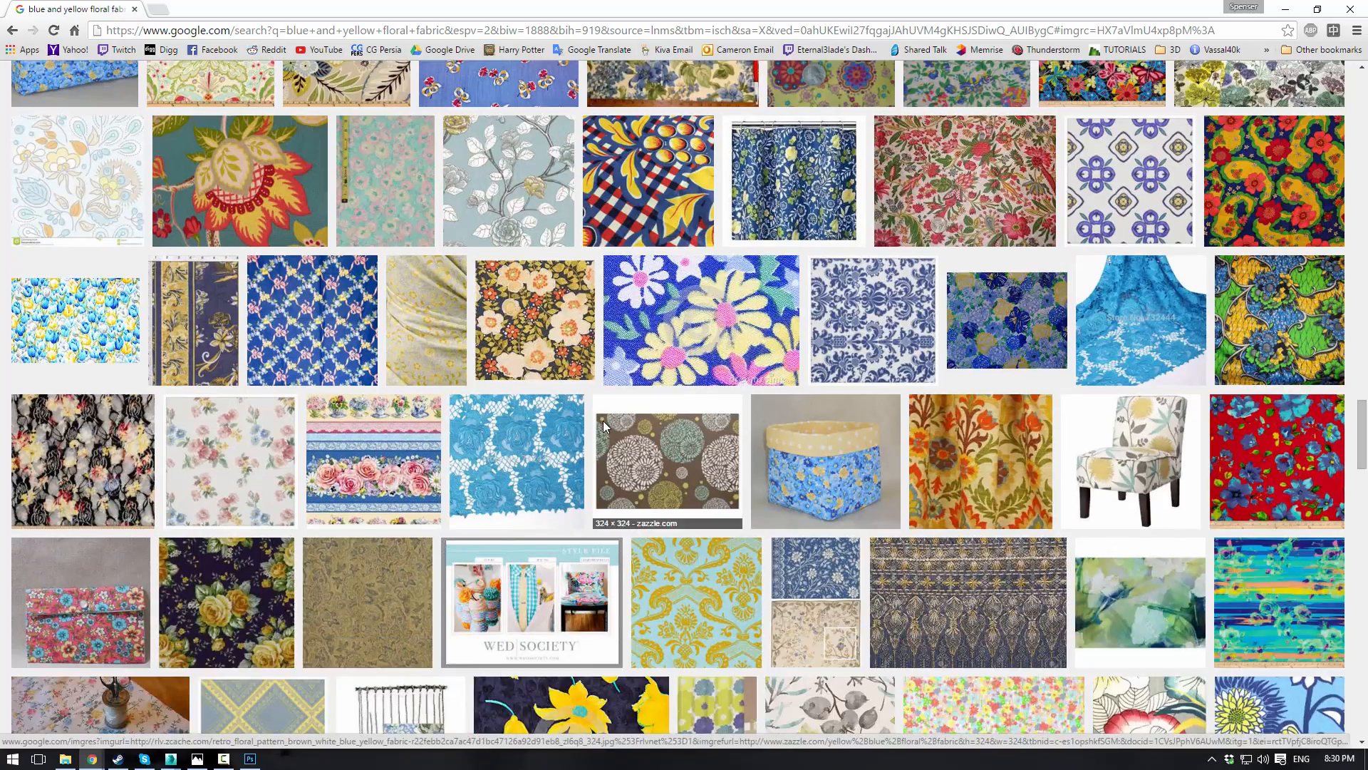
scroll(604, 426, down, 5)
scroll(584, 432, up, 9)
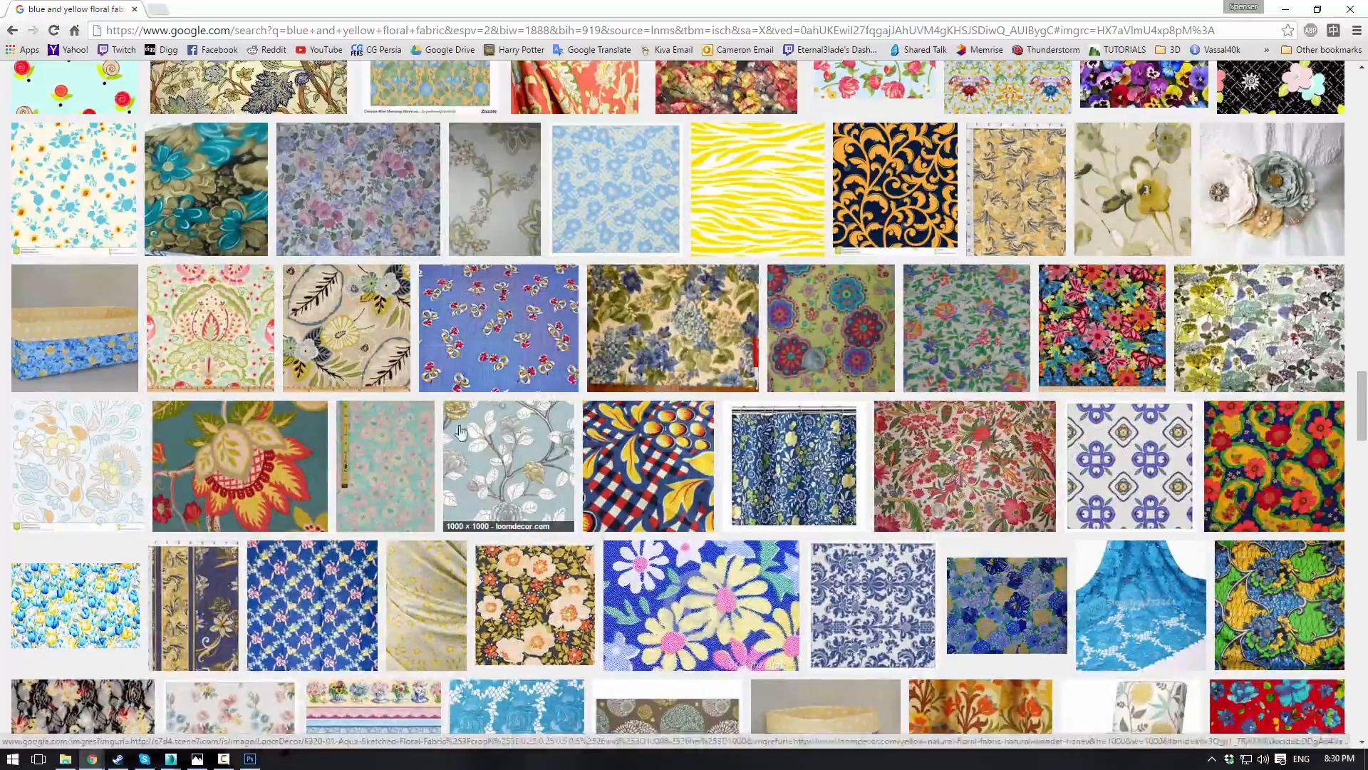
middle_click(375, 346)
Step: Return to the previewed blue paisley fabric and open its full-size image, 674_s319.jpg, in a new tab
scroll(374, 345, up, 15)
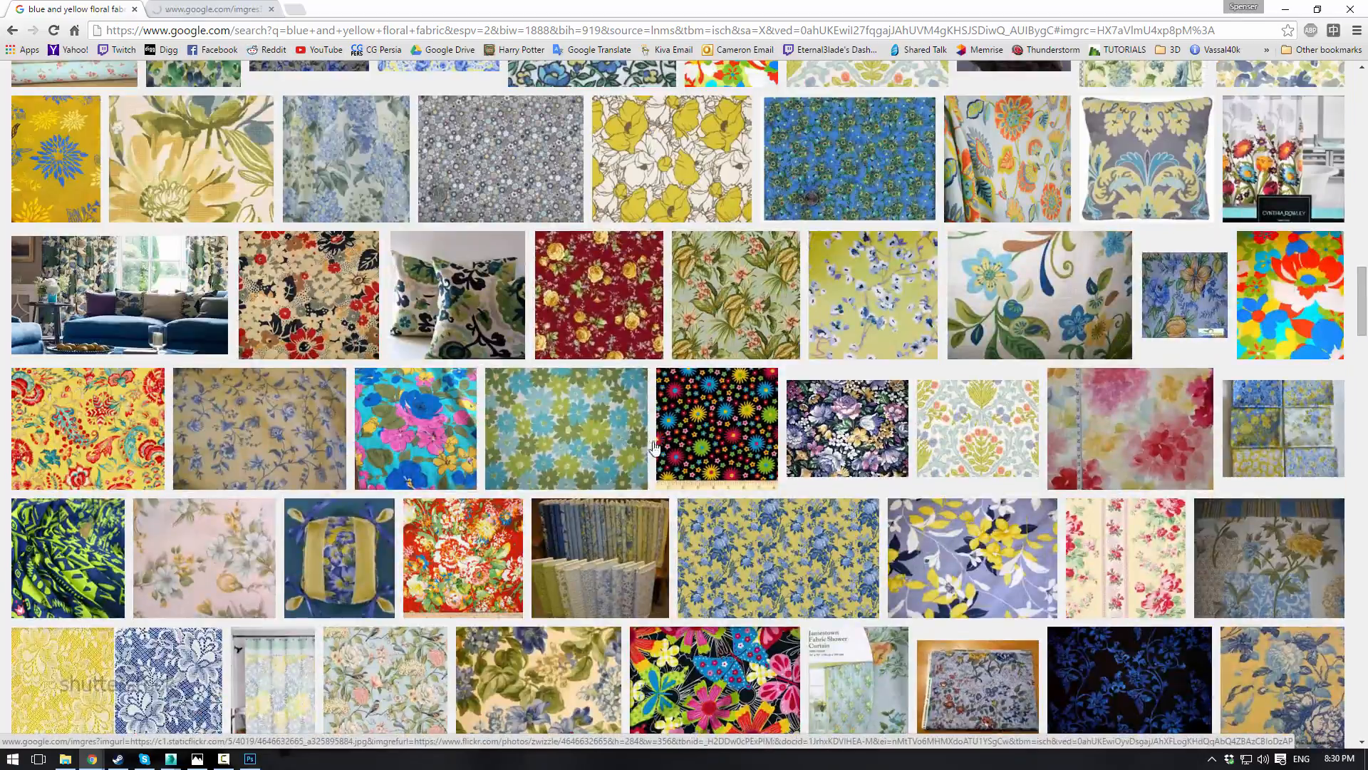
scroll(654, 448, up, 15)
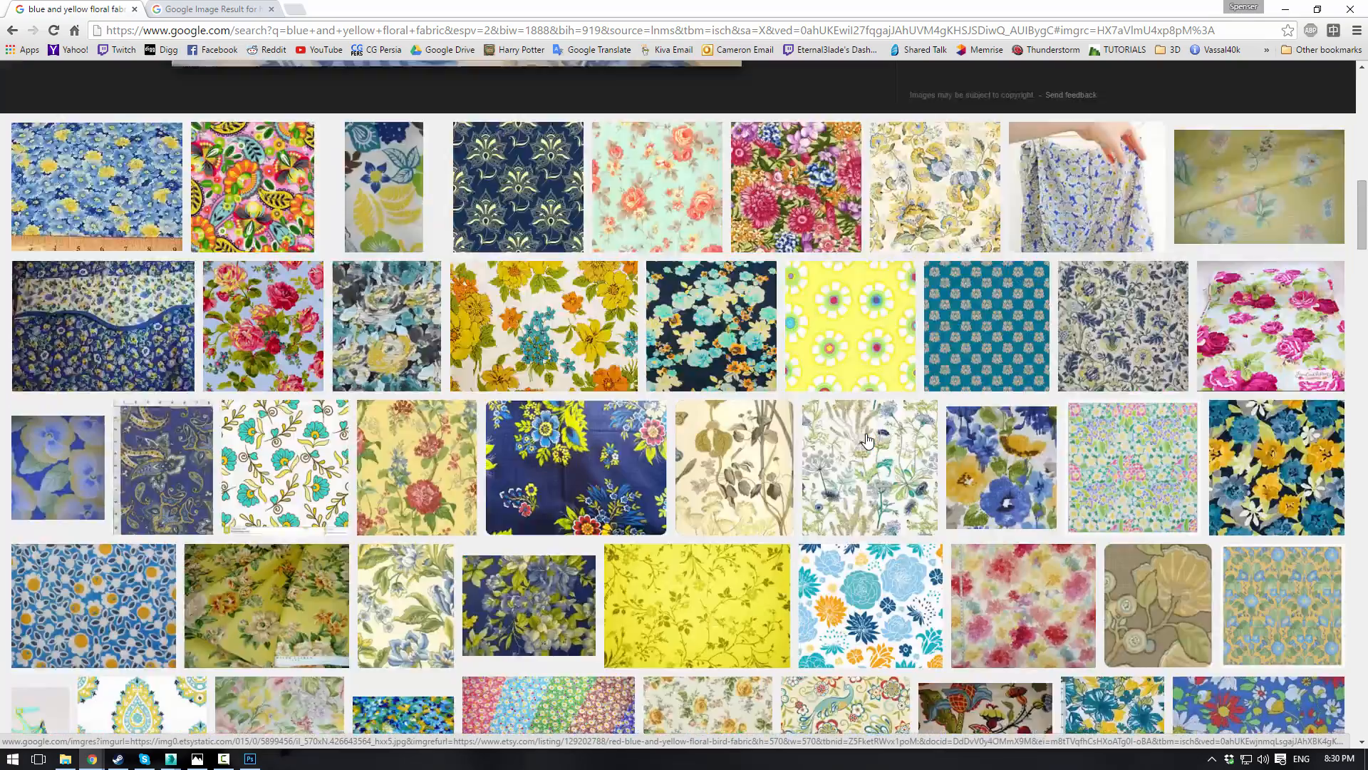
scroll(867, 439, up, 3)
scroll(867, 440, down, 5)
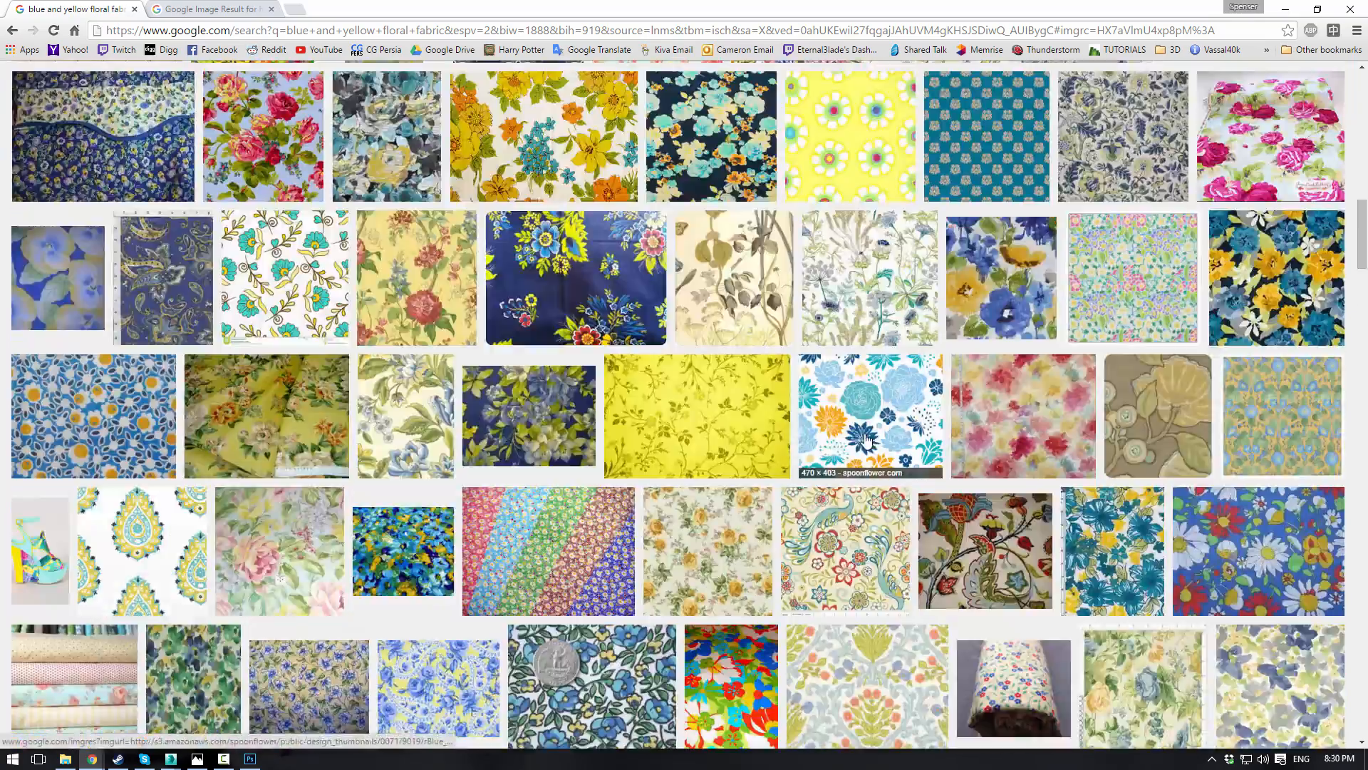
scroll(868, 440, up, 10)
middle_click(992, 390)
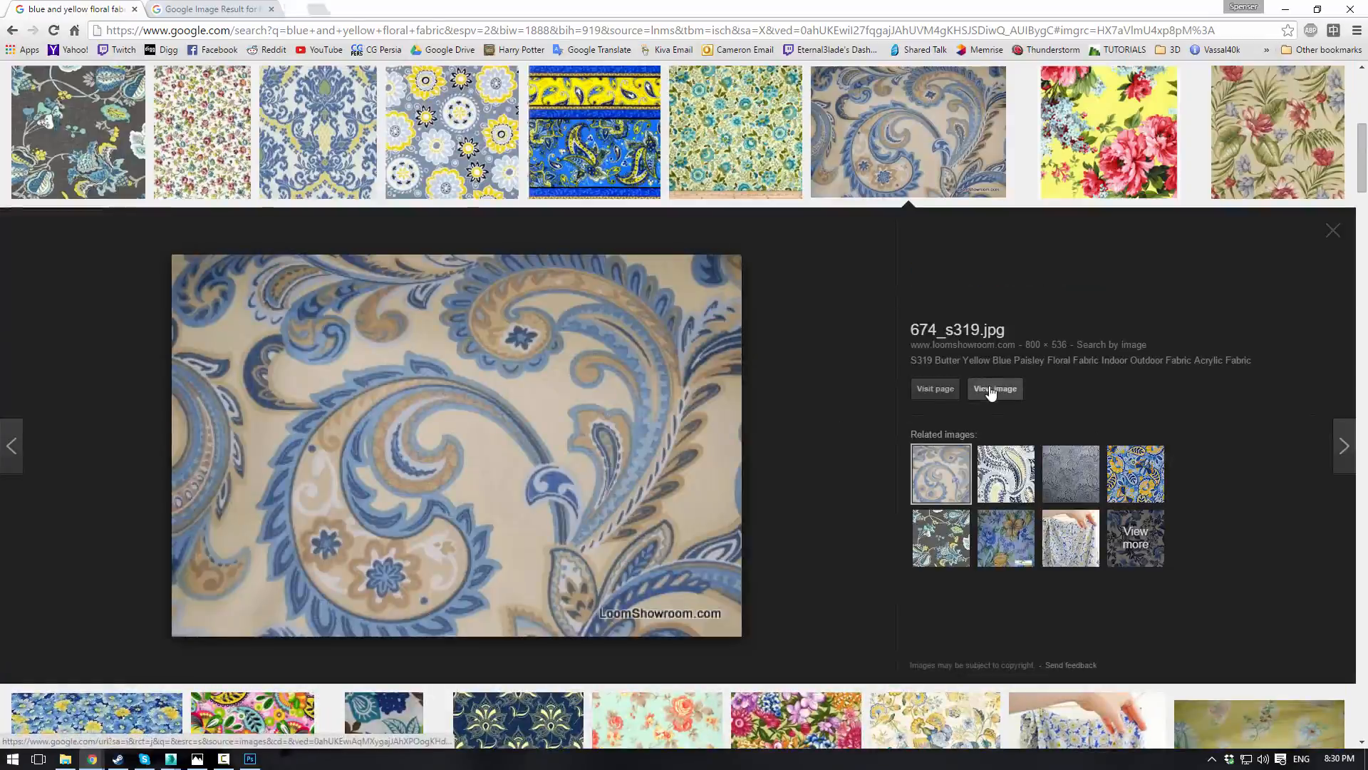
Step: Open the beige fabric with red tropical flowers and the 1600 × 1200 joycefabrics.com floral vine fabric in new tabs
scroll(1221, 299, up, 1)
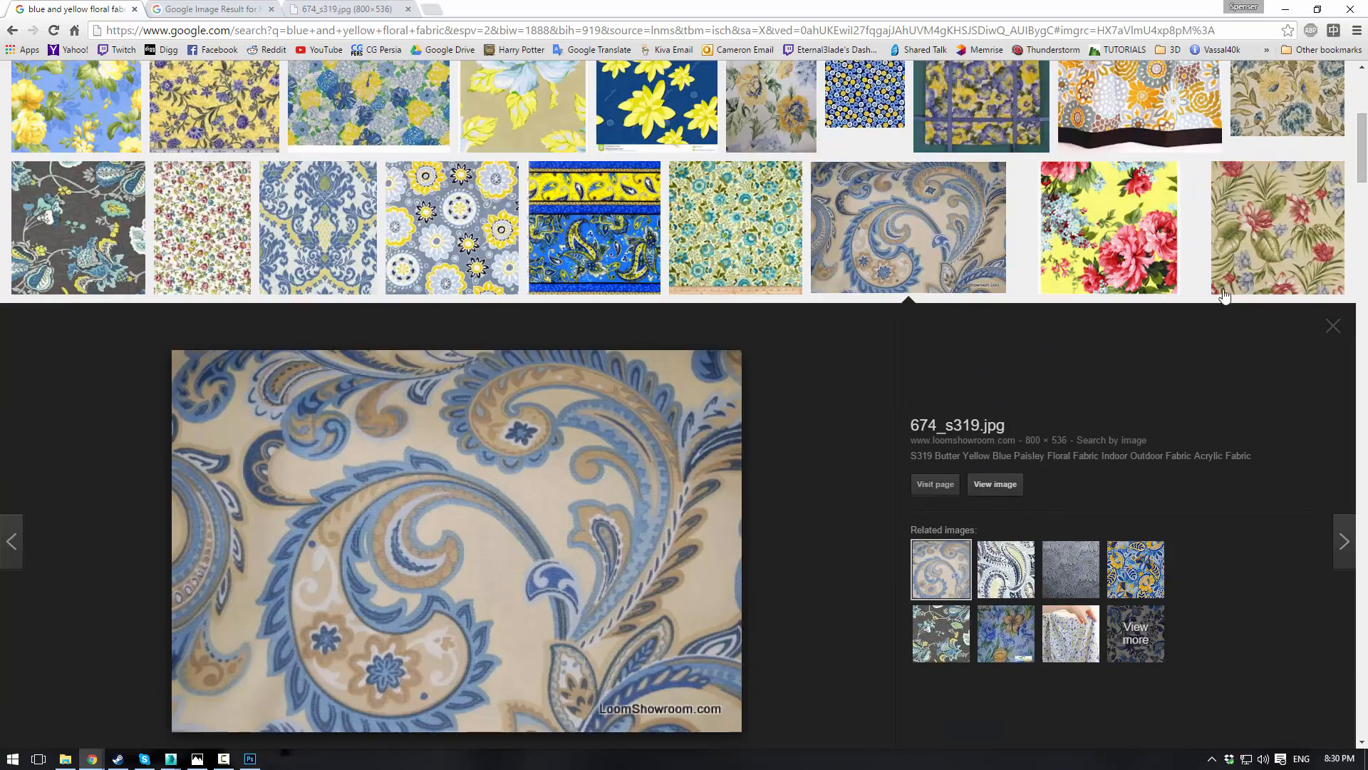
middle_click(1256, 238)
scroll(914, 360, down, 20)
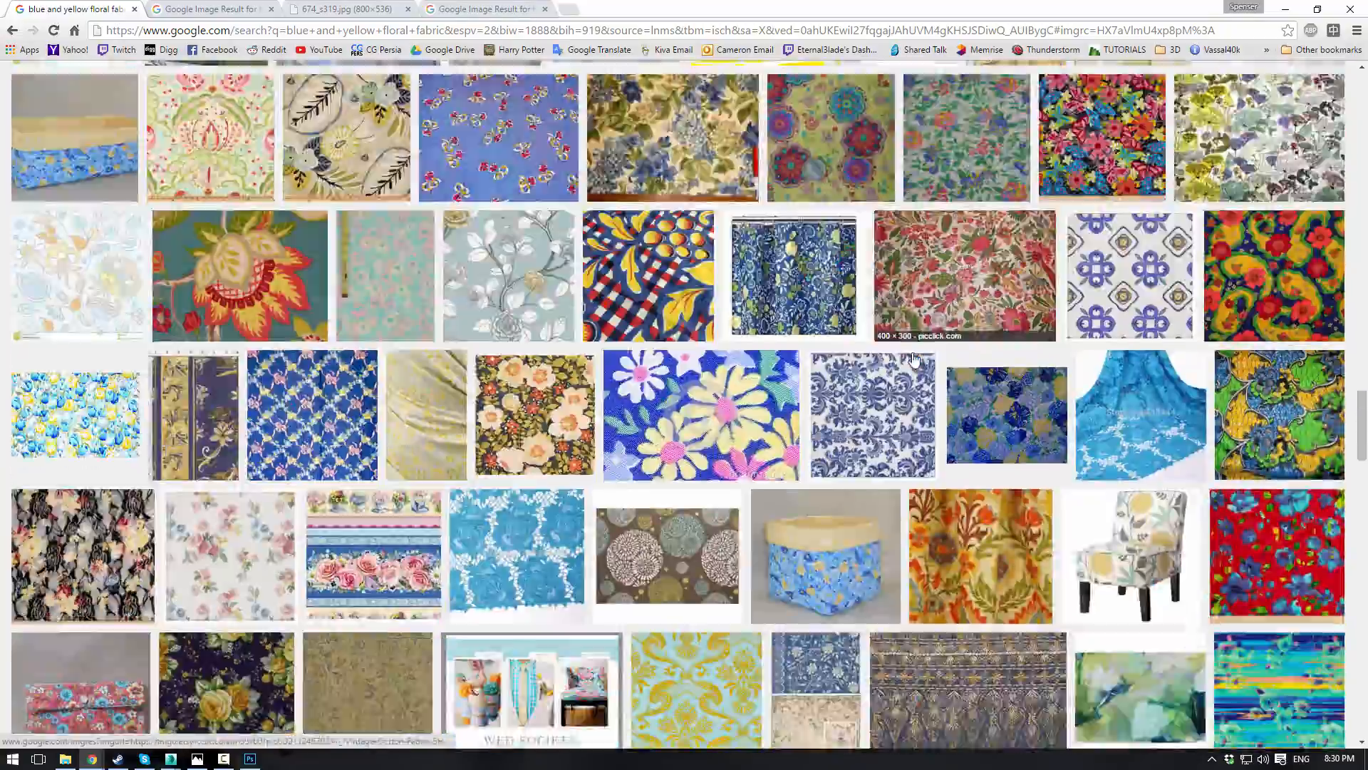
scroll(914, 360, down, 15)
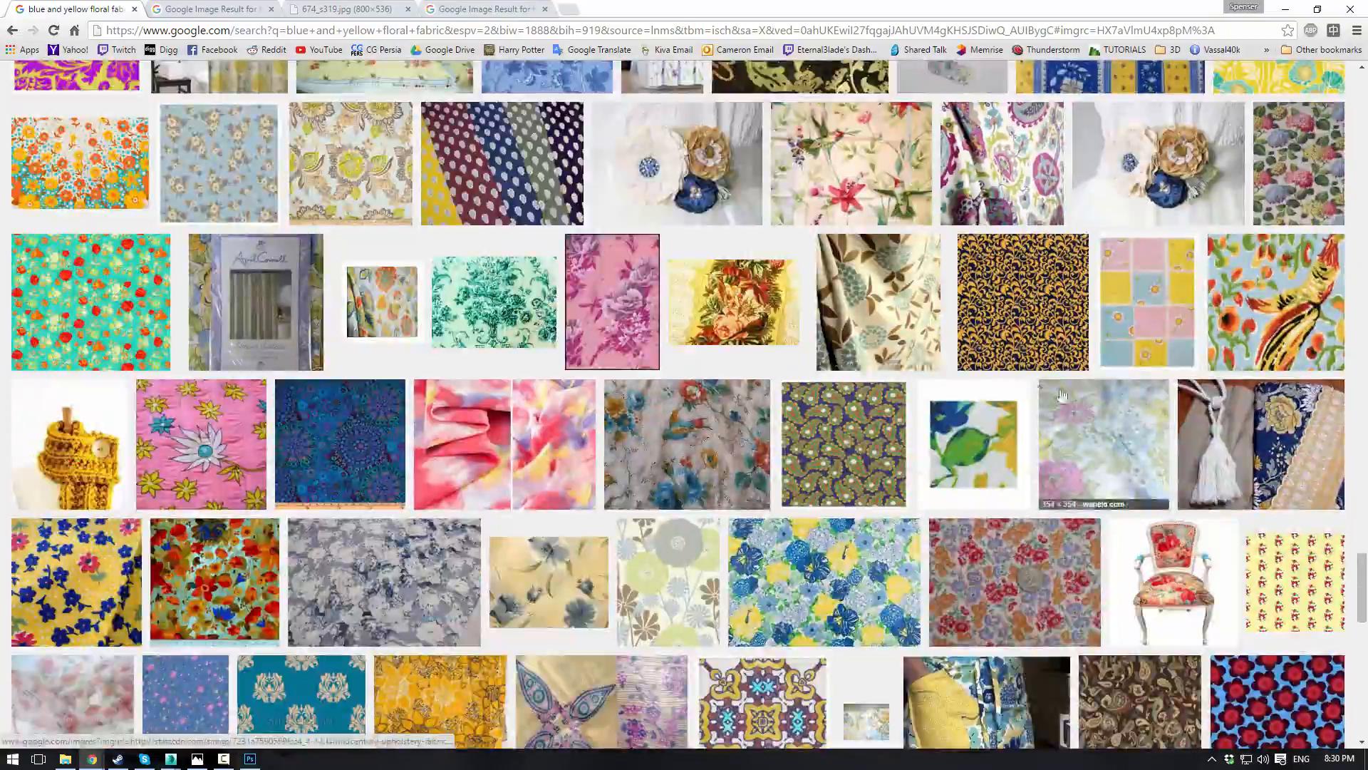
scroll(1061, 394, down, 8)
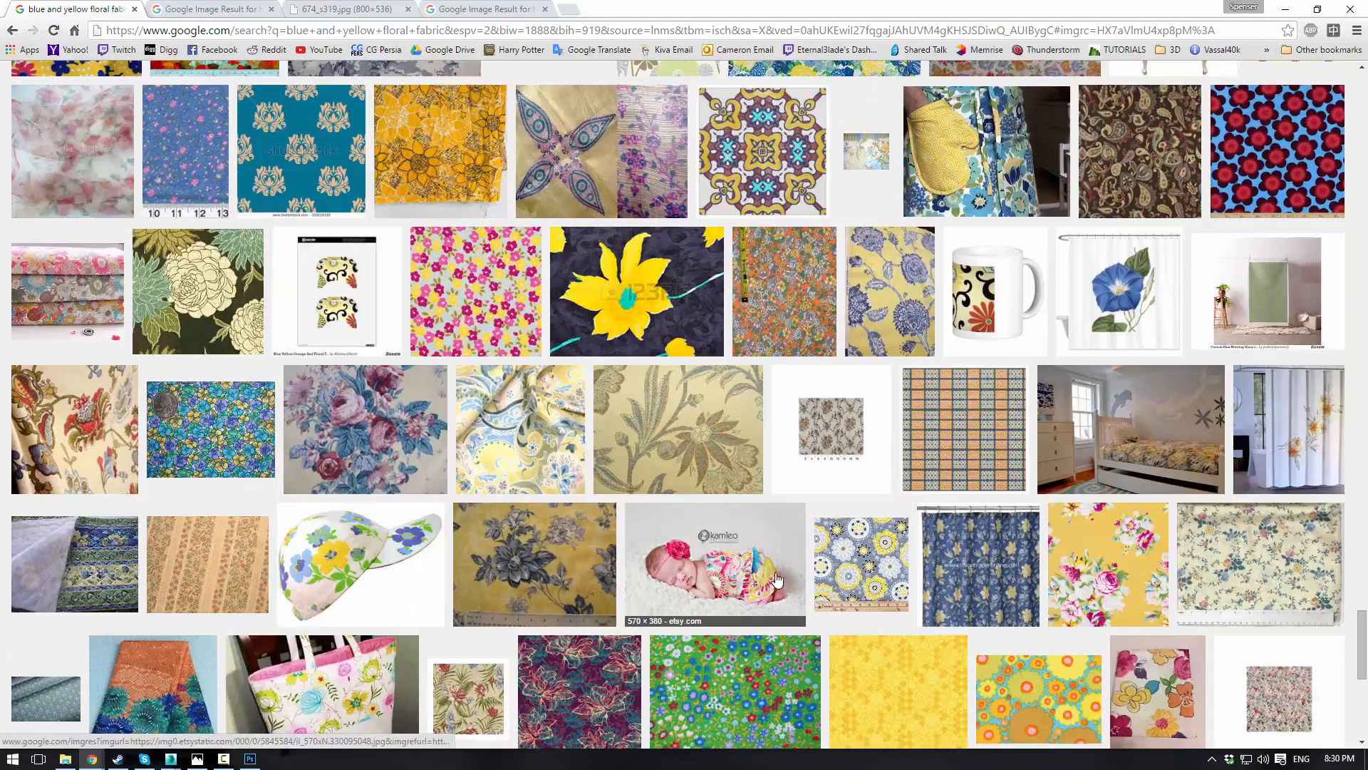
middle_click(707, 445)
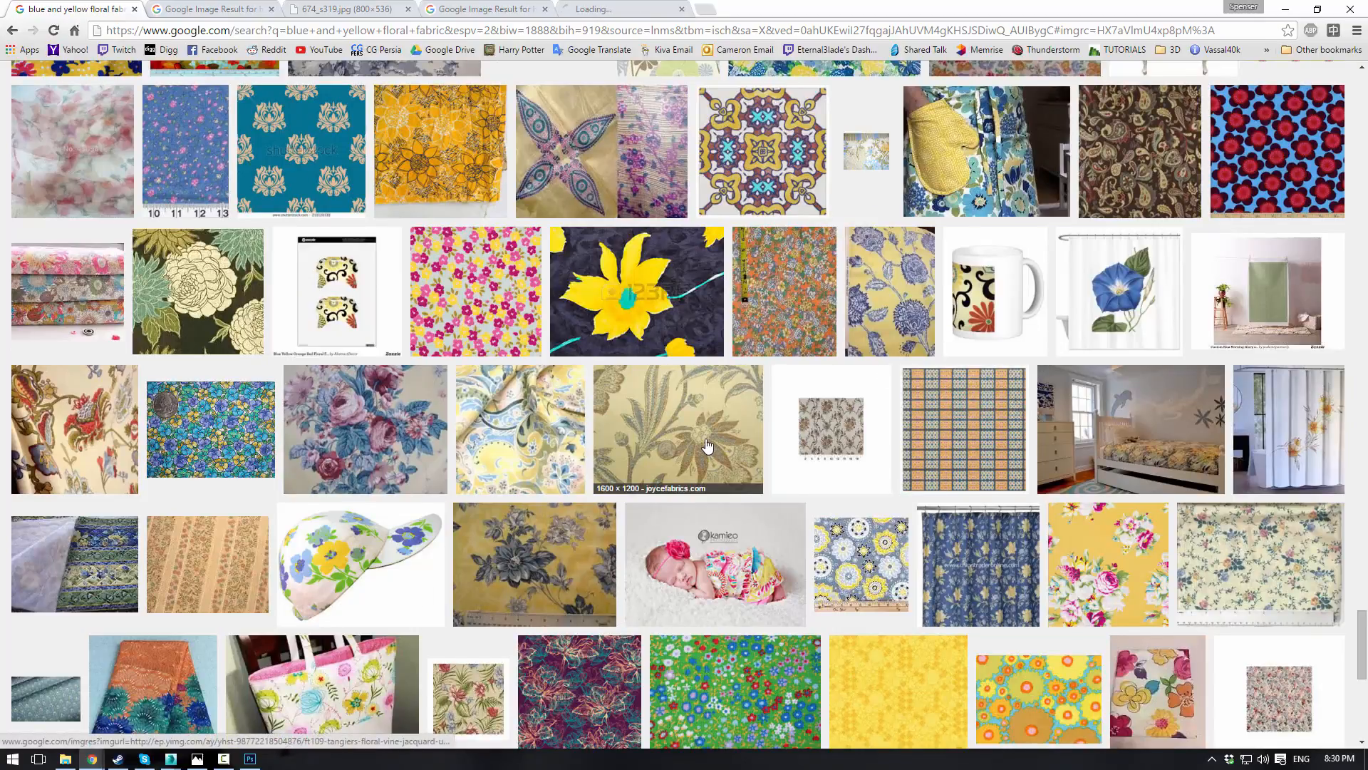
Step: Check the remaining fabric results and view the beige modern floral upholstery image opened in its own tab
scroll(707, 445, down, 5)
scroll(711, 443, down, 3)
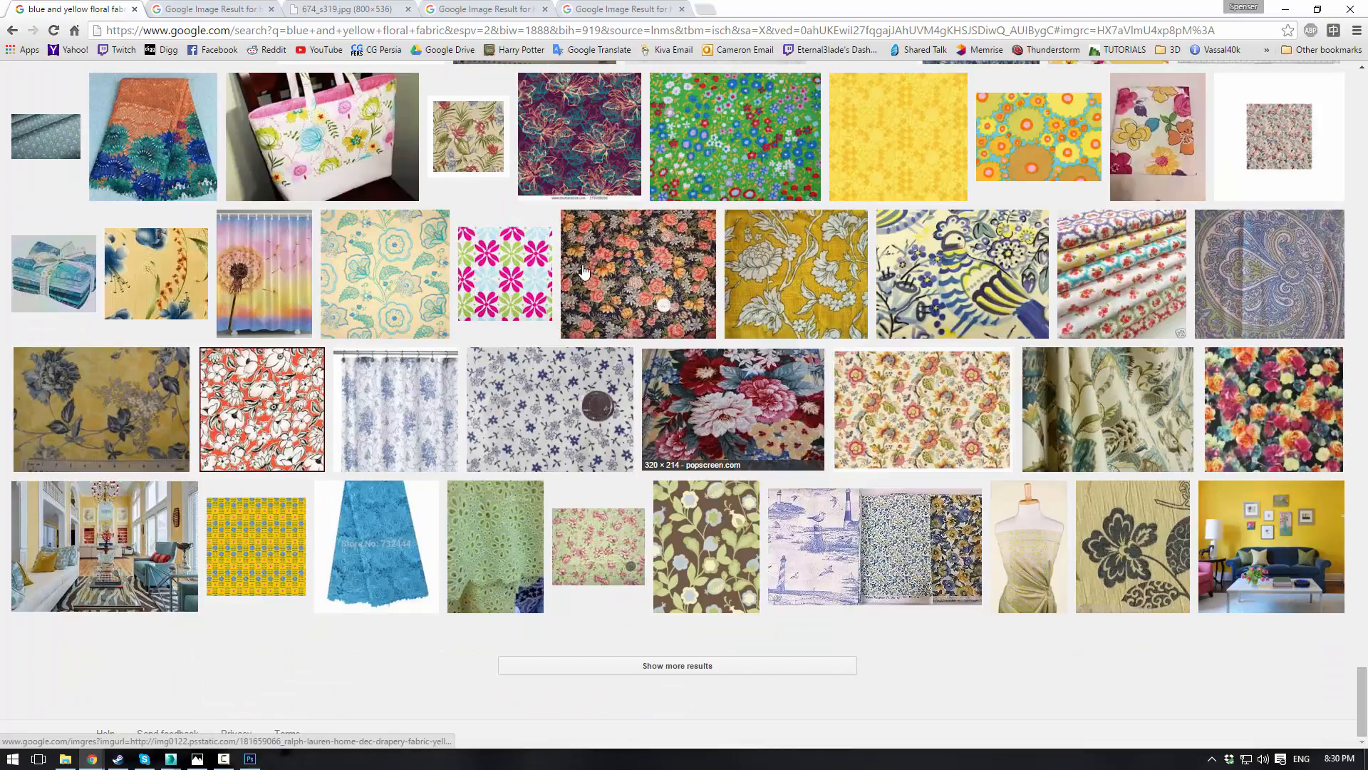
click(207, 9)
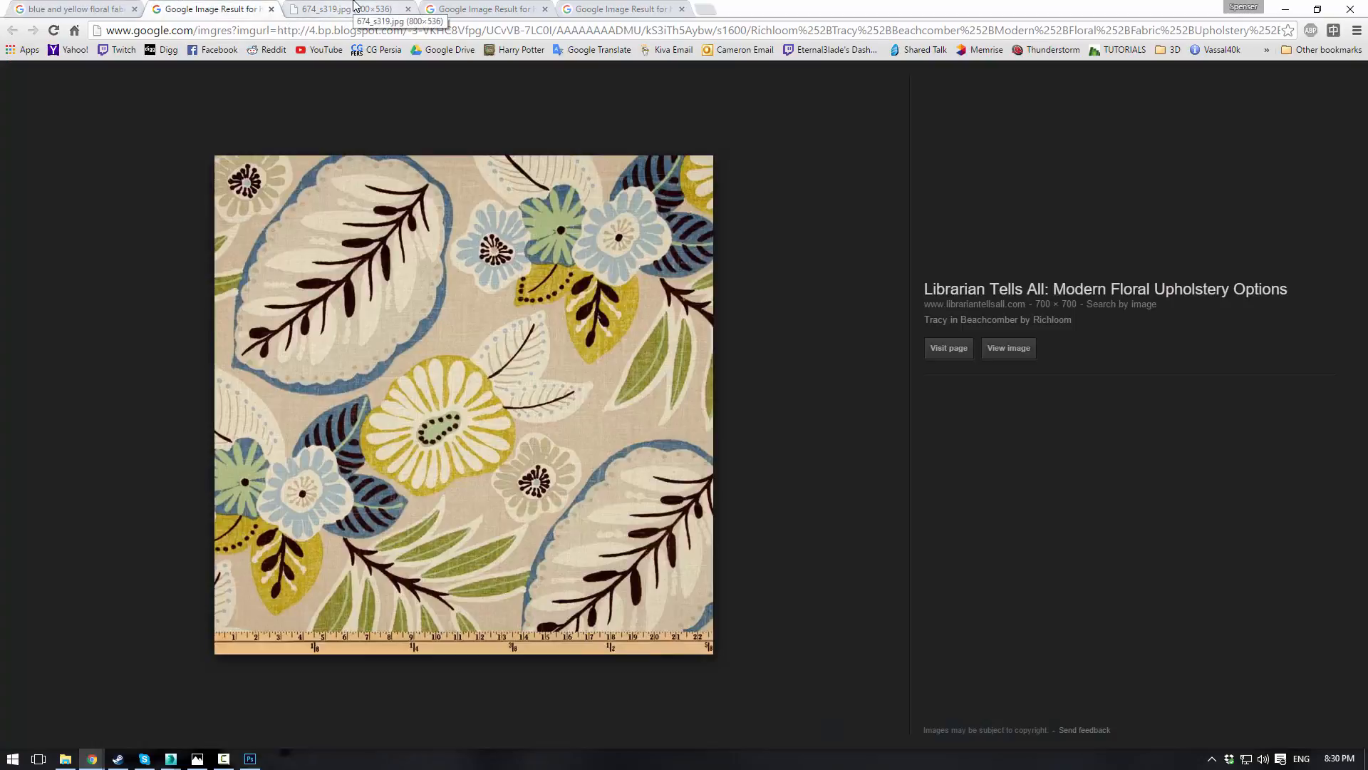
Step: Compare the opened blue paisley, red tropical flower and floral vine fabrics, and close the joycefabrics.com vine image
click(354, 9)
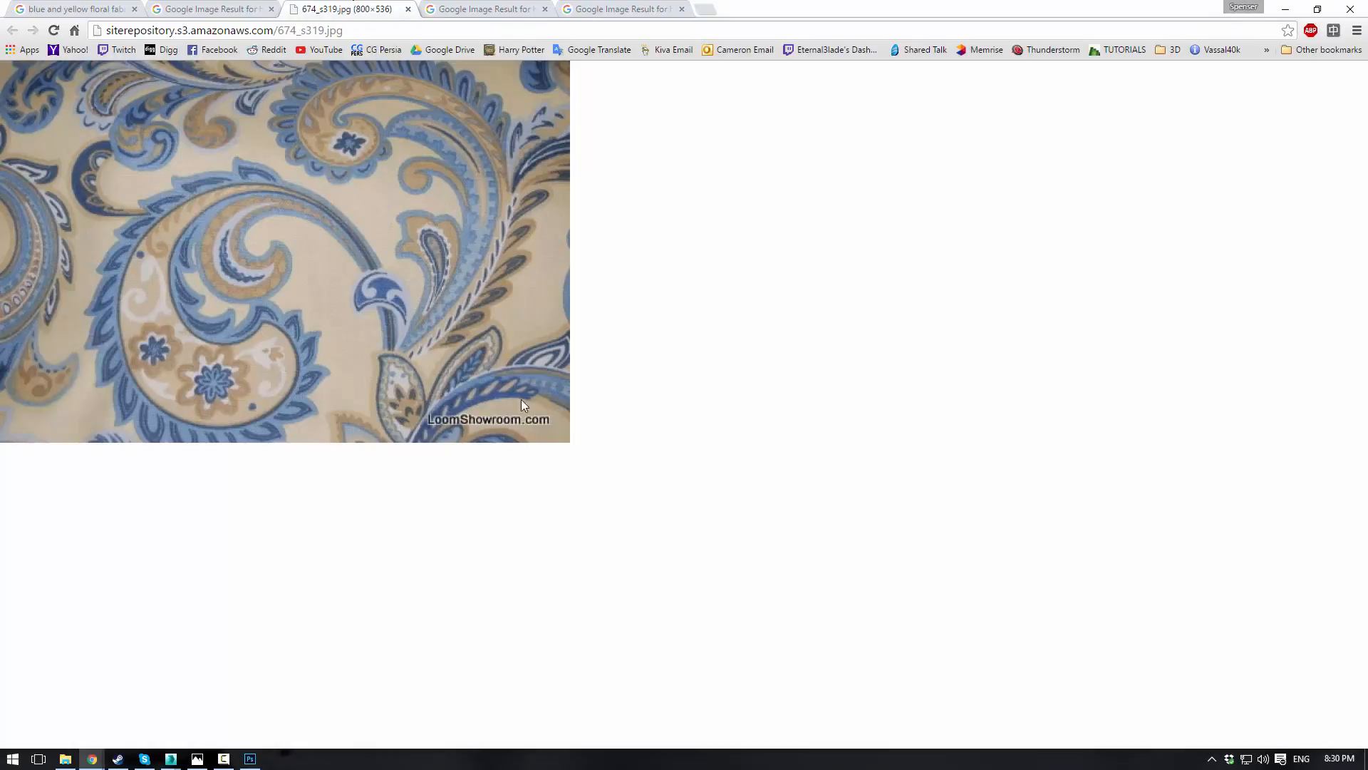
click(483, 8)
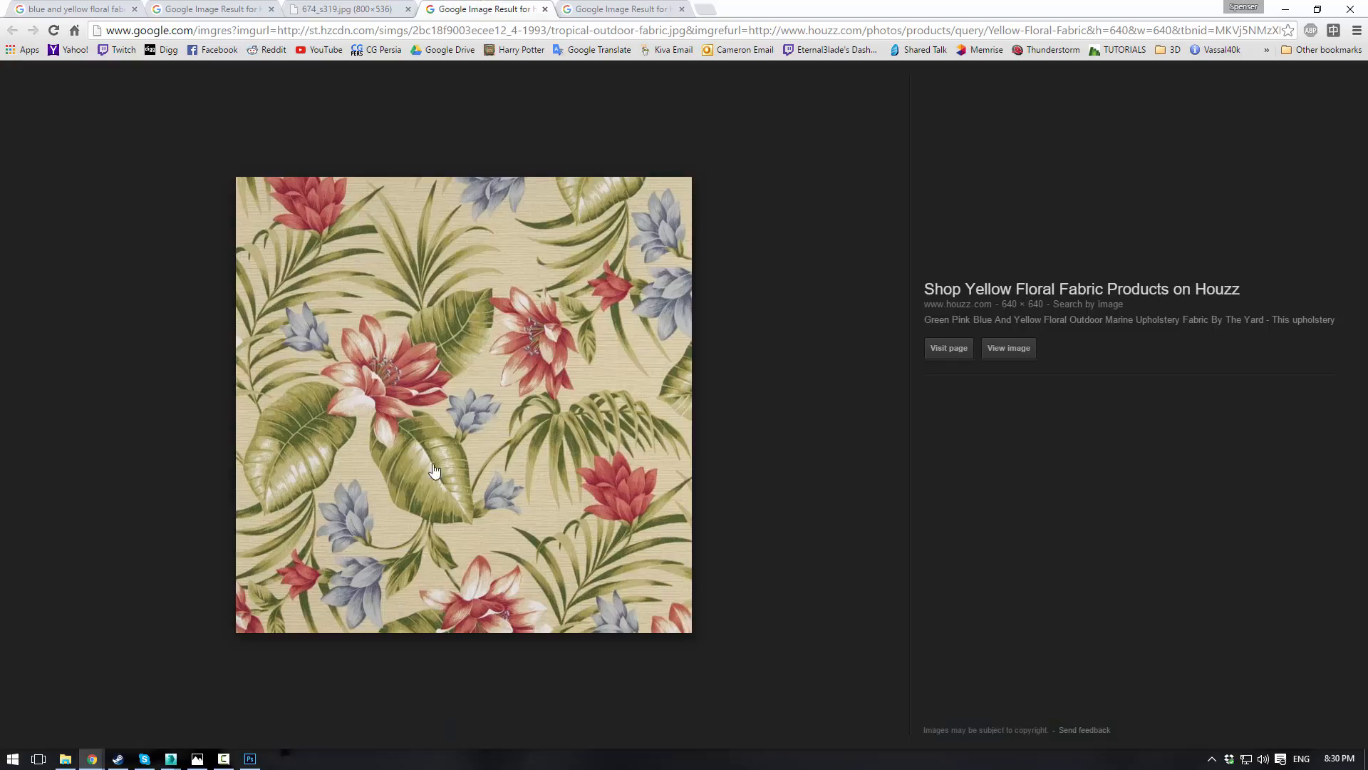
click(611, 8)
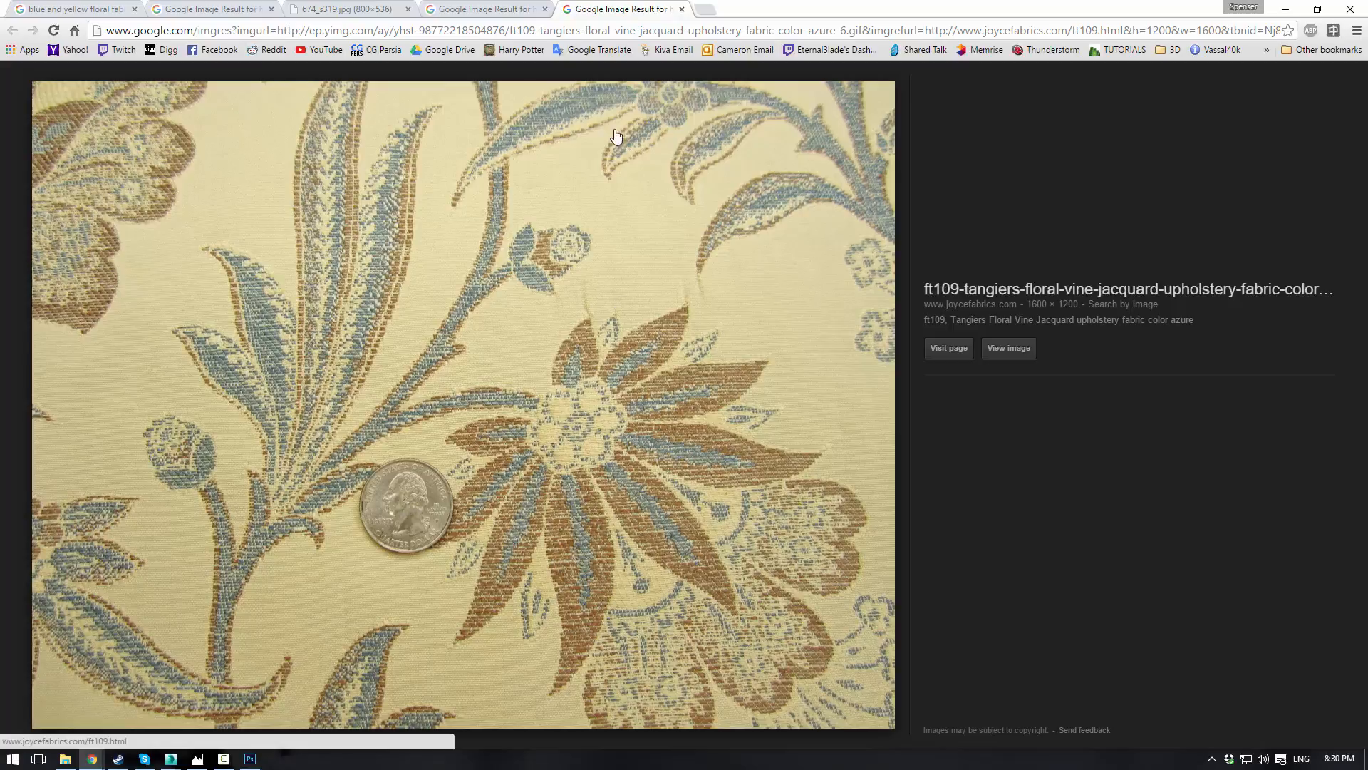
middle_click(608, 10)
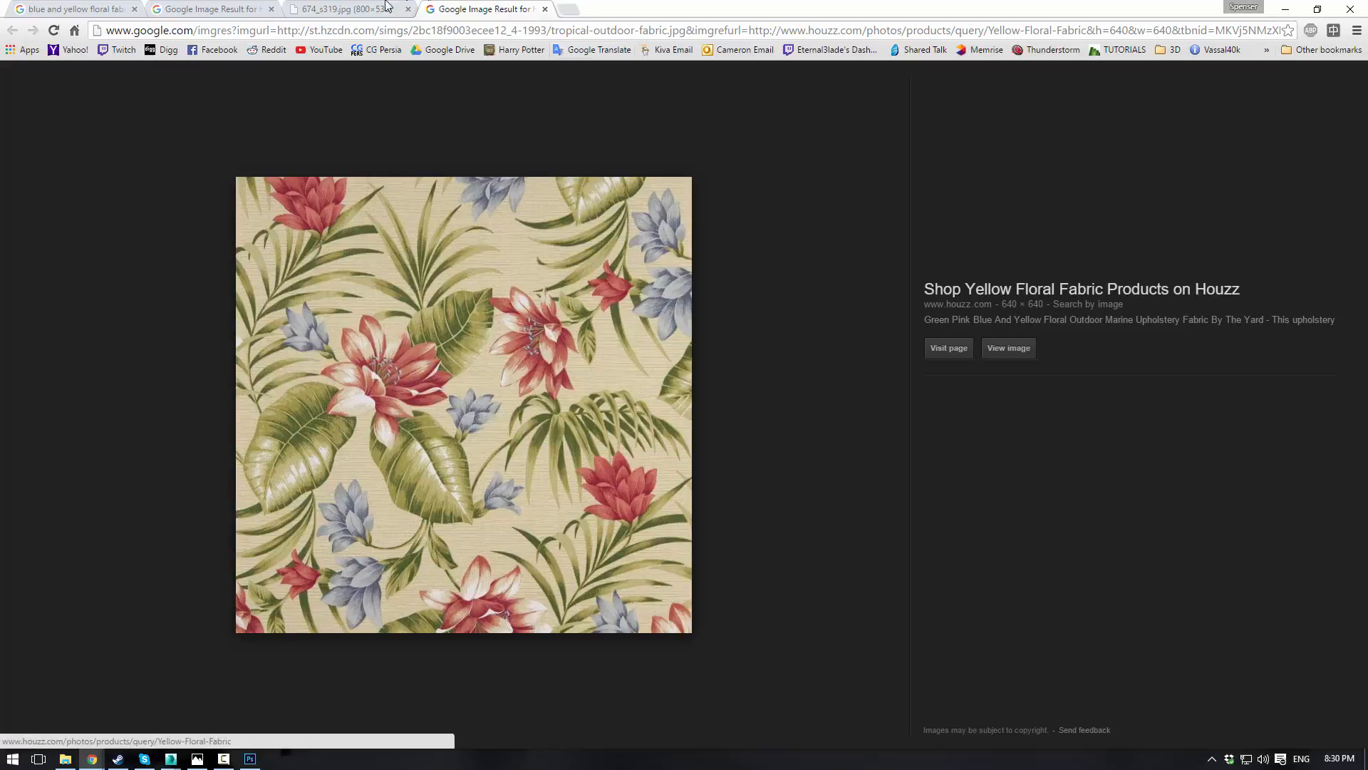
click(350, 7)
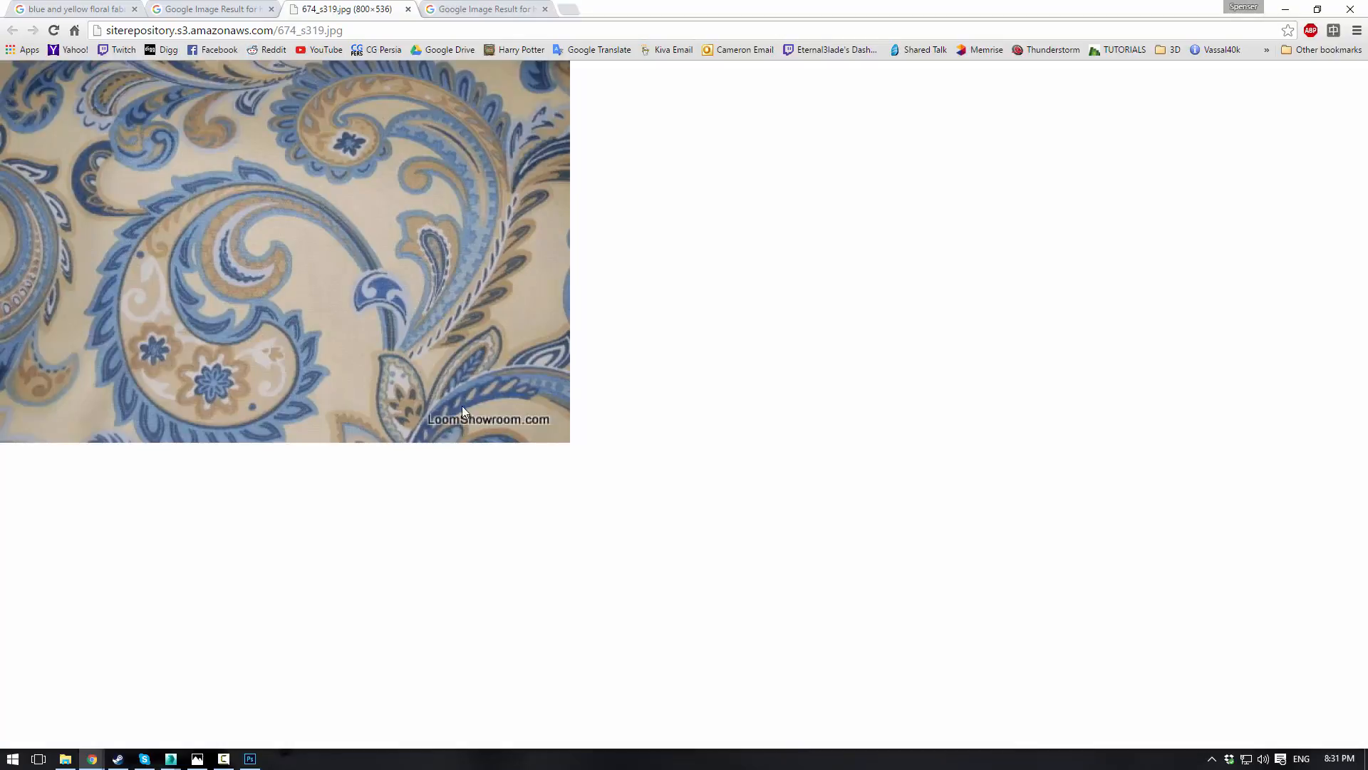
click(484, 9)
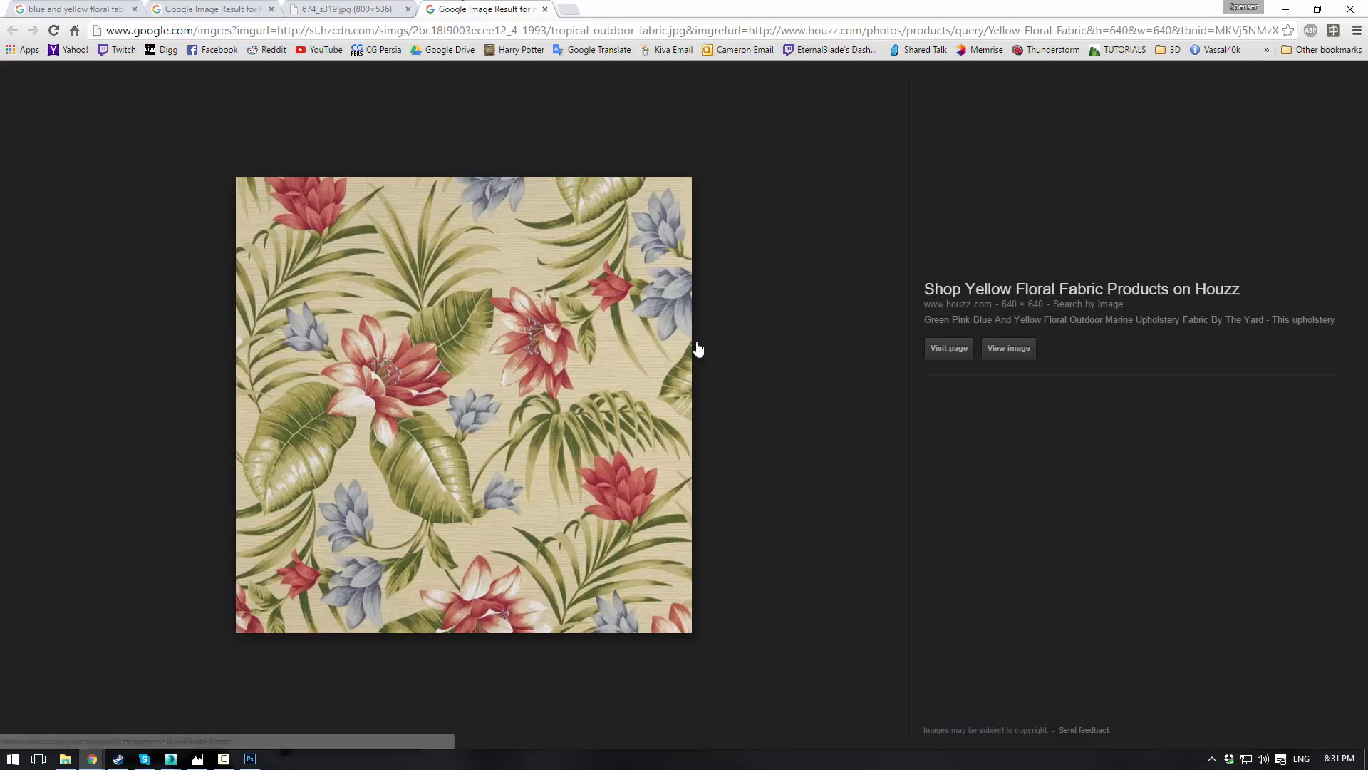
Step: Open the Houzz red tropical flower fabric at full size, copy the image and put the browser away
click(1014, 357)
right_click(288, 206)
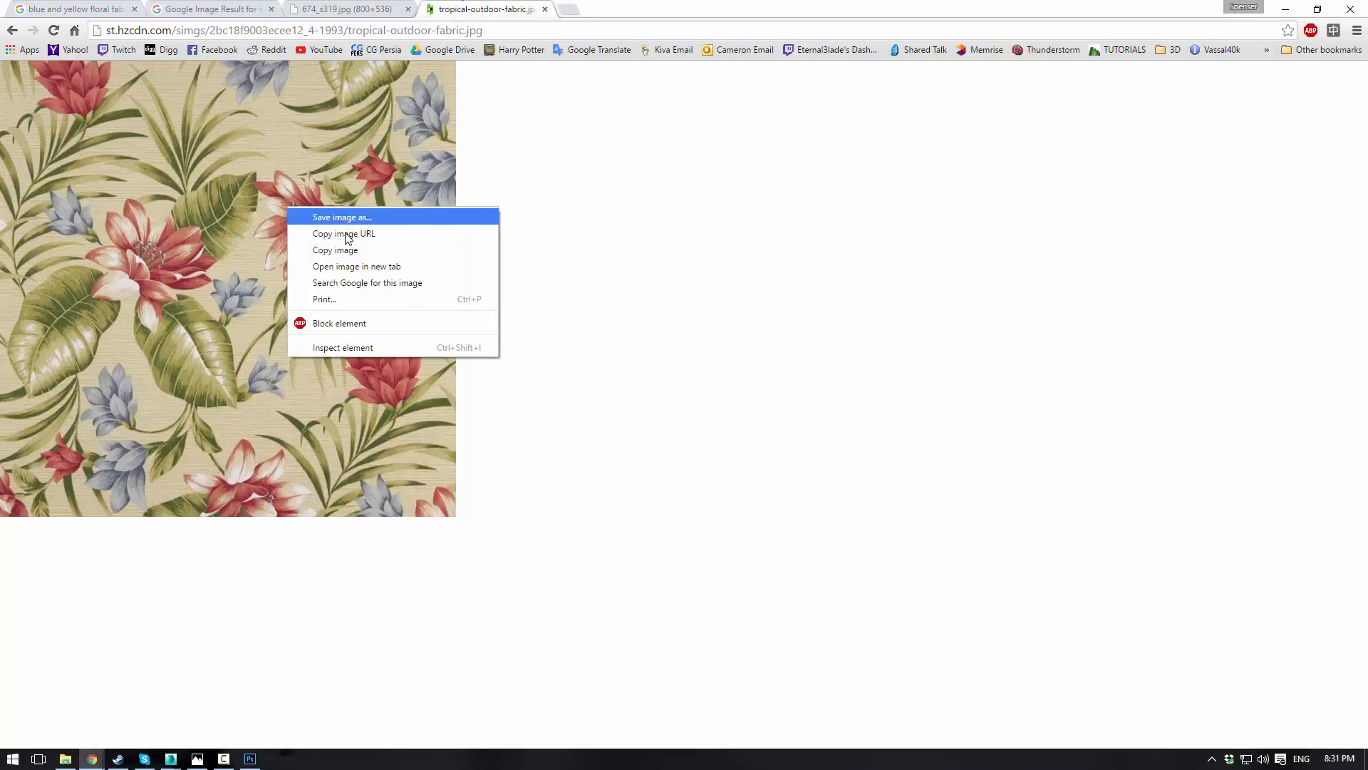
click(346, 251)
click(1286, 9)
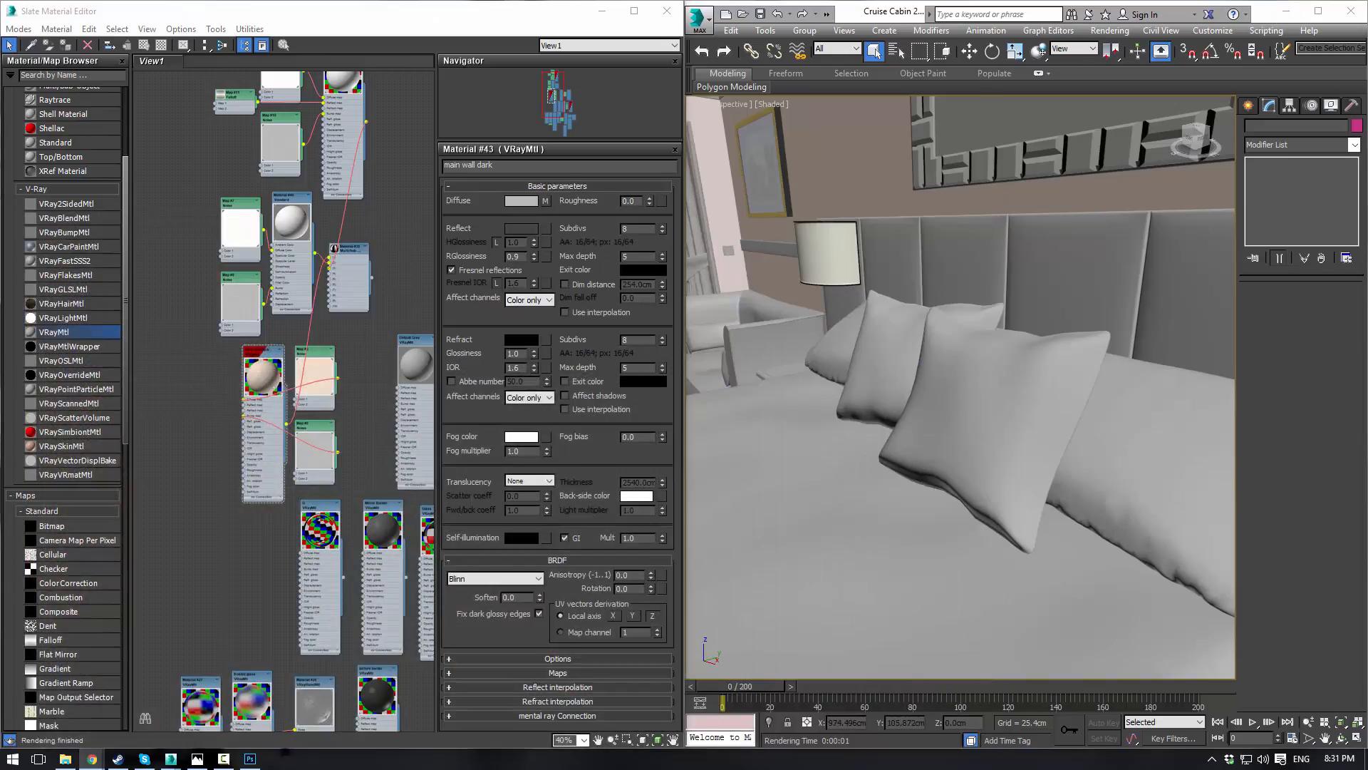
Step: Switch to Photoshop and paste the copied fabric into a new 640 × 640 pixel document
key(alt+Tab)
click(40, 10)
click(57, 23)
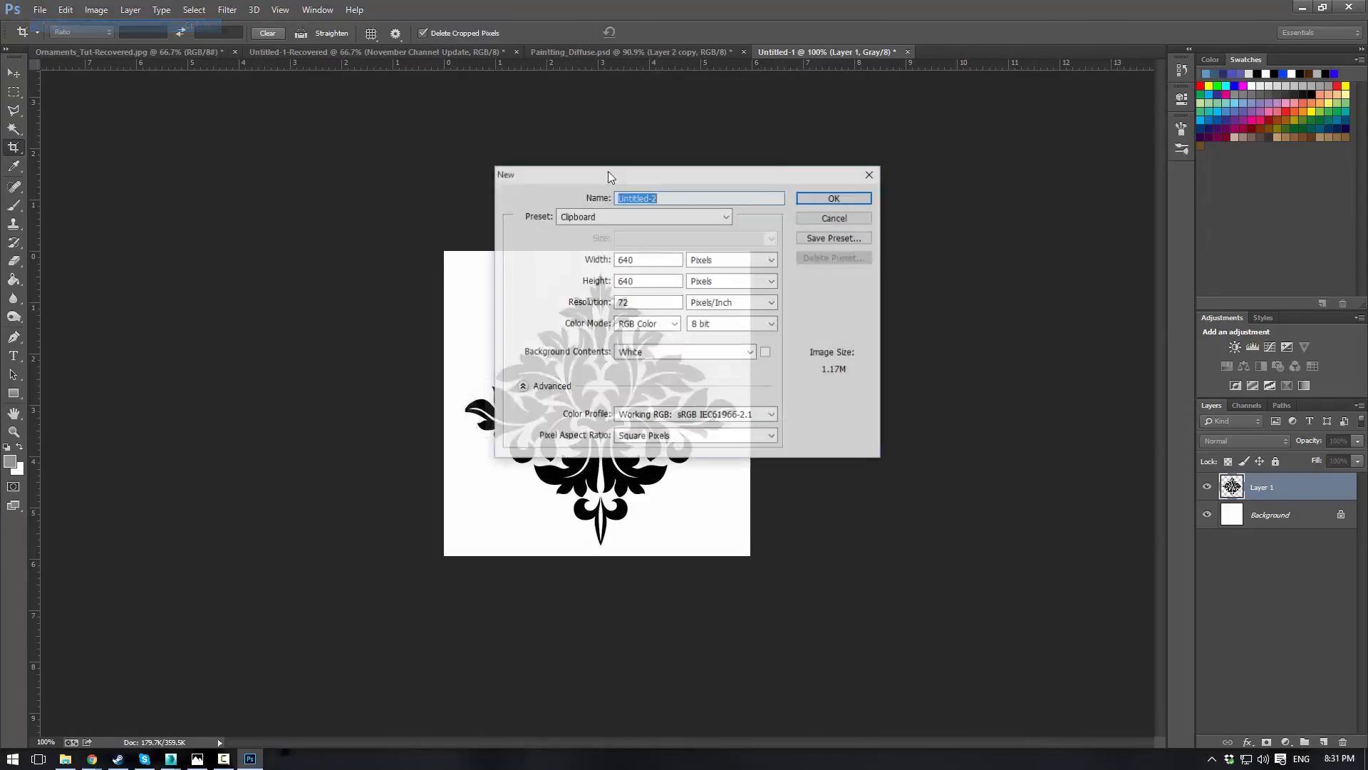
click(832, 199)
key(ctrl+v)
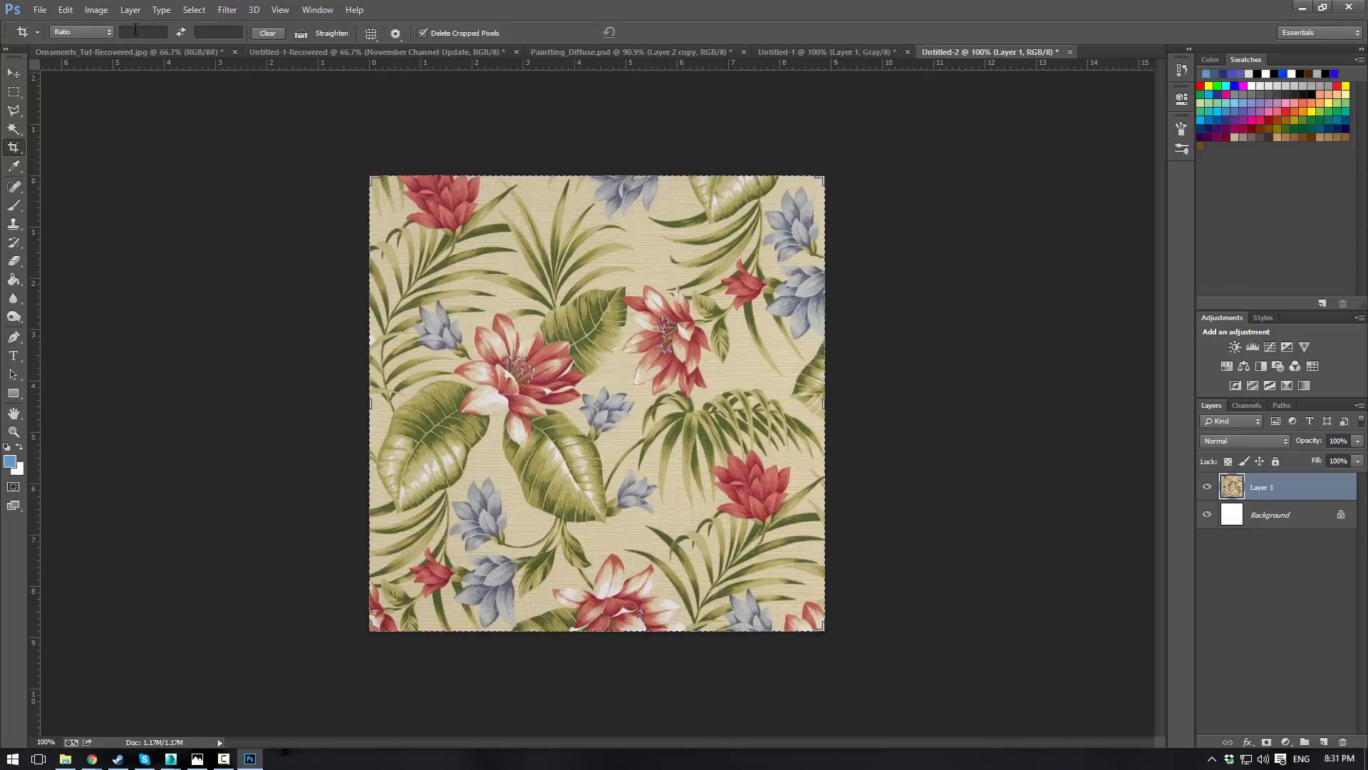
Step: Save the tropical fabric in the Textures folder as the JPEG pillow_Diffuse at maximum quality 12
click(43, 10)
click(79, 182)
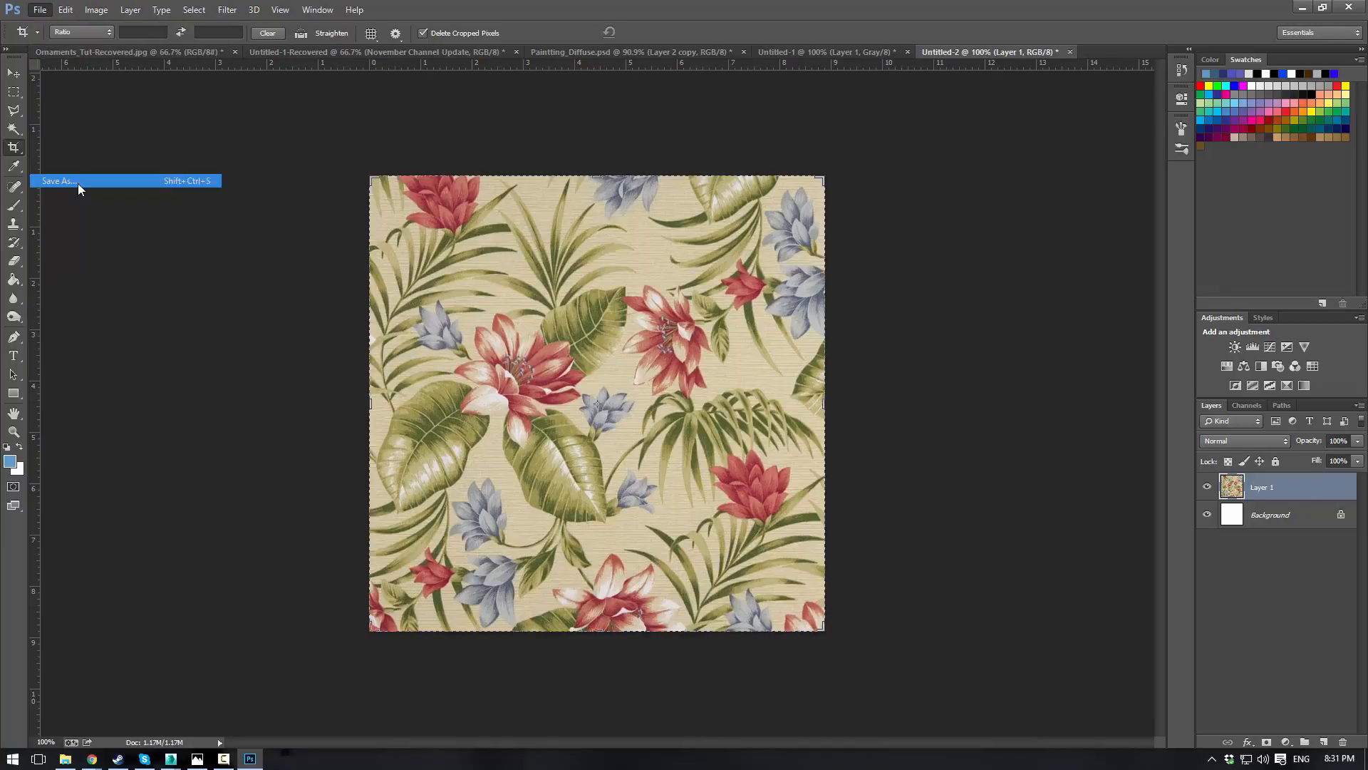
click(157, 330)
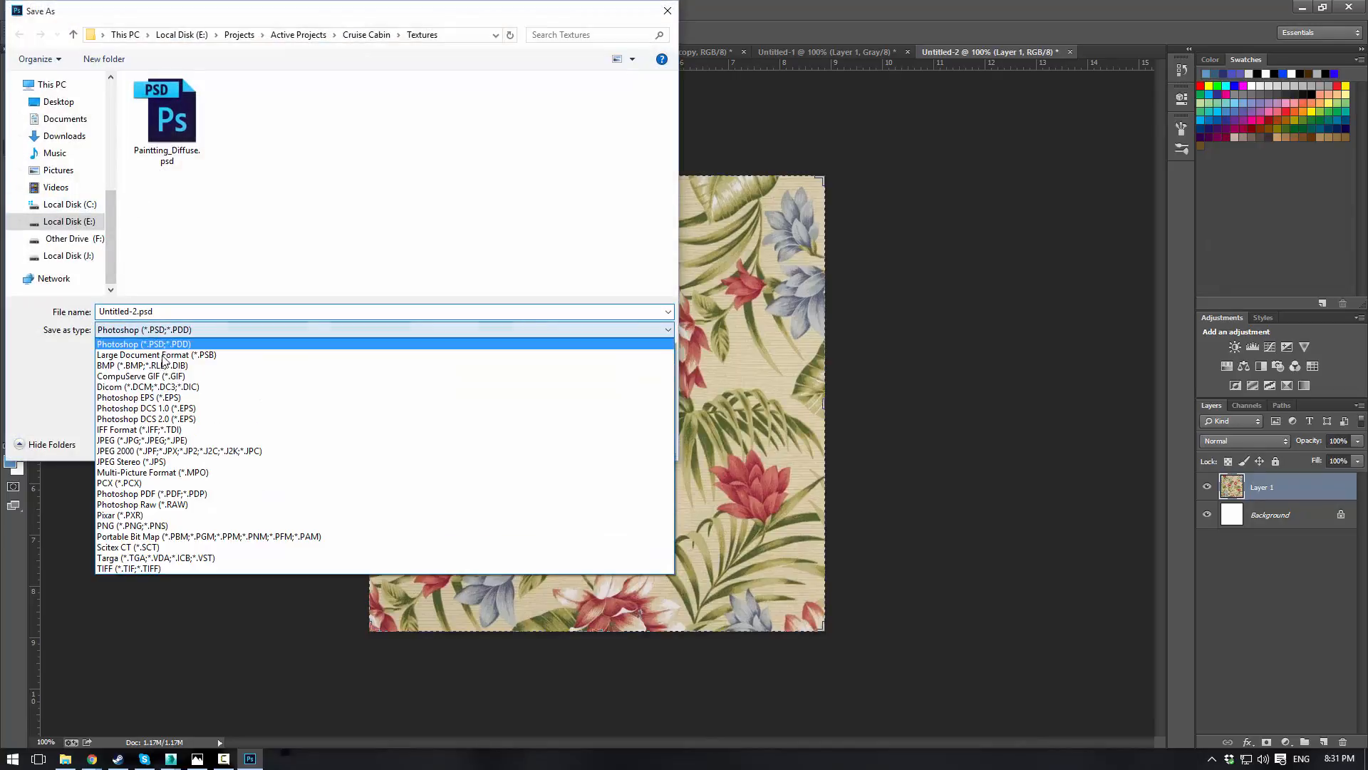
click(169, 431)
click(167, 310)
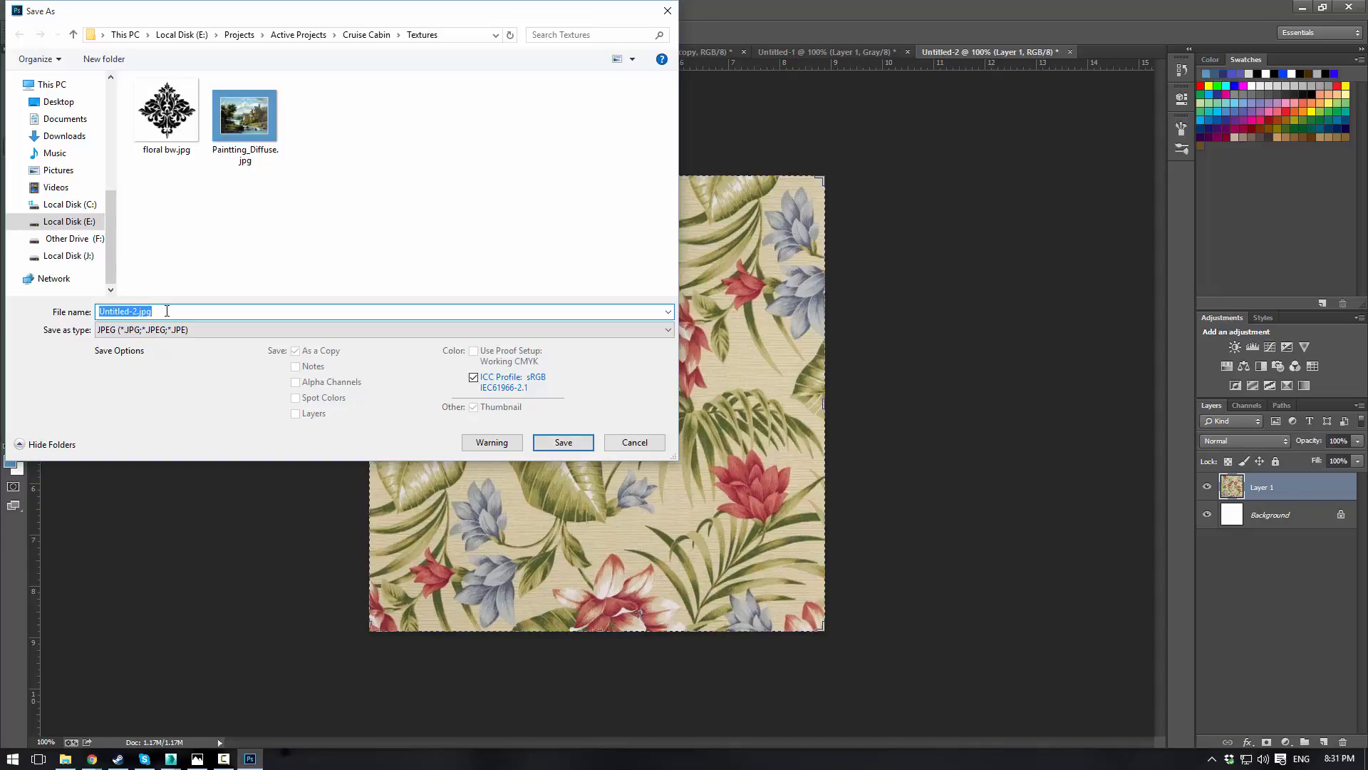
text(pillow_Diffuse)
key(Return)
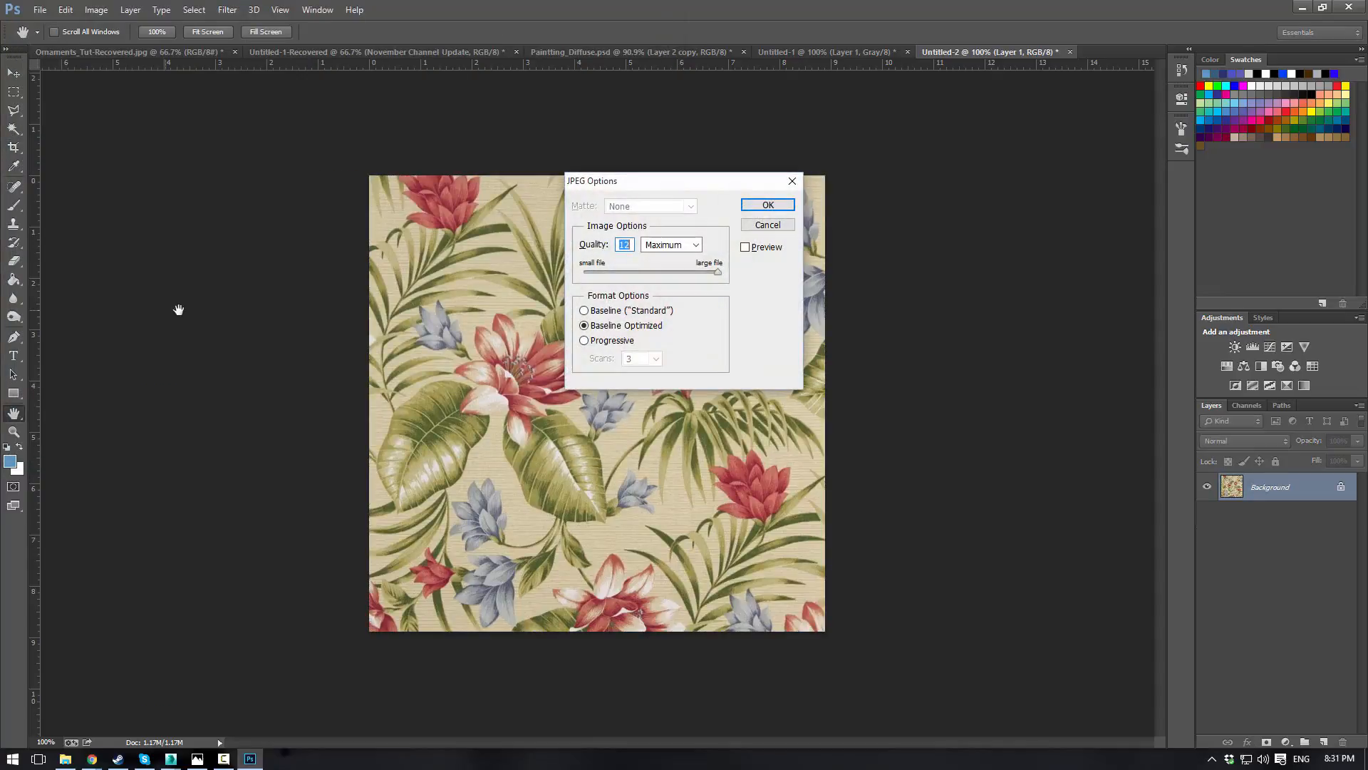
click(767, 205)
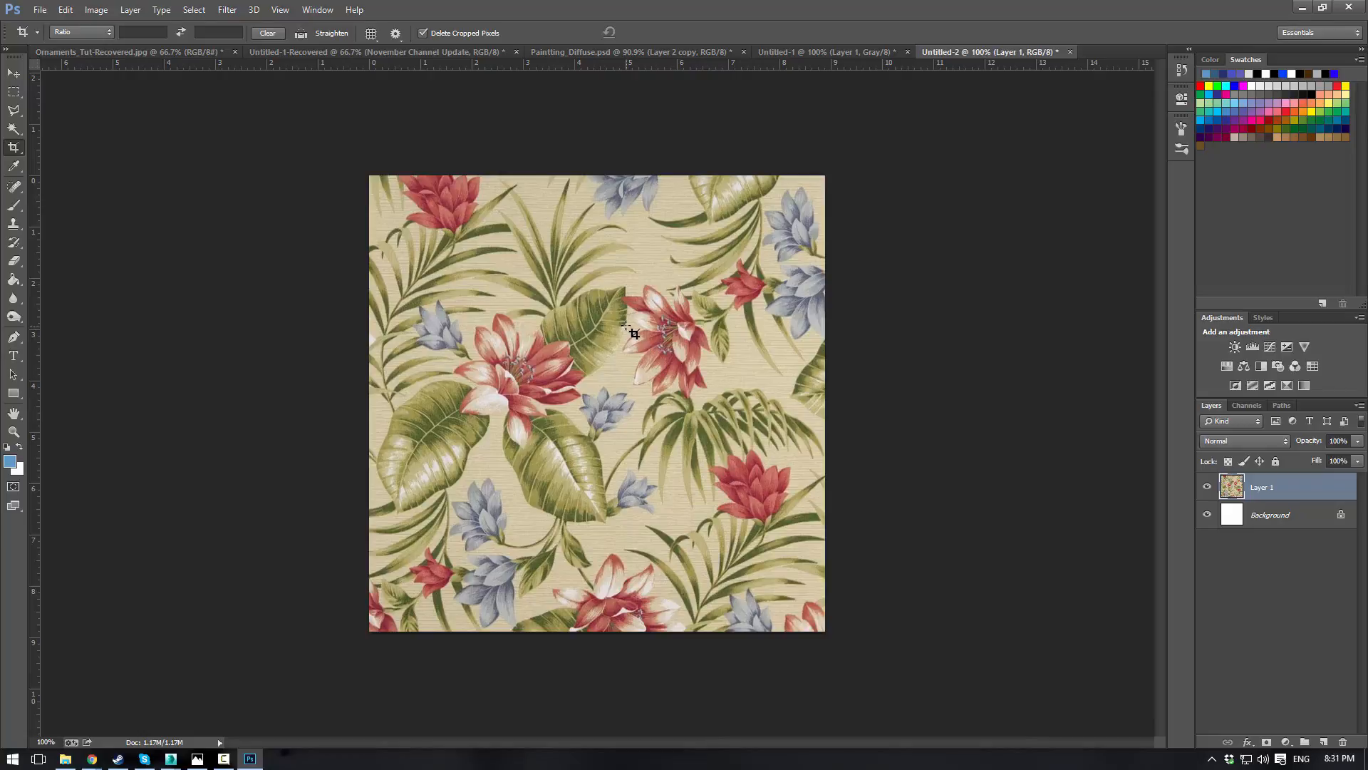
Step: Select a plain beige strip about 1.03 × 0.39 inches from the fabric, above the drooping palm frond, for copying
alt+scroll(633, 332, up, 5)
drag(698, 195, 608, 379)
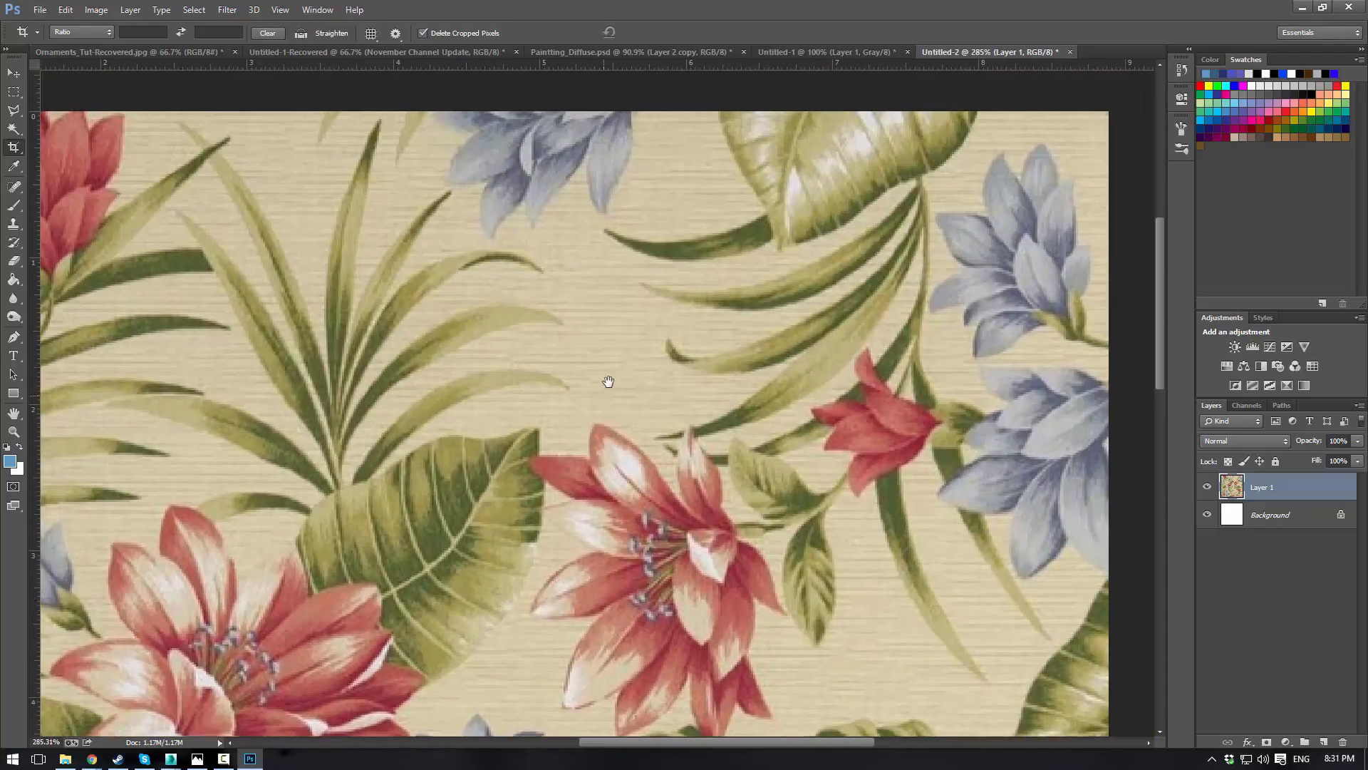
click(14, 92)
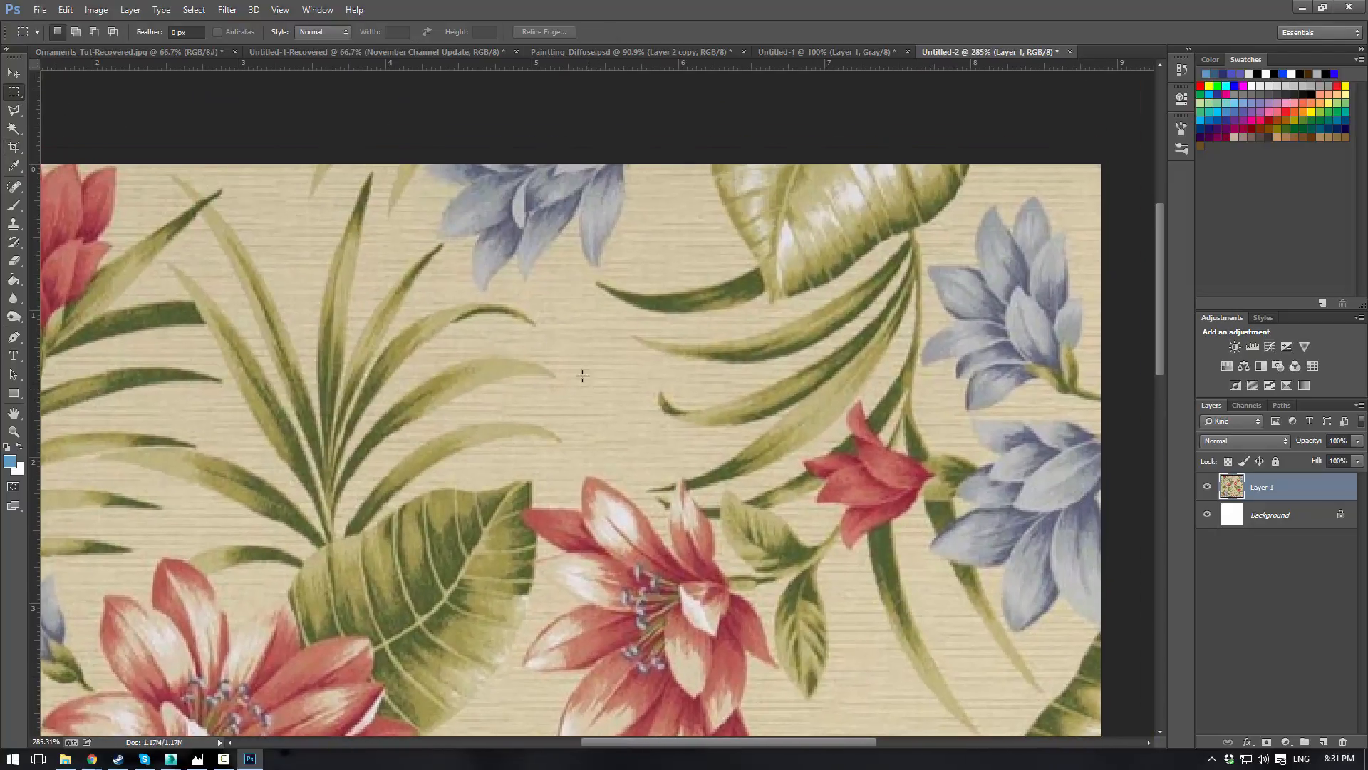
drag(561, 322, 621, 414)
alt+scroll(621, 413, down, 3)
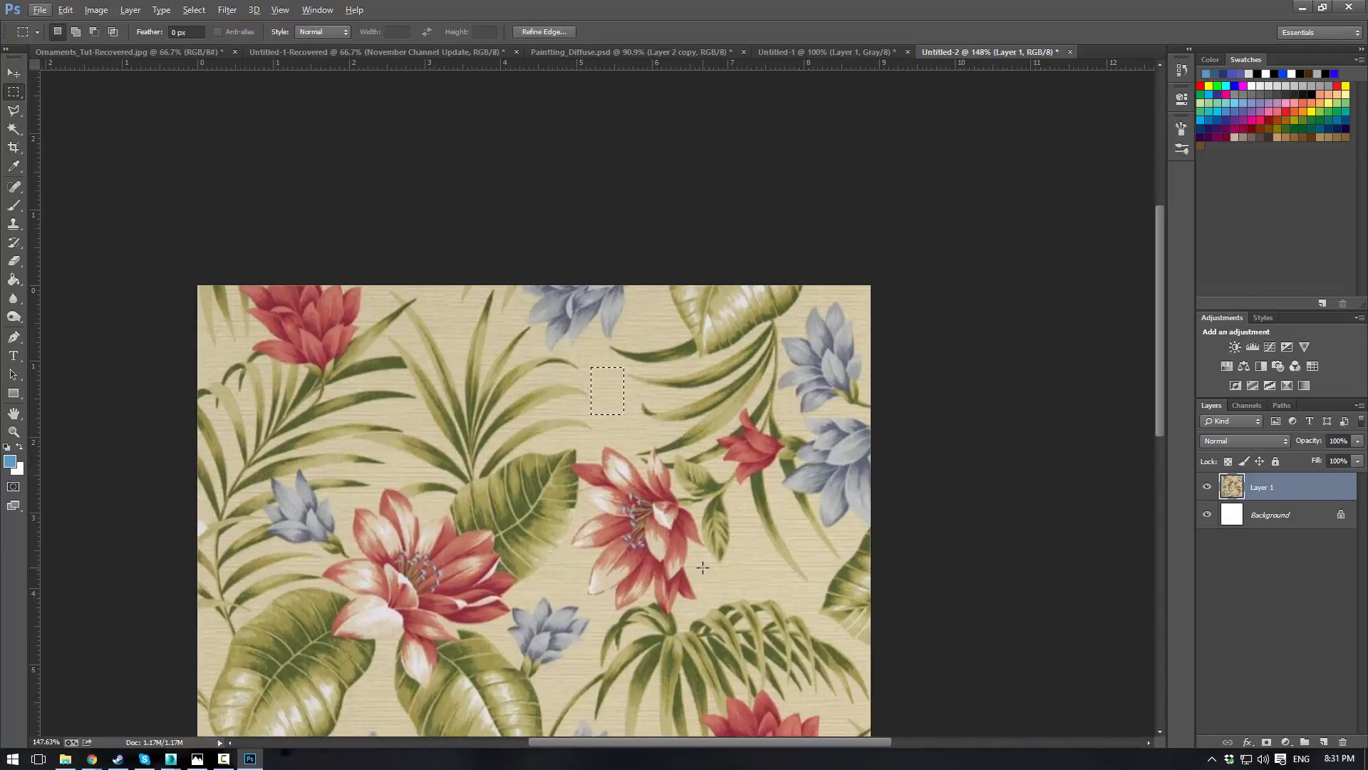
drag(703, 567, 780, 597)
Step: Create a new document at the copied strip's size and paste the beige strip into it
click(40, 10)
click(66, 27)
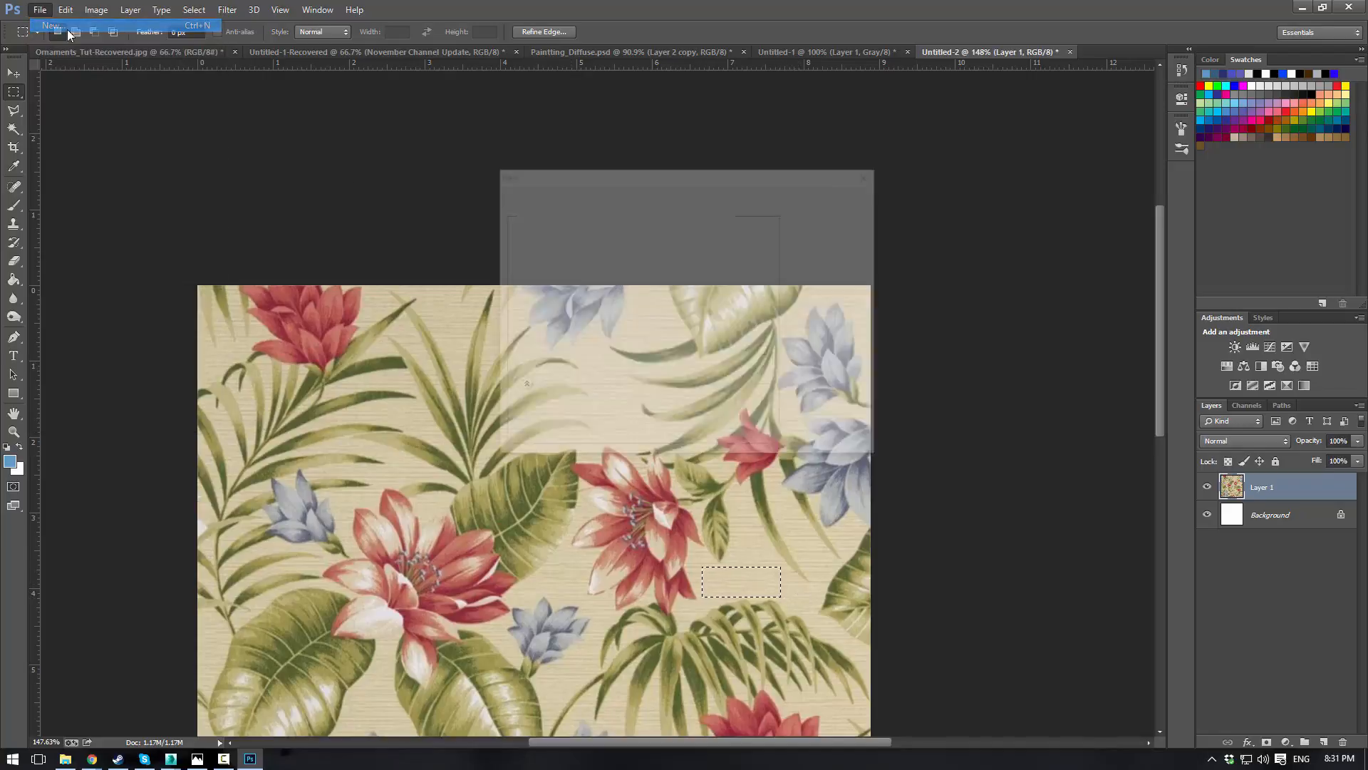
click(815, 199)
key(ctrl+v)
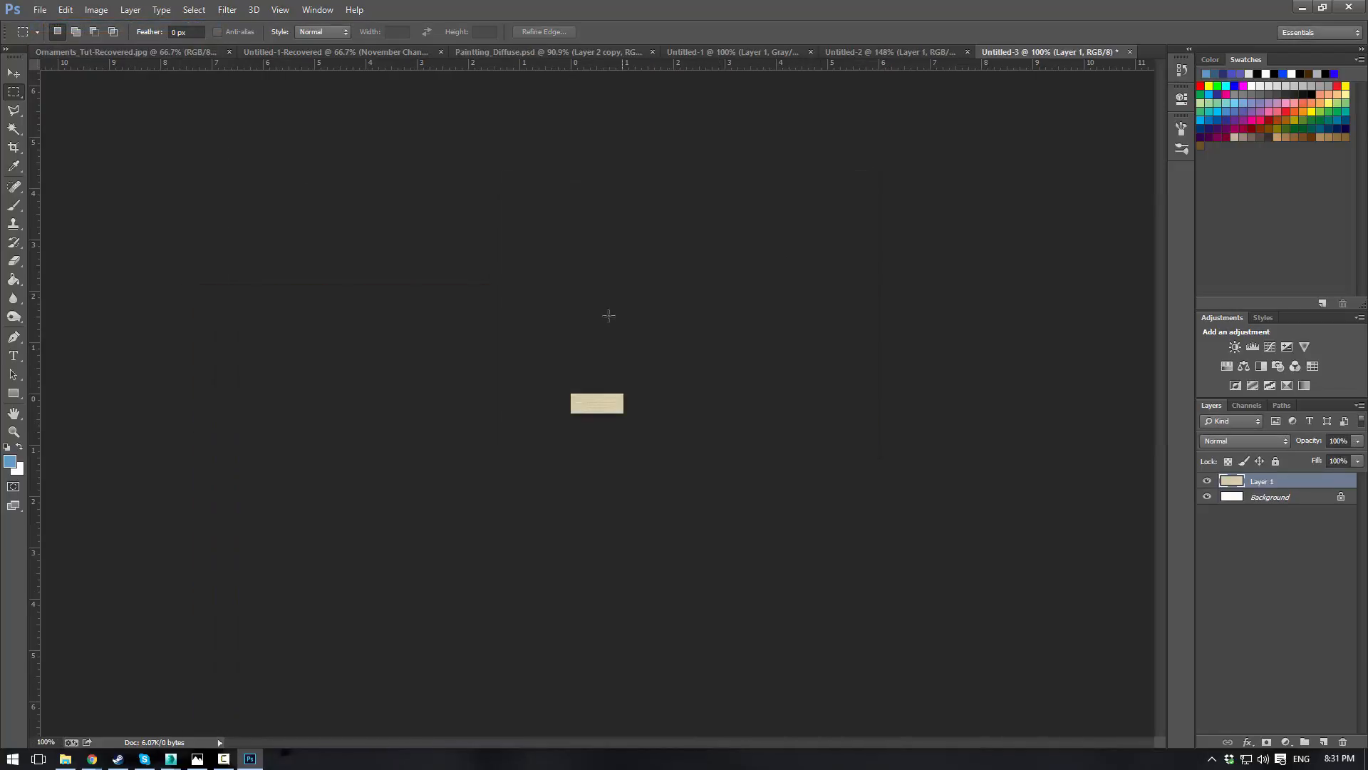
alt+scroll(571, 346, up, 17)
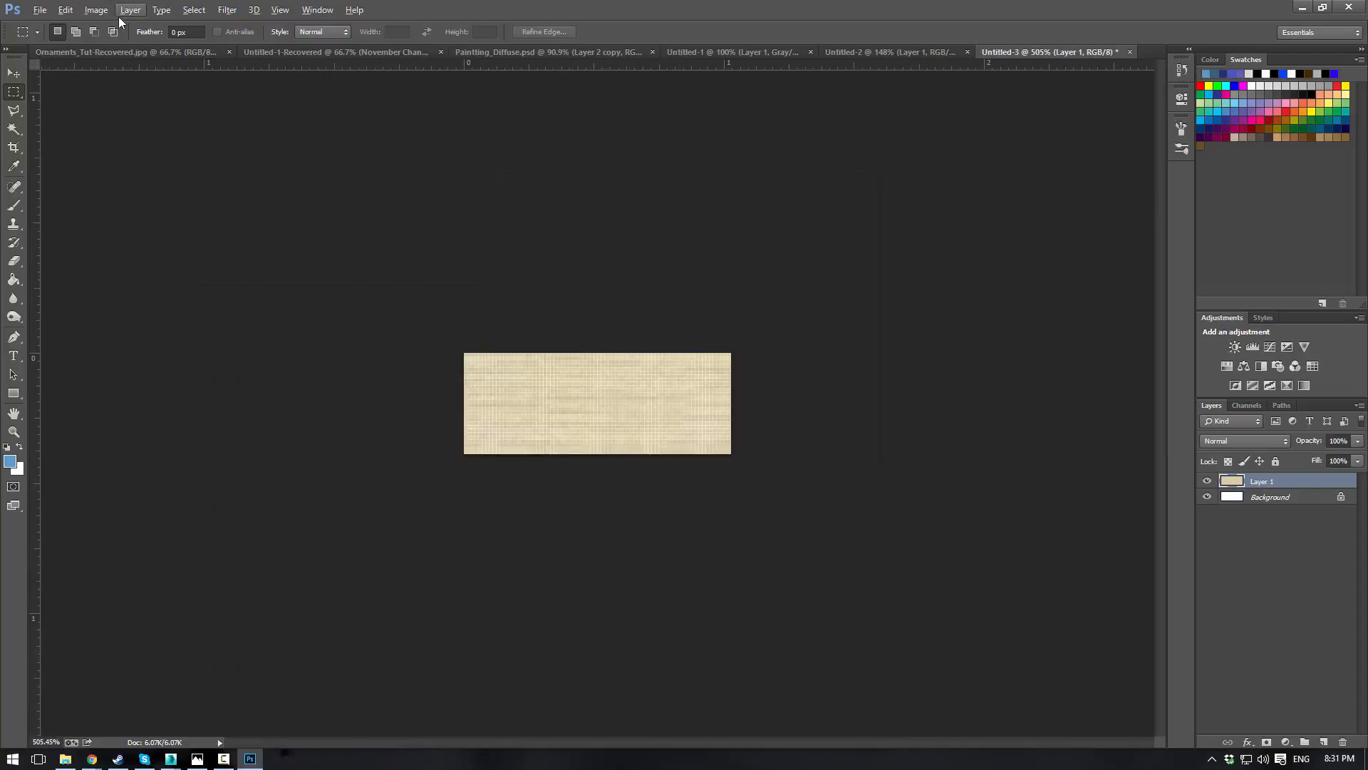
Step: Enlarge the strip document's canvas to 500 percent in both width and height
click(96, 10)
click(107, 126)
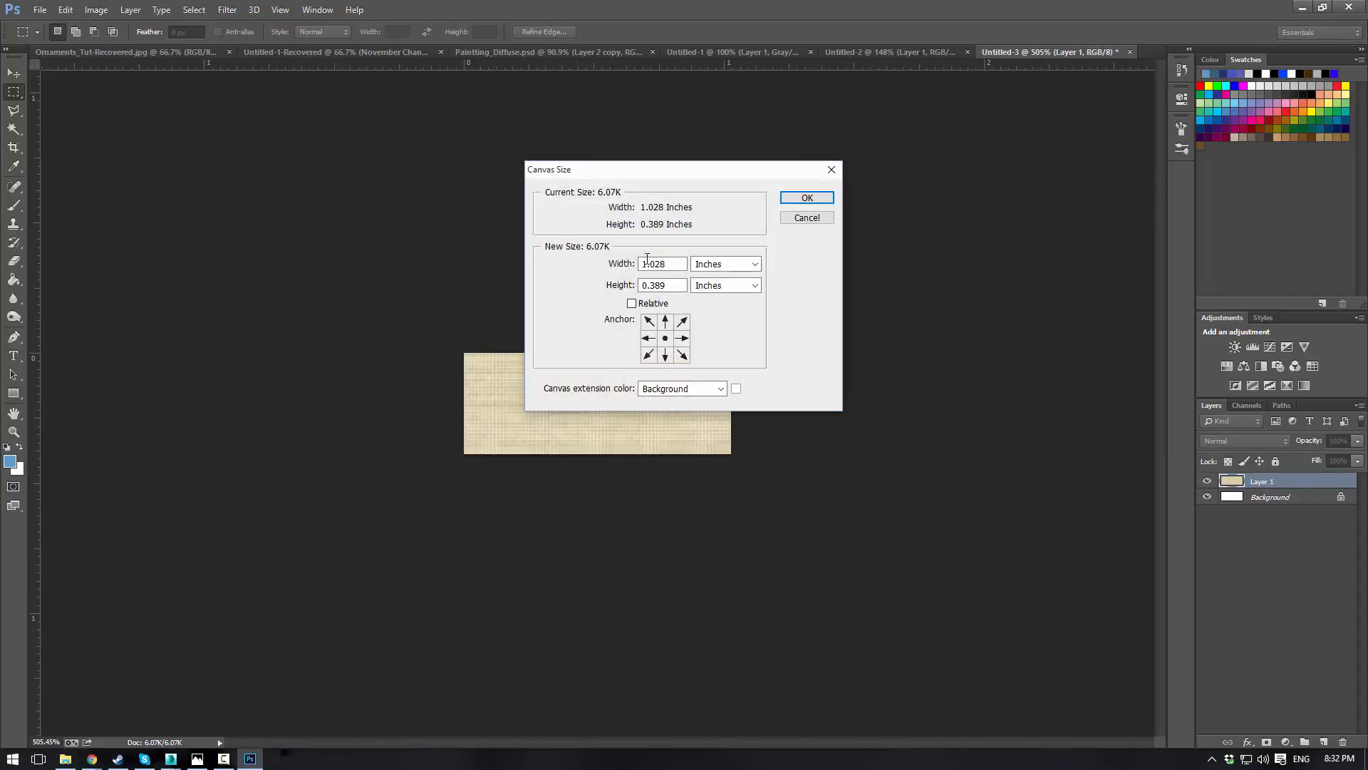
click(725, 264)
click(713, 275)
text(500)
key(Tab)
text(500)
key(Return)
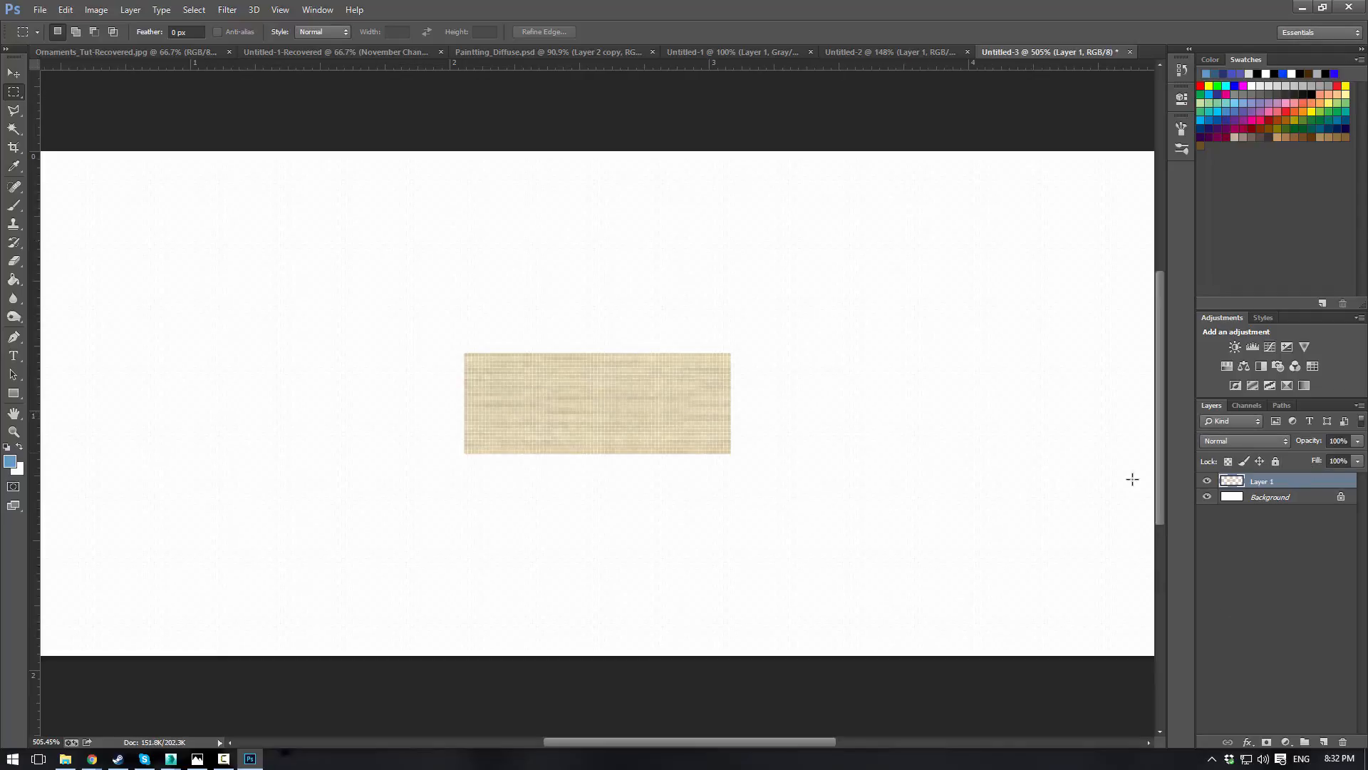
Step: Duplicate the beige strip and stack the copies edge to edge above and below it, filling the canvas height
key(ctrl+shift+alt+n)
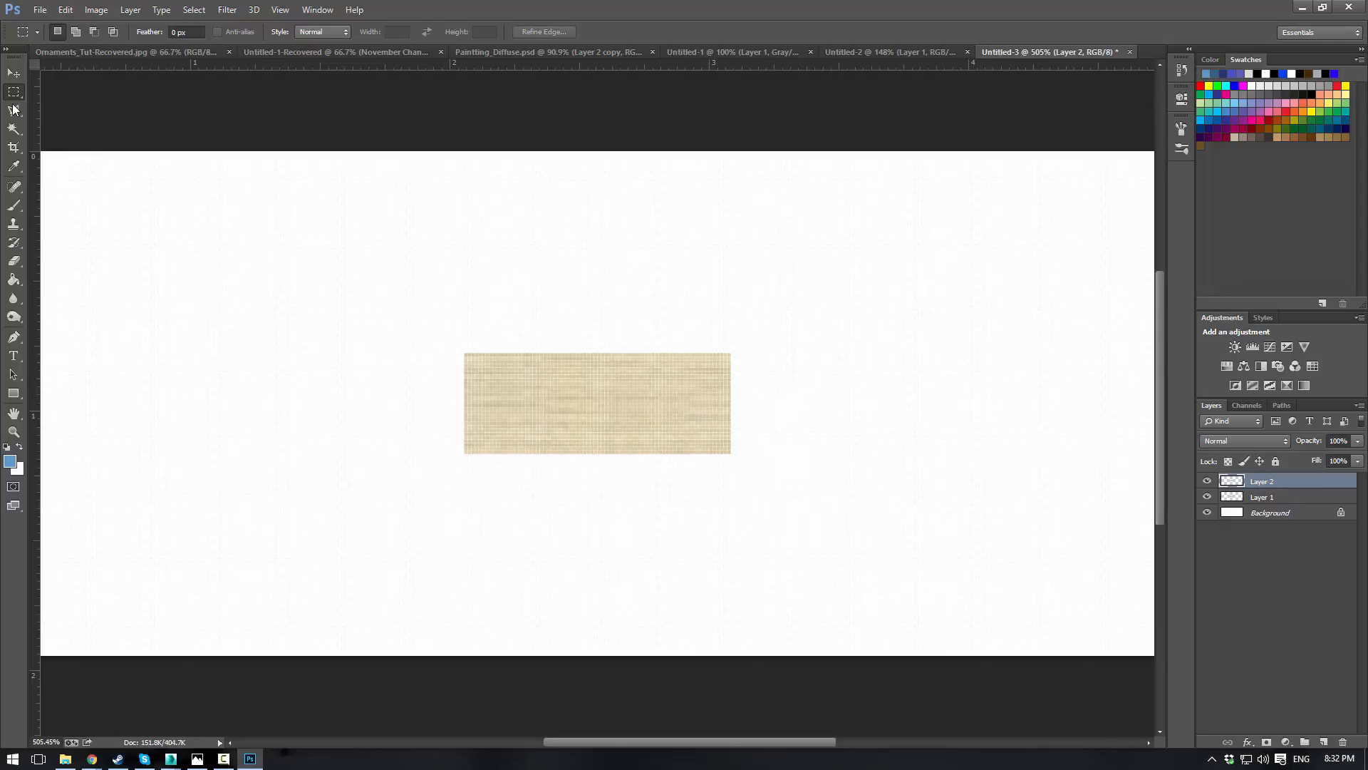
click(20, 77)
alt+drag(510, 391, 506, 288)
key(ctrl+v)
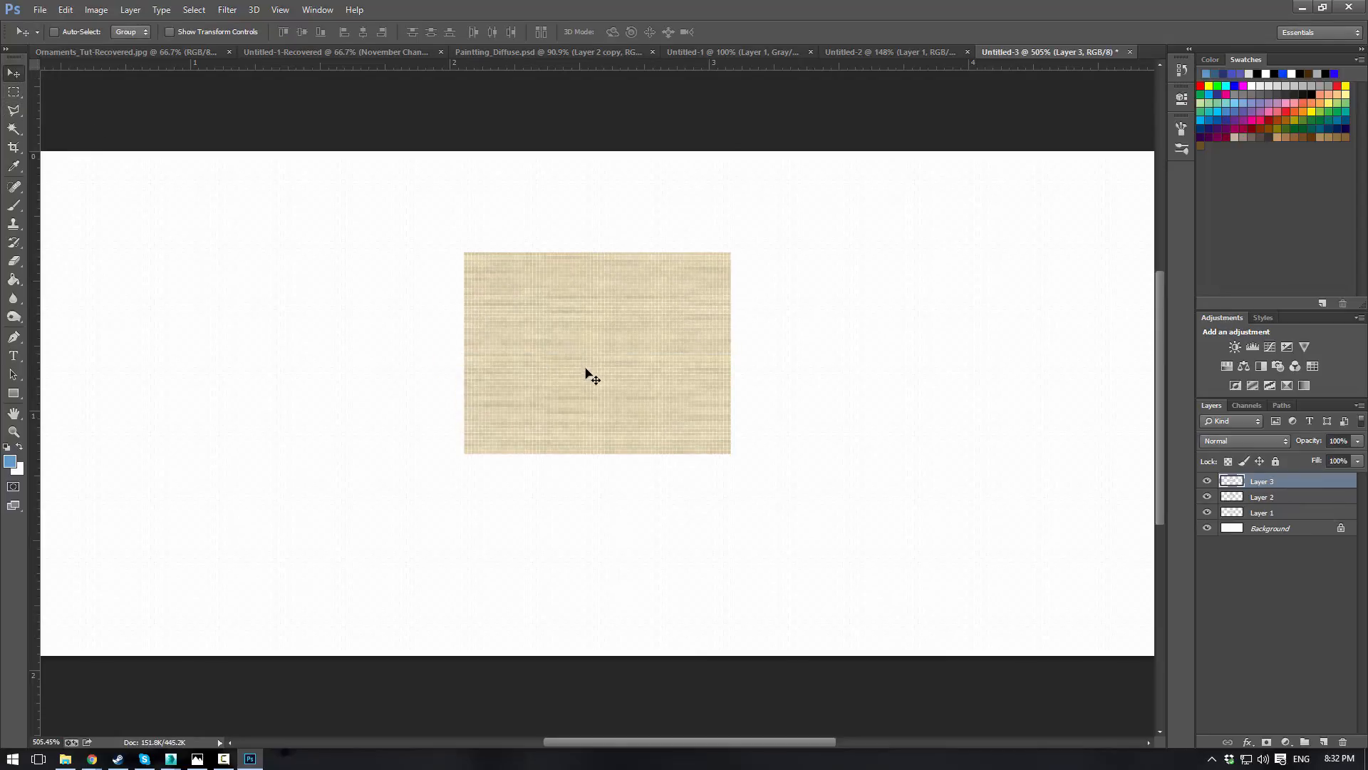
drag(603, 359, 593, 172)
key(ctrl+v)
drag(593, 317, 588, 617)
key(ctrl+v)
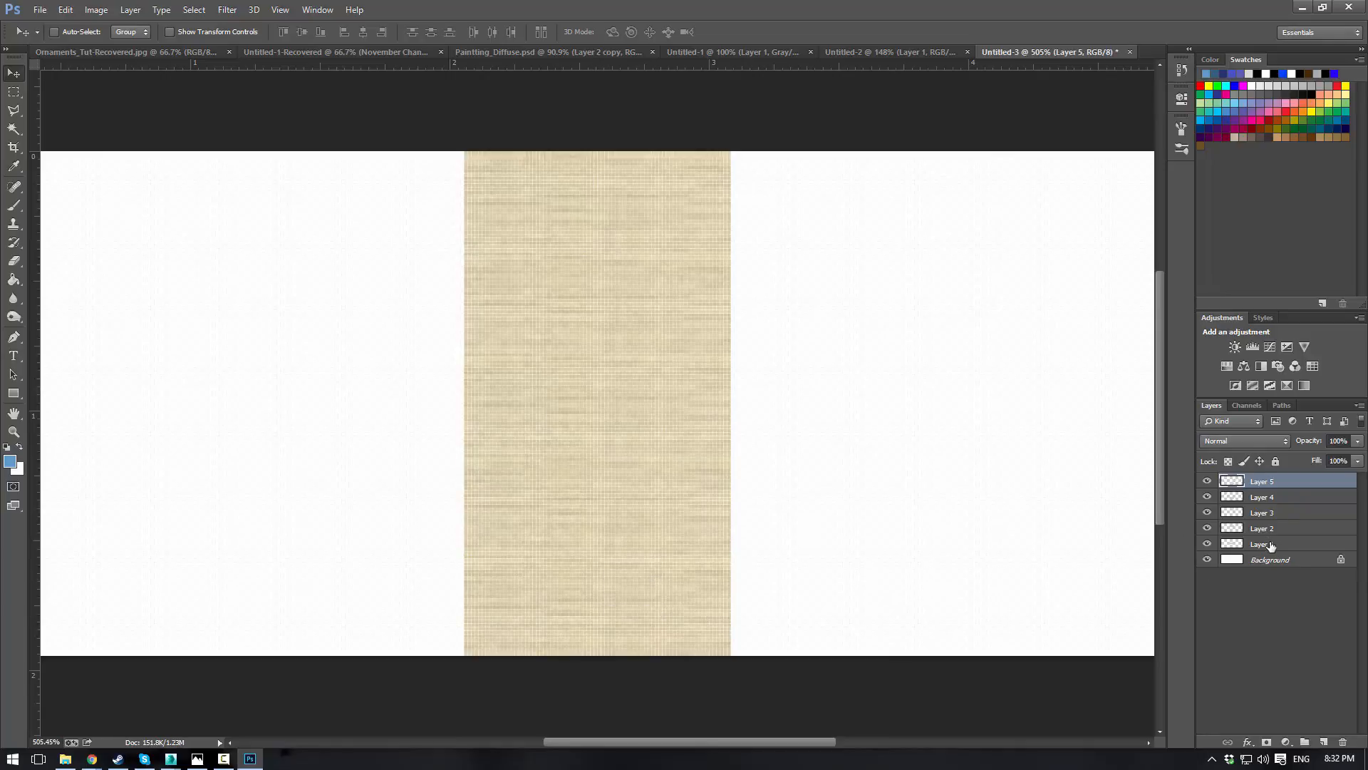
Step: Merge the stacked strip layers, Layer 1 to Layer 5, into one column layer
shift+click(1271, 544)
right_click(1272, 545)
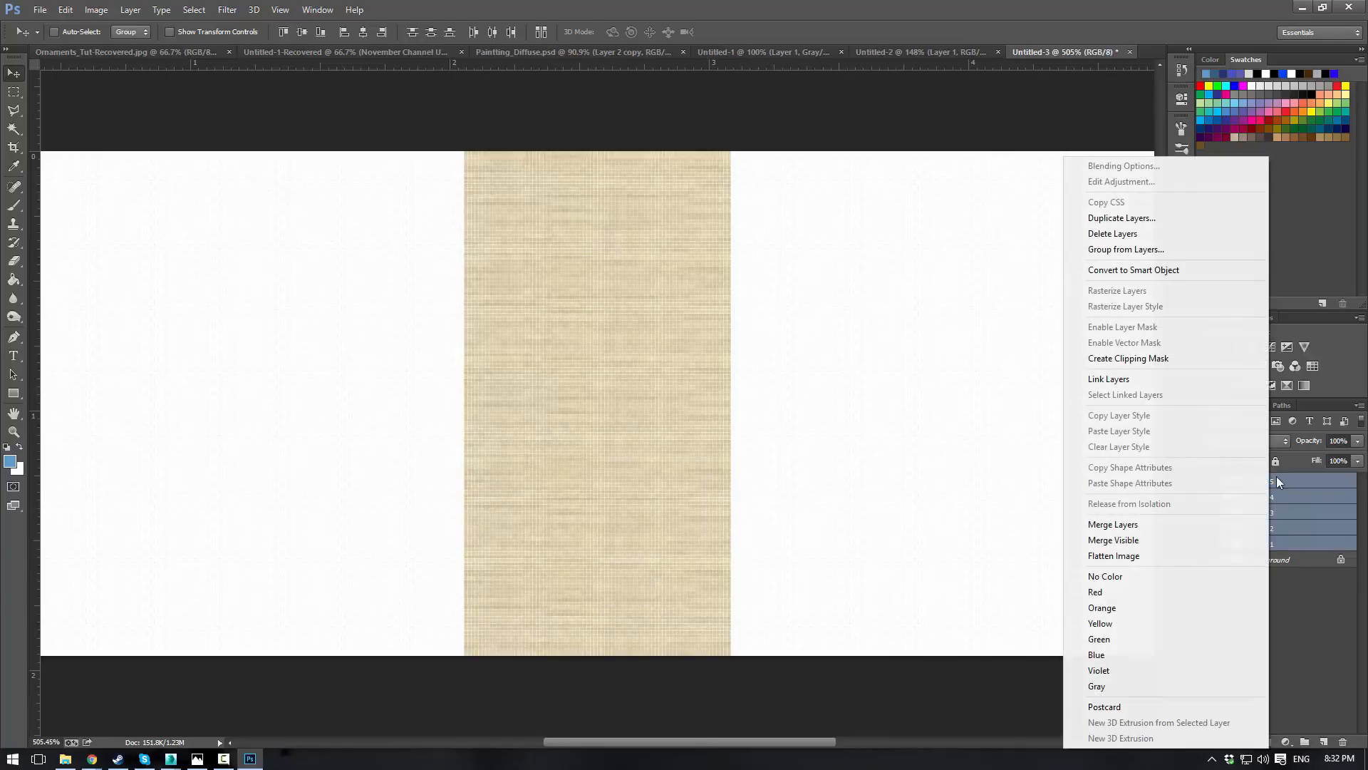
click(1108, 531)
Step: Place two copies of the beige column side by side to its right, covering the canvas up to the right edge
key(ctrl+v)
drag(675, 340, 886, 315)
key(ctrl+v)
drag(791, 357, 1205, 365)
key(ctrl+z)
drag(964, 330, 1188, 342)
scroll(871, 353, down, 1)
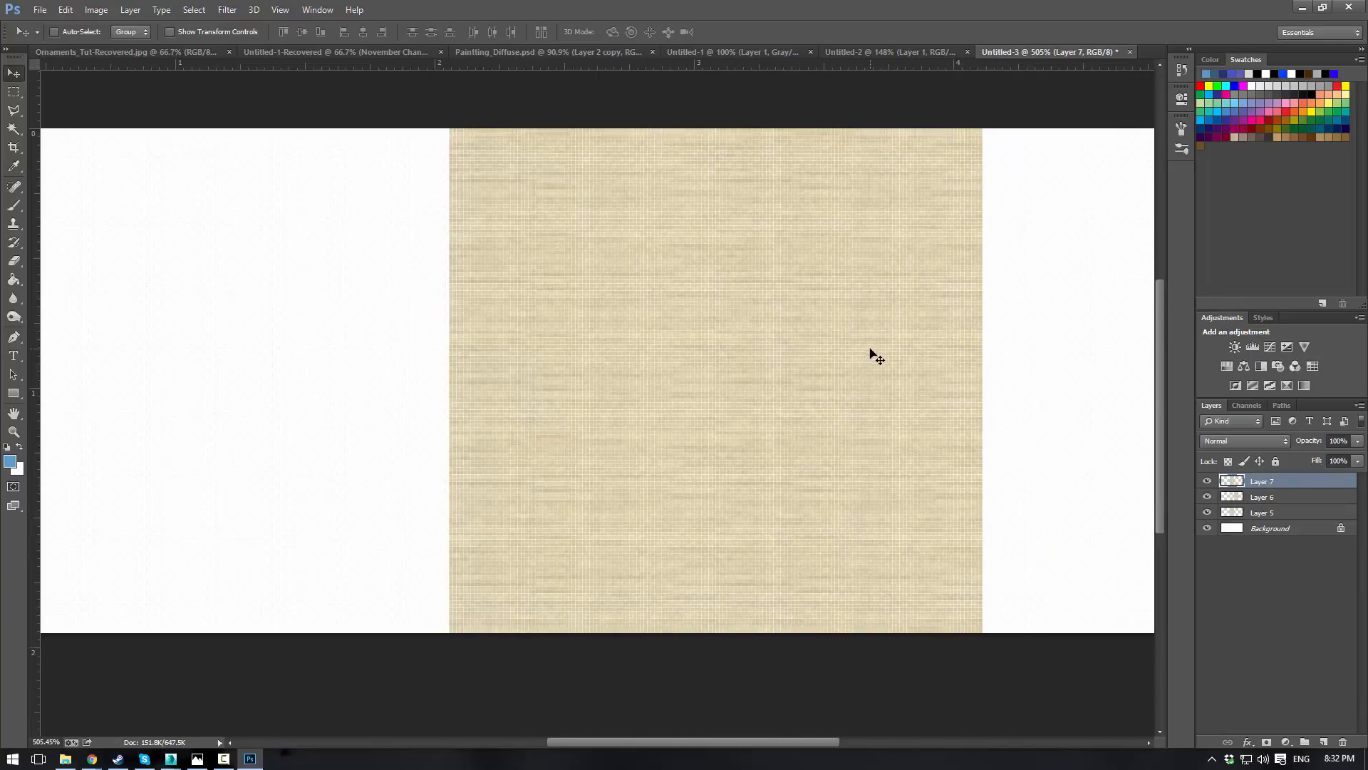
alt+scroll(946, 367, down, 2)
drag(748, 369, 1121, 358)
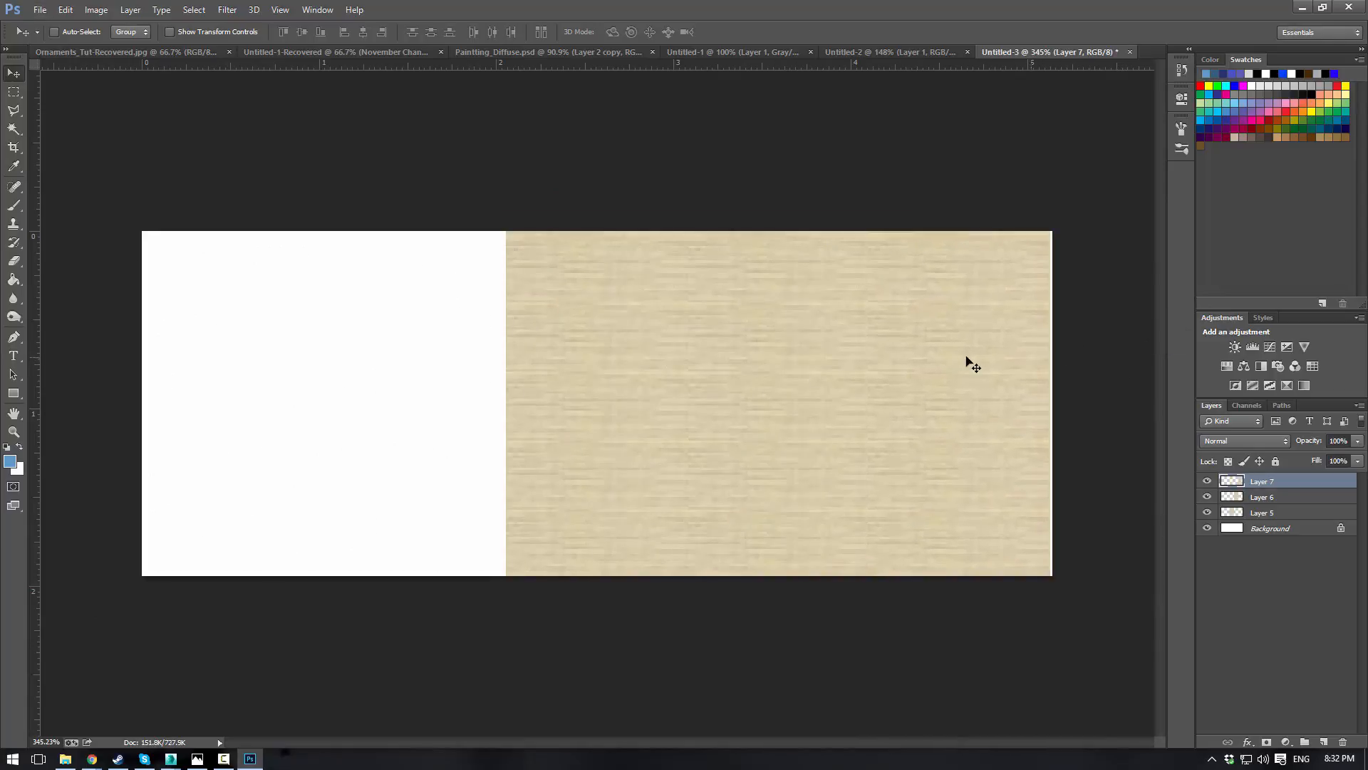
mouse_move(966, 360)
mouse_down()
mouse_move(764, 373)
mouse_move(1026, 370)
mouse_move(977, 367)
mouse_up()
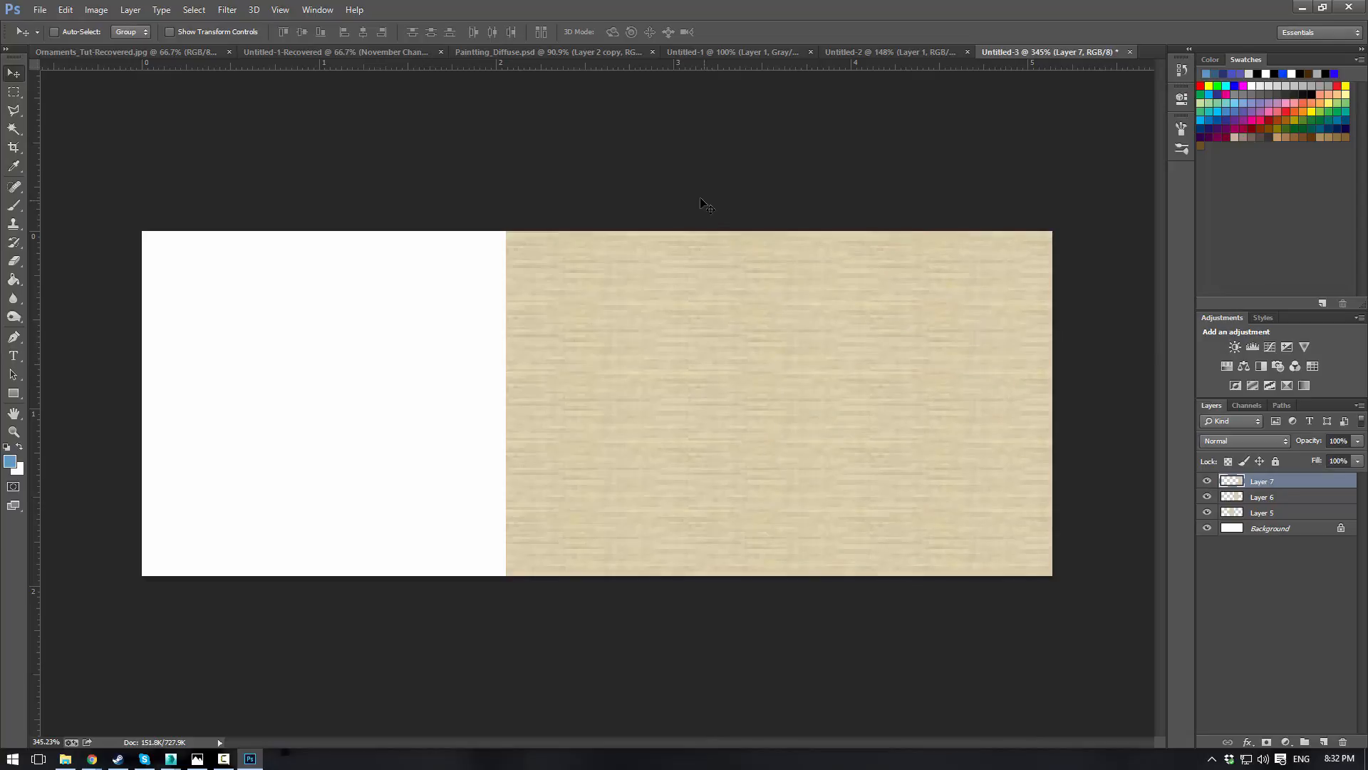
Step: Crop the canvas to a square inside the beige fabric area, excluding the white part
click(14, 147)
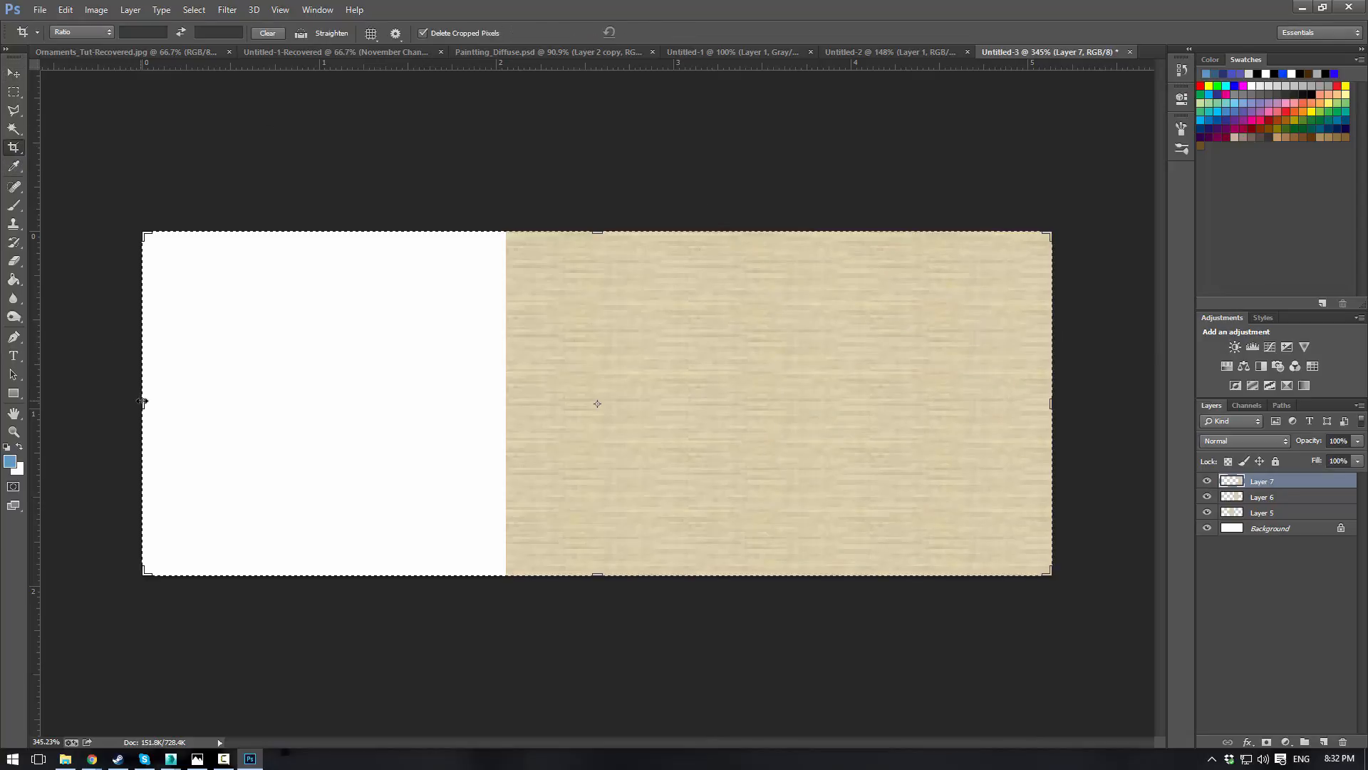
drag(142, 401, 326, 401)
drag(862, 414, 767, 381)
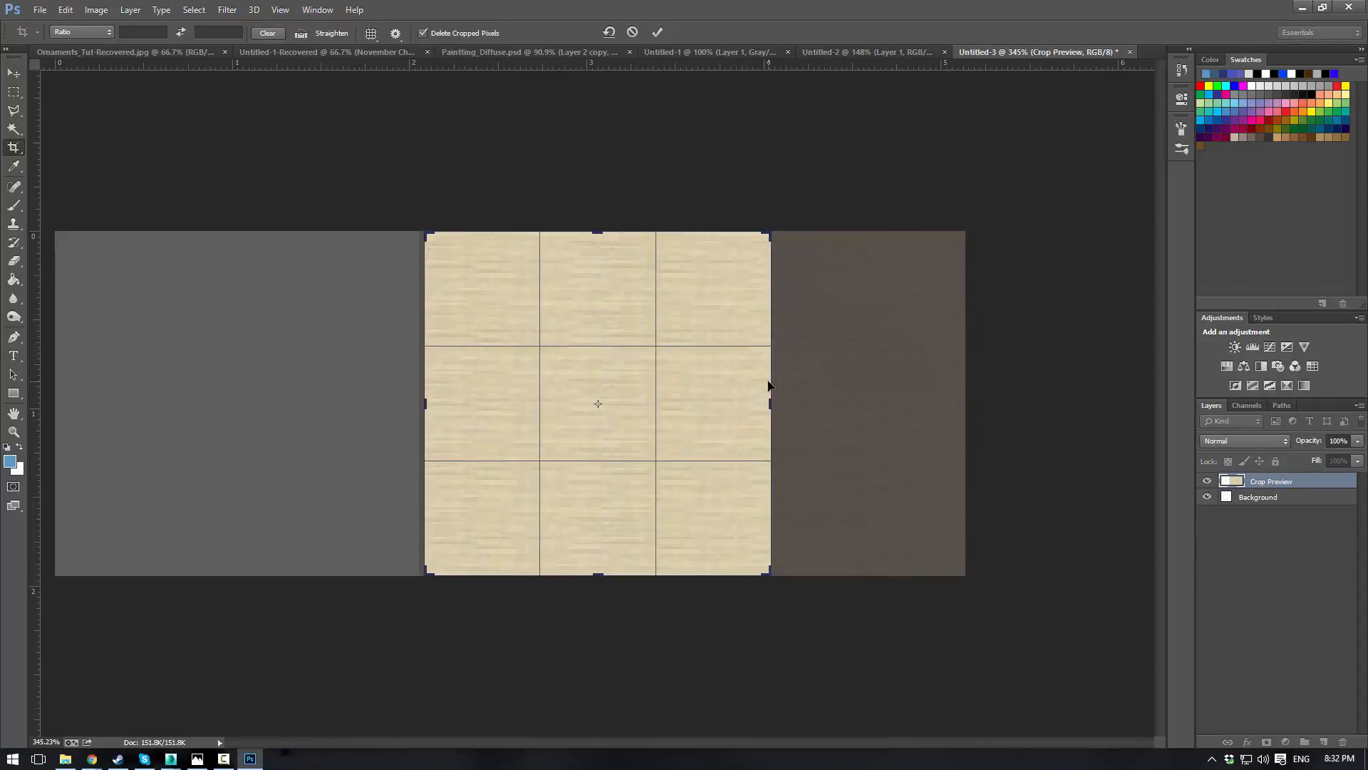
key(Return)
Step: Save the beige fabric image as a JPEG named pillowSide_Diffuse in the Cruise Cabin Textures folder, at maximum quality
click(39, 10)
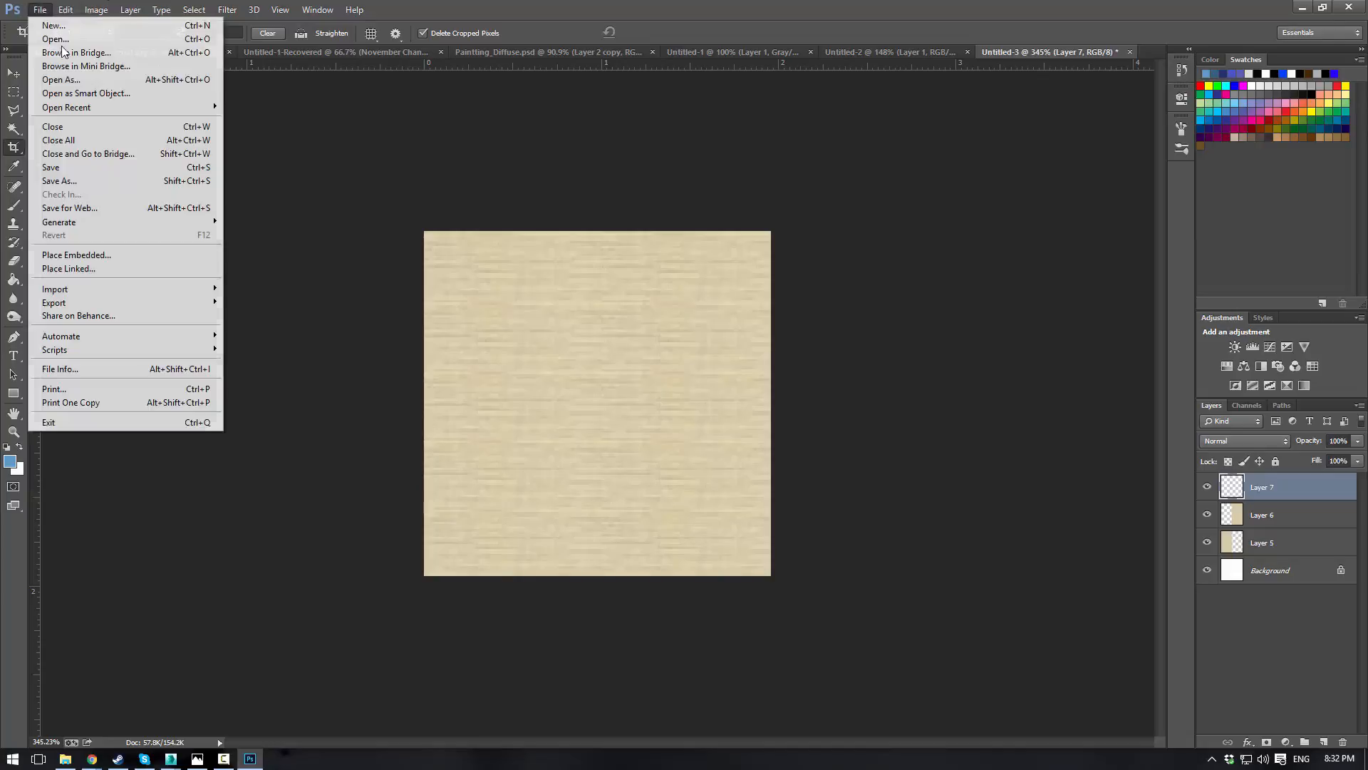
click(60, 180)
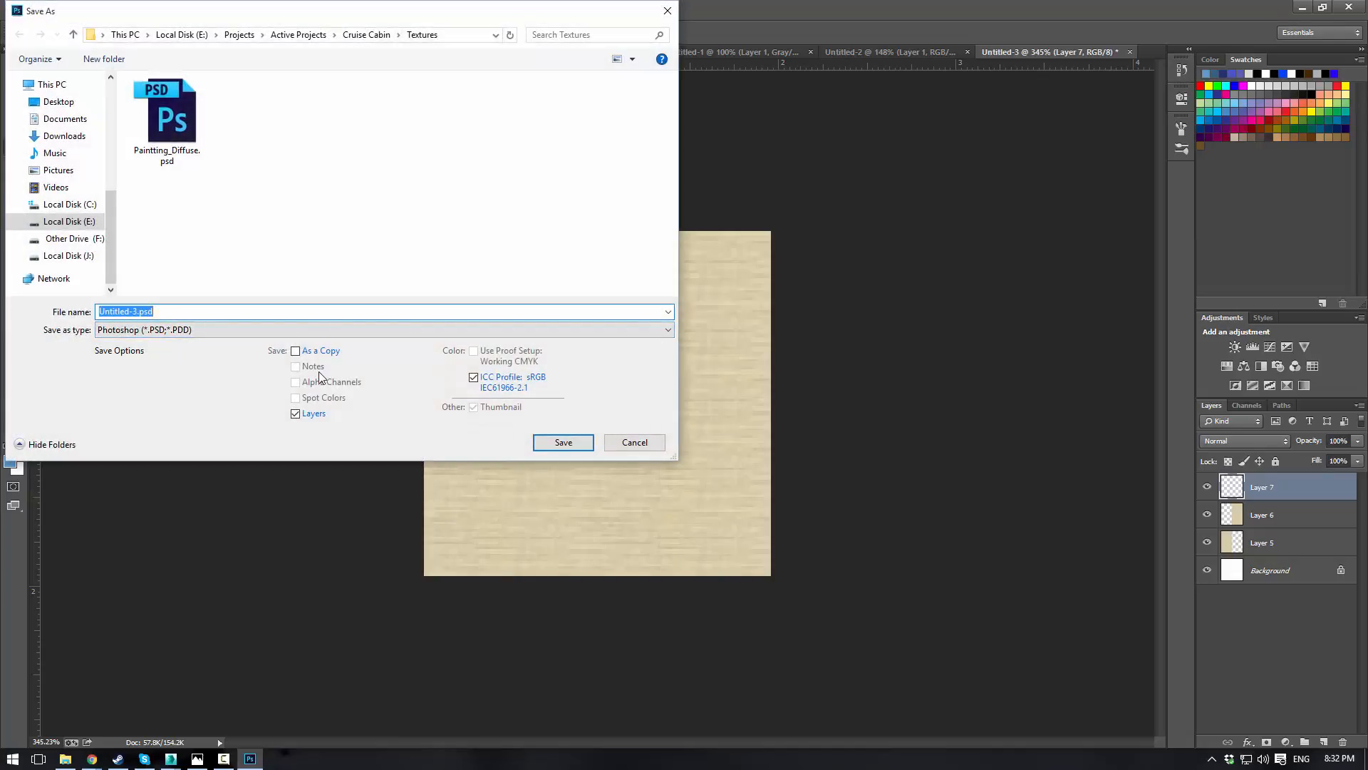
click(271, 330)
click(194, 442)
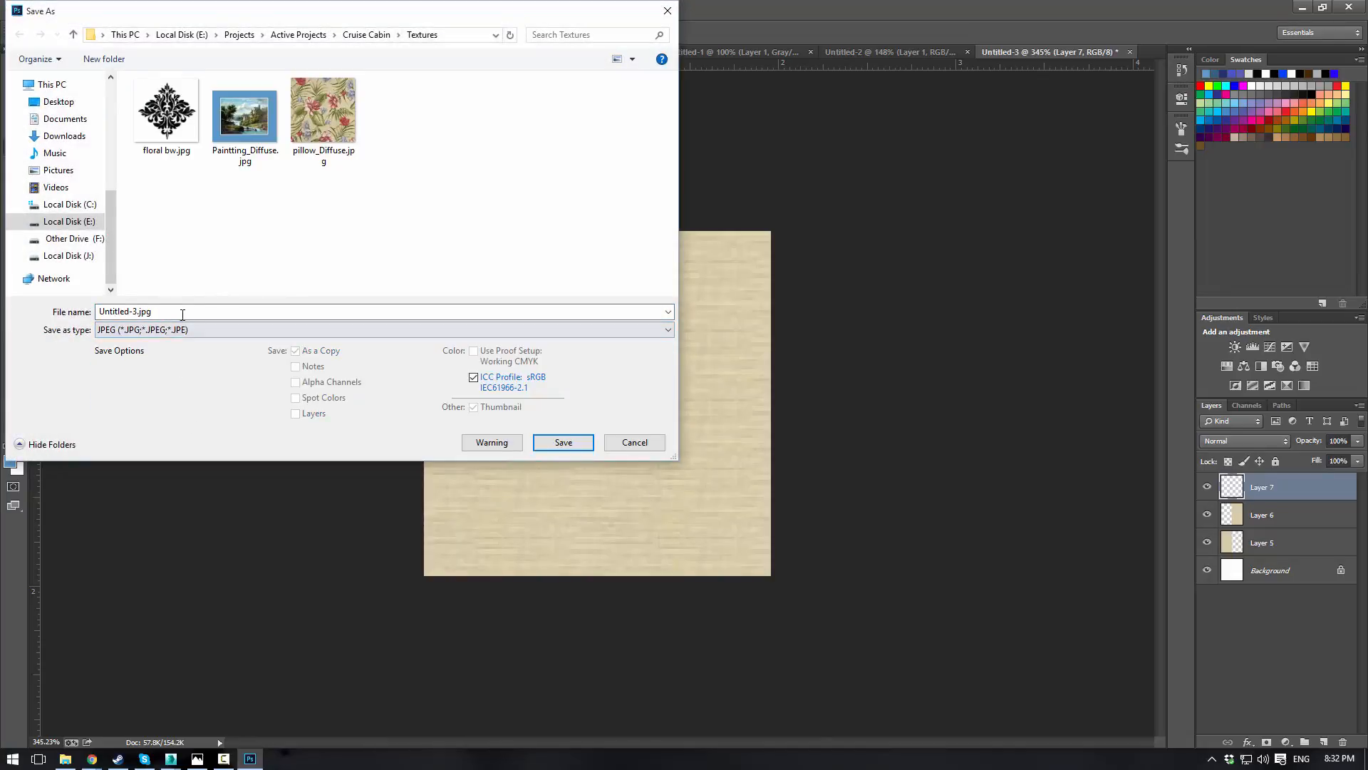
text(pillow)
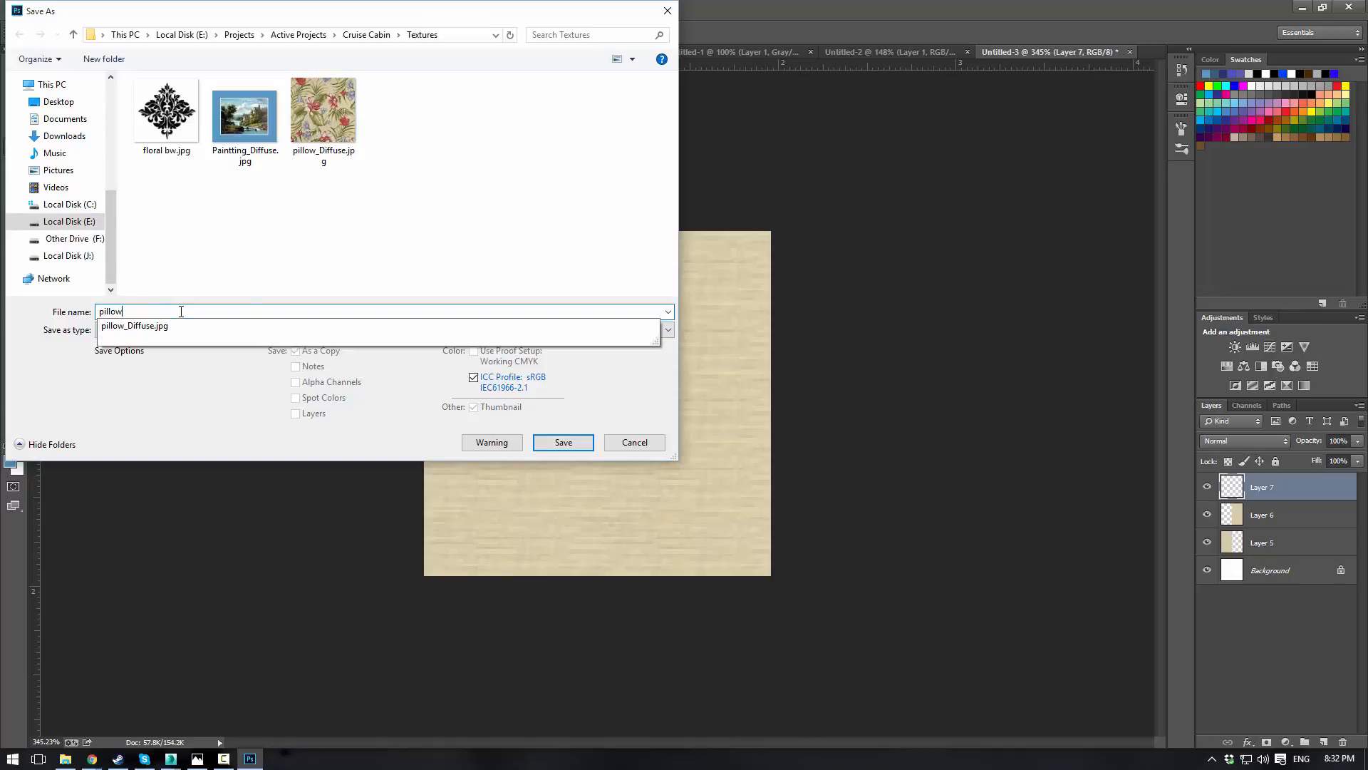
text(si)
key(BackSpace)
key(BackSpace)
text(Side_Diffuse)
key(Return)
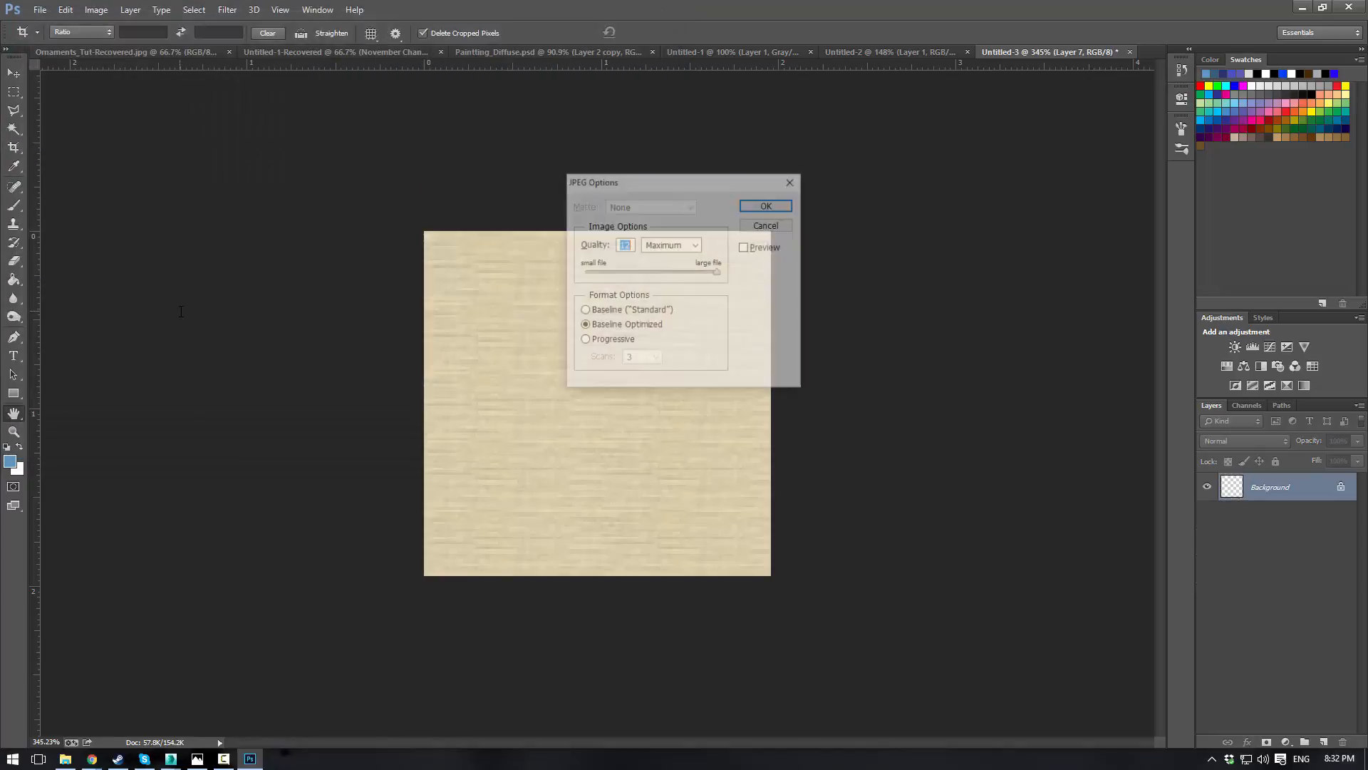
click(767, 207)
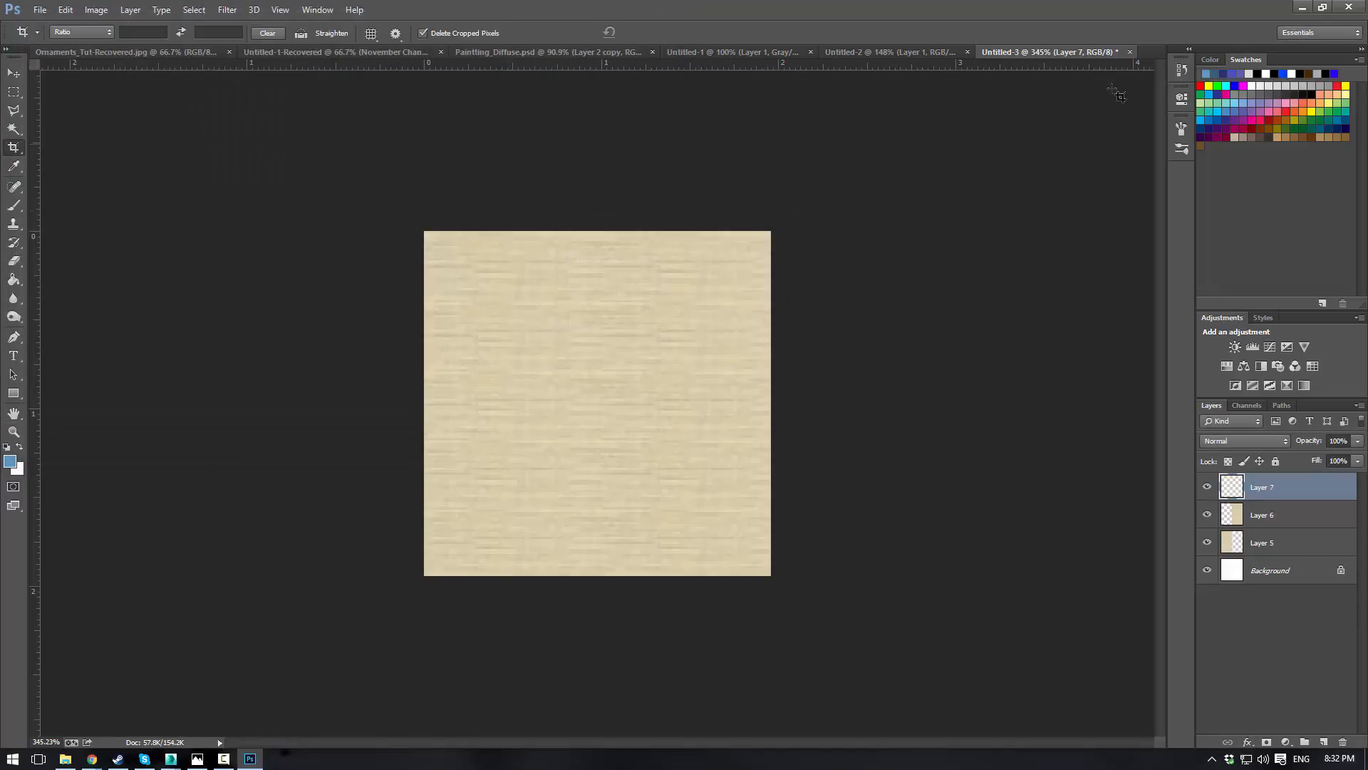
Step: Switch to Chrome and search Google Images for "fabric texture"
key(alt+Tab)
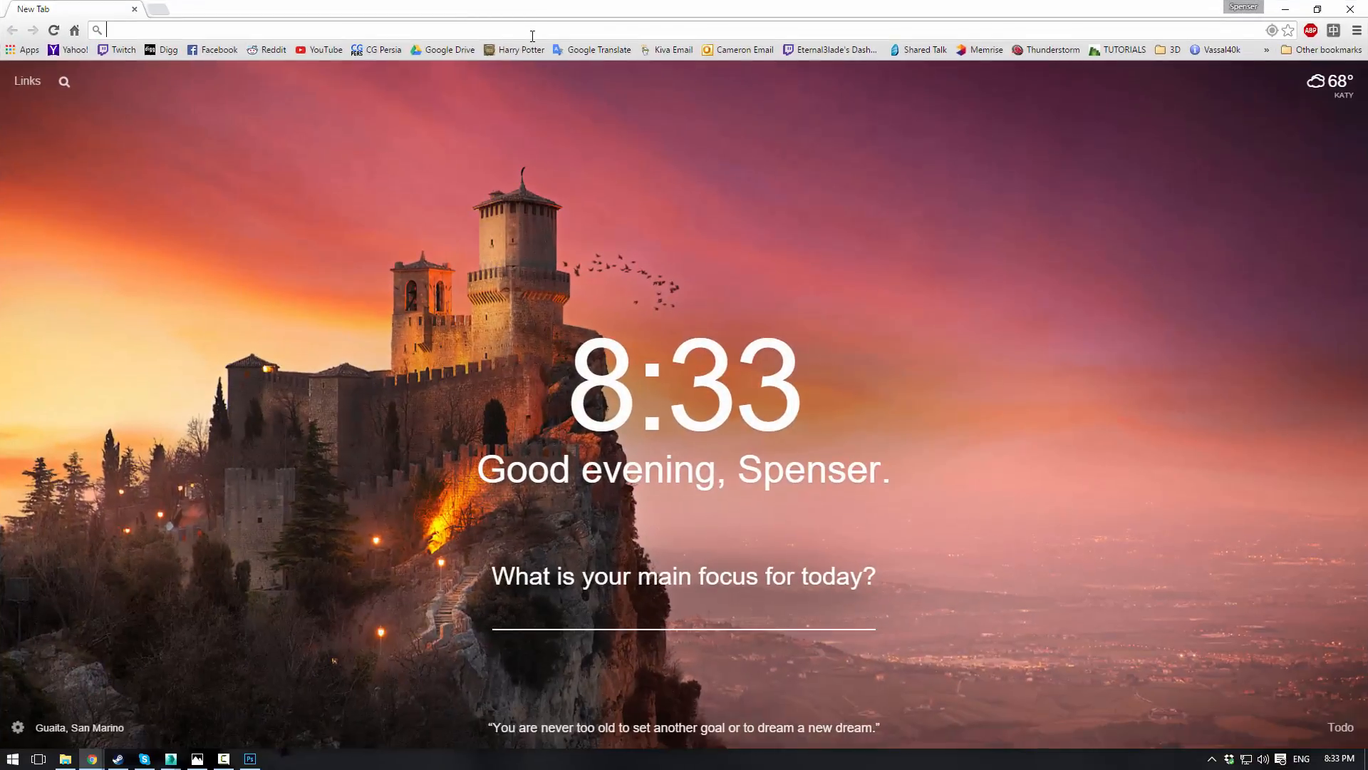
text(fabric textu)
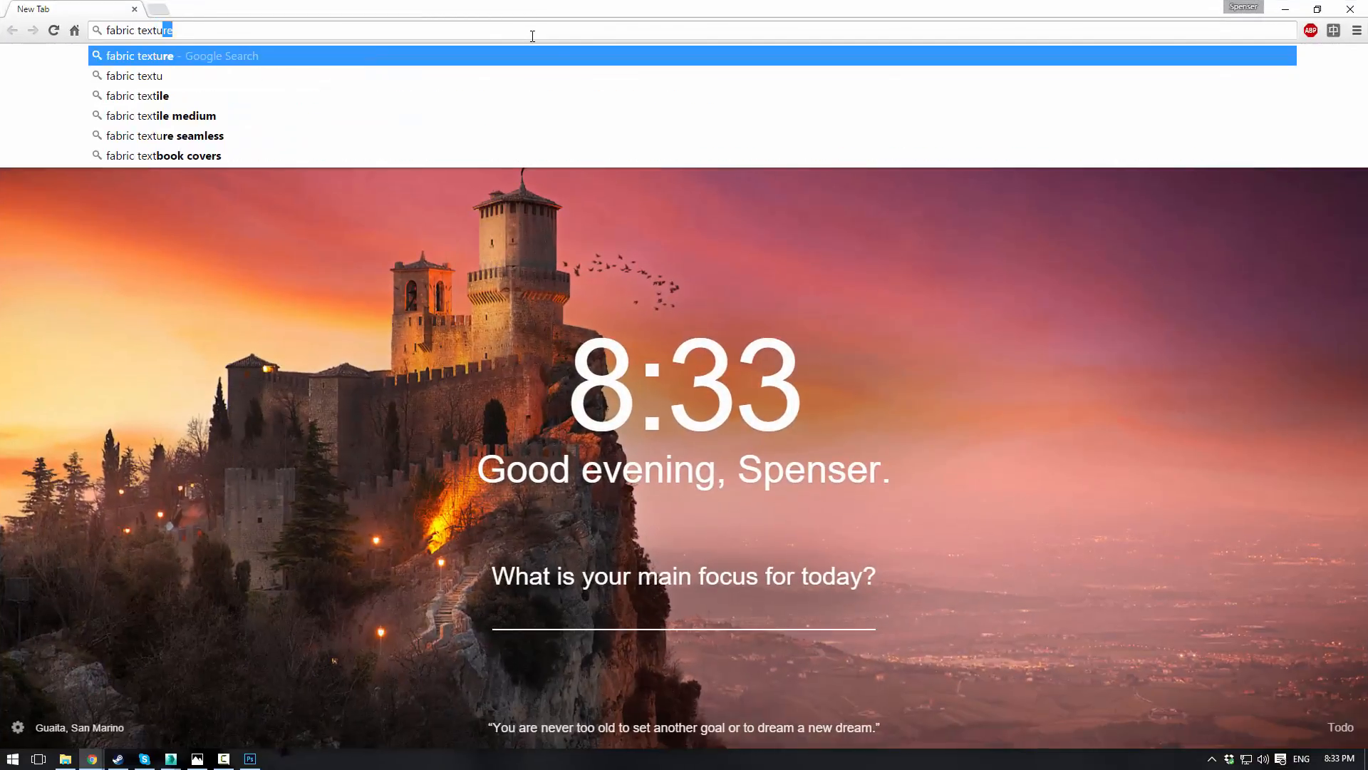
key(Return)
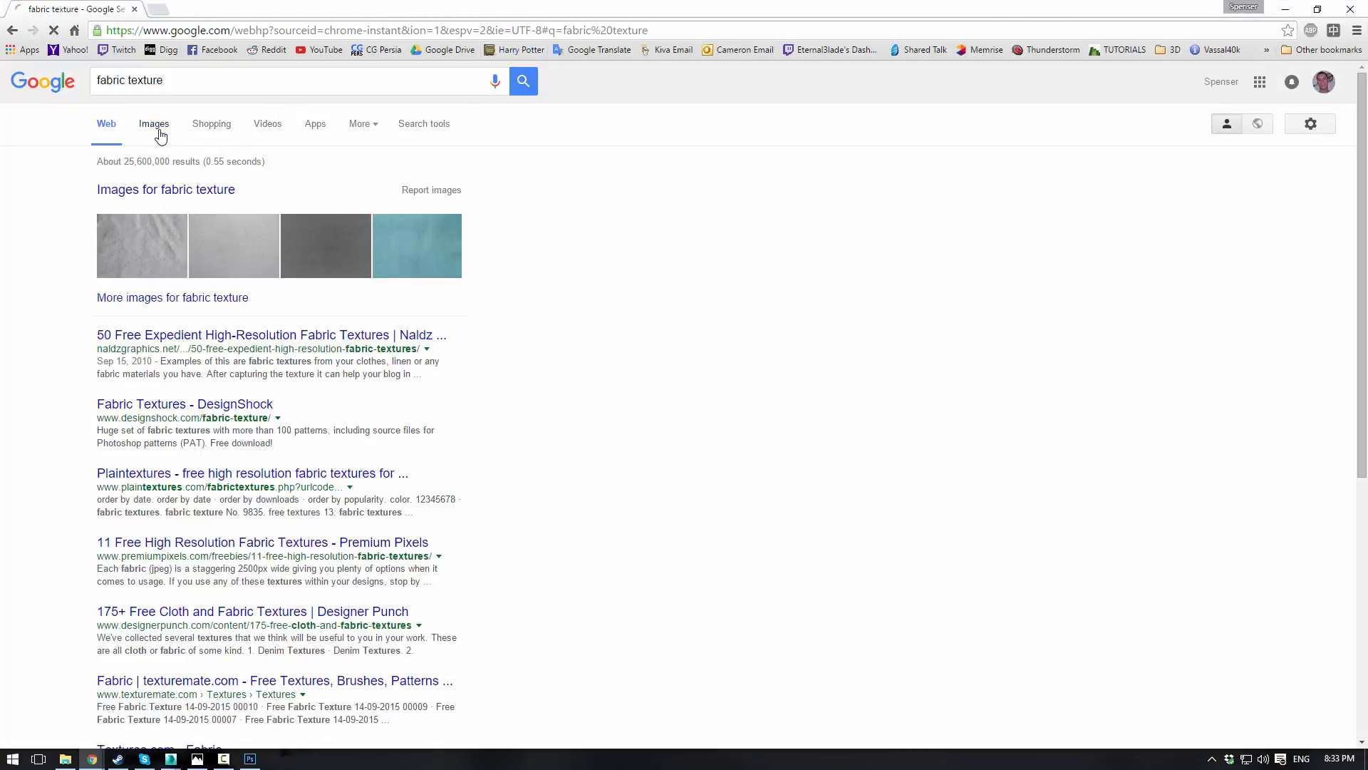
click(161, 135)
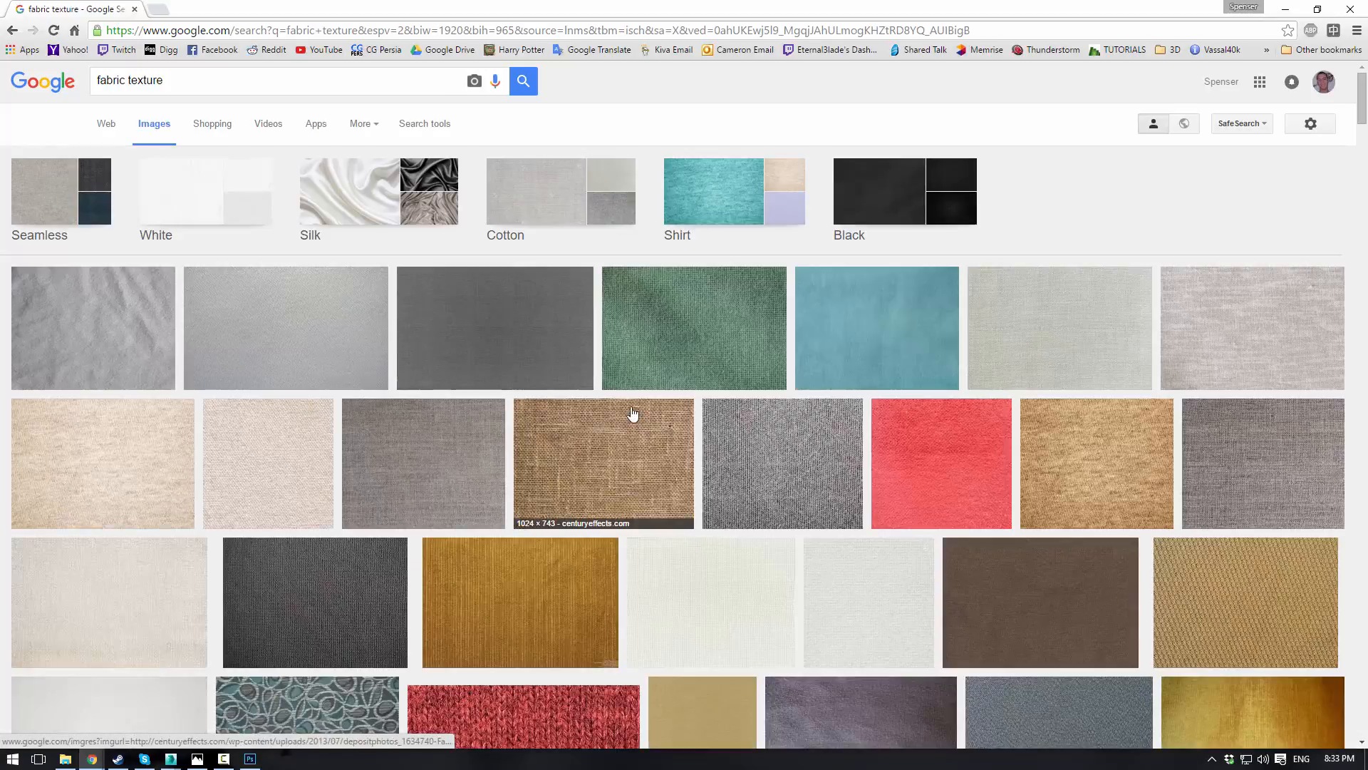
Step: Open the light grey fabric texture from naldzgraphics.net at full size and return to the image results
click(302, 335)
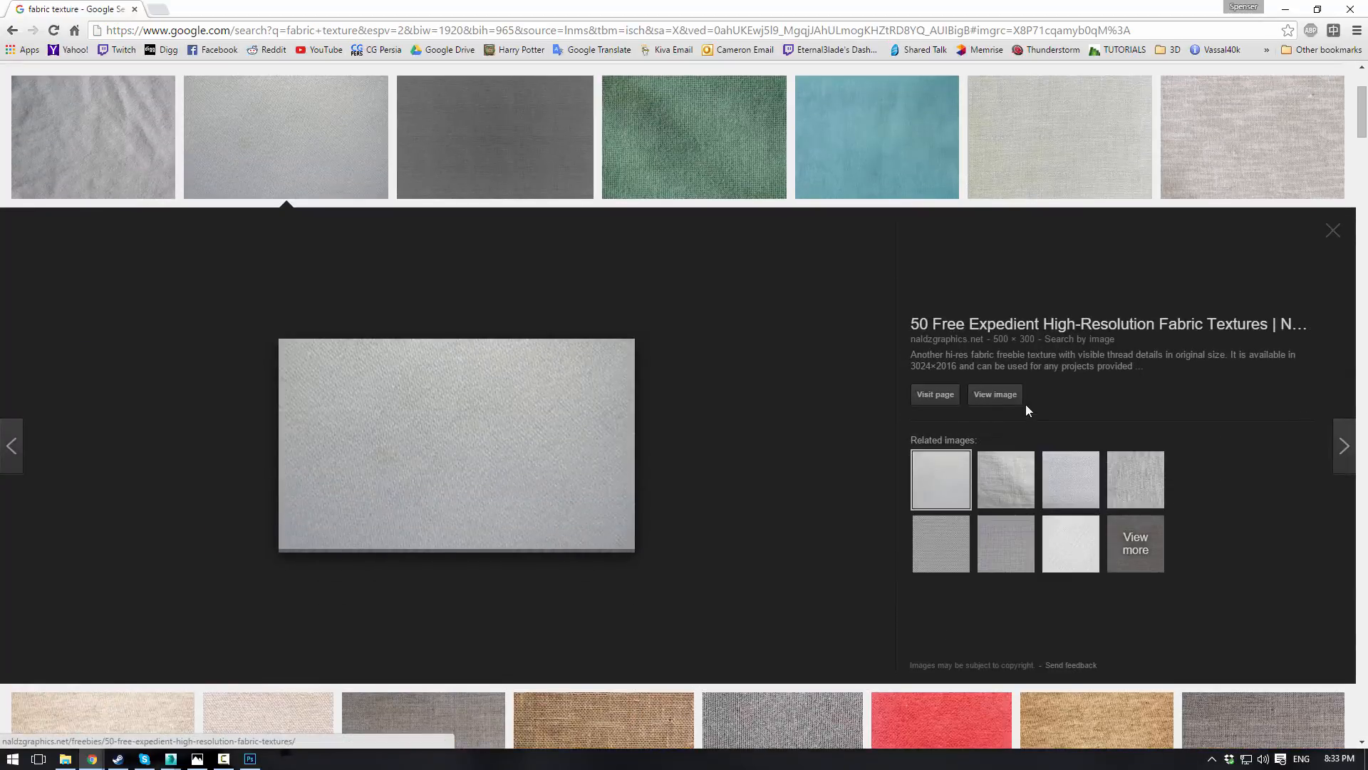
click(996, 395)
right_click(215, 157)
click(266, 188)
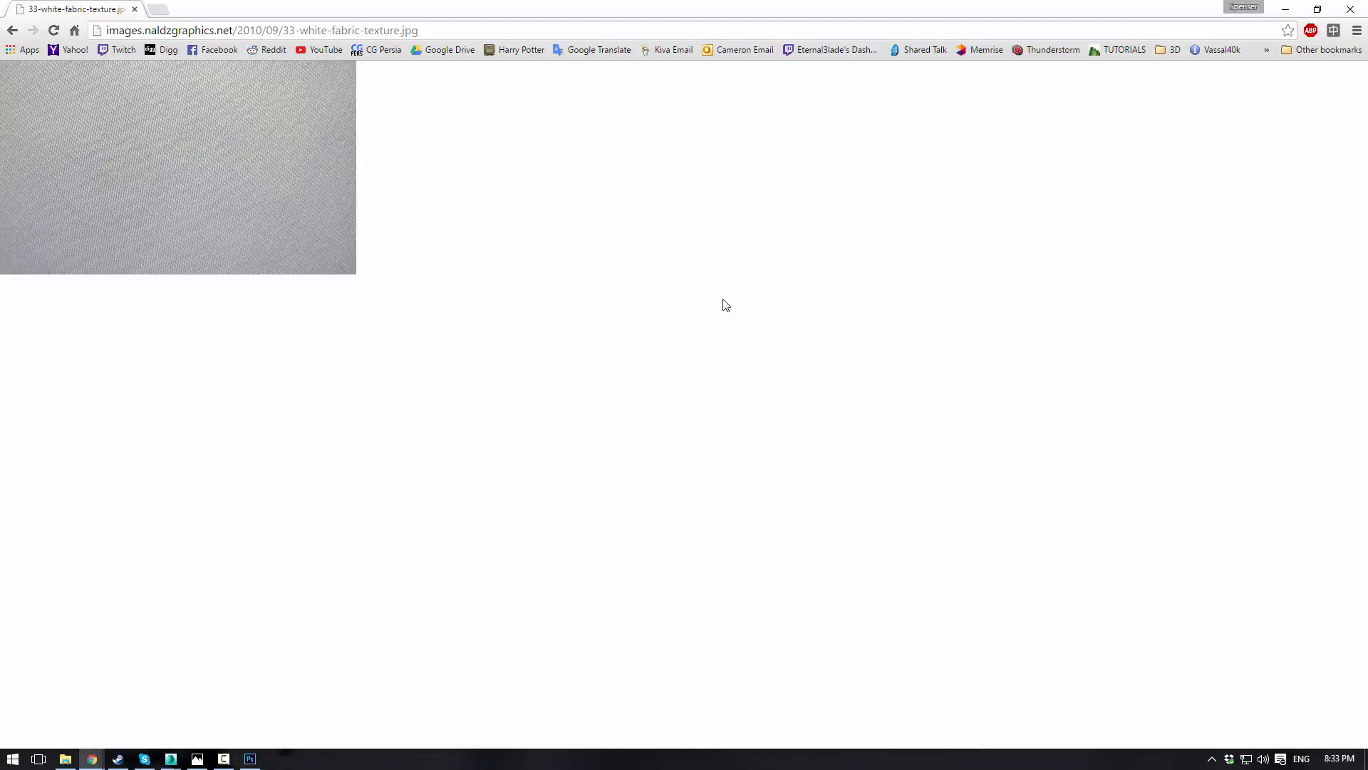
key(alt+Left)
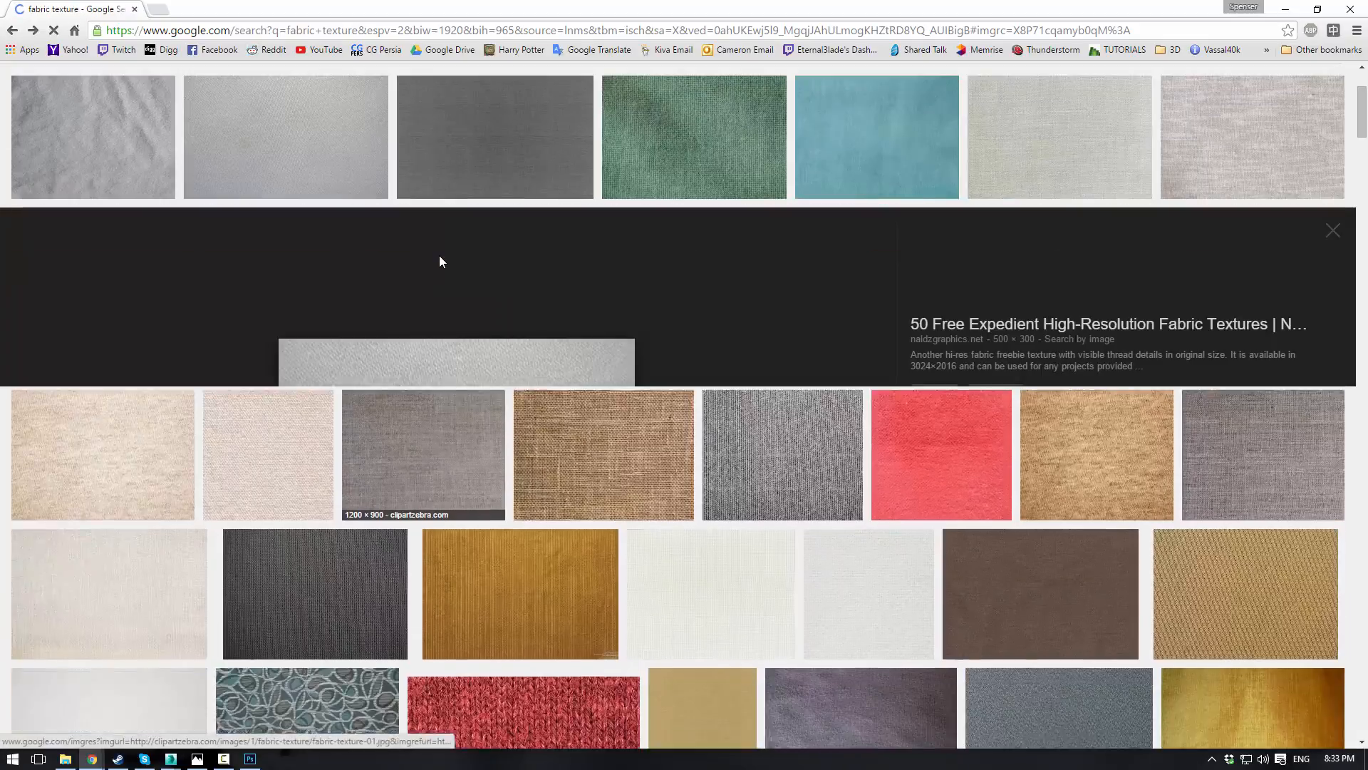
Step: Browse the fabric results, preview the off-white weave, and open the grey woven Emerald-Stock texture from DeviantArt at full size
scroll(495, 272, down, 8)
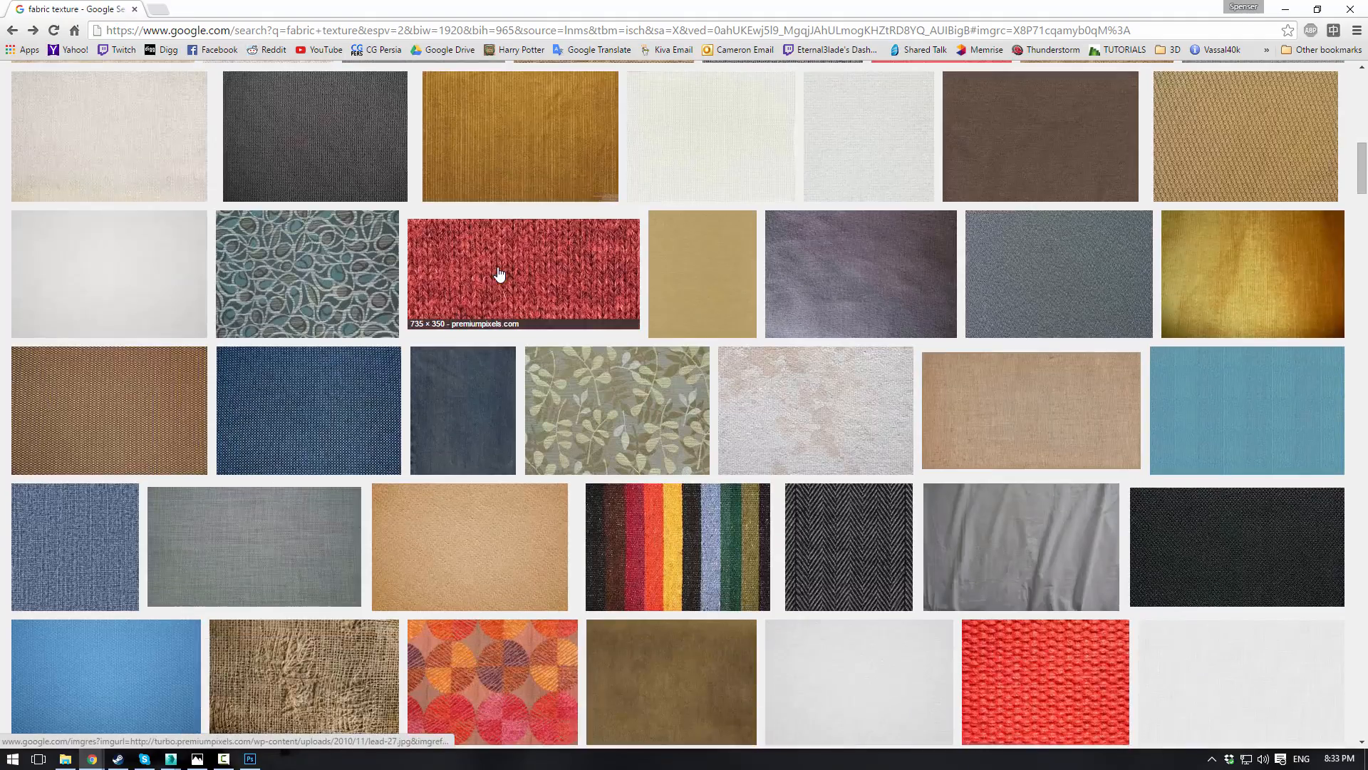
click(142, 135)
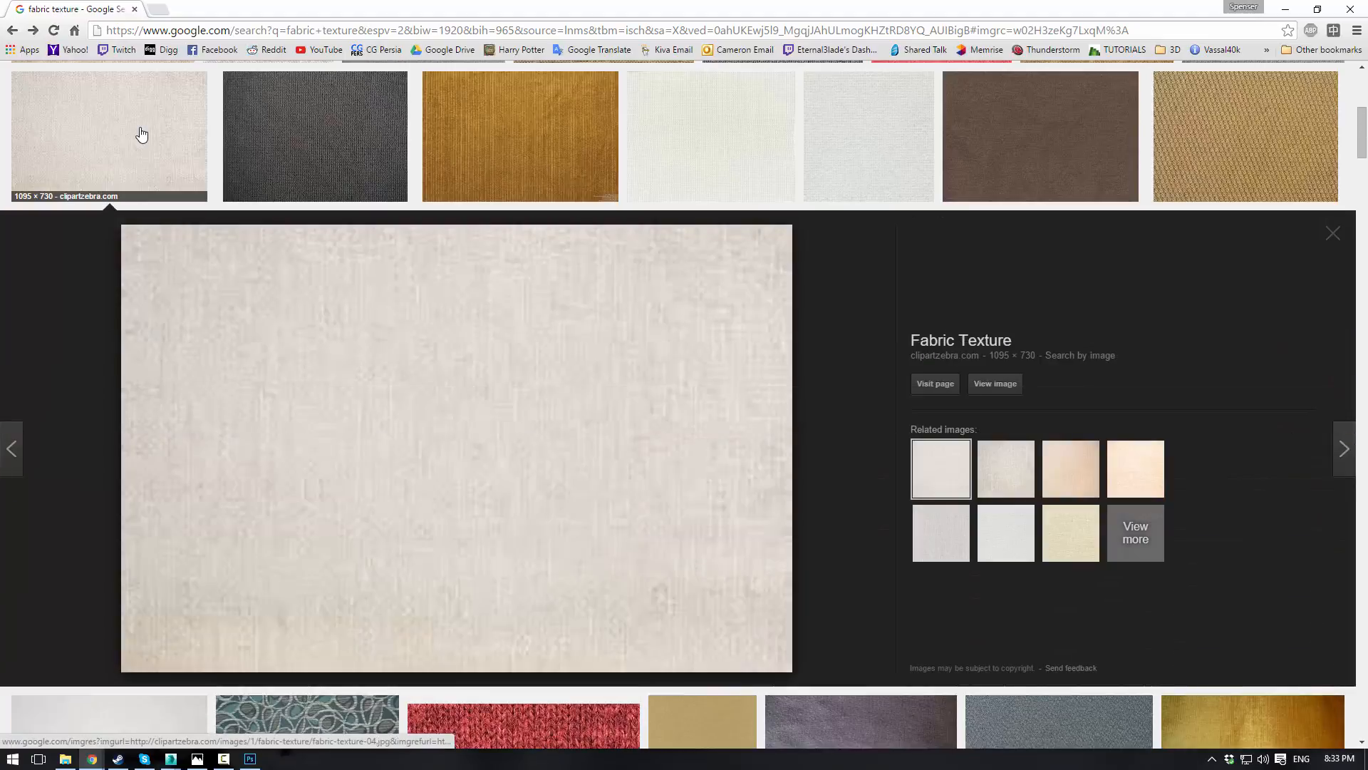
scroll(297, 238, down, 9)
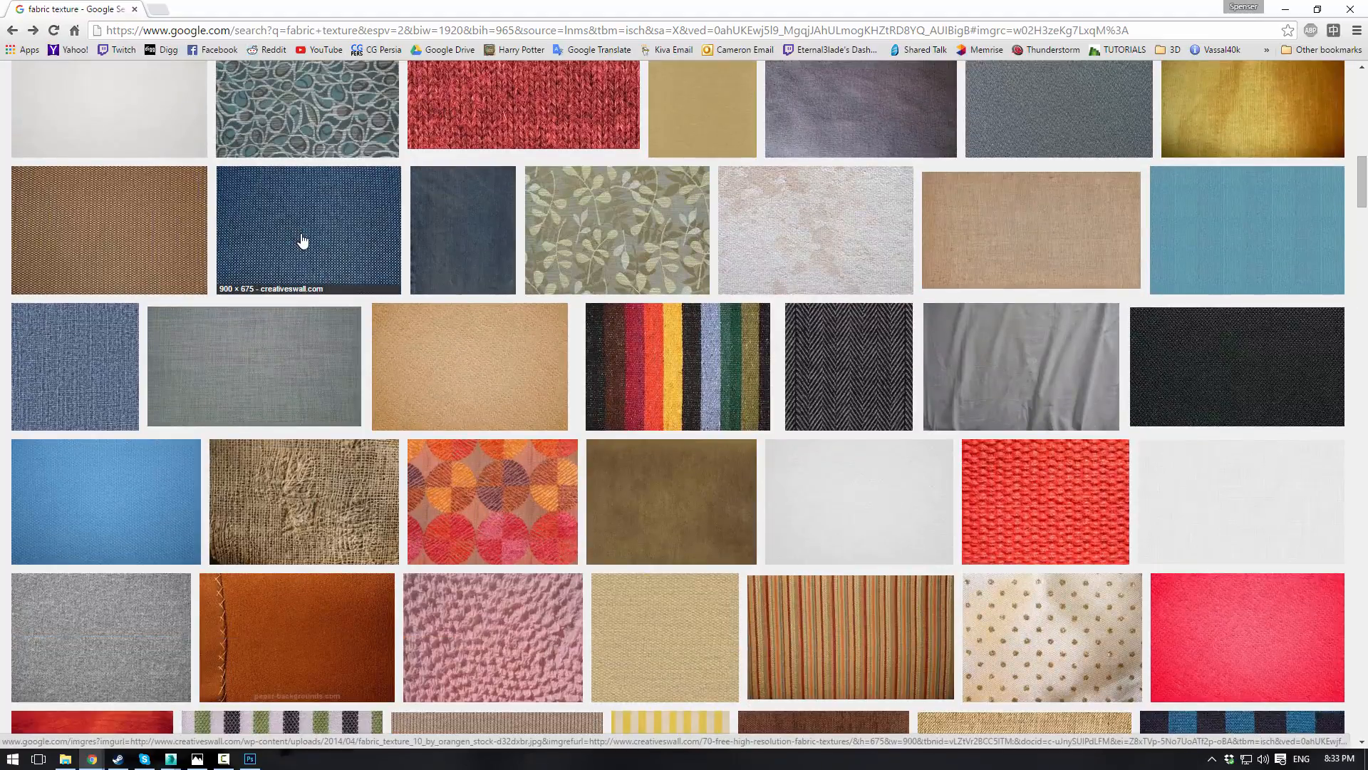
click(263, 365)
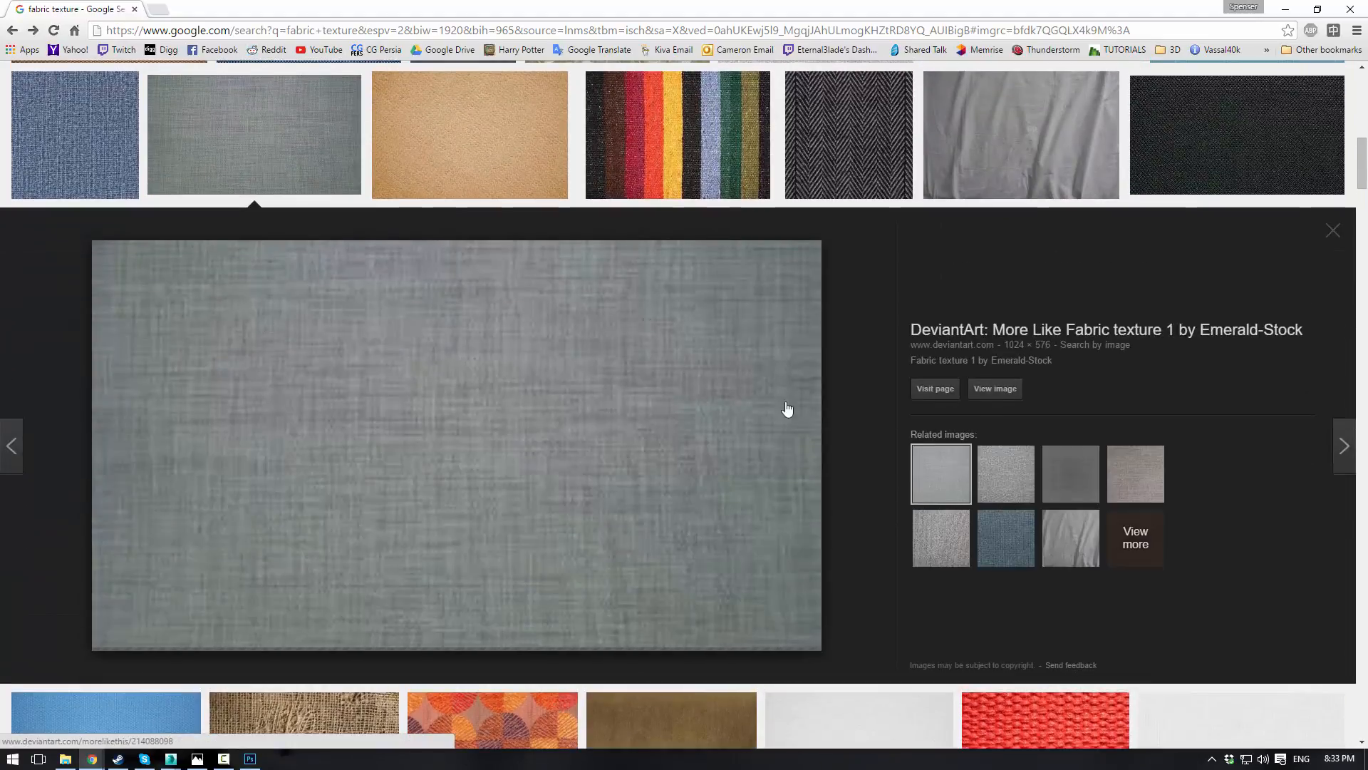
click(995, 389)
Step: Save the grey woven texture as a JPEG named fabric_bump in the Cruise Cabin project's Textures folder
right_click(483, 251)
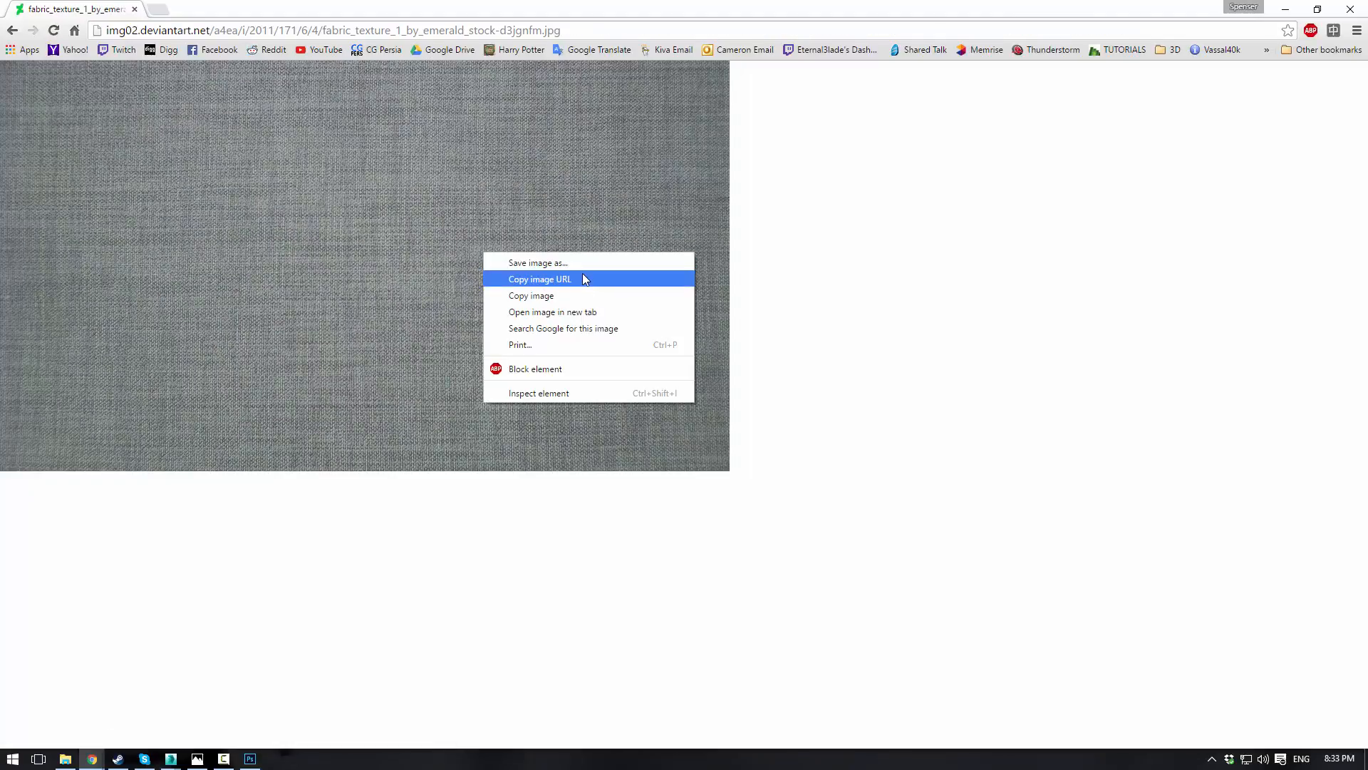
click(583, 266)
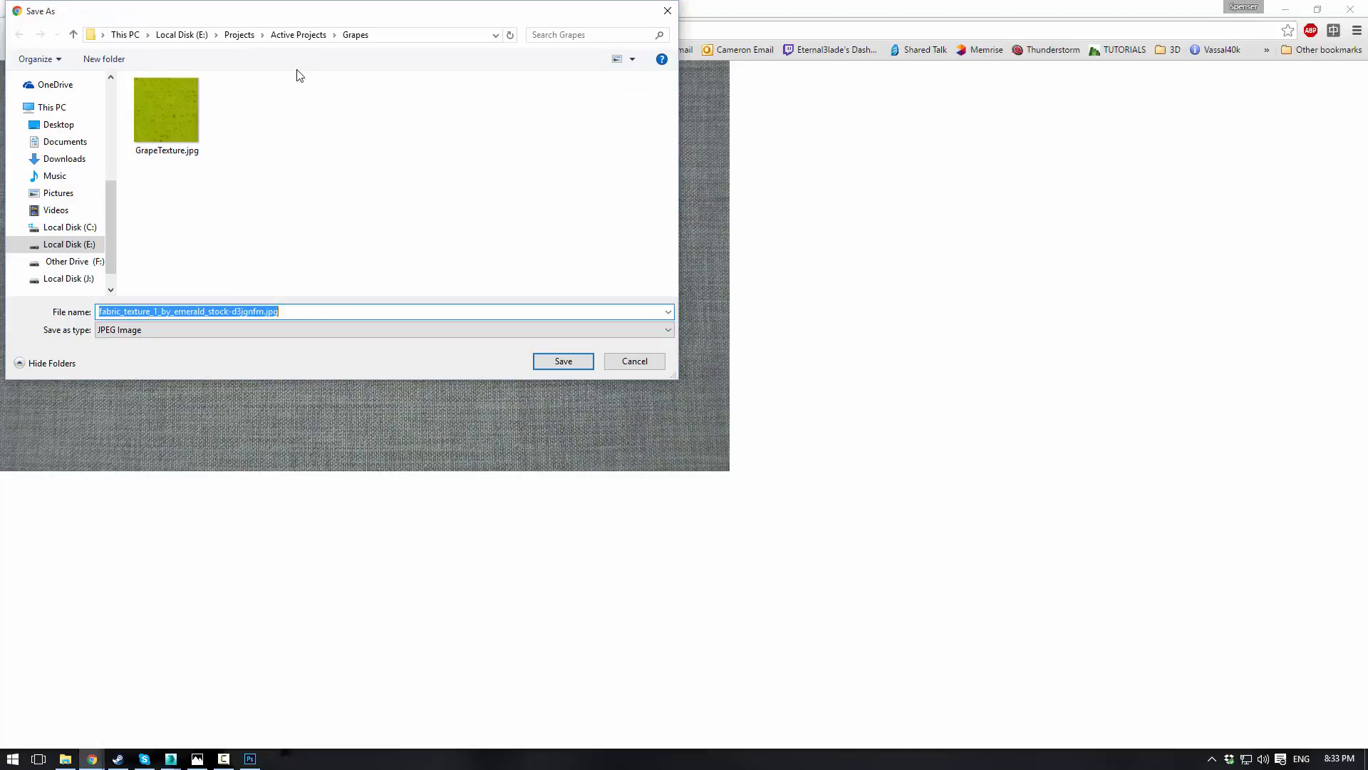
click(299, 35)
click(178, 214)
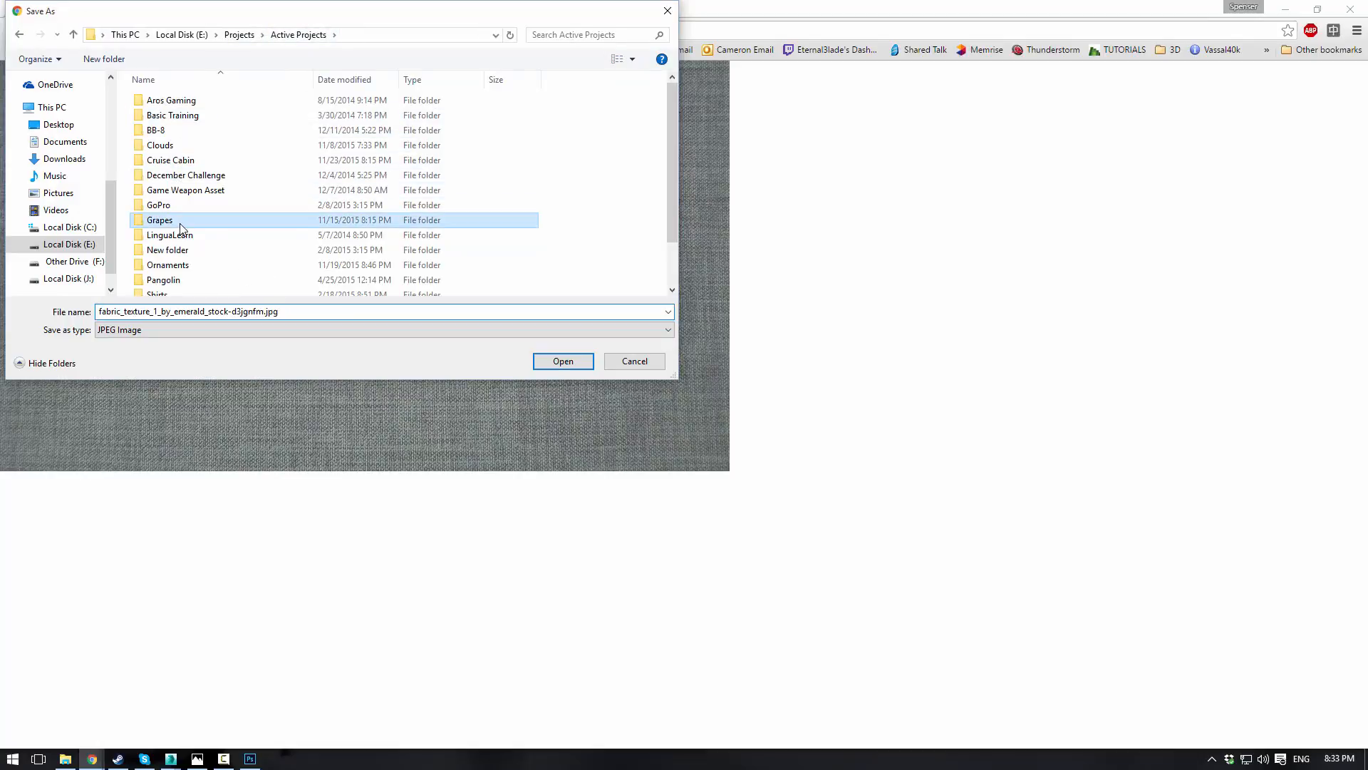
scroll(191, 244, down, 1)
scroll(191, 246, up, 1)
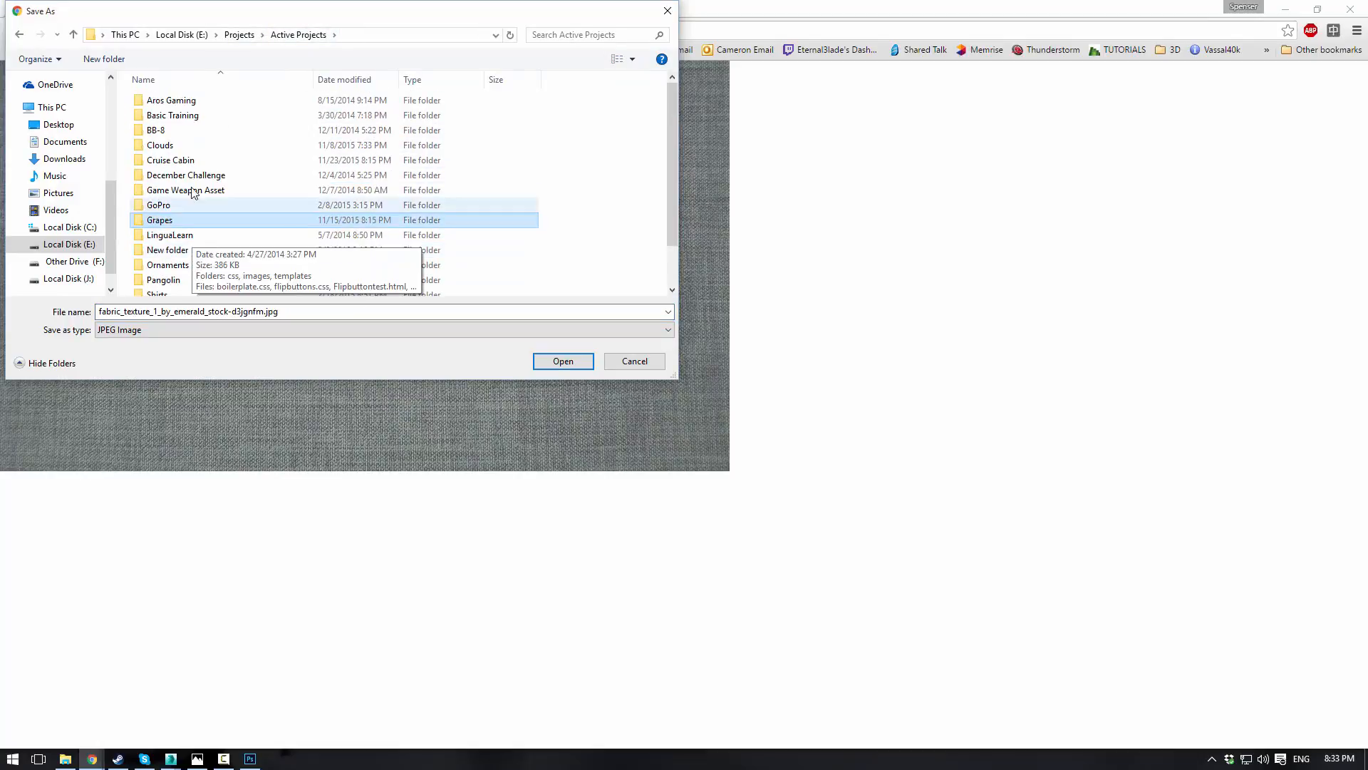
click(191, 161)
double_click(193, 163)
double_click(158, 129)
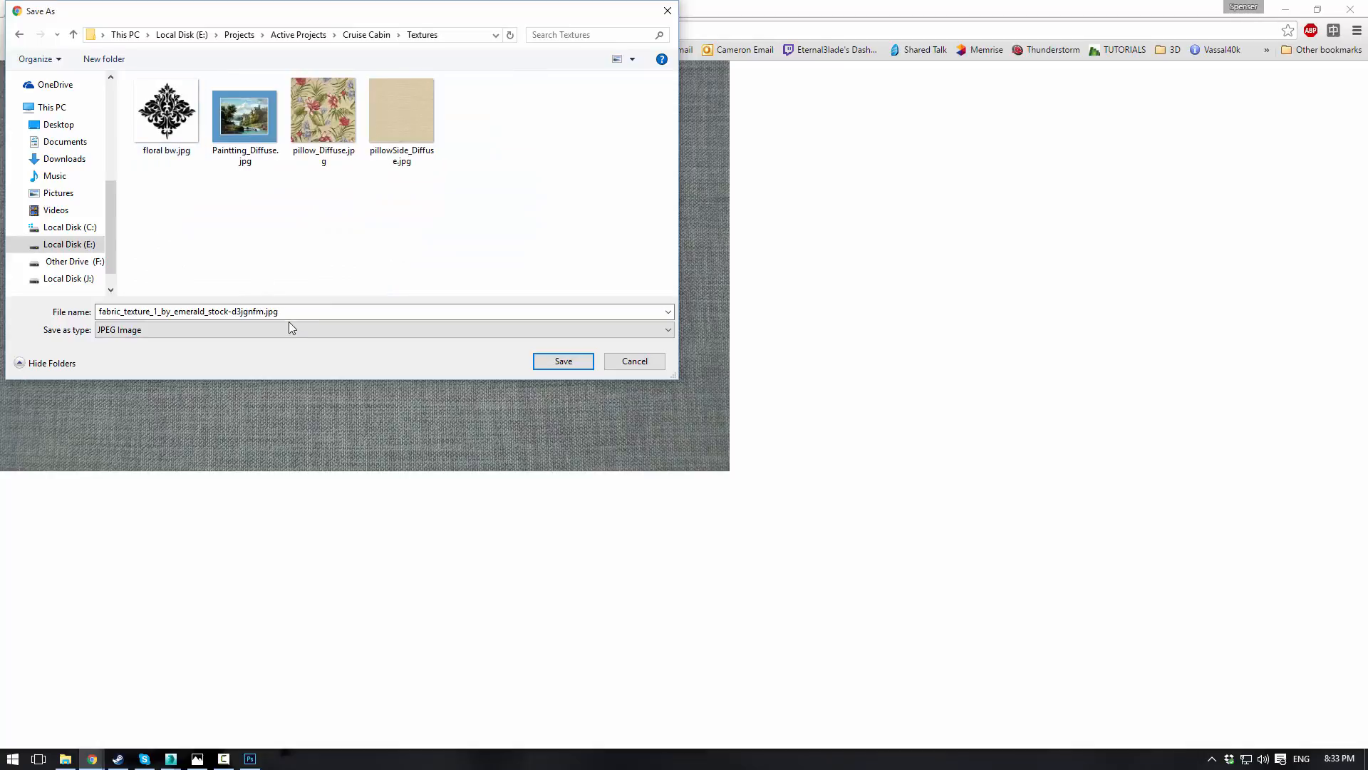
click(302, 314)
text(fabric_bump)
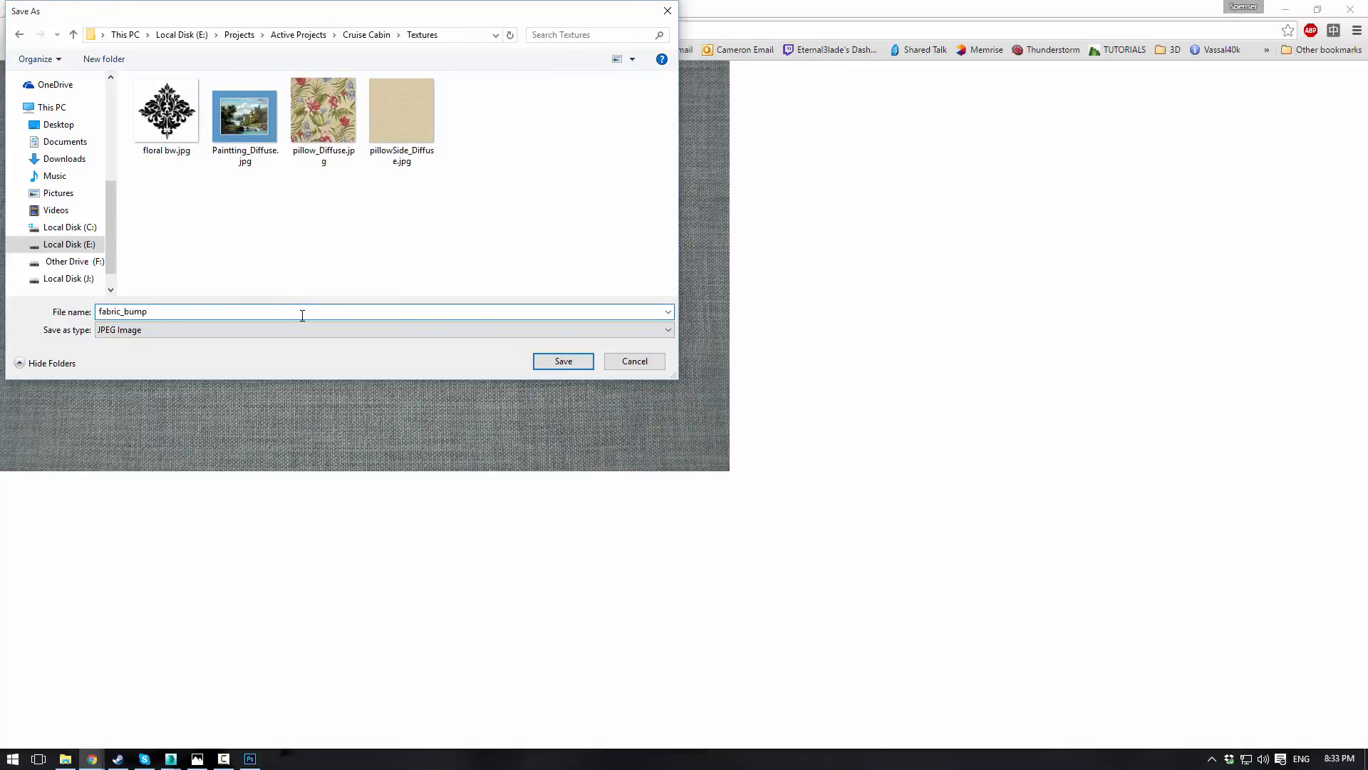
key(Return)
Step: Switch to 3ds Max, select the front pillow on the bed, and activate its Editable Poly base level
key(alt+Tab)
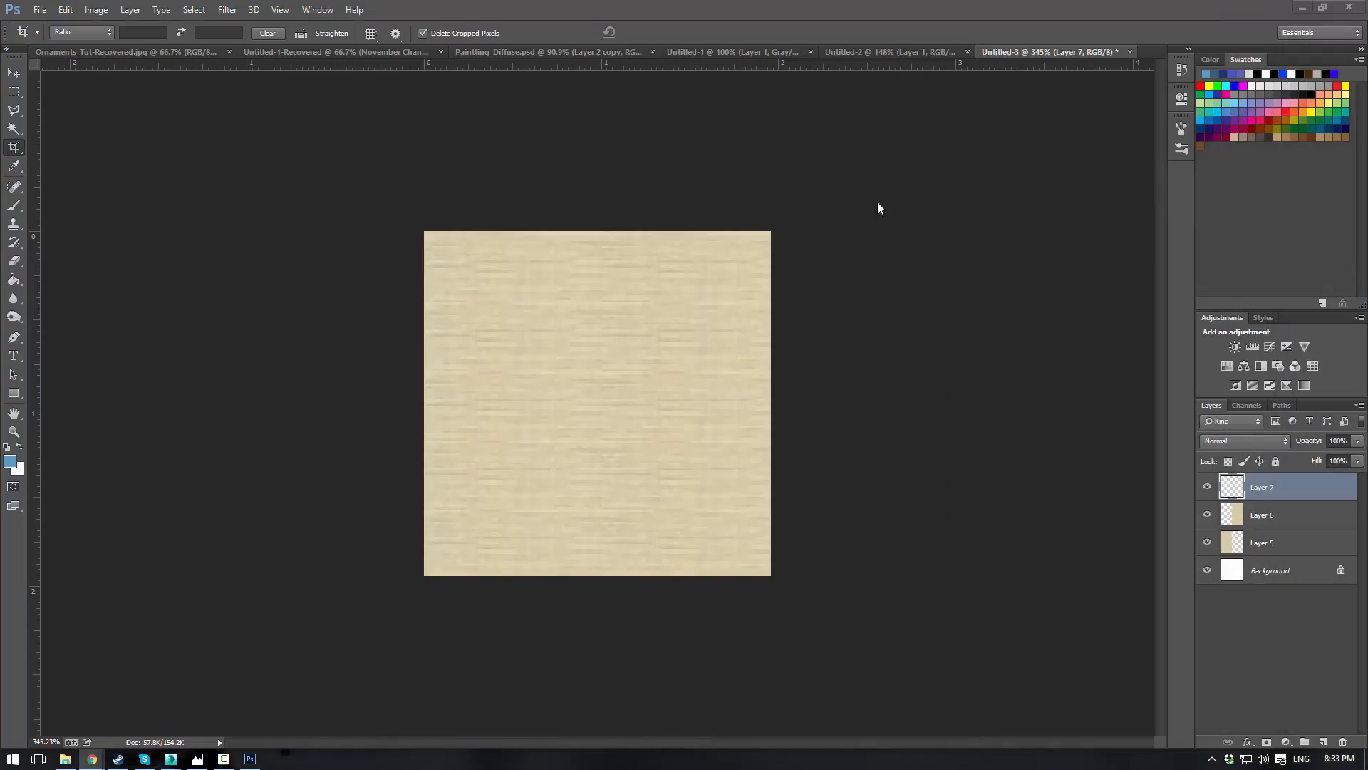
click(1302, 7)
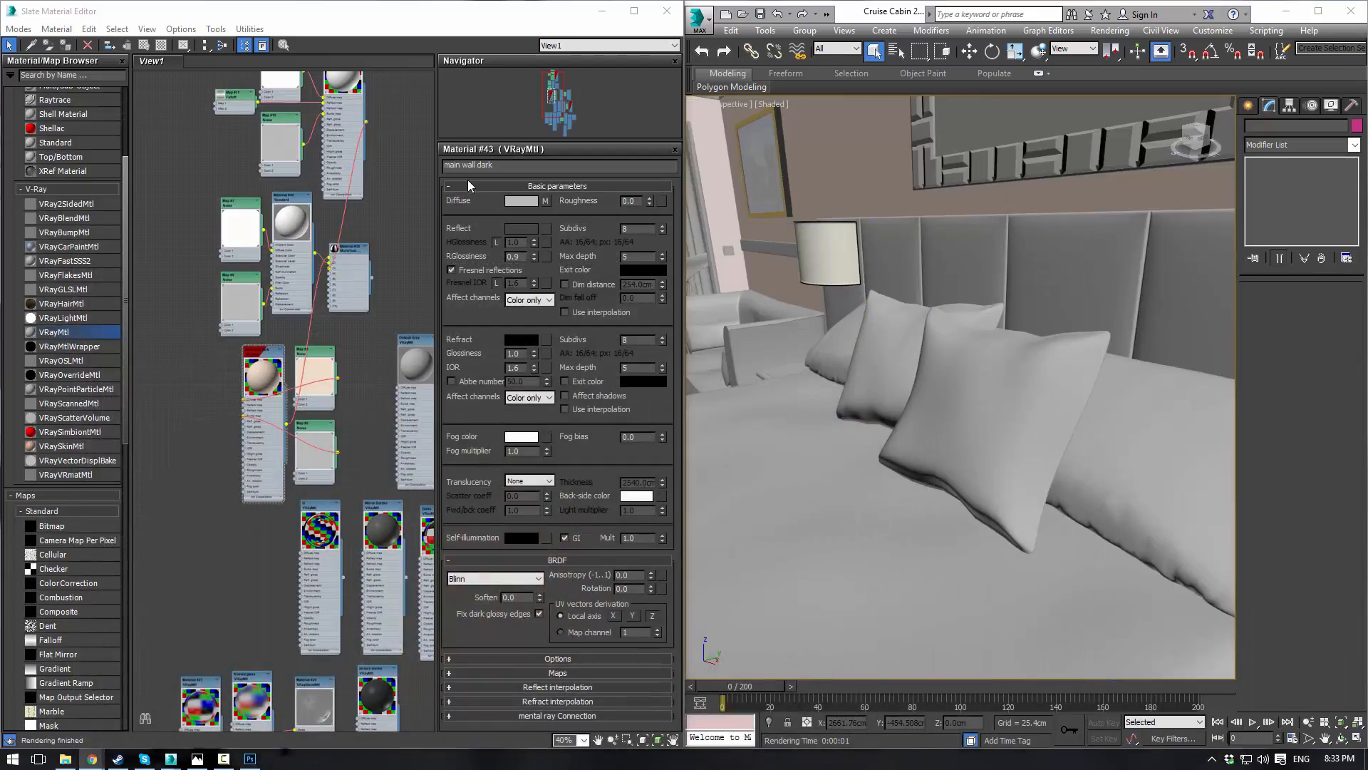
scroll(305, 260, up, 5)
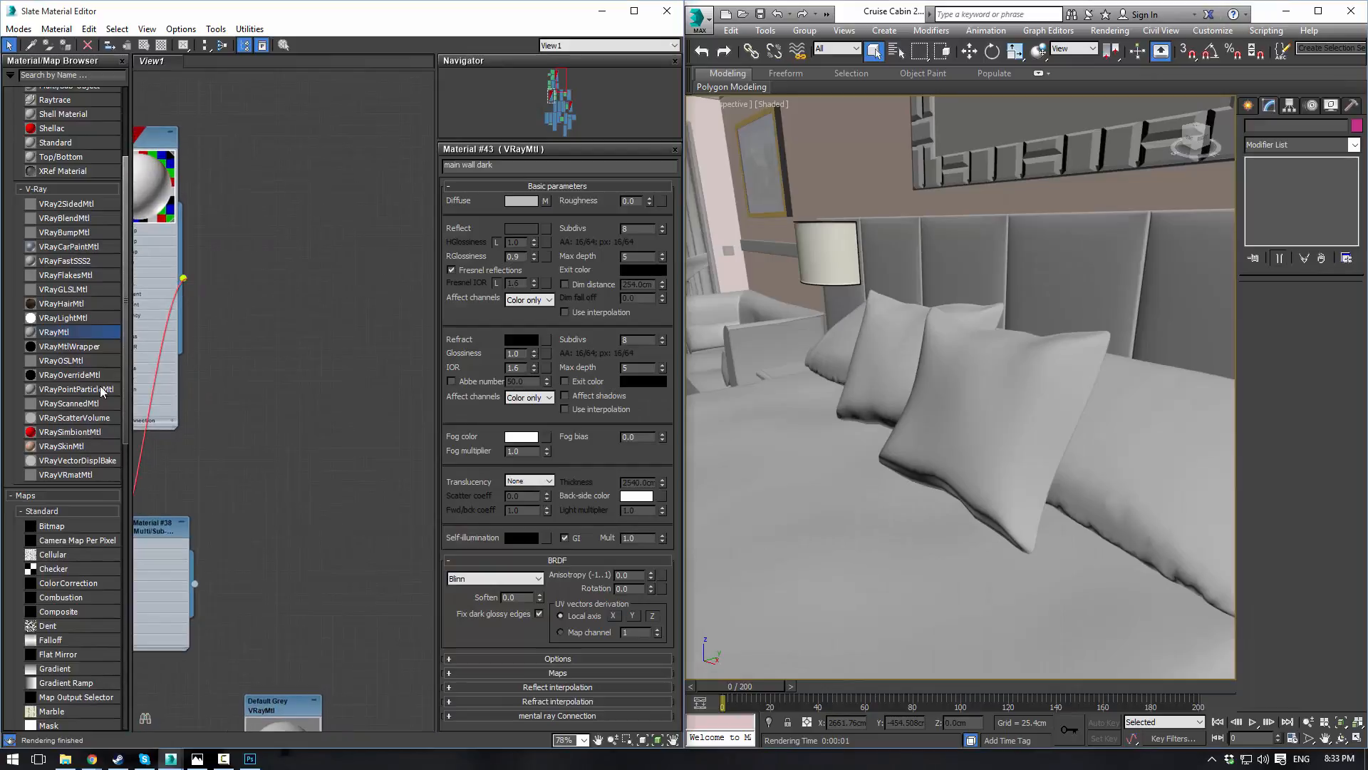
click(1054, 364)
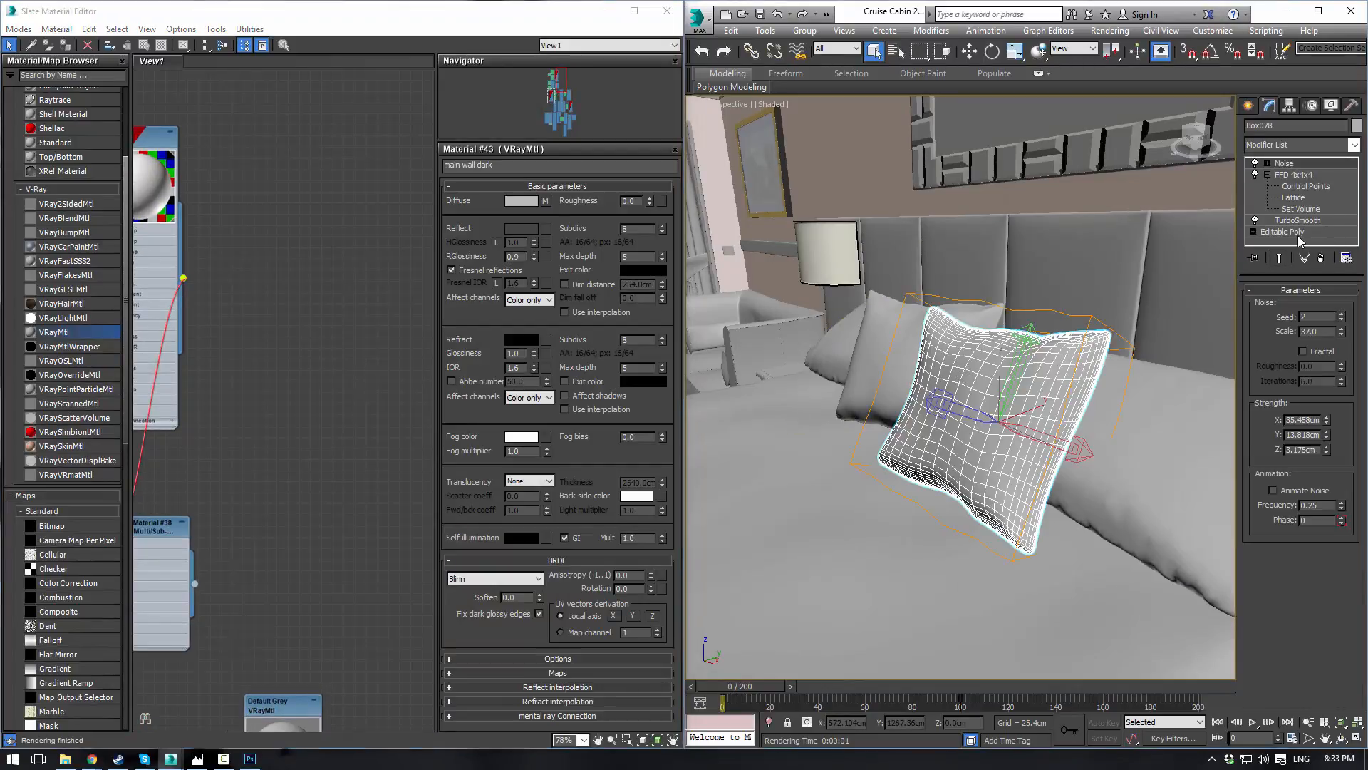
click(1283, 231)
Step: Select three short edges across the front pillow's border strips at a corner, expand them to rings, and convert them to a polygon selection
mouse_move(958, 392)
alt+middle_down()
mouse_move(916, 402)
mouse_move(940, 409)
alt+middle_up()
scroll(1015, 386, up, 4)
scroll(1032, 346, down, 6)
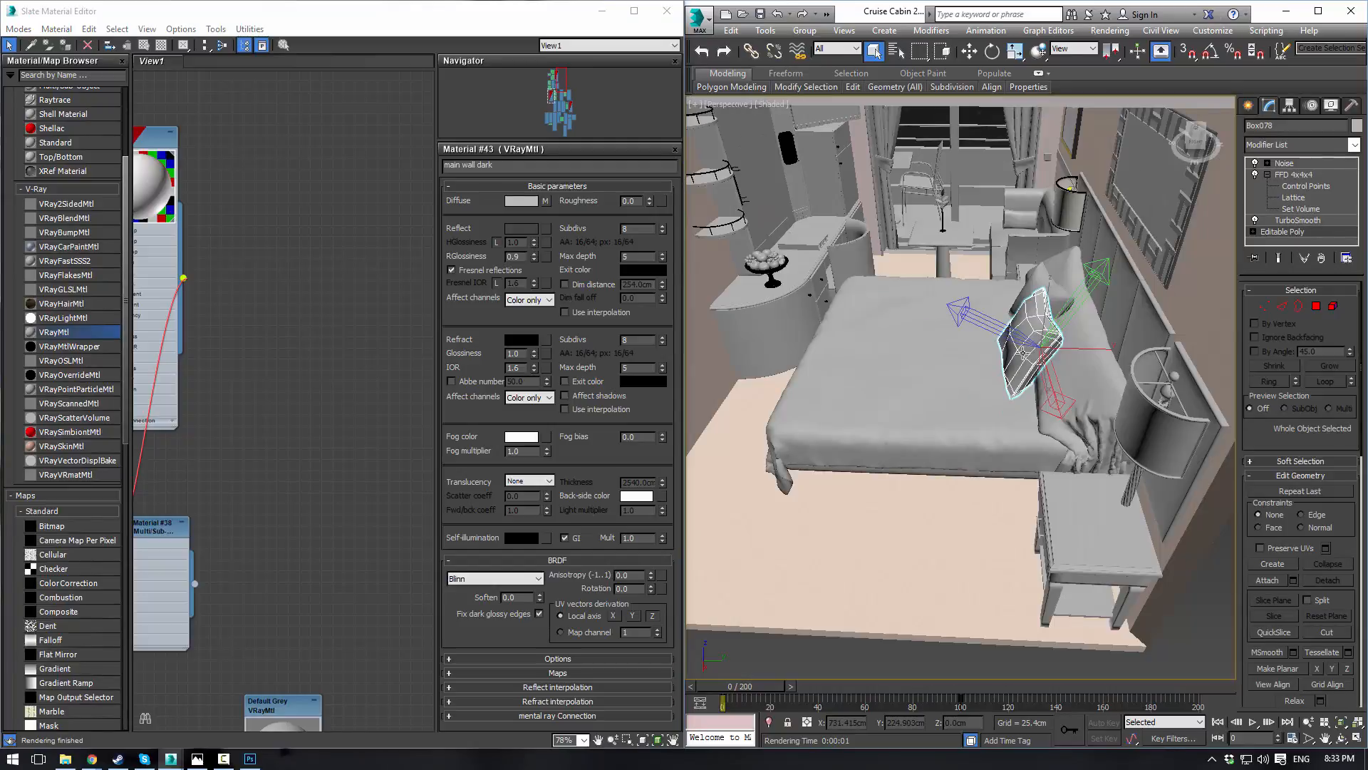
alt+middle_drag(1023, 354, 1036, 343)
scroll(1036, 342, up, 10)
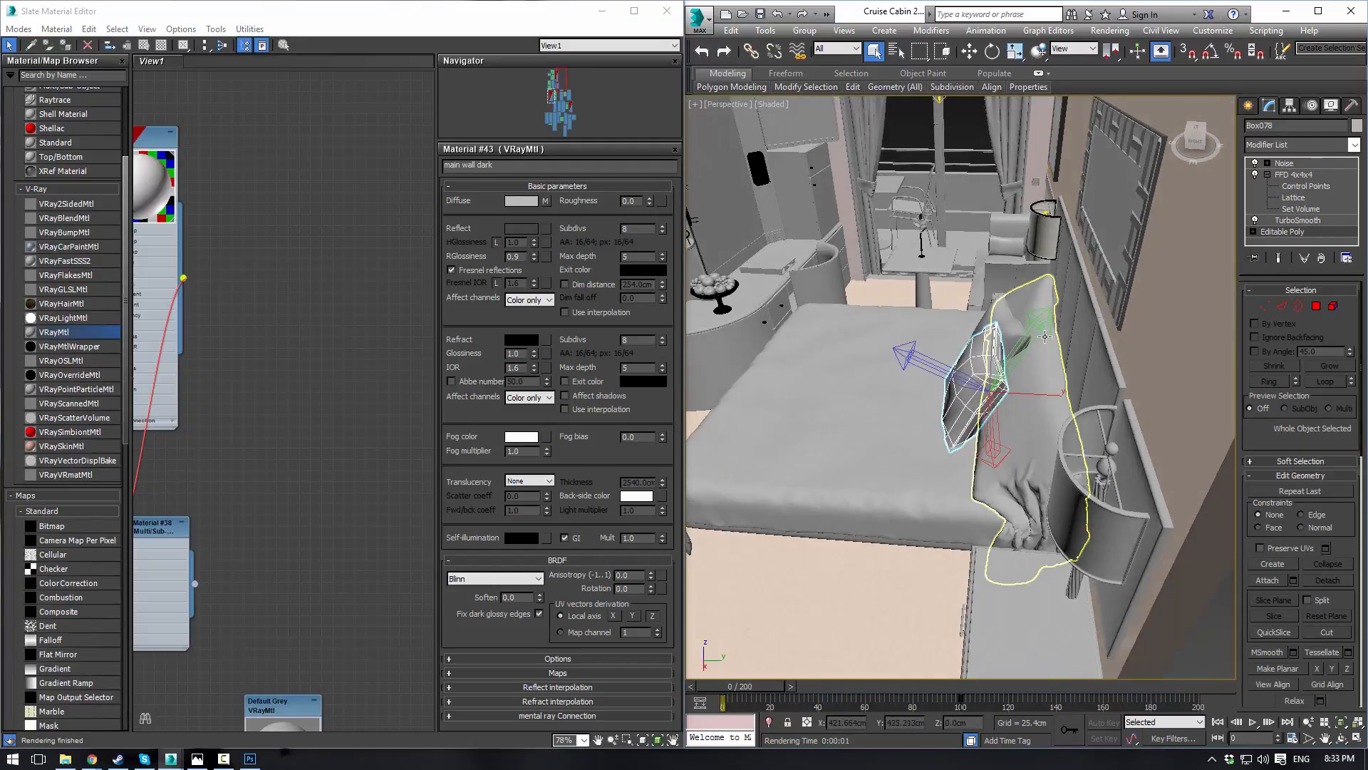
scroll(969, 320, down, 3)
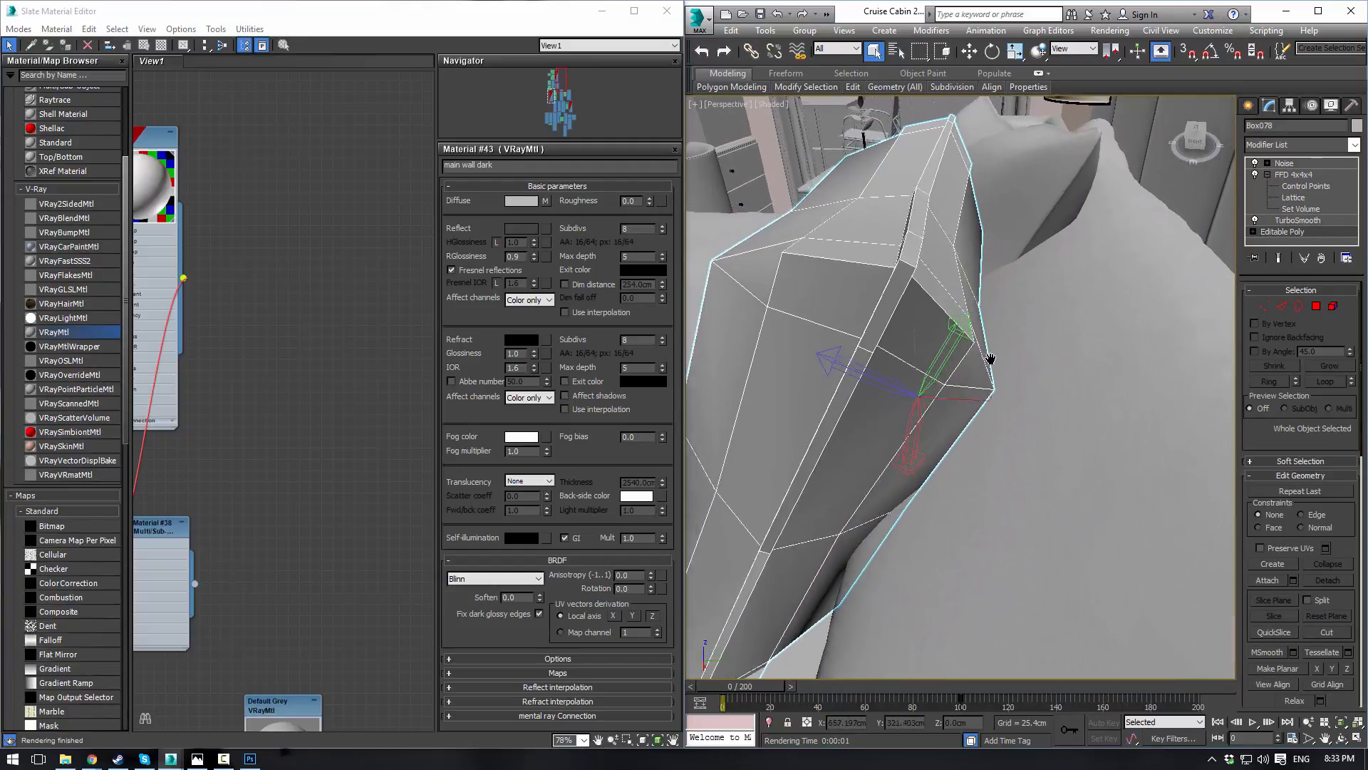
click(1282, 307)
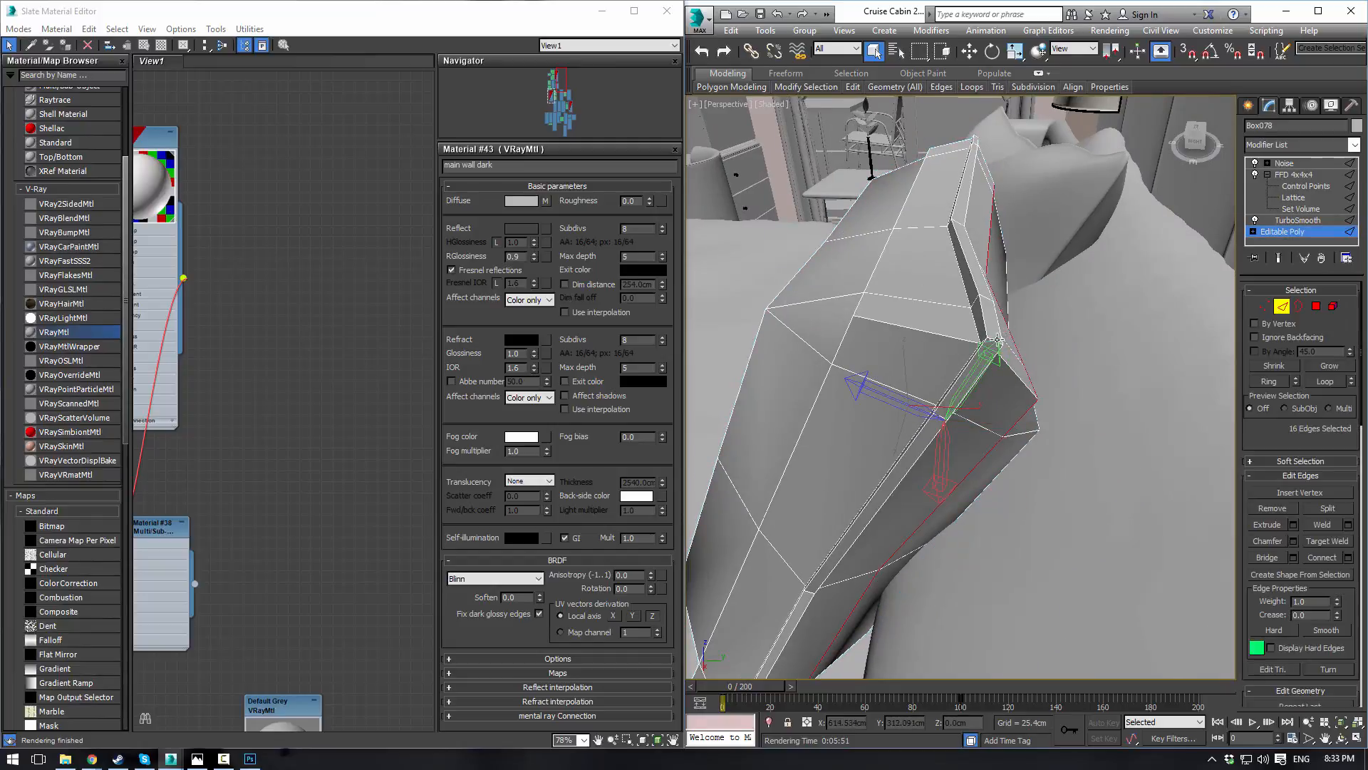
scroll(997, 340, up, 1)
scroll(1005, 346, up, 4)
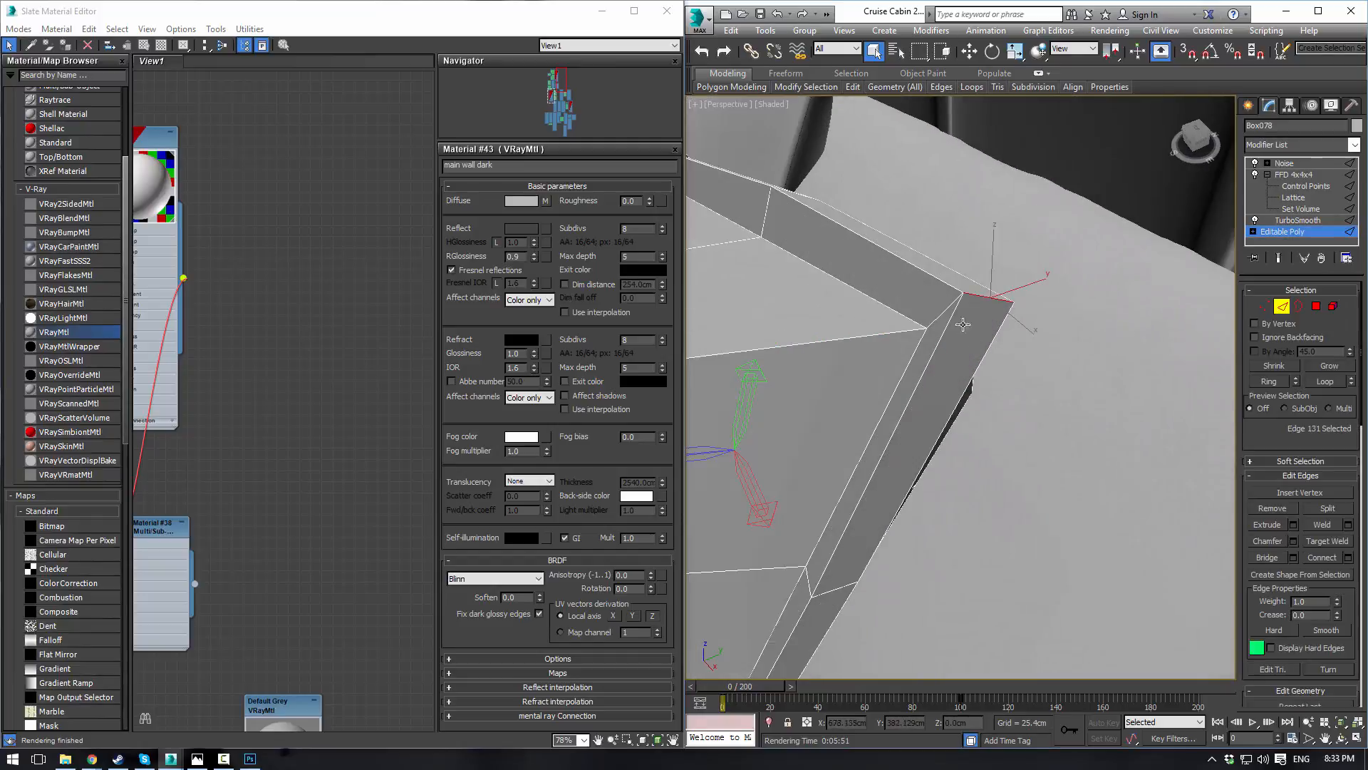
ctrl+click(947, 309)
alt+middle_drag(985, 317, 898, 285)
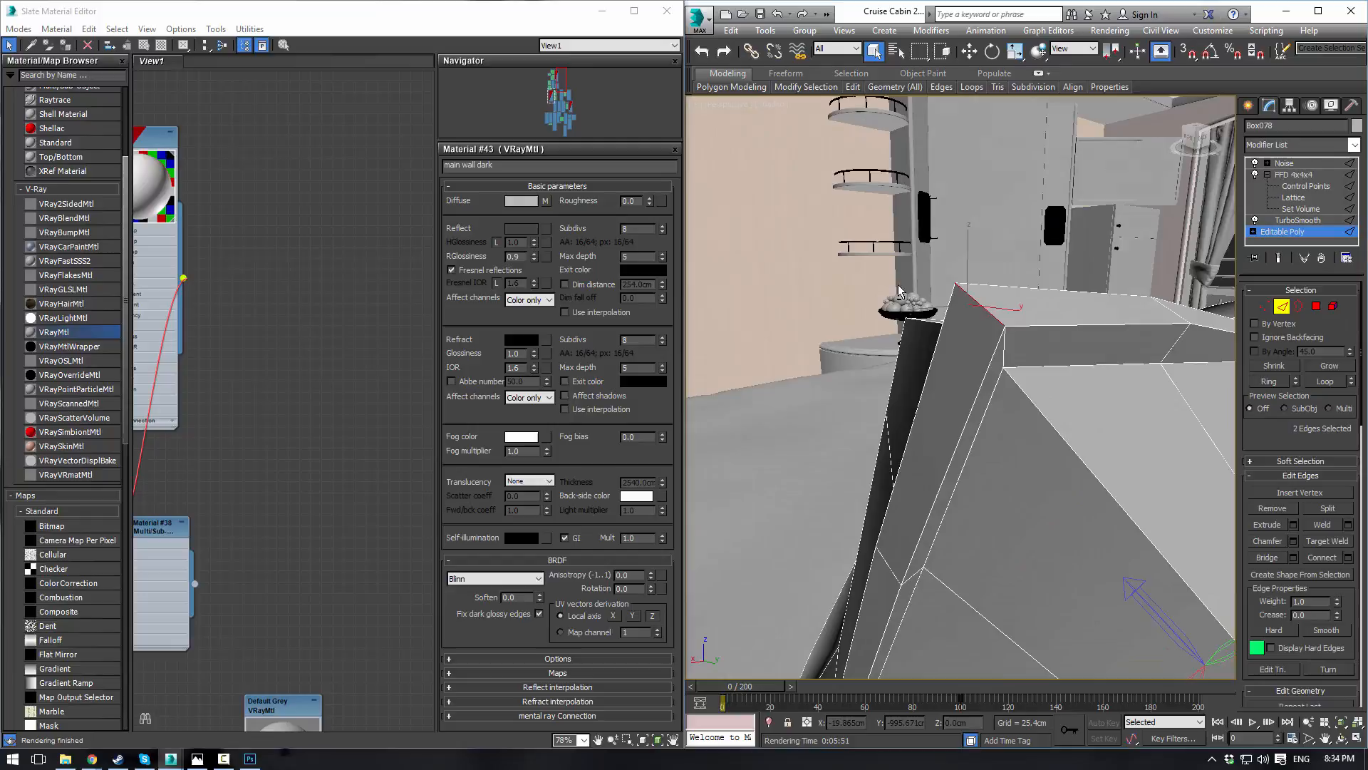
ctrl+click(1003, 342)
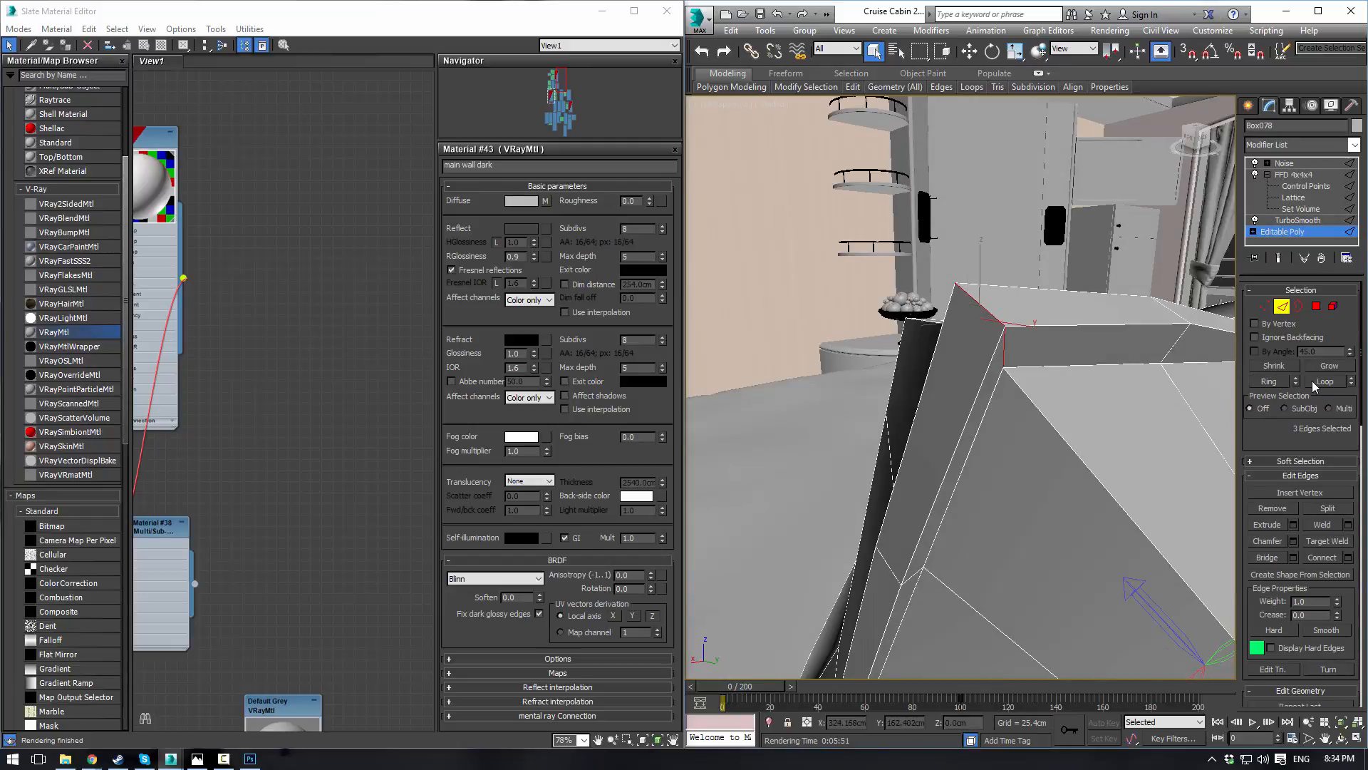
click(1280, 383)
ctrl+click(1317, 306)
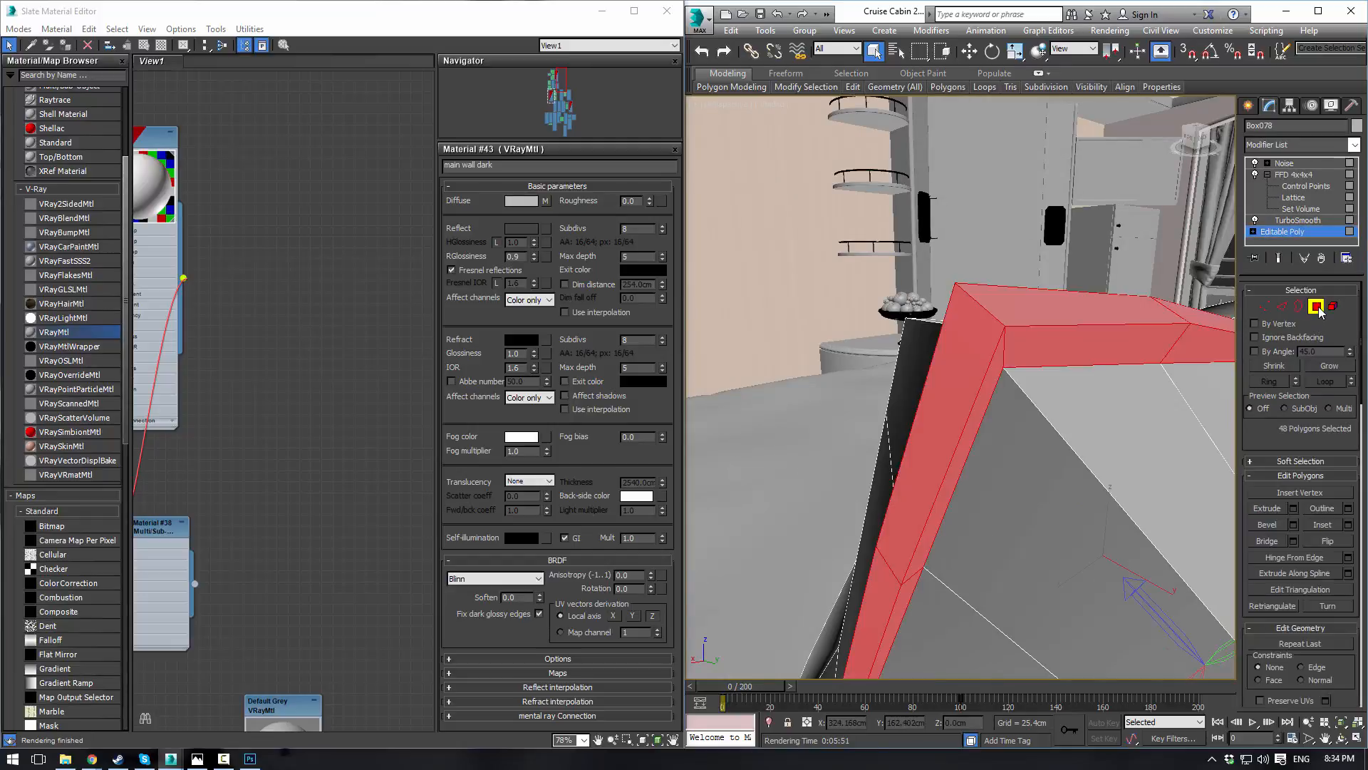
Step: Assign material ID 2 to the selected border polygons of the front pillow
scroll(1055, 325, down, 5)
alt+middle_drag(1054, 324, 935, 369)
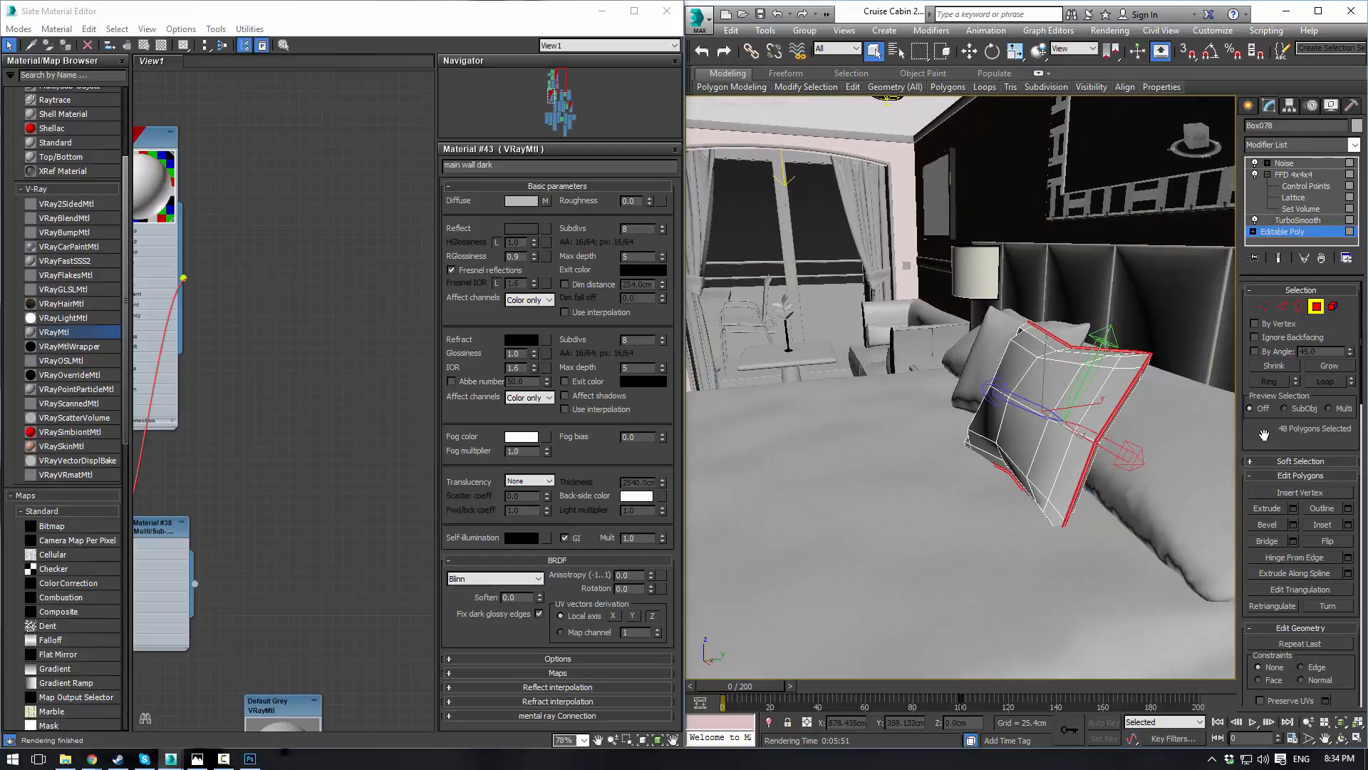
scroll(1264, 435, down, 5)
scroll(1346, 573, down, 5)
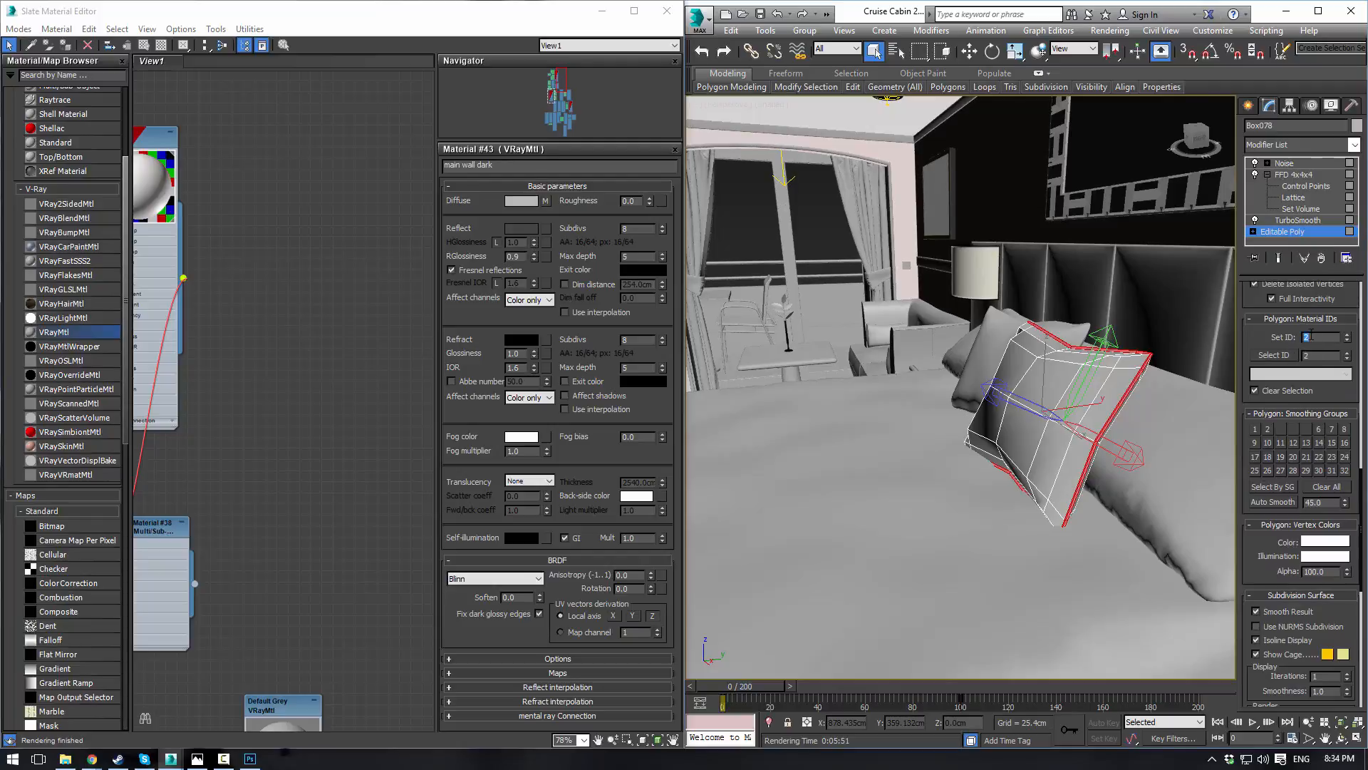
Step: Invert the polygon selection to the pillow's main faces and assign them material ID 1
click(765, 30)
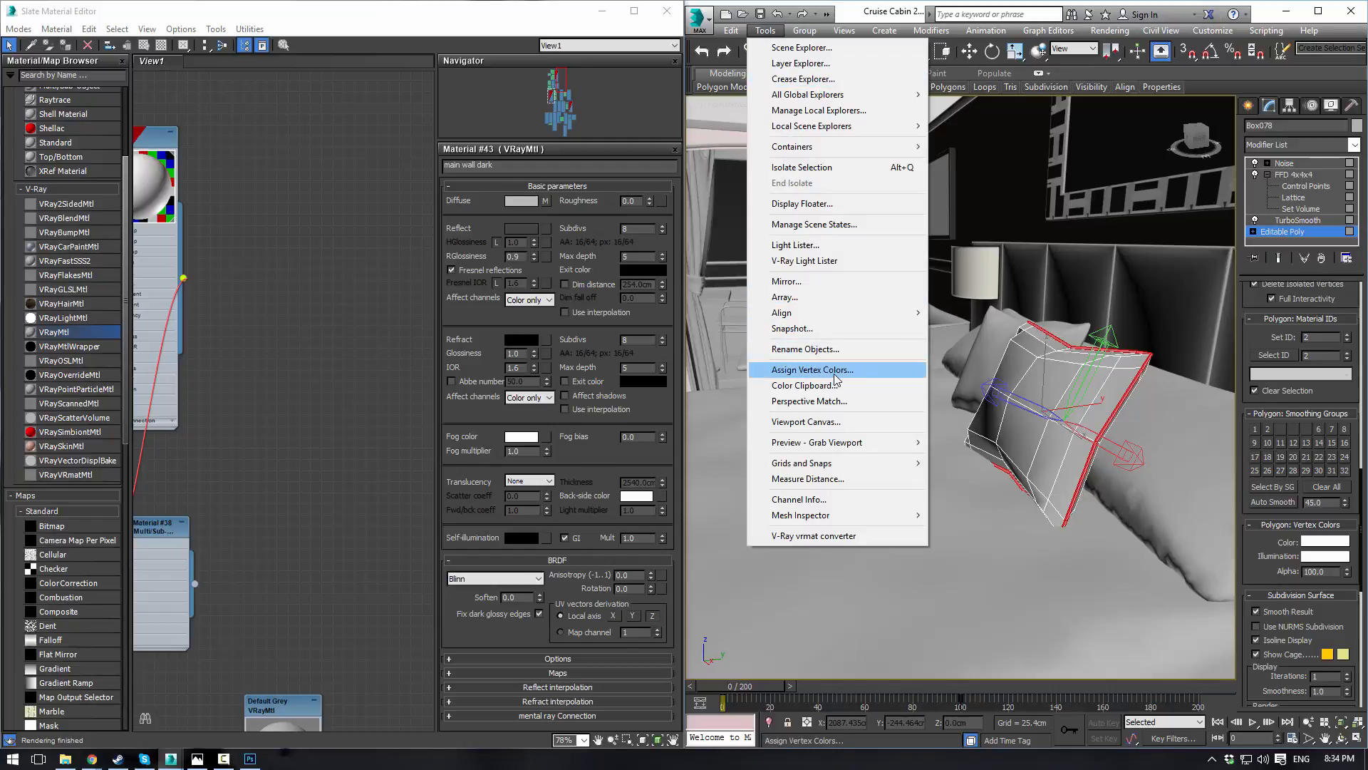
key(Left)
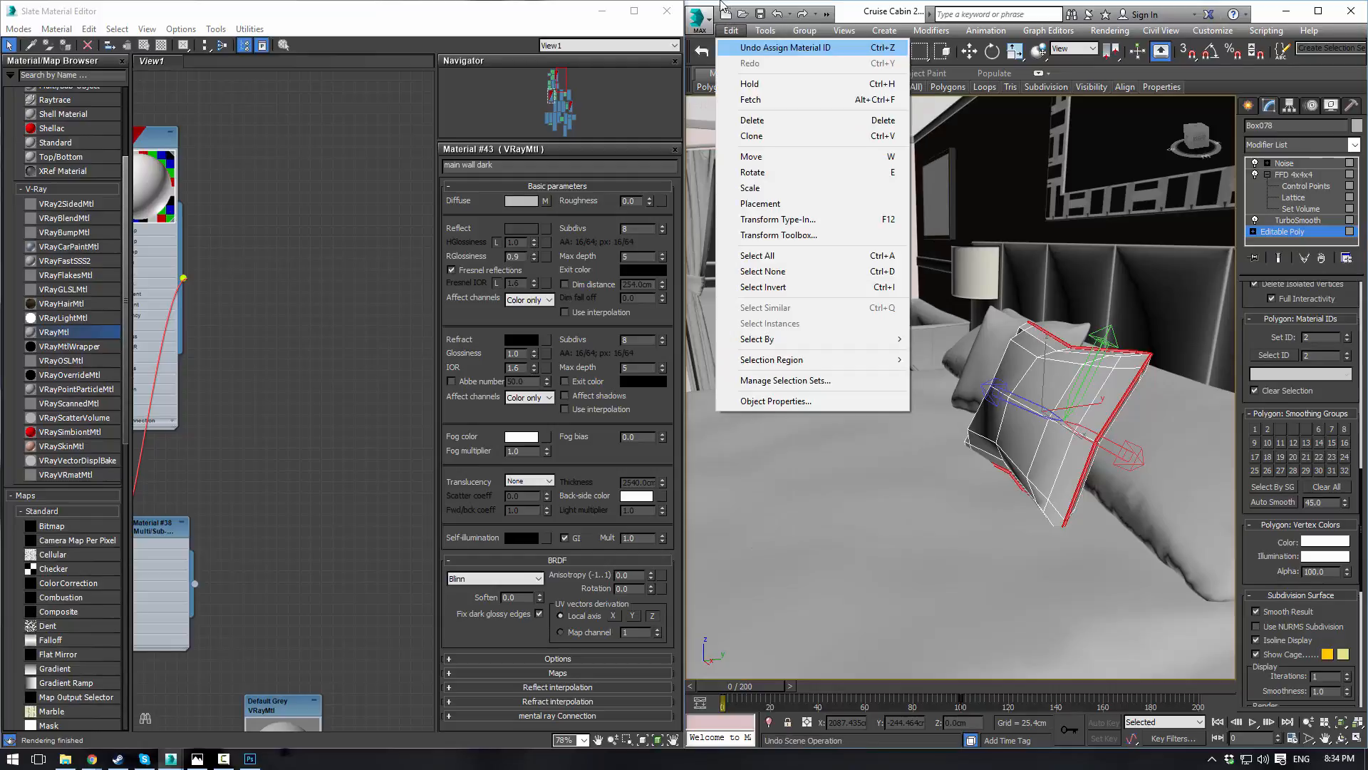
click(757, 255)
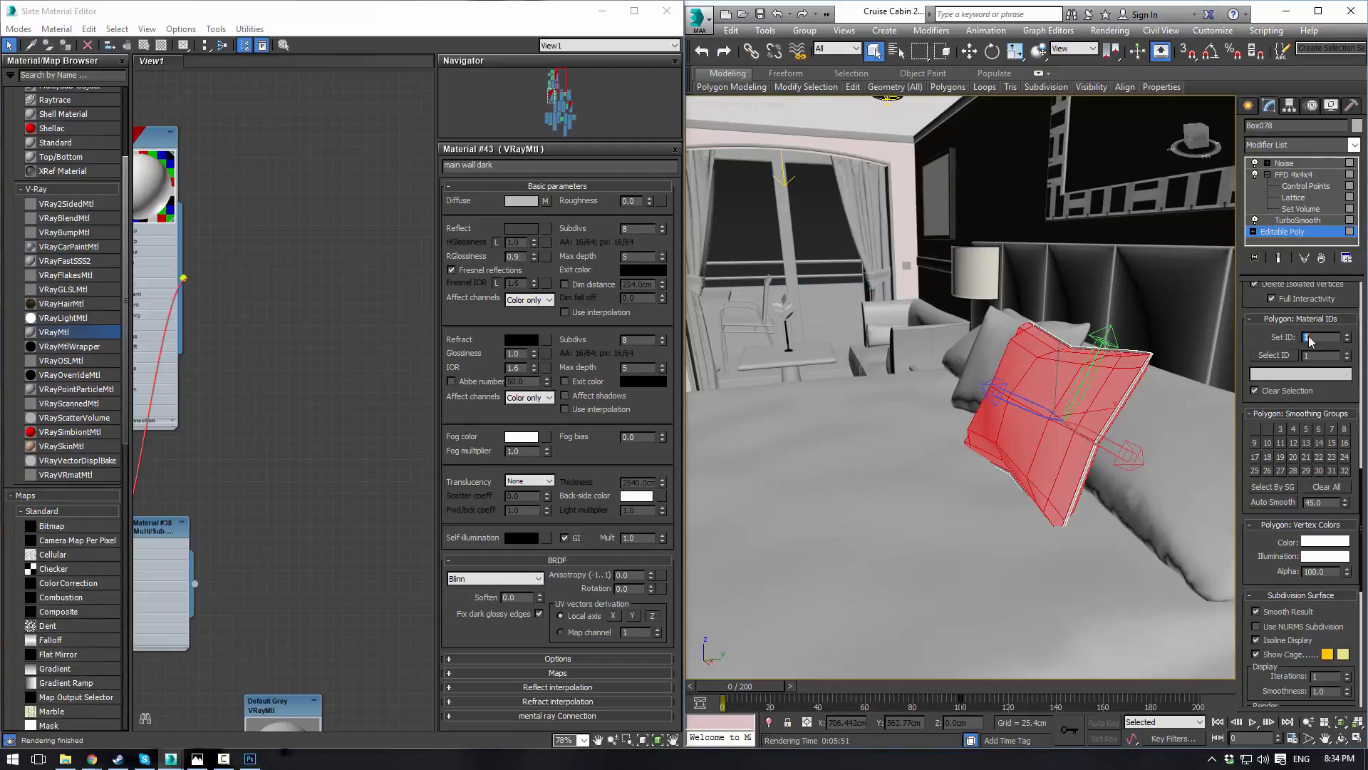
Step: Leave polygon editing on the pillow, return to the Noise modifier at the top of its stack, and deselect the pillow
click(1284, 163)
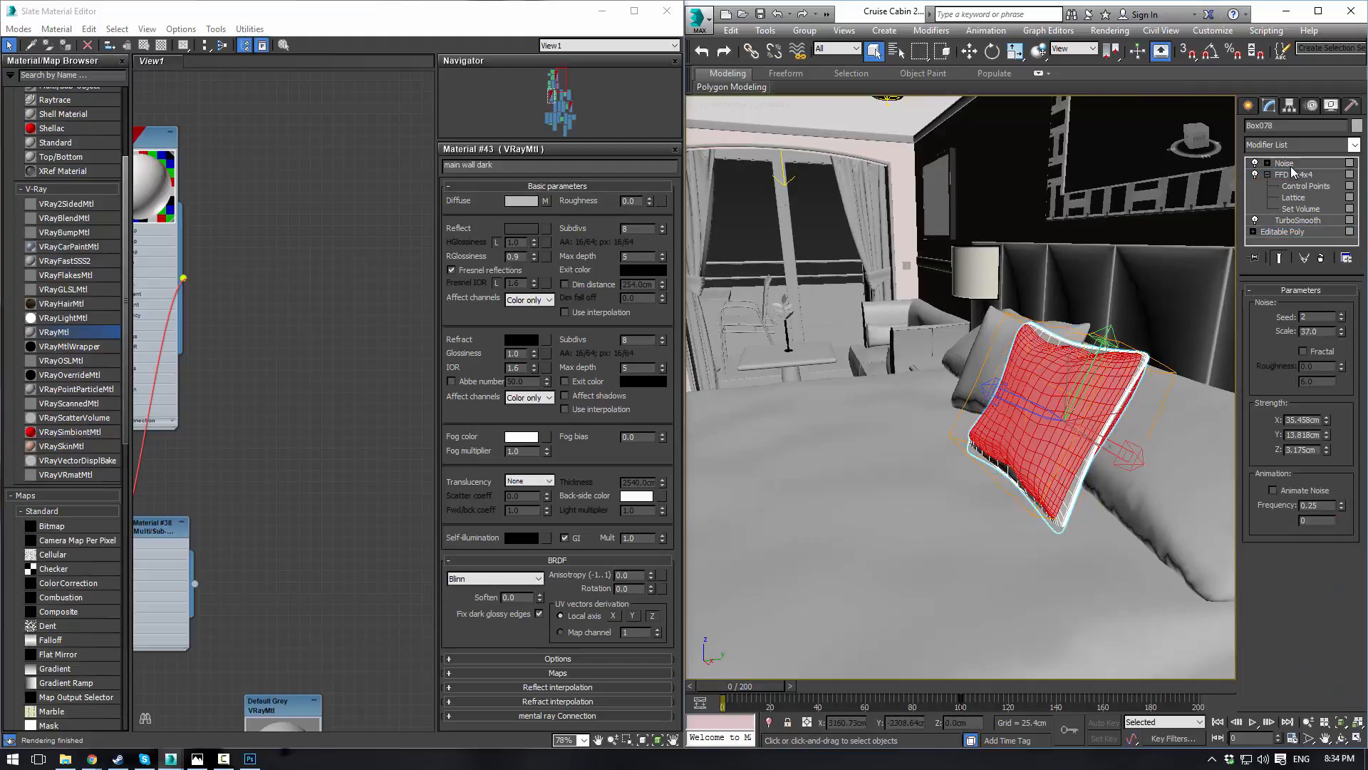
click(811, 225)
click(1015, 400)
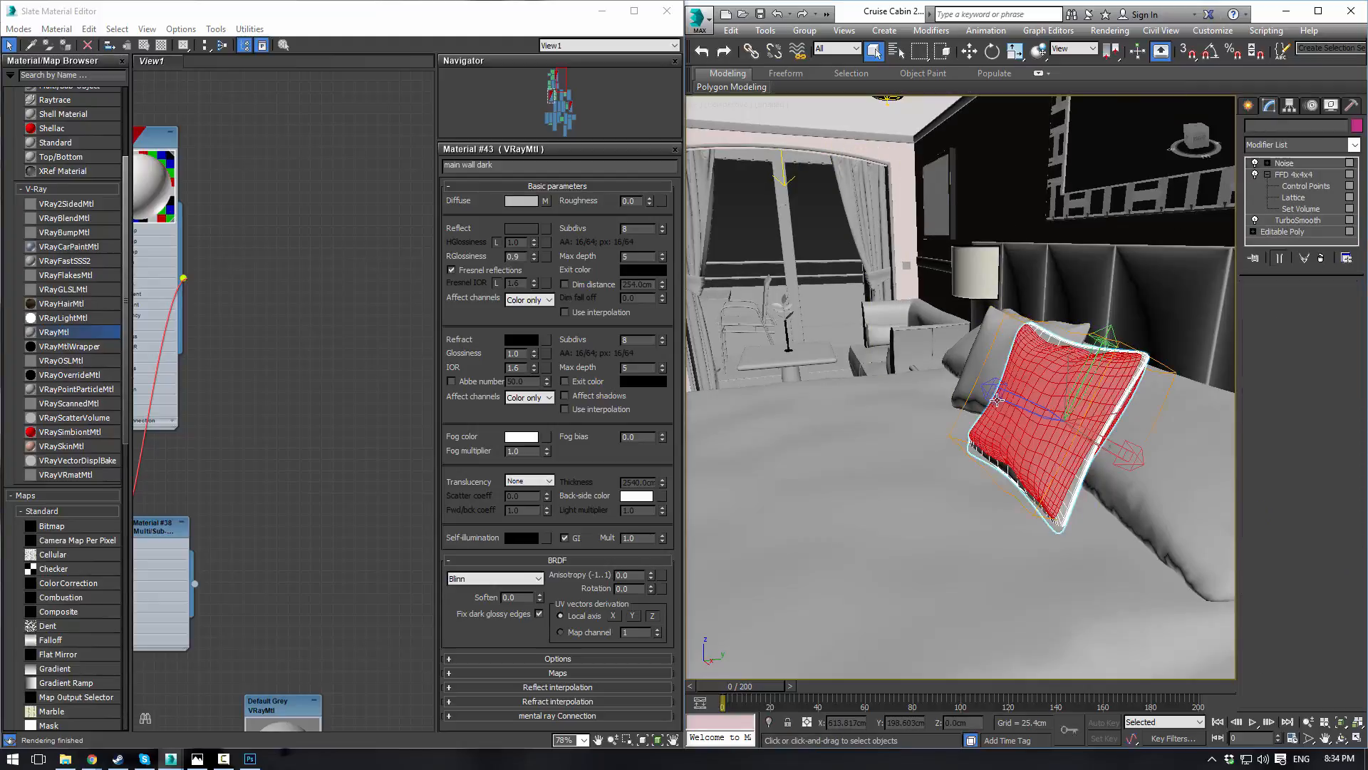
click(1262, 235)
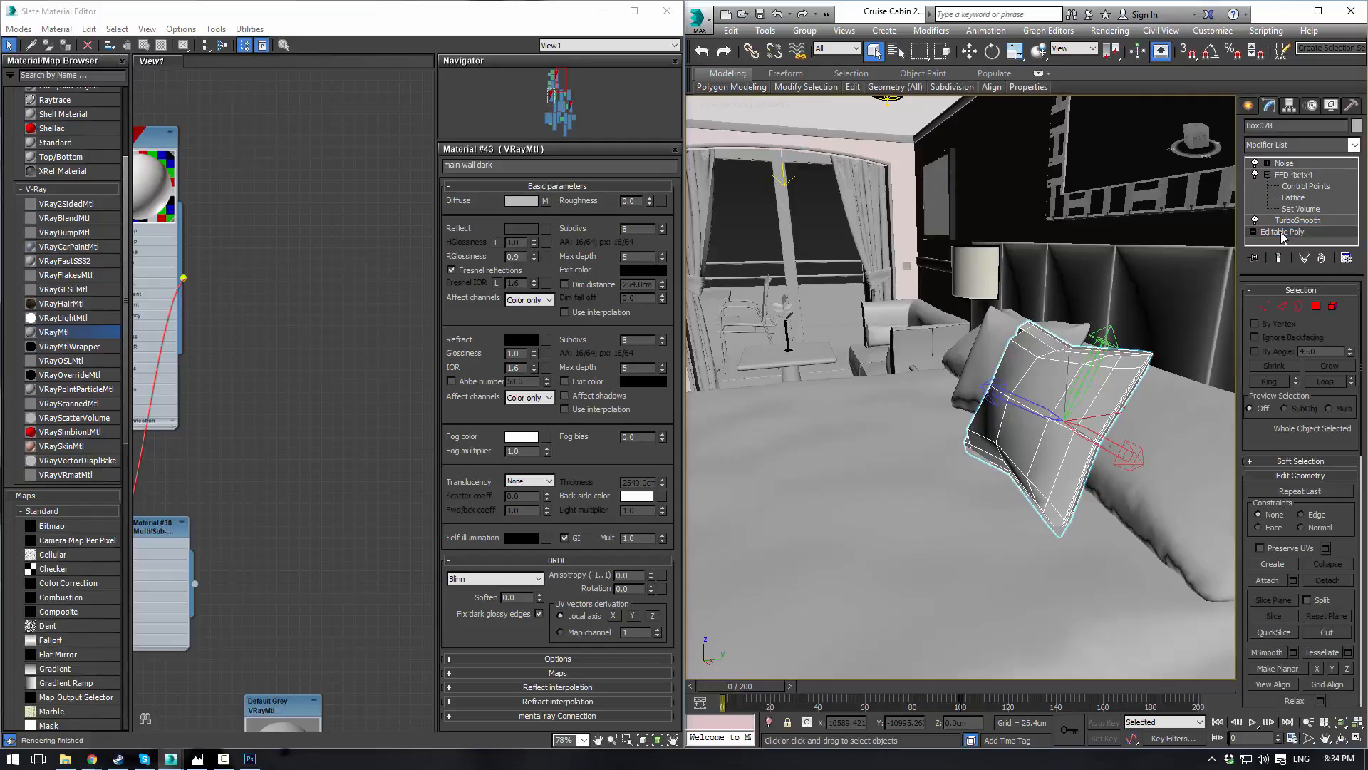
click(1291, 221)
click(1295, 175)
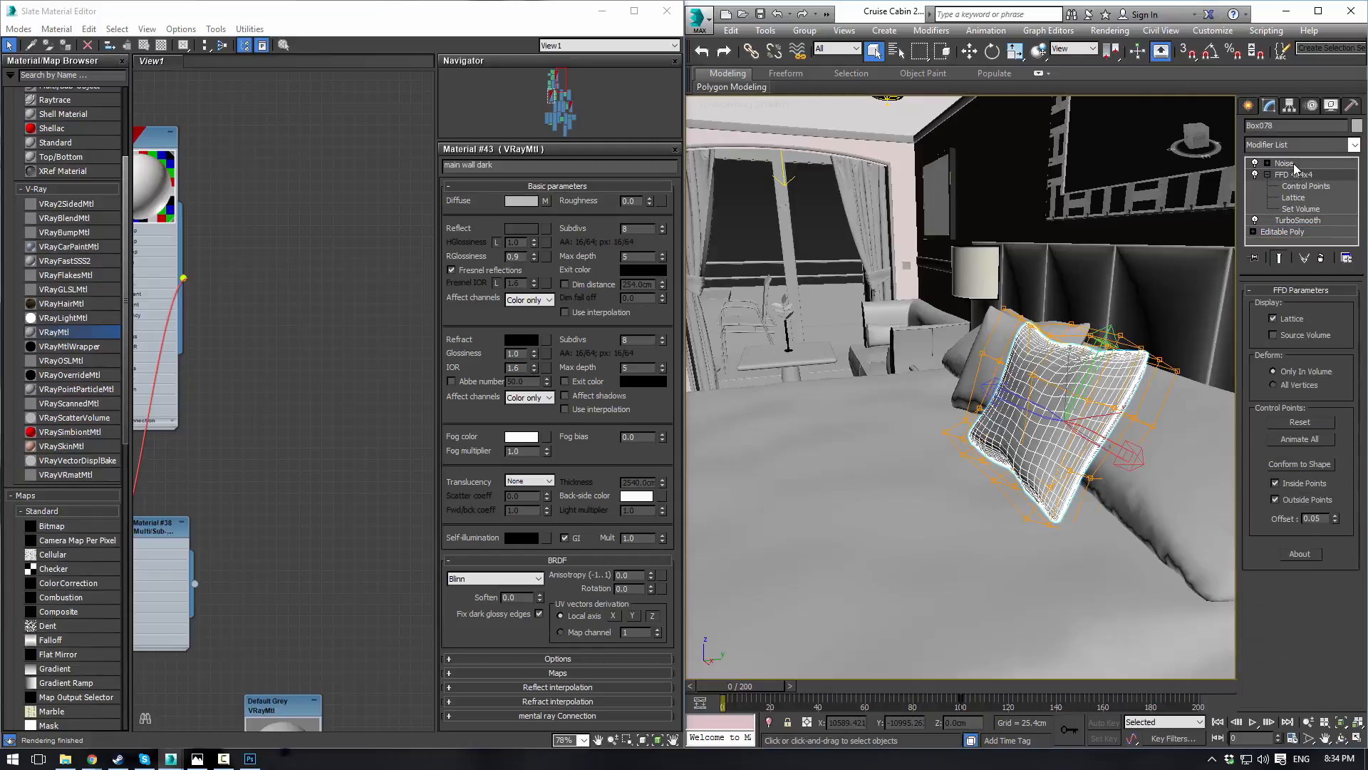
click(1294, 164)
click(823, 262)
Step: Create a Multi/Sub-Object material in a free area of the node view and assign it to the front pillow
middle_drag(226, 240, 265, 211)
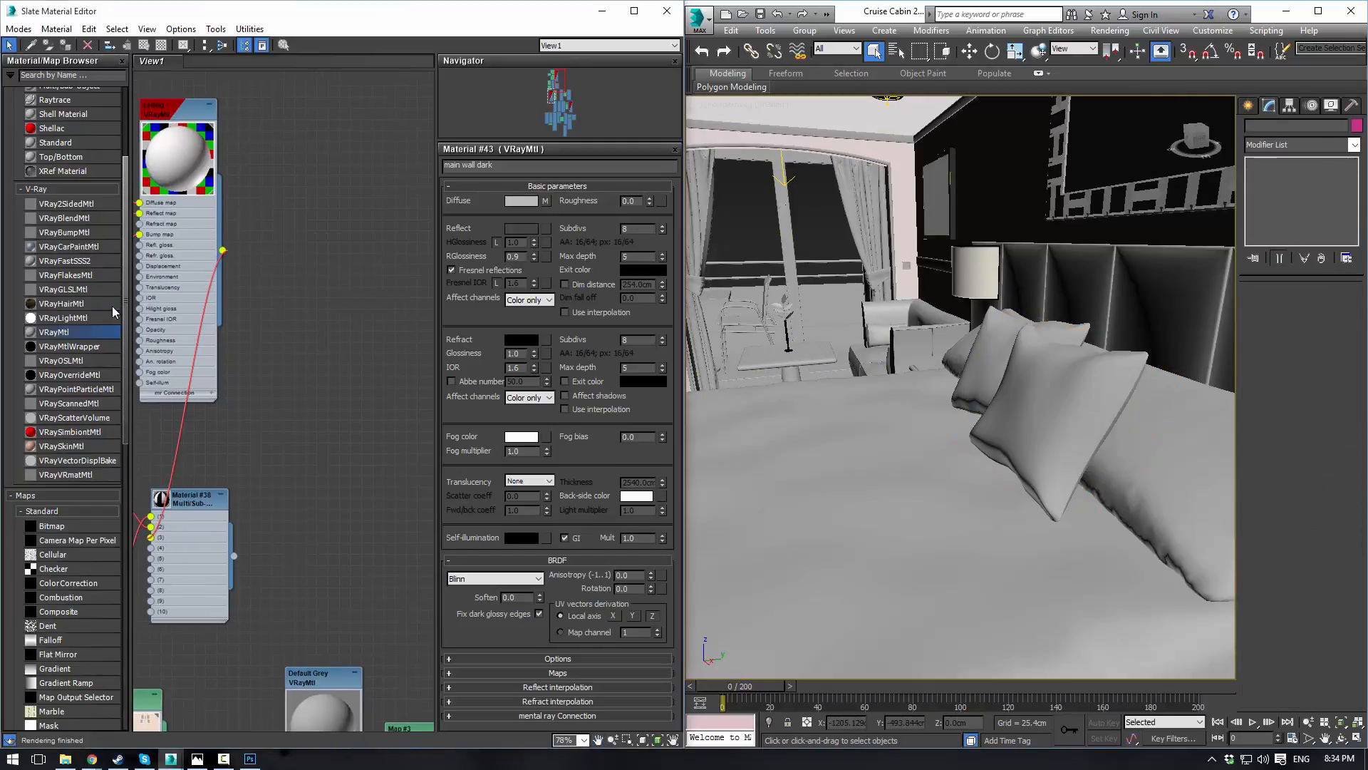
scroll(76, 160, up, 4)
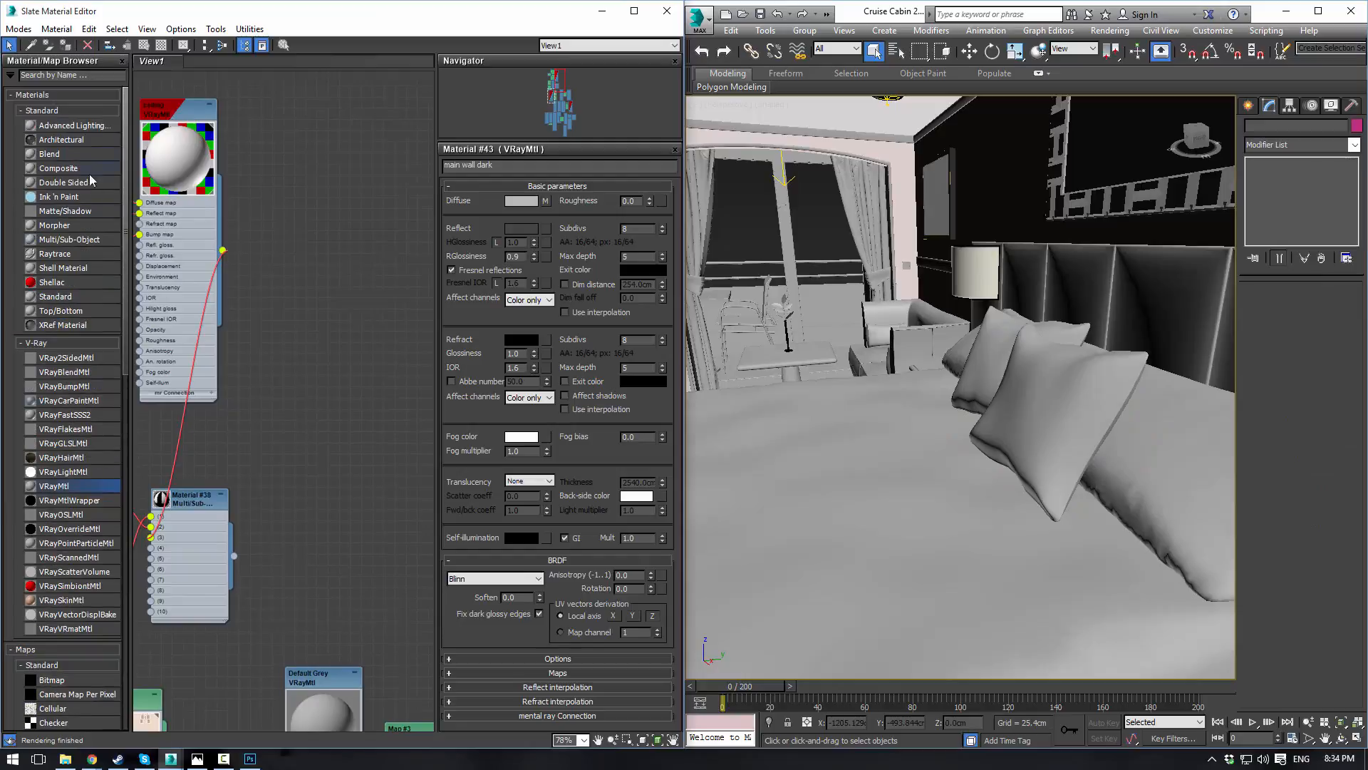
click(89, 238)
drag(379, 140, 380, 139)
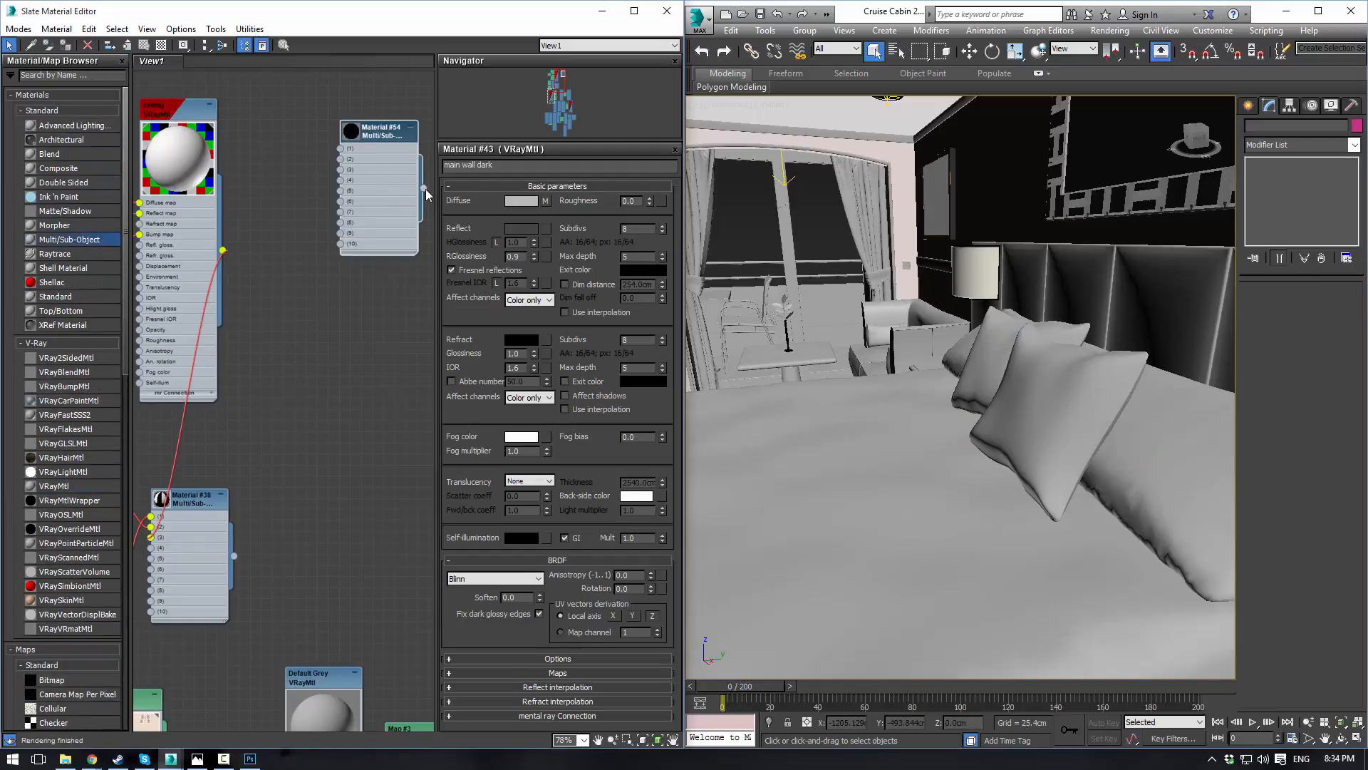
drag(1131, 397, 1087, 382)
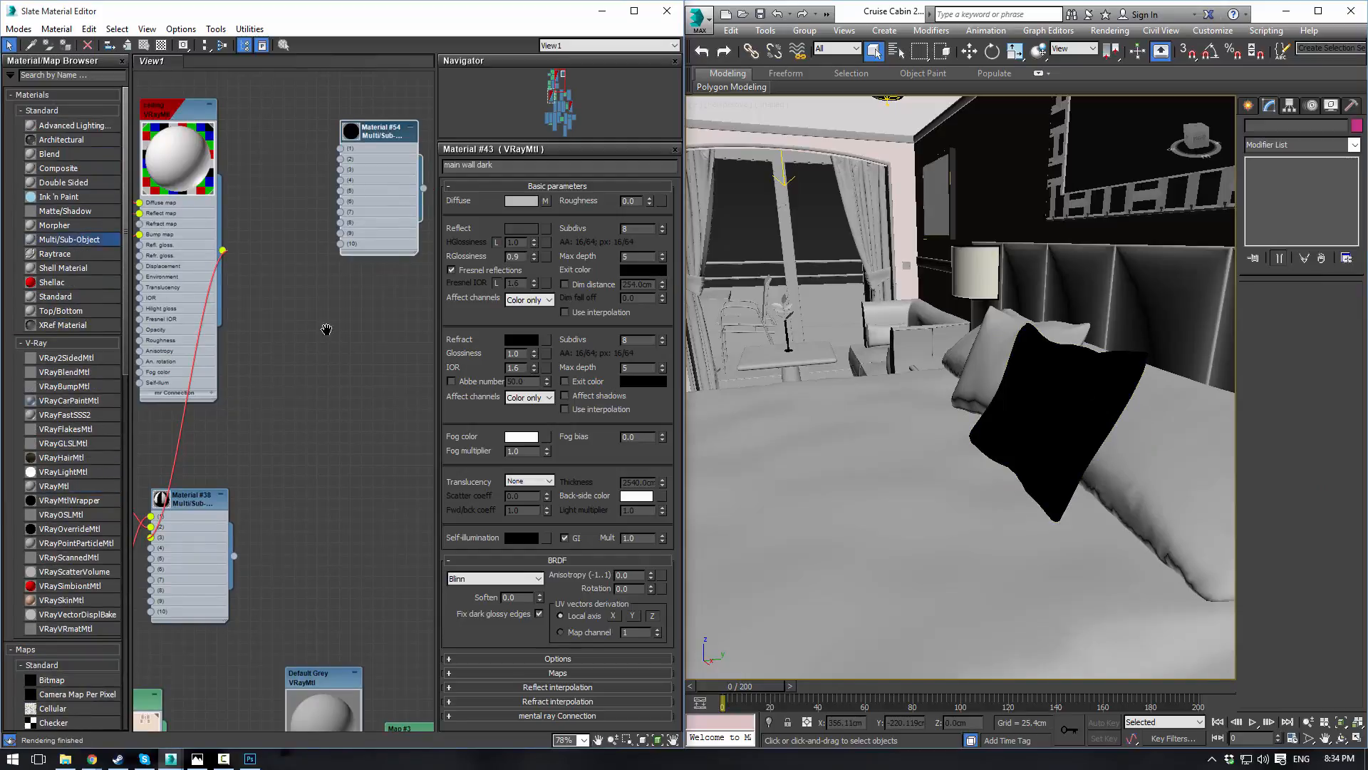
Step: Add two VRayMtl materials, one above the other, beside the new Multi/Sub-Object node
middle_drag(327, 329, 258, 399)
drag(326, 203, 460, 205)
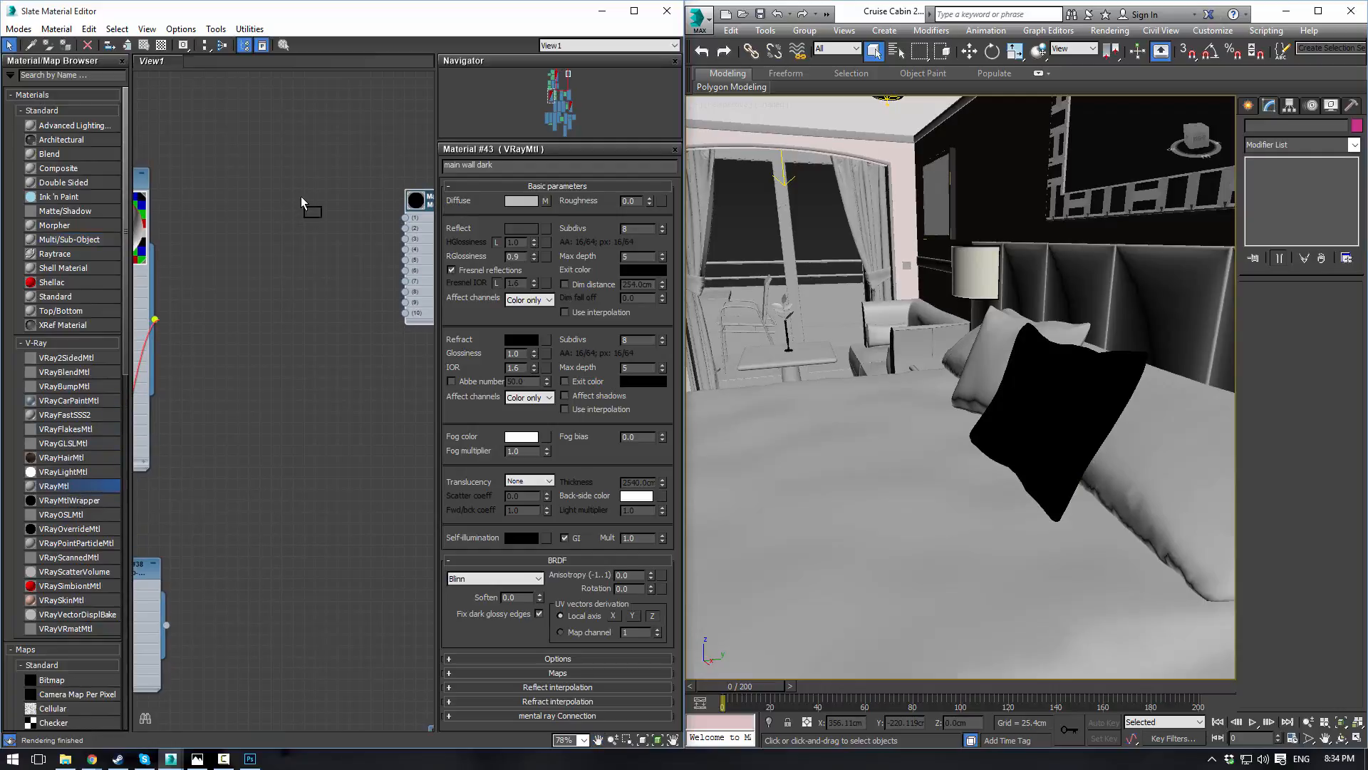
drag(300, 195, 301, 186)
scroll(348, 173, up, 1)
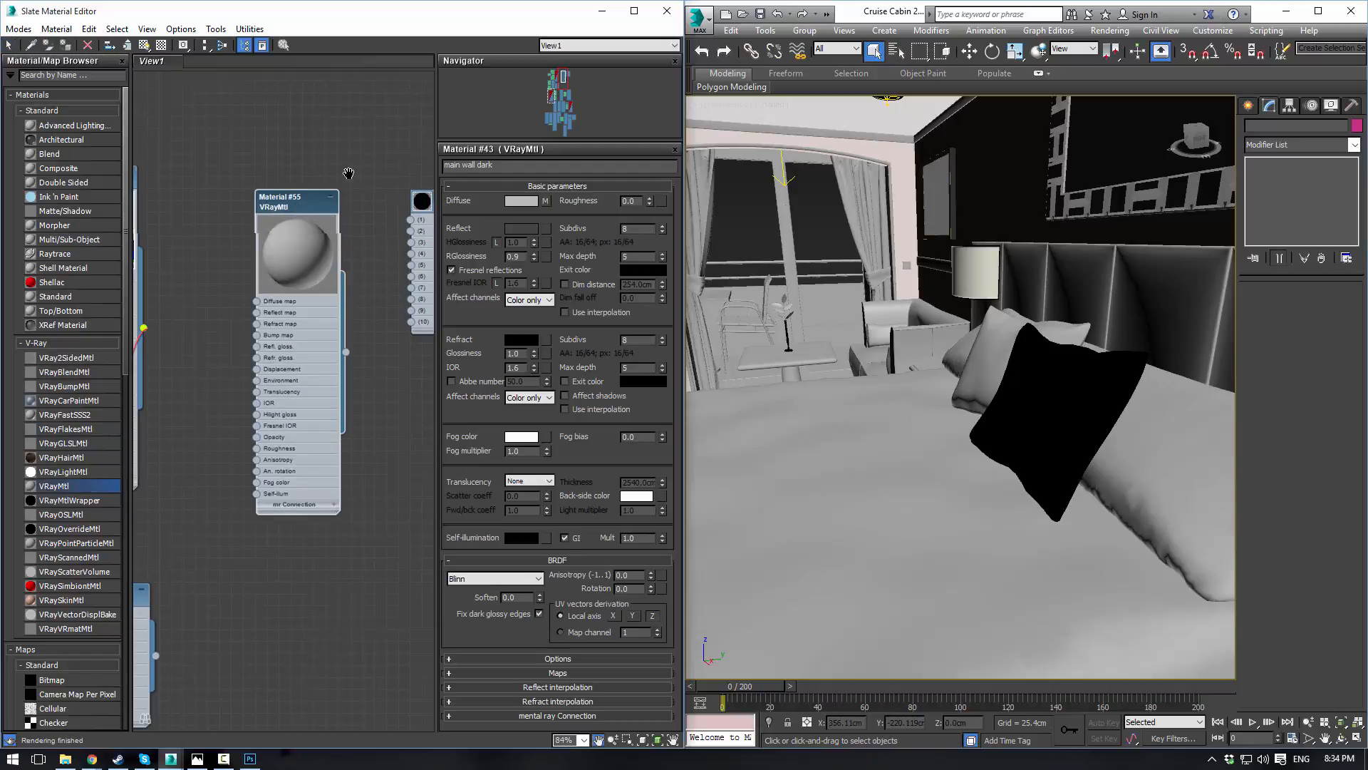
middle_drag(349, 173, 299, 204)
drag(250, 228, 249, 84)
scroll(297, 222, down, 1)
middle_drag(328, 211, 319, 290)
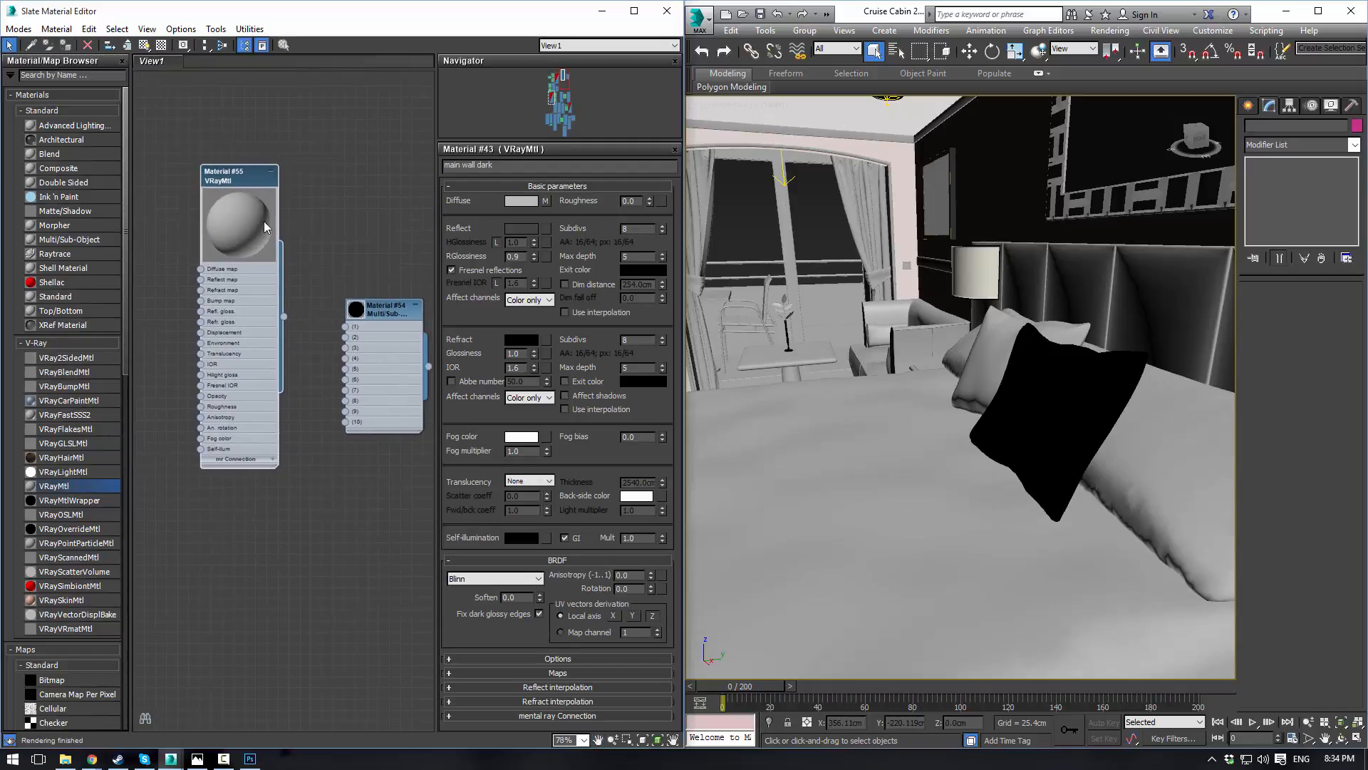
drag(264, 227, 254, 205)
drag(59, 497, 229, 489)
Step: Name the two new VRayMtls pillow main and pillow seam, and connect them to Multi/Sub-Object slots 1 and 2 respectively
double_click(248, 168)
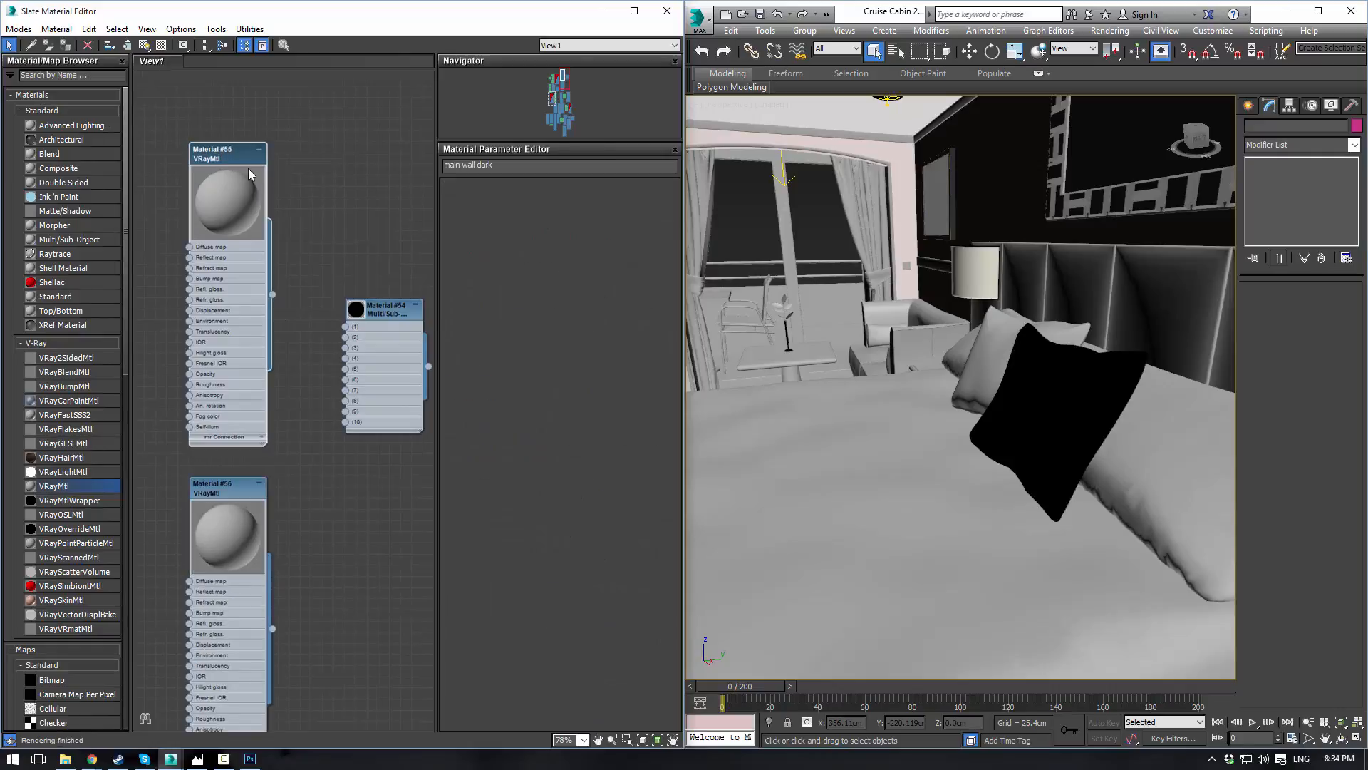
click(515, 164)
text(pillow main)
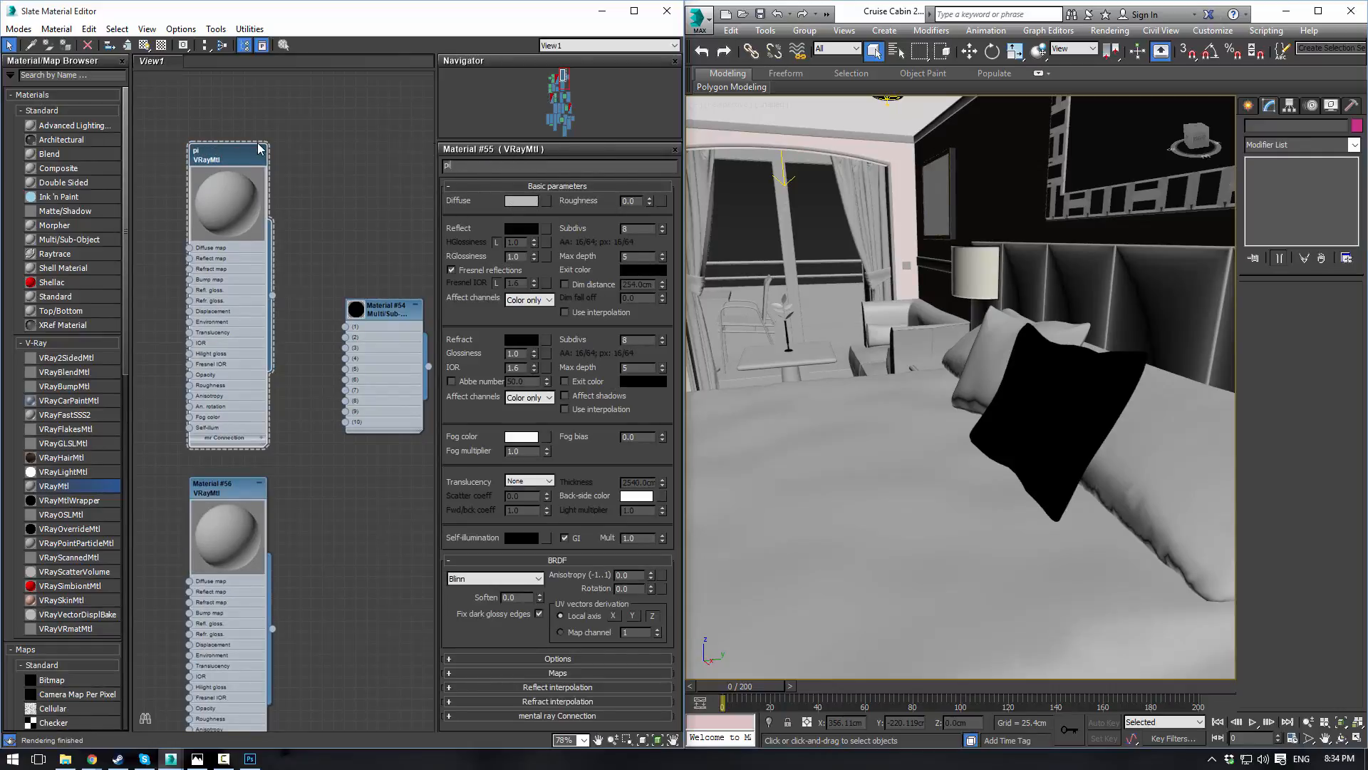
double_click(217, 489)
click(516, 165)
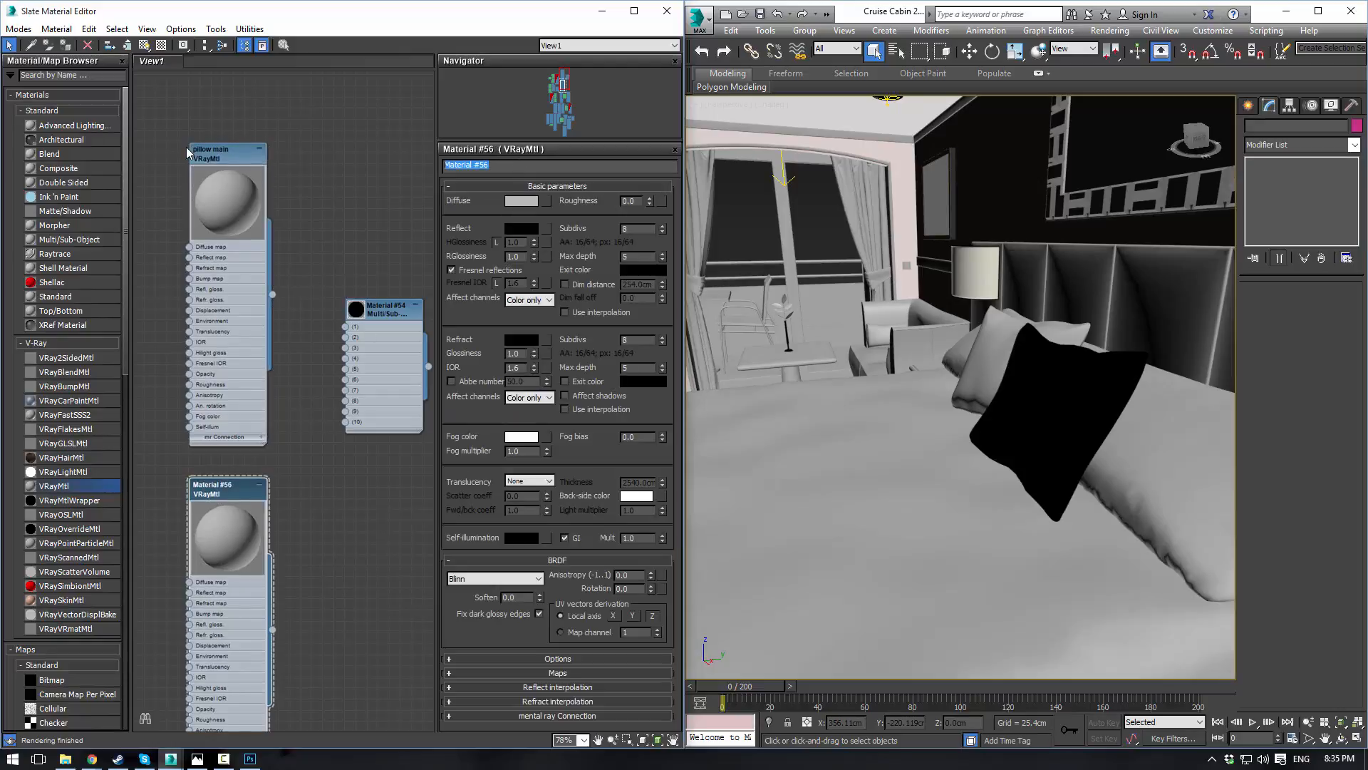
text(pillow seam)
key(Return)
drag(272, 295, 346, 327)
drag(272, 630, 346, 337)
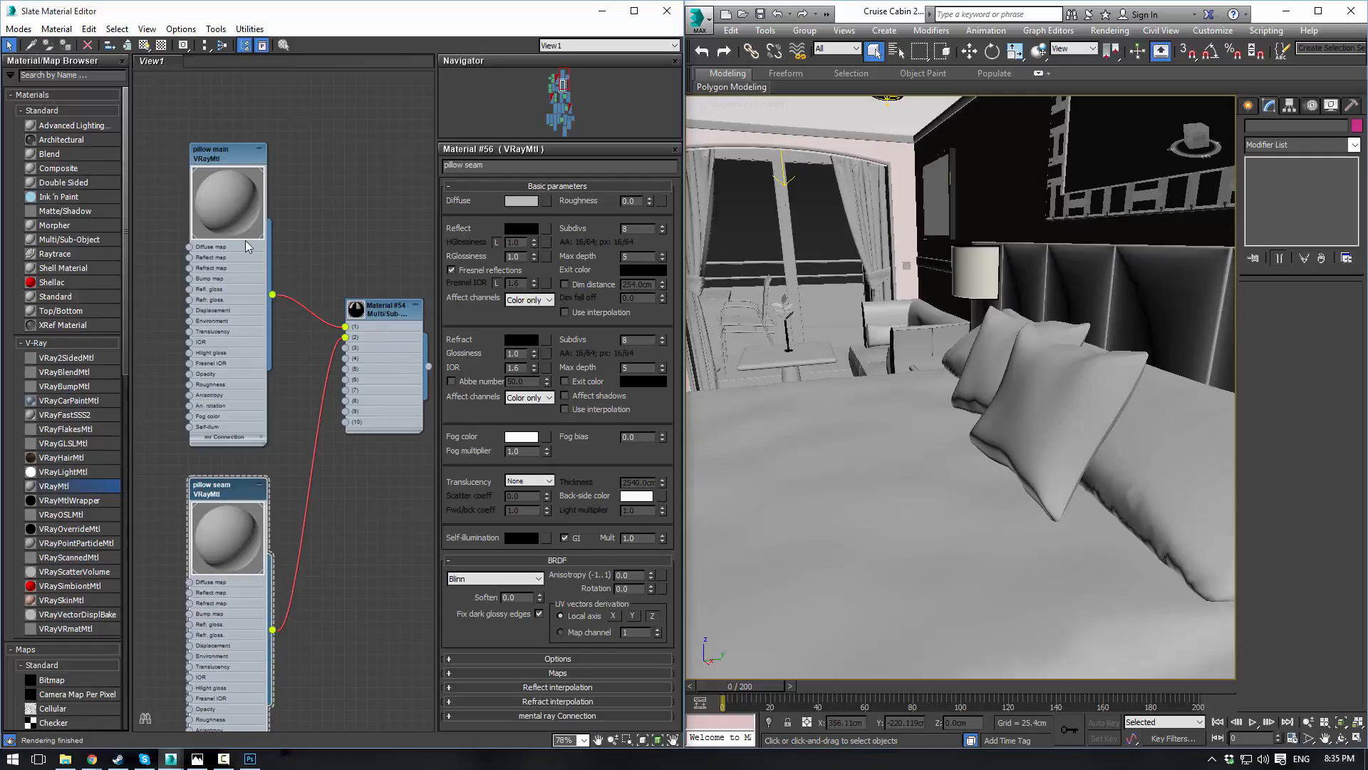
Step: Collapse the pillow main preview and give the pillow seam material a saturated green diffuse color
double_click(228, 203)
click(519, 201)
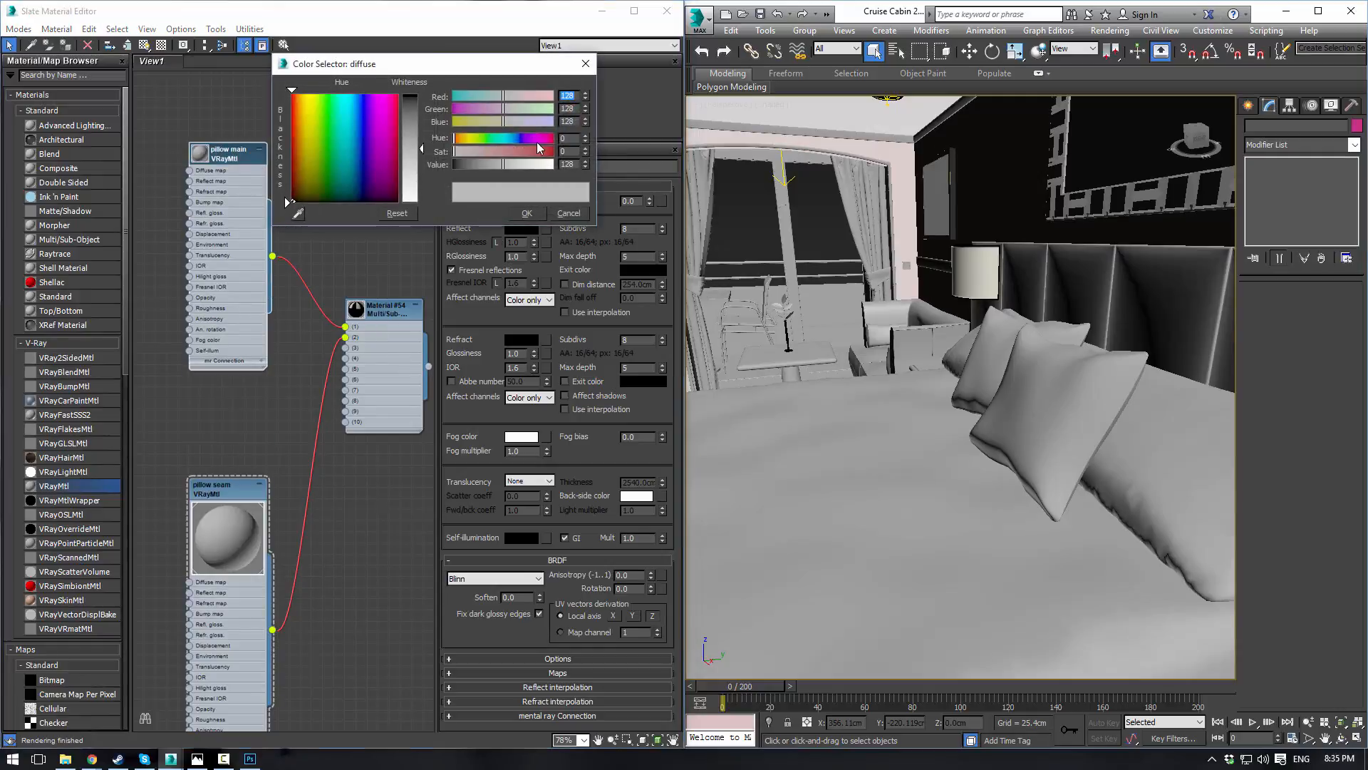
click(491, 140)
click(516, 152)
click(527, 213)
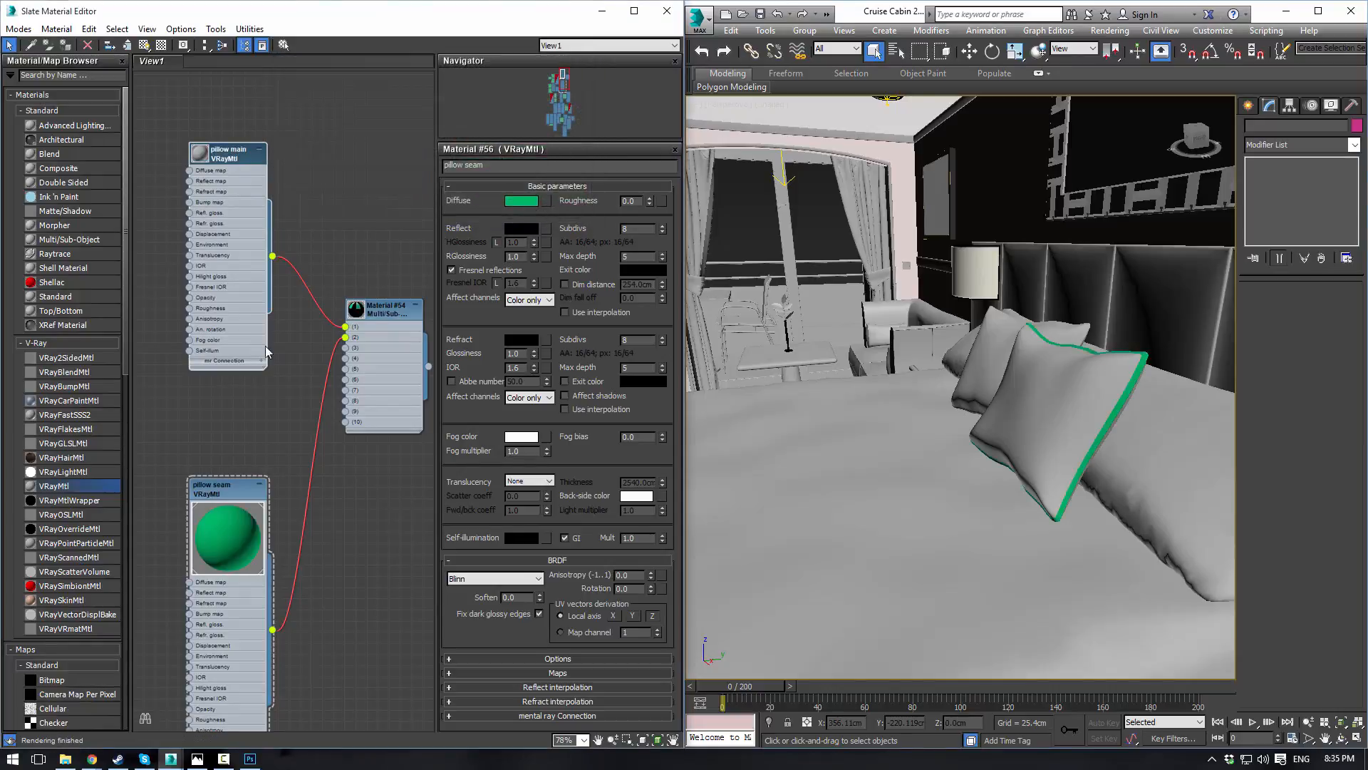
Step: Load pillow_Diffuse.jpg as a Bitmap in pillow main's diffuse and show that material in the viewport
double_click(232, 158)
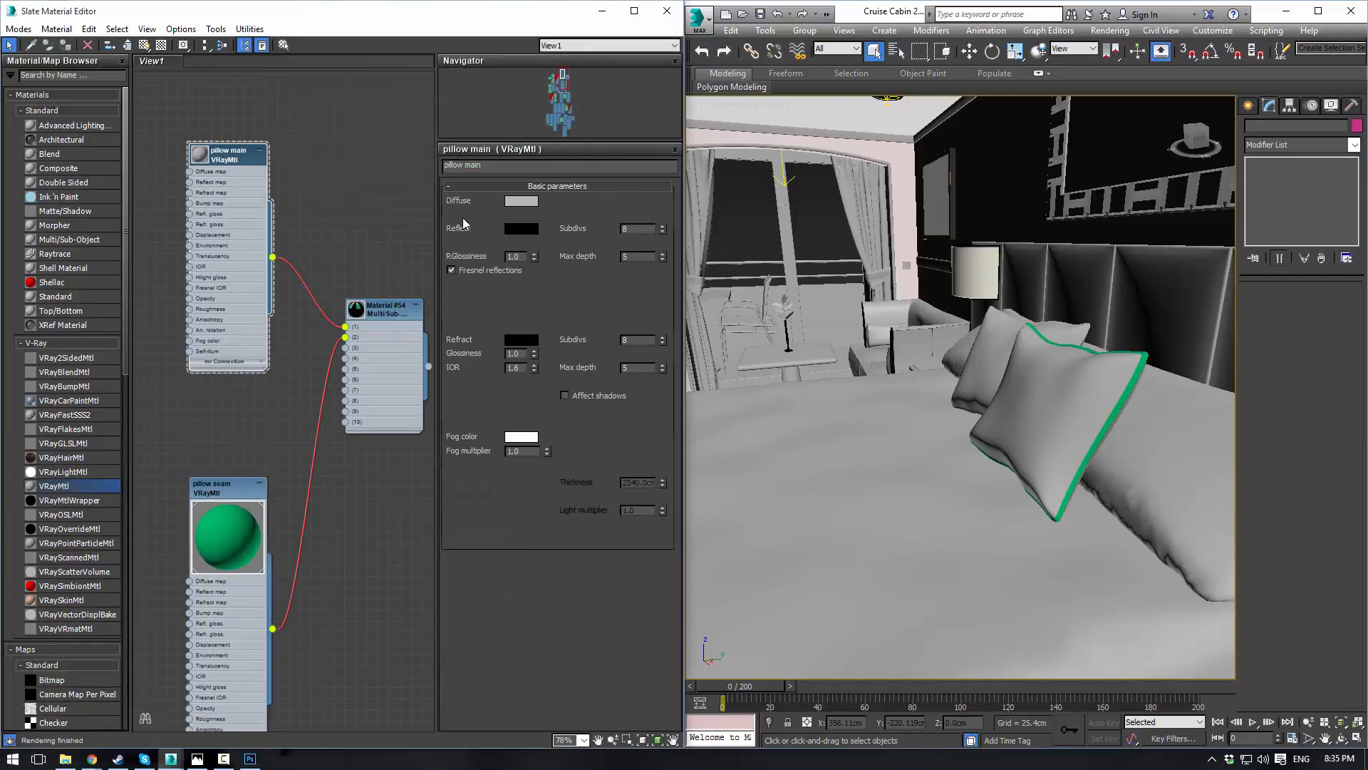
click(550, 198)
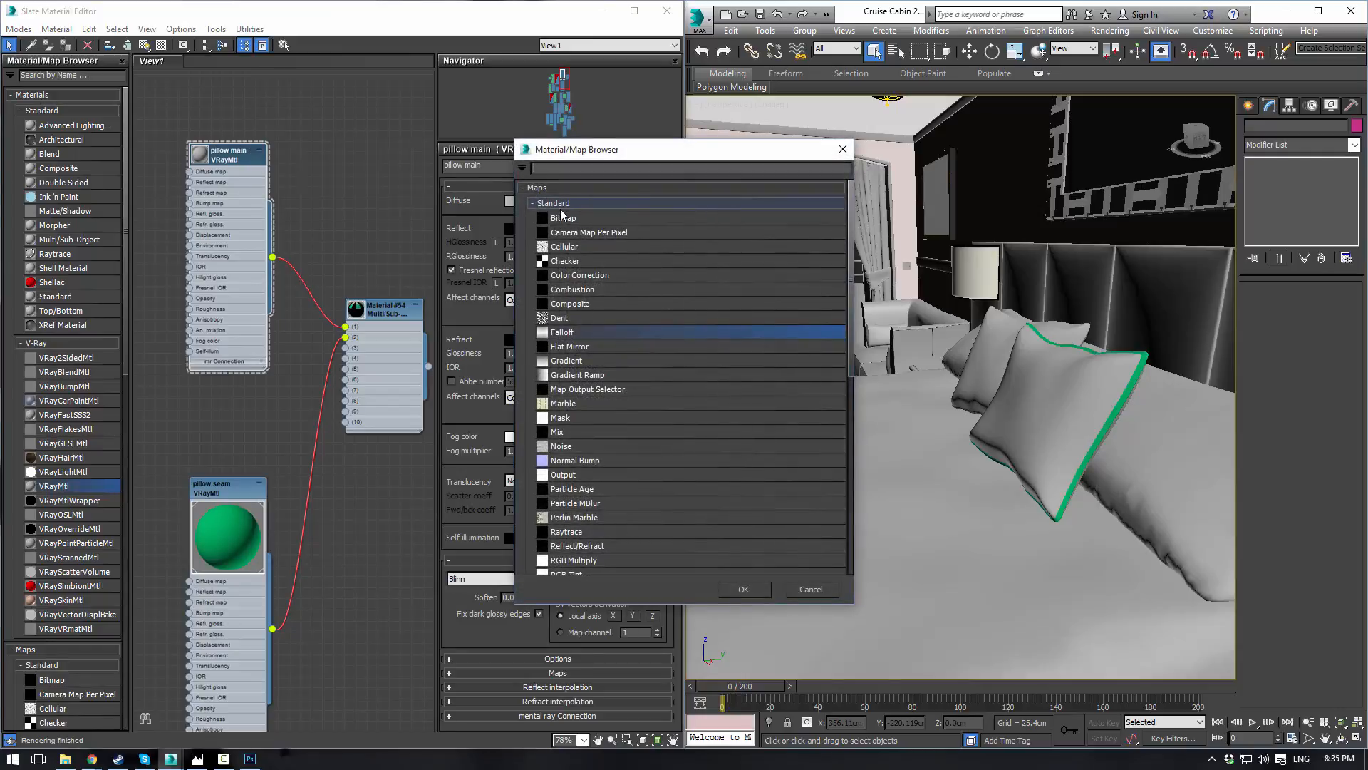
double_click(570, 217)
click(1107, 114)
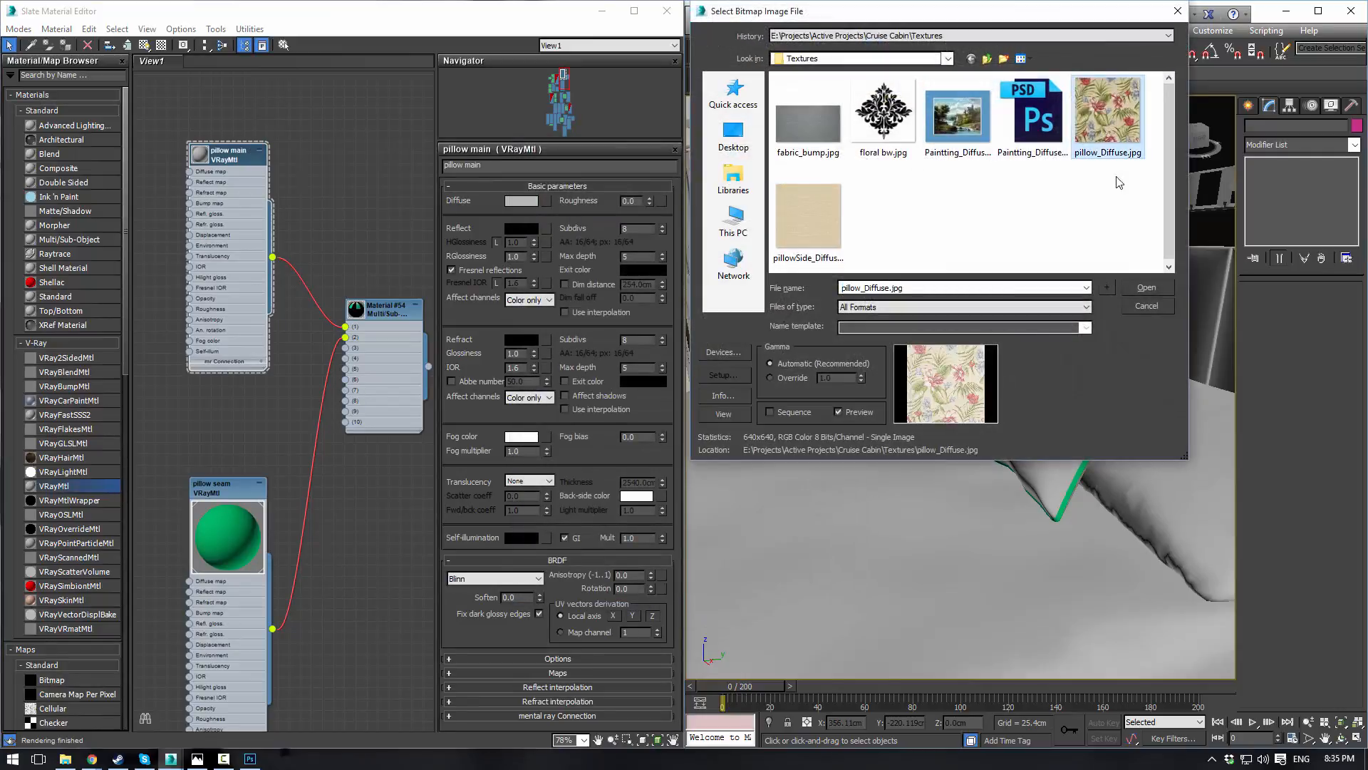
click(1138, 293)
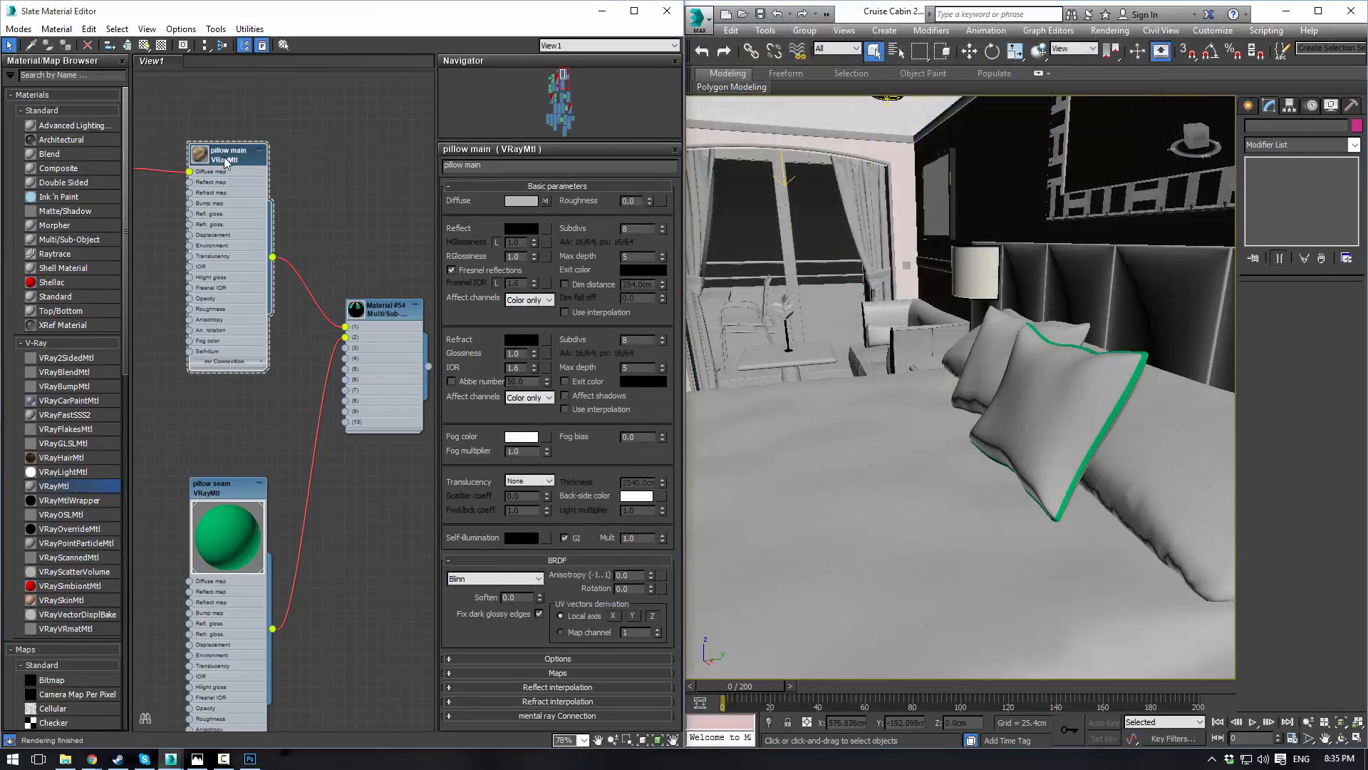
click(146, 46)
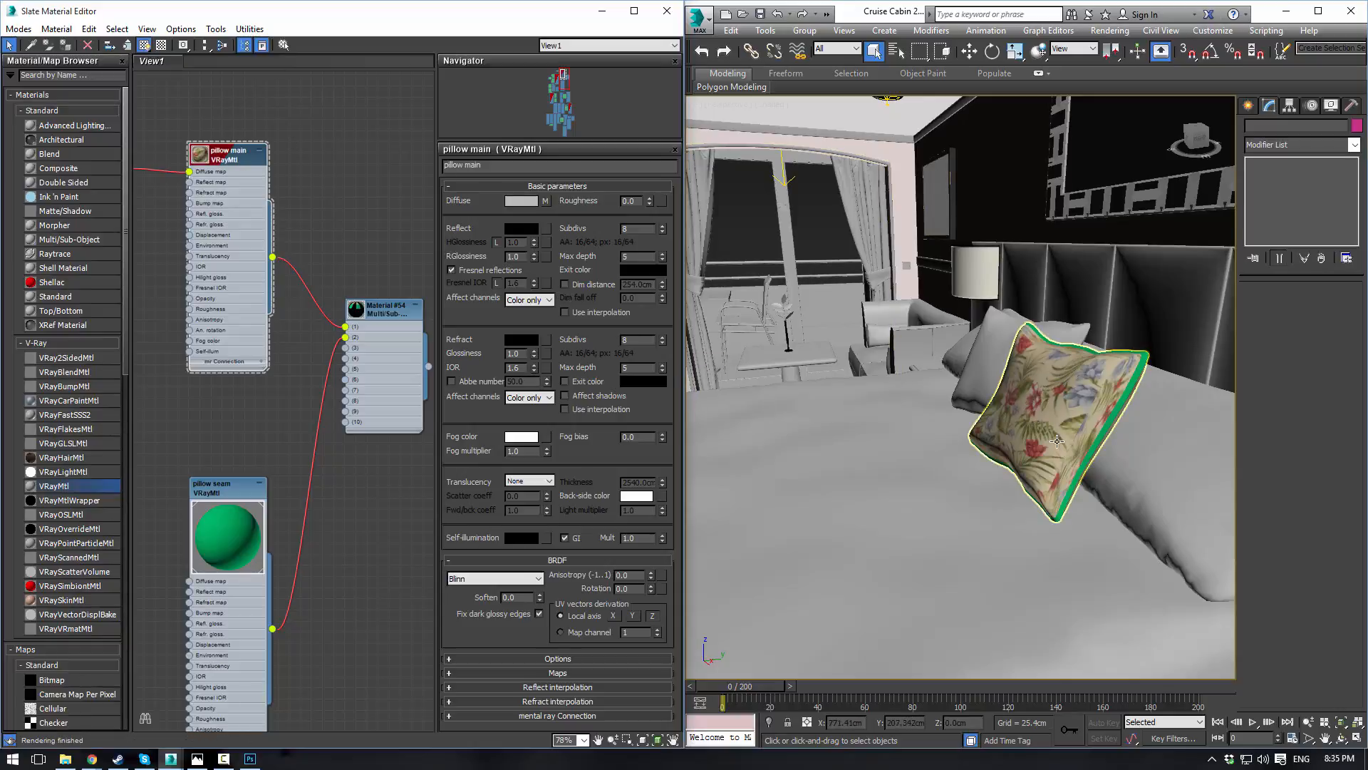
Step: Add a UVW Map modifier directly above the front pillow's Editable Poly, set its mapping to Box, and deselect the pillow
click(1032, 430)
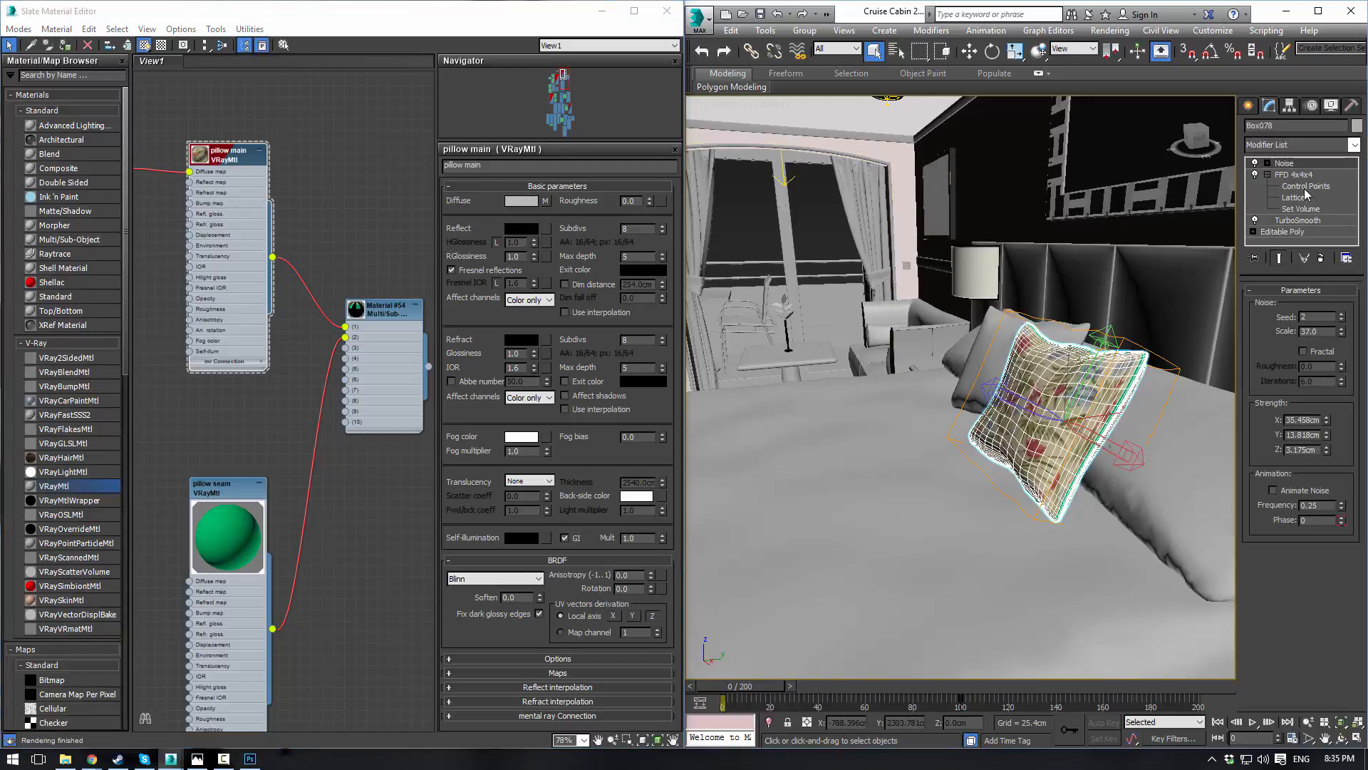
click(1305, 238)
click(1354, 146)
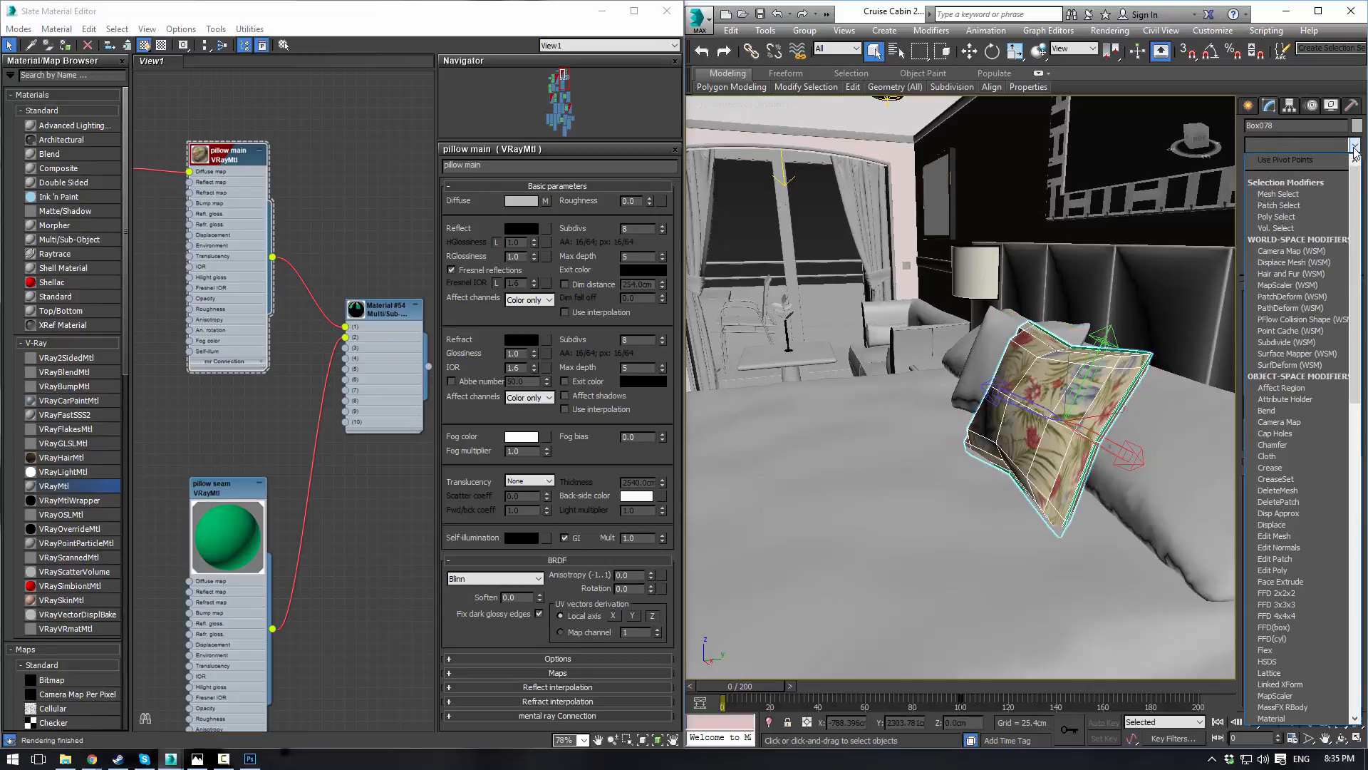
text(uvw)
key(Return)
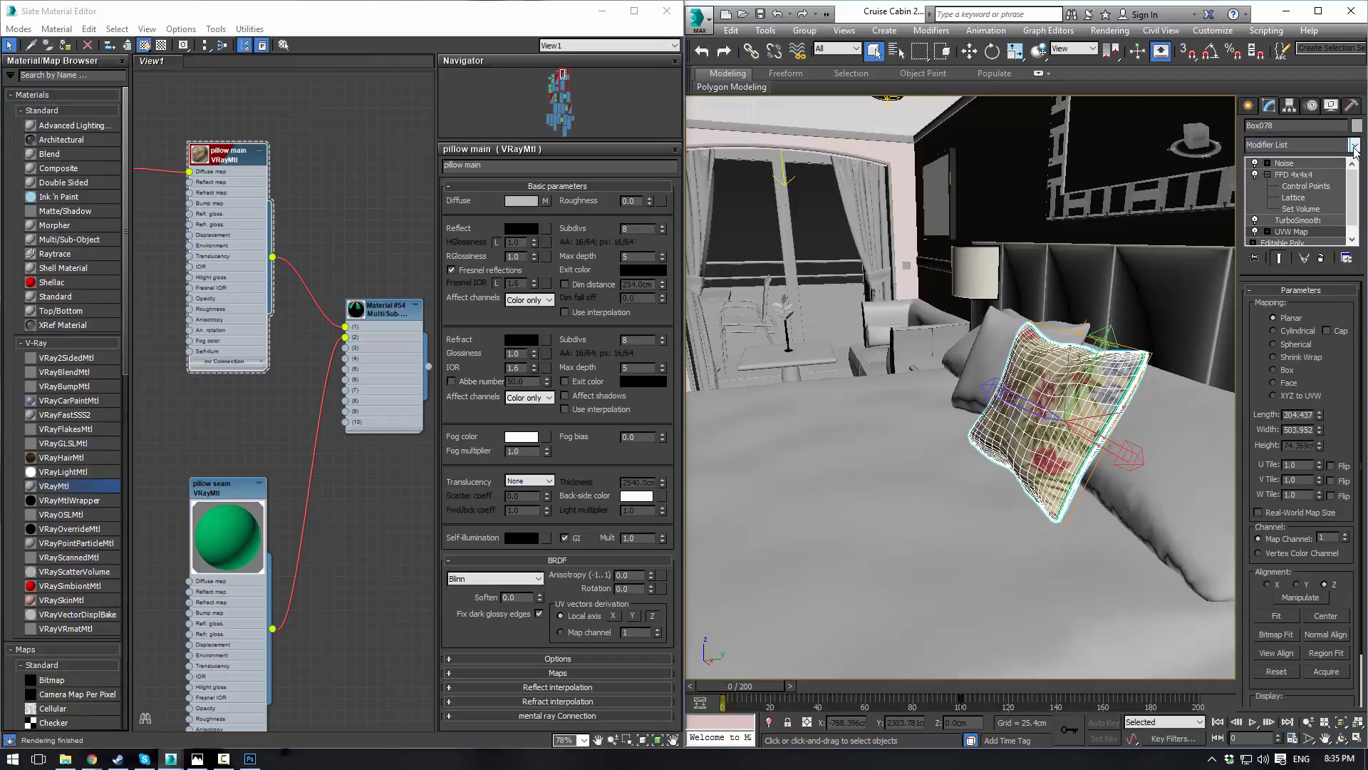
click(1274, 369)
click(1155, 444)
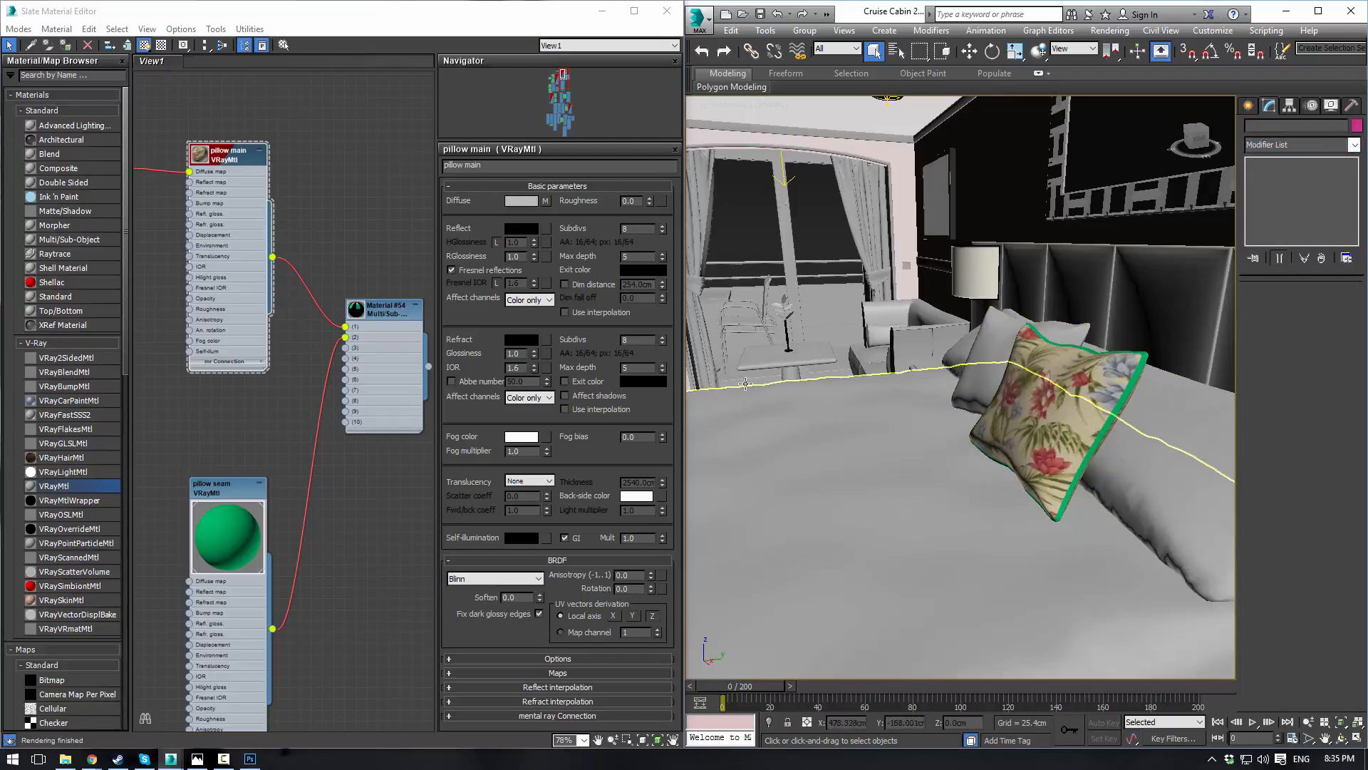
click(1013, 411)
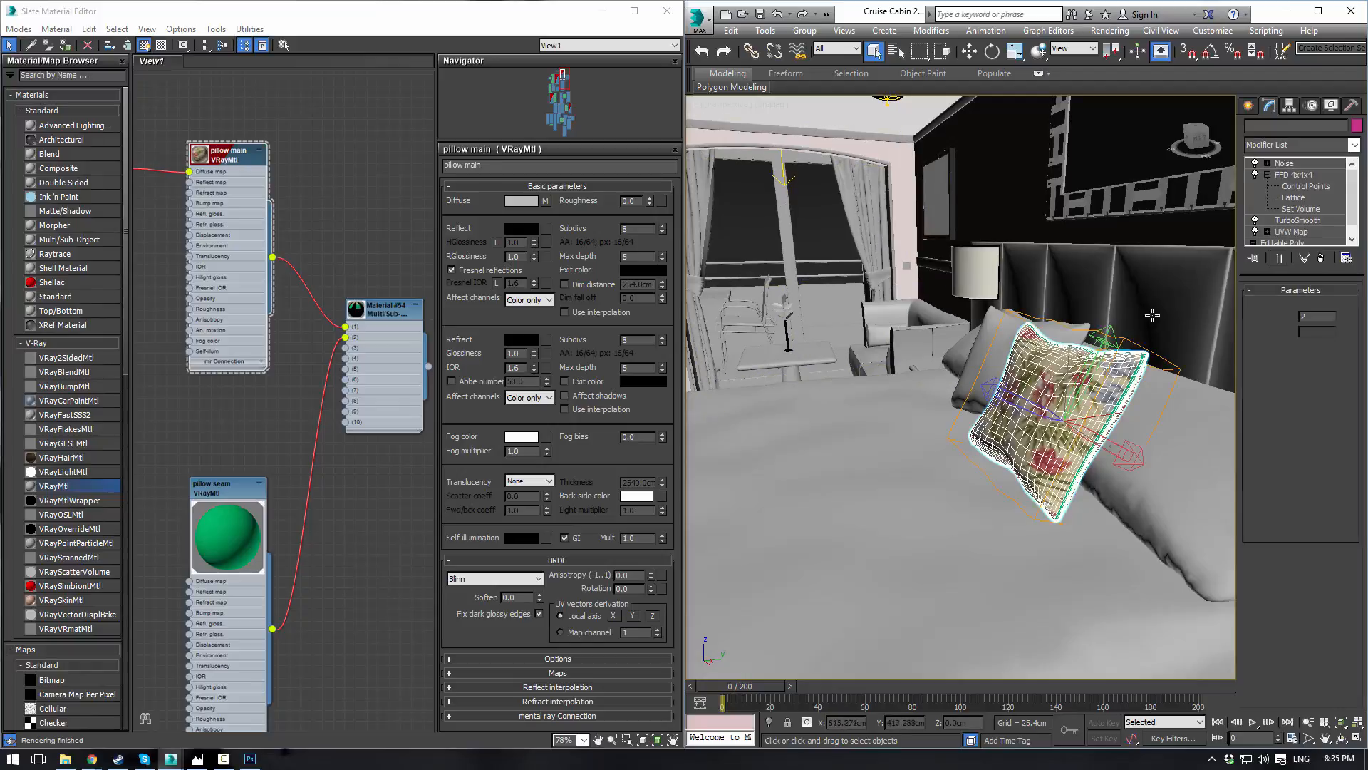
click(823, 238)
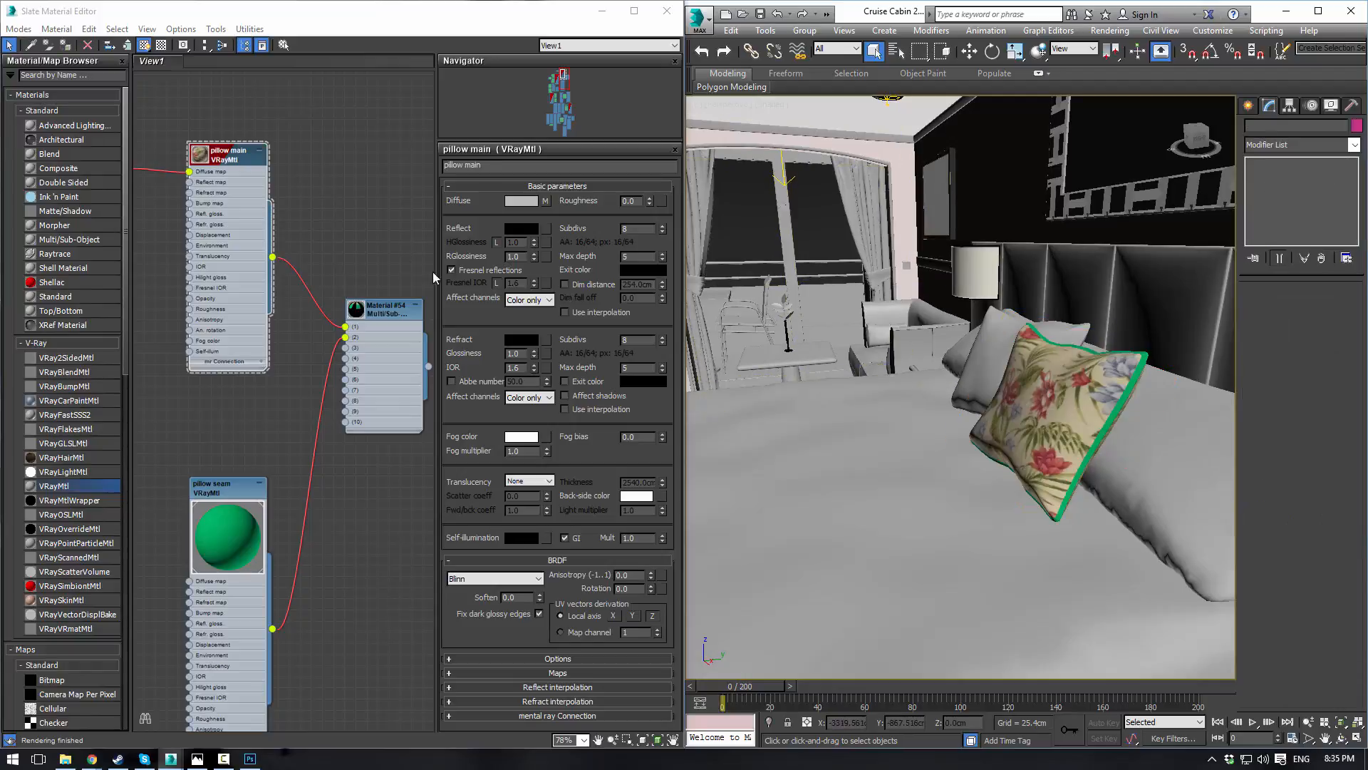
Step: Enlarge the pillow main material's preview and assign a Falloff map to its Reflect slot
double_click(199, 162)
scroll(216, 164, up, 3)
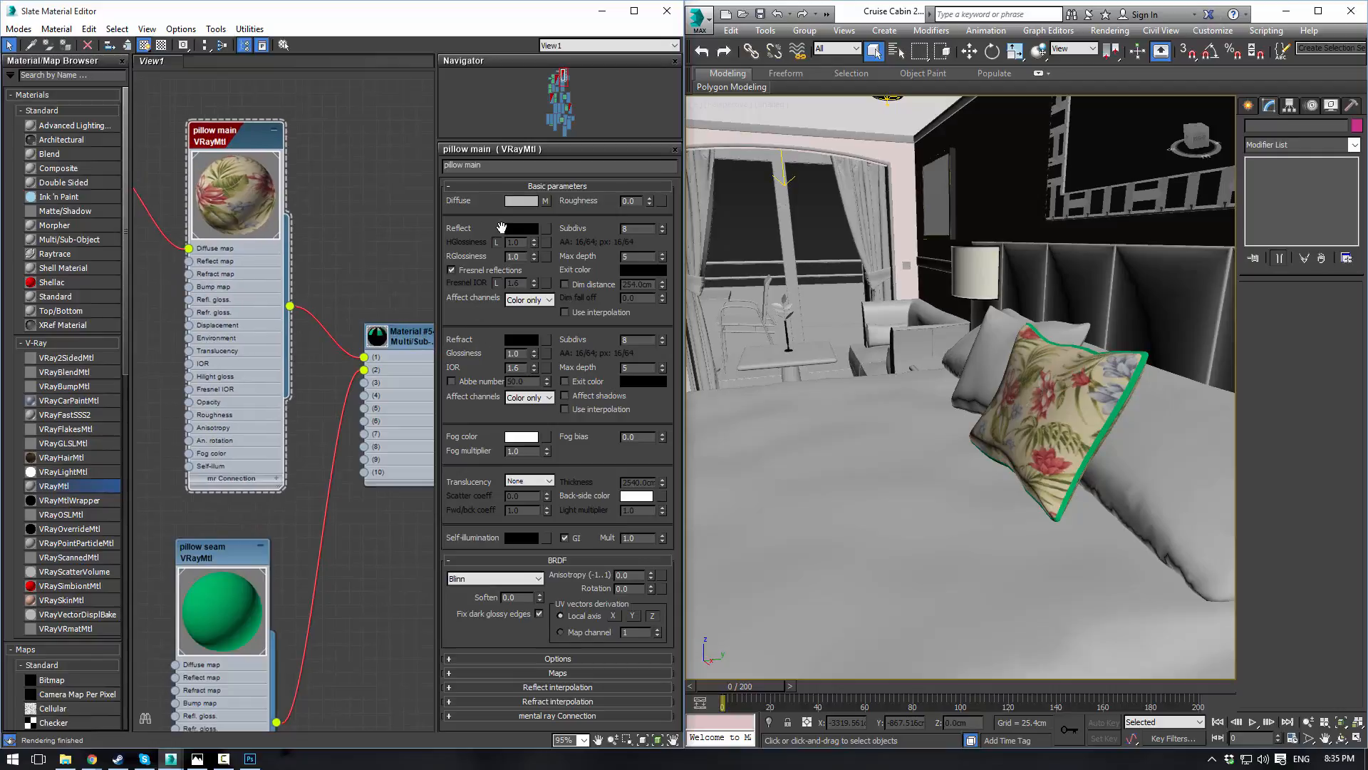
click(546, 228)
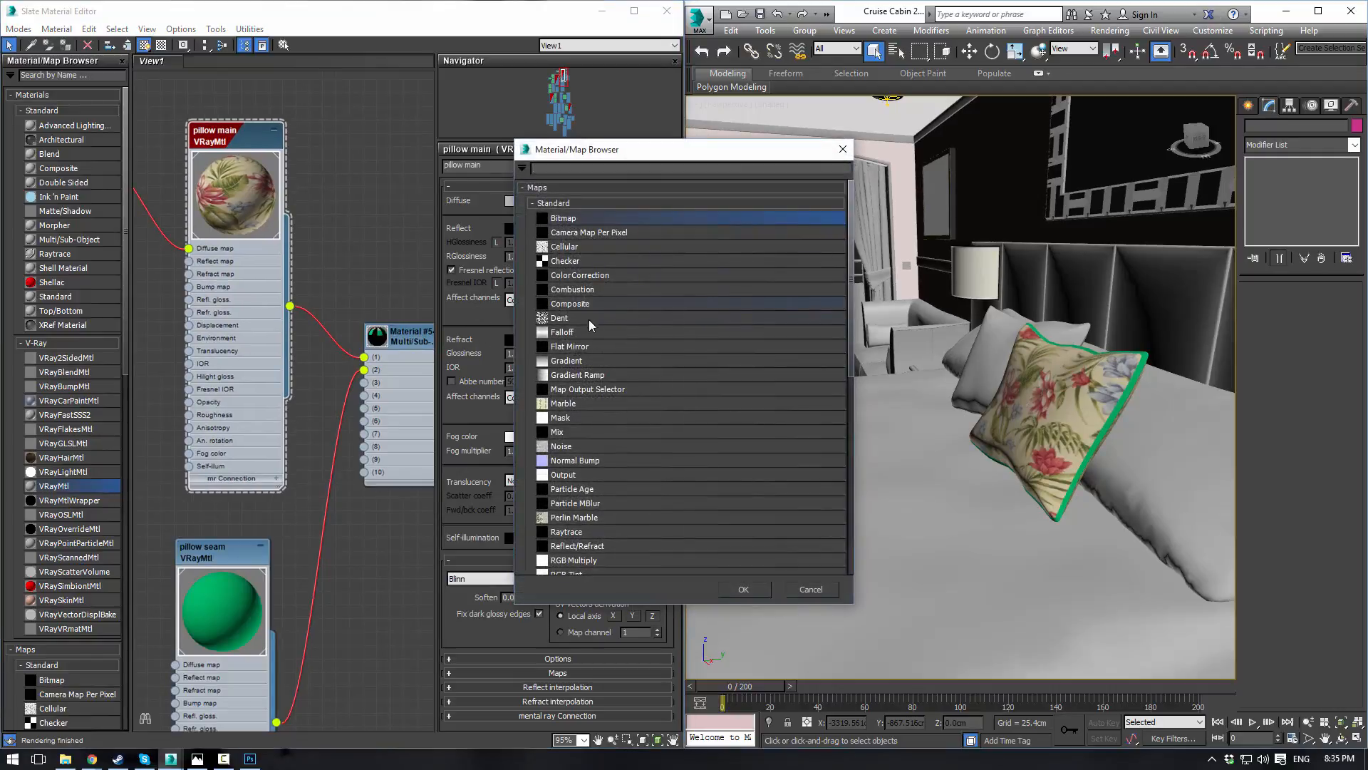
click(568, 333)
double_click(568, 333)
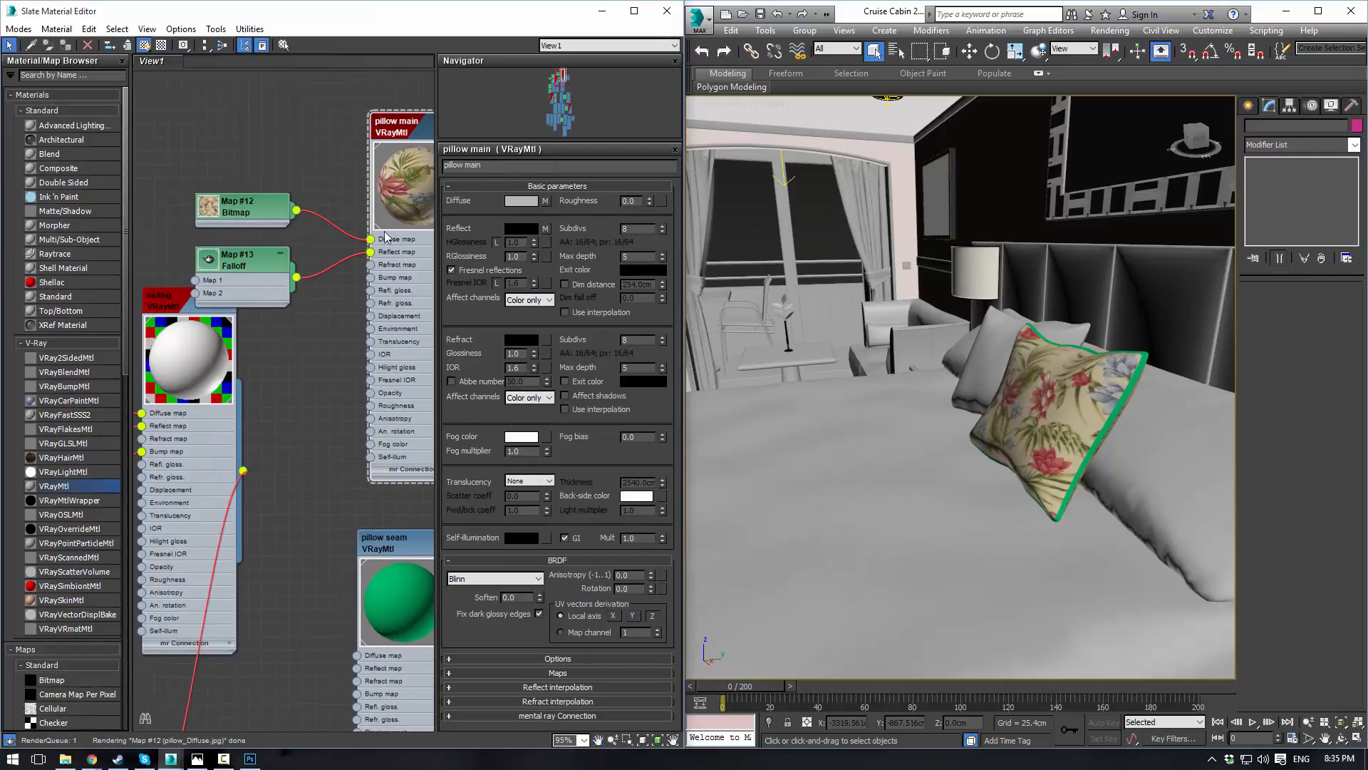
Step: Move pillow main's Bitmap and Falloff nodes higher, enlarge the Falloff preview, and open the Falloff's parameters
drag(228, 206, 256, 140)
drag(241, 260, 254, 206)
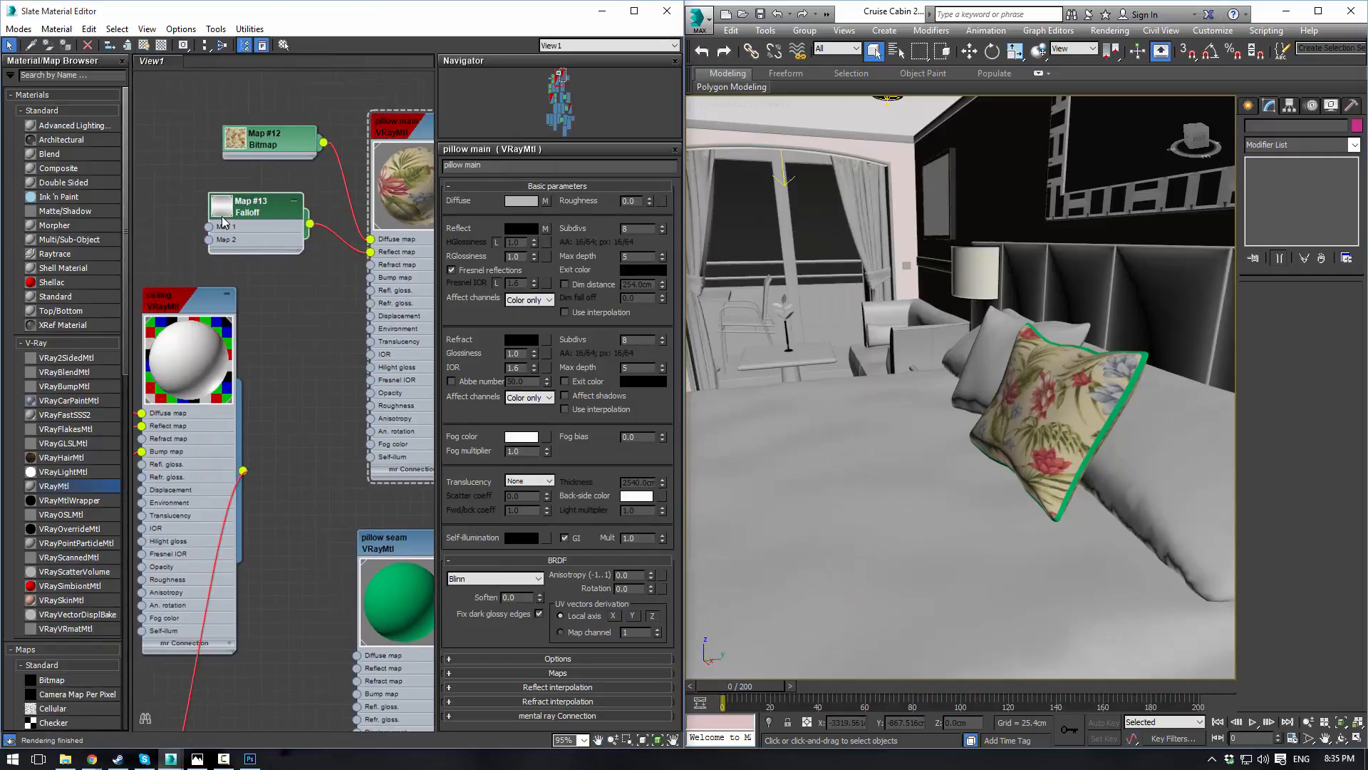
double_click(222, 214)
double_click(243, 217)
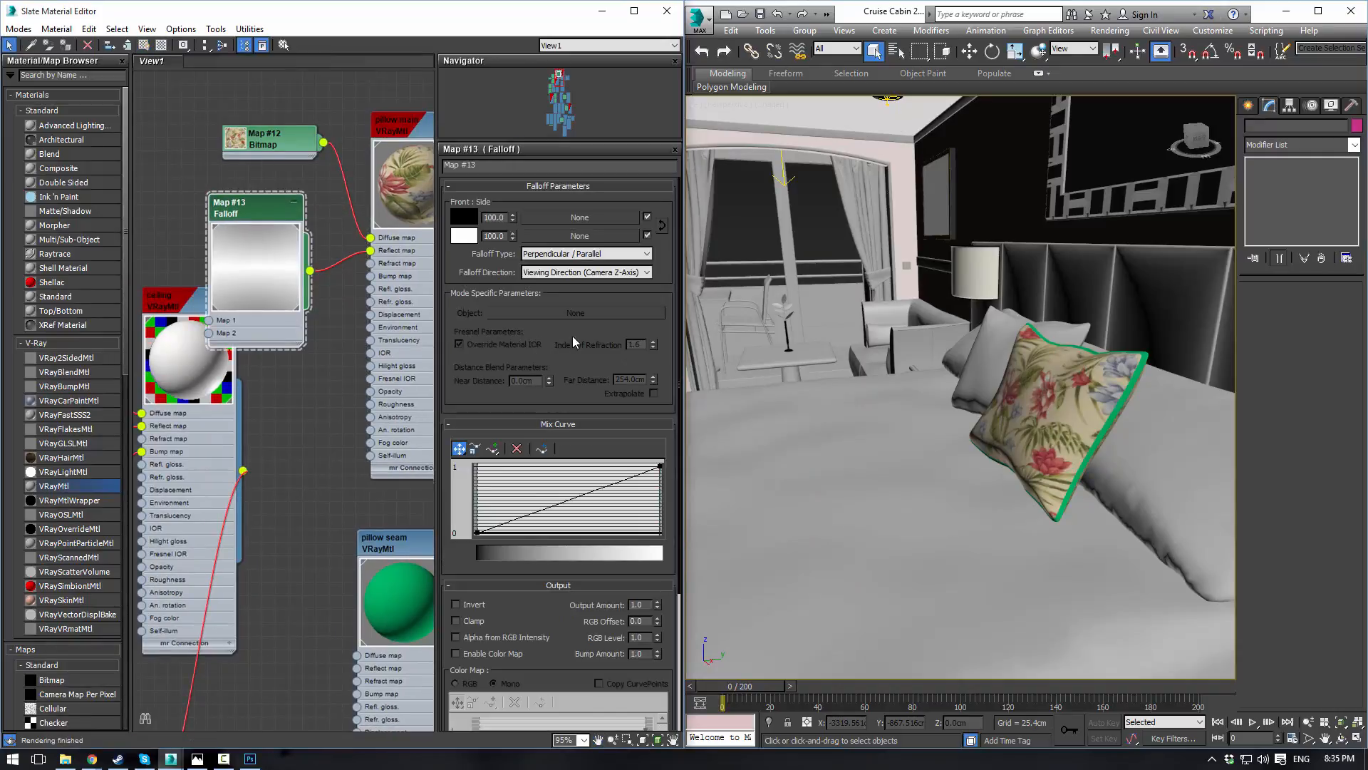
Step: Convert both end points of the Falloff's mix curve to Bezier-Corner and bend it so it stays low and rises steeply at the end
right_click(658, 464)
click(672, 504)
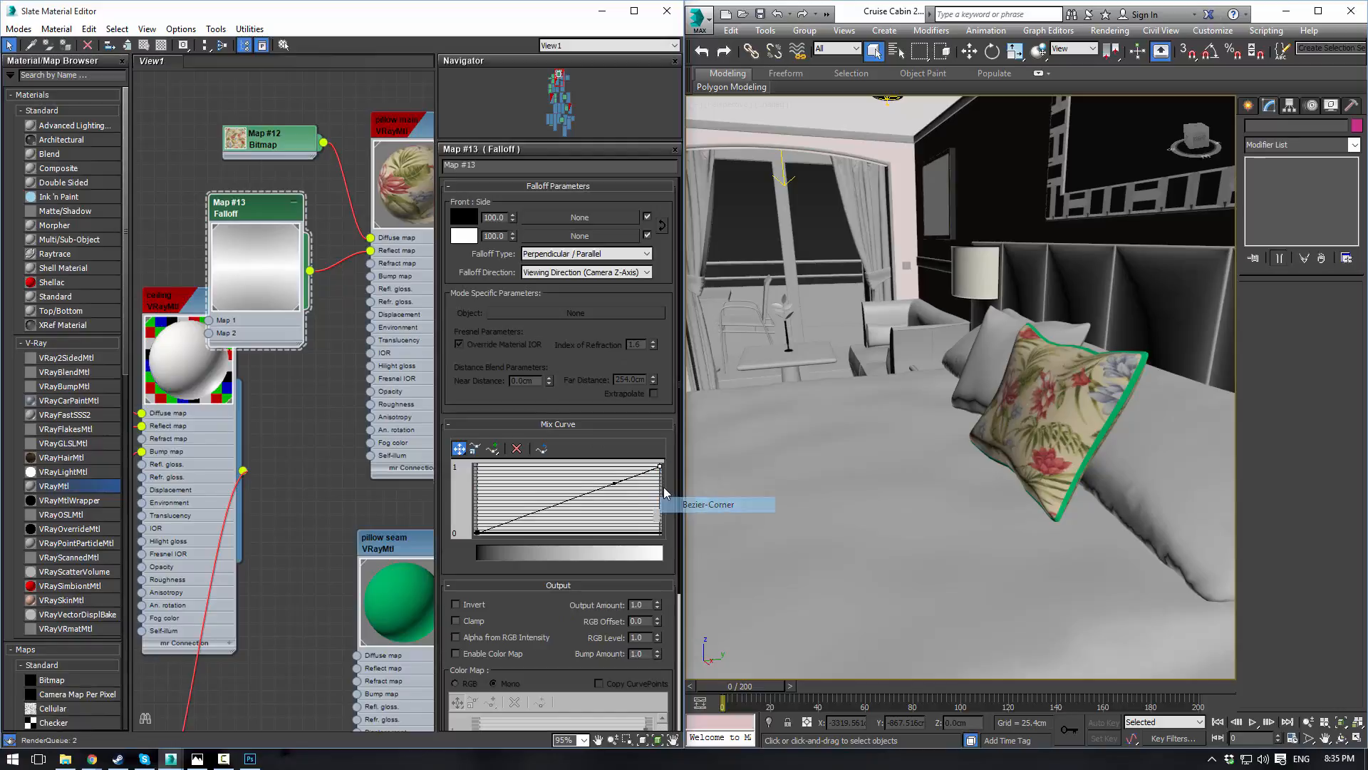
drag(614, 483, 661, 518)
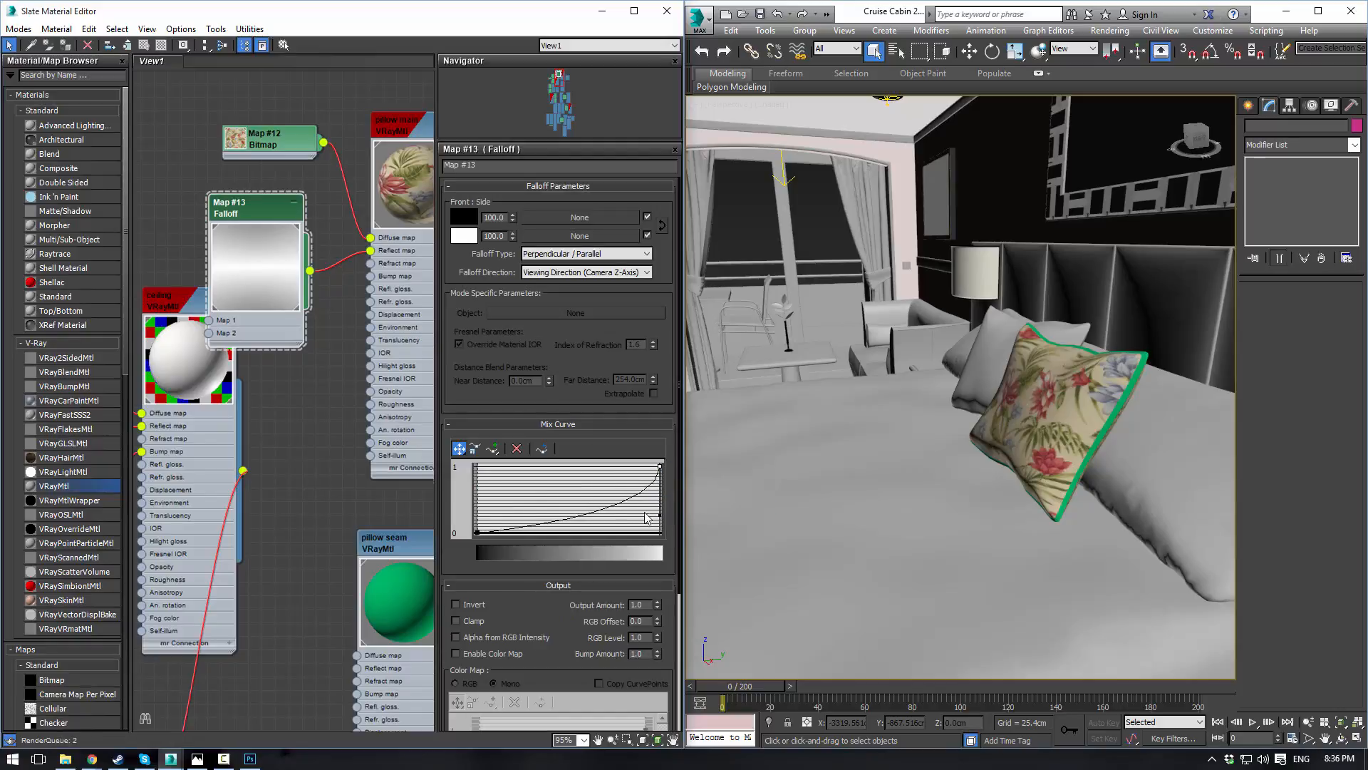
right_click(477, 533)
click(528, 573)
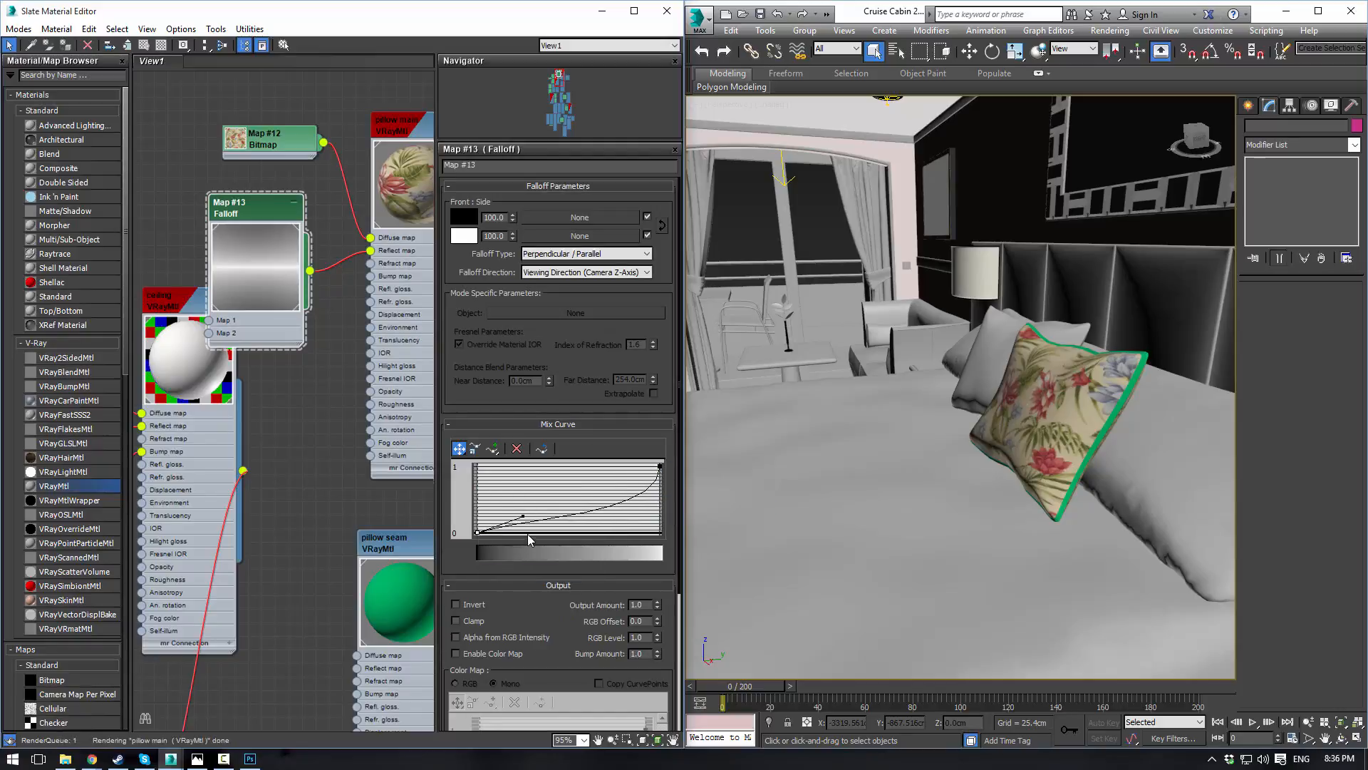
drag(528, 533, 572, 543)
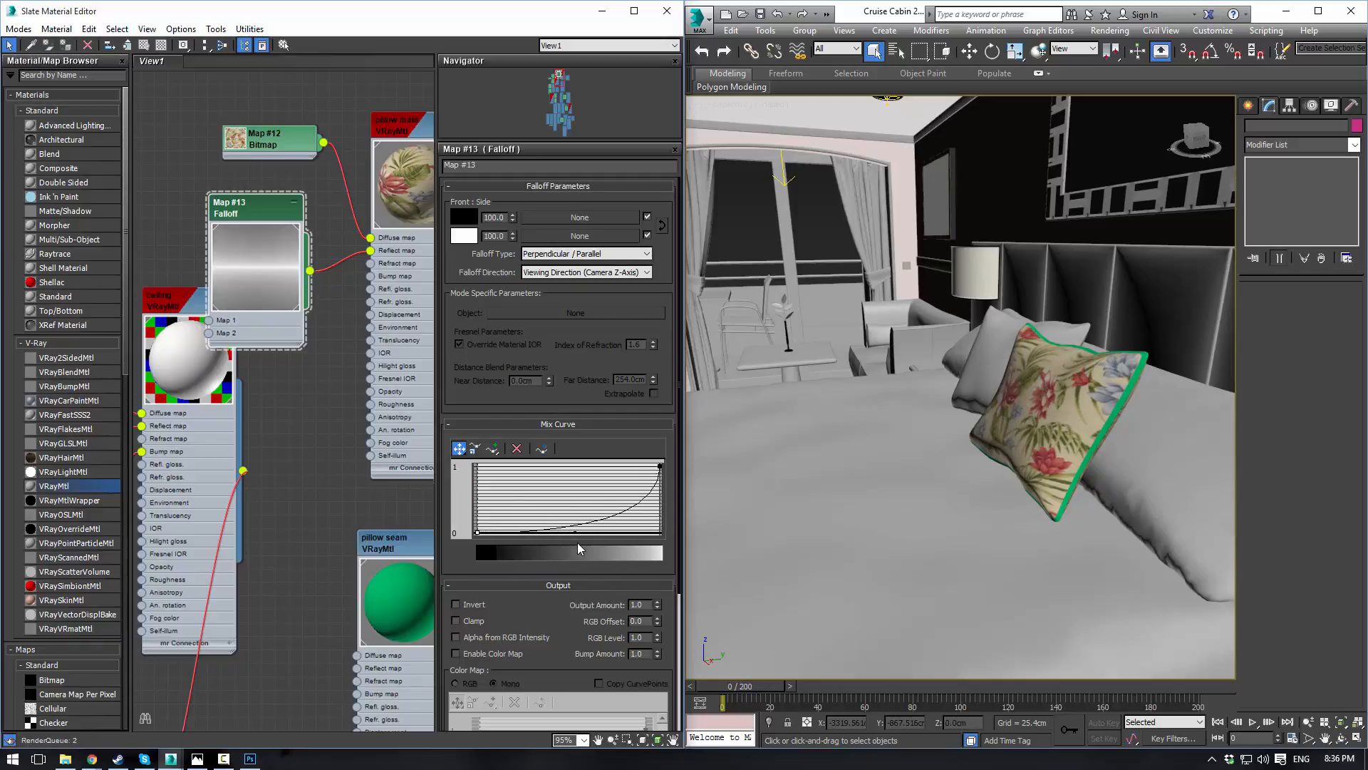
Step: Load fabric_bump.jpg as a Bitmap in pillow main's Bump slot
middle_drag(392, 158, 335, 165)
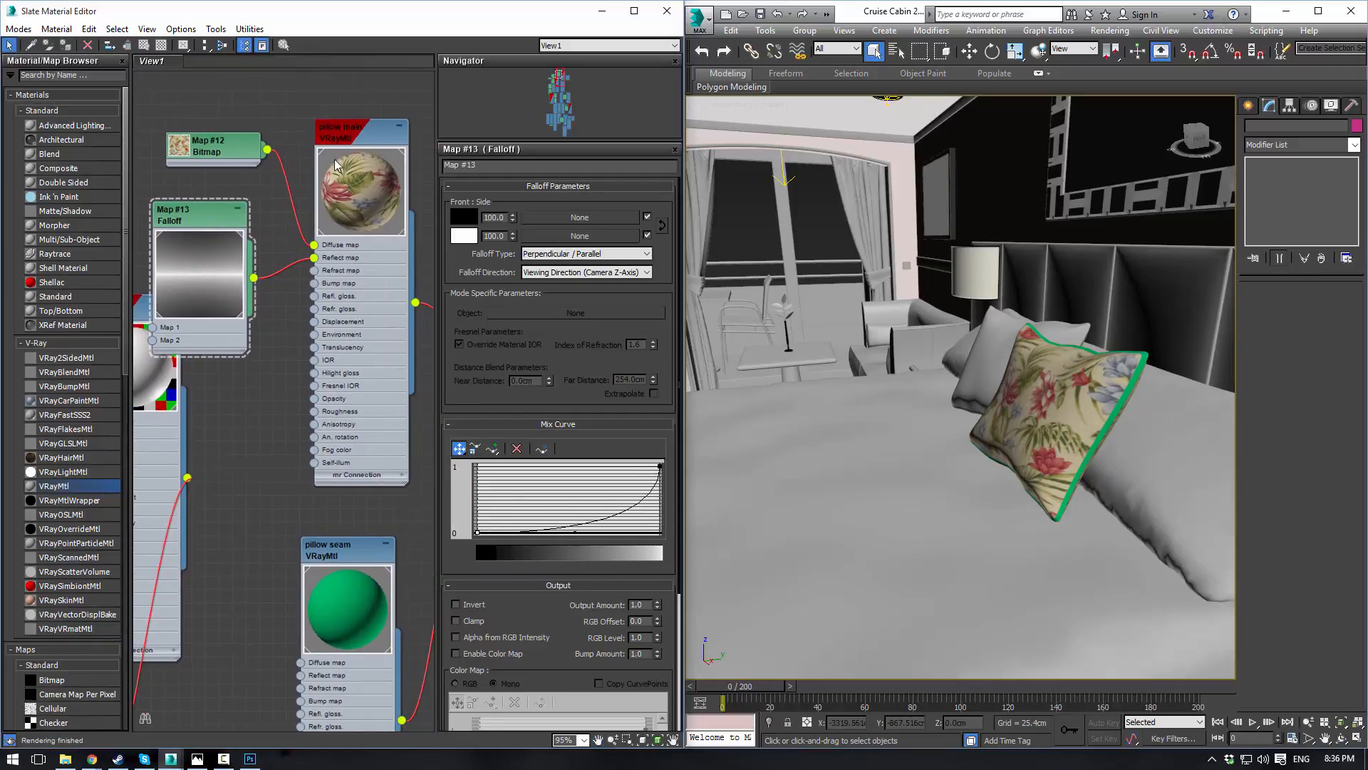
double_click(350, 136)
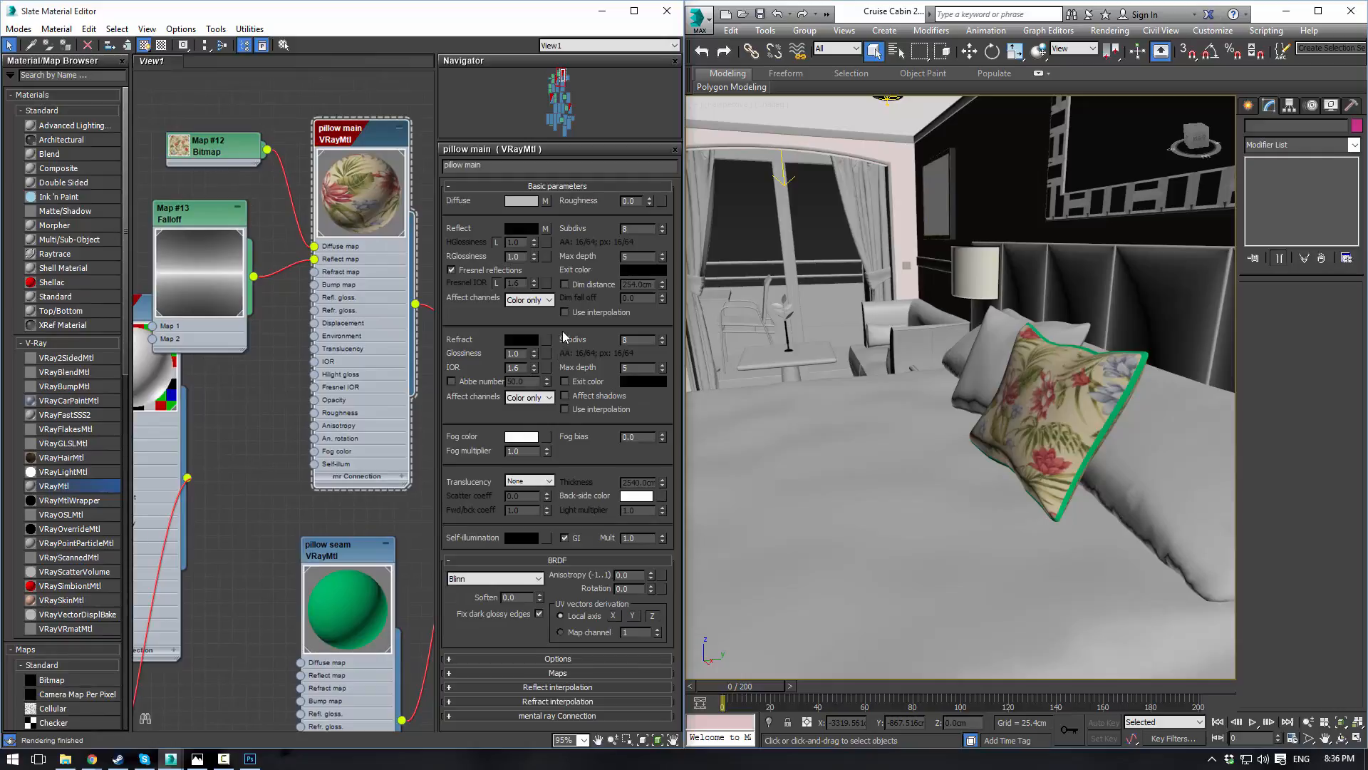
click(537, 670)
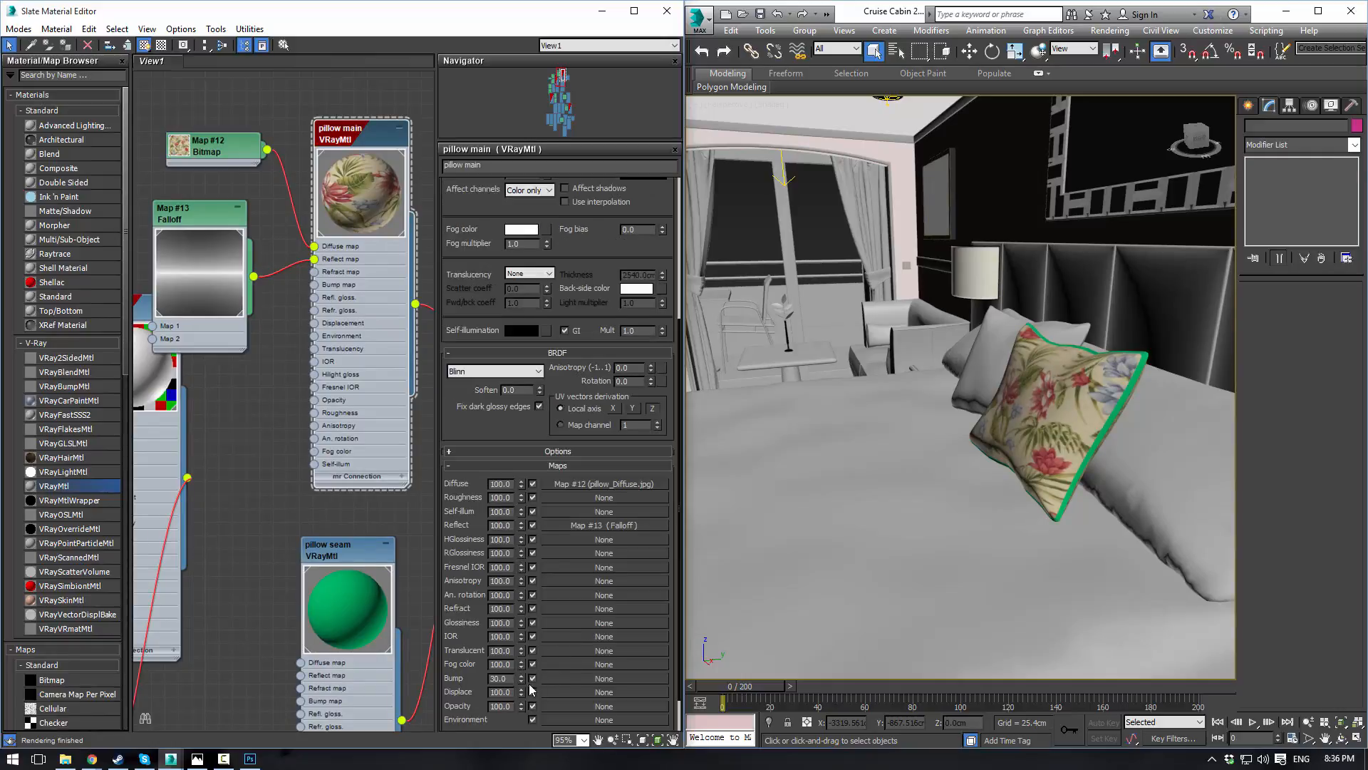
click(553, 681)
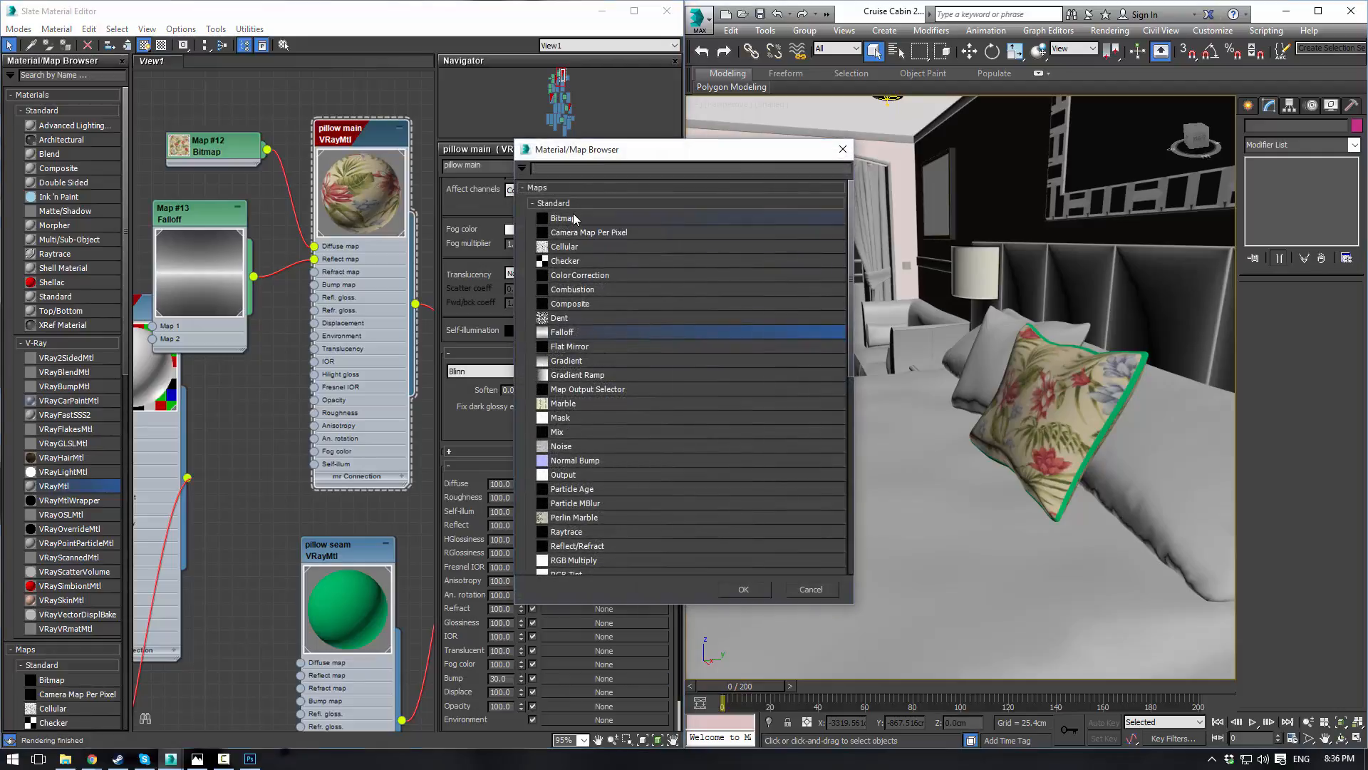
click(572, 221)
double_click(573, 226)
click(801, 109)
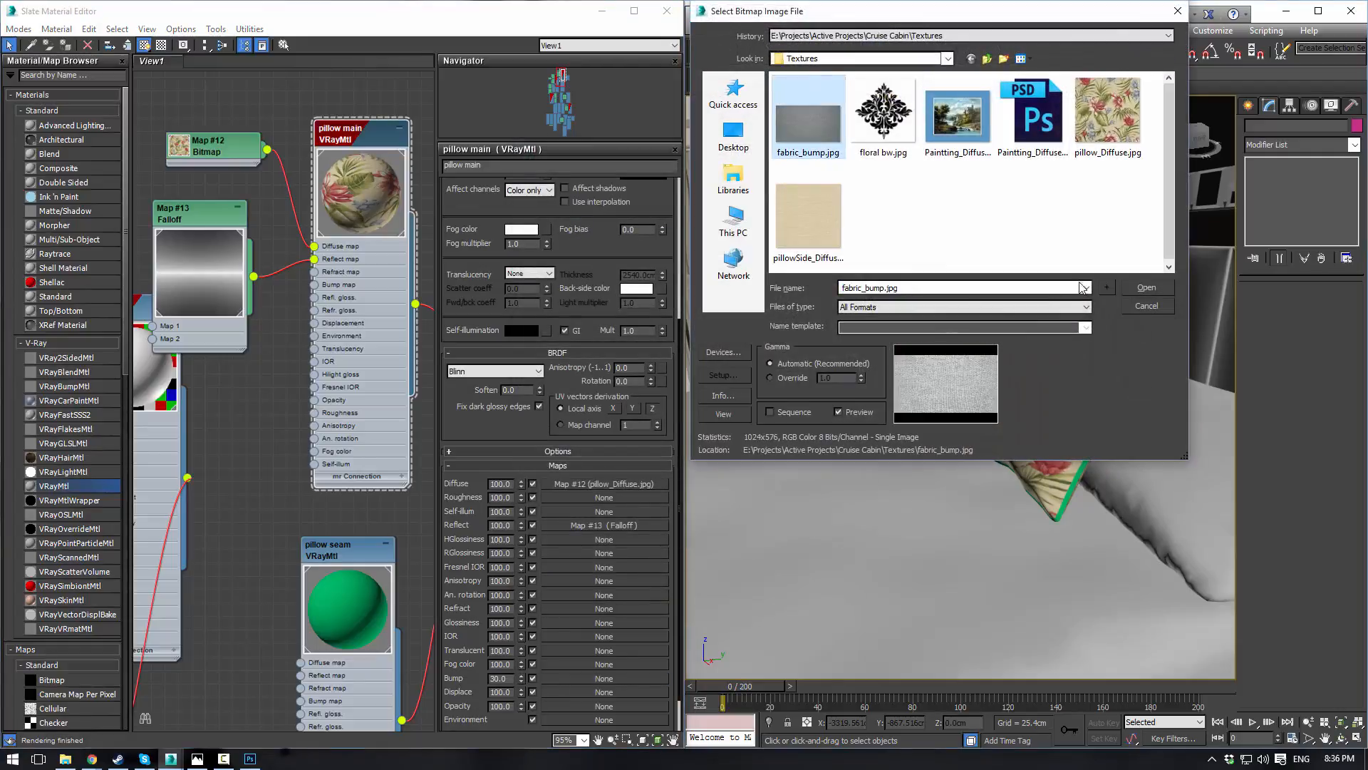
click(1133, 290)
scroll(379, 201, up, 5)
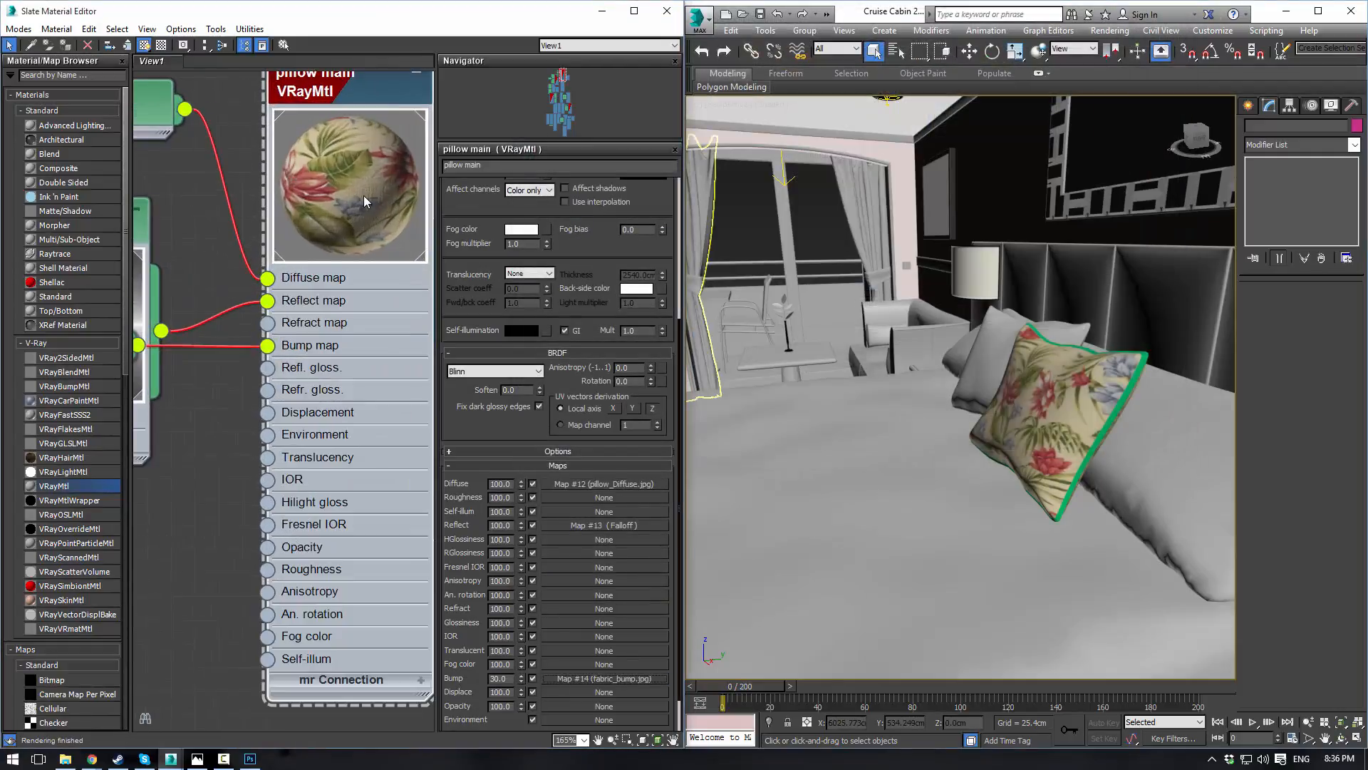
scroll(358, 182, down, 4)
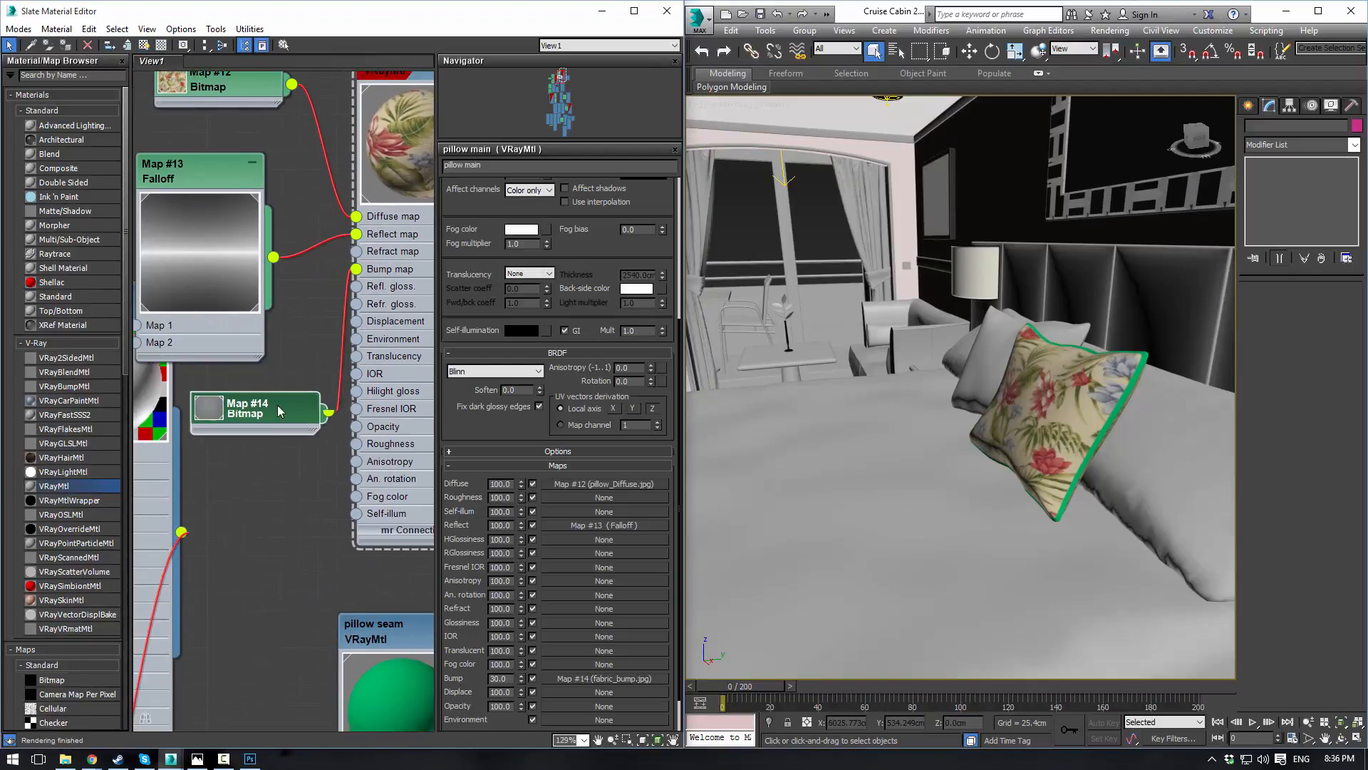
Step: Tidy the pillow nodes, place pillow seam directly below pillow main, and connect the fabric bump Bitmap to pillow seam's Bump map
scroll(284, 395, down, 4)
drag(238, 253, 261, 242)
drag(263, 386, 263, 375)
drag(233, 191, 245, 203)
middle_drag(340, 537, 321, 411)
drag(321, 416, 332, 382)
drag(285, 252, 303, 486)
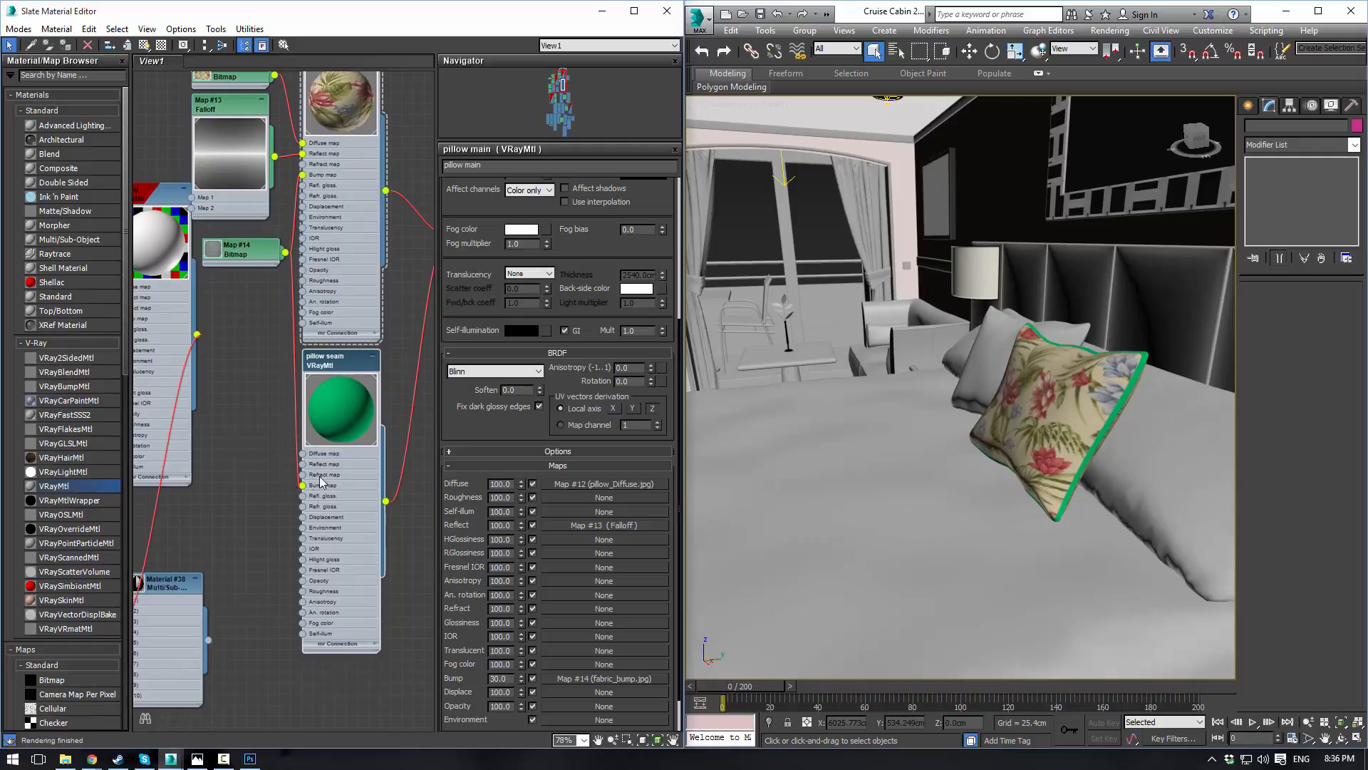
Step: Connect a new Bitmap to pillow seam's Diffuse map using the beige pillowSide diffuse texture
drag(255, 403, 255, 403)
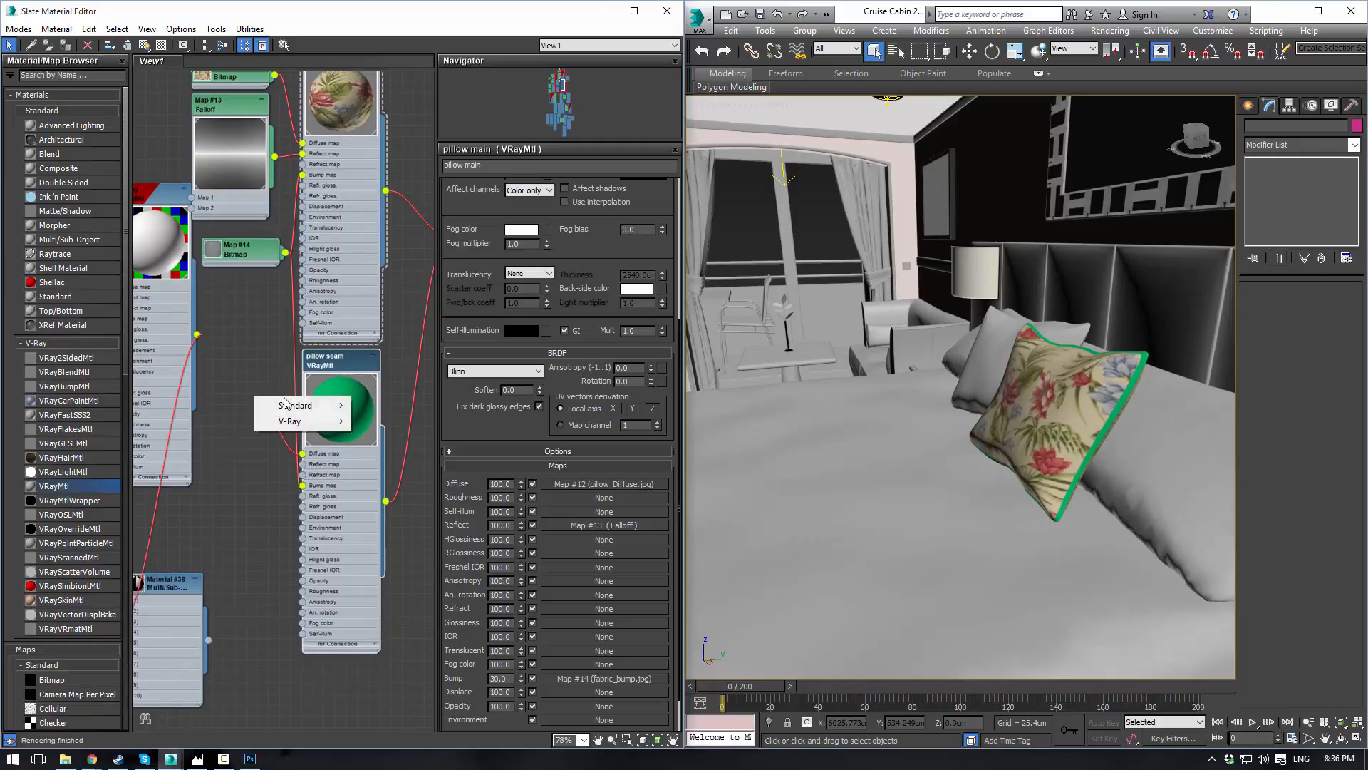
mouse_move(294, 404)
click(176, 221)
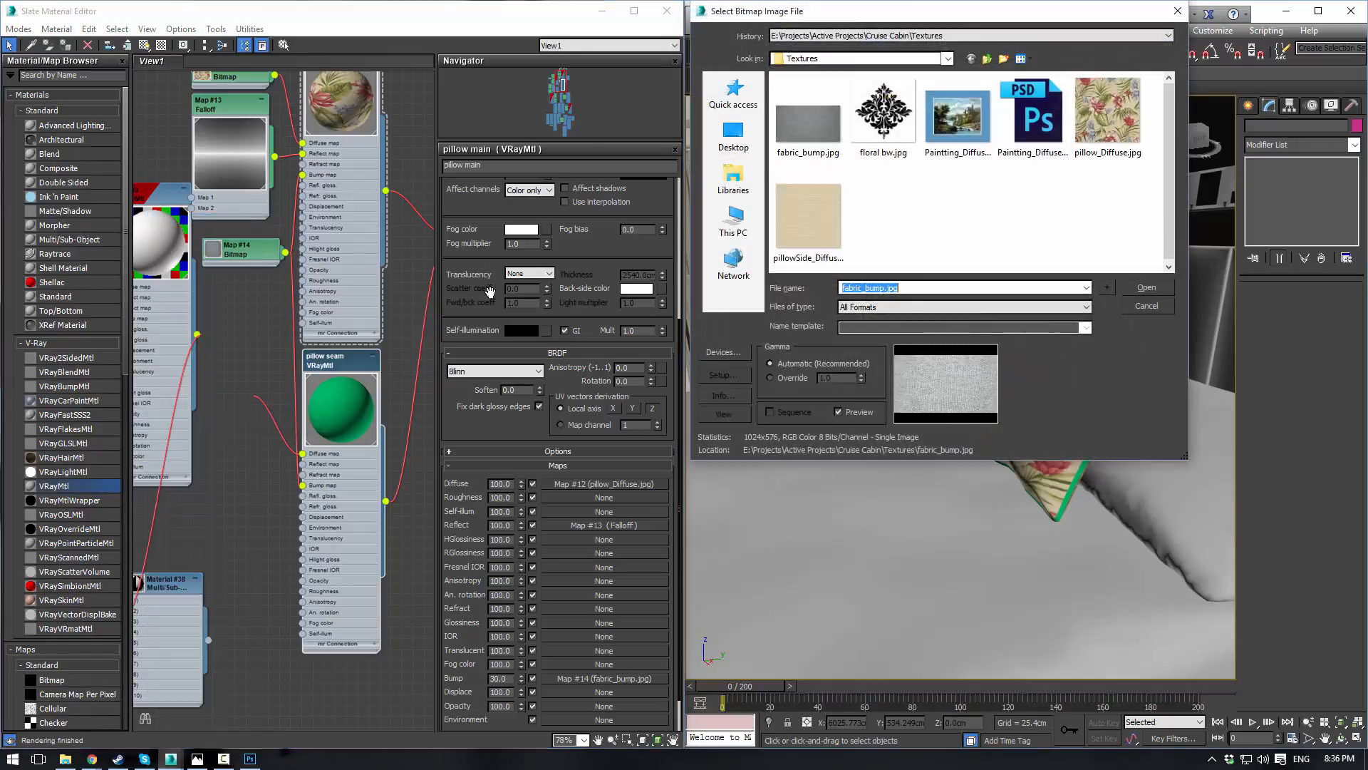
click(819, 214)
click(1162, 293)
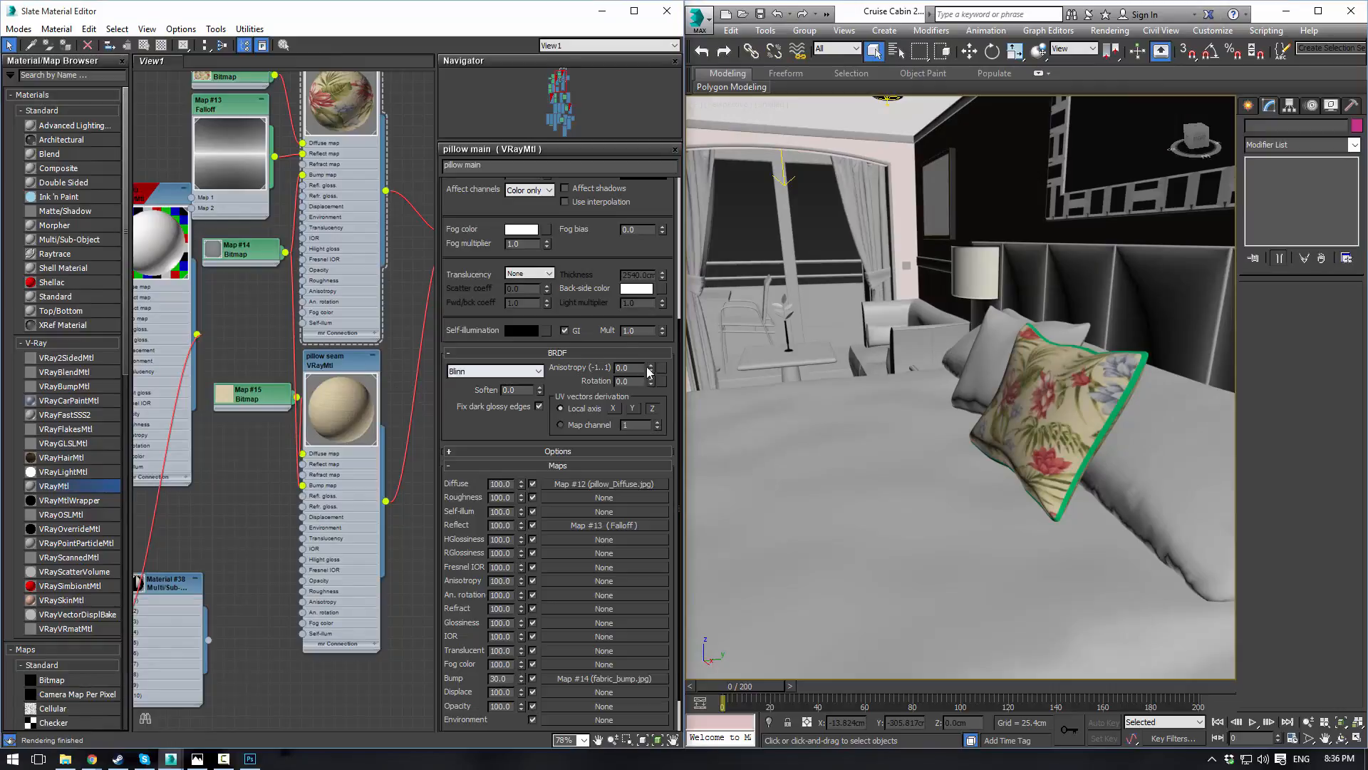
Step: Show the pillow seam material in the viewport, and leave the front pillow deselected
middle_drag(396, 262, 325, 308)
double_click(272, 405)
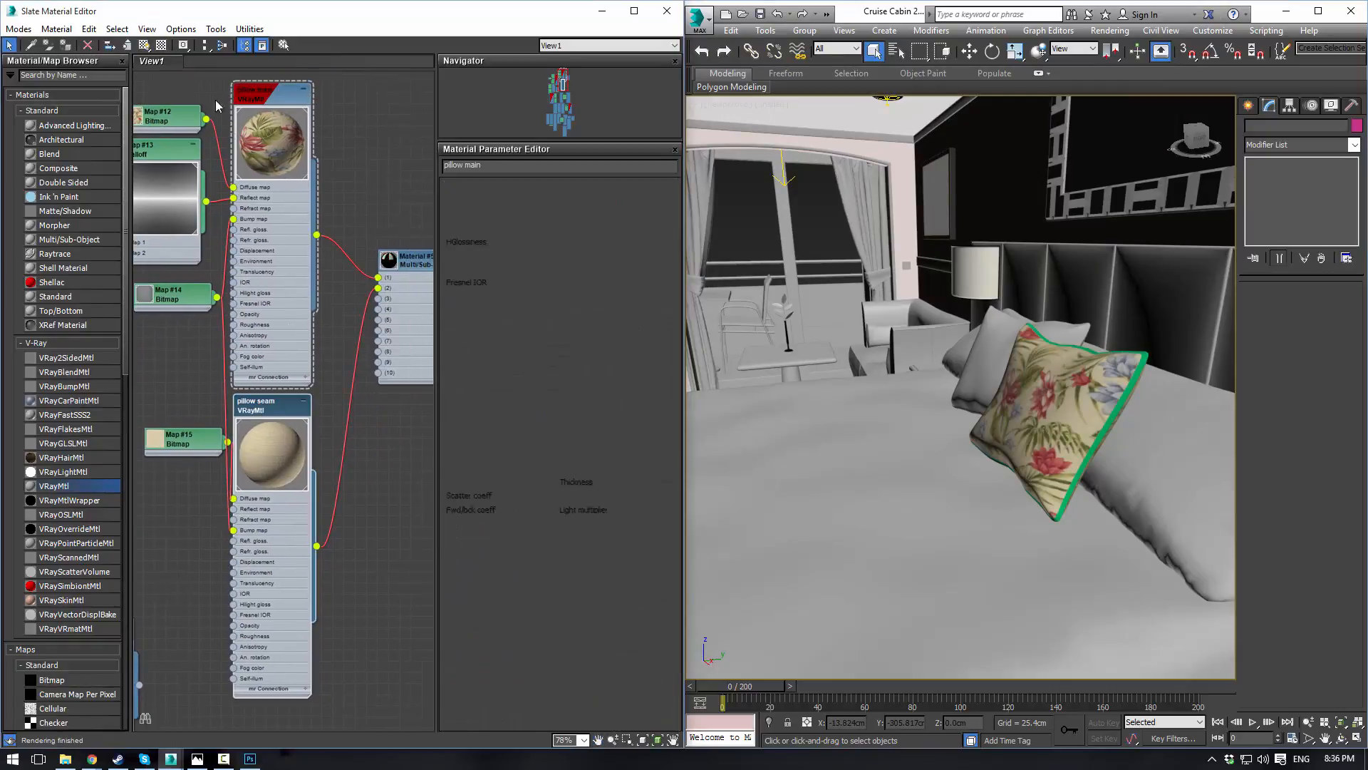
click(144, 45)
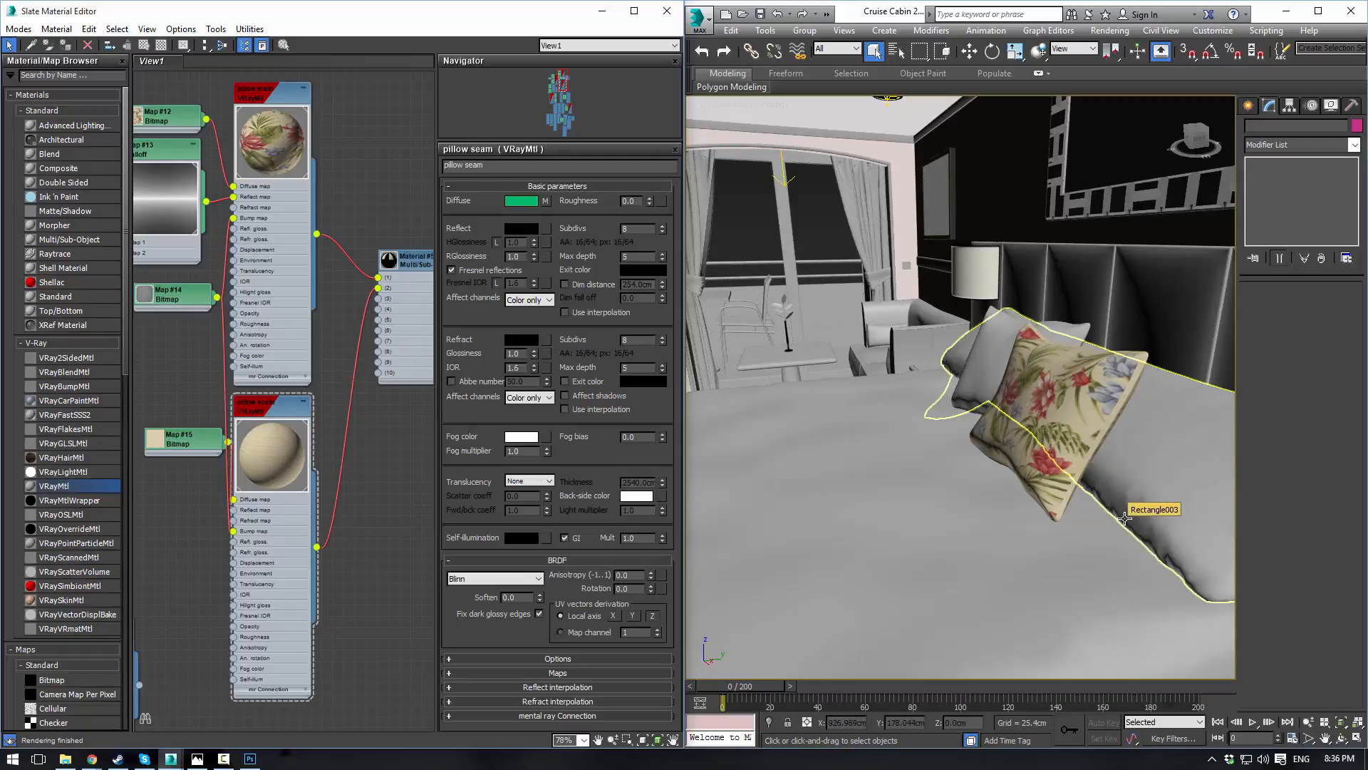
click(1083, 443)
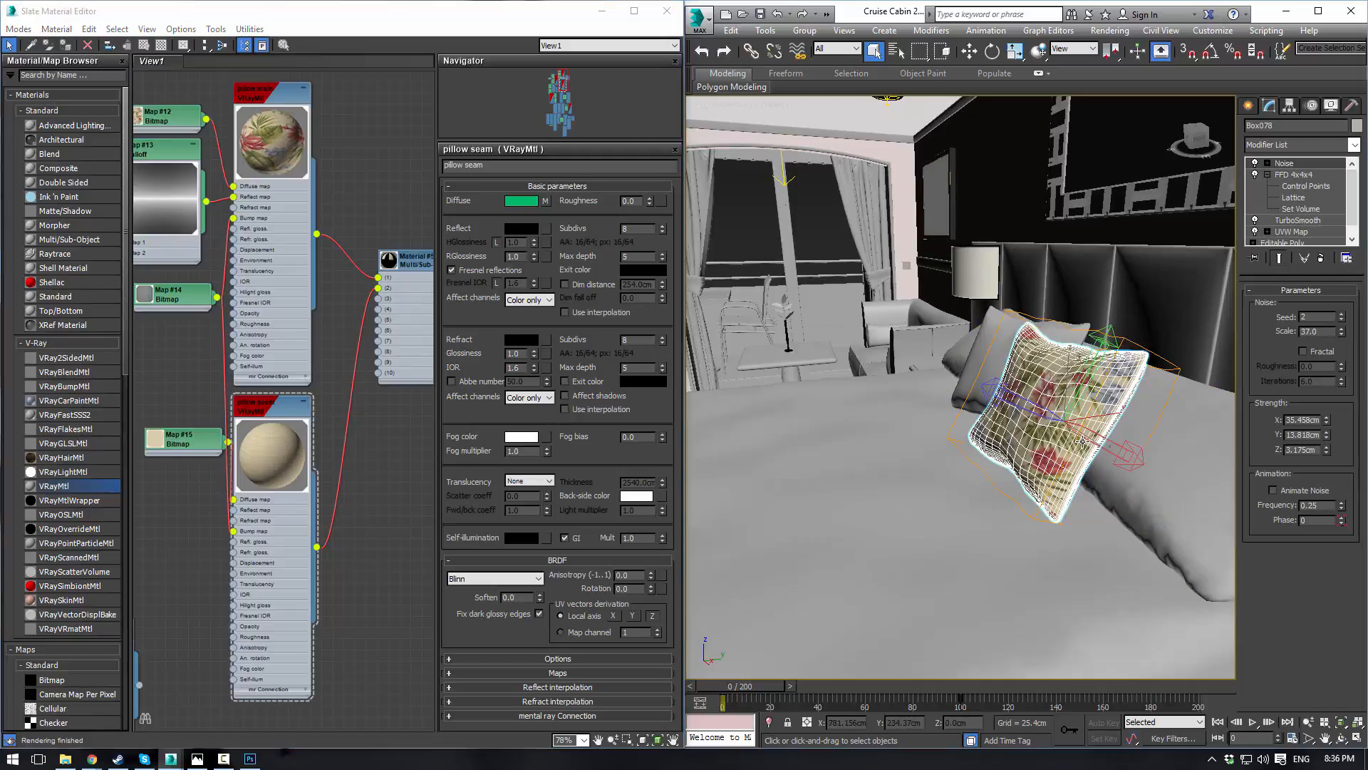
click(831, 250)
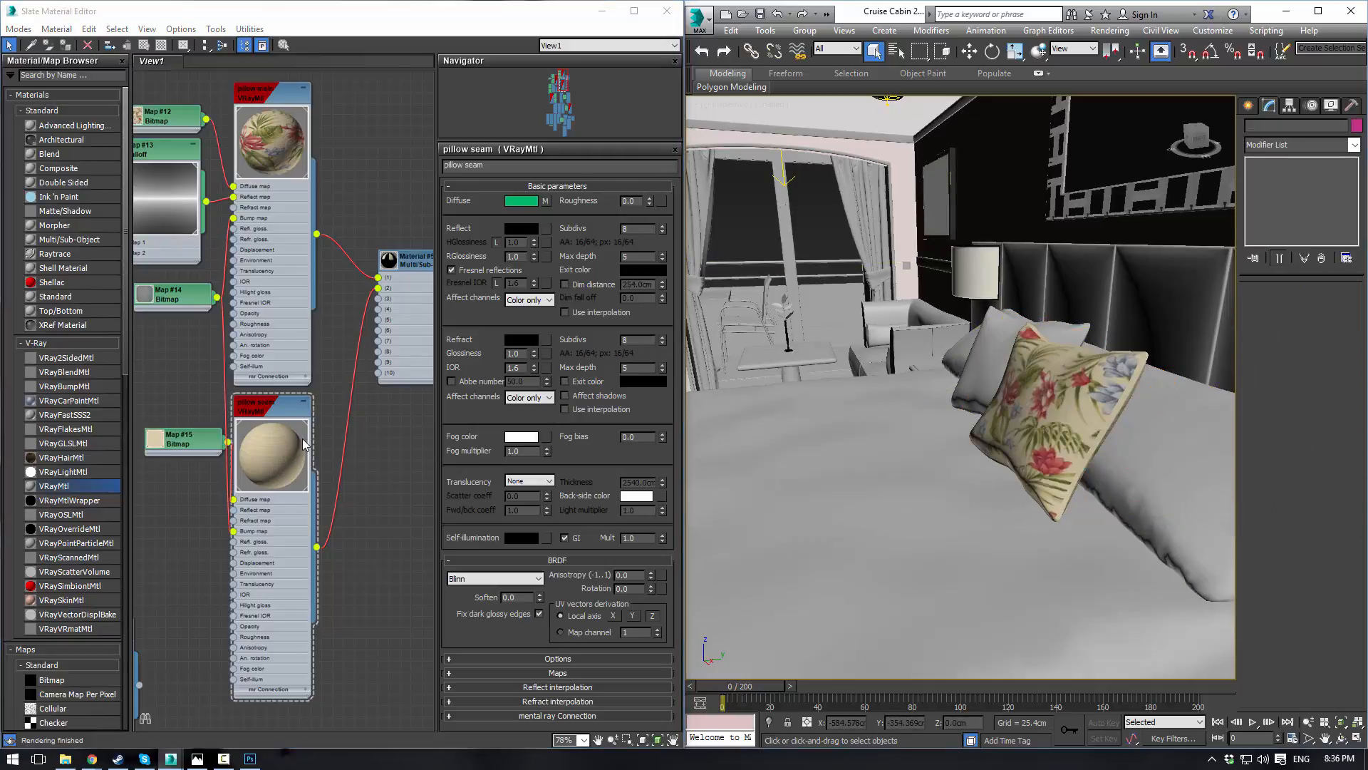
right_click(276, 409)
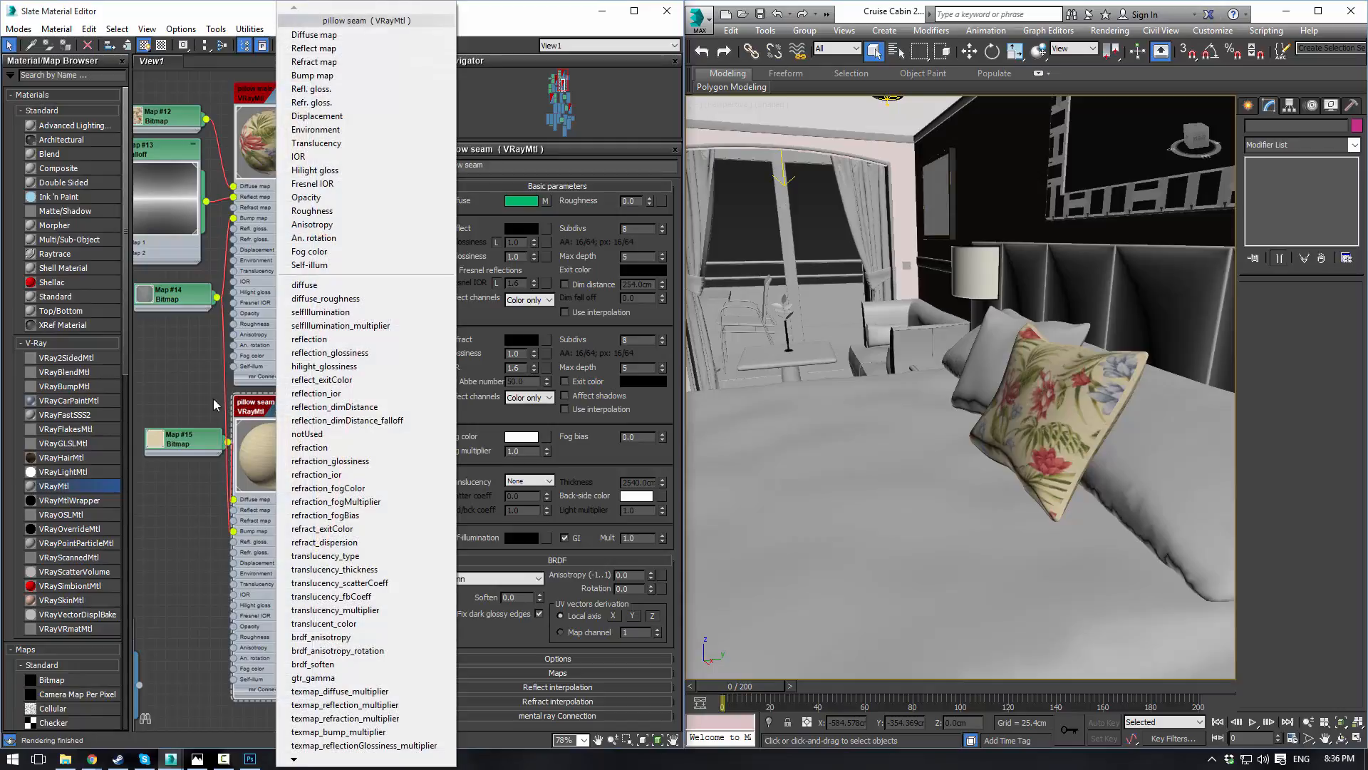
click(212, 399)
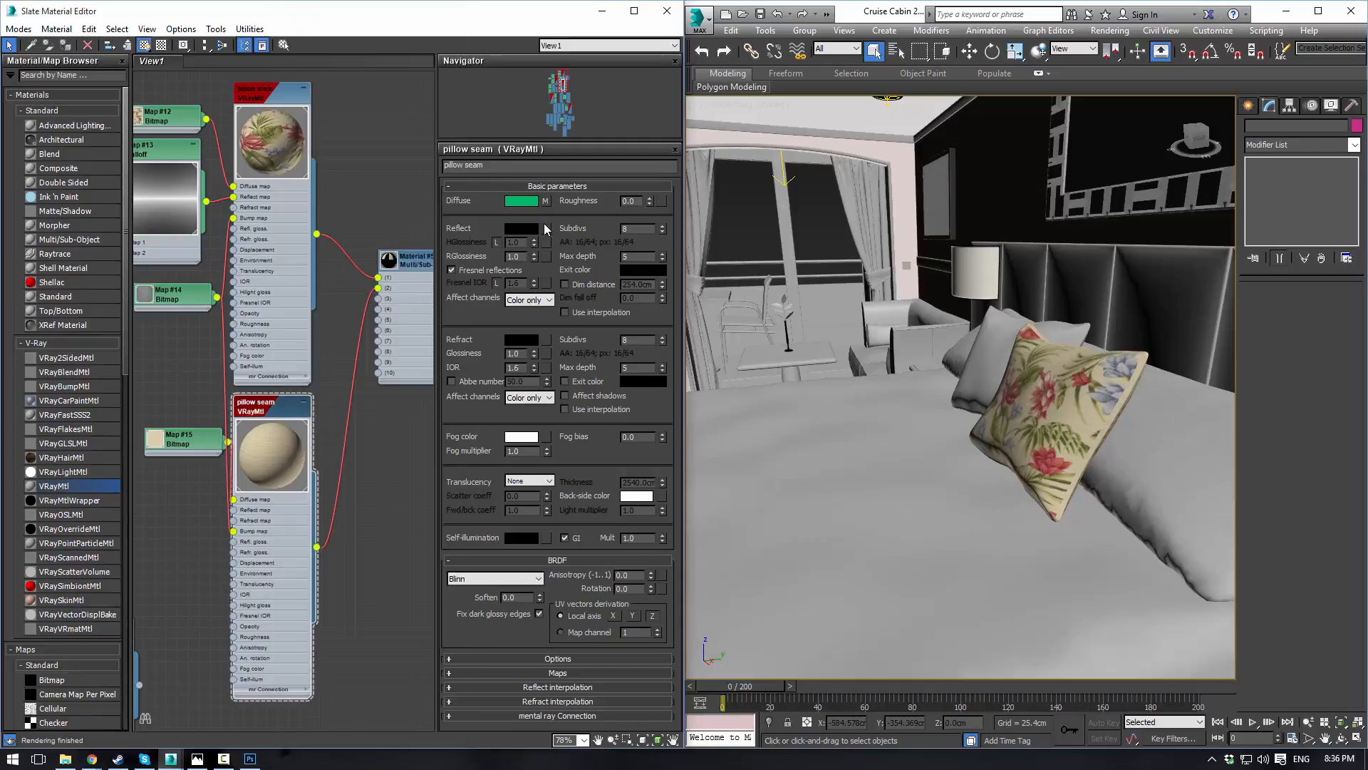
Step: Connect pillow main's existing Falloff map to pillow seam's Reflect map as well
click(545, 228)
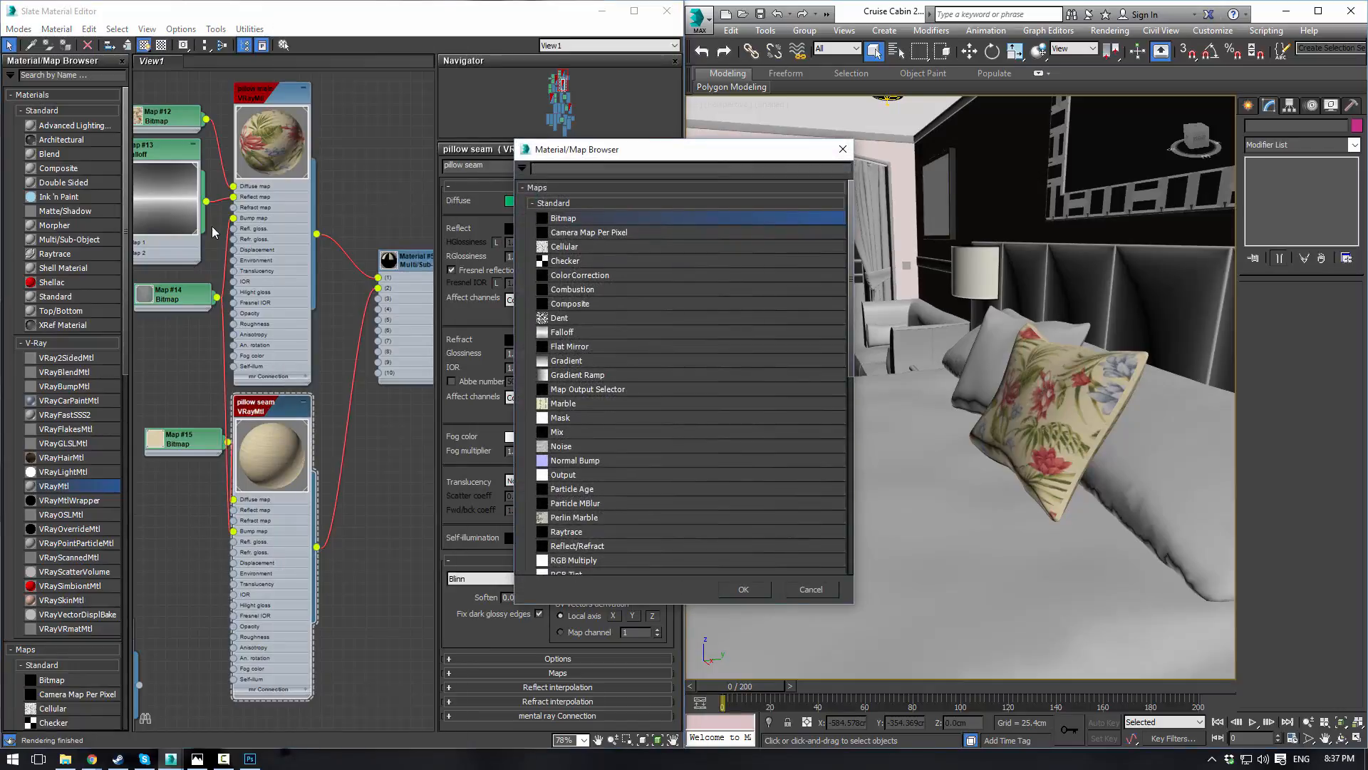
click(842, 149)
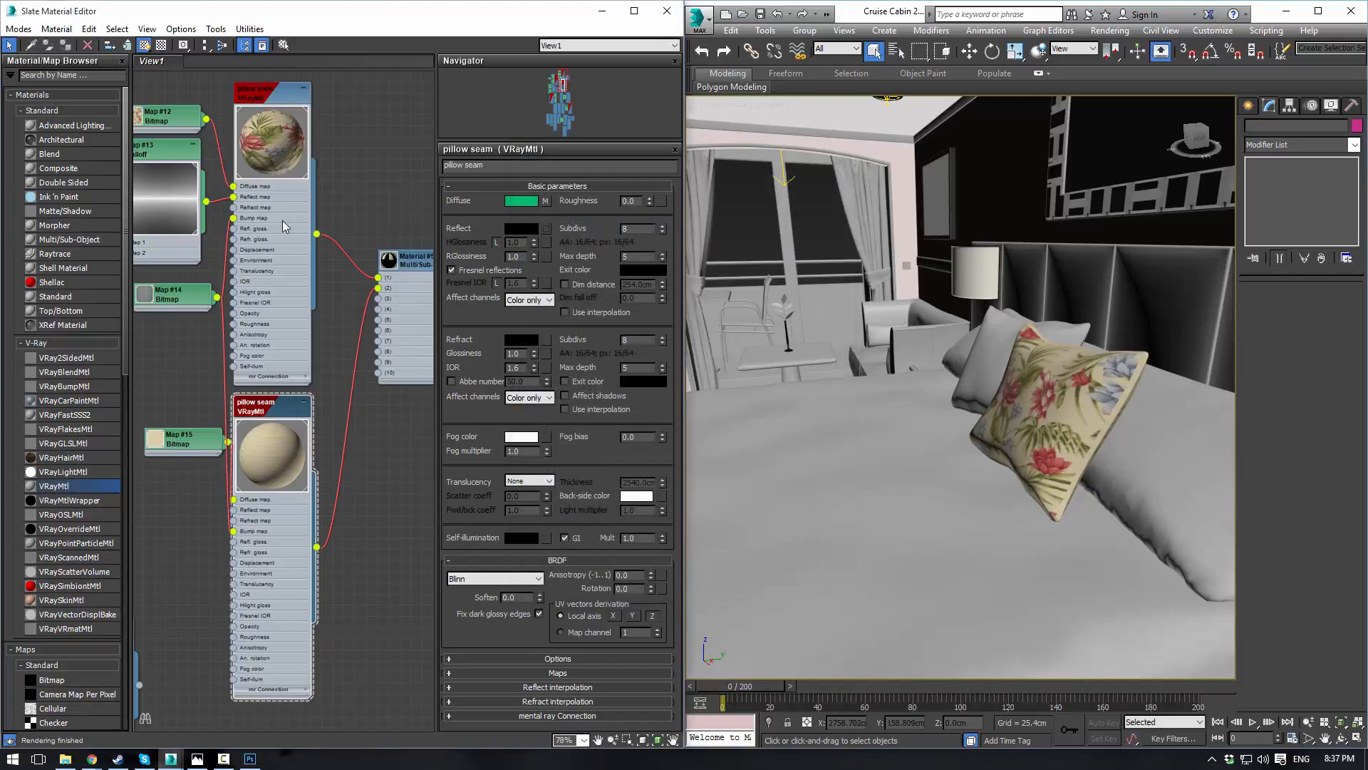
drag(206, 204, 233, 510)
click(207, 518)
Step: Apply the pillow Multi/Sub-Object material to the small pillow behind the floral one
middle_drag(175, 312, 109, 287)
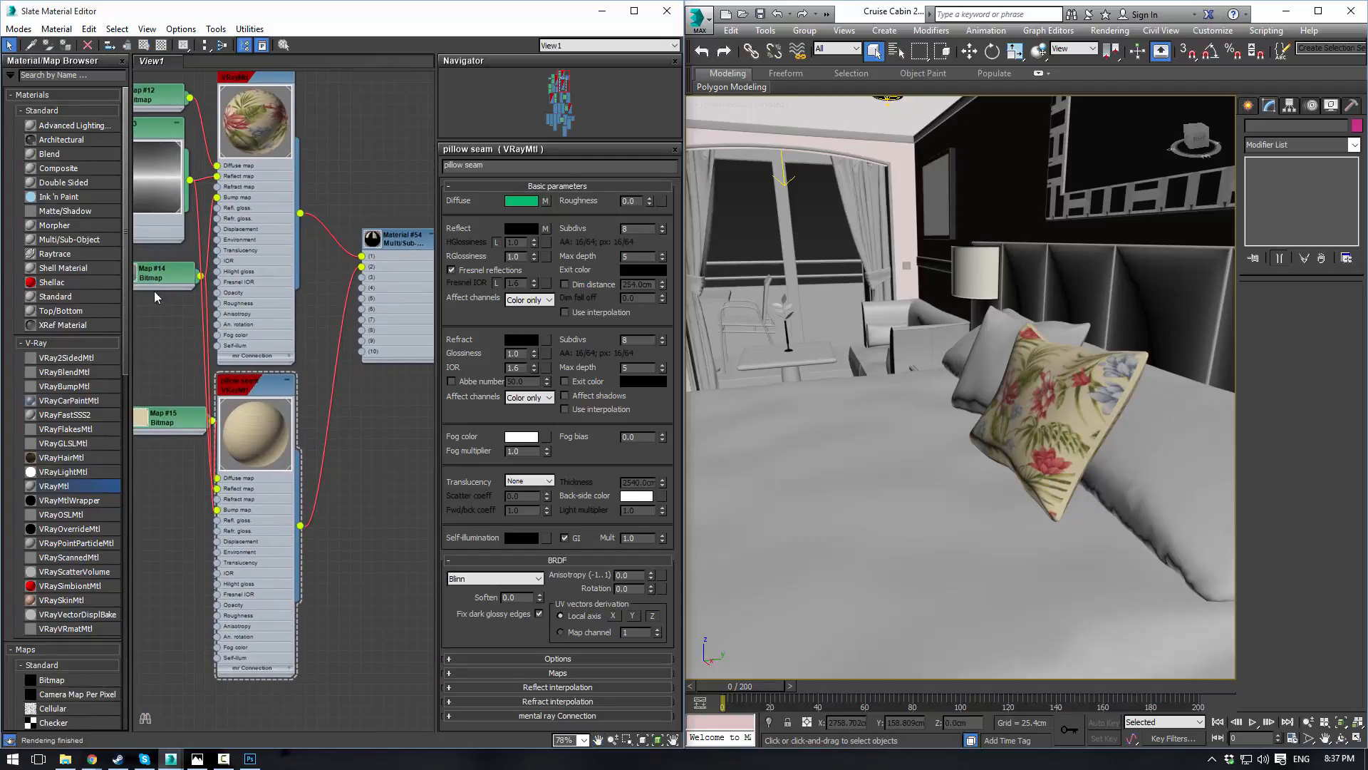
middle_drag(429, 263, 347, 289)
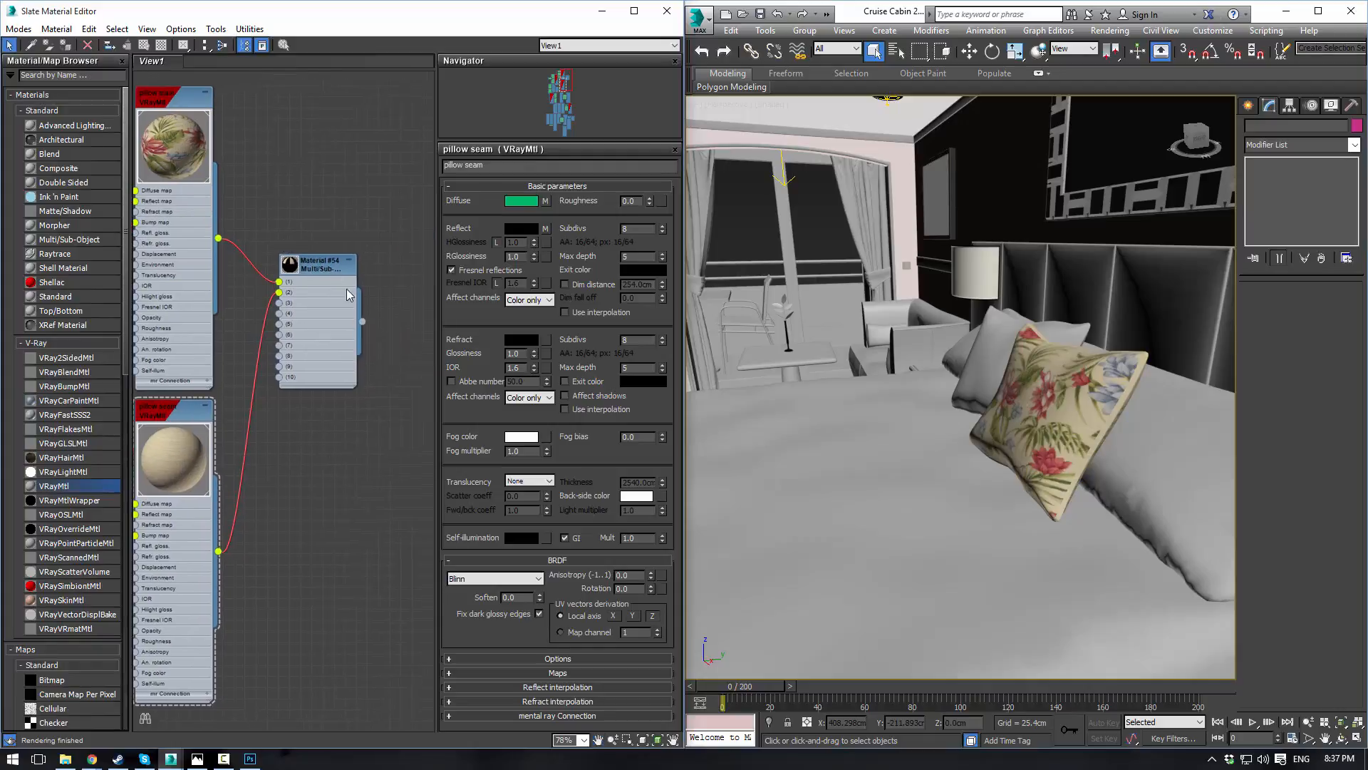
click(985, 355)
click(996, 365)
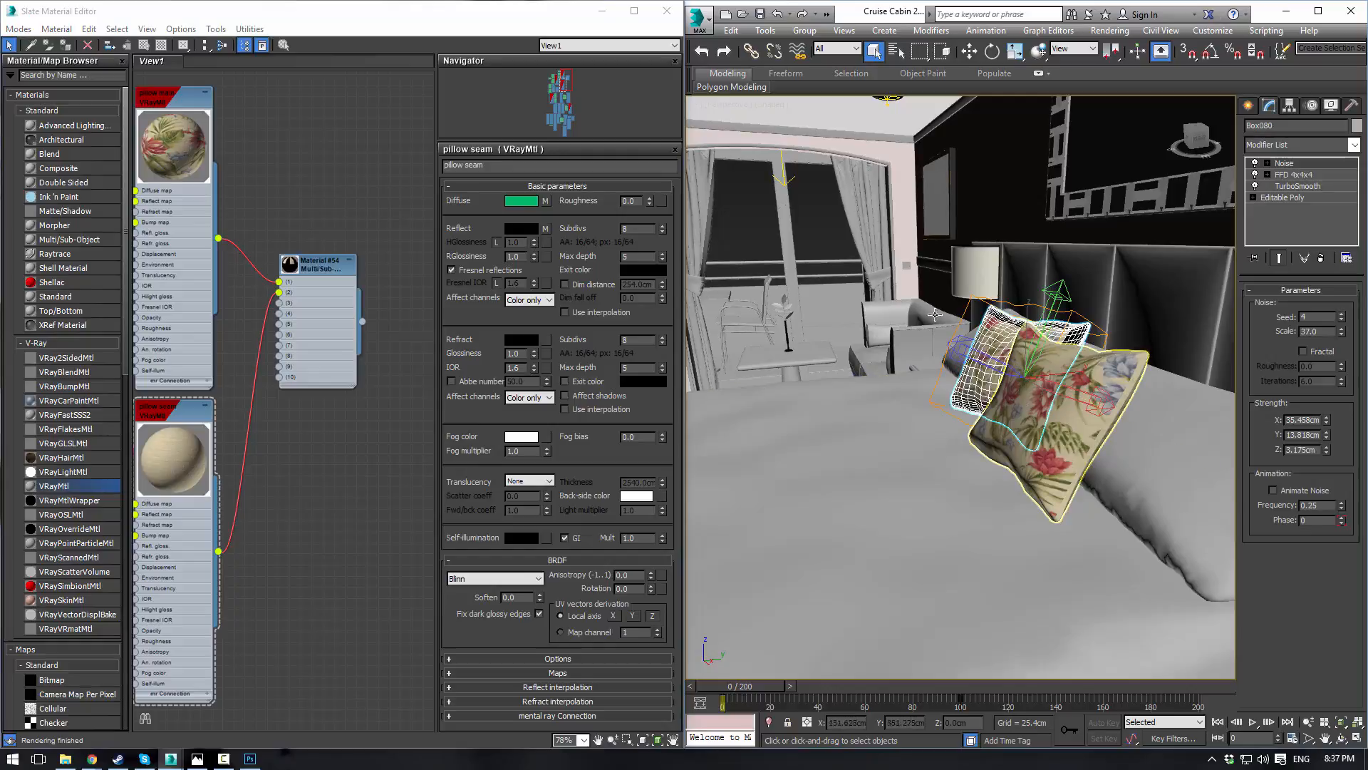
alt+middle_drag(897, 321, 986, 362)
scroll(1080, 360, up, 3)
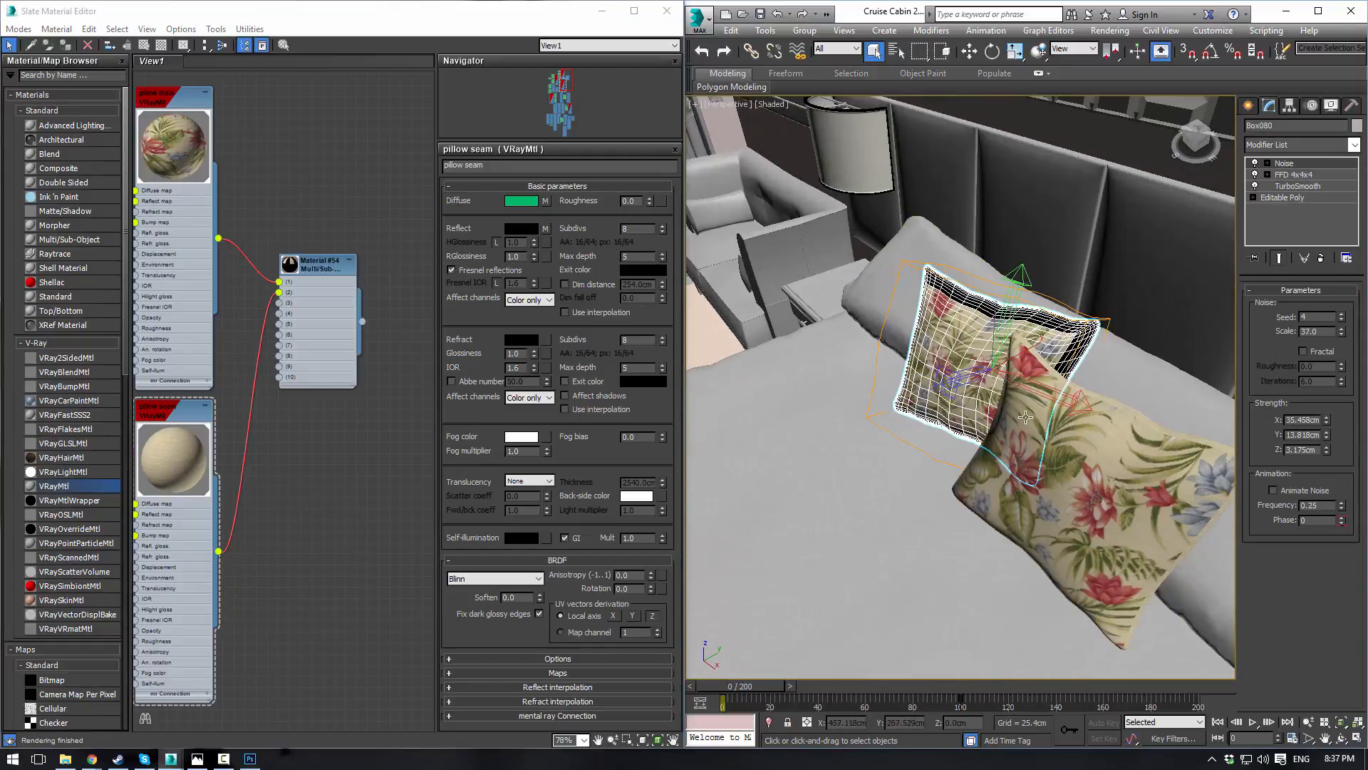
key(Delete)
click(1097, 468)
key(e)
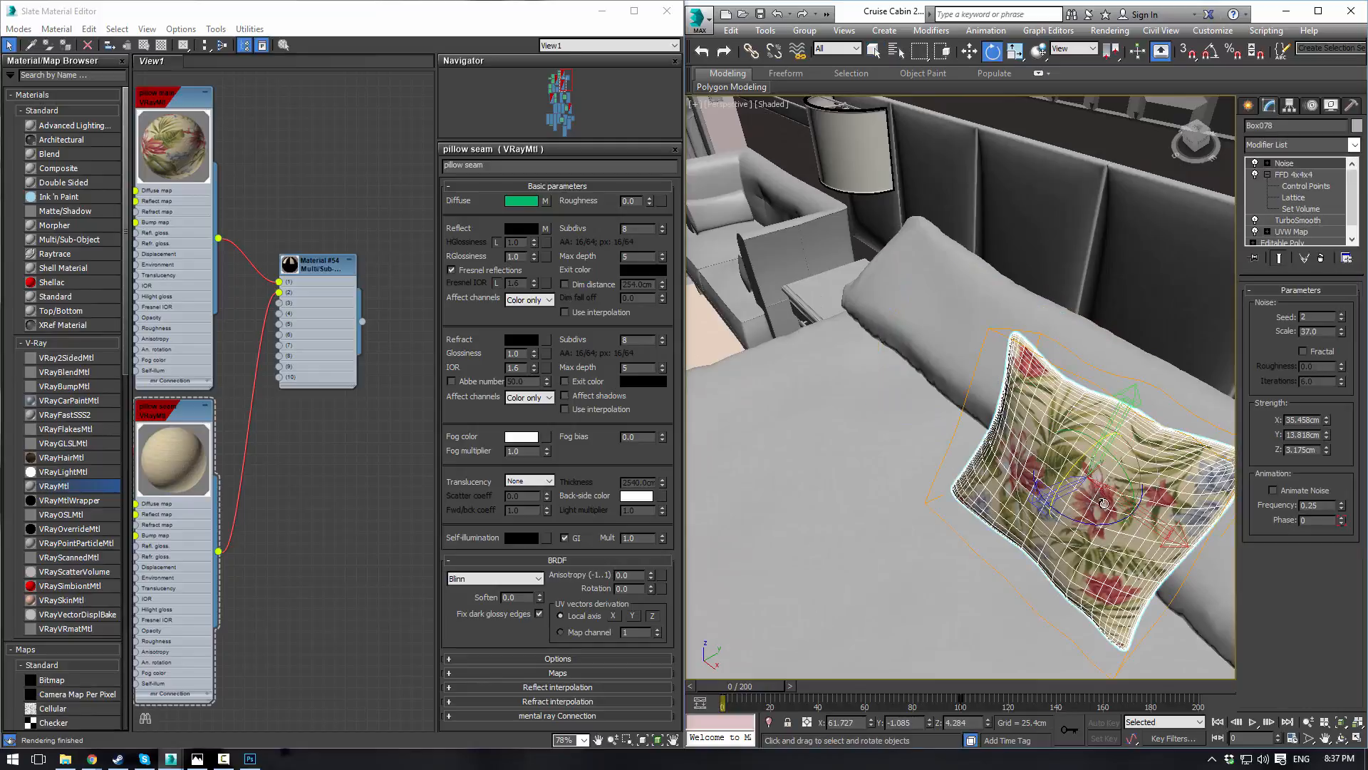
key(w)
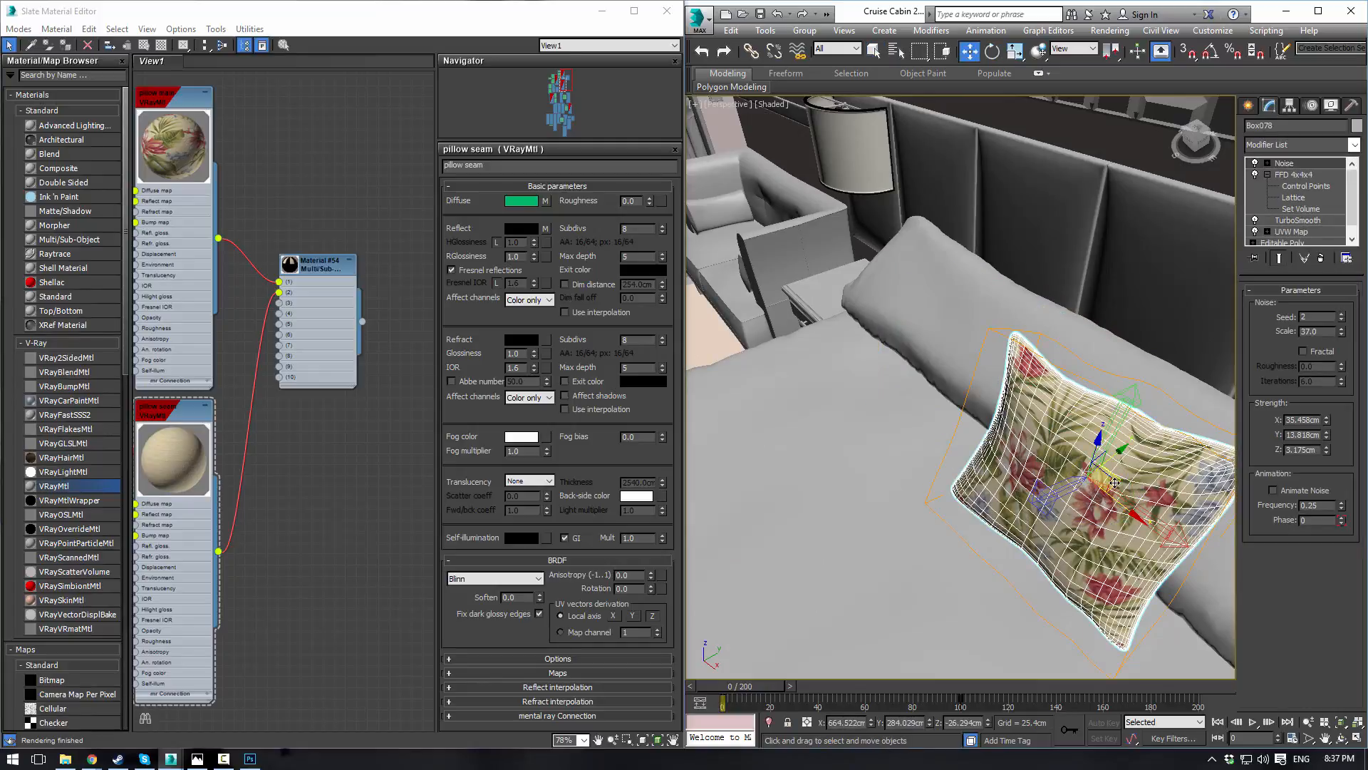
key(ctrl+z)
key(ctrl+z)
Step: In the rear floral pillow's base Editable Poly, start an edge selection across the narrow strips of its seam
click(1277, 199)
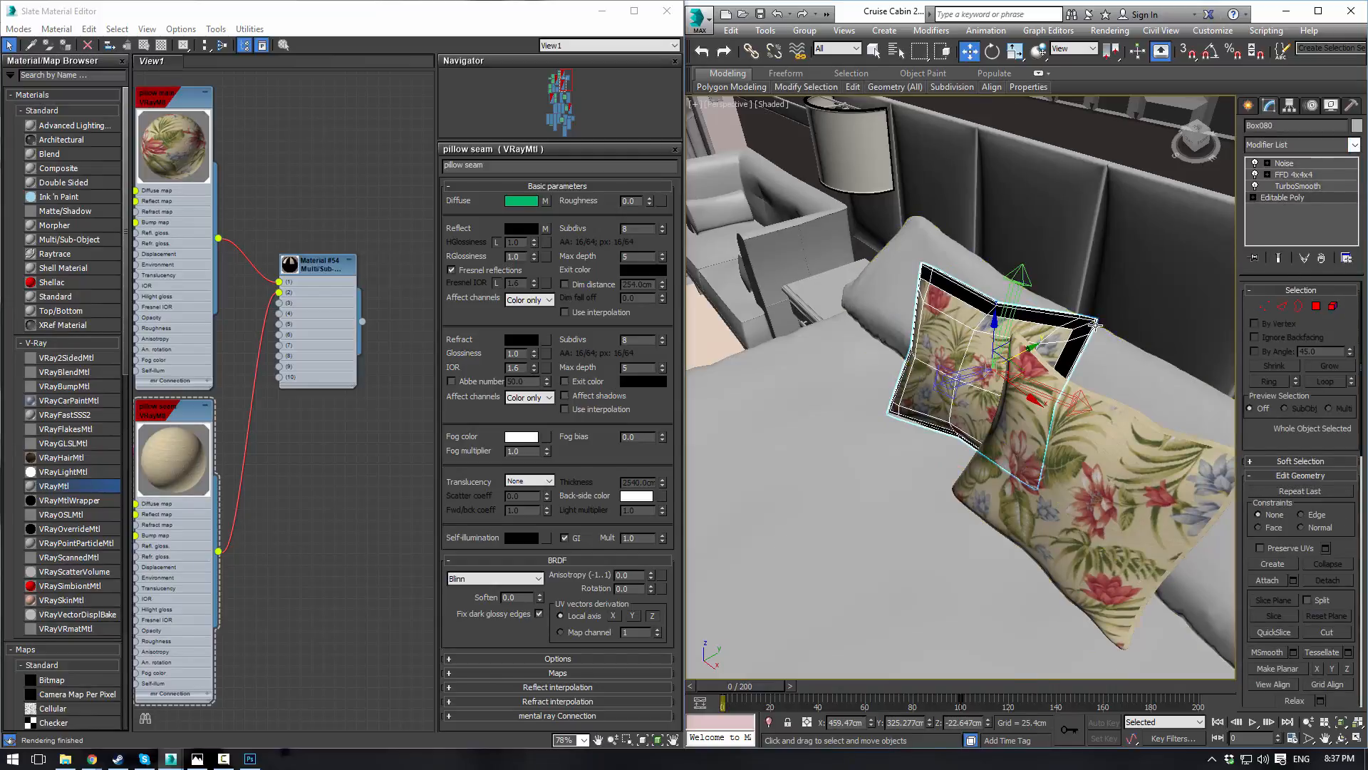
alt+middle_drag(1095, 325, 1036, 330)
scroll(1128, 279, up, 3)
click(1282, 307)
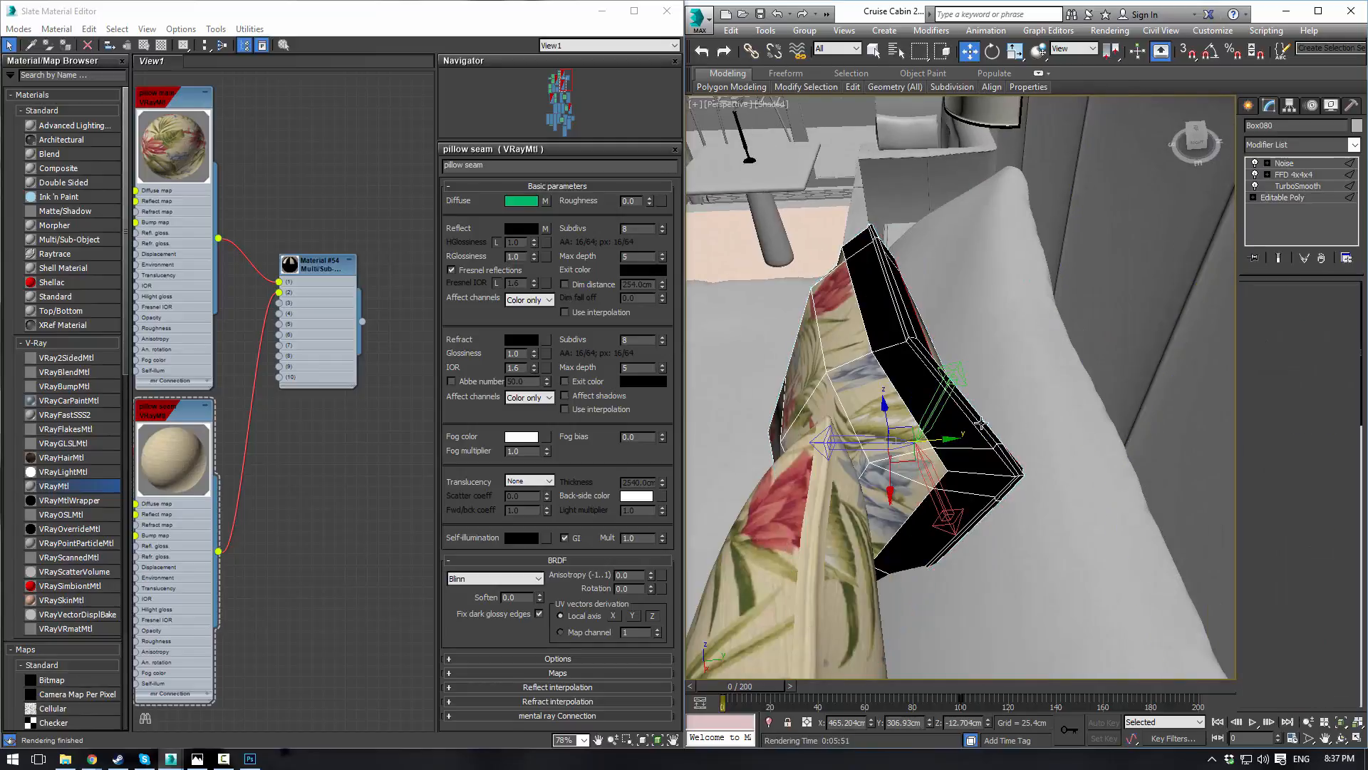
scroll(982, 423, up, 2)
click(867, 287)
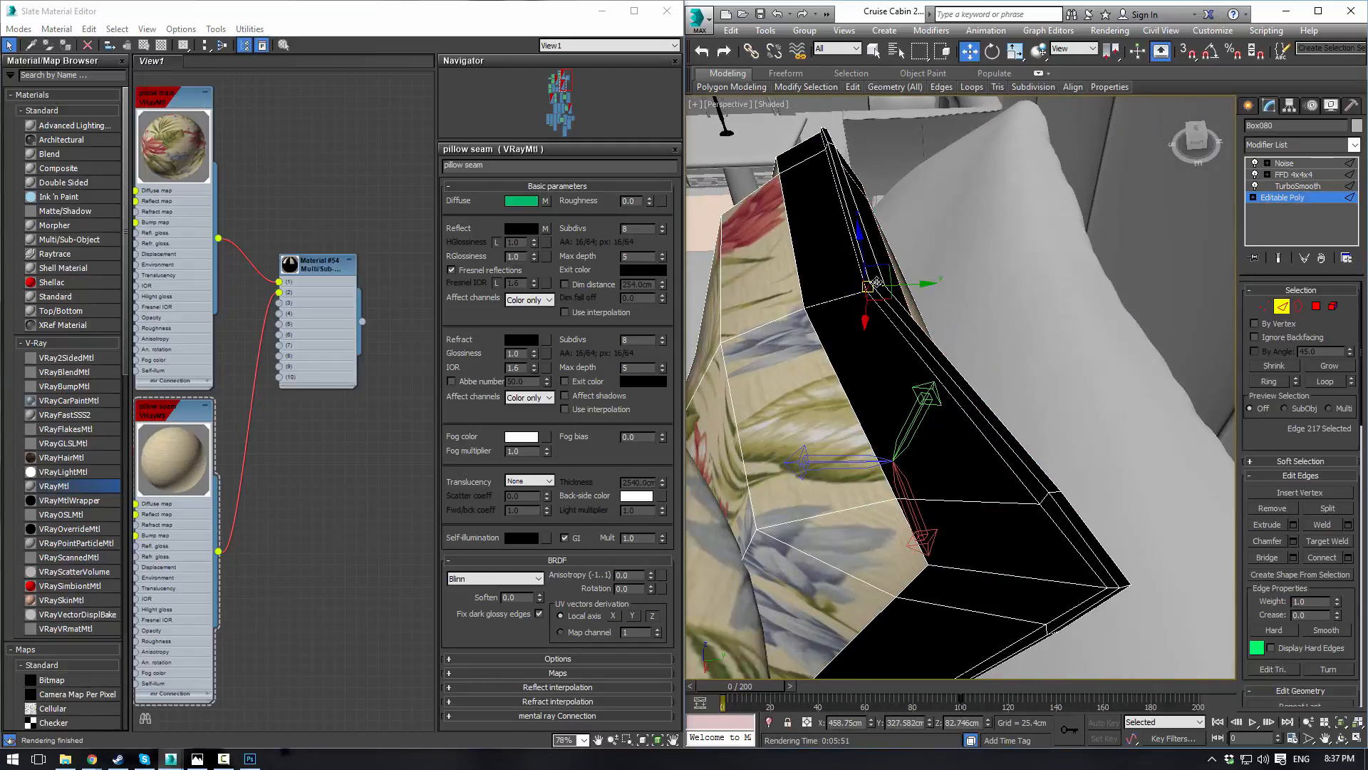
ctrl+click(876, 282)
alt+middle_drag(990, 320, 844, 281)
ctrl+click(808, 275)
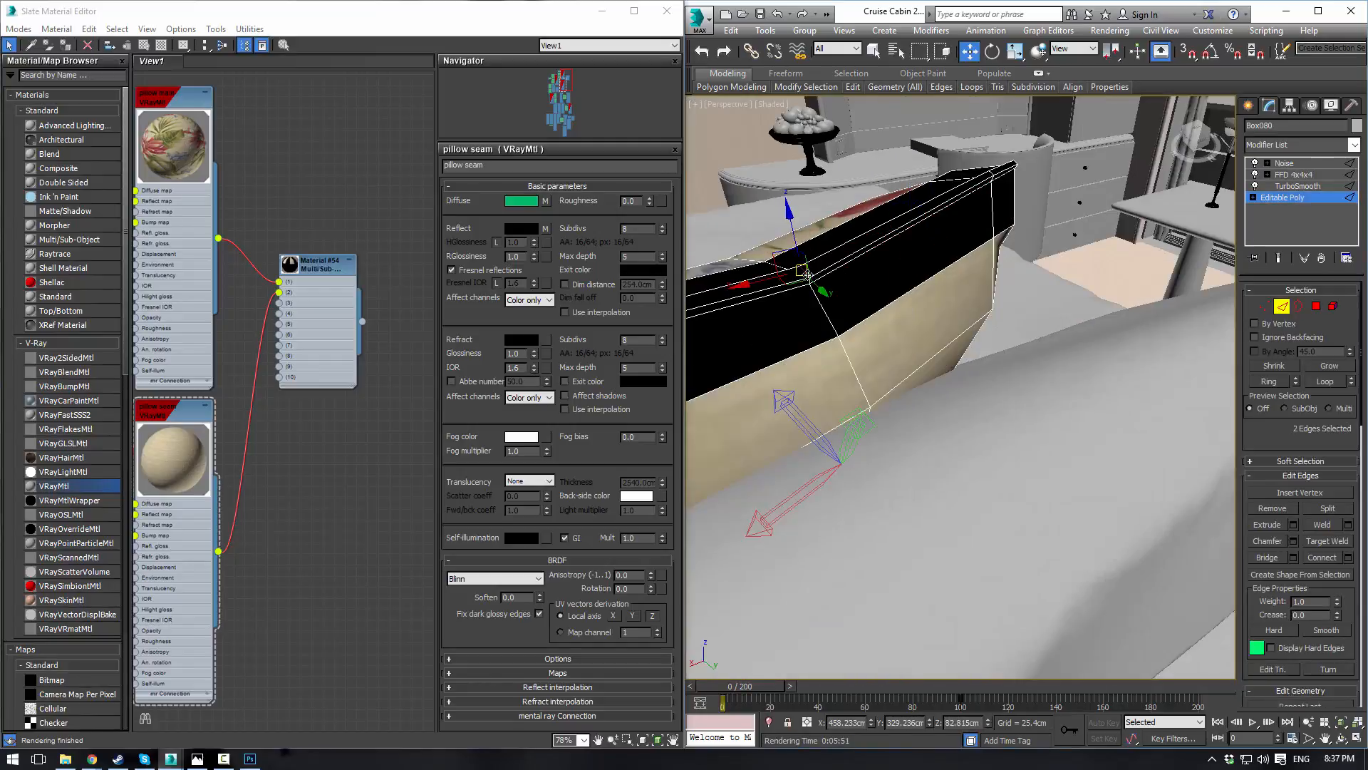
Step: Add the remaining seam edge, extend the selection with Ring, and convert it to the seam's polygons
scroll(820, 290, up, 1)
key(z)
scroll(894, 382, up, 2)
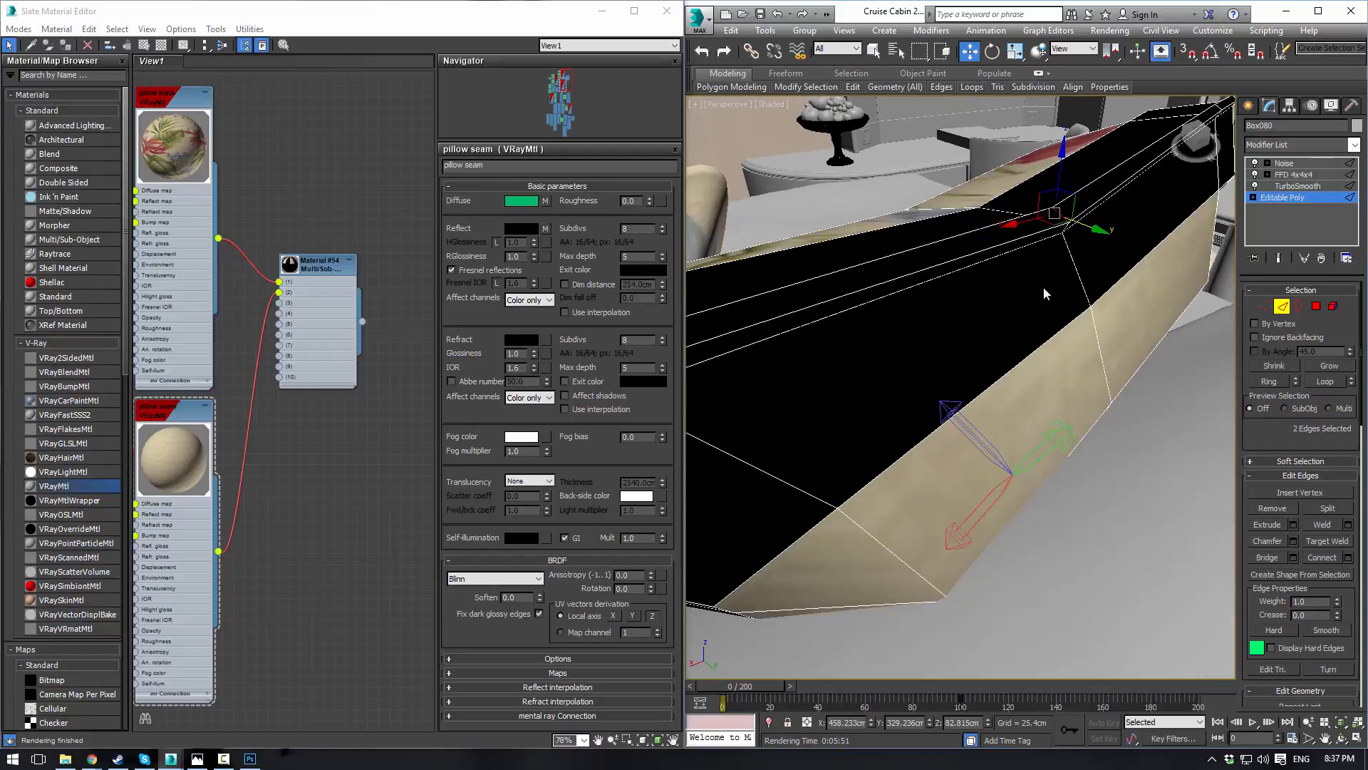
alt+middle_drag(1043, 288, 1053, 229)
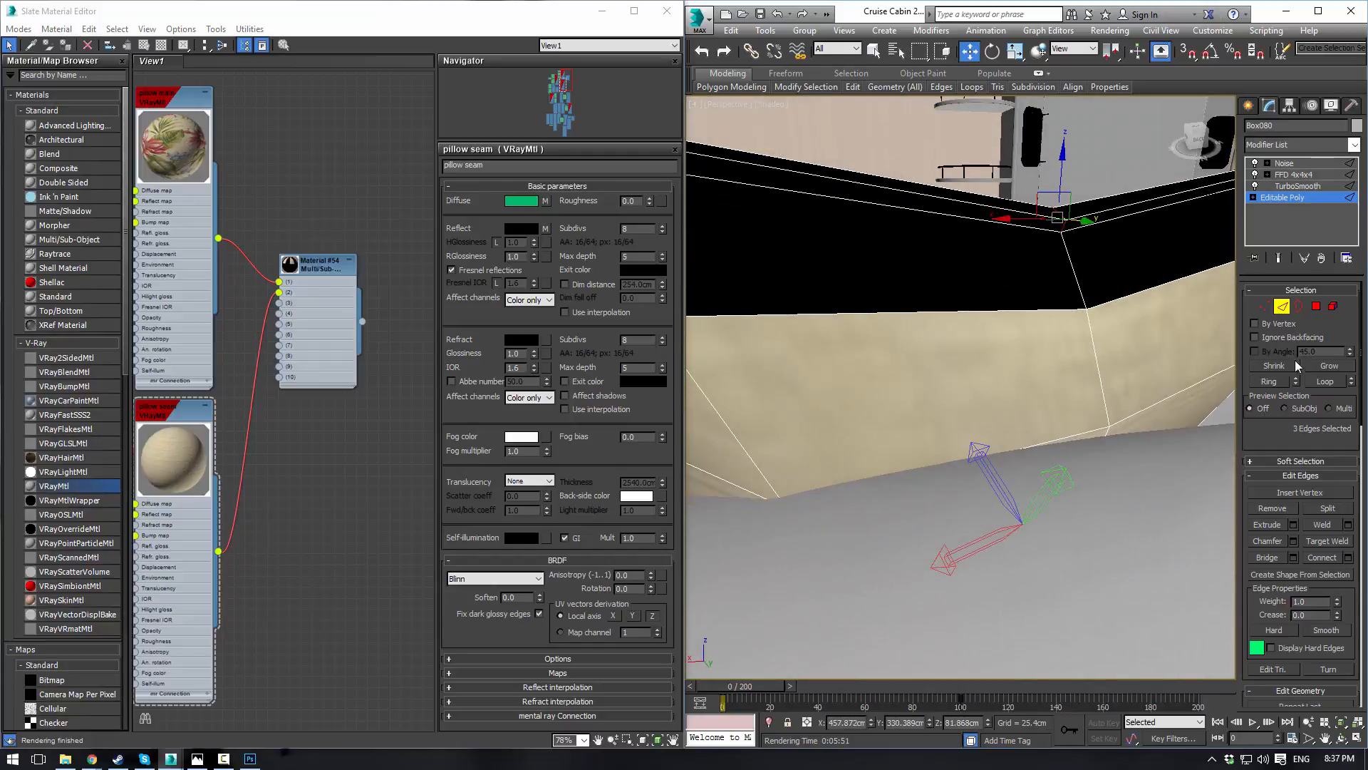
click(1273, 381)
click(1319, 308)
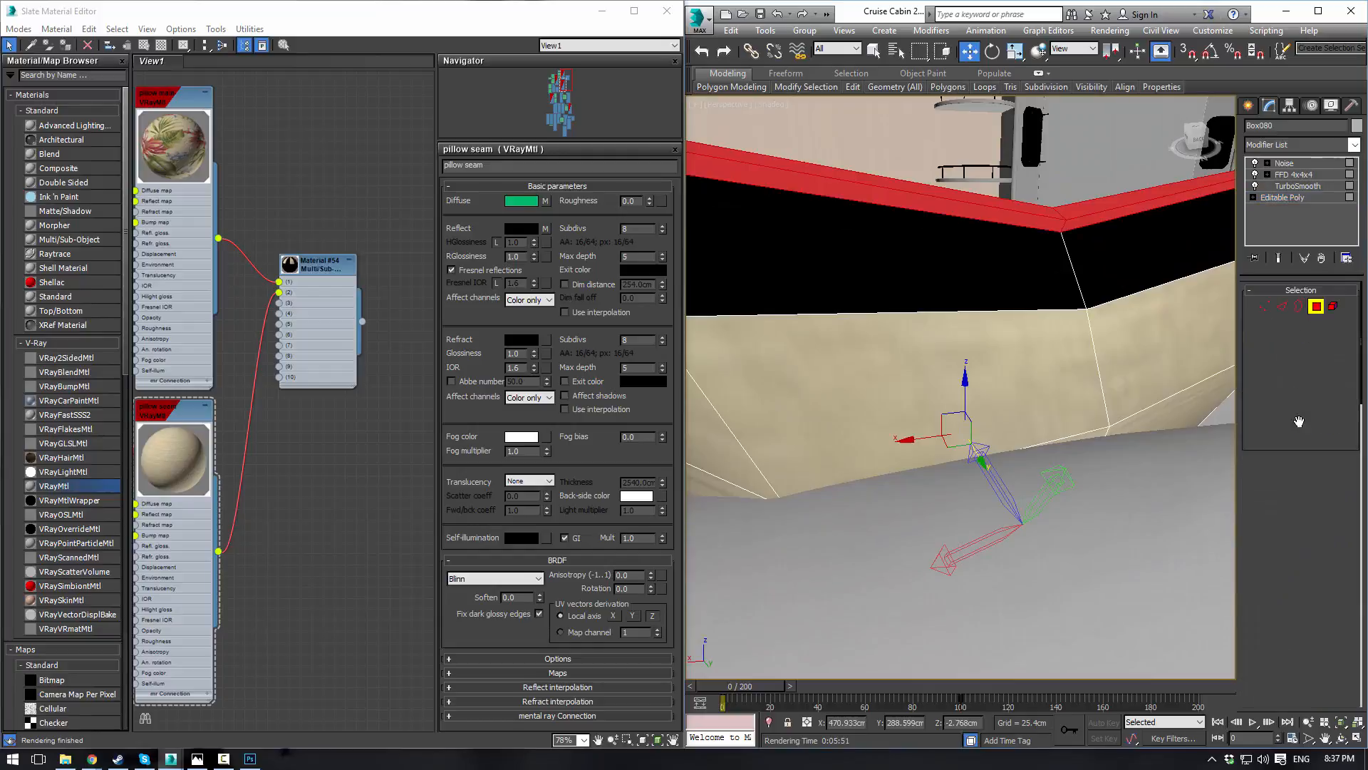
Step: Assign material ID 2 to the rear pillow's seam polygons and material ID 1 to all its other polygons
scroll(1317, 521, down, 10)
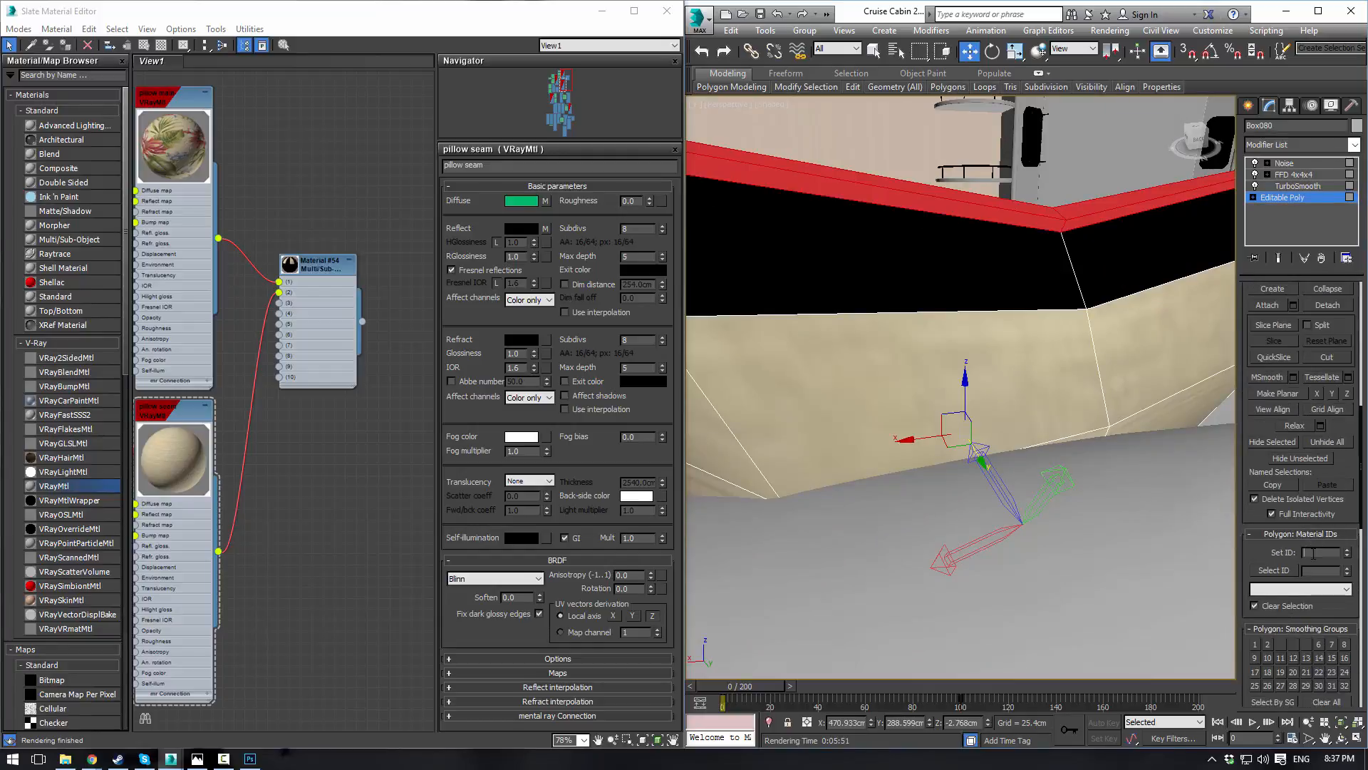
key(Return)
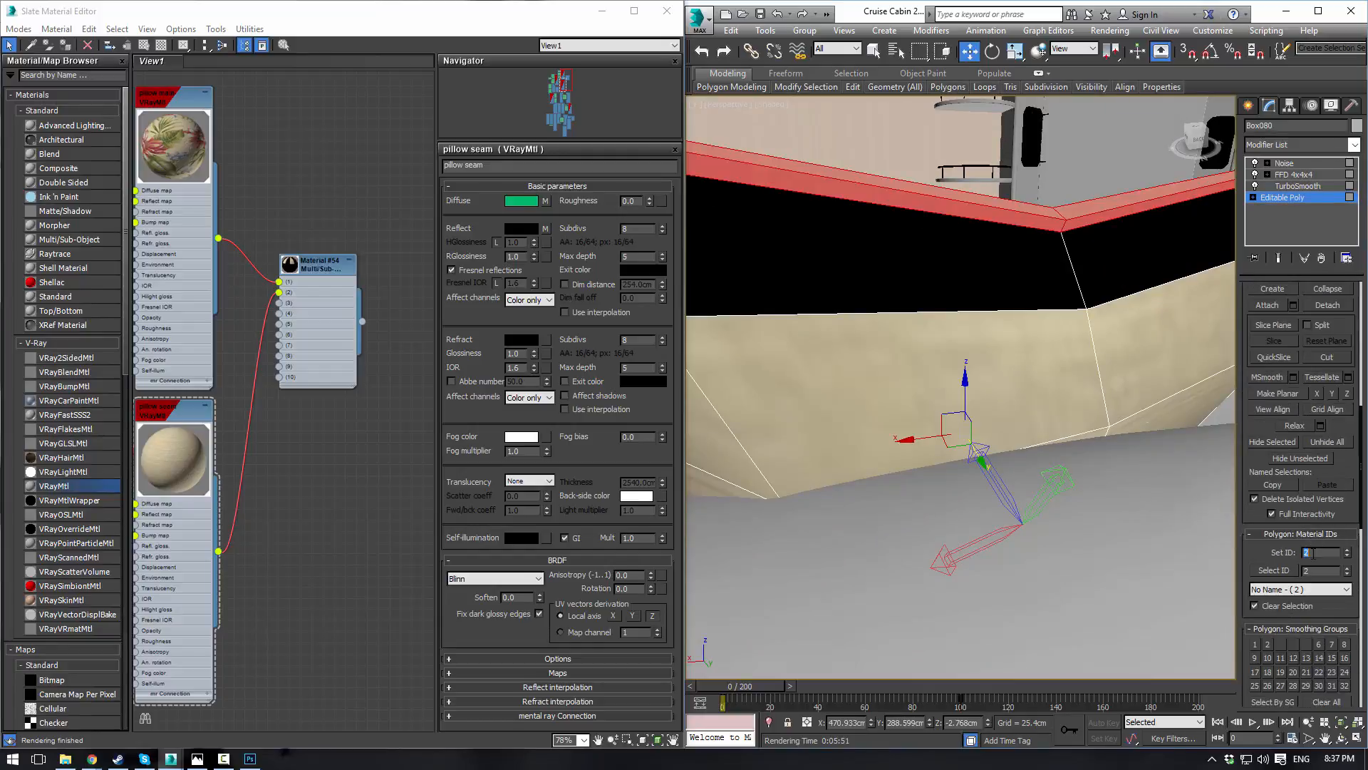
click(761, 30)
mouse_move(731, 30)
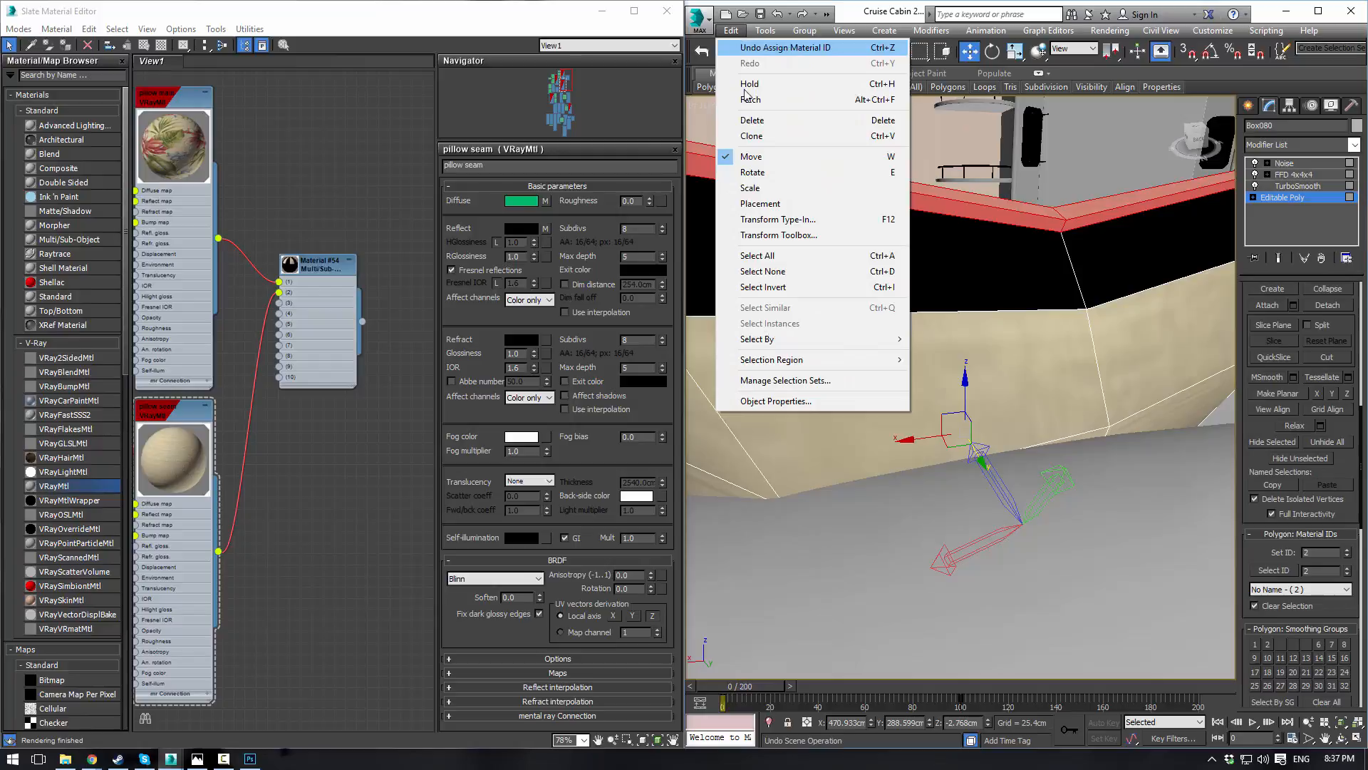
click(761, 256)
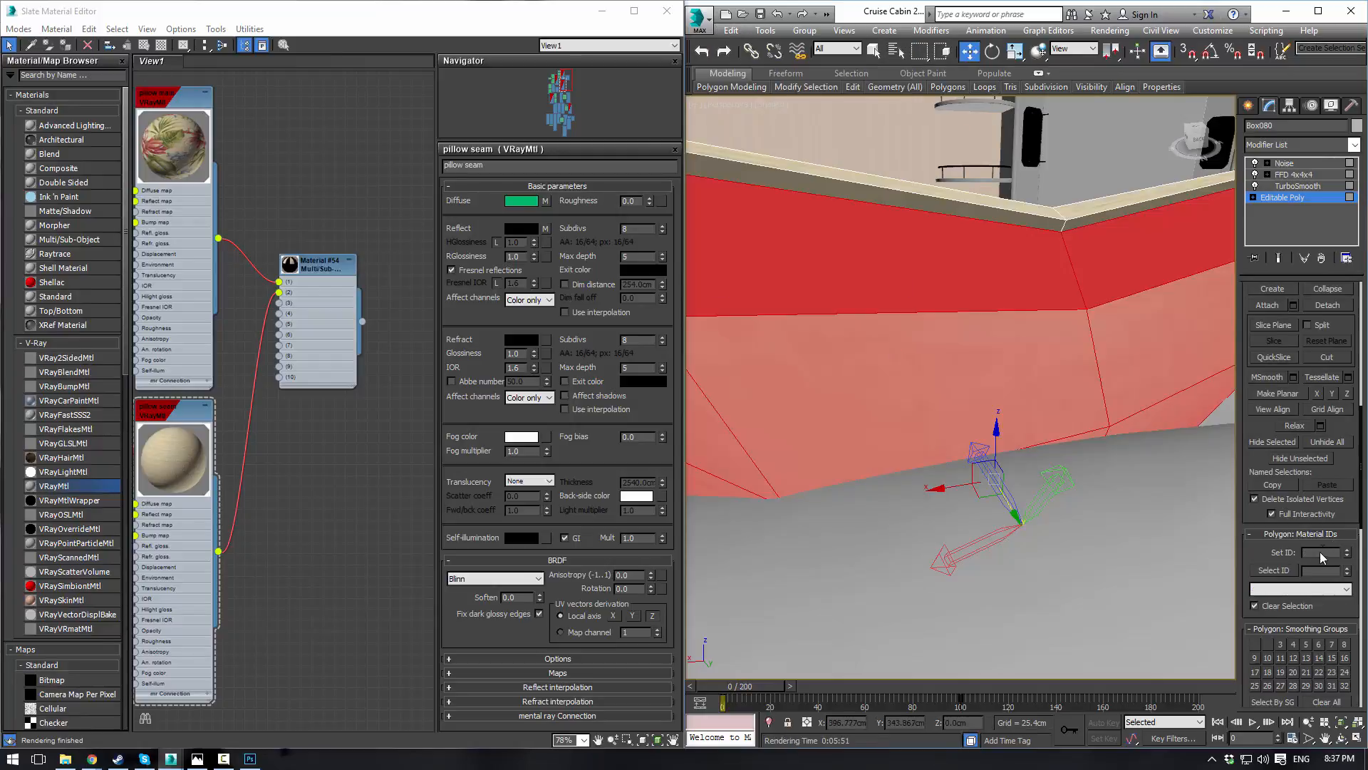
click(1319, 555)
text(1)
key(Return)
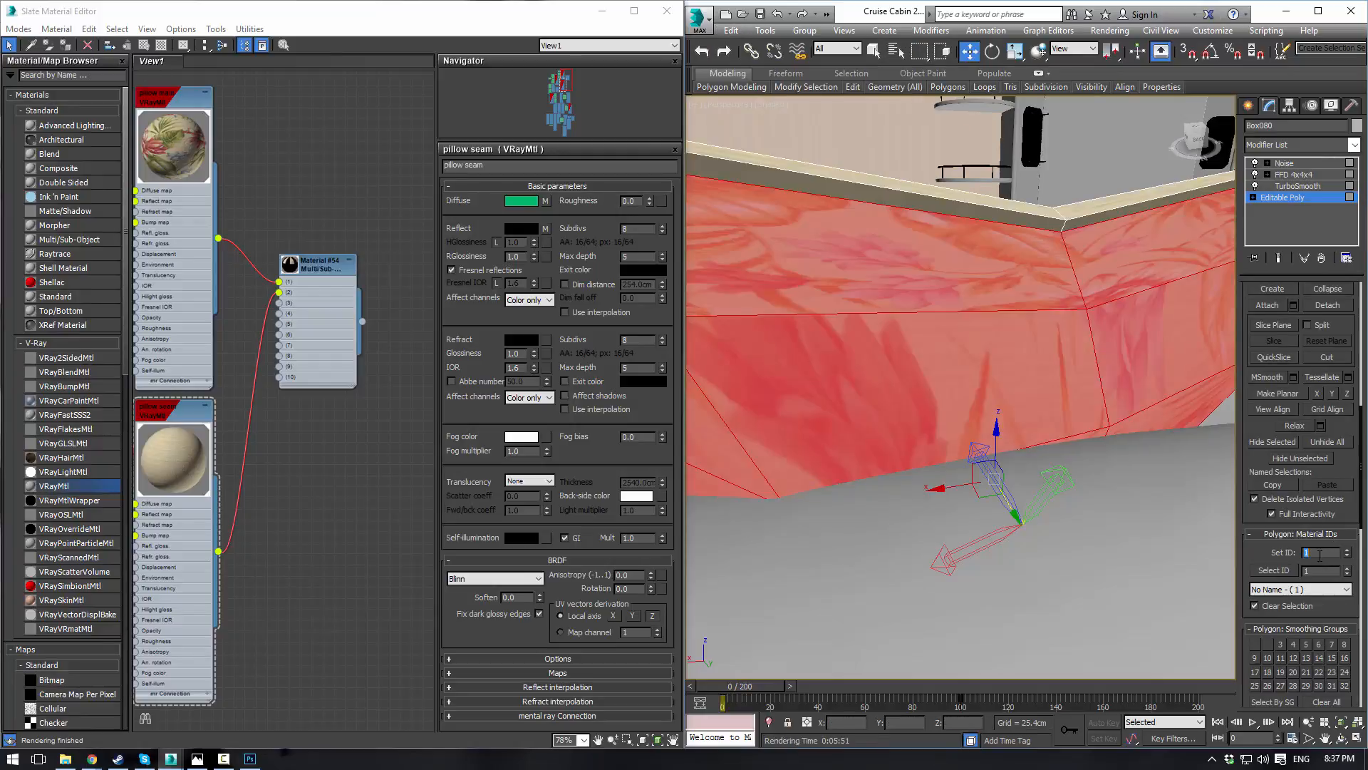
Step: Add a UVW Map modifier with Box mapping directly above the rear pillow's Editable Poly, and leave the pillow deselected
click(1305, 202)
click(1354, 146)
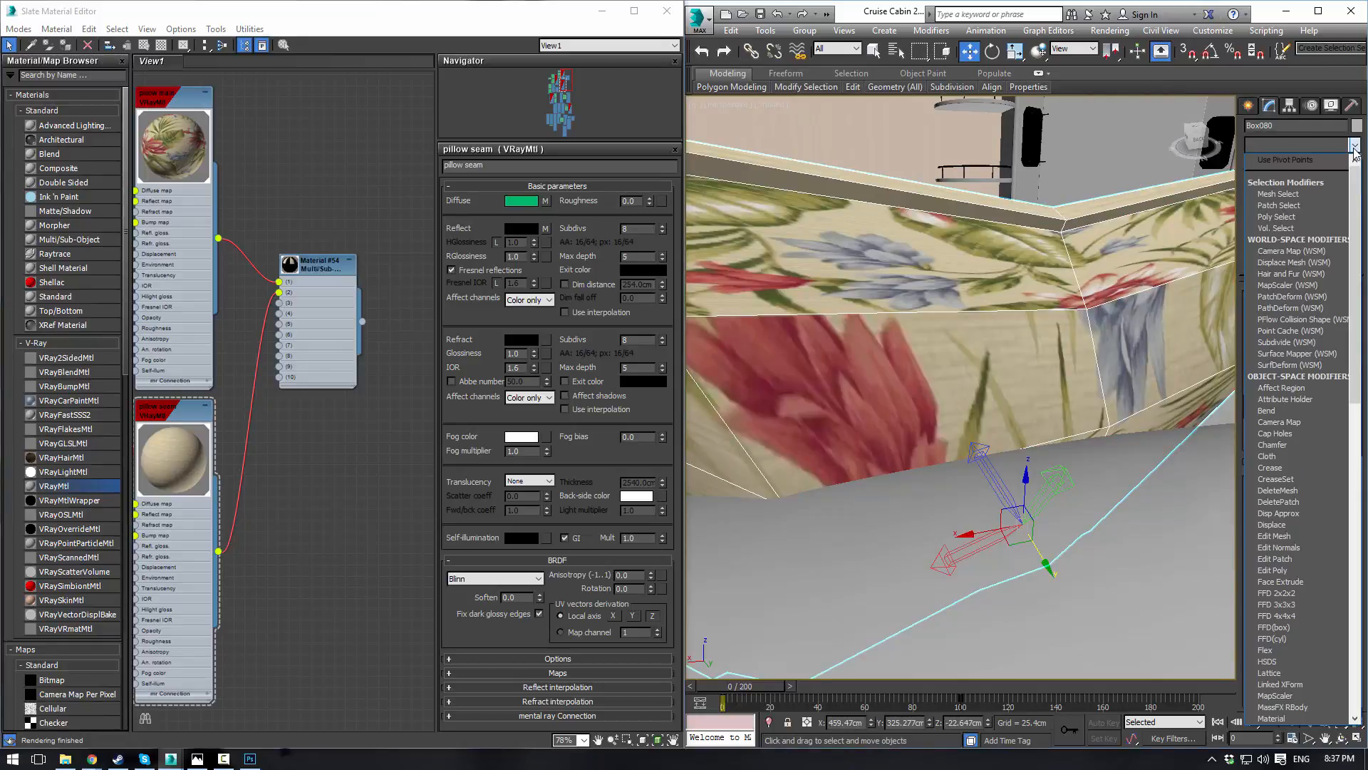
key(u)
key(u)
key(Return)
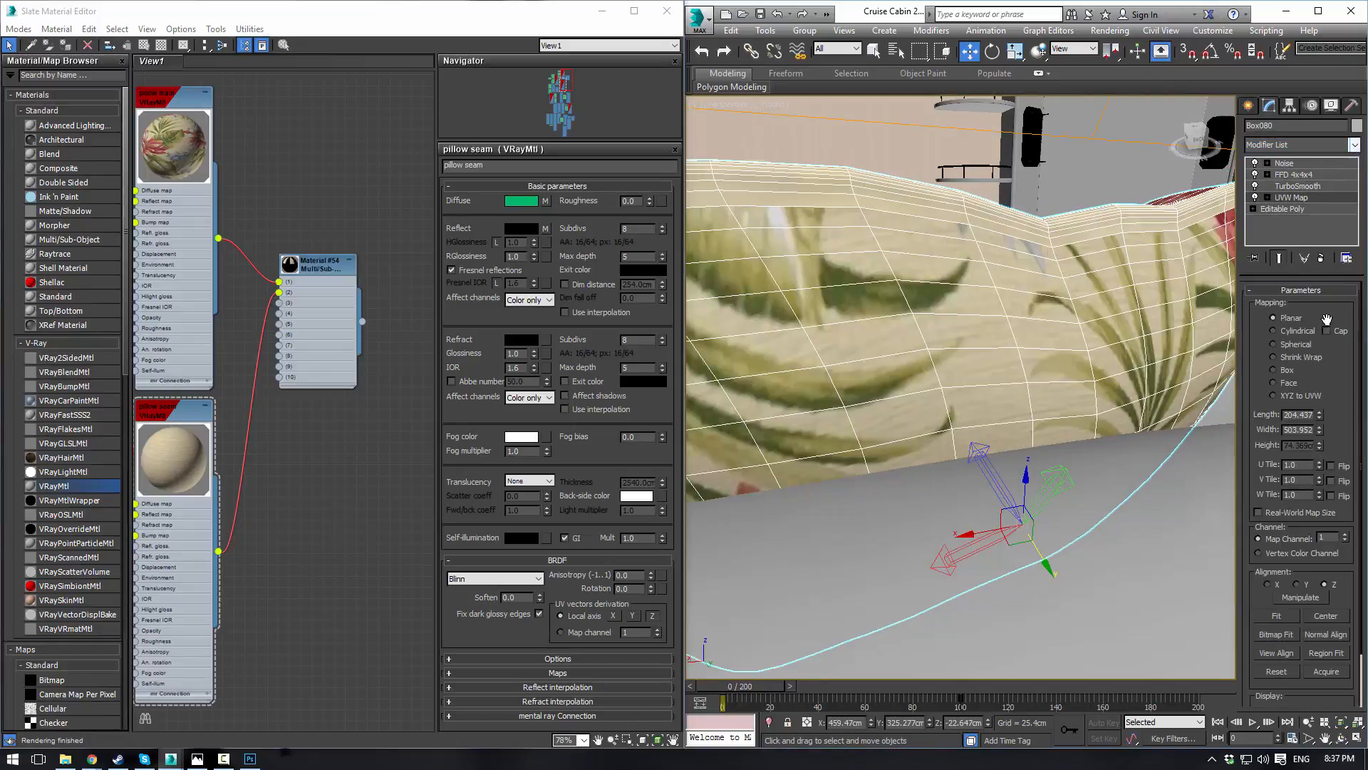
click(1273, 370)
alt+middle_drag(866, 356, 986, 399)
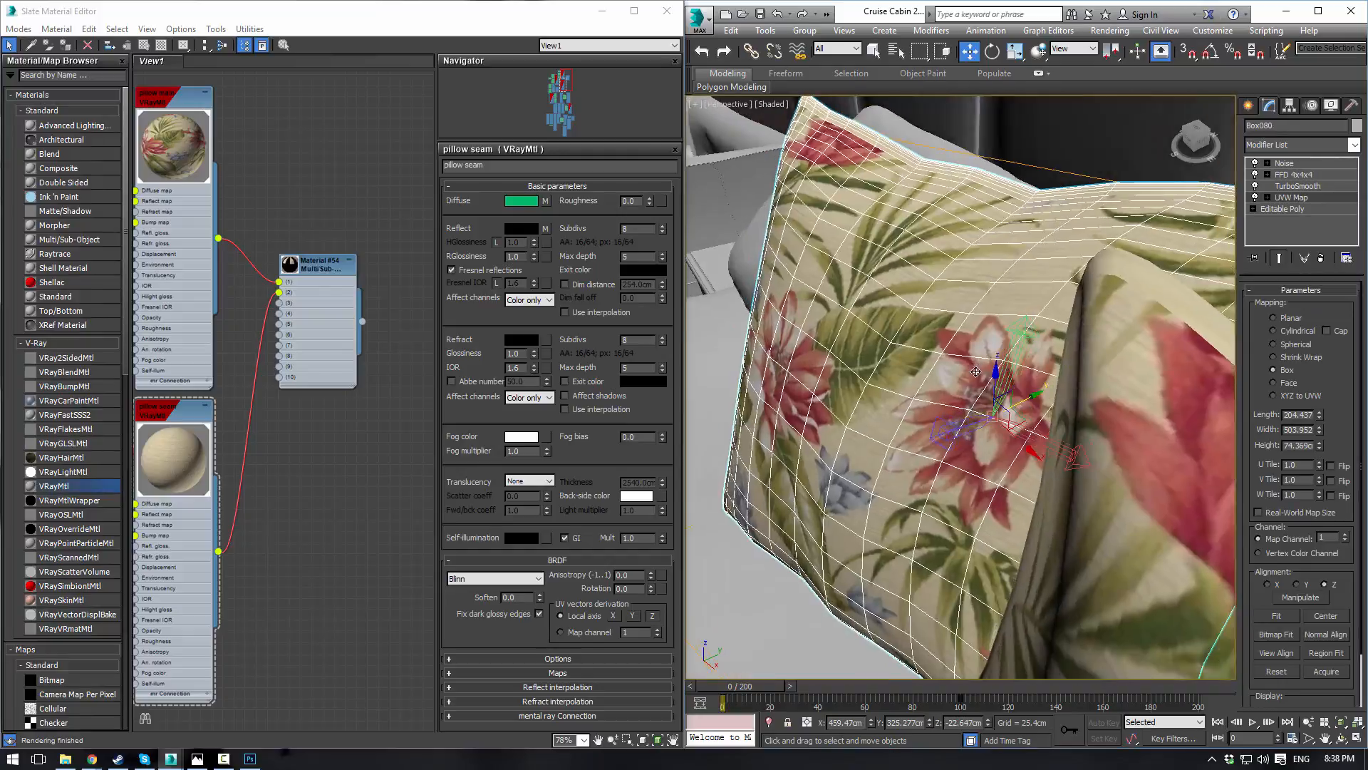
scroll(987, 410, down, 5)
scroll(943, 408, up, 6)
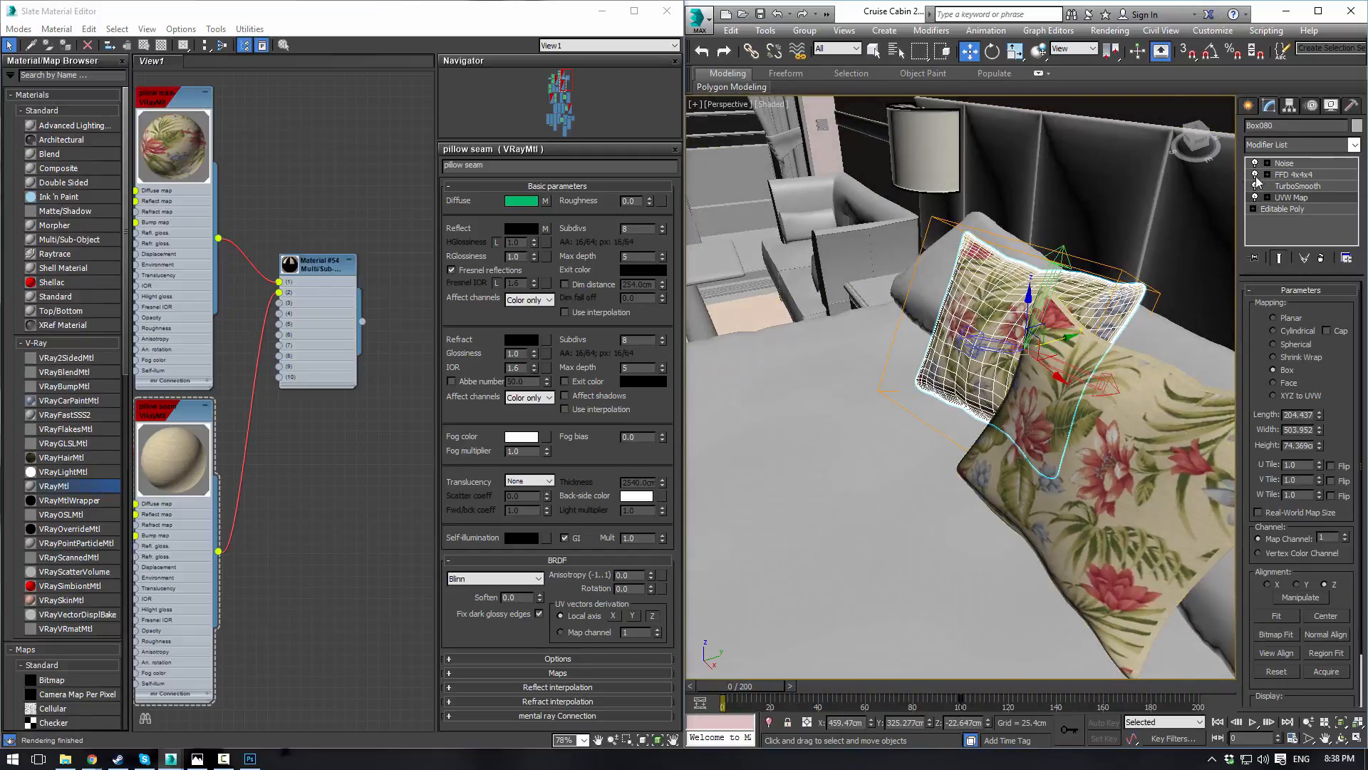
click(1281, 169)
click(728, 119)
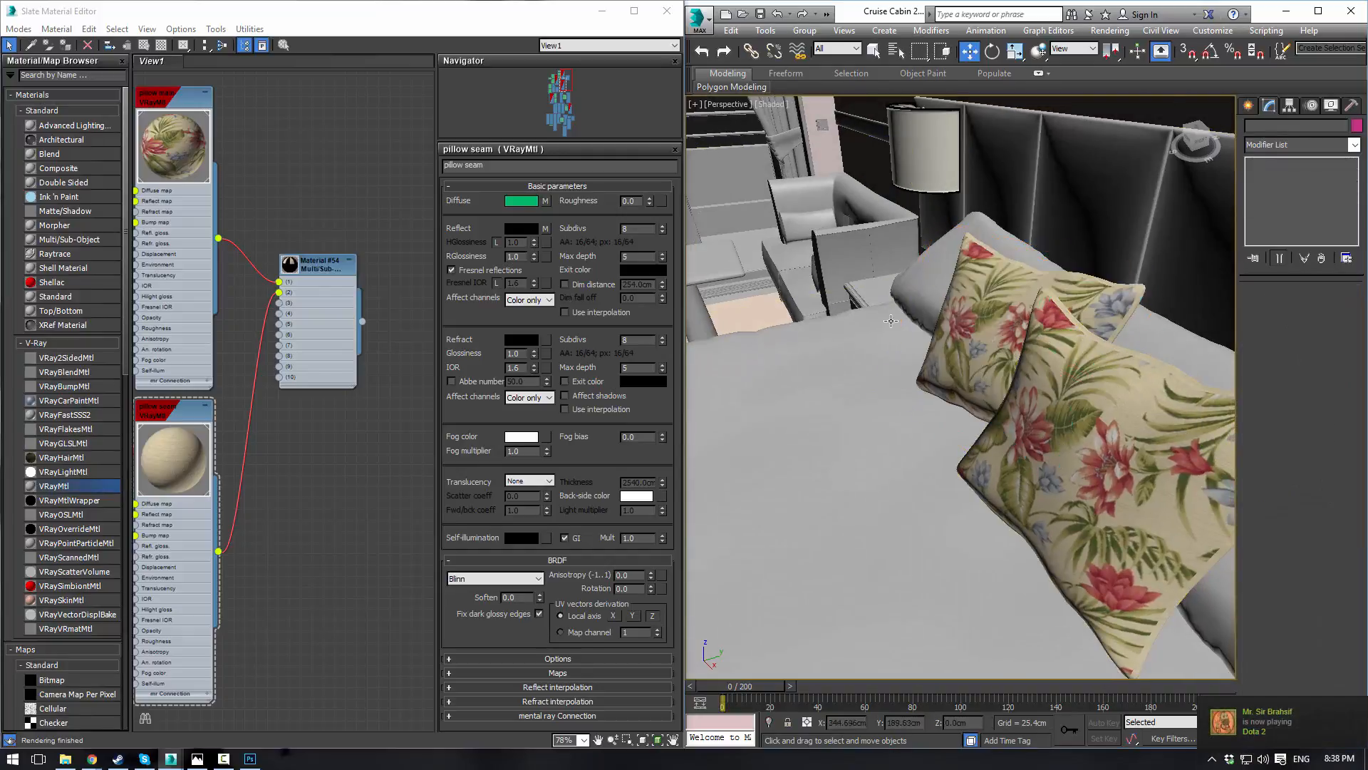
Step: Region-render the two floral pillows from the camera view in the V-Ray frame buffer, and minimize the buffer
middle_drag(886, 320, 855, 314)
scroll(854, 314, down, 3)
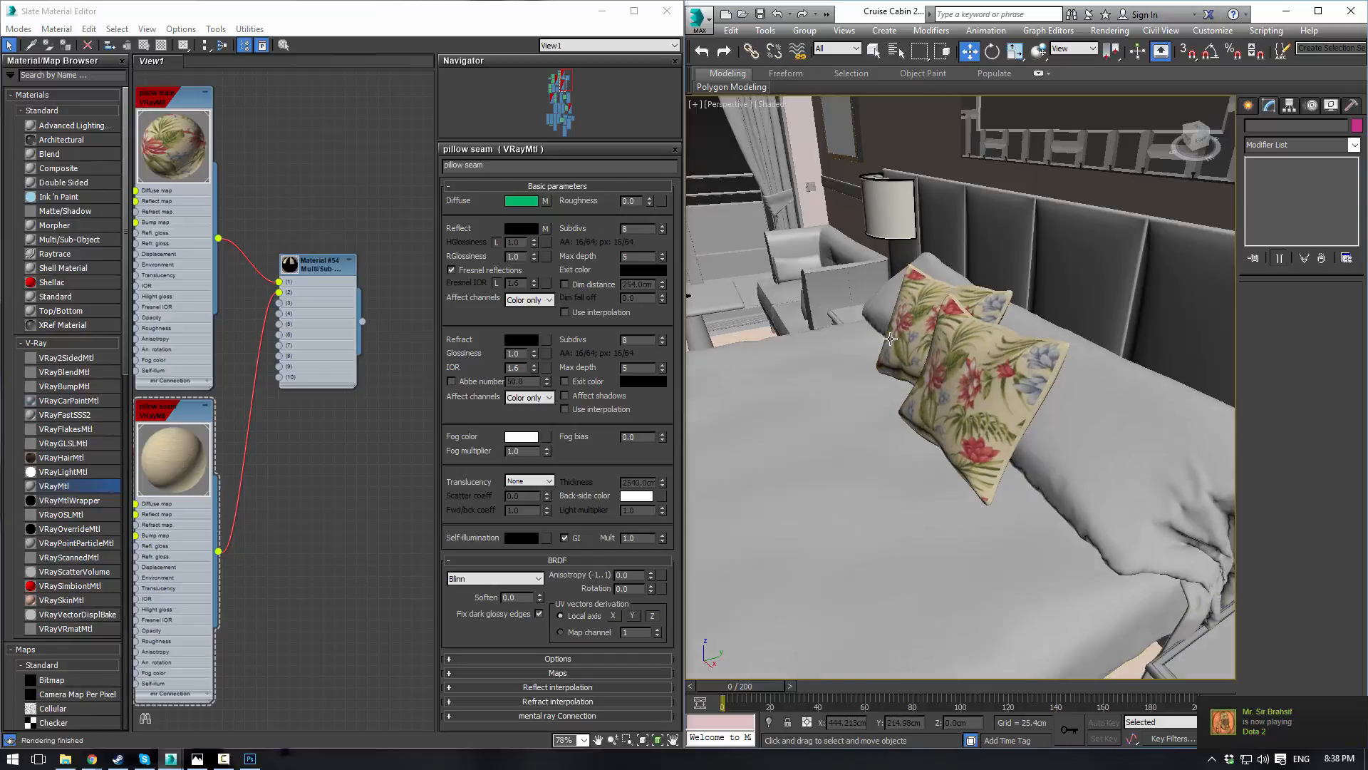
click(890, 344)
key(c)
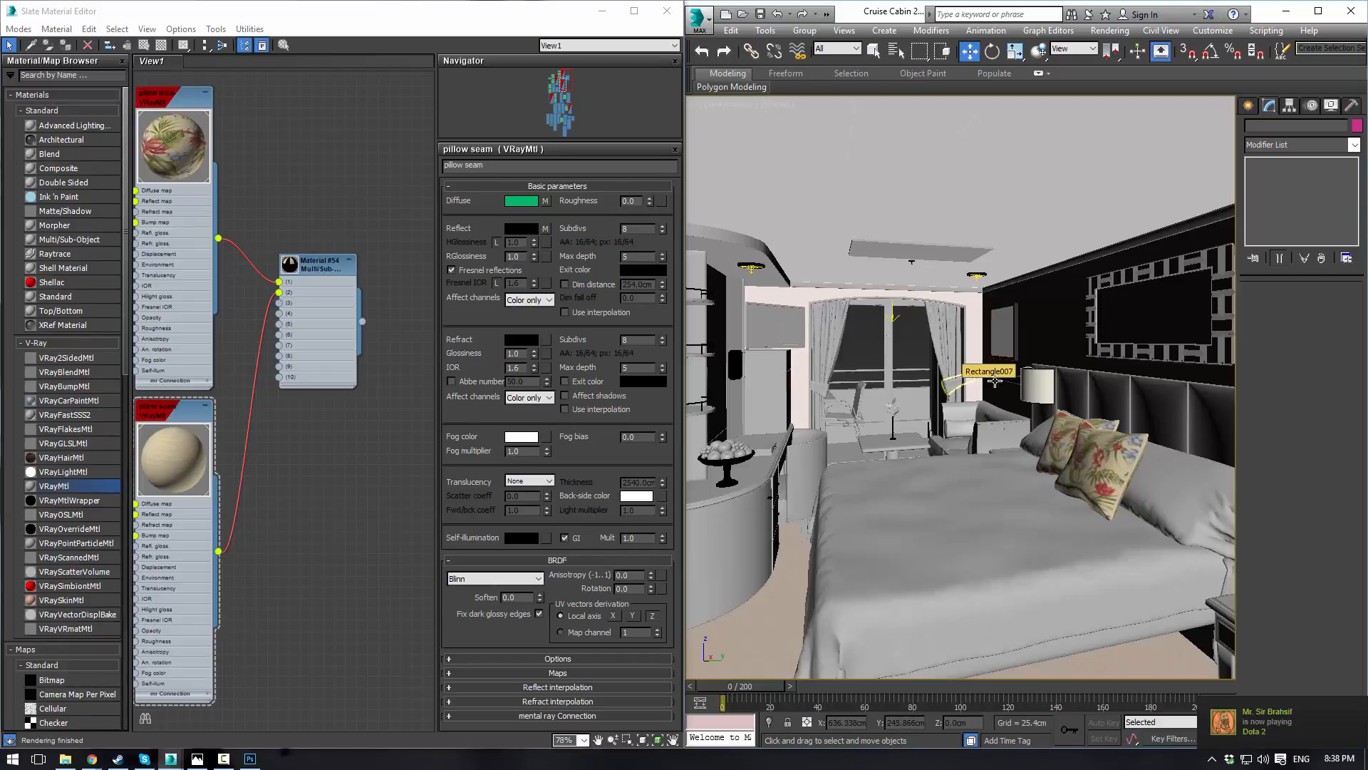
key(shift+q)
drag(1149, 120, 827, 130)
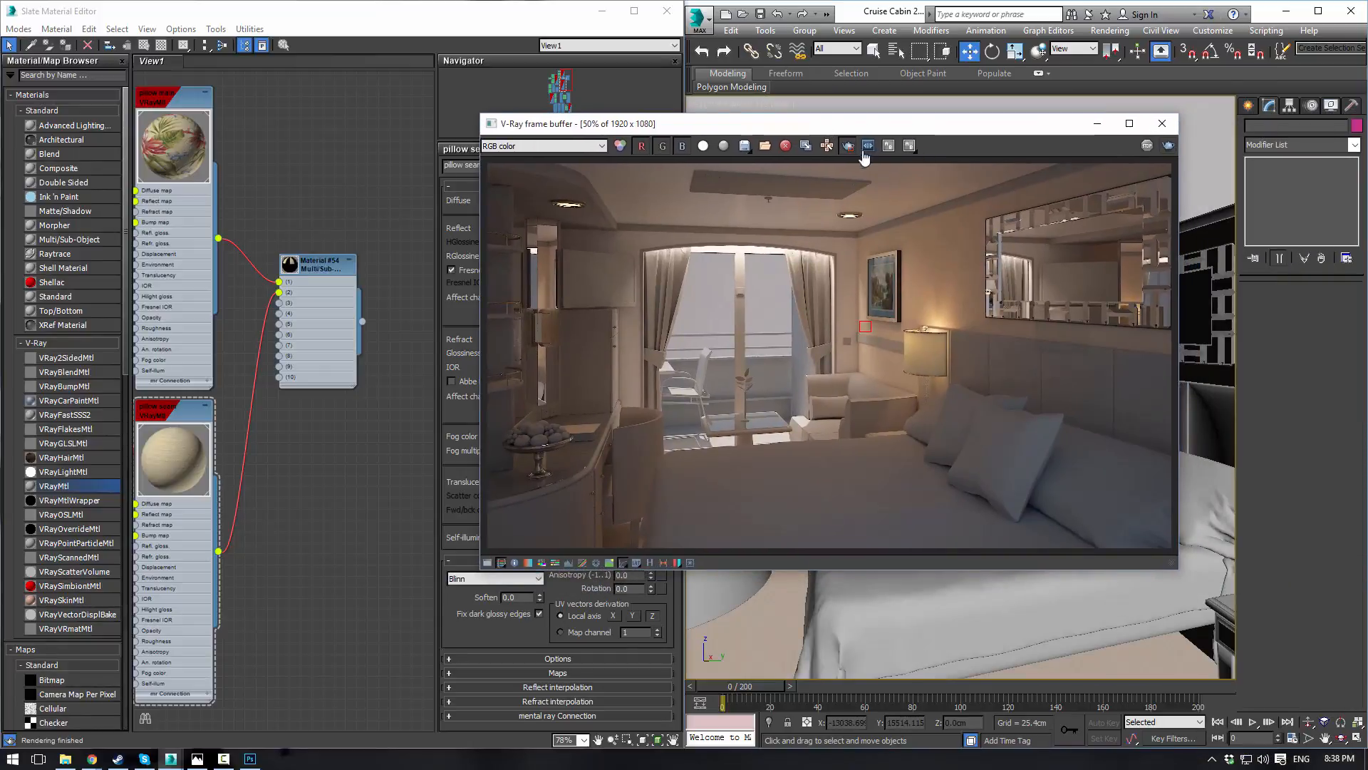
drag(915, 377, 1074, 532)
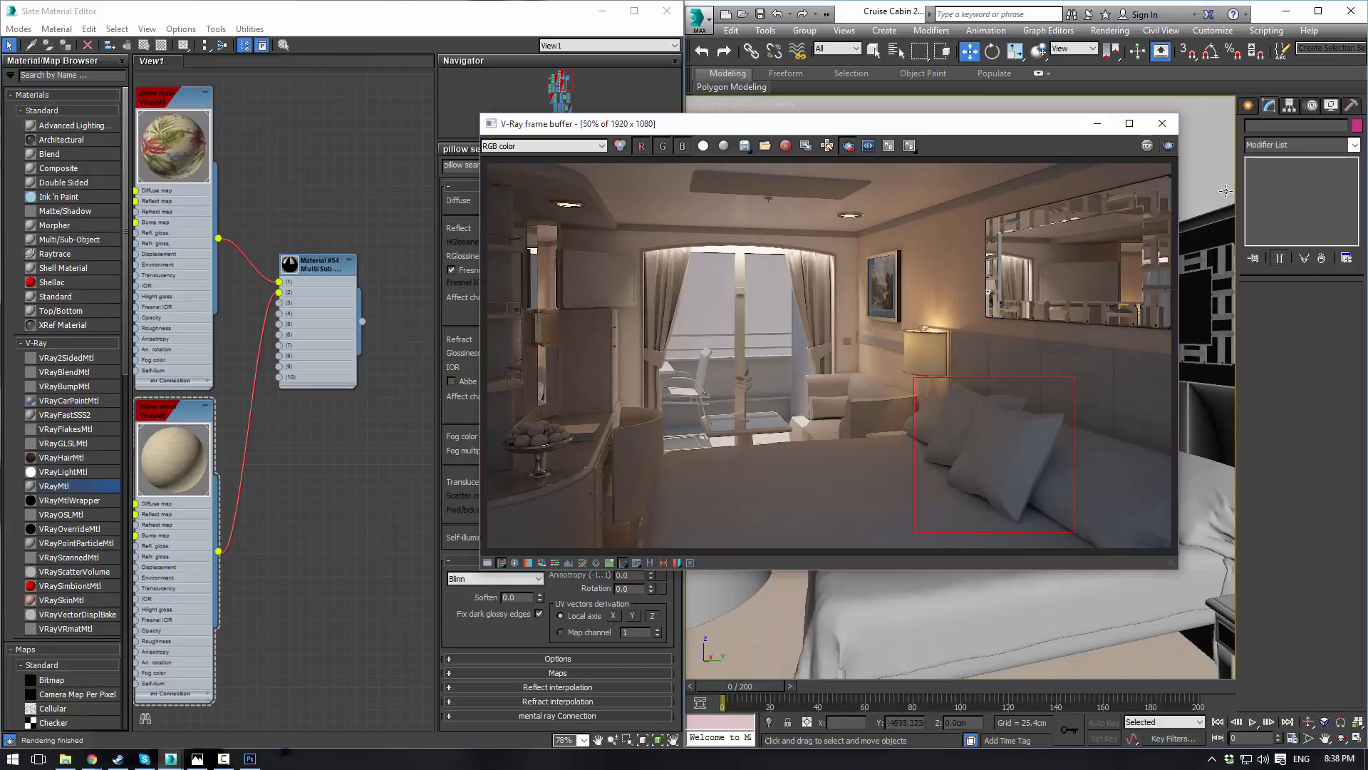
click(1168, 145)
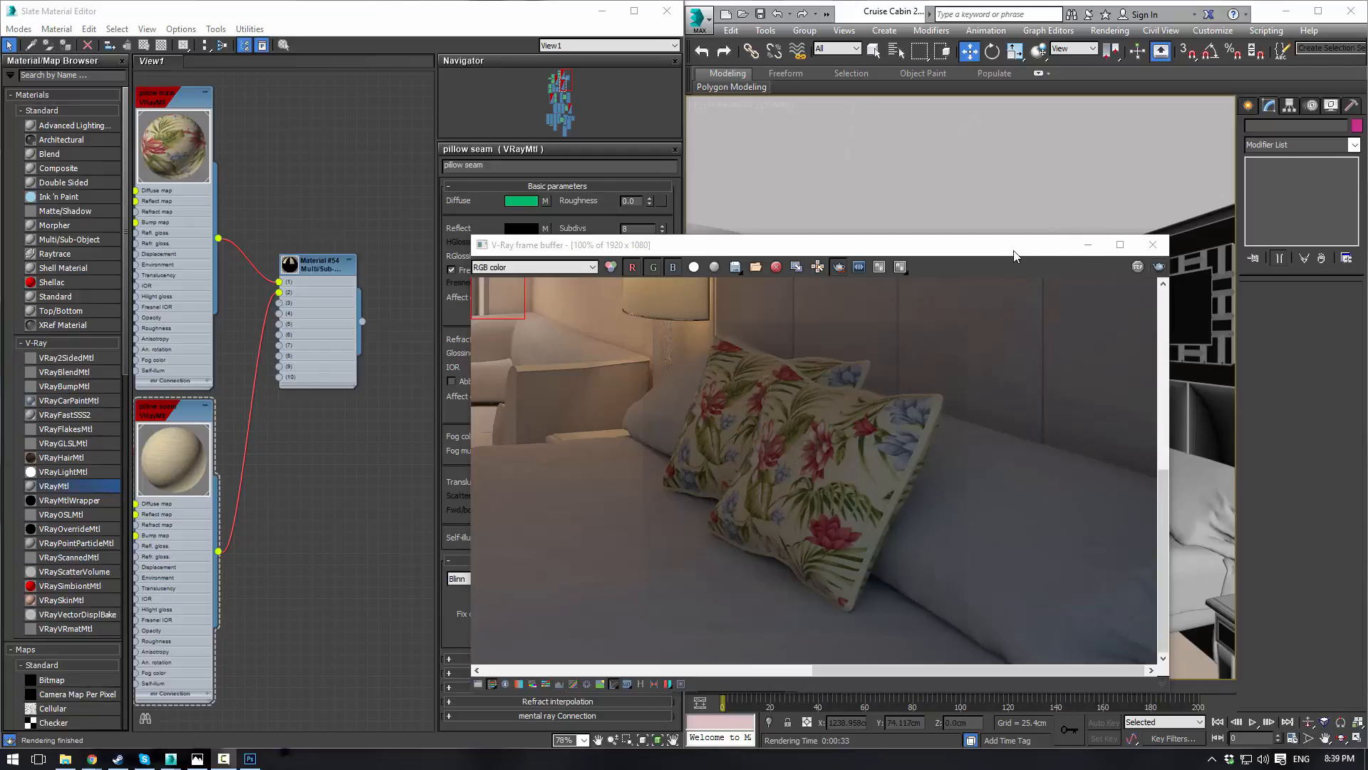
click(1085, 245)
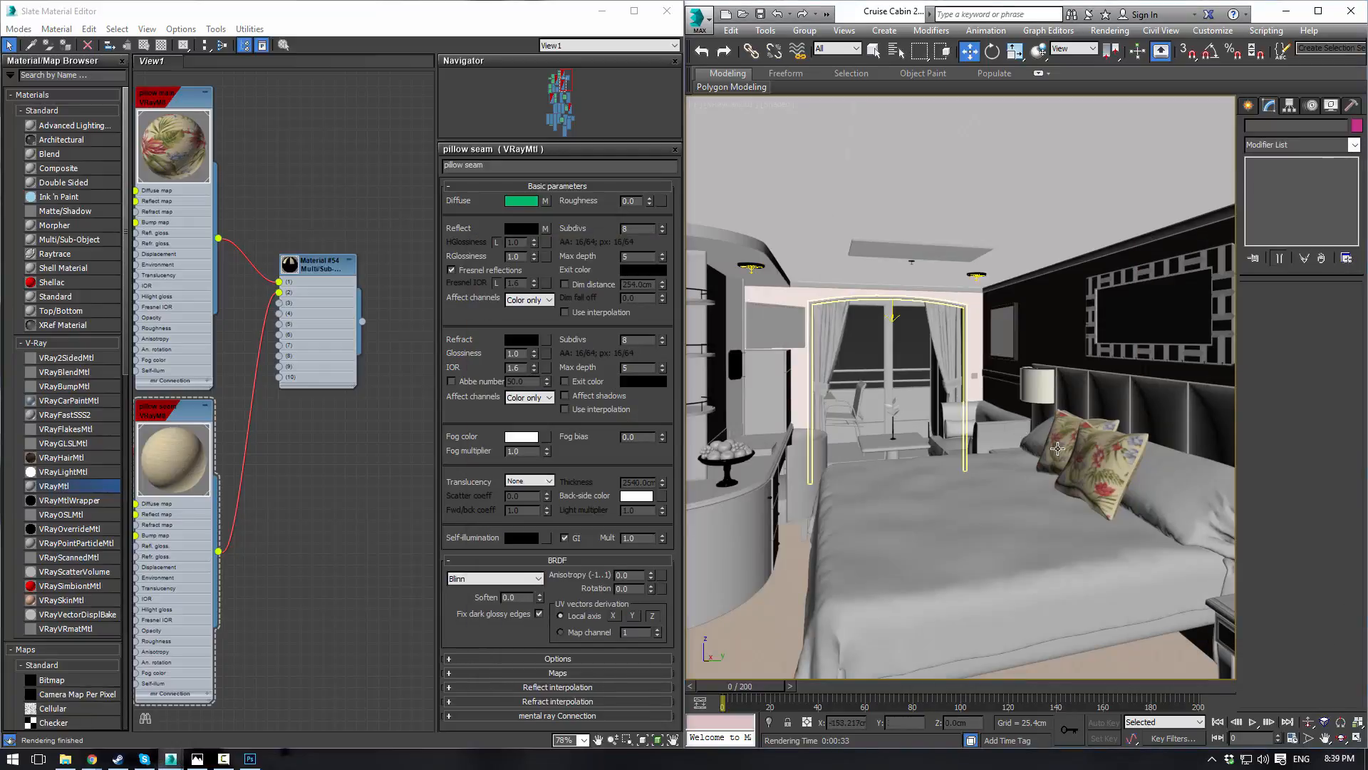
Step: Add an Edit Poly modifier to the front floral pillow and place it between its FFD 4x4x4 and Noise modifiers
click(1083, 459)
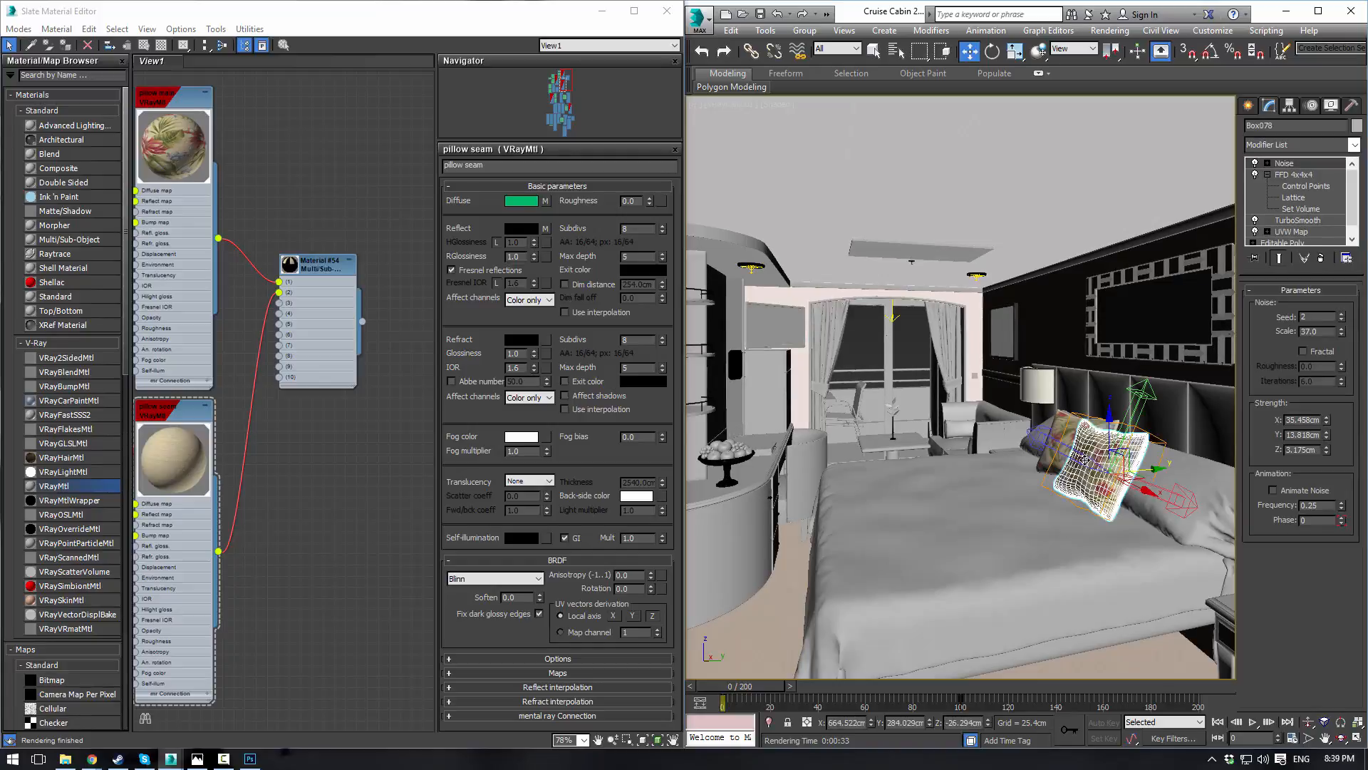
mouse_move(1083, 459)
alt+middle_down()
mouse_move(1001, 399)
mouse_move(994, 435)
mouse_move(995, 404)
mouse_move(1005, 417)
alt+middle_up()
scroll(1001, 399, up, 5)
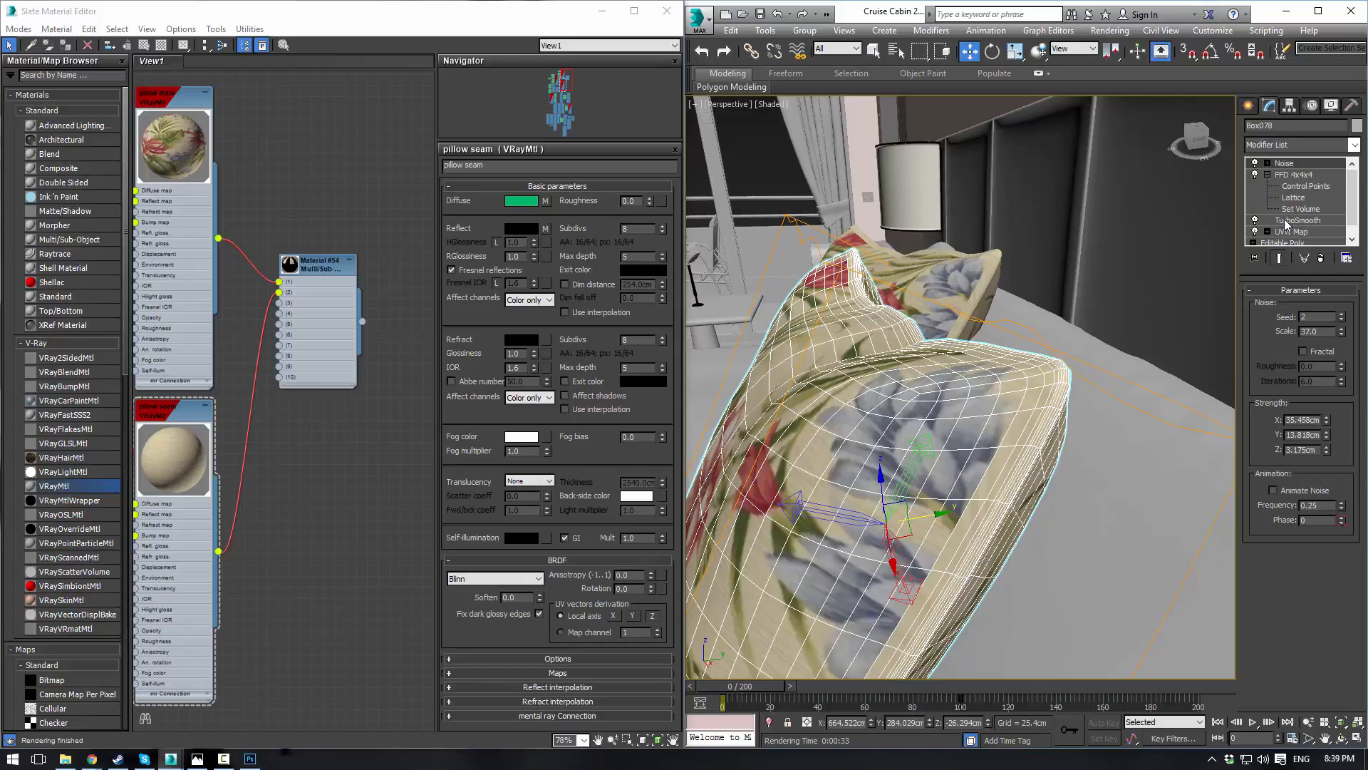
click(1286, 221)
click(1354, 146)
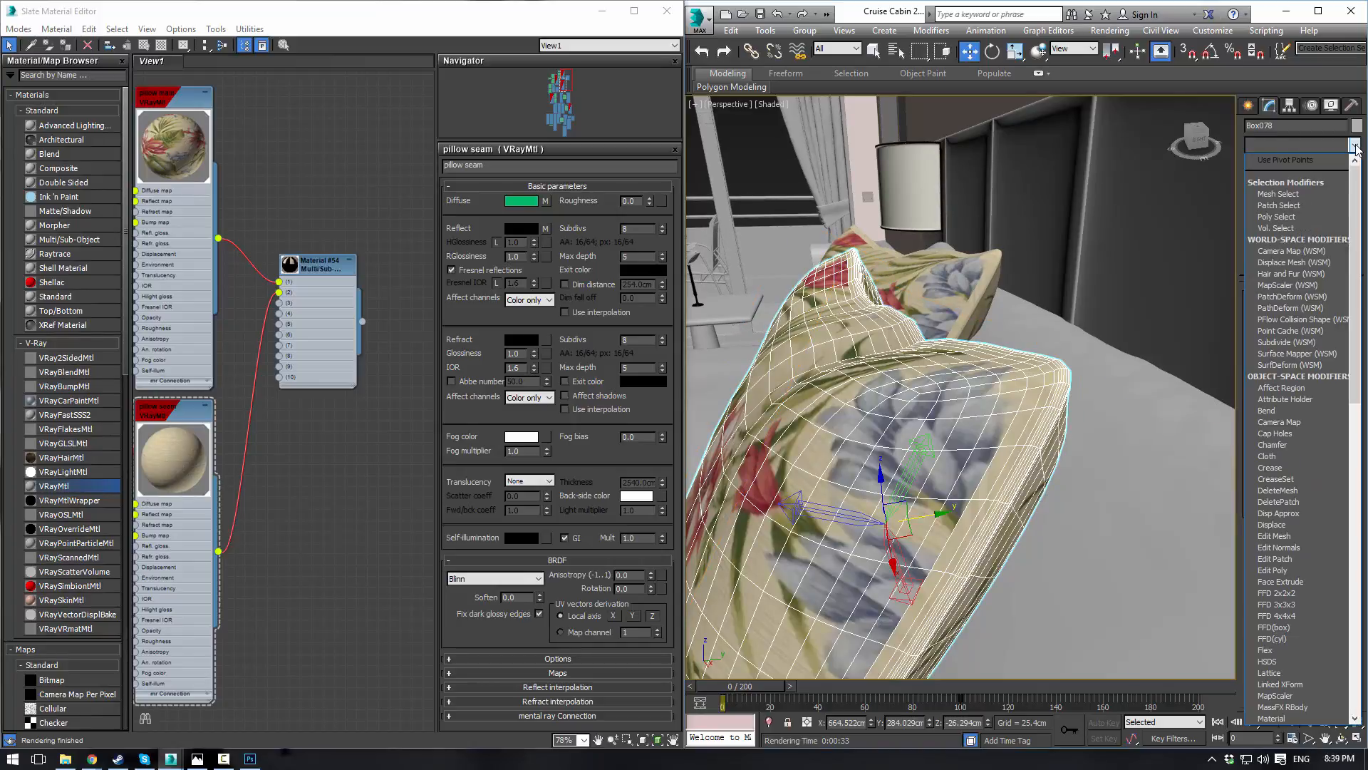
key(e)
key(e)
key(e)
key(e)
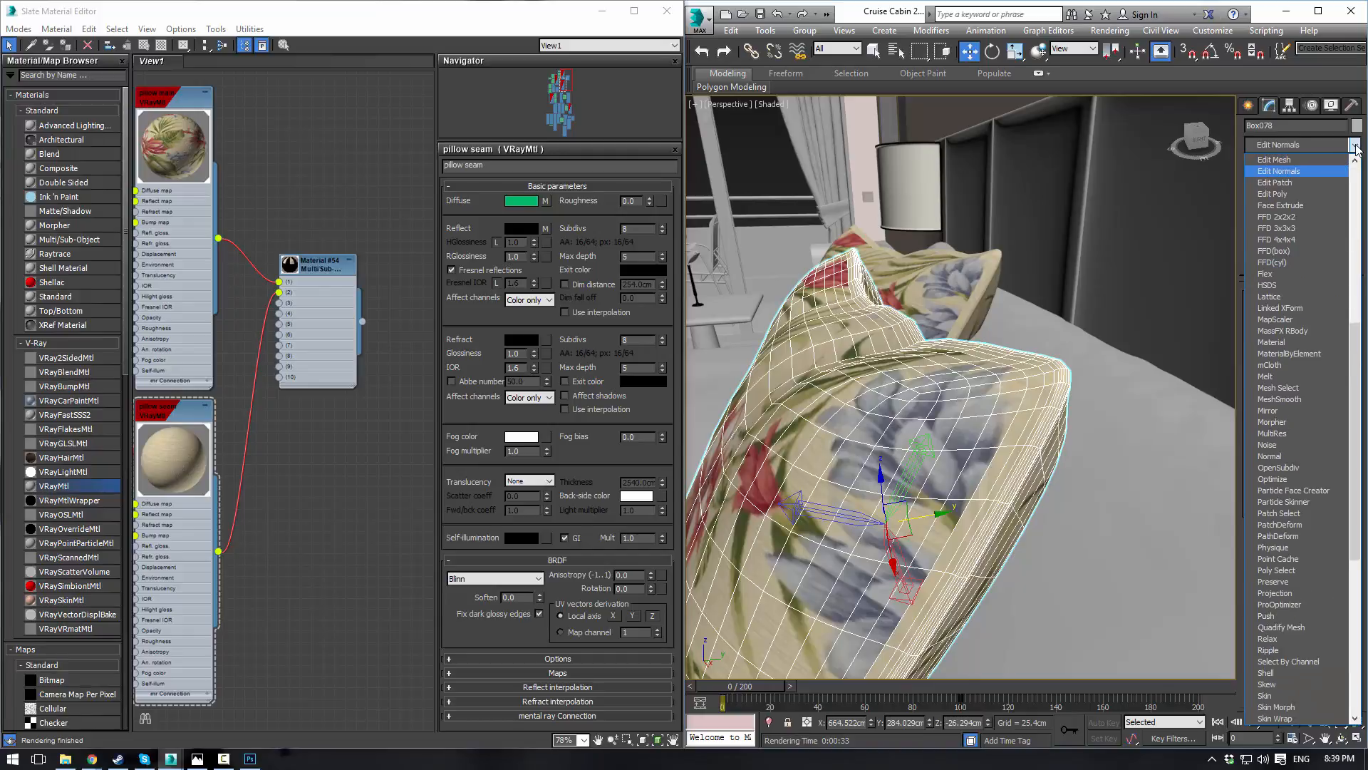
key(Return)
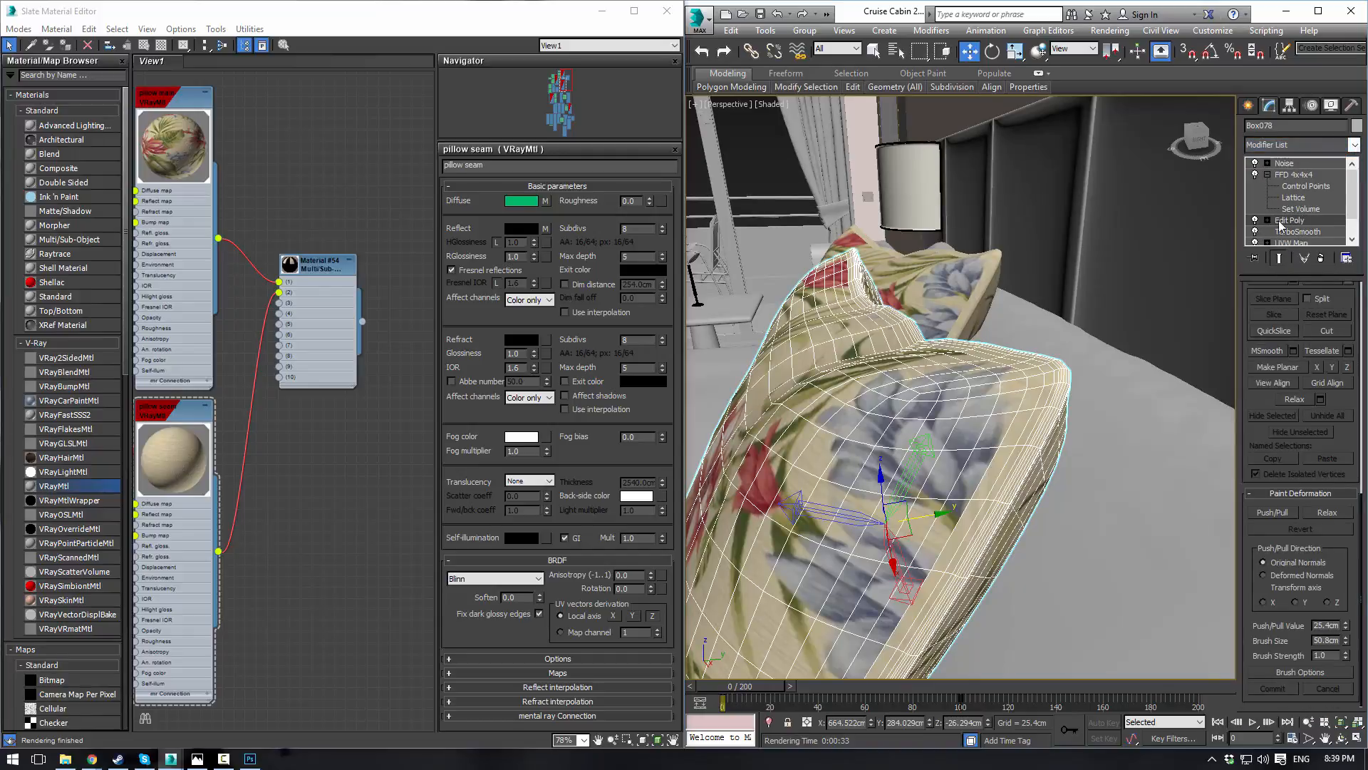
click(1269, 221)
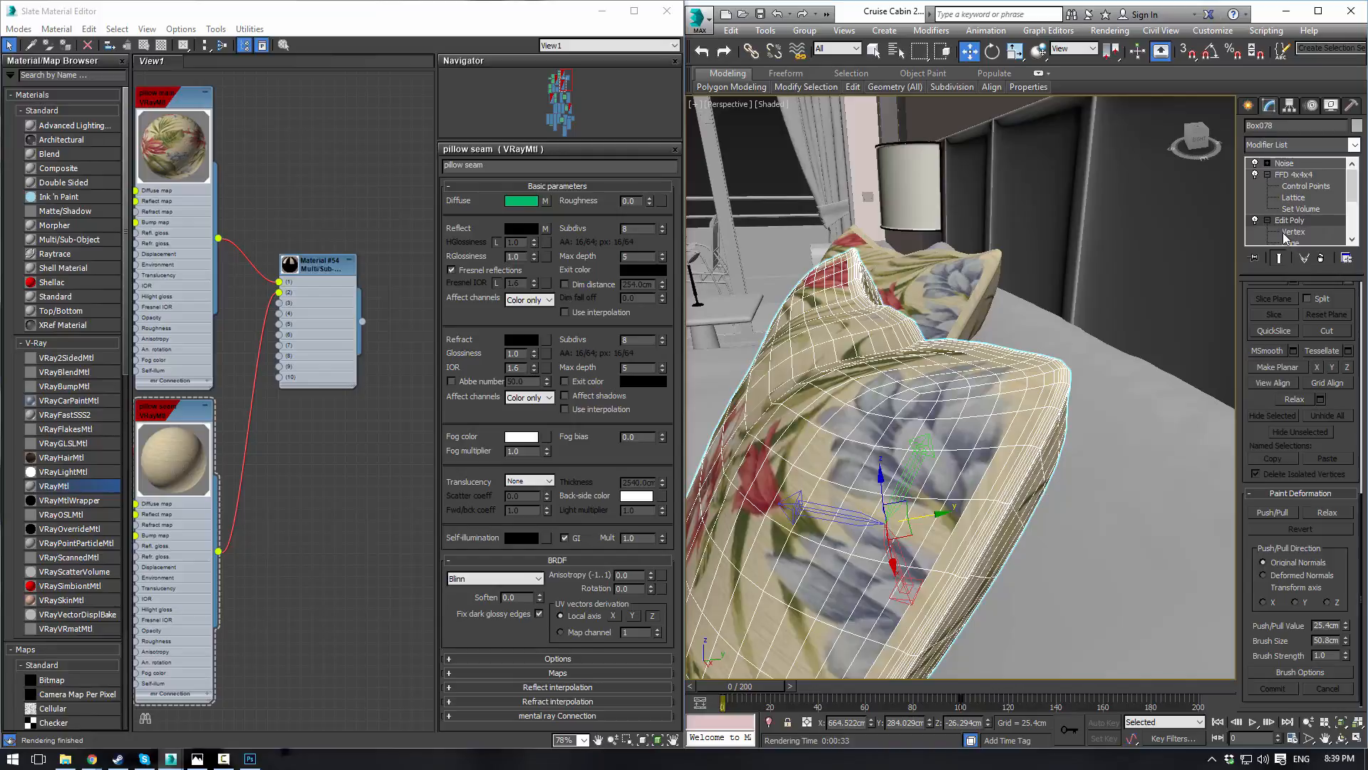
drag(1292, 222, 1299, 175)
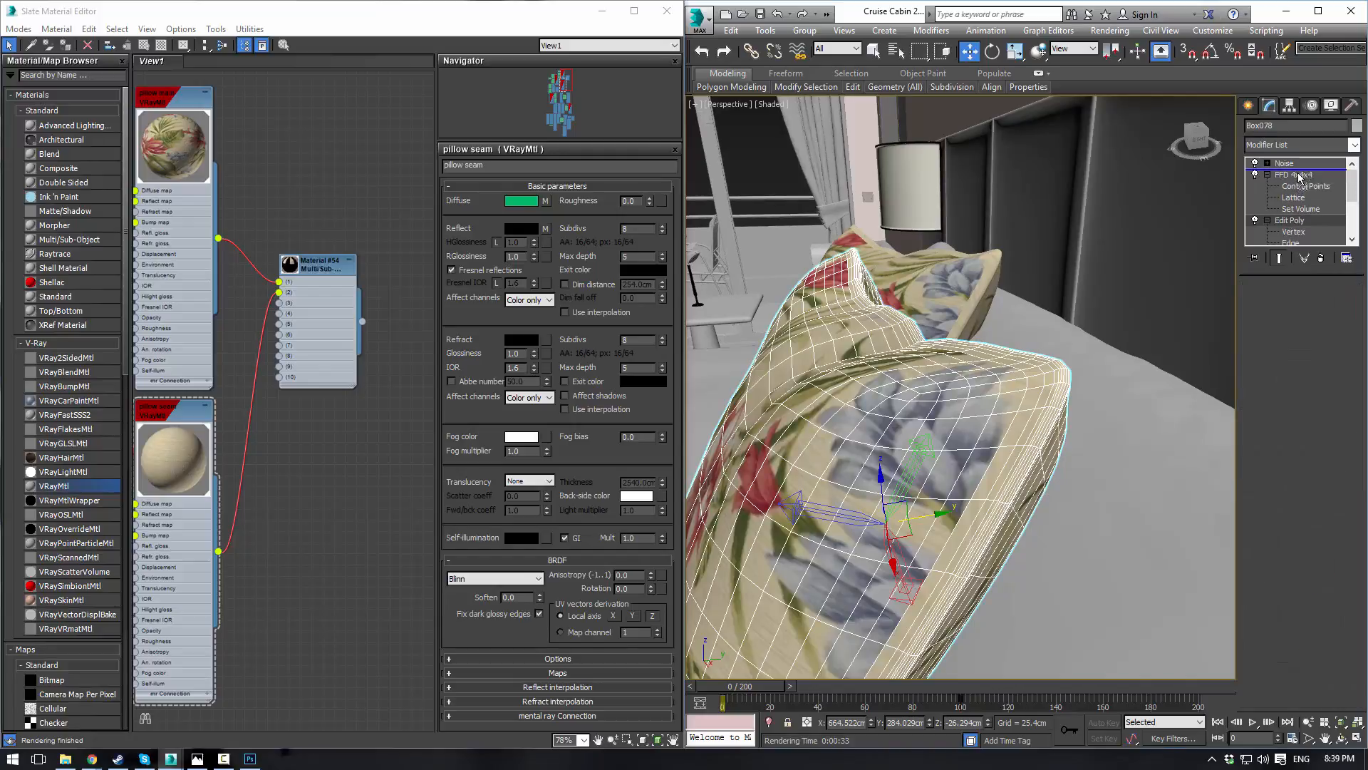
Step: Select a full edge loop along the front pillow's seam in the Edit Poly modifier
click(1290, 197)
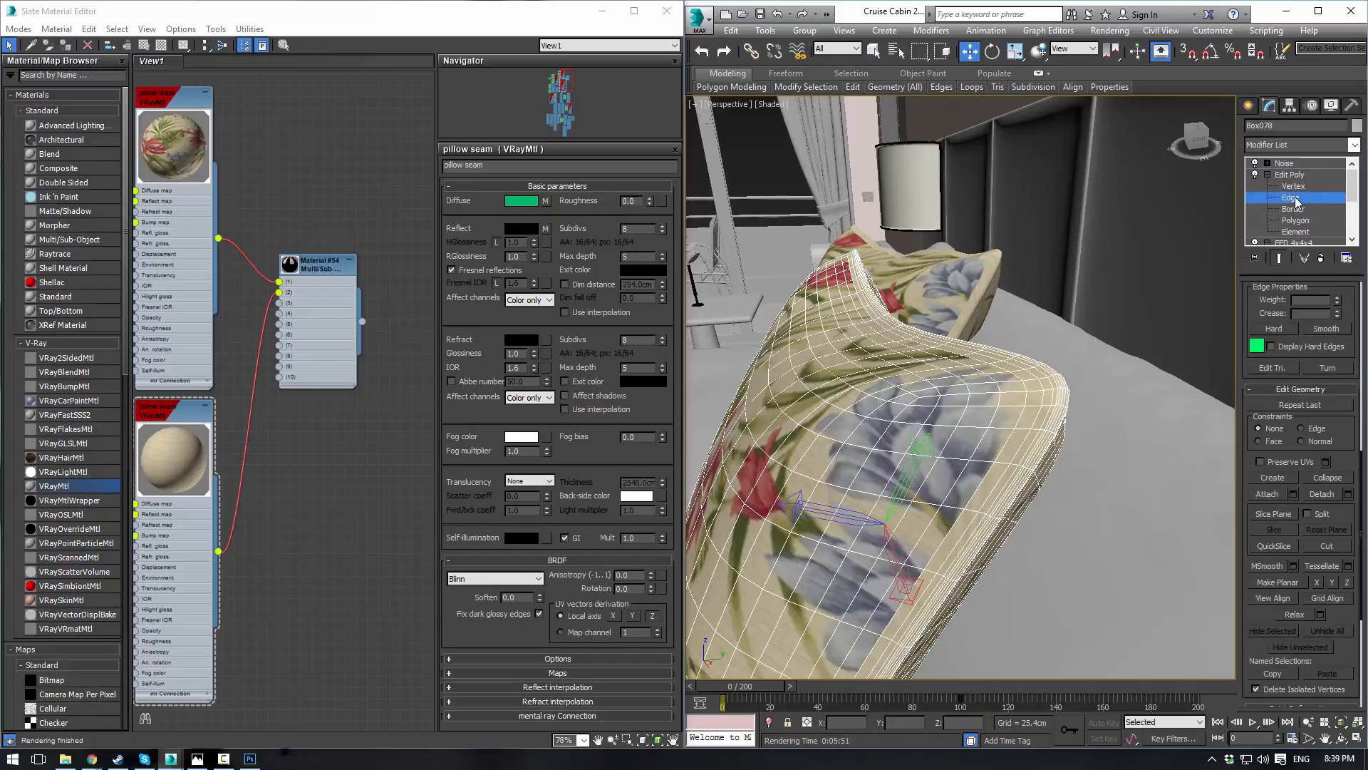
alt+middle_drag(1012, 321, 812, 366)
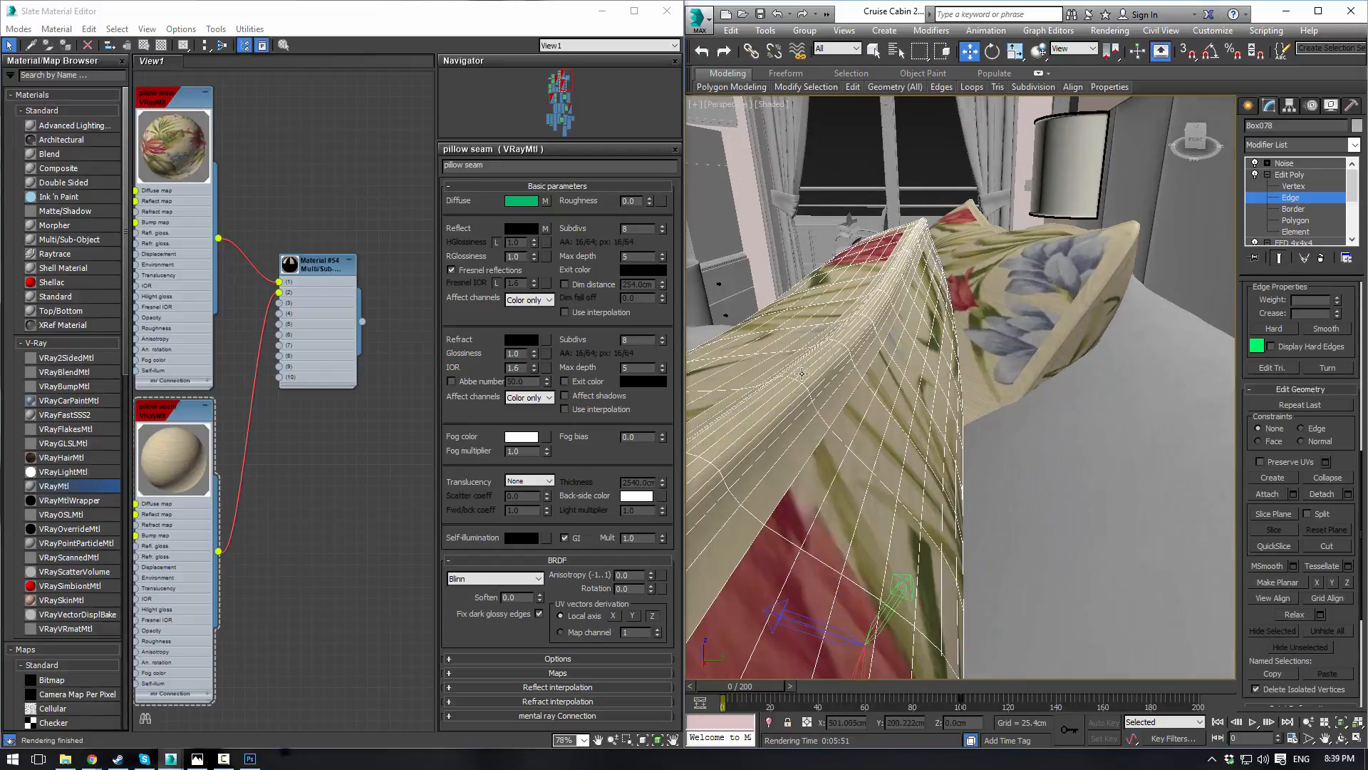
click(803, 367)
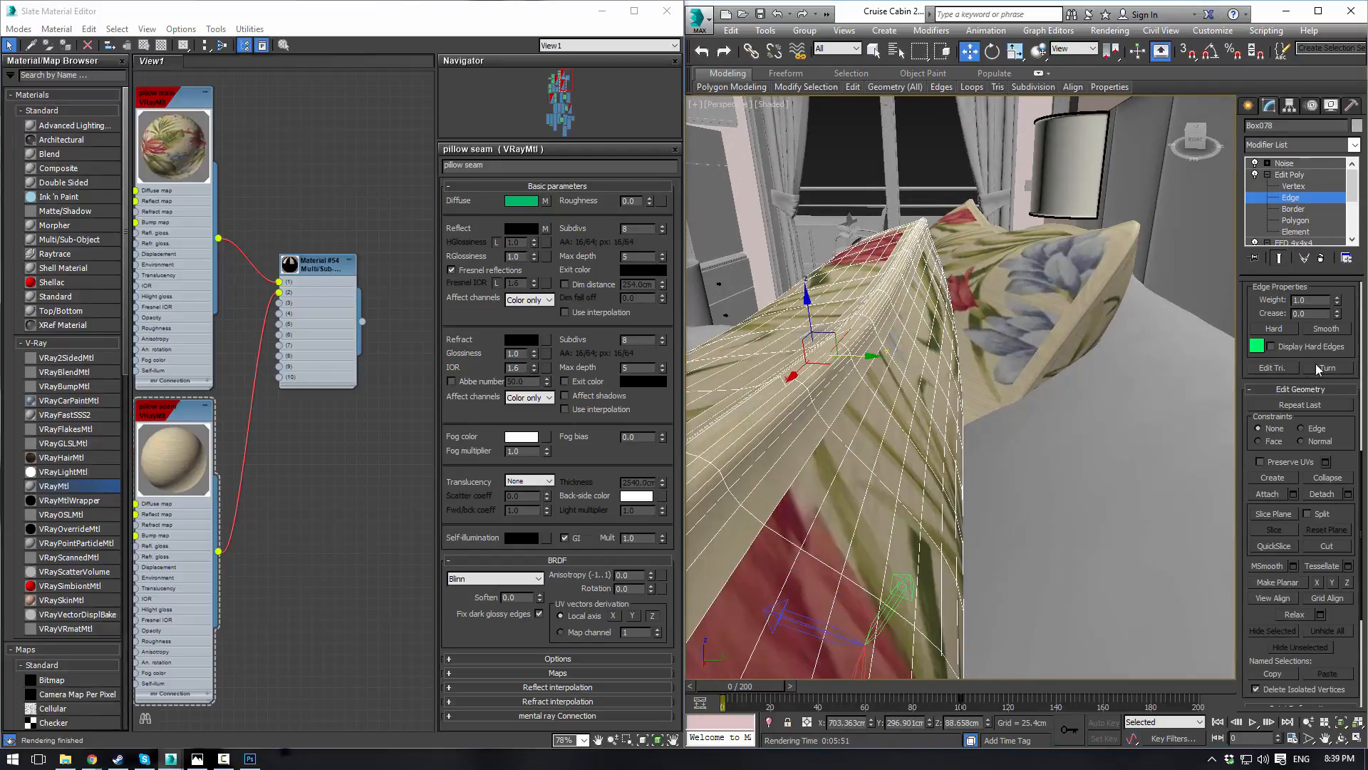
scroll(1325, 392, up, 5)
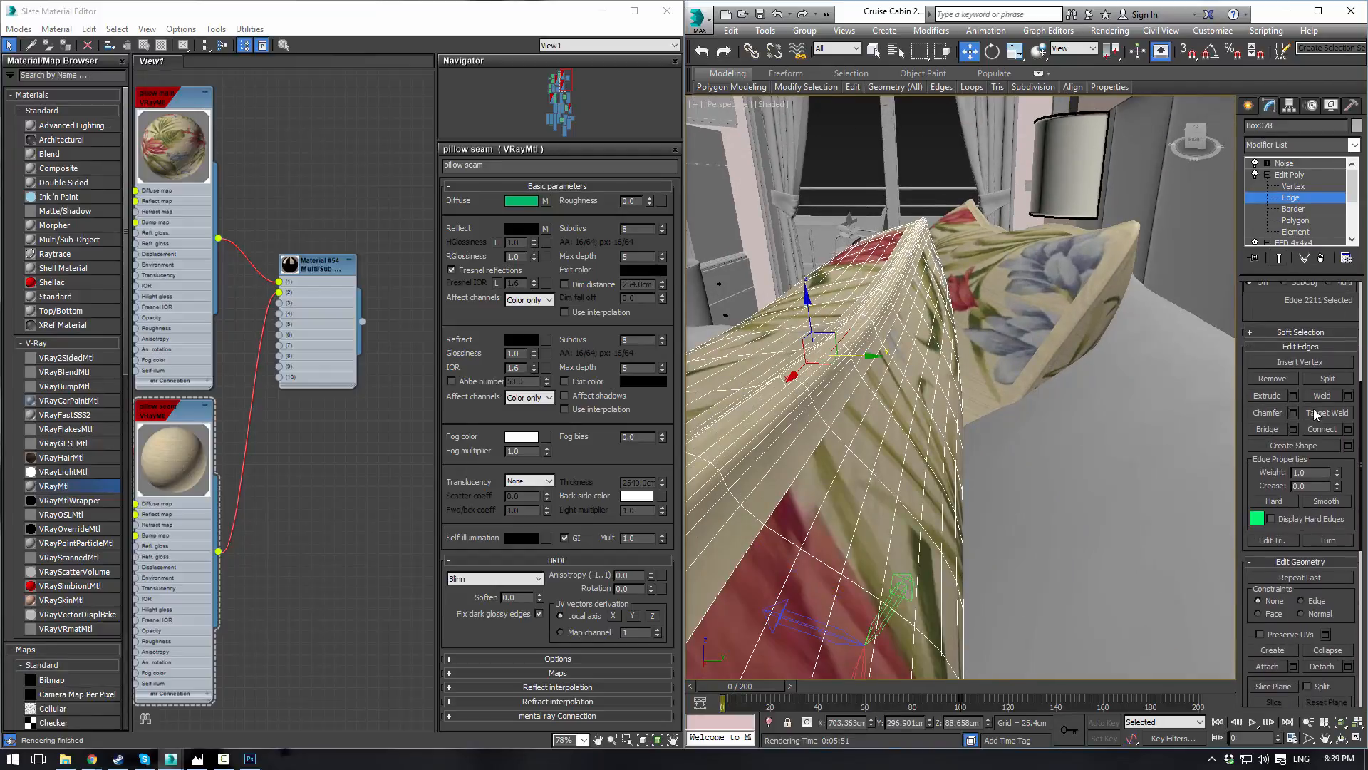
drag(1272, 325, 1273, 427)
click(1319, 341)
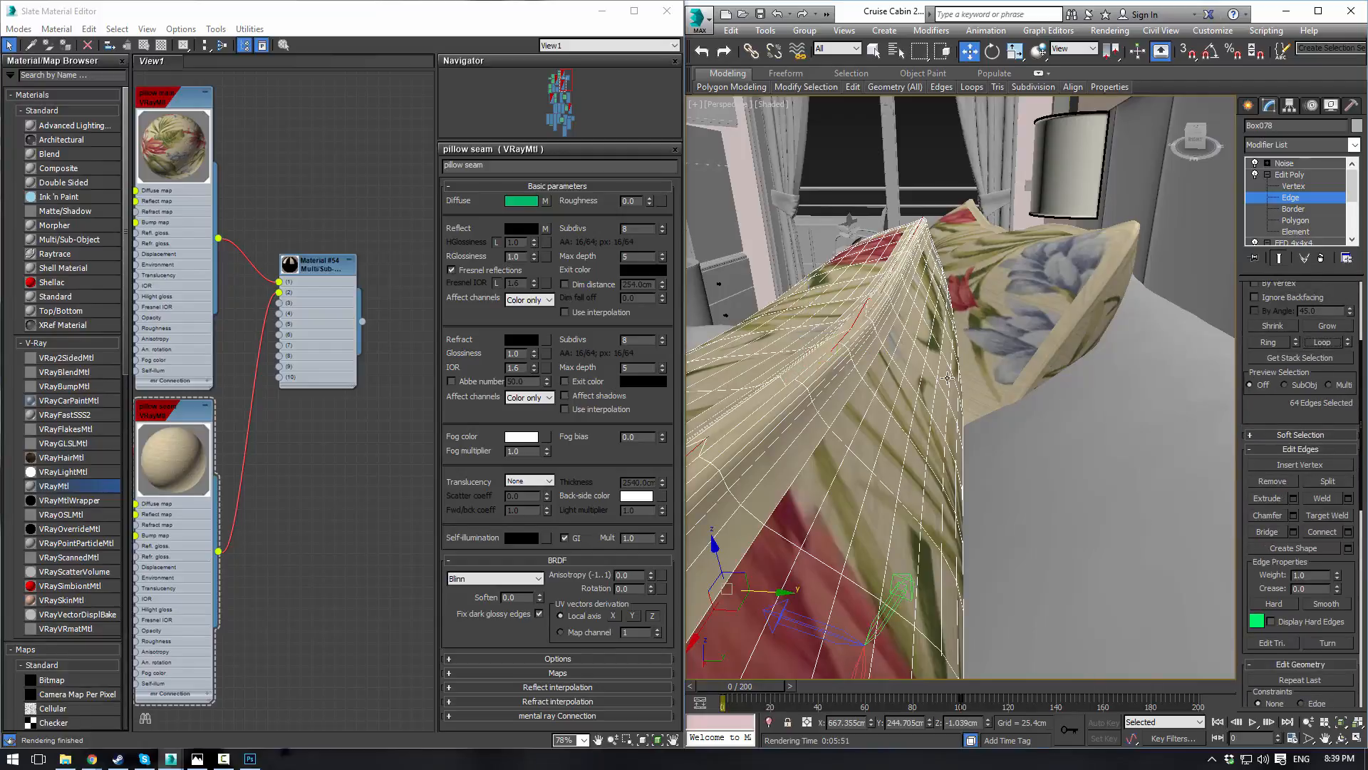
Step: Undo the edge loop selection along the front floral pillow's seam
scroll(1012, 285, down, 2)
alt+middle_drag(984, 339, 1079, 160)
key(ctrl+z)
key(ctrl+z)
scroll(915, 383, up, 2)
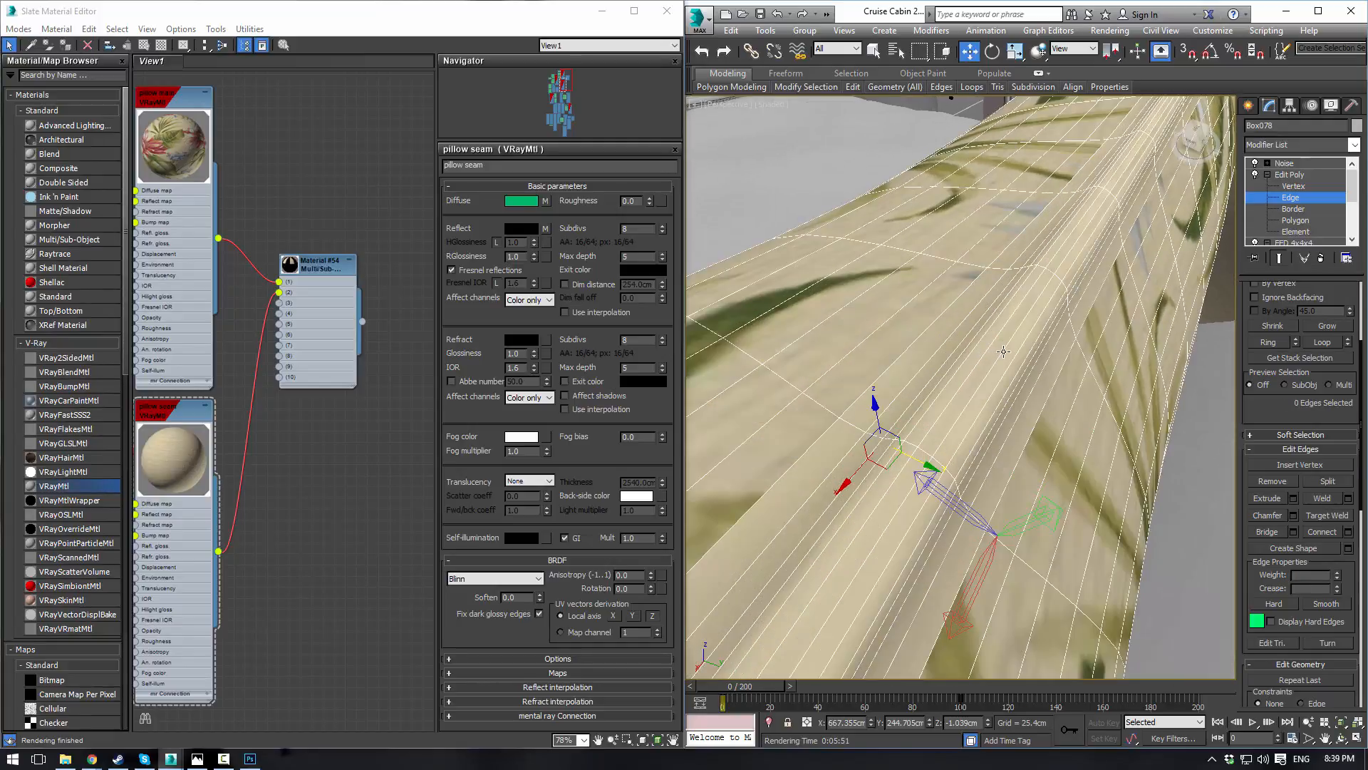
alt+middle_drag(992, 350, 979, 321)
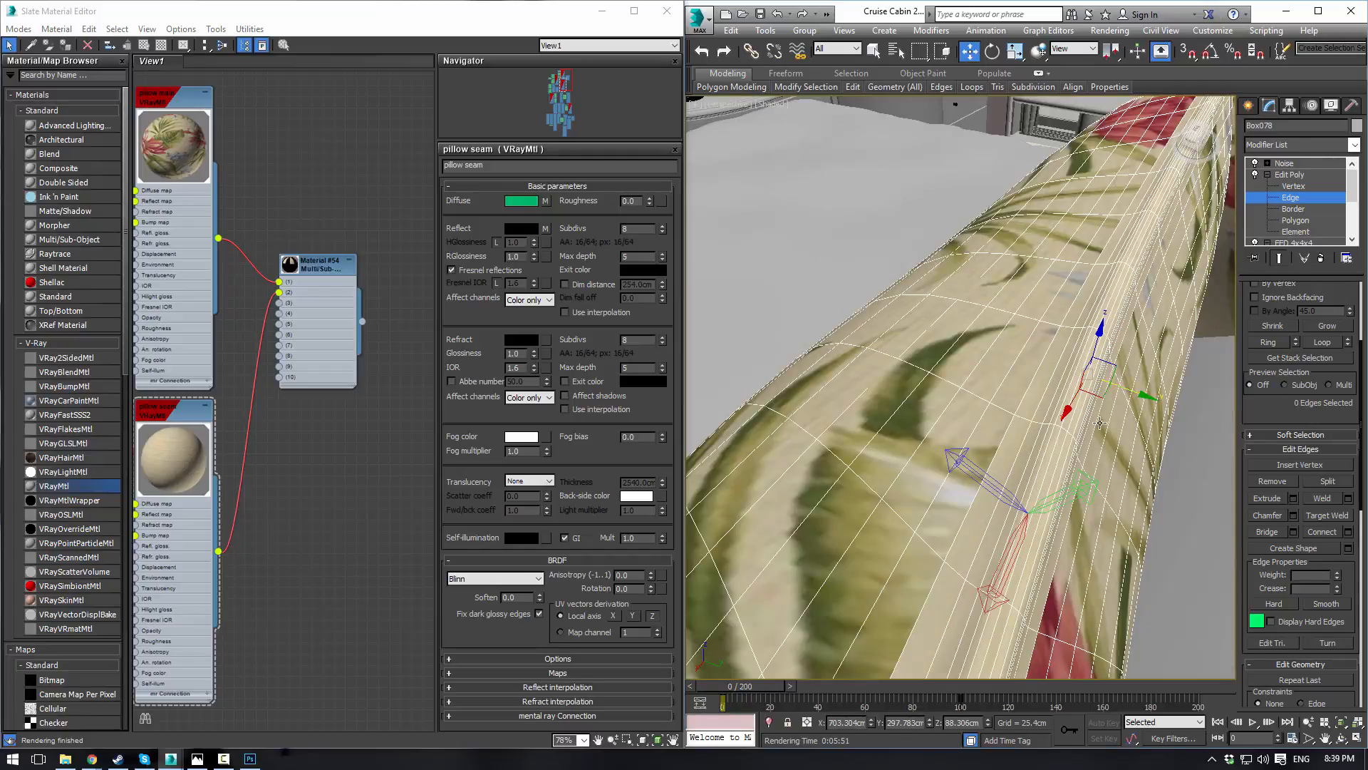
key(q)
alt+middle_drag(1099, 424, 1029, 339)
click(1010, 313)
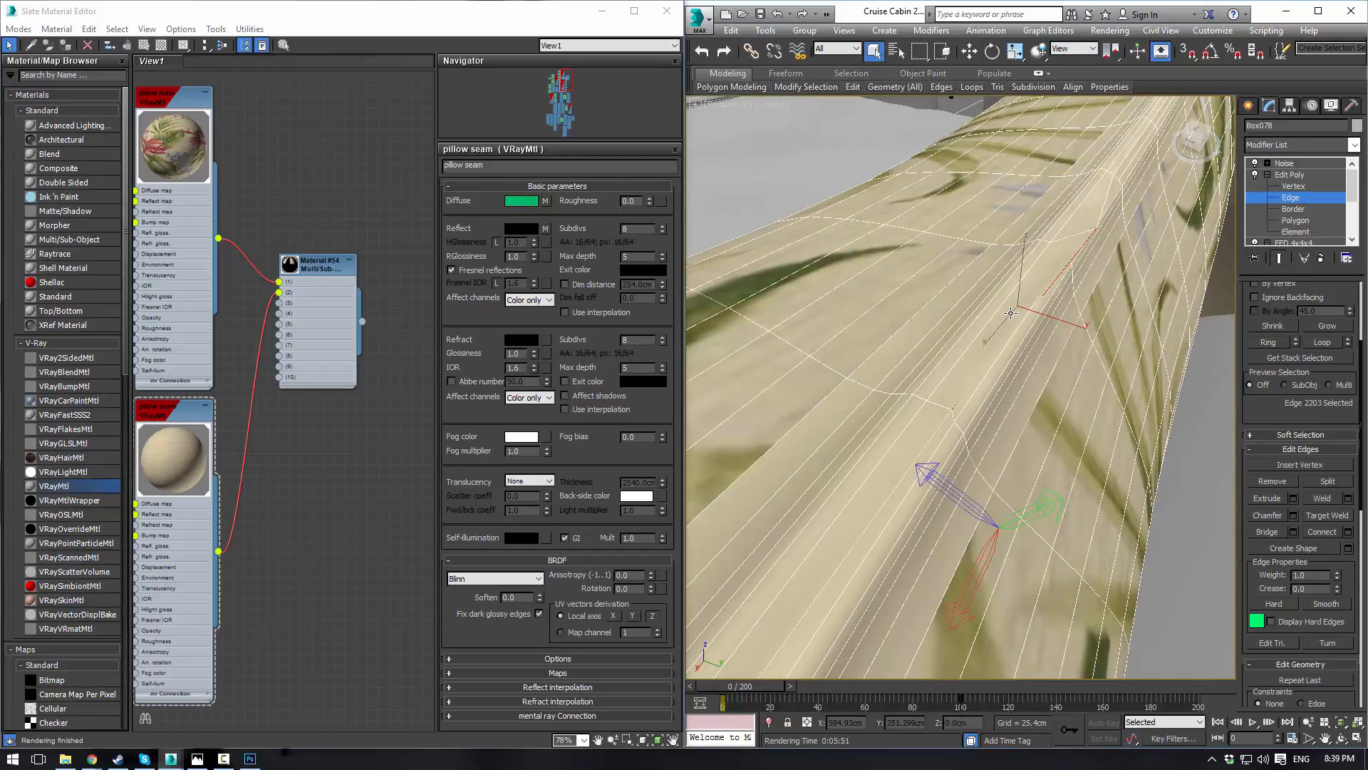
click(1105, 302)
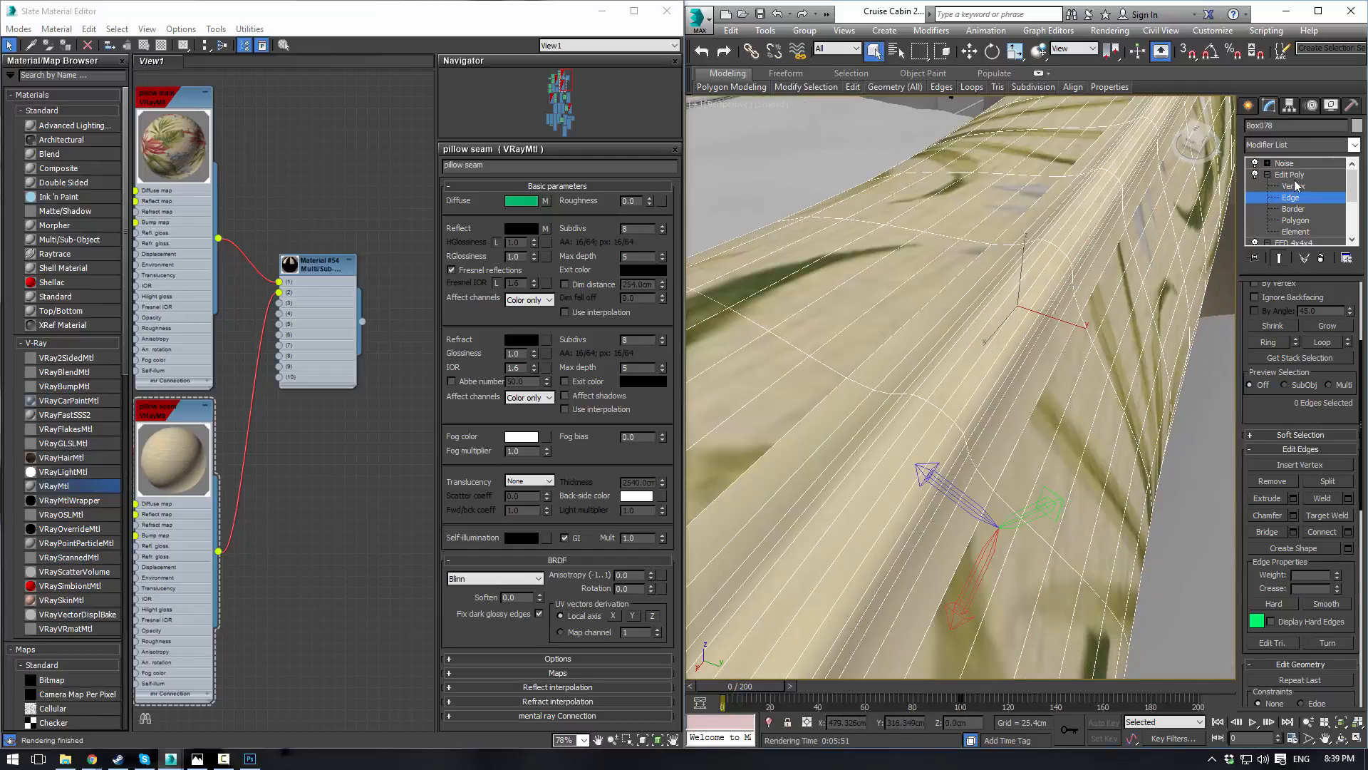
Step: Move the front pillow's Edit Poly modifier above its Noise modifier and select a full edge loop along the seam
drag(1292, 175, 1291, 161)
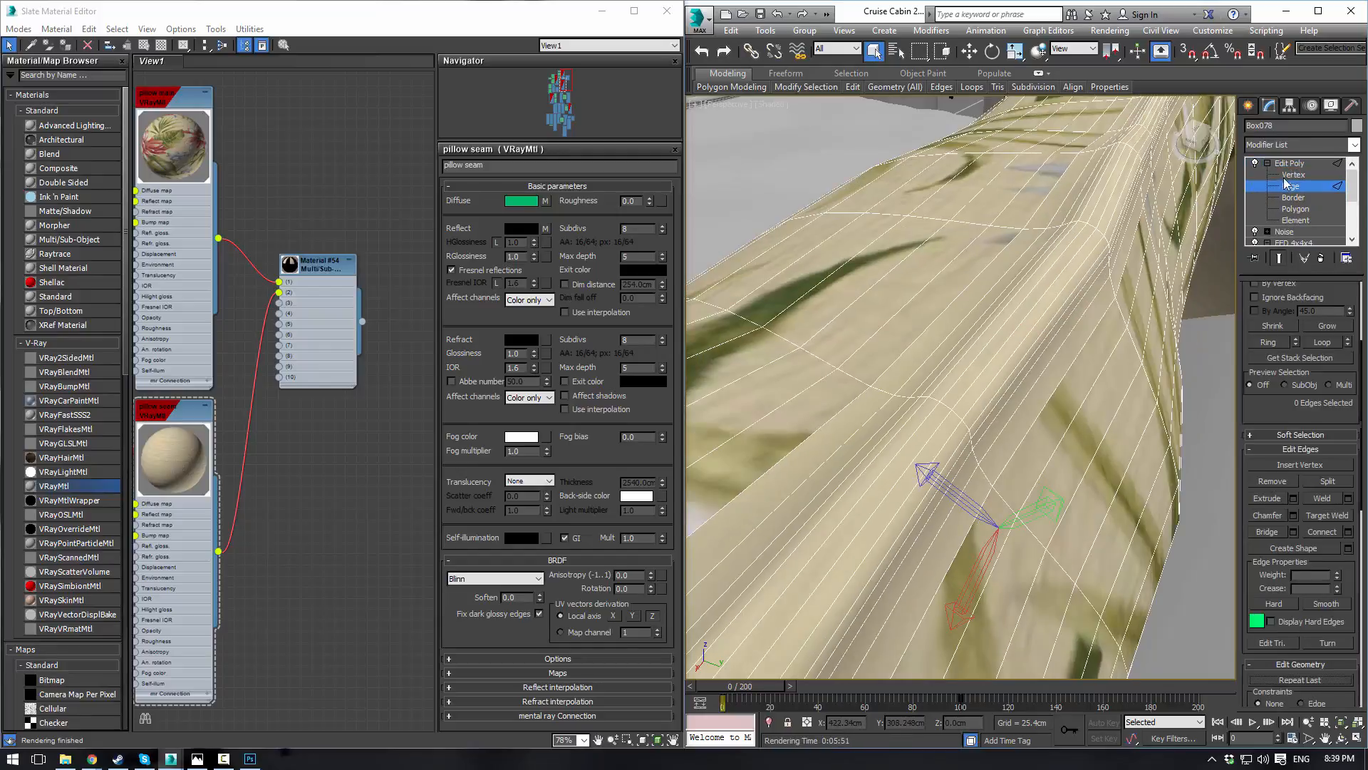
click(1074, 278)
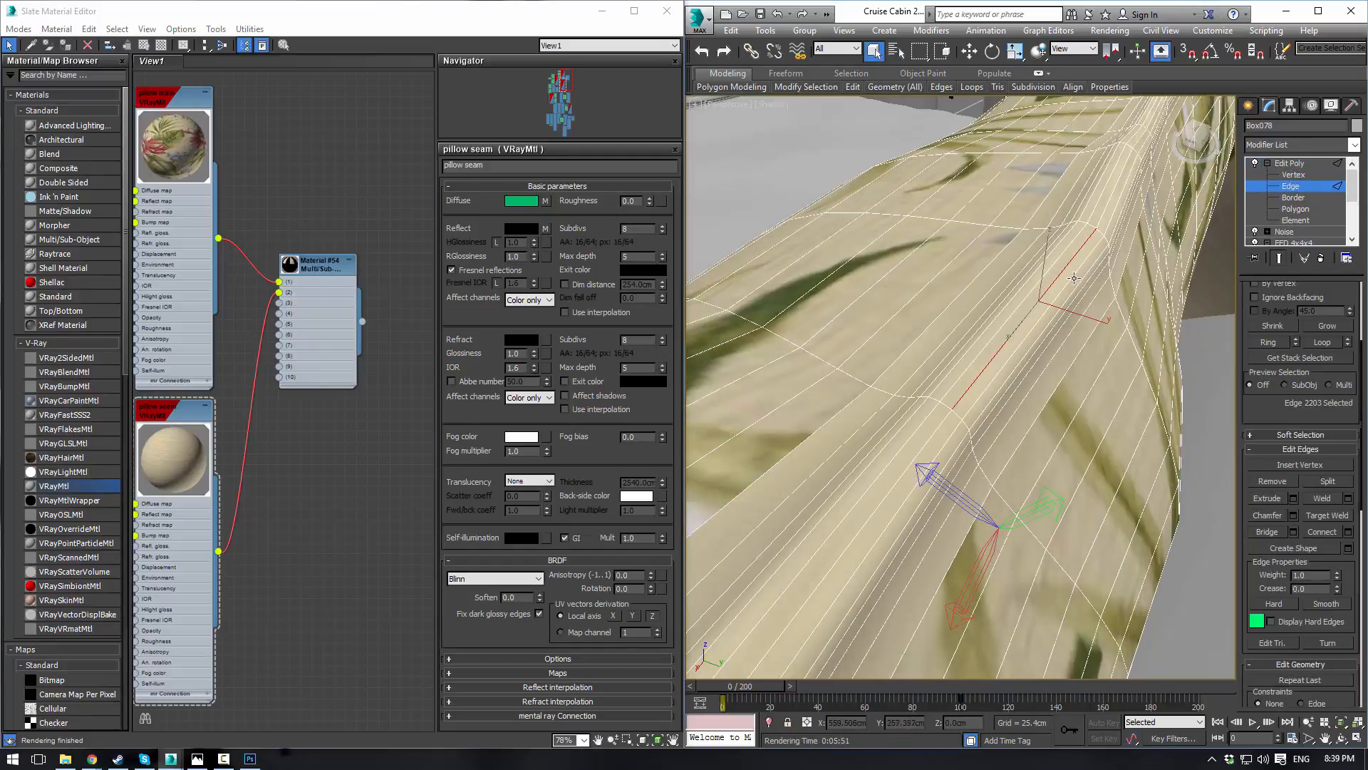
click(1337, 347)
scroll(1072, 362, down, 3)
alt+middle_drag(1069, 362, 1015, 308)
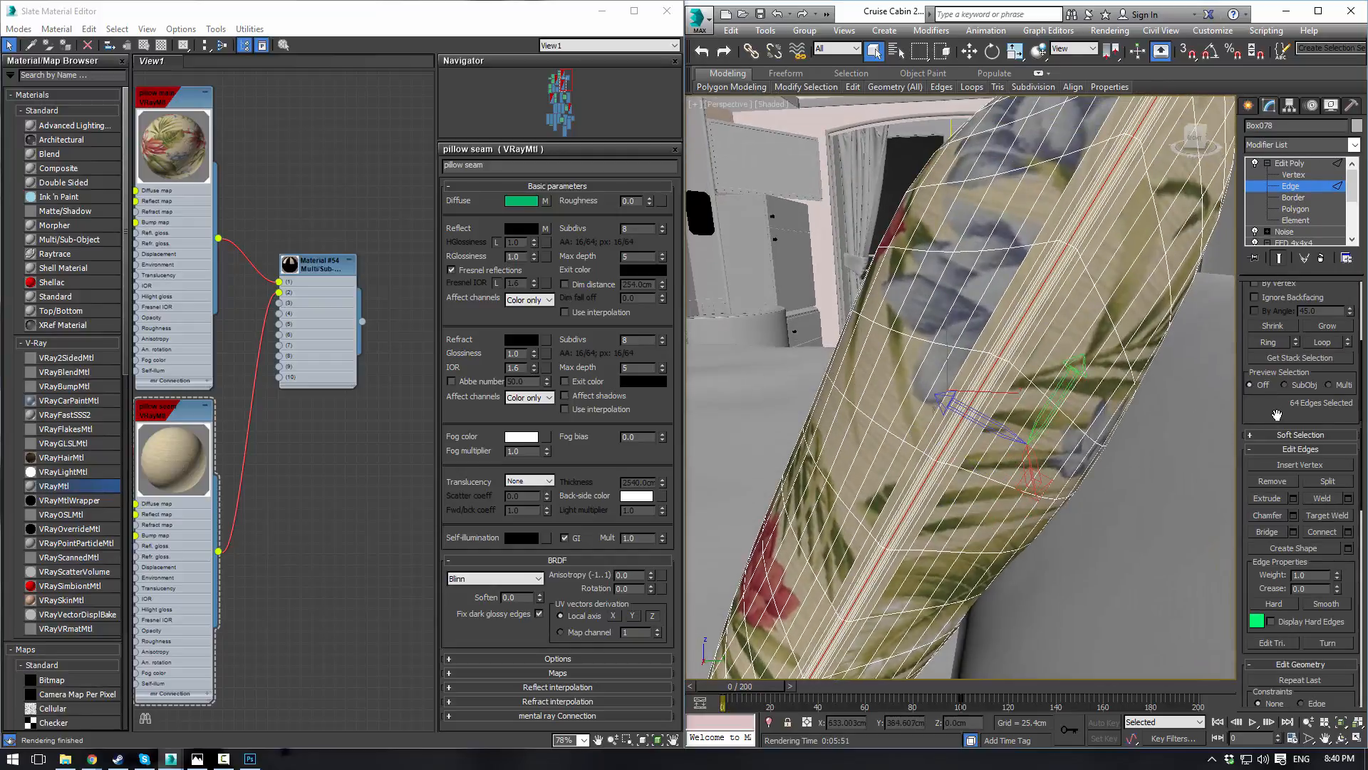
Step: Create a shape from the selected seam edge loop, leave edge editing and select the new spline
click(1308, 551)
alt+middle_drag(1100, 376, 952, 496)
alt+middle_drag(988, 425, 939, 388)
click(934, 383)
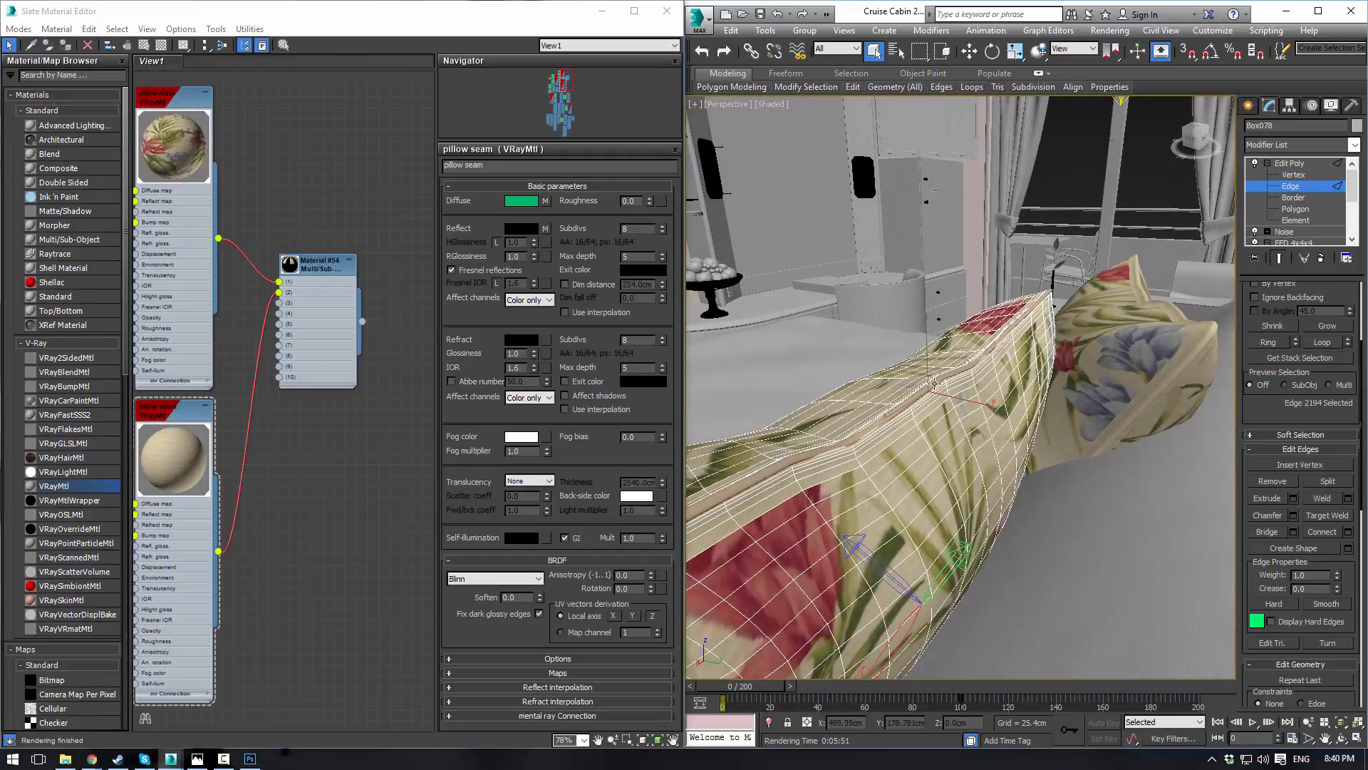
click(1288, 163)
click(903, 405)
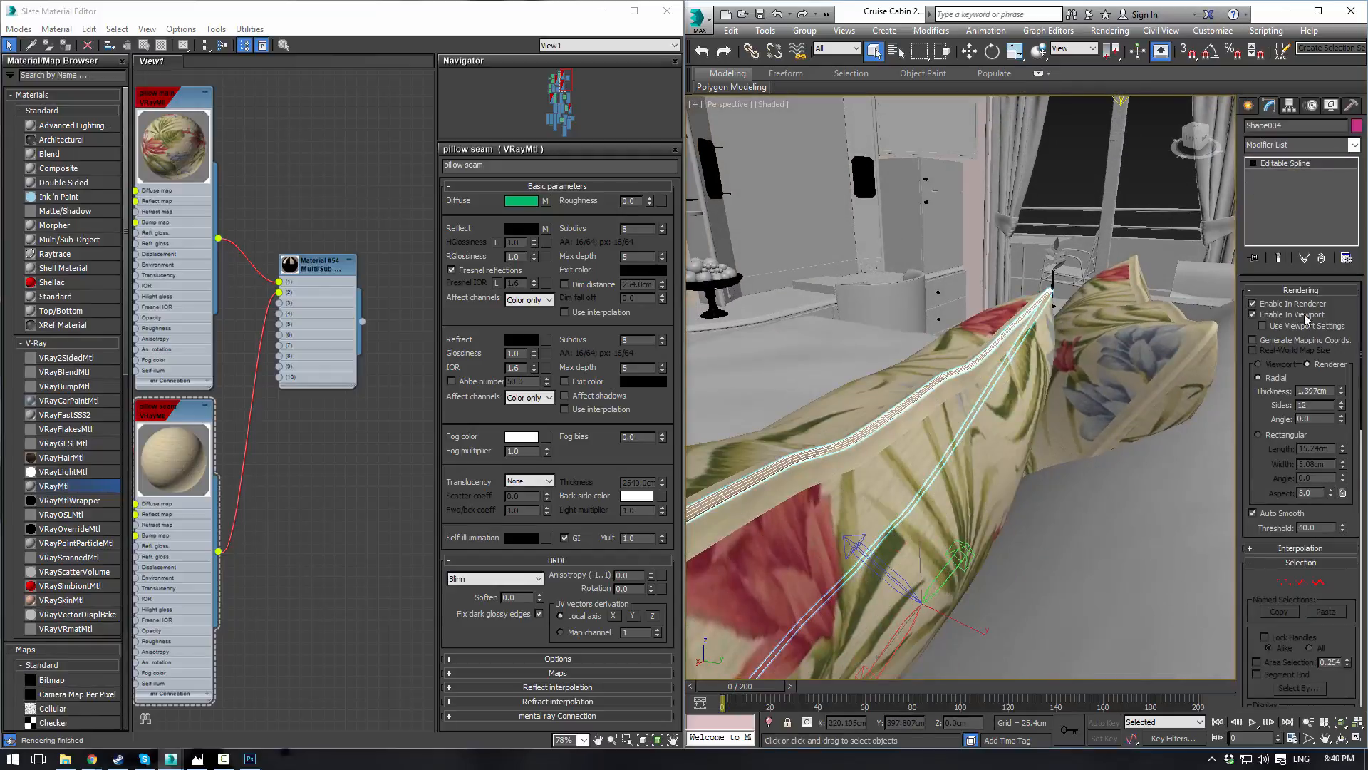
Step: Set the seam spline's radial thickness to 2.667 cm and its sides to 13, and leave it deselected
drag(1342, 395, 1332, 369)
alt+middle_drag(955, 410, 1034, 411)
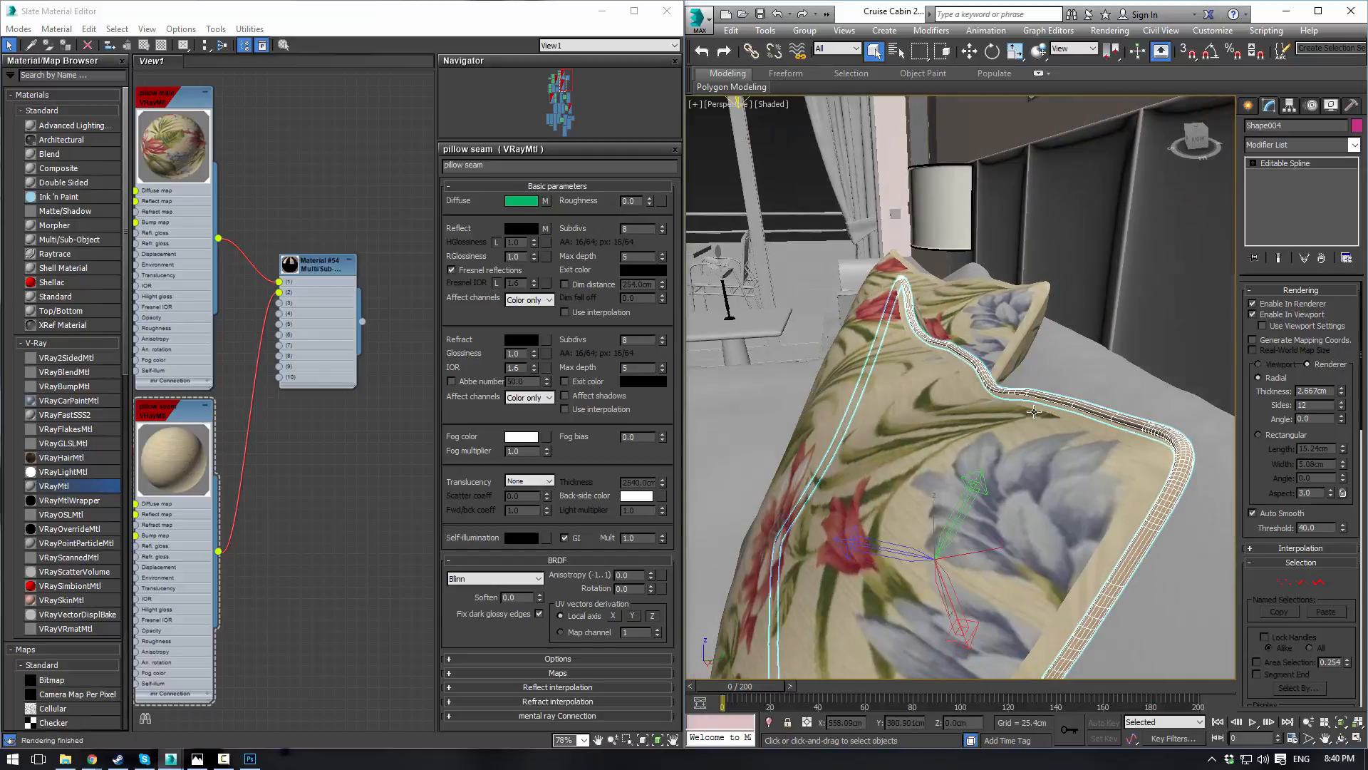
click(1343, 402)
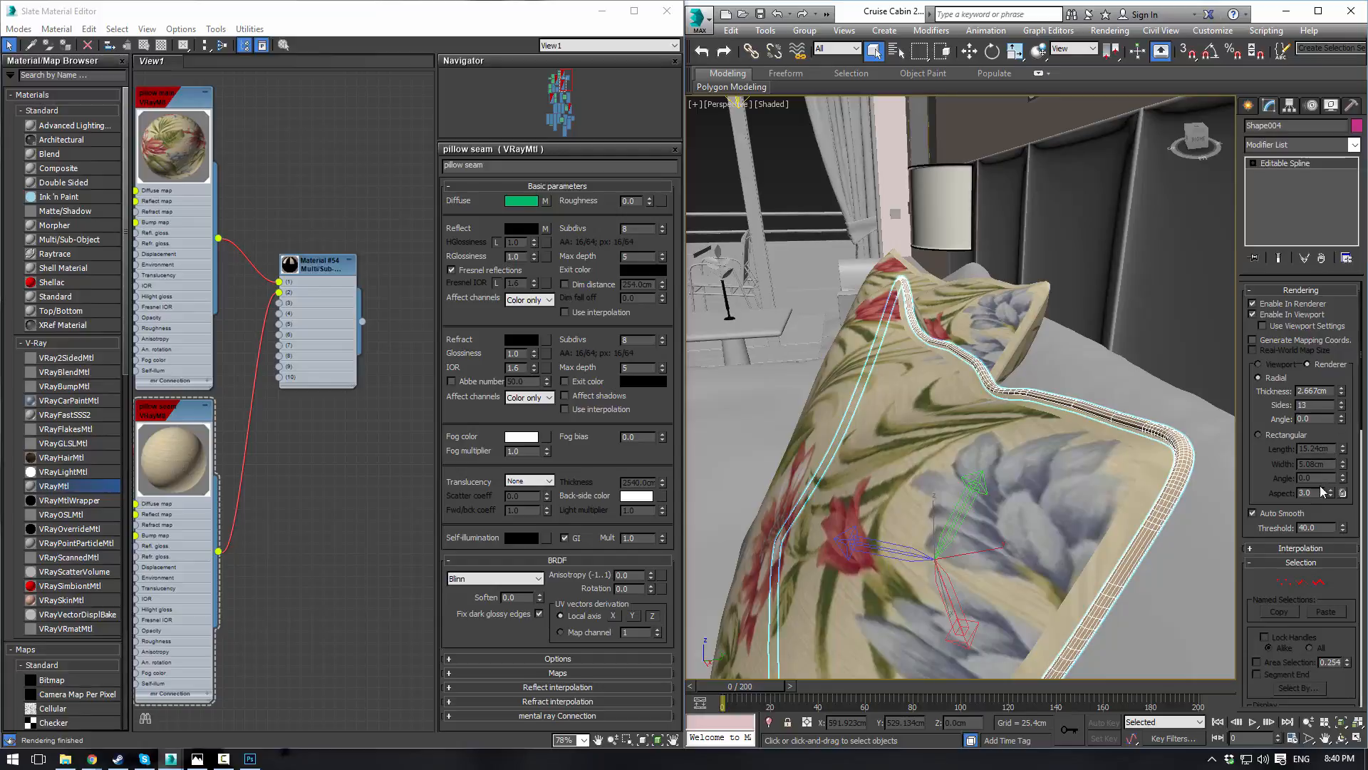
click(792, 192)
alt+middle_drag(987, 342, 1017, 385)
scroll(1061, 396, down, 4)
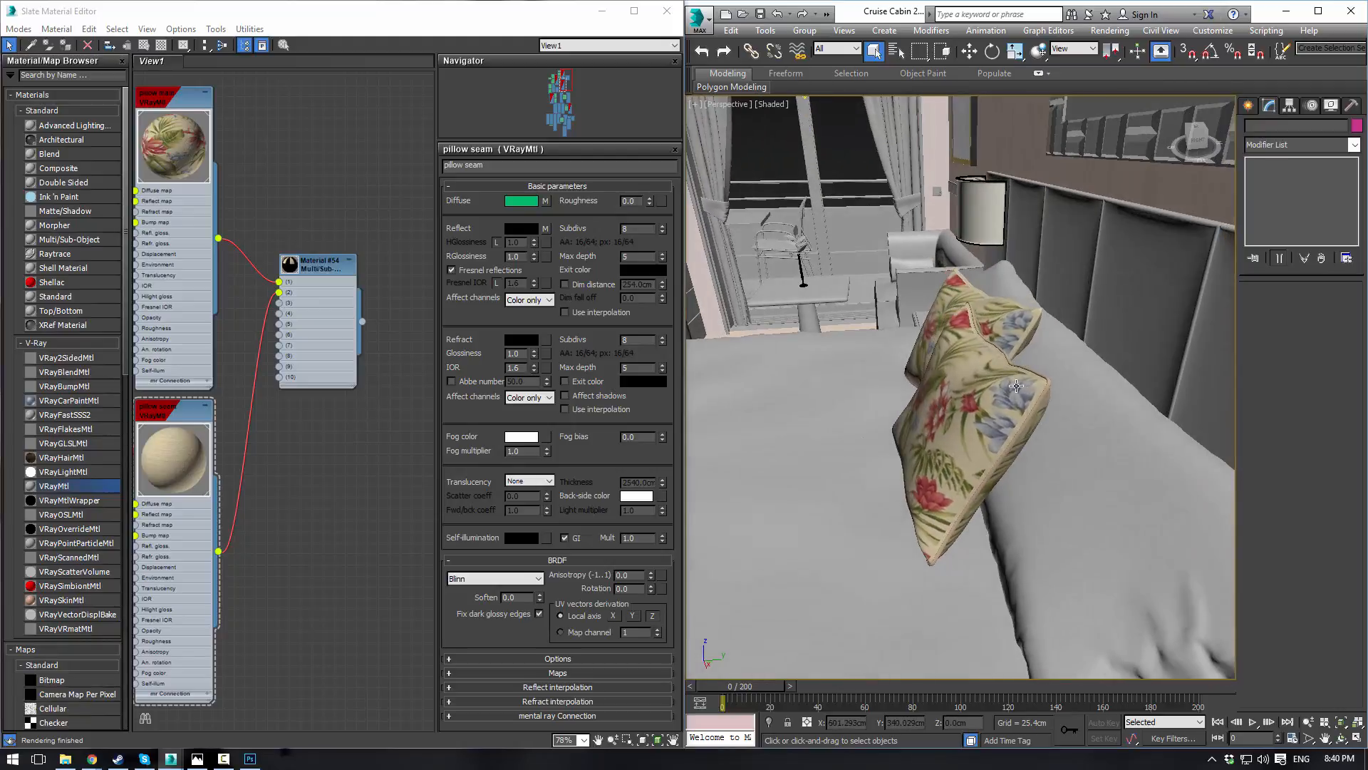
Step: Reduce the render thickness of the nearest floral pillow's seam spline to 1.894 cm
scroll(1016, 385, up, 4)
scroll(1017, 386, up, 2)
click(1100, 313)
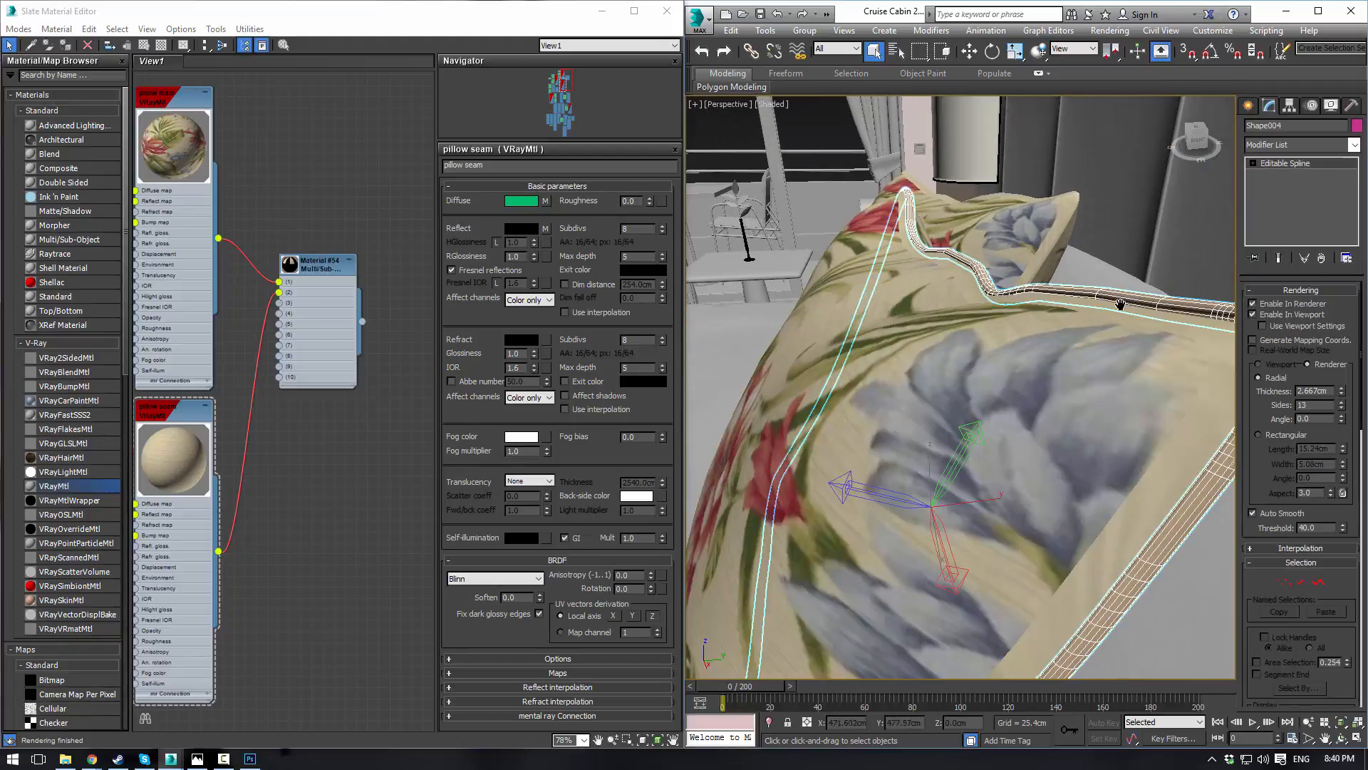
middle_drag(1100, 314, 1028, 340)
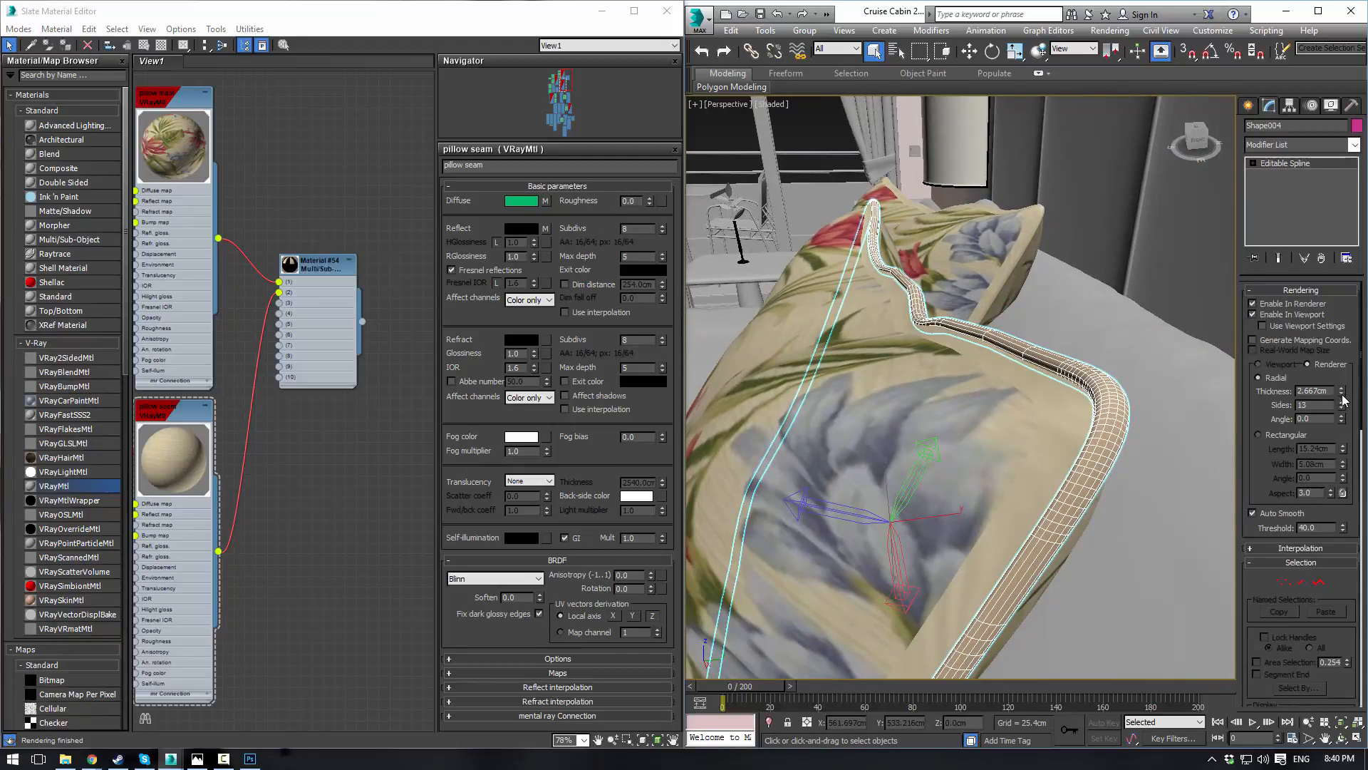
drag(1341, 394, 1341, 408)
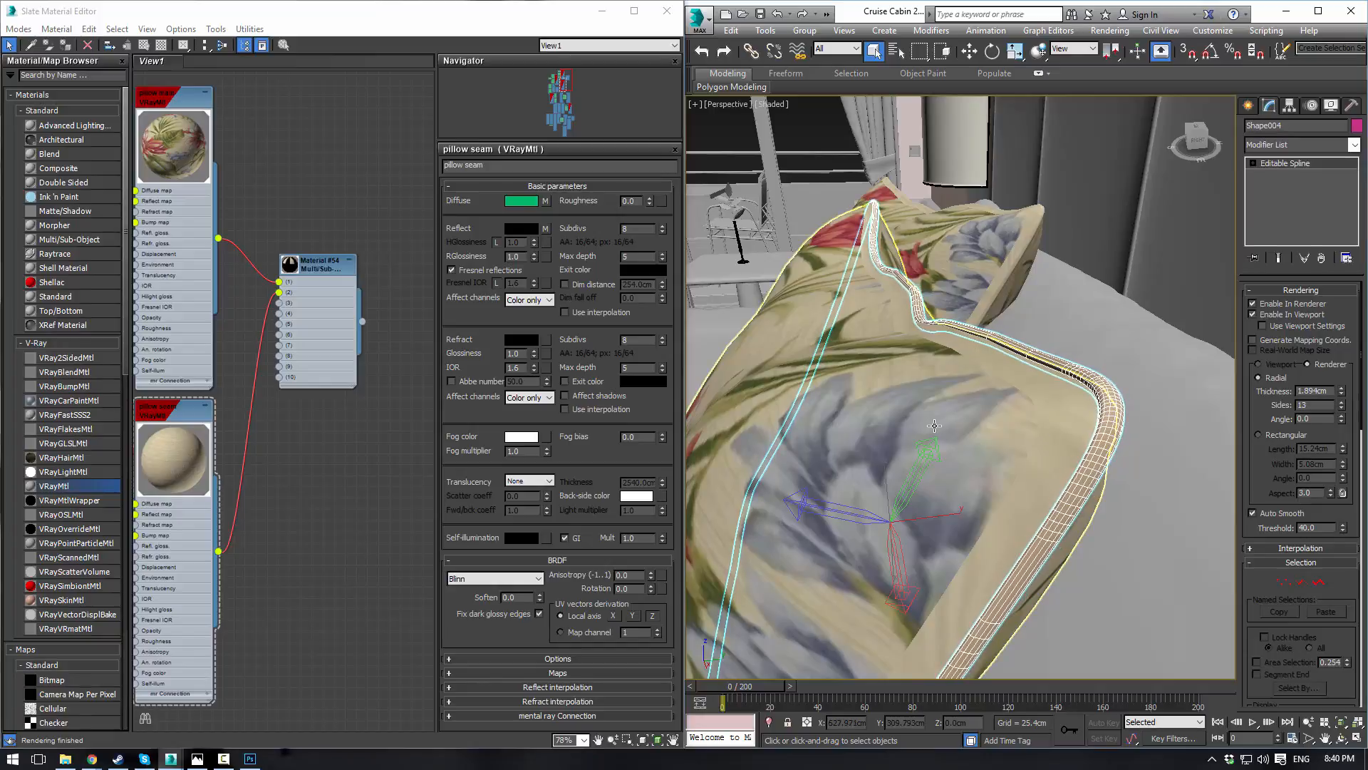
Step: Assign material ID 1 to all base Editable Poly polygons of the nearest pillow, Box078, and leave polygon editing
click(1054, 385)
drag(1352, 187, 1353, 215)
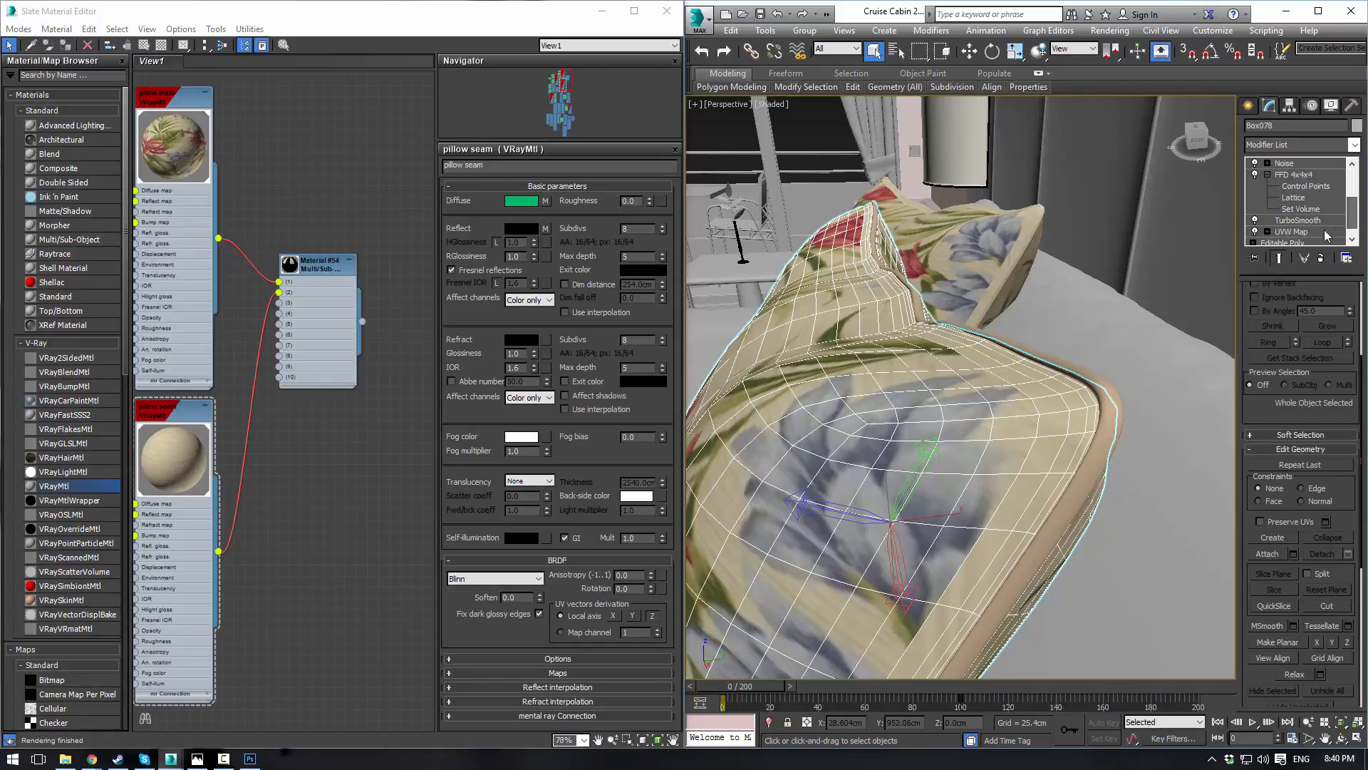
click(1291, 232)
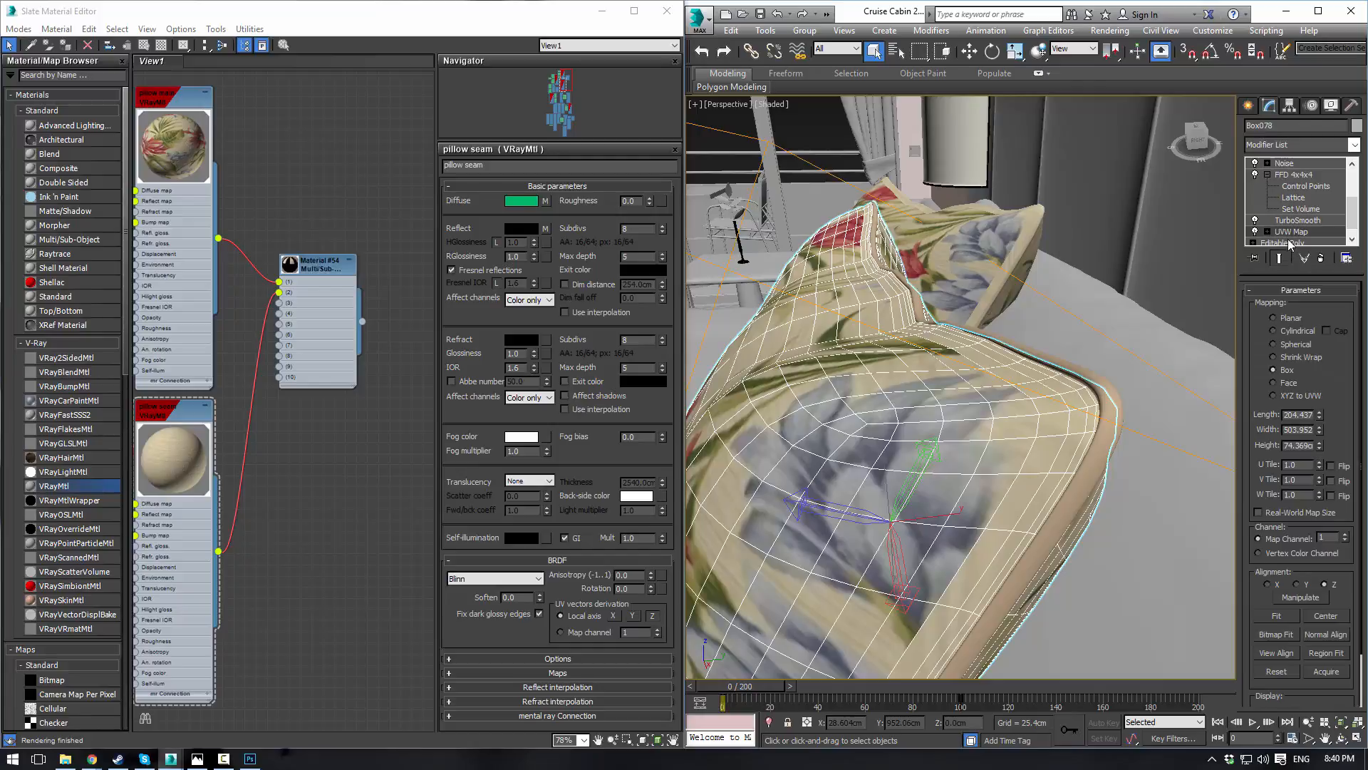
click(1288, 242)
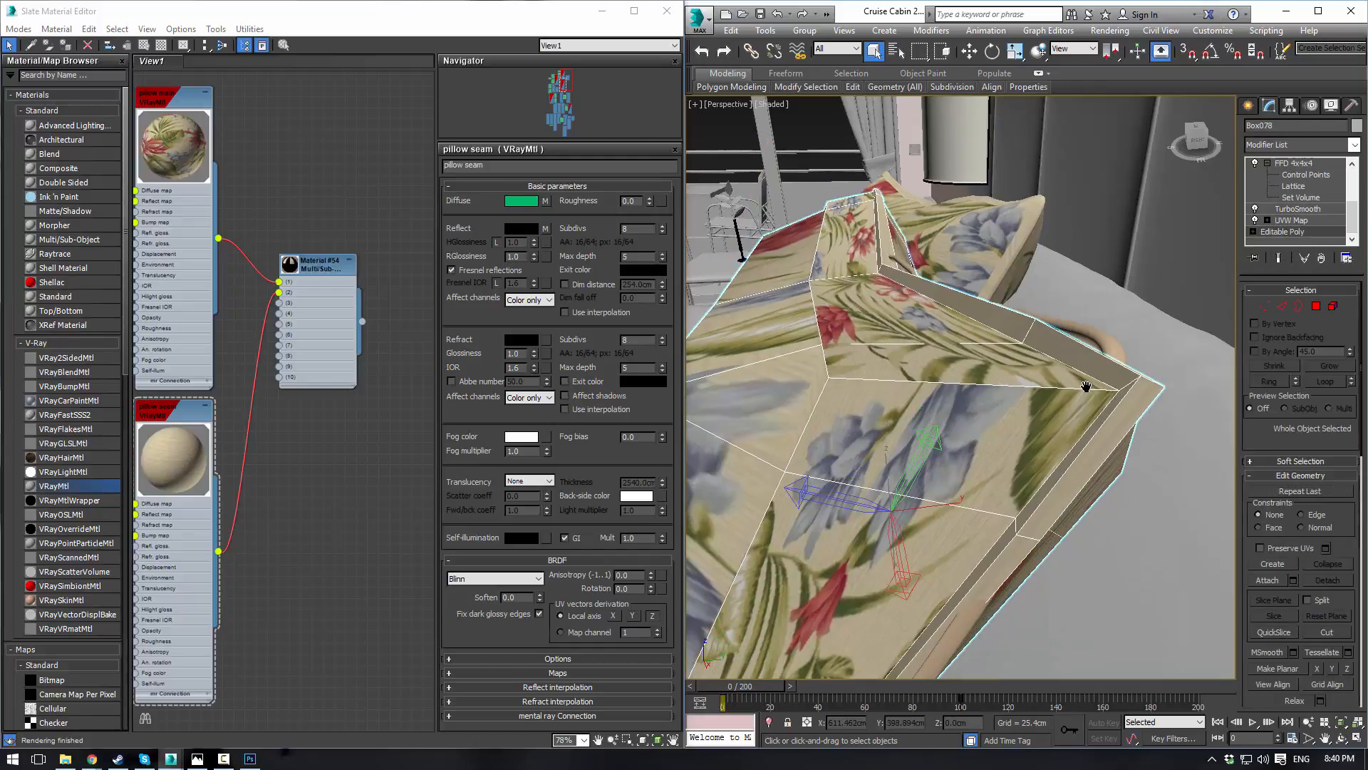
scroll(1259, 459, down, 5)
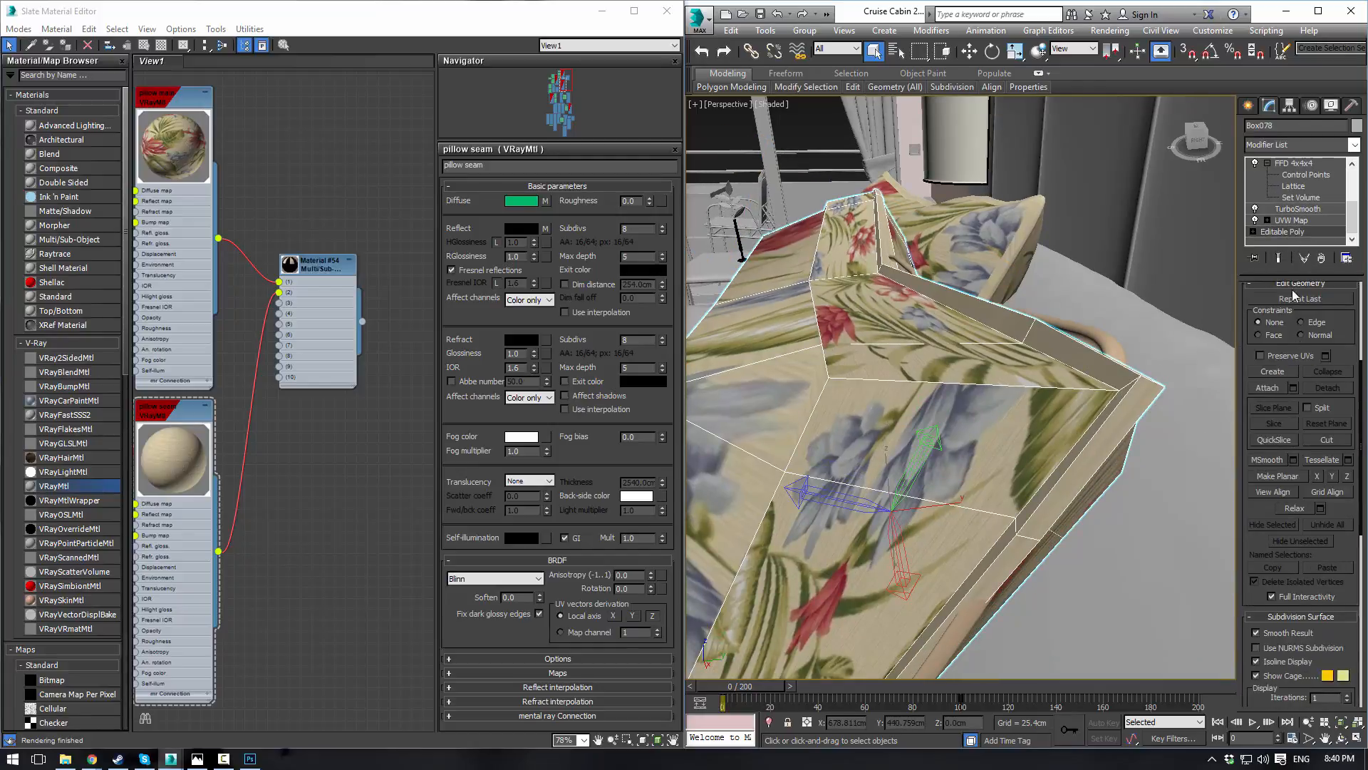
click(1253, 231)
click(1294, 232)
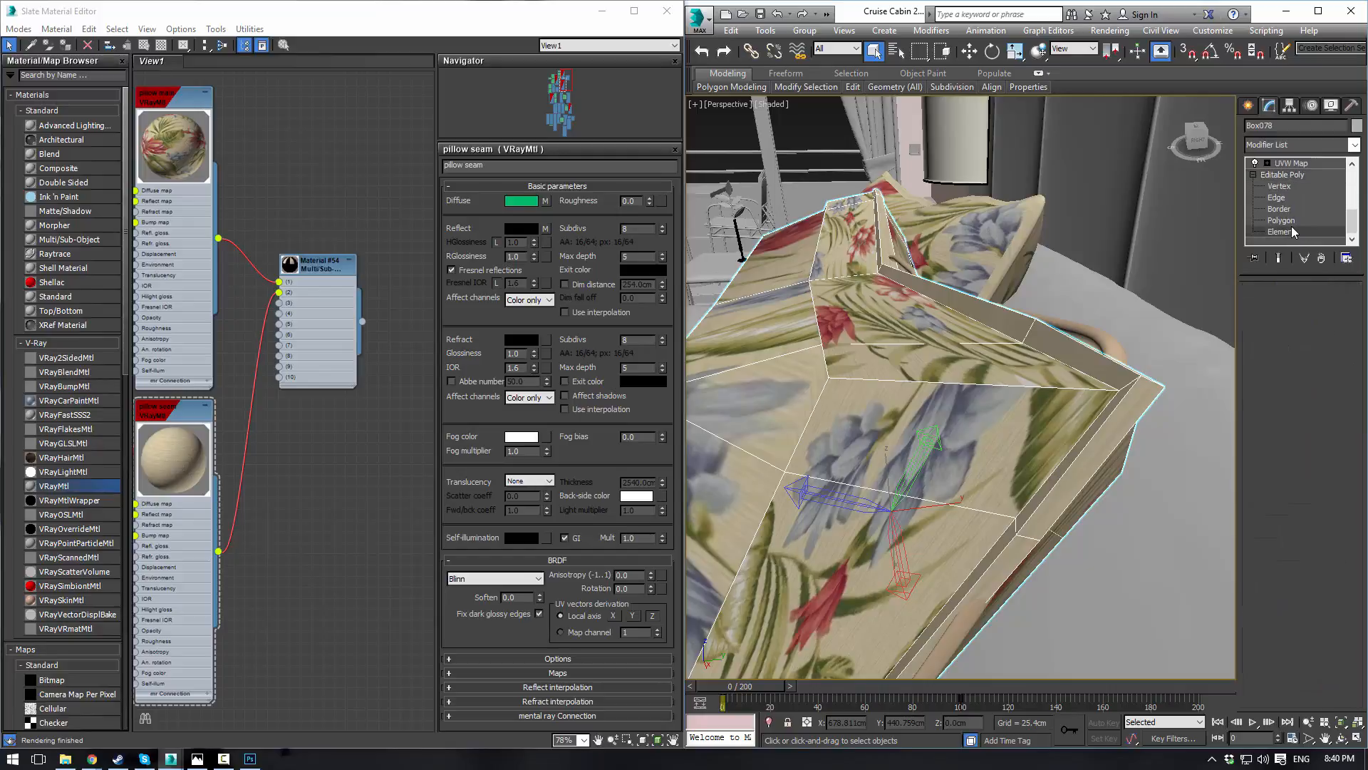
scroll(1275, 490, down, 3)
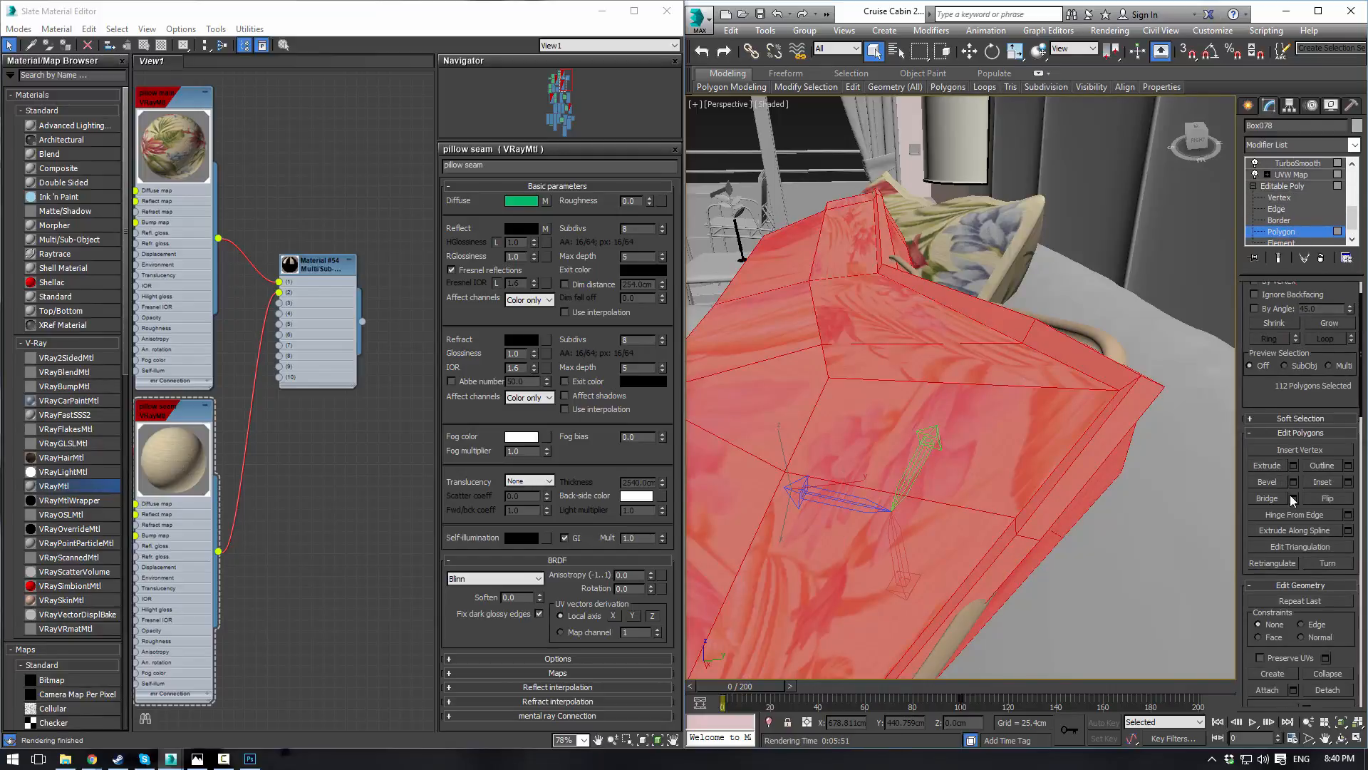
scroll(1292, 515, down, 5)
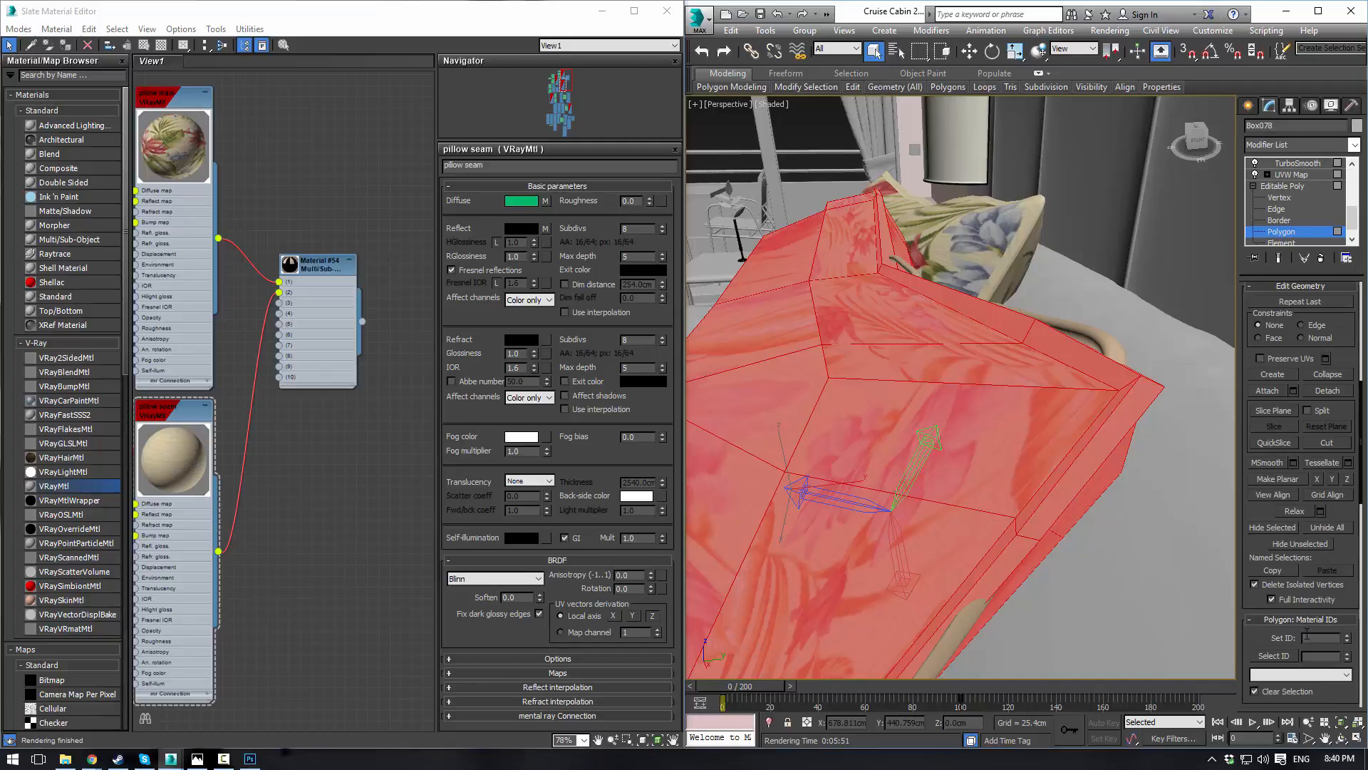
text(1)
key(Return)
click(1183, 598)
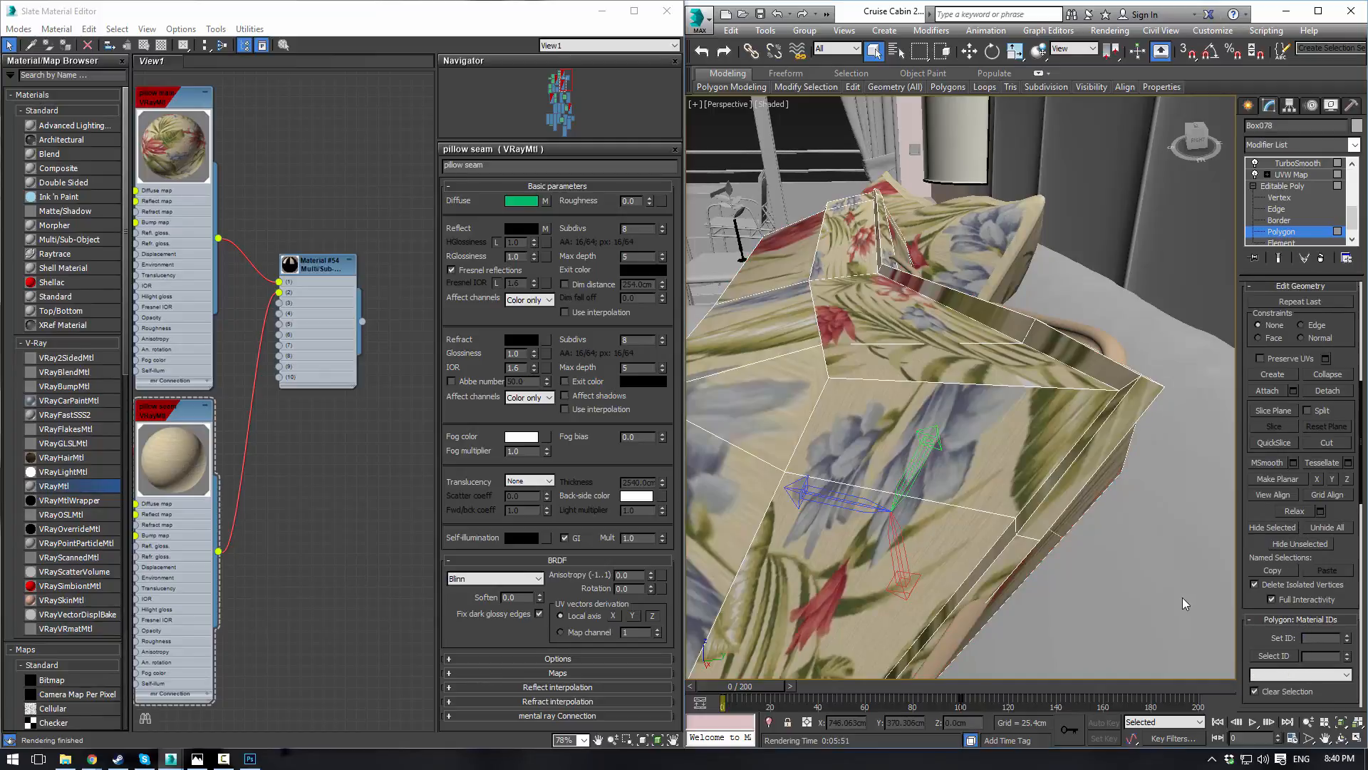
click(1293, 186)
scroll(1294, 178, up, 4)
Step: Apply the pillow seam material to the nearest pillow's seam spline
click(1082, 354)
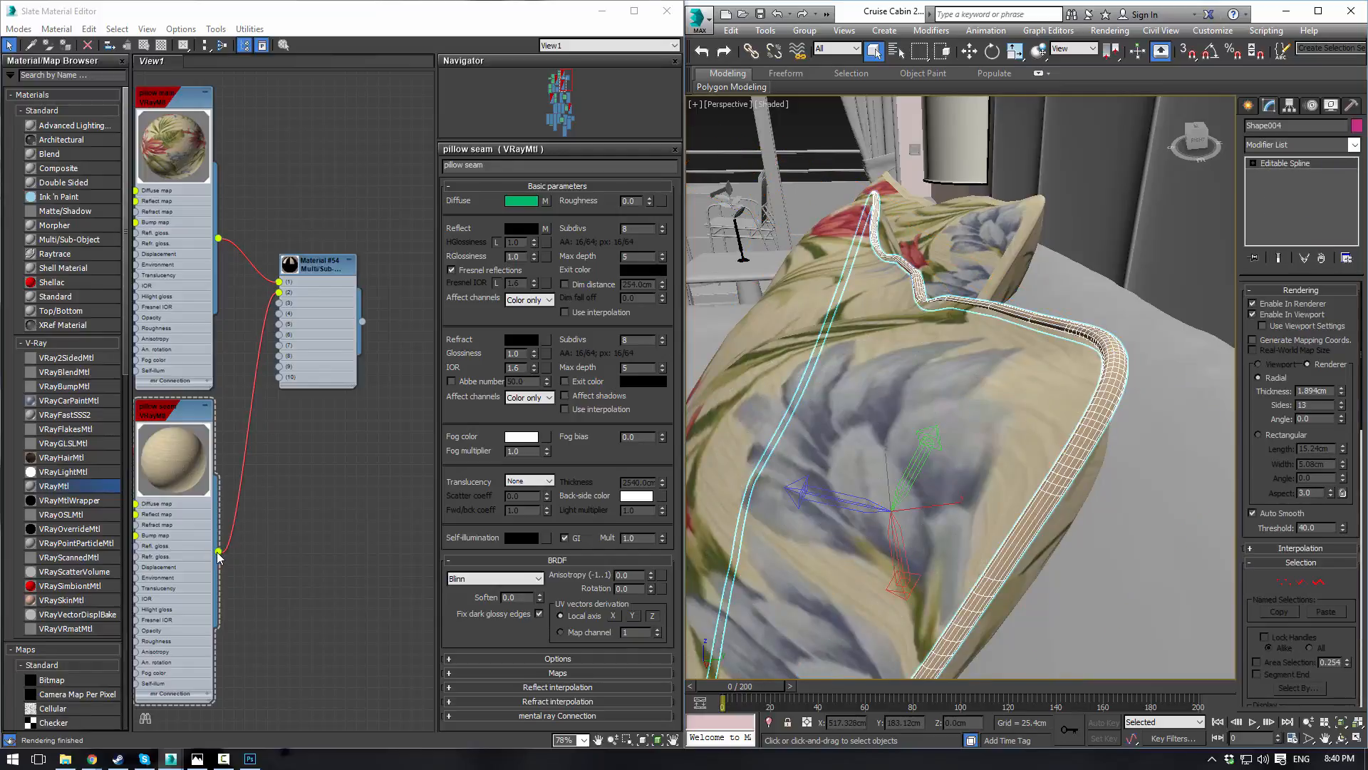
drag(218, 551, 982, 379)
drag(1082, 328, 1082, 328)
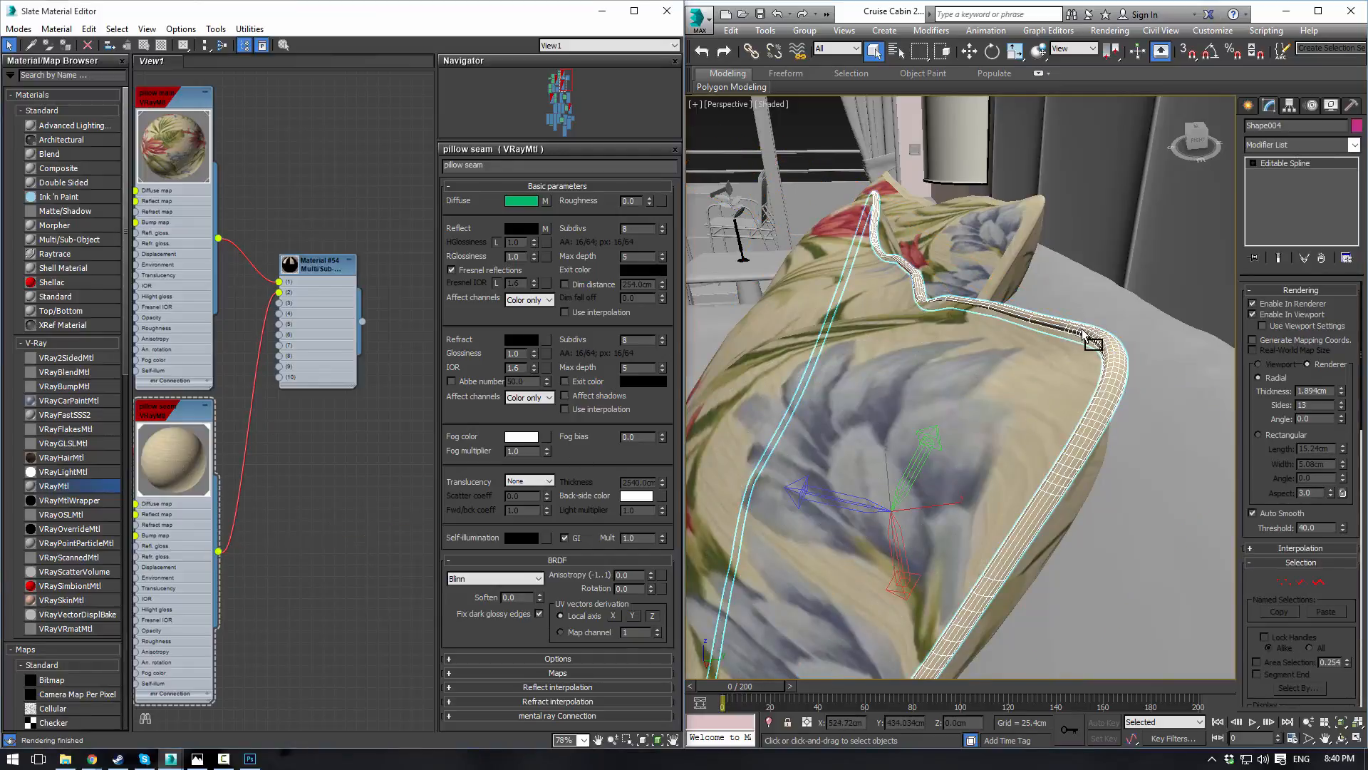
click(834, 156)
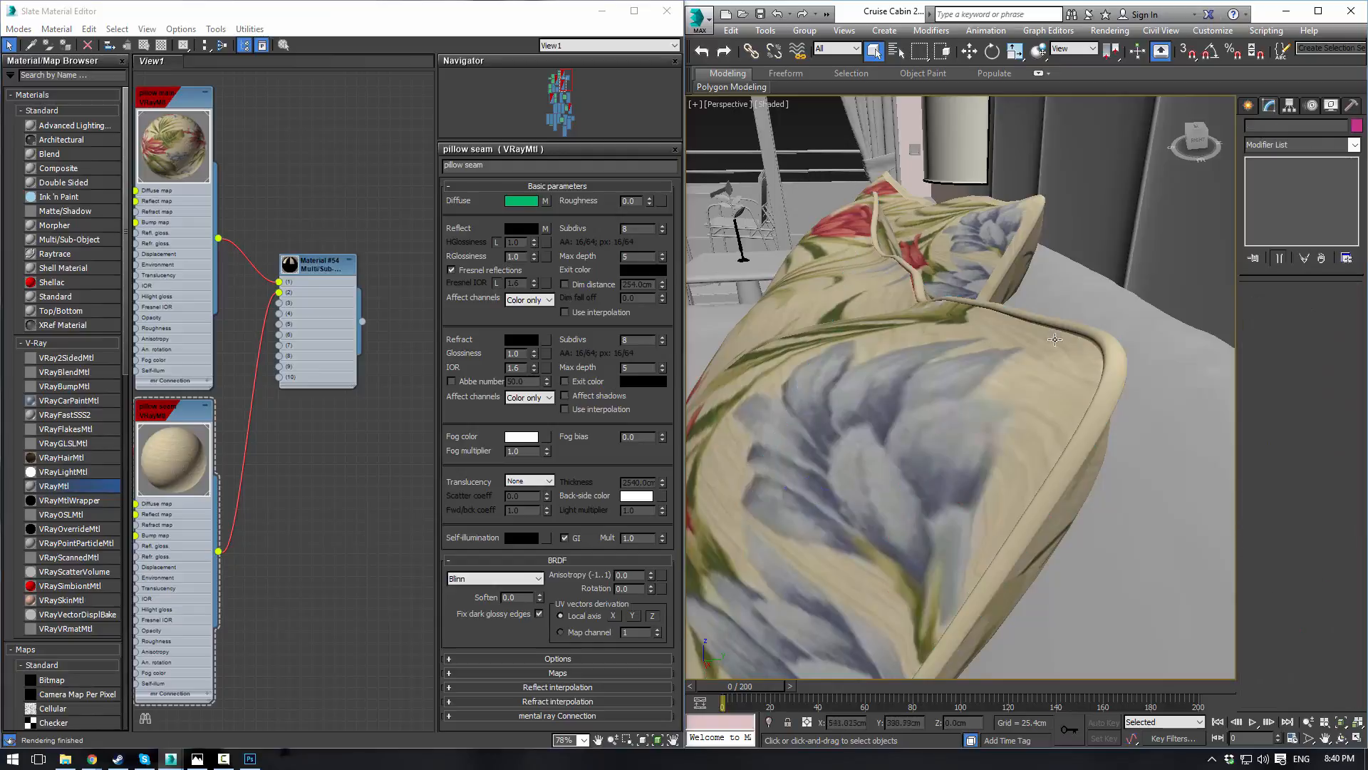
Step: Add a UVW Map modifier to the nearest pillow's seam spline and deselect it
click(1074, 329)
click(1354, 145)
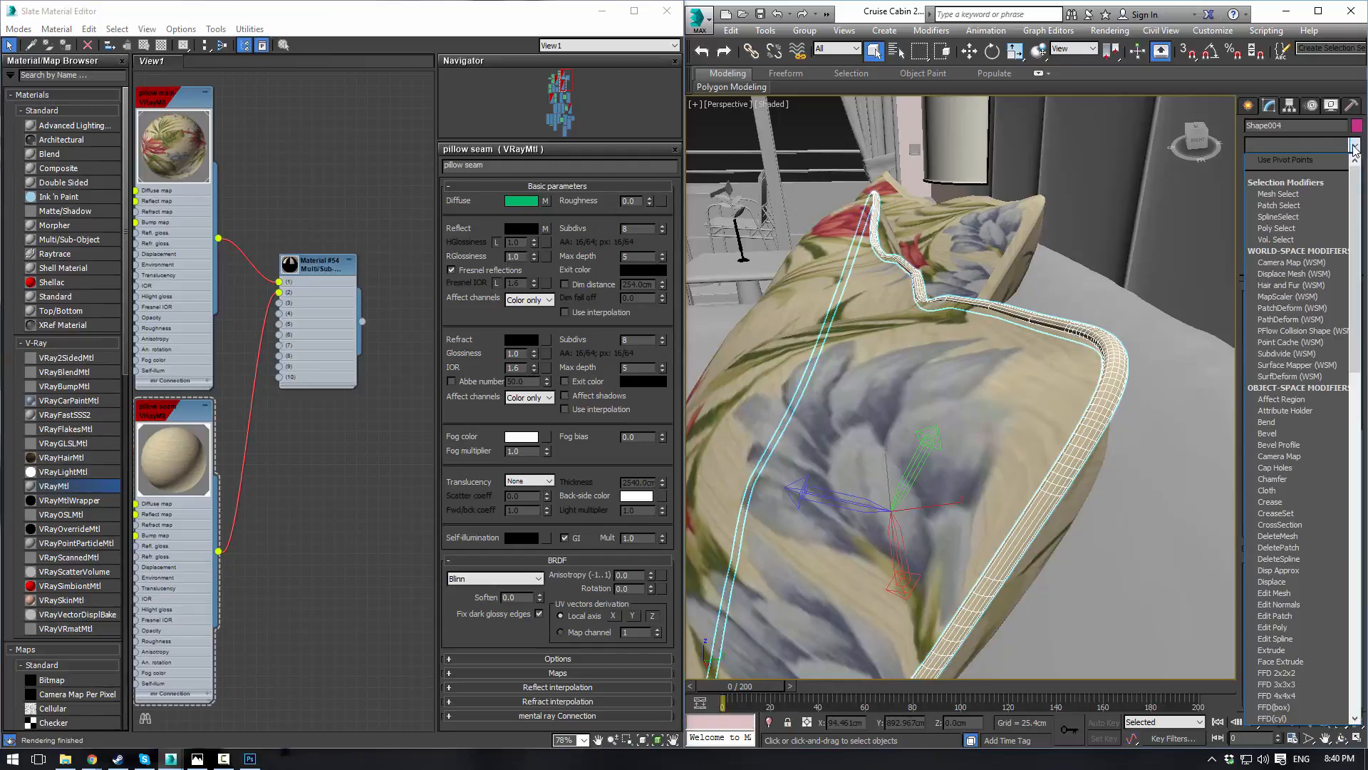
text(uvw)
key(Return)
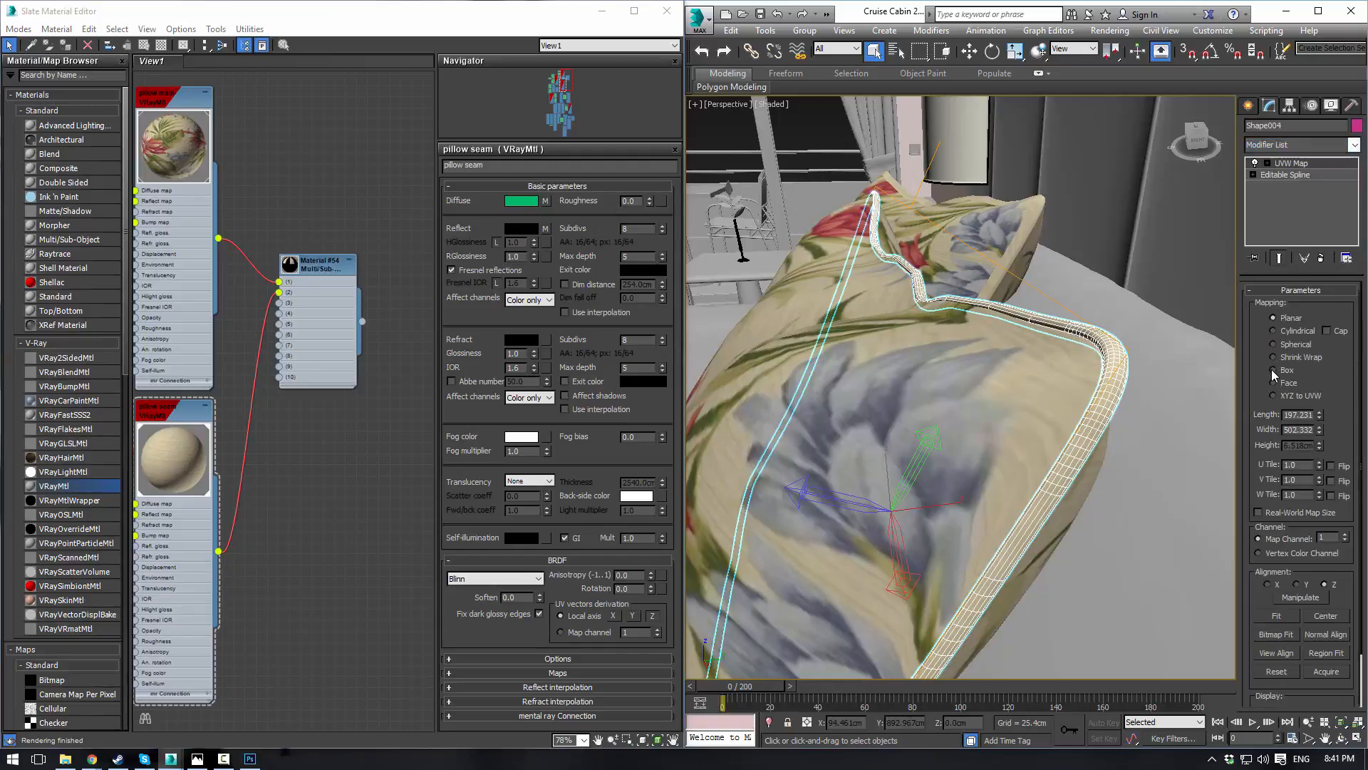
click(809, 137)
scroll(913, 353, up, 2)
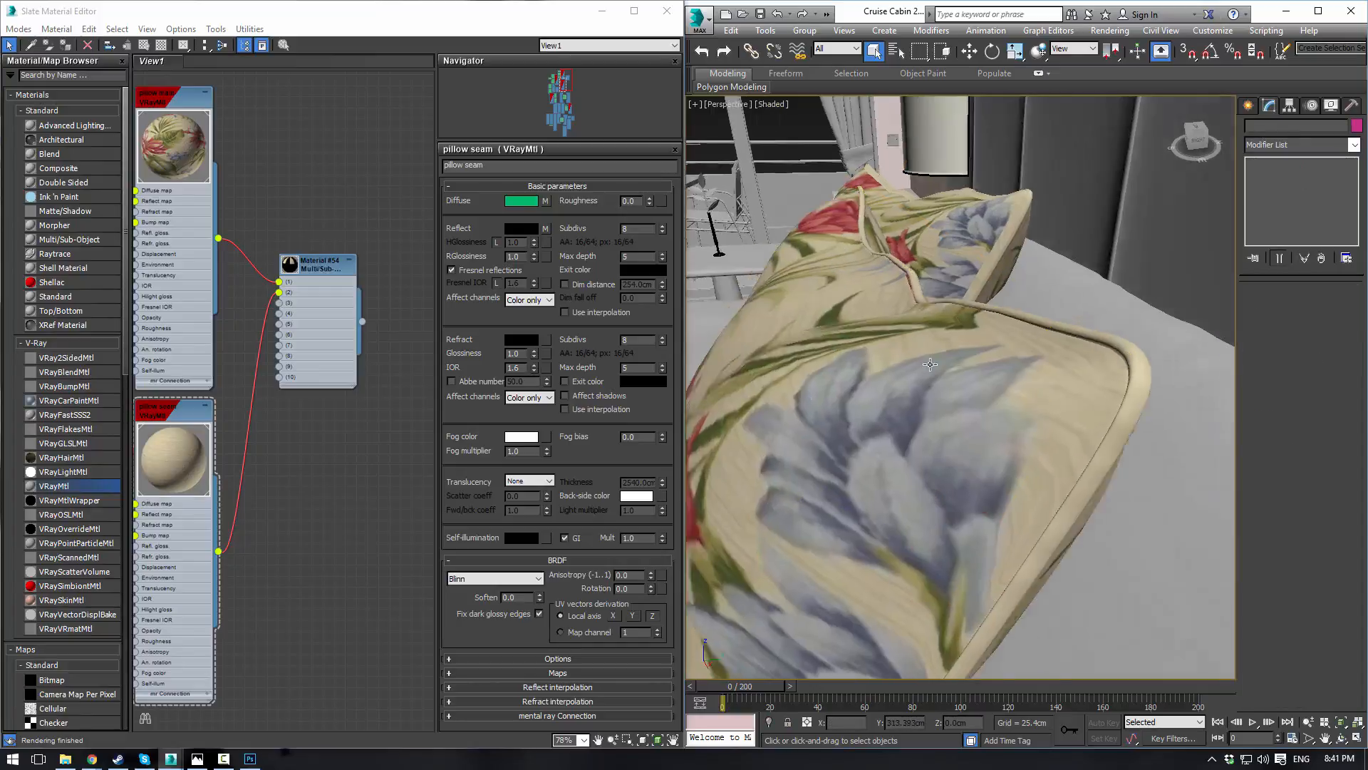
Step: Add an Edit Poly modifier on top of the stack of the second floral pillow, Box080
alt+middle_drag(930, 364, 1033, 370)
scroll(941, 424, down, 3)
scroll(1000, 386, up, 1)
click(1000, 387)
click(1354, 145)
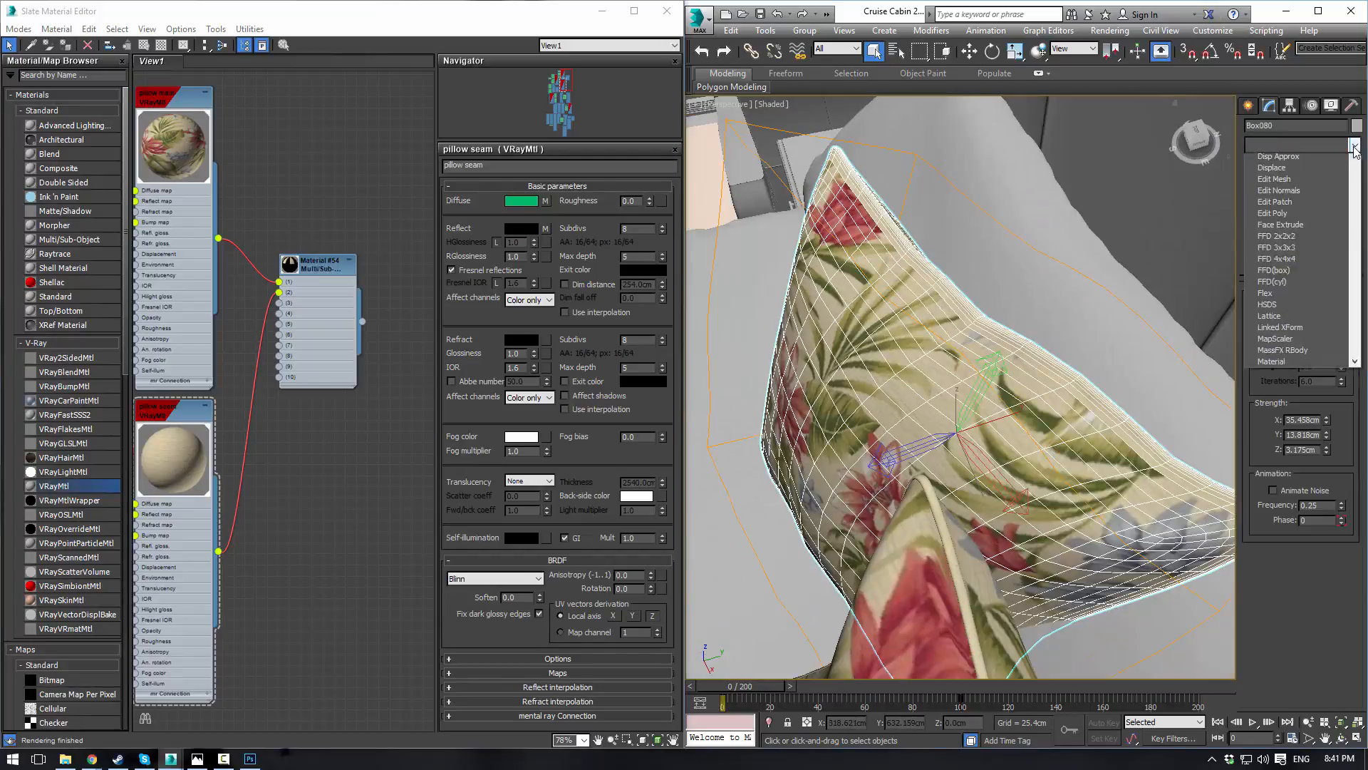
key(e)
key(e)
key(e)
key(e)
key(Return)
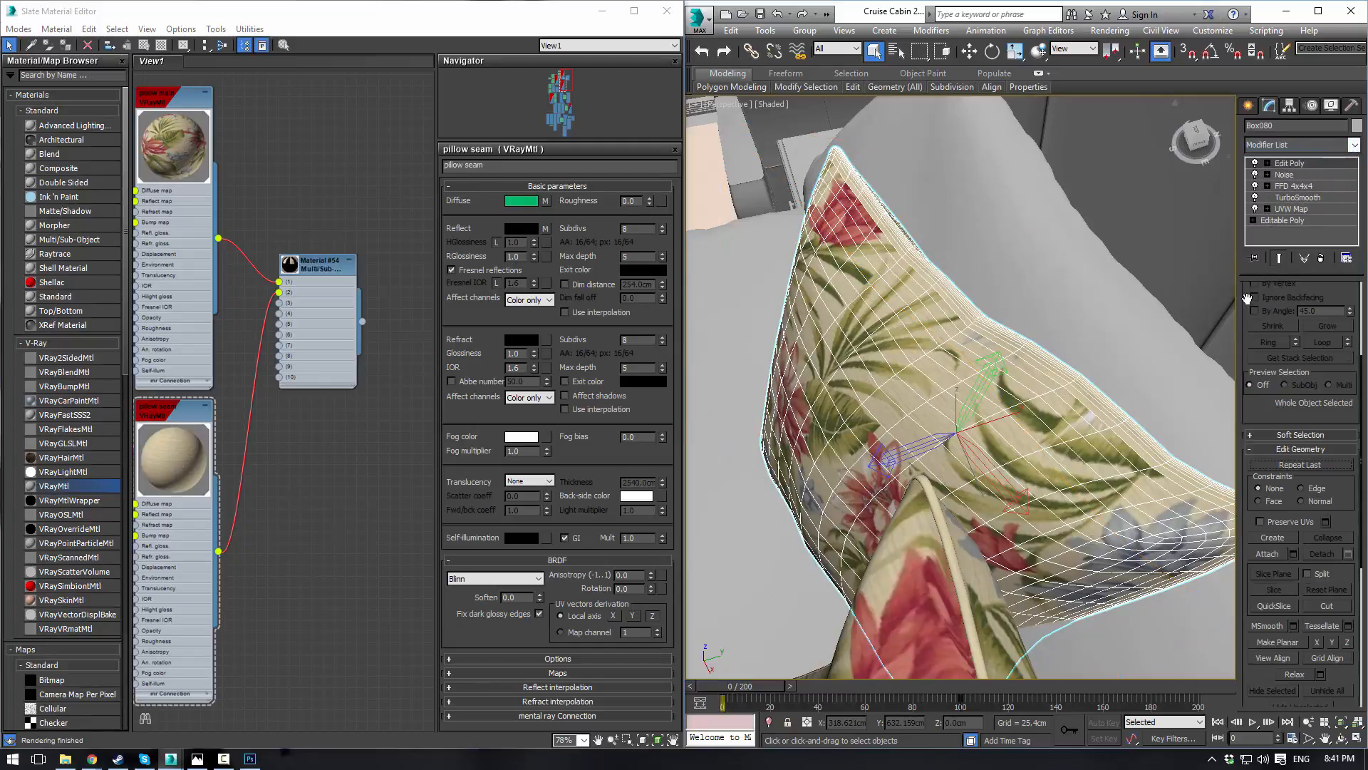
Step: Create a spline shape from the edge loop running along the second pillow's seam, and leave edge editing
key(3)
scroll(1260, 349, up, 3)
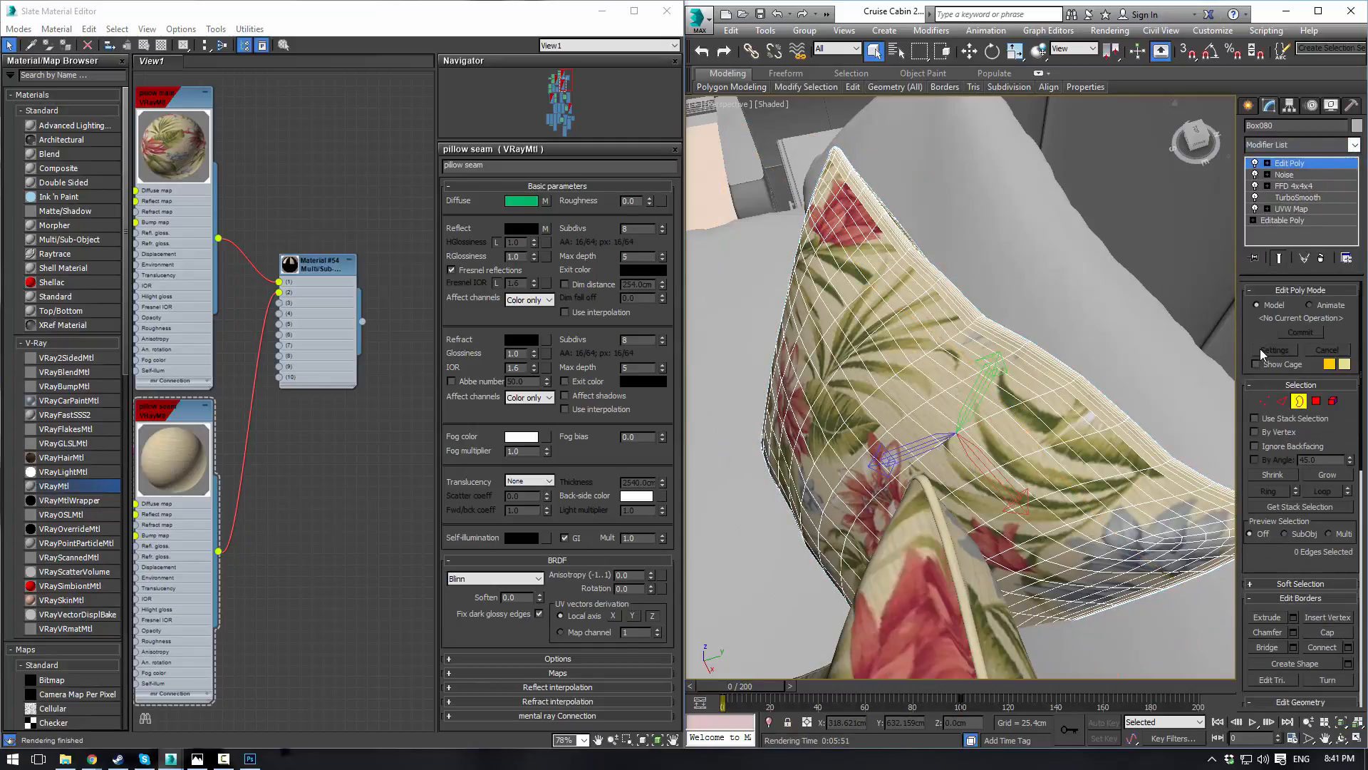
key(2)
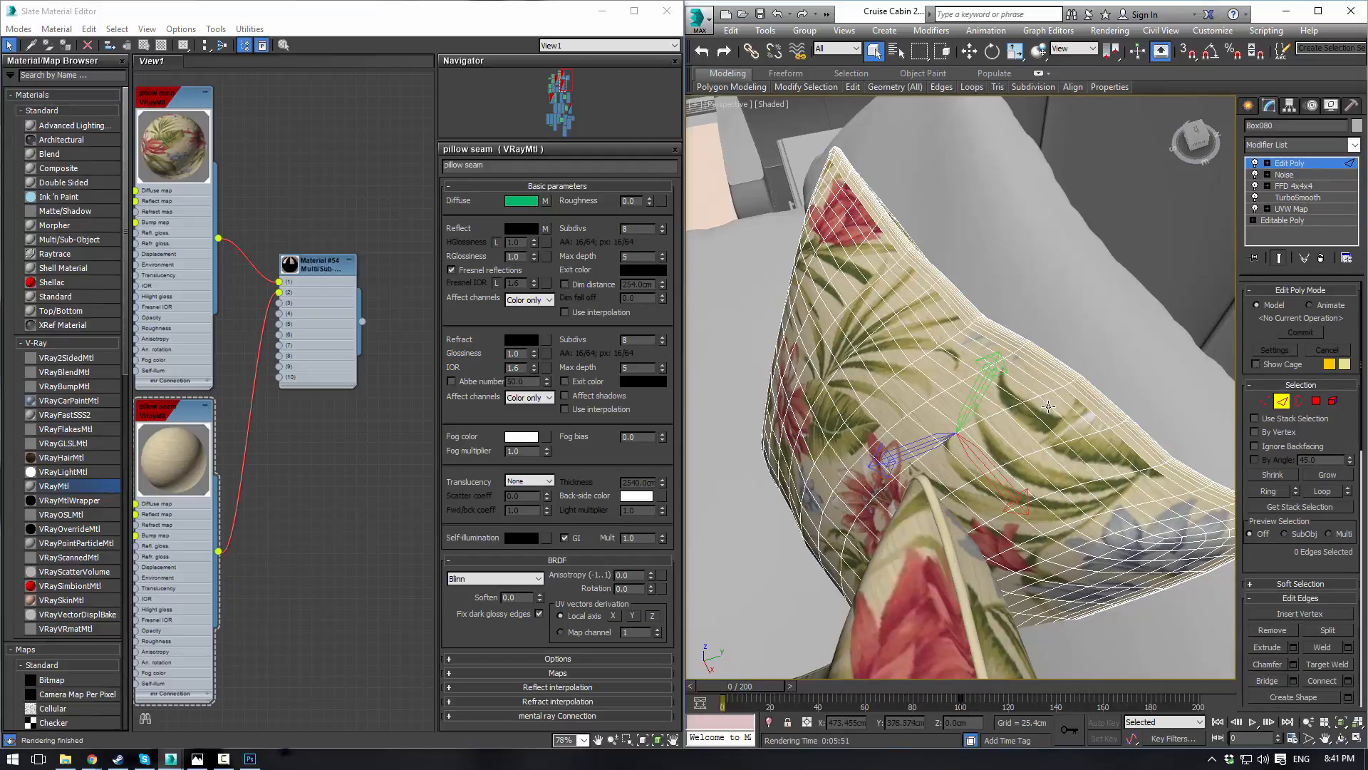
alt+middle_drag(1042, 412, 948, 449)
scroll(1054, 375, up, 4)
scroll(1054, 376, down, 3)
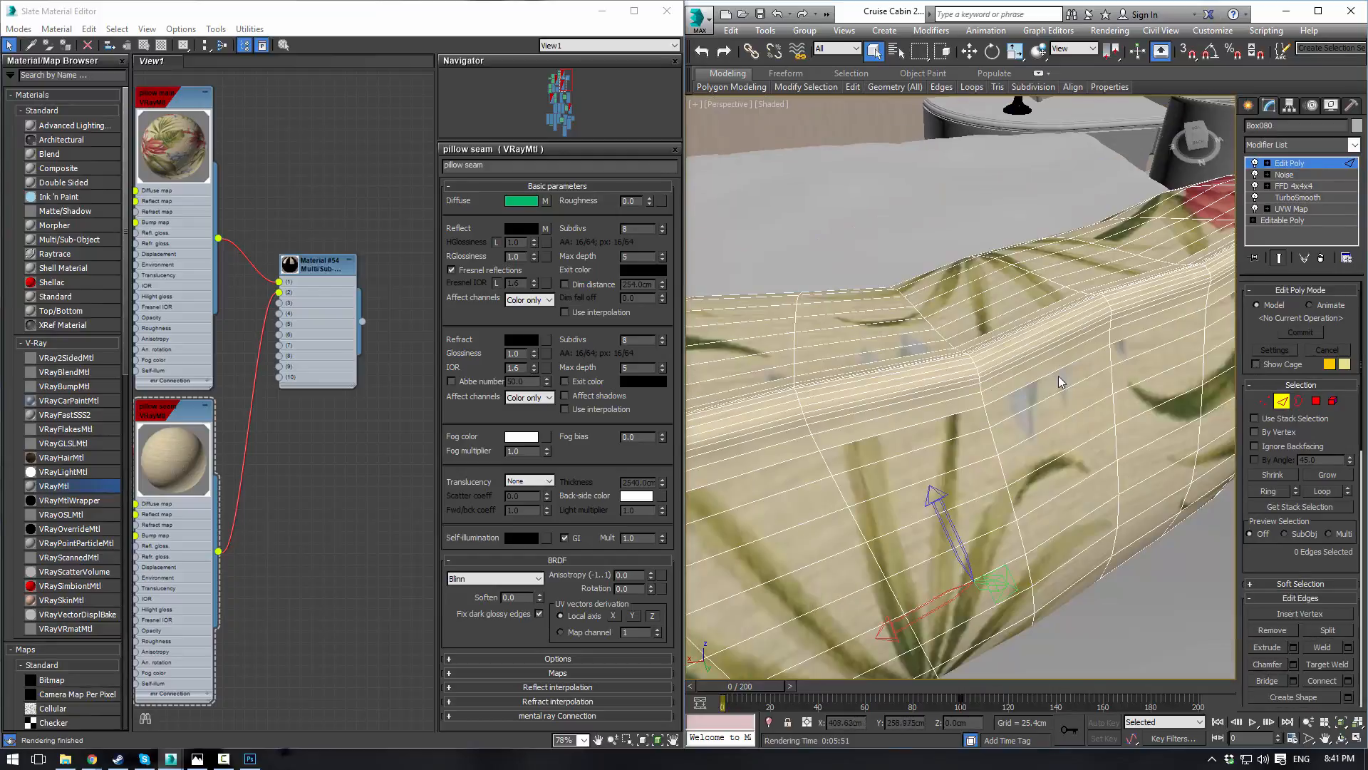
scroll(1062, 382, up, 1)
alt+middle_drag(1077, 373, 1067, 345)
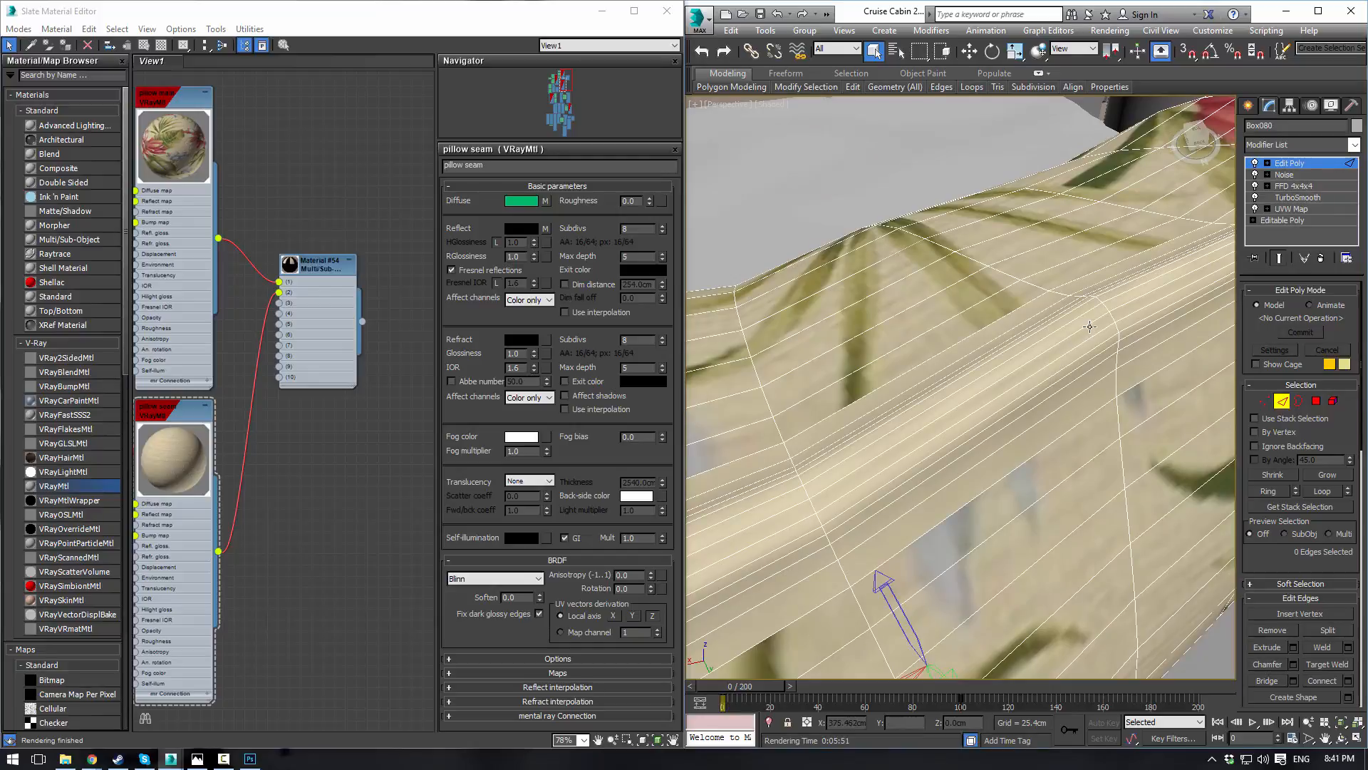
click(1131, 337)
click(1315, 491)
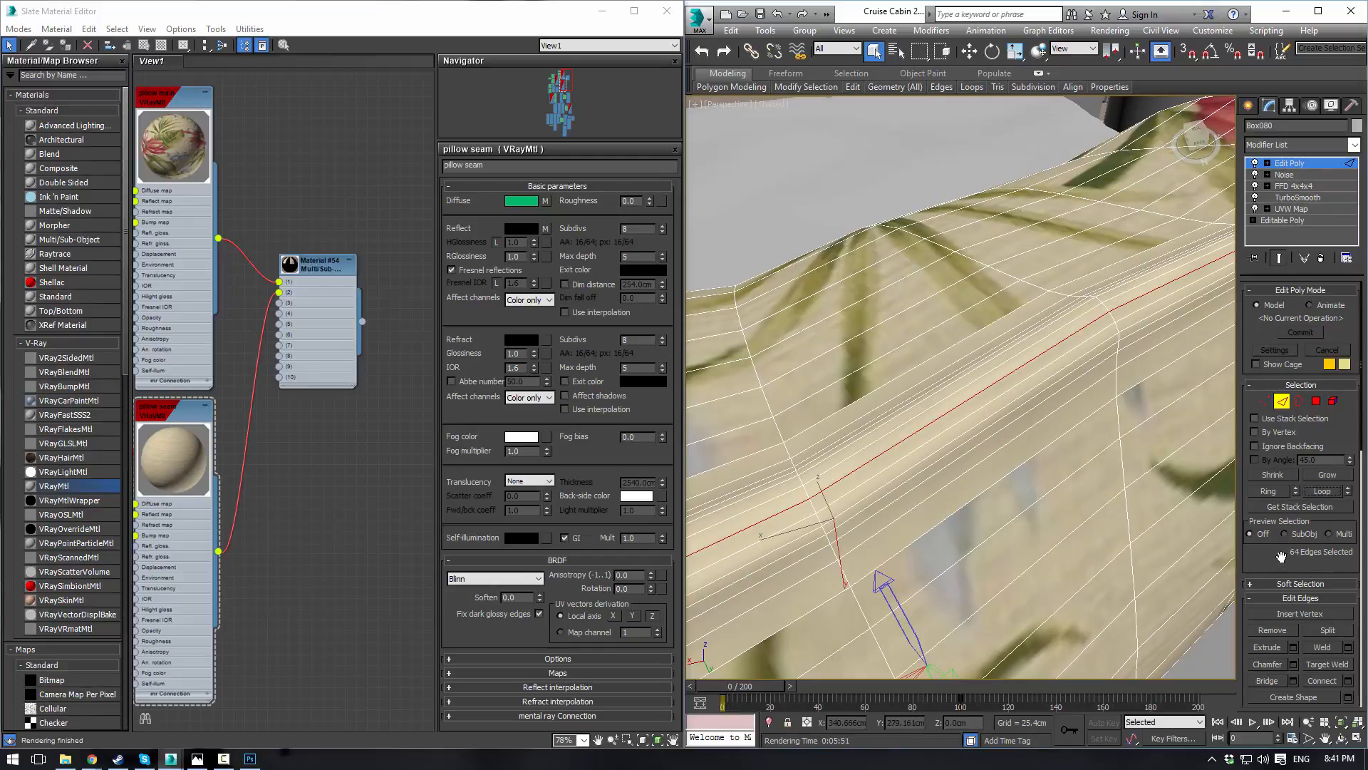
drag(1280, 556, 1275, 440)
click(1272, 581)
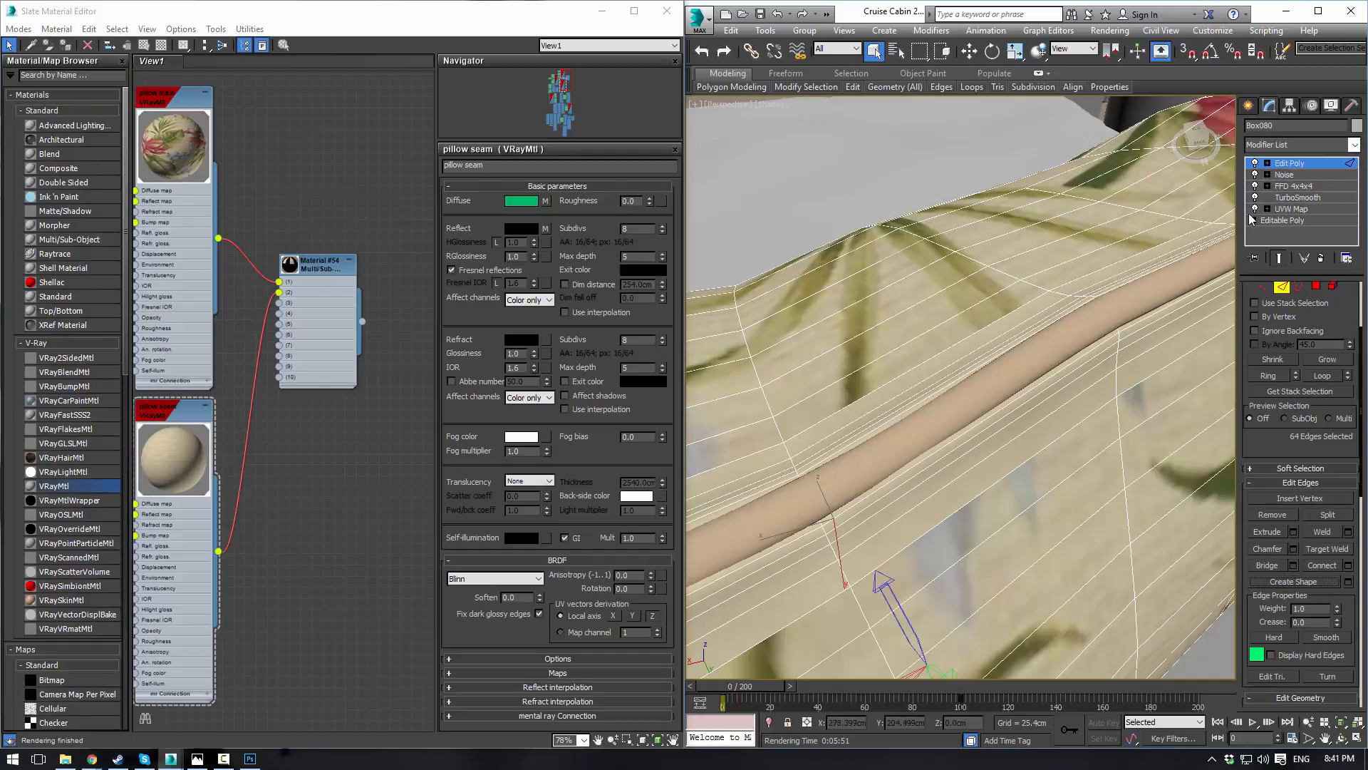
scroll(936, 209, down, 6)
alt+middle_drag(979, 313, 937, 293)
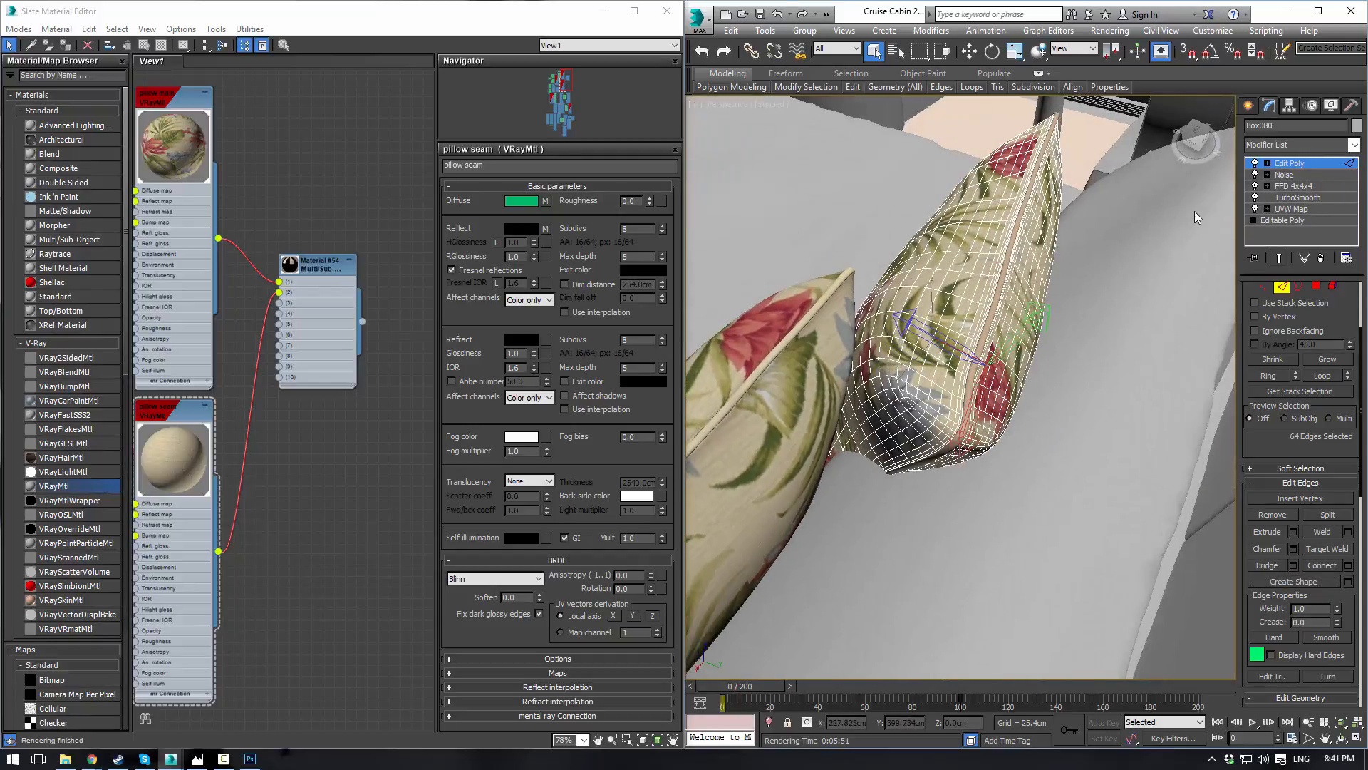
click(1025, 204)
click(798, 172)
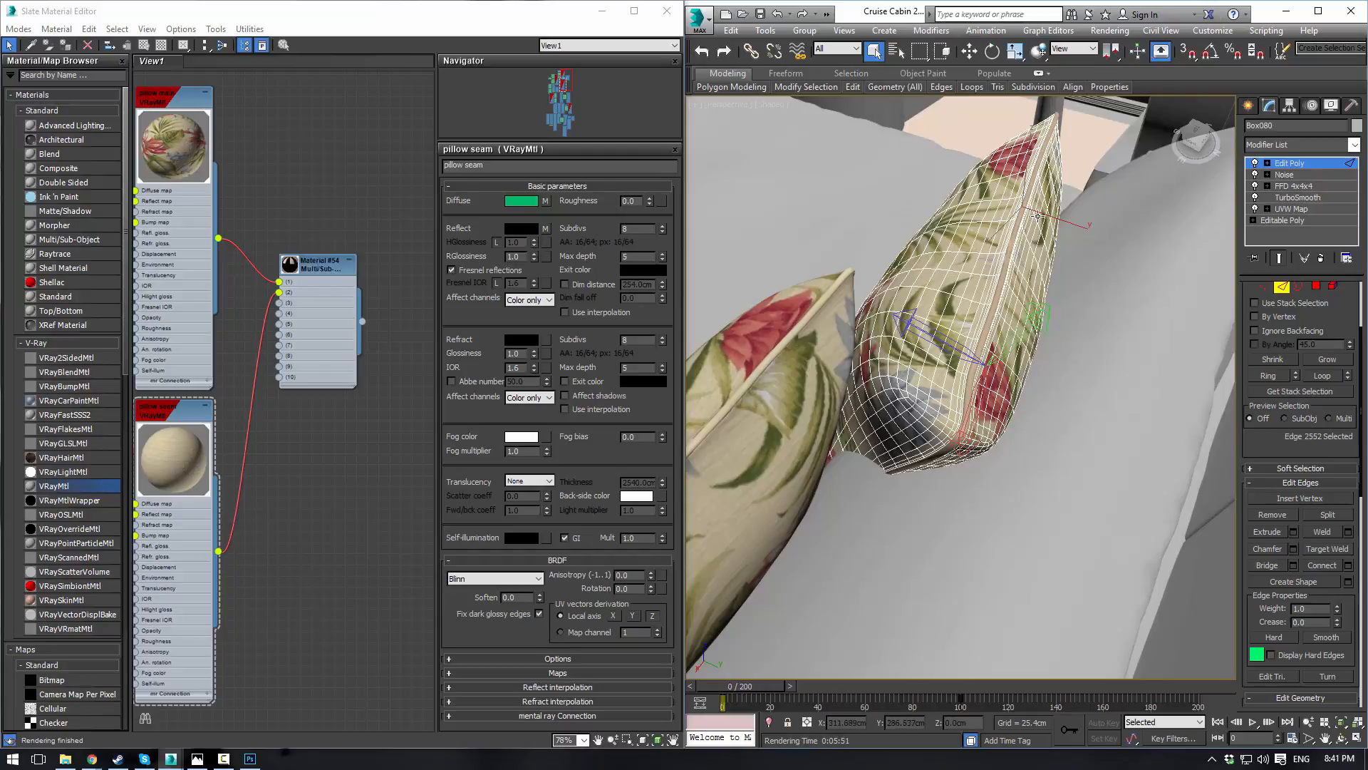
click(1298, 163)
Step: Compare the modifier stacks of the two pillows' seam splines, including the UVW Map on the first one
click(1030, 183)
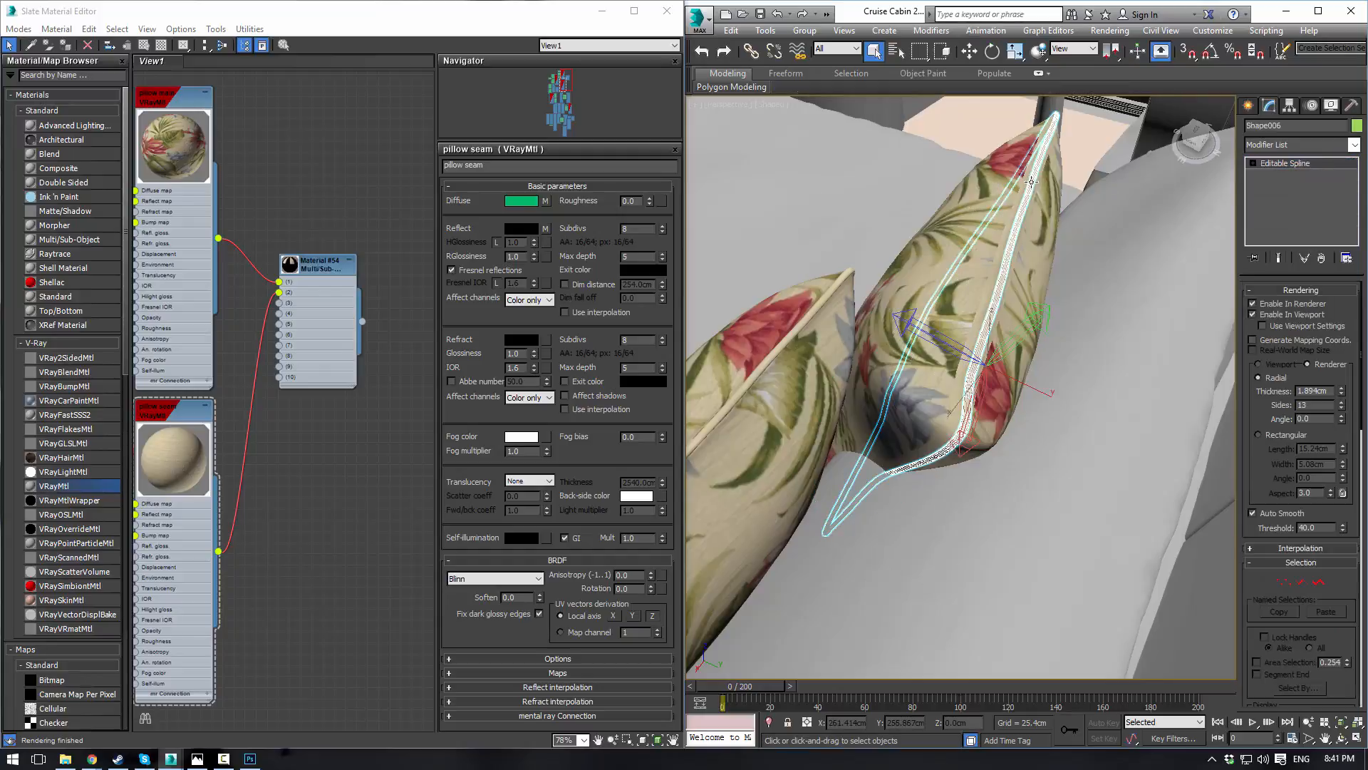
click(832, 293)
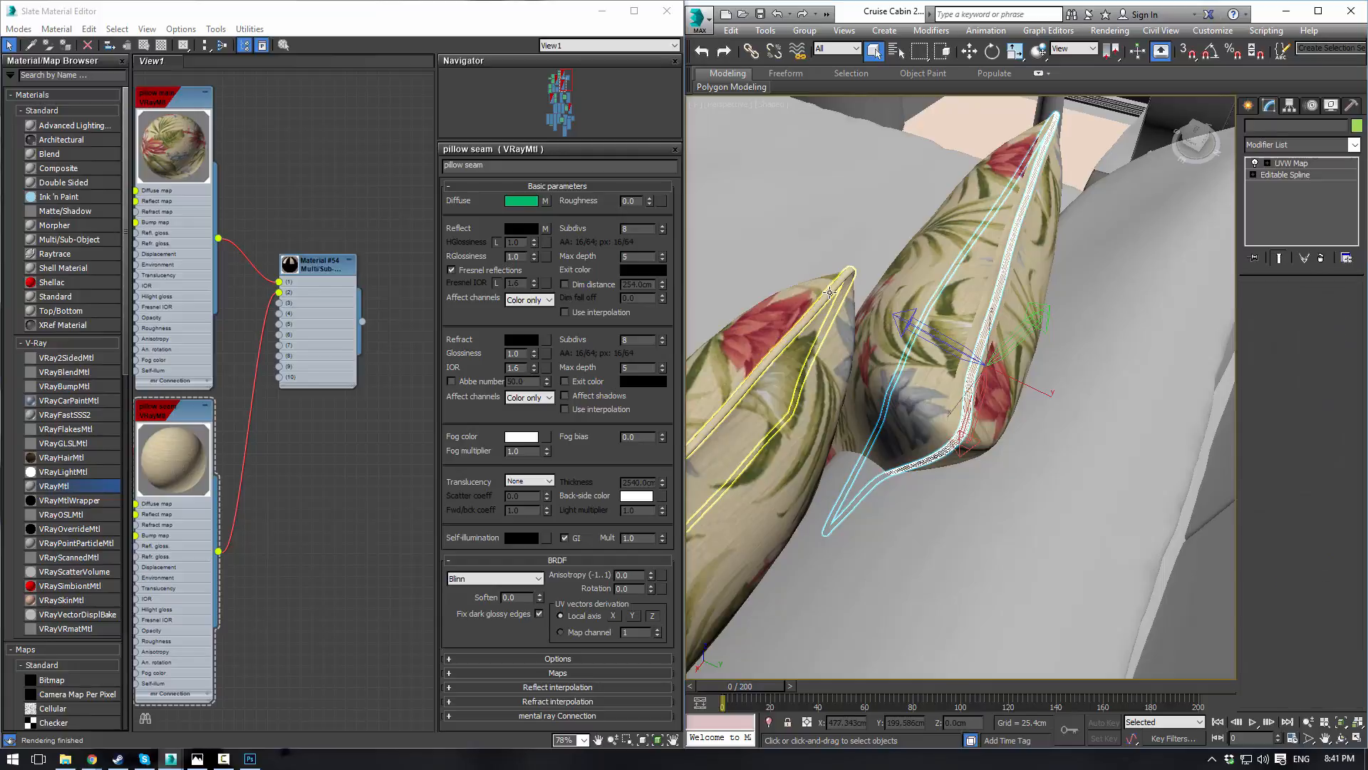
click(1304, 175)
click(1304, 164)
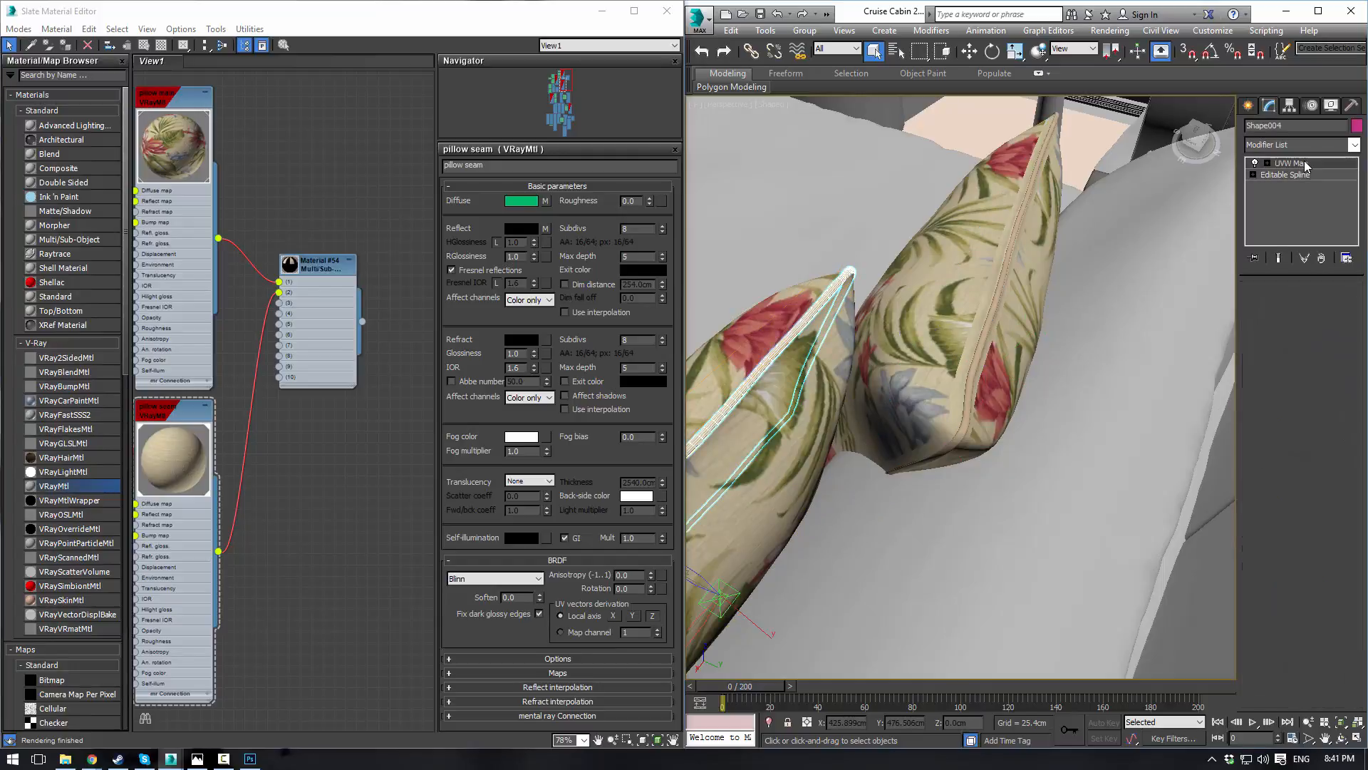
Step: Assign material ID 1 to all base Editable Poly polygons of the second pillow, Box080
click(1051, 179)
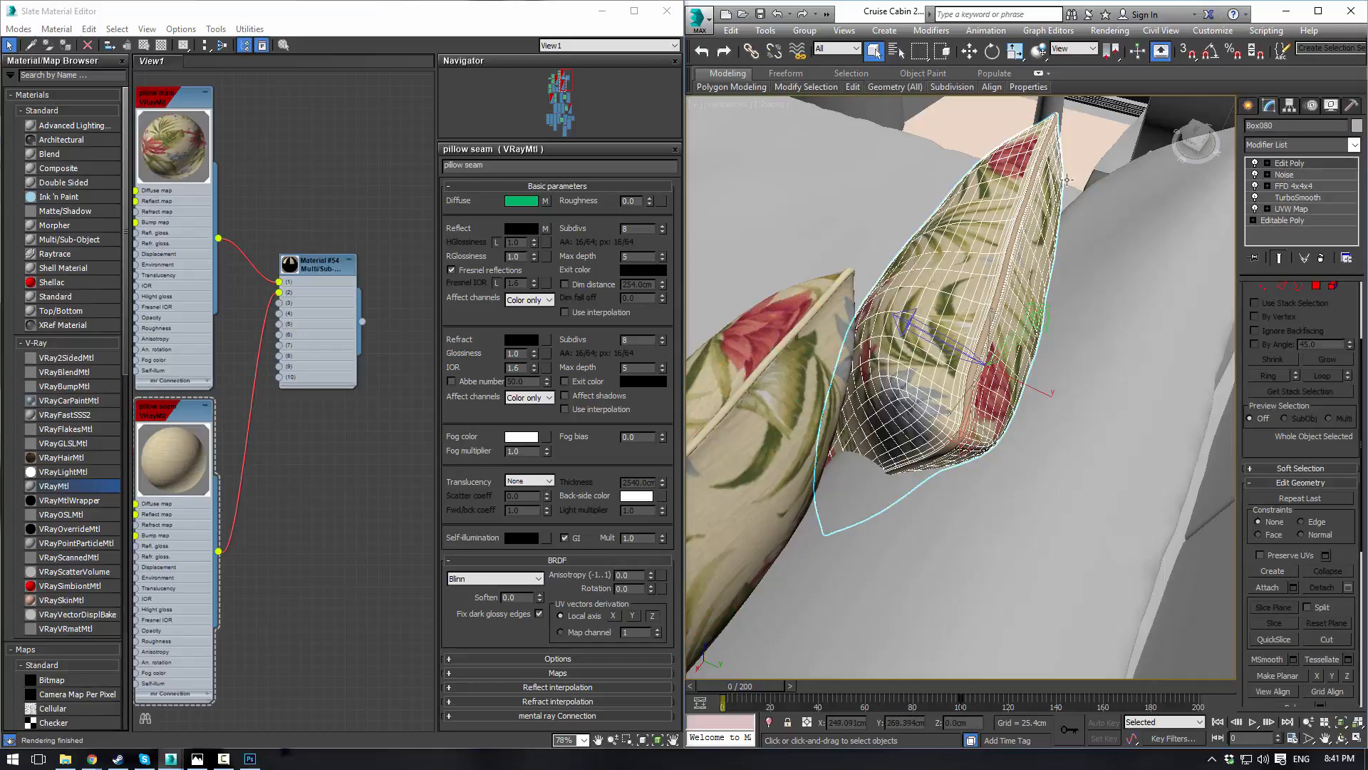
click(1253, 221)
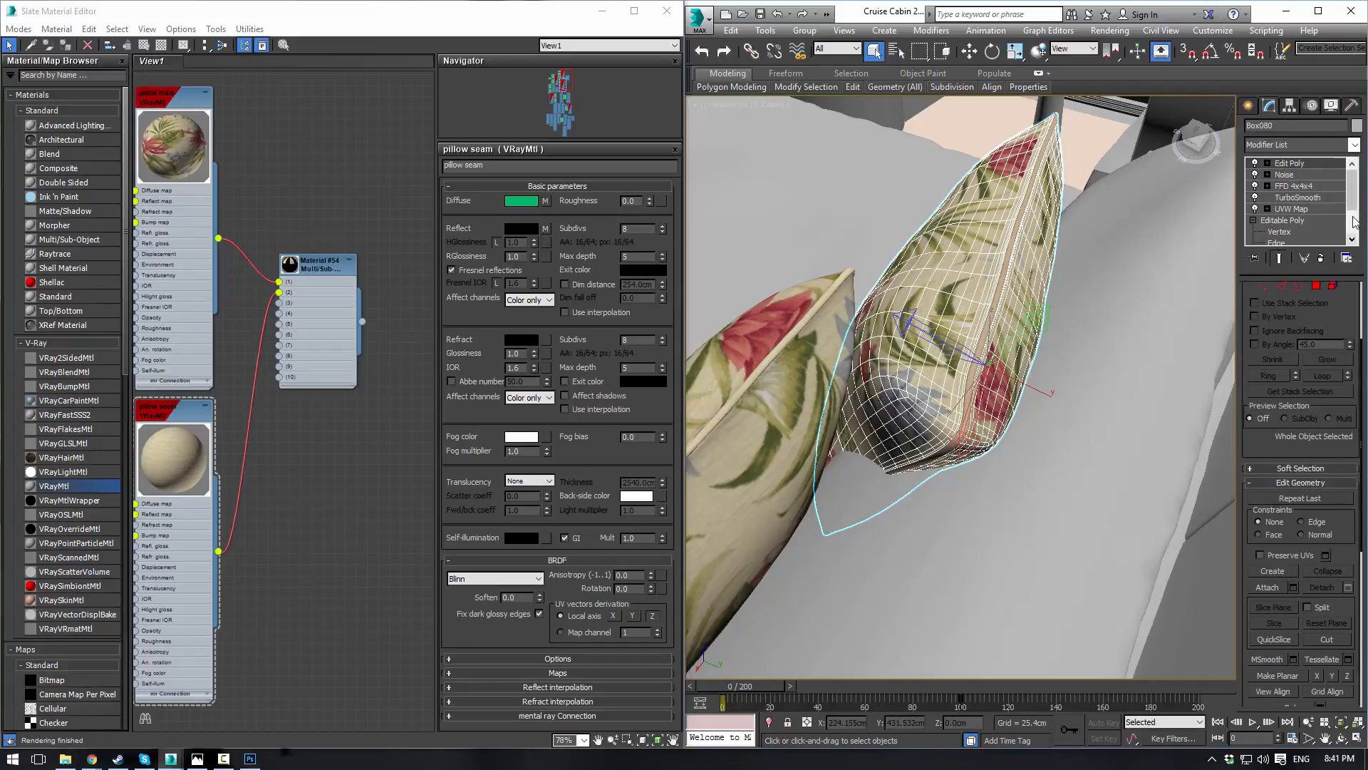
drag(1353, 194, 1352, 231)
click(1274, 223)
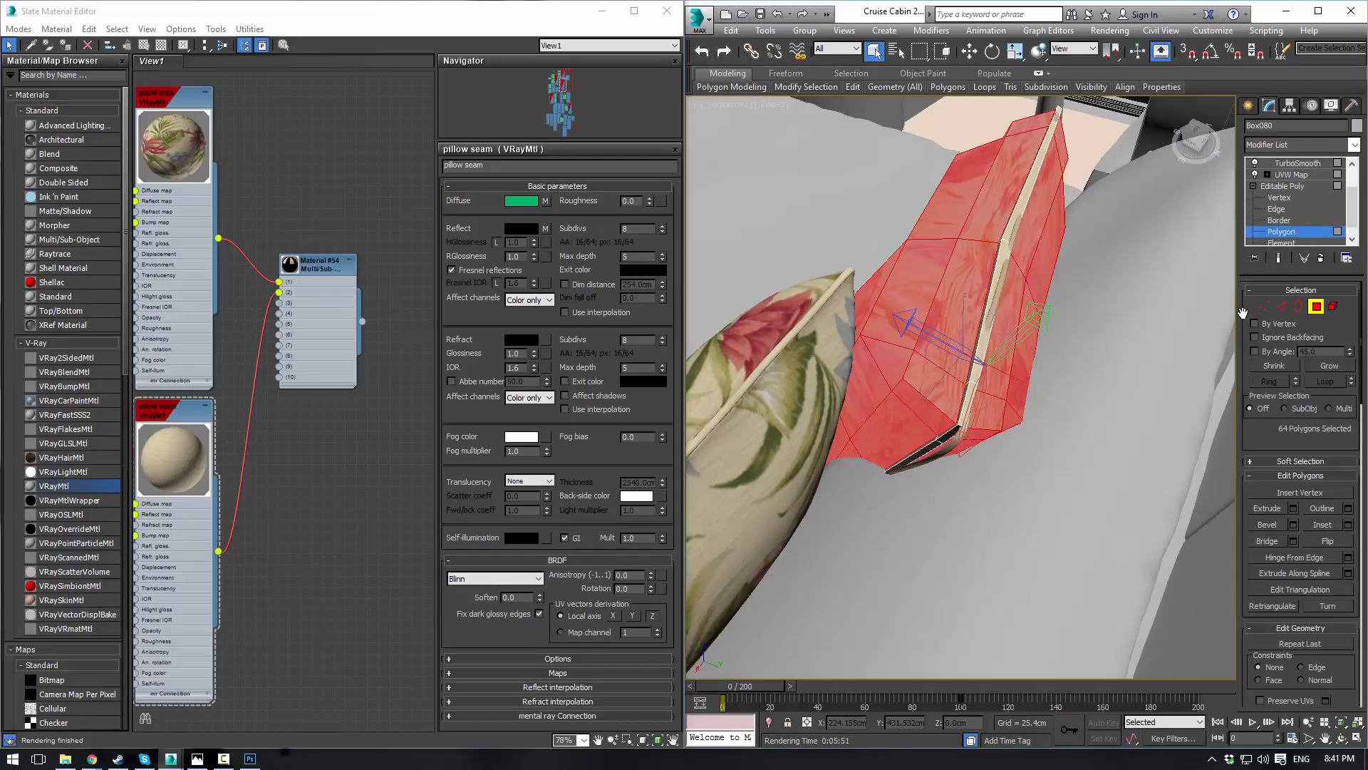
scroll(1272, 438, down, 5)
drag(1274, 107, 1293, 54)
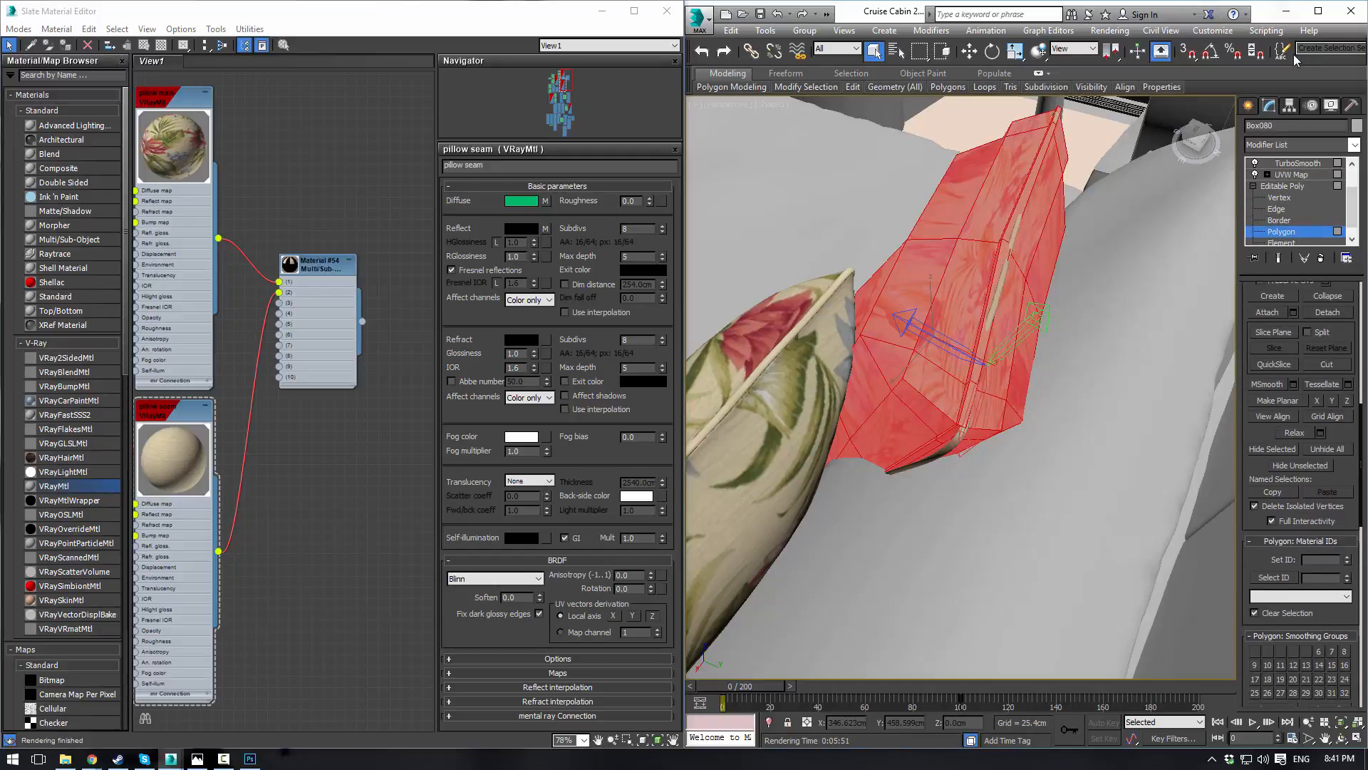
text(1)
key(Return)
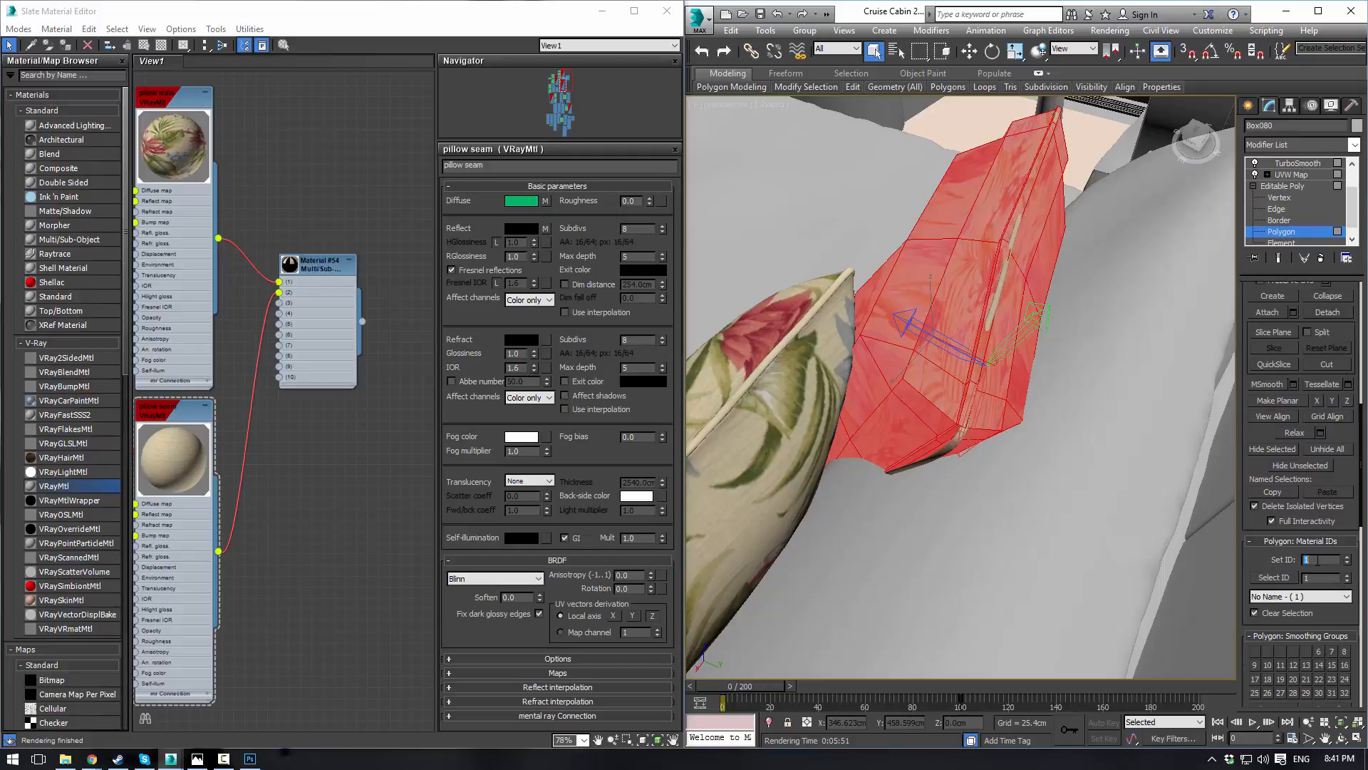
Step: Leave polygon editing on the second pillow and return to the Edit Poly modifier on top of its stack
click(930, 139)
click(1282, 186)
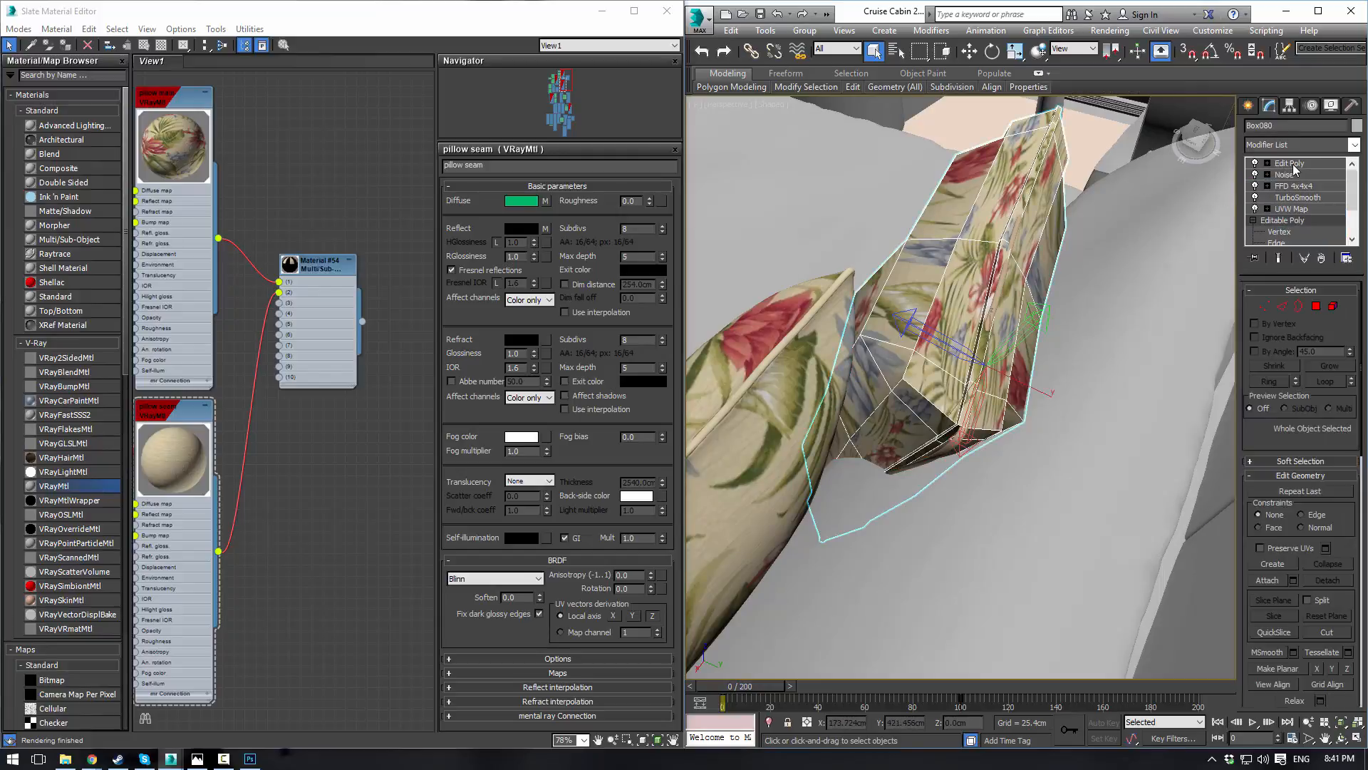
click(1293, 165)
Step: Select the second pillow's seam spline and assign the pillow seam material to it
click(896, 248)
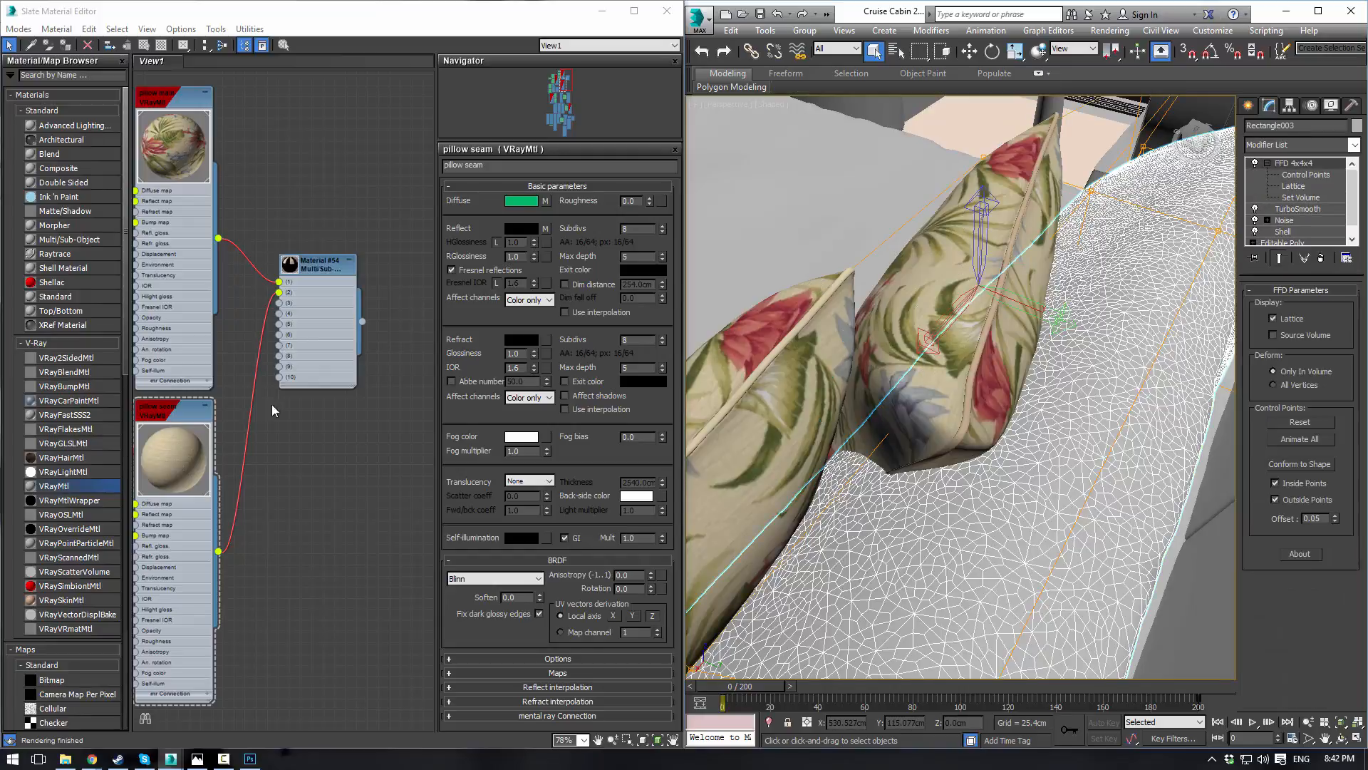
click(1020, 206)
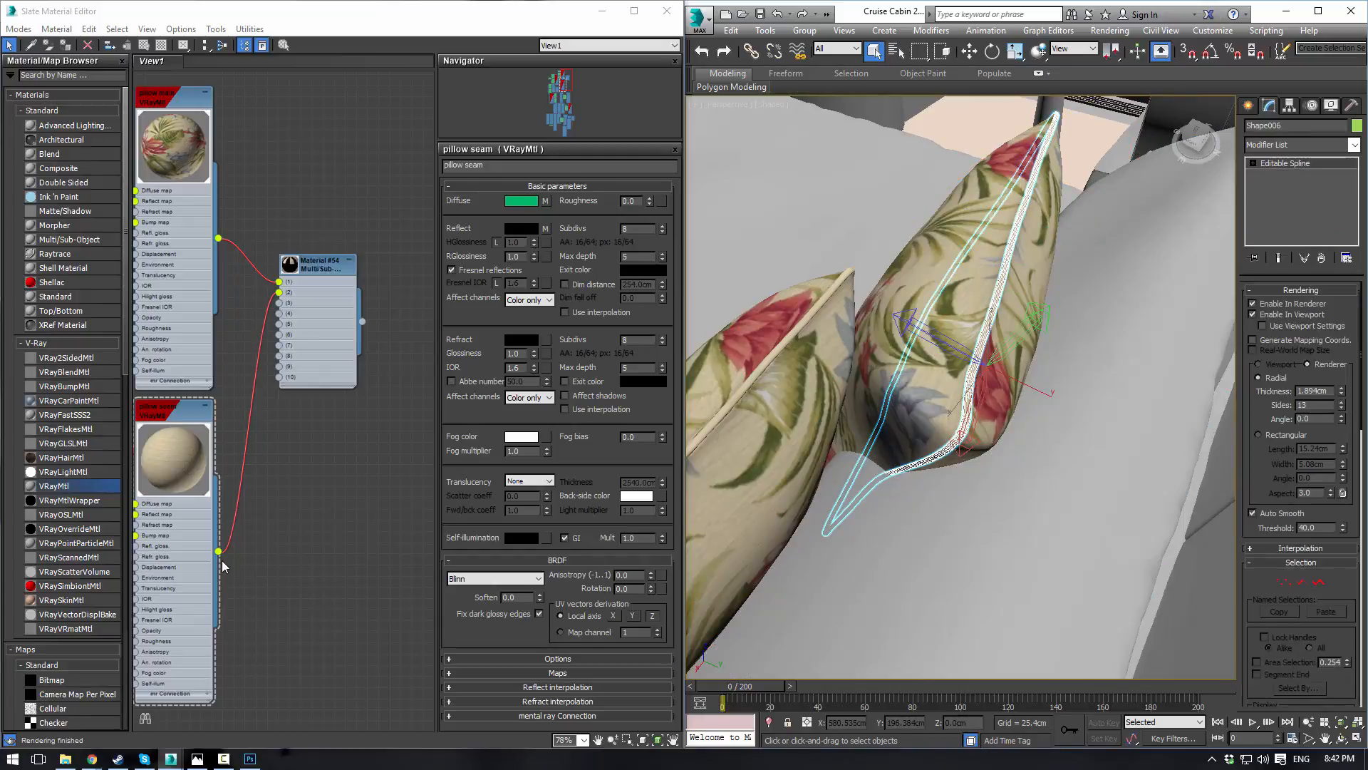
drag(216, 553, 929, 317)
drag(1003, 278, 1004, 278)
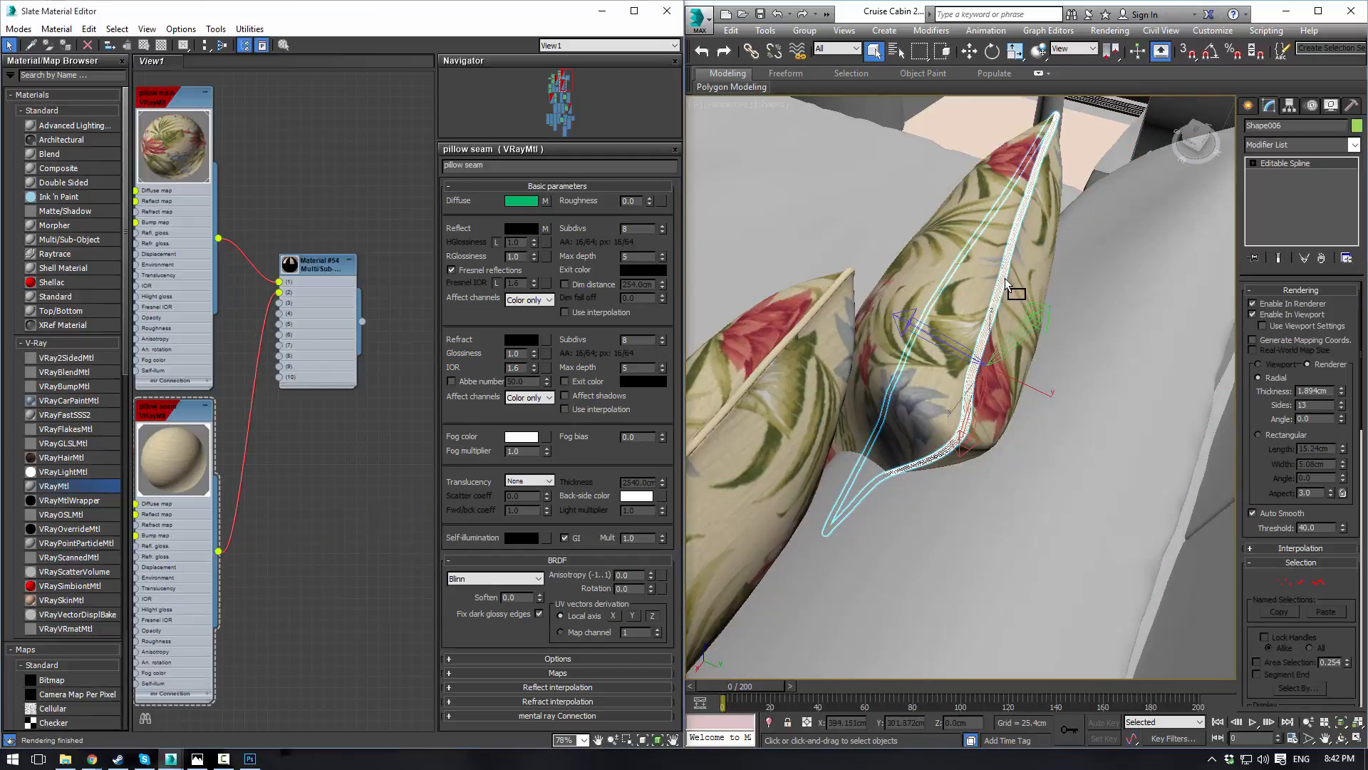
Step: Add a UVW Map modifier to the second pillow's seam spline
click(1354, 144)
text(uvw)
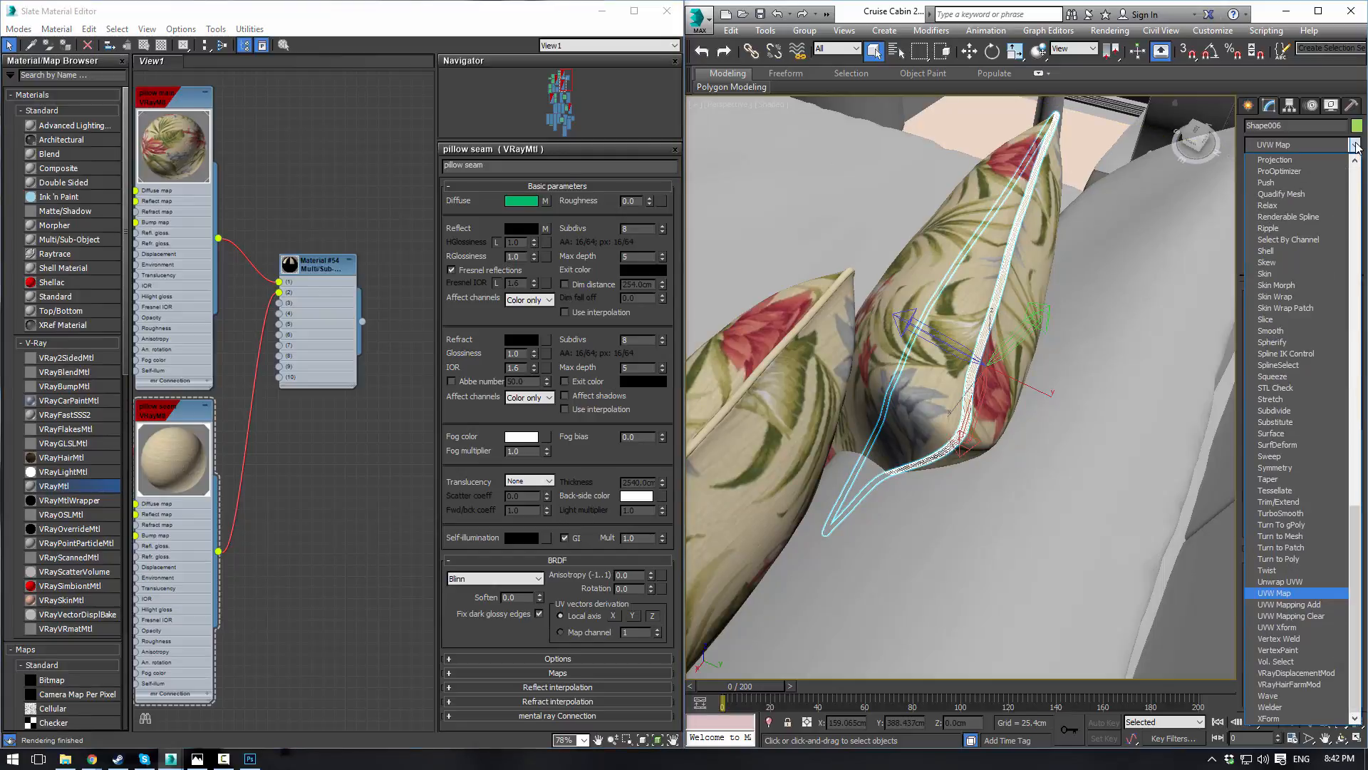
key(Return)
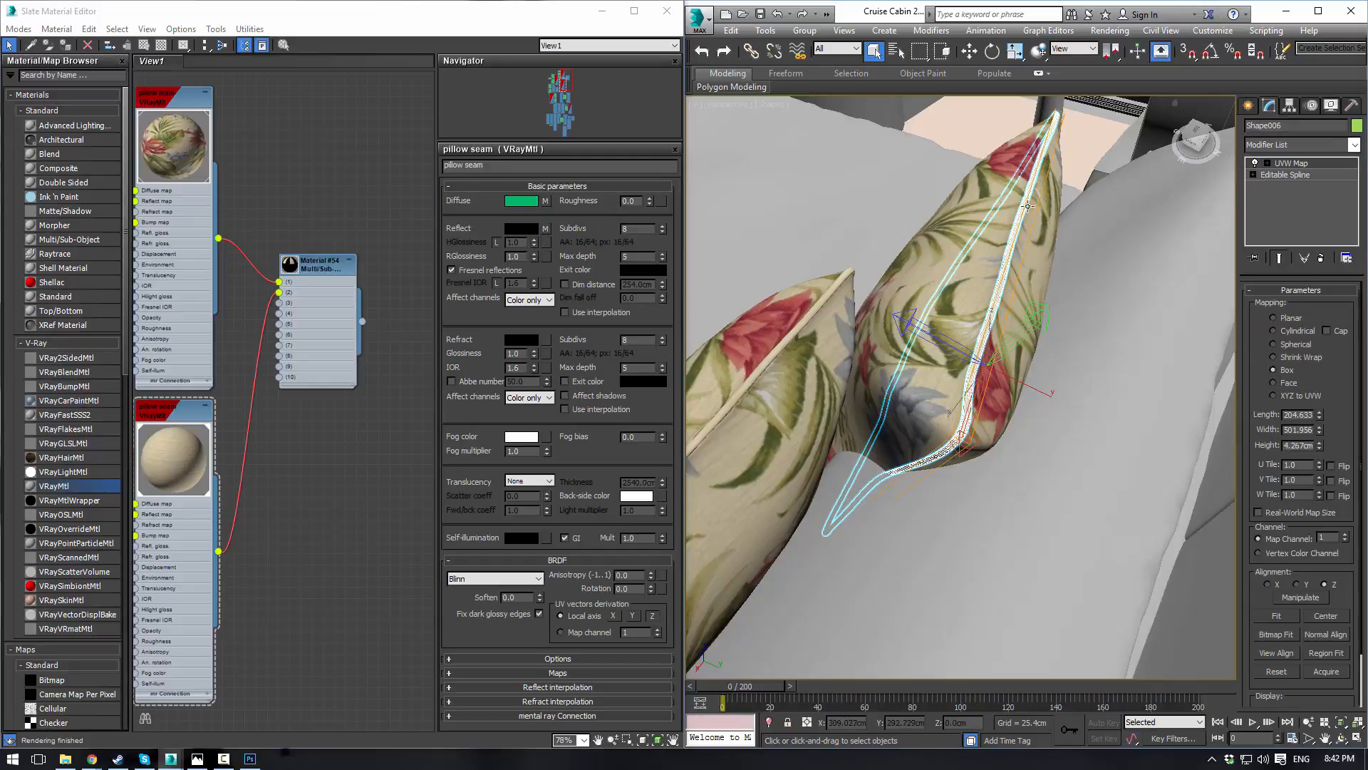
Step: Define a render region around the two floral pillows and render it in the V-Ray frame buffer
alt+middle_drag(1026, 206, 969, 185)
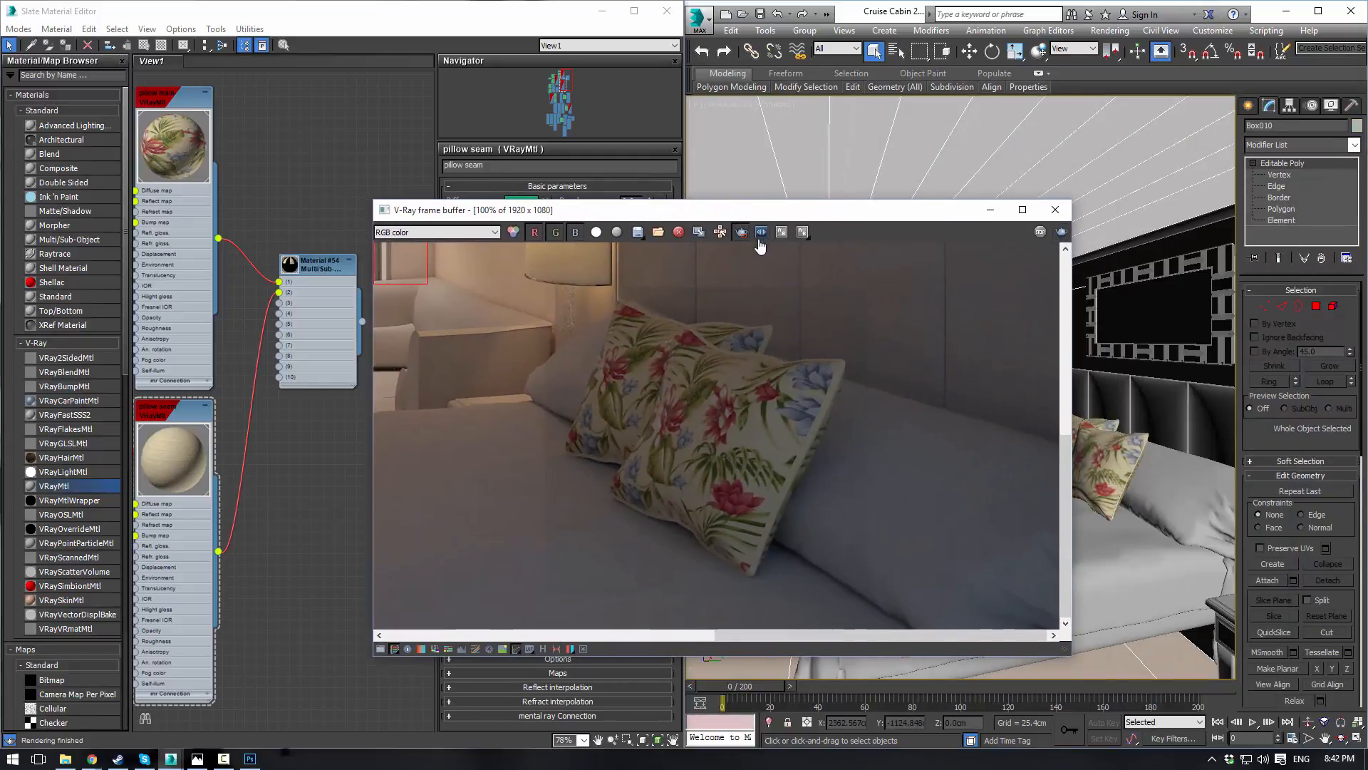
drag(525, 285, 852, 521)
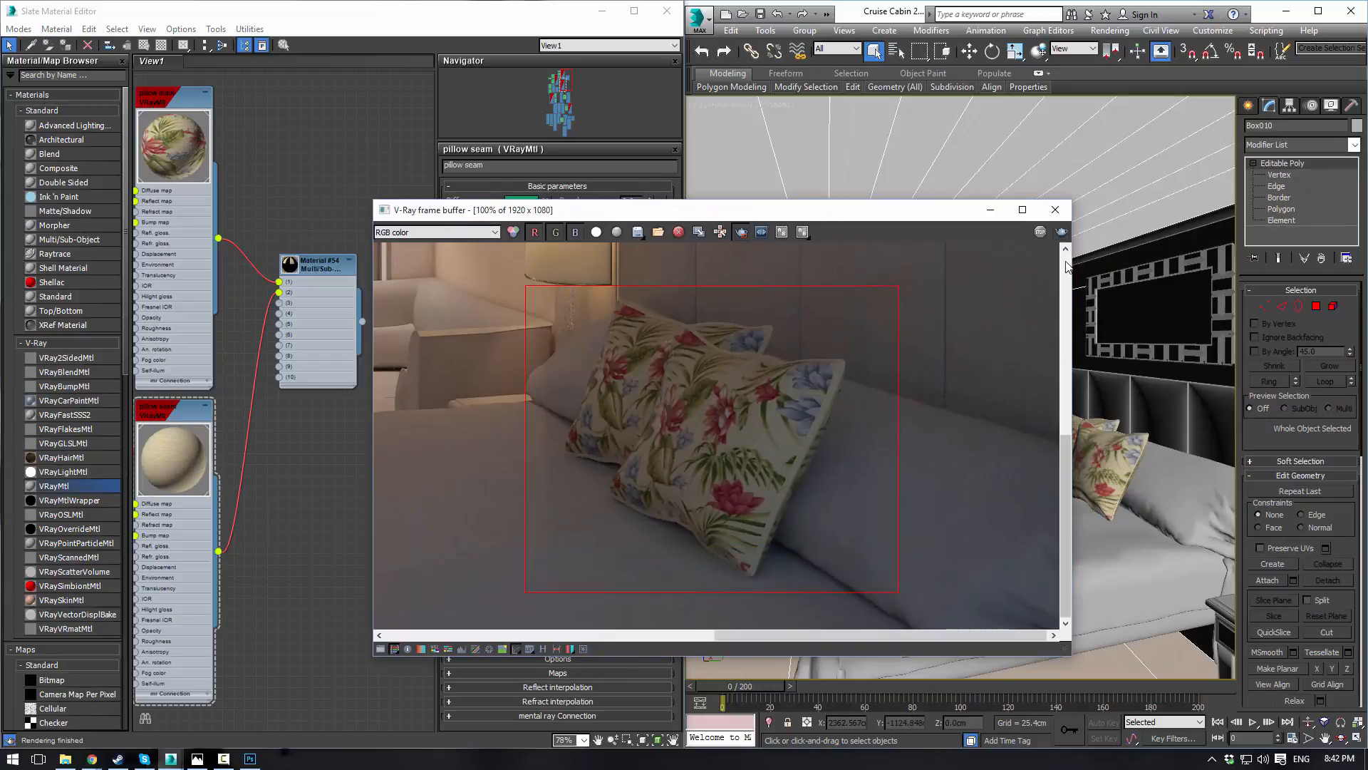
click(1060, 232)
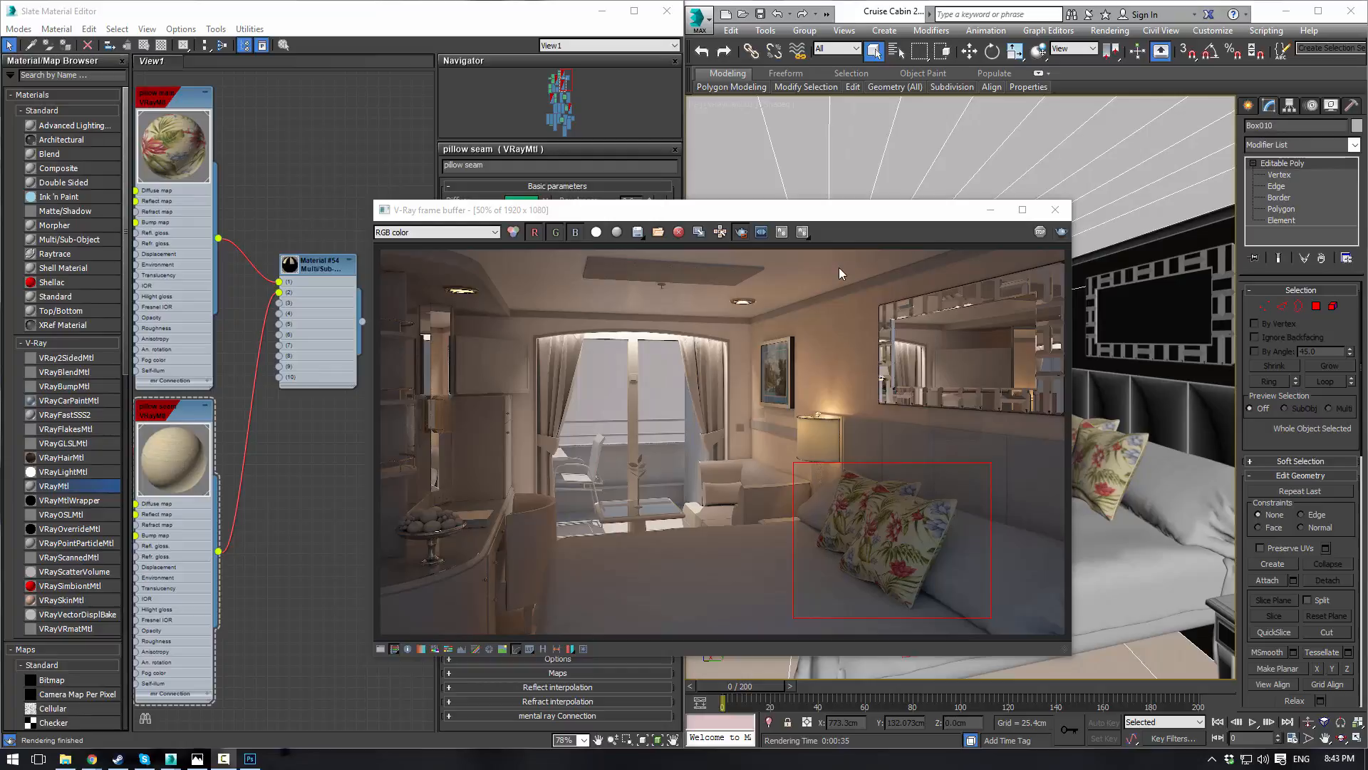
Step: Lighten the front colour of the pillows' reflection Falloff, Map #13, to a grey with a value of about 86
middle_drag(285, 147, 493, 143)
scroll(321, 177, up, 3)
double_click(248, 191)
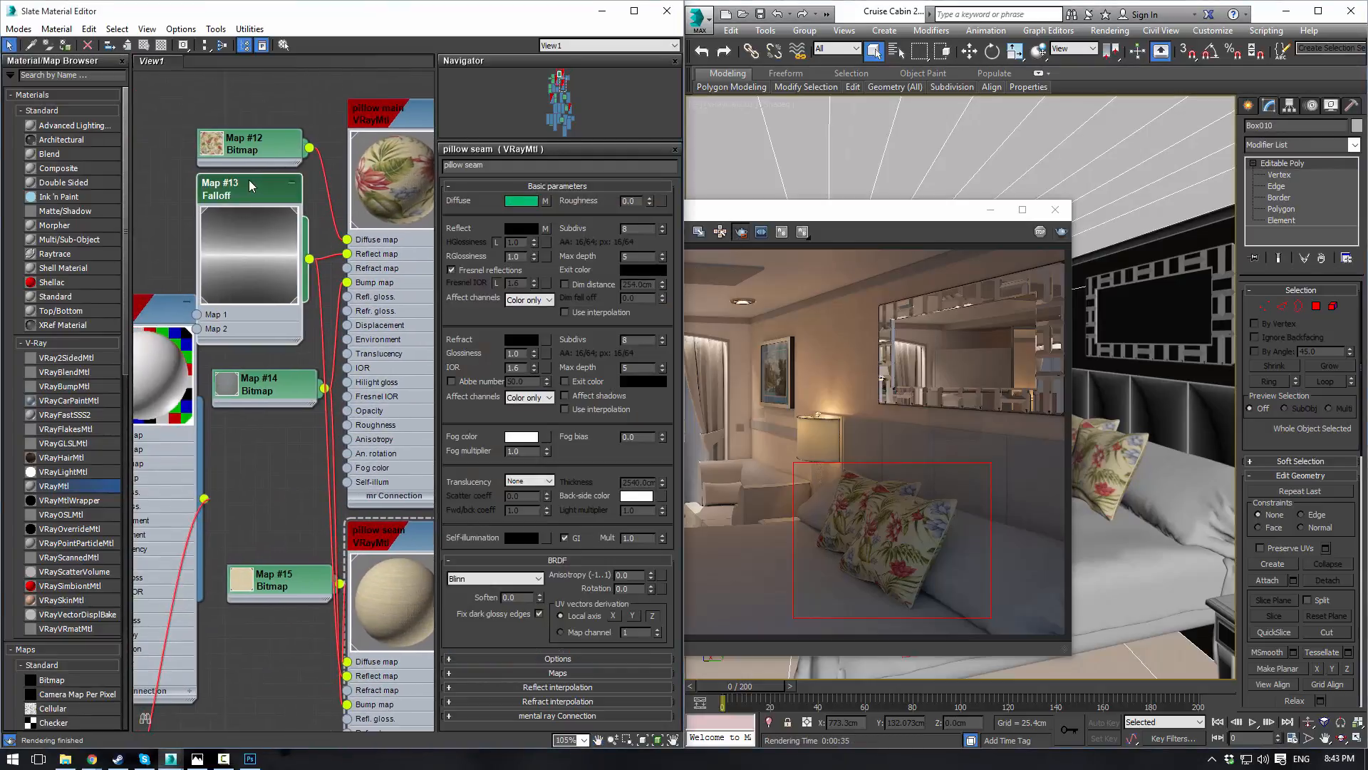
click(463, 218)
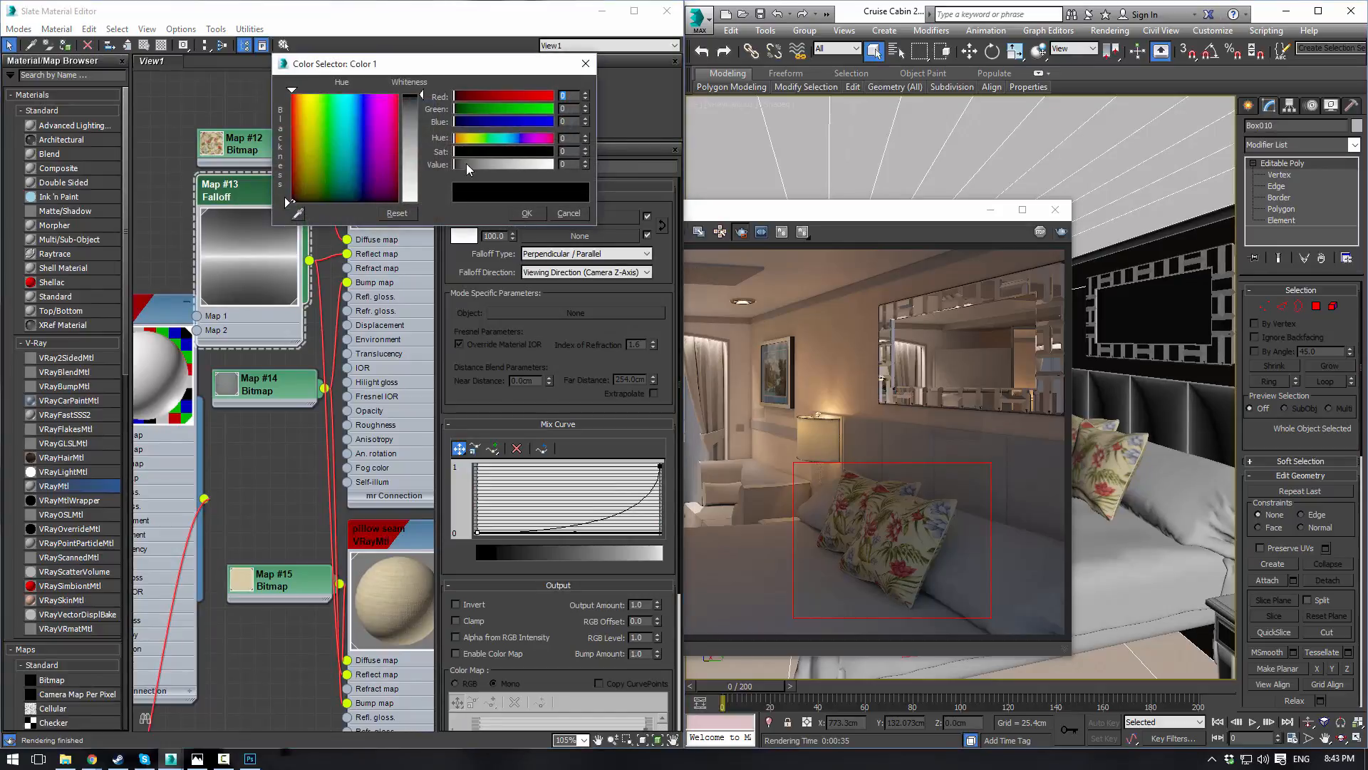
drag(466, 164, 486, 162)
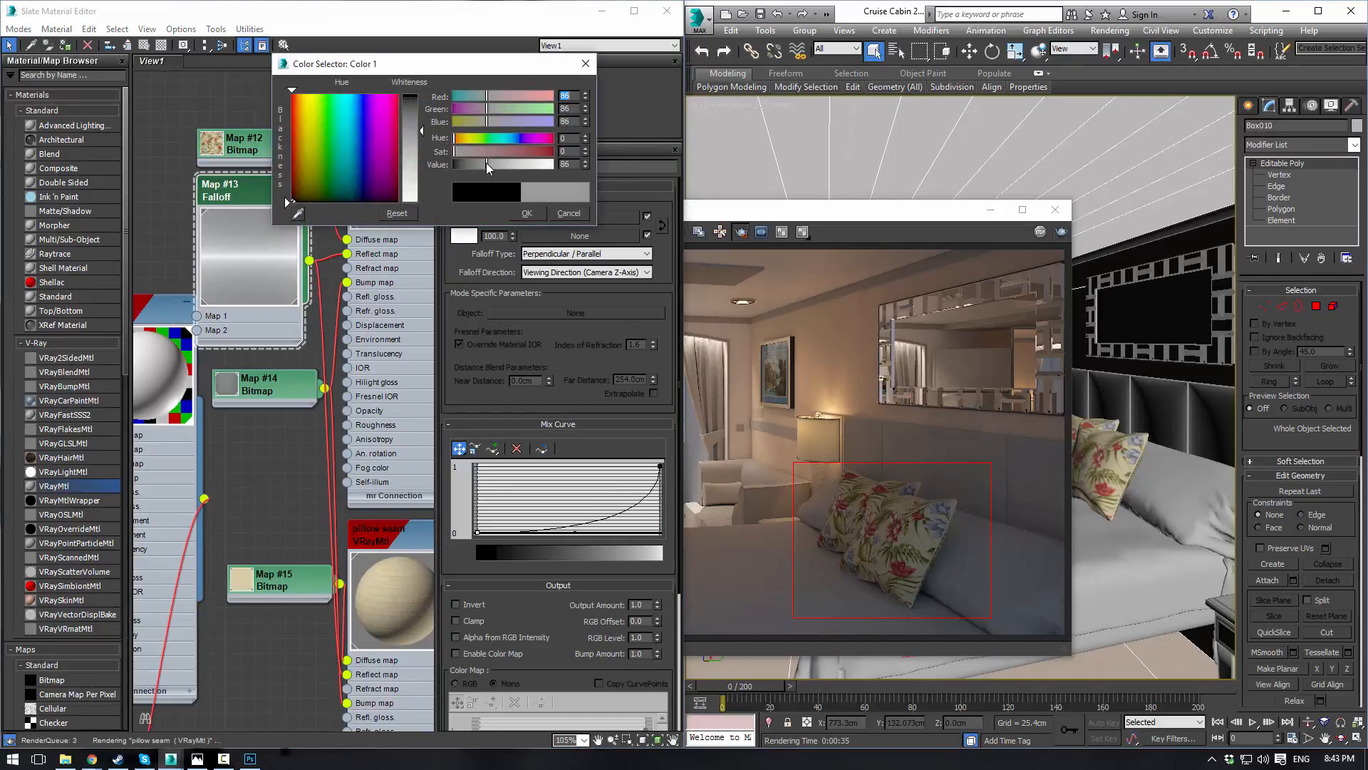
click(527, 213)
Step: Re-render the pillow region to check the lighter Falloff colour, and move the frame buffer clear of the material parameters
middle_drag(324, 205, 290, 140)
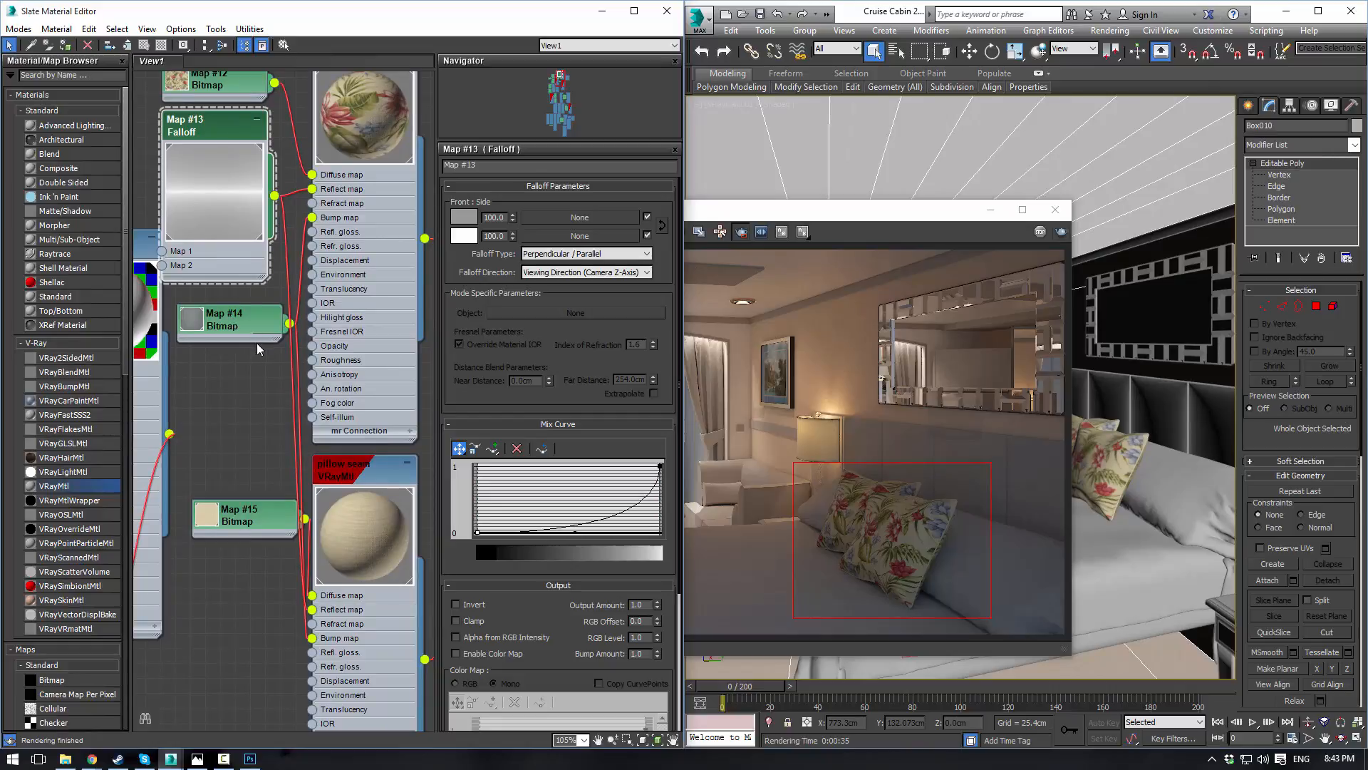
click(933, 216)
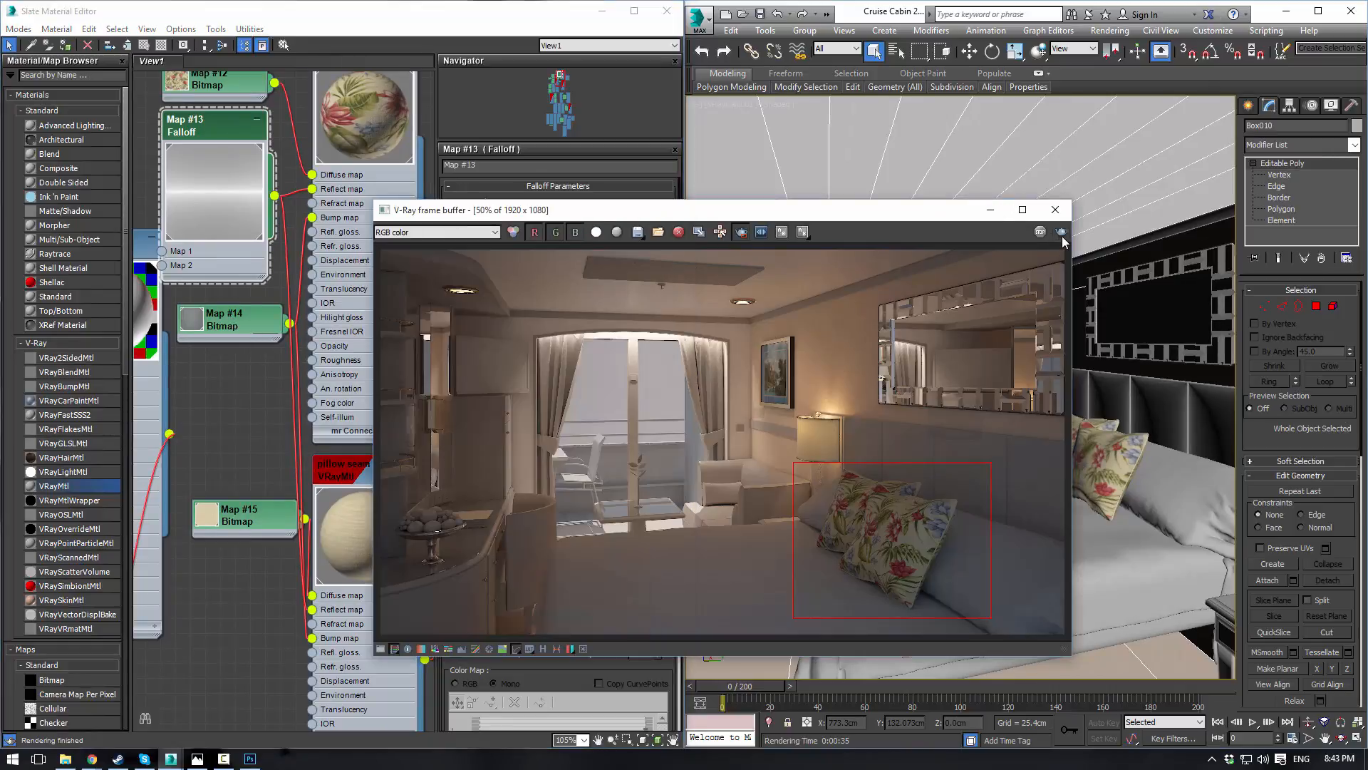
click(1062, 233)
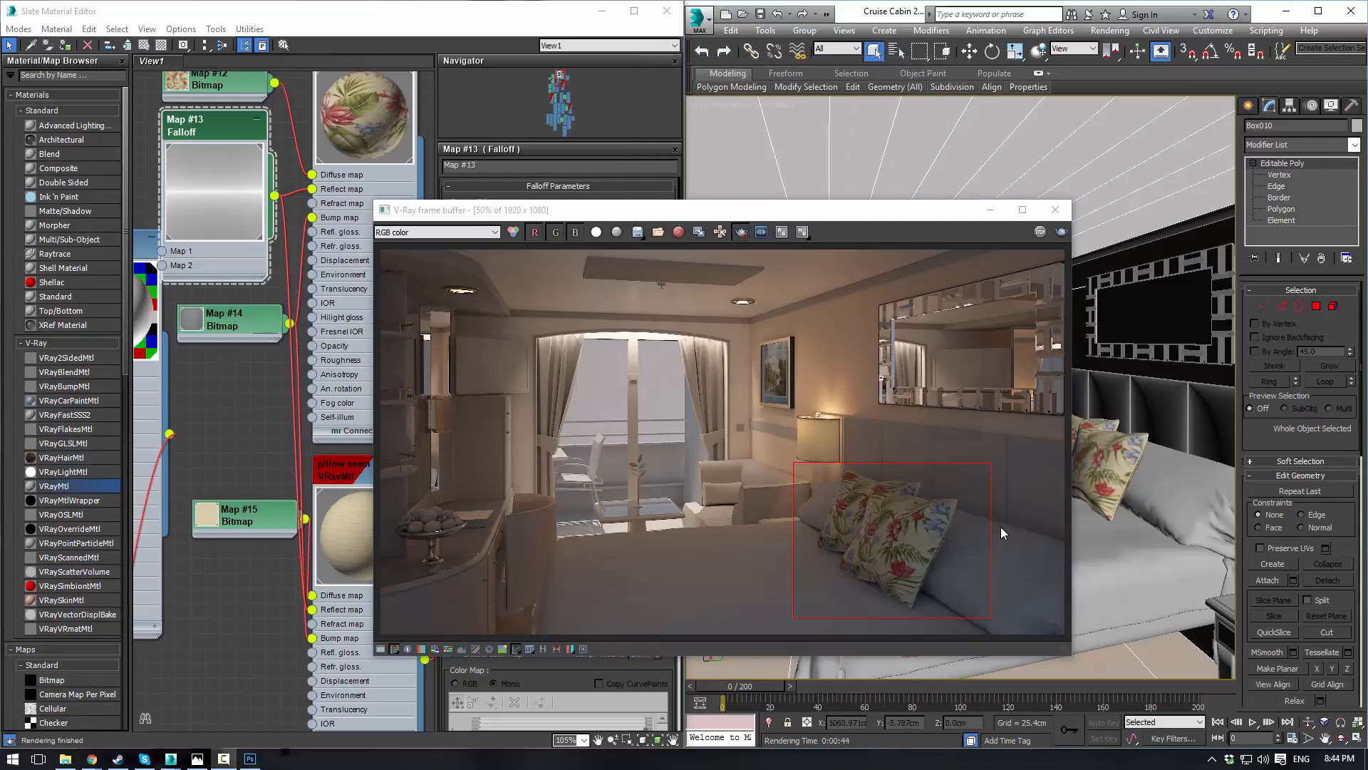
drag(576, 213, 674, 220)
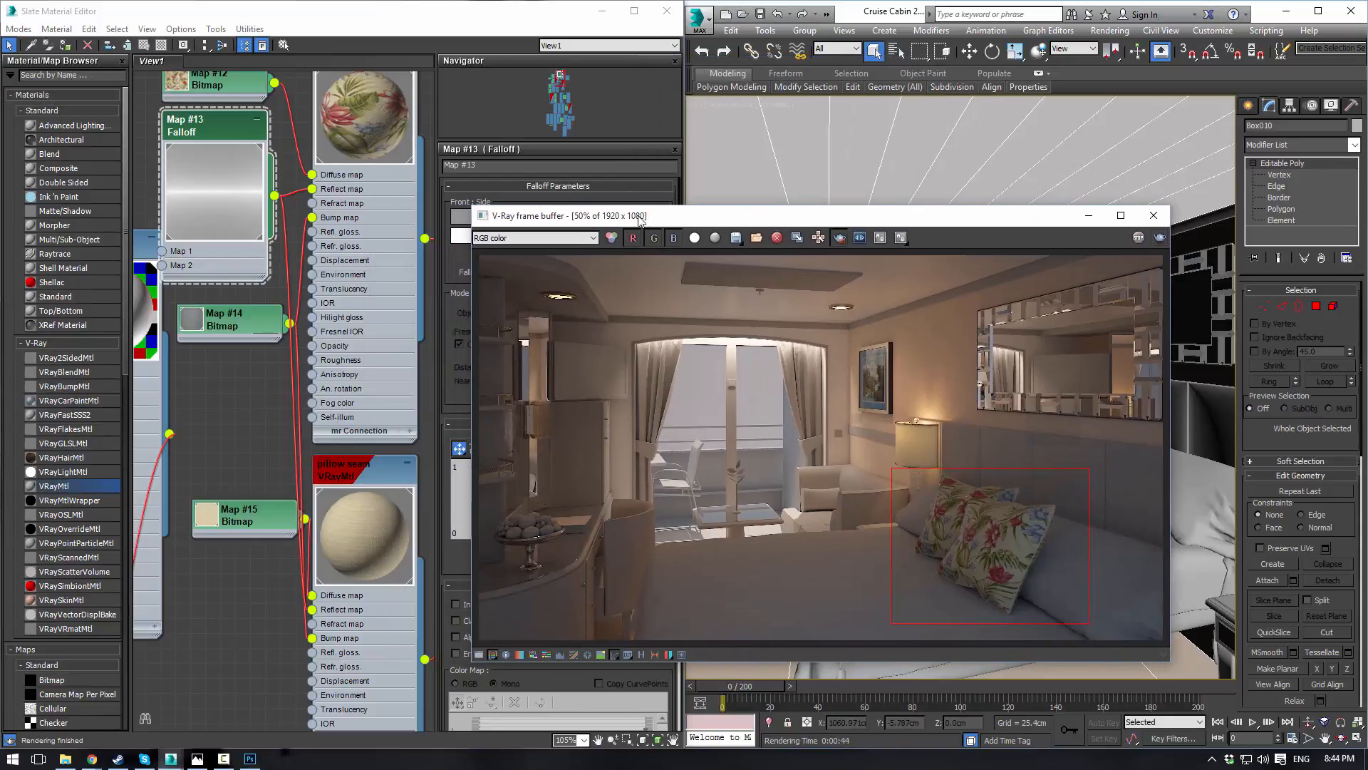
Step: Set the reflection subdivs of the pillow main material to 16
middle_drag(308, 187, 251, 280)
click(269, 147)
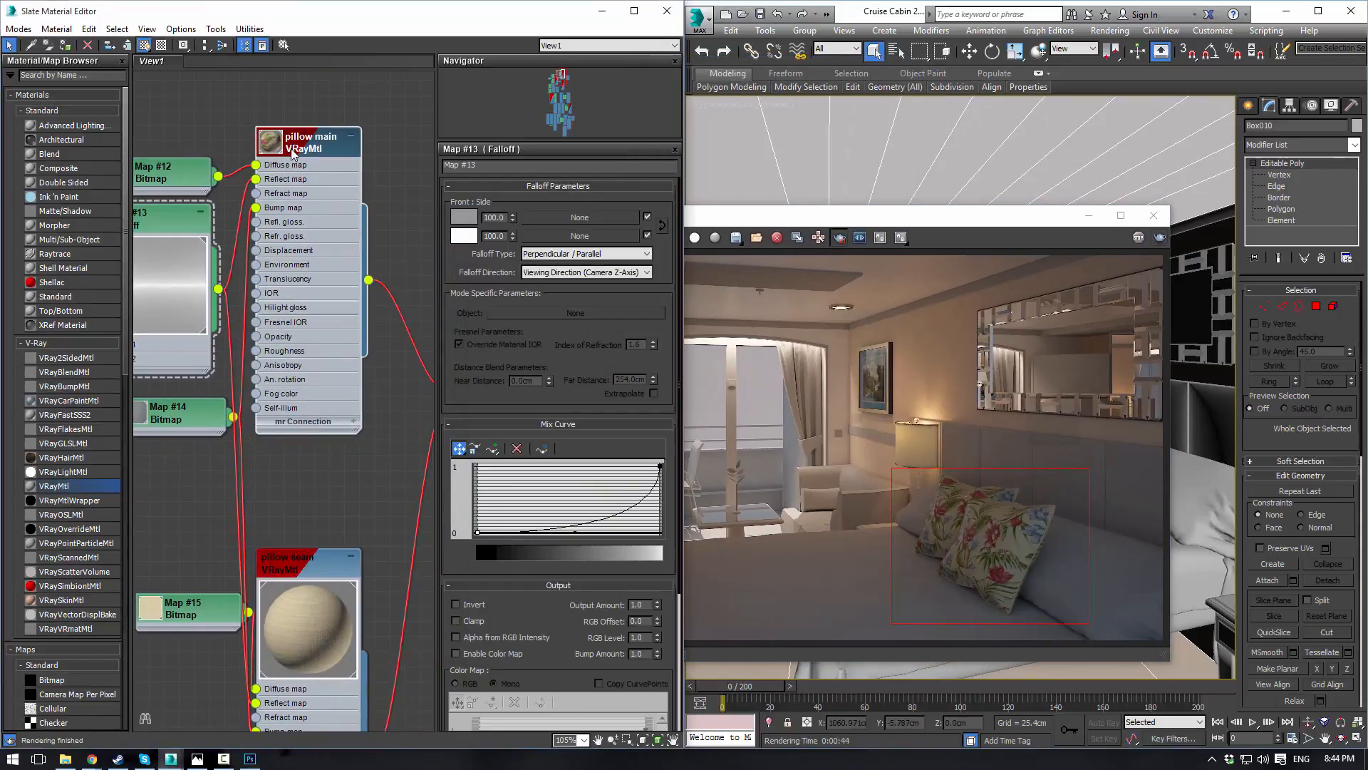
double_click(270, 148)
scroll(595, 215, down, 10)
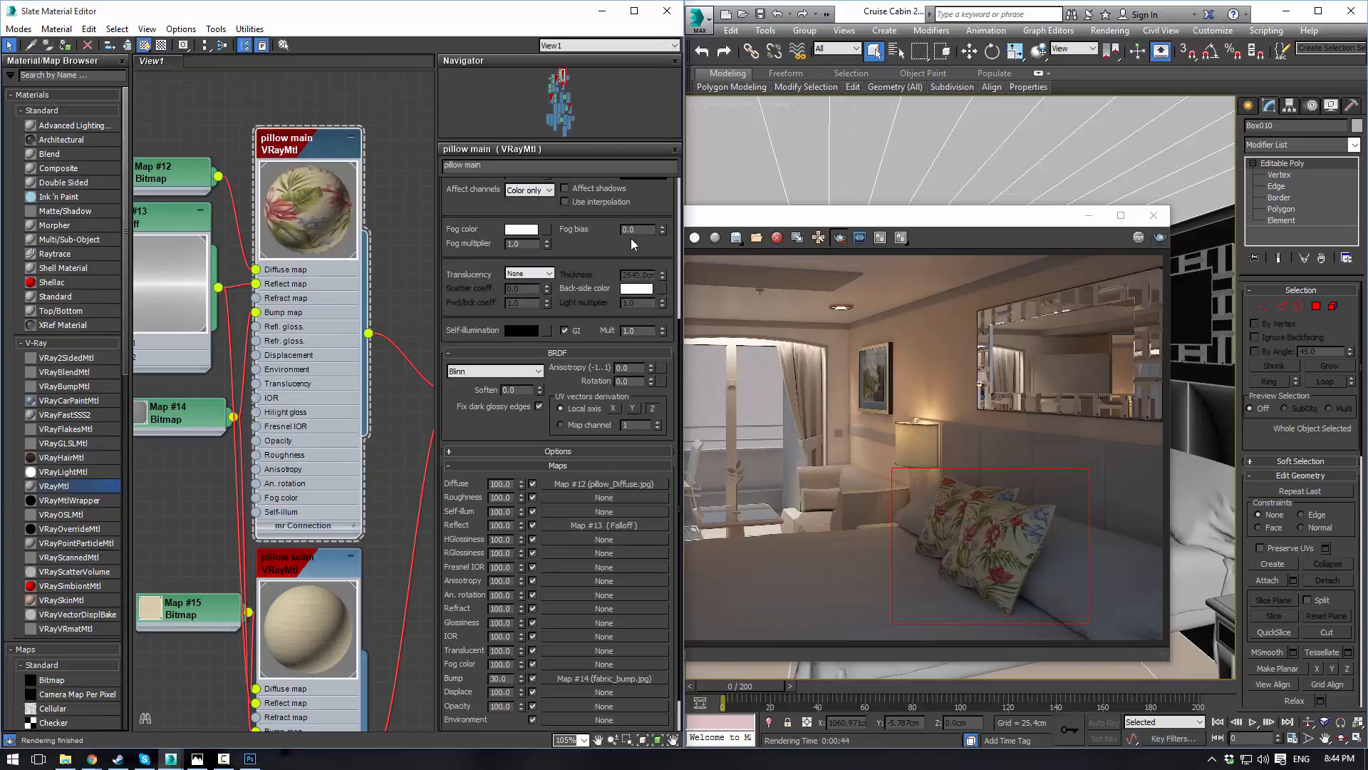
scroll(596, 215, up, 5)
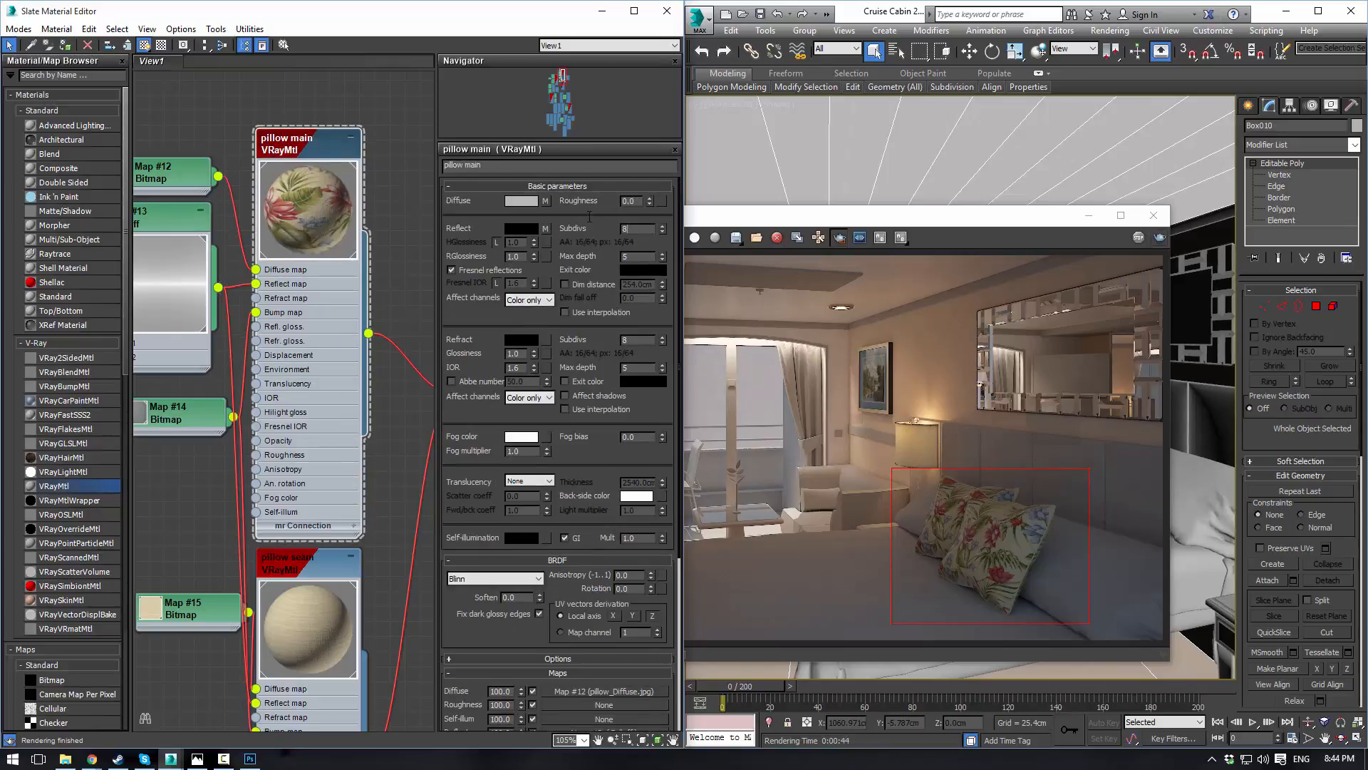
key(Return)
Step: Set the reflection subdivs of the pillow seam material to 16
double_click(307, 564)
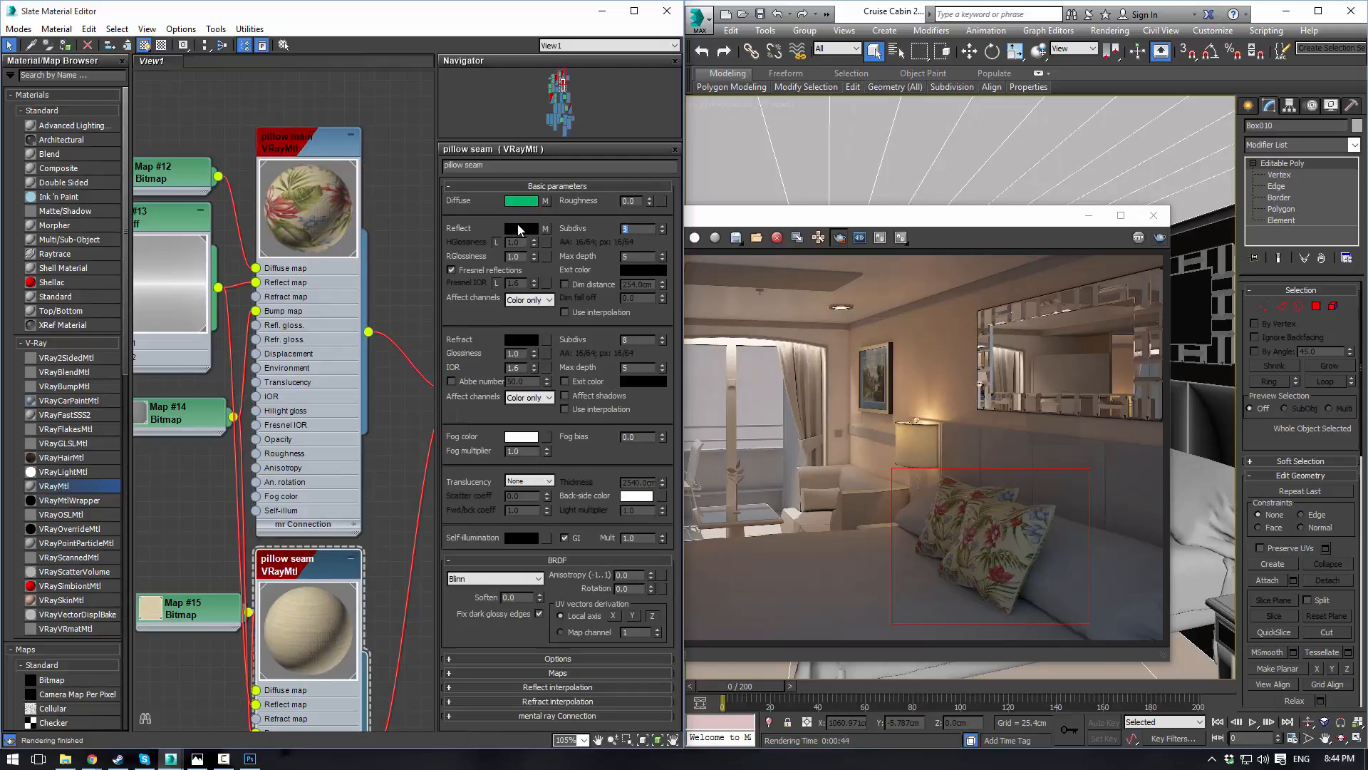
text(16)
key(Return)
Step: Lighten the front colour of the Map #13 Falloff slightly further
middle_drag(188, 131, 284, 112)
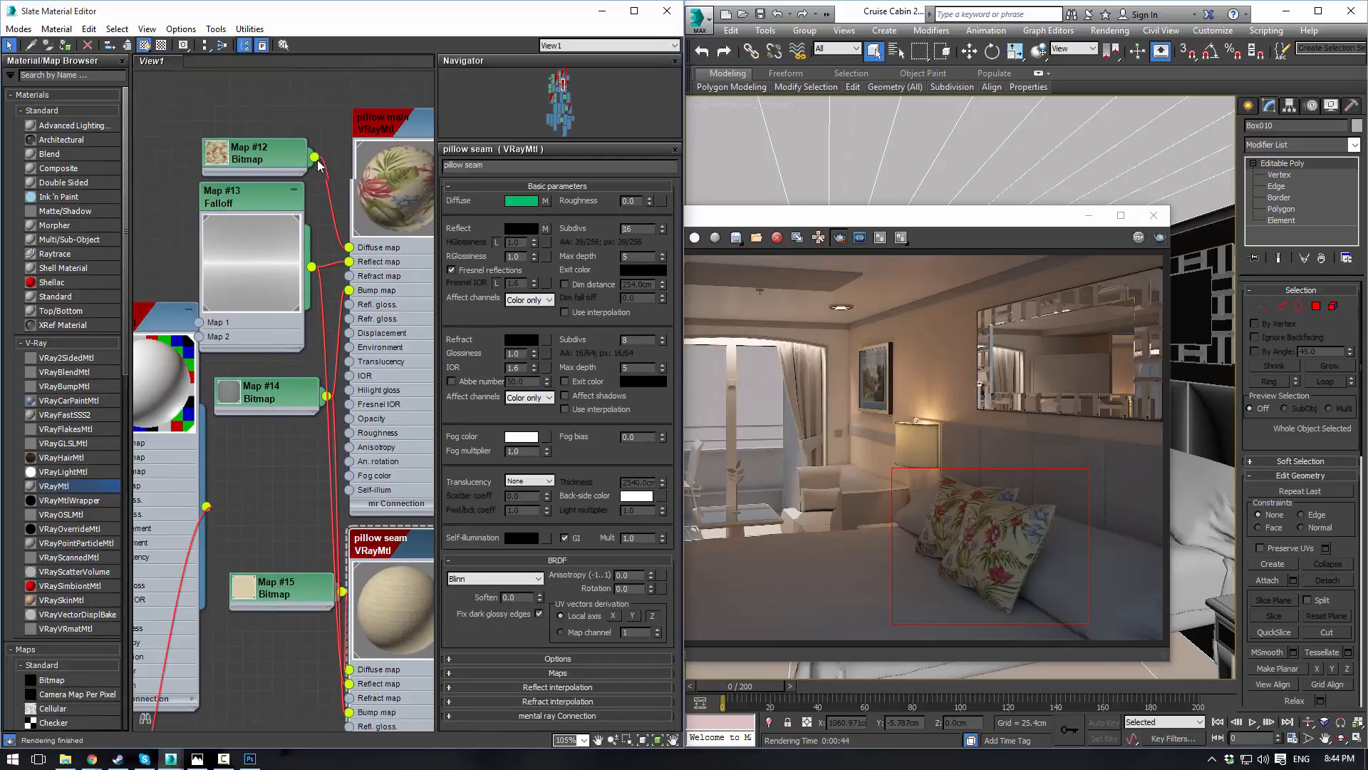
double_click(251, 195)
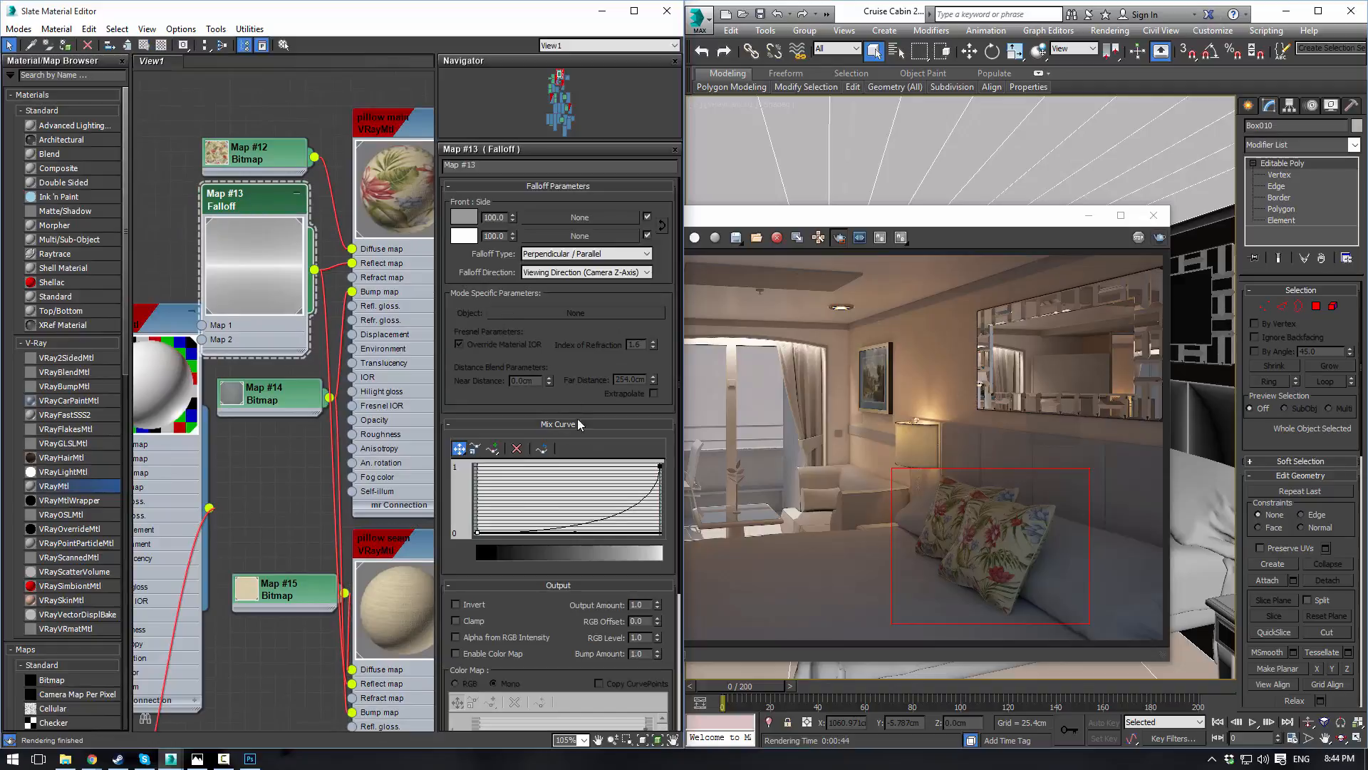
click(467, 217)
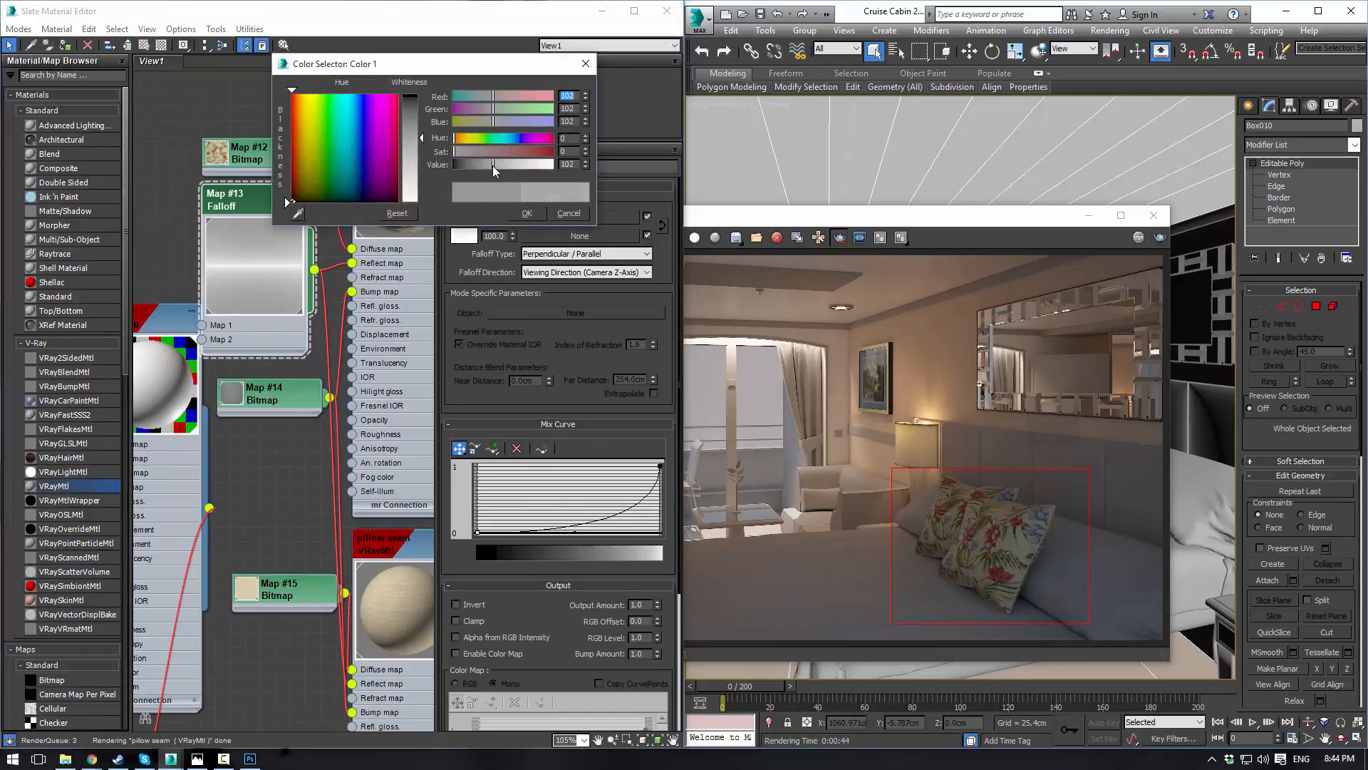
drag(493, 165, 499, 164)
click(512, 212)
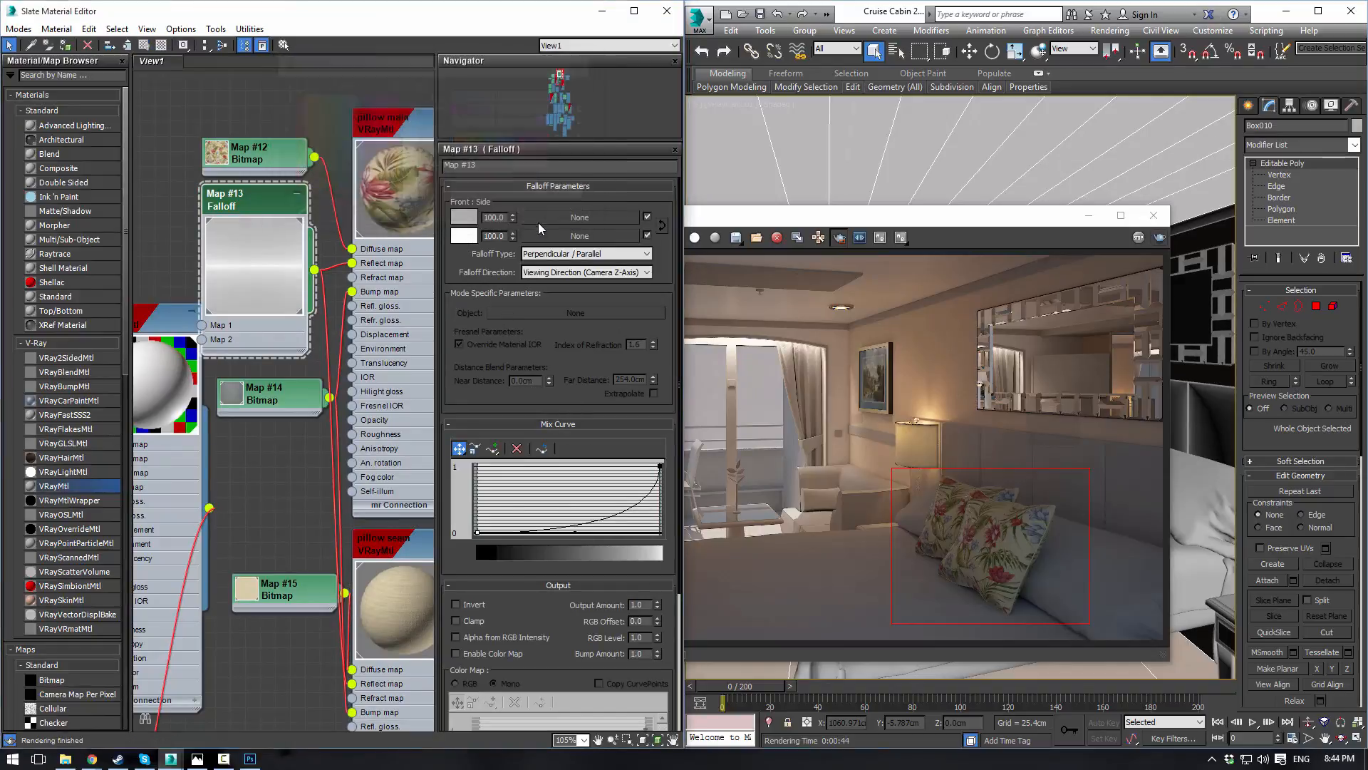
Step: Re-render the pillow region and examine the fabric reflections on the pillows up close
click(1159, 239)
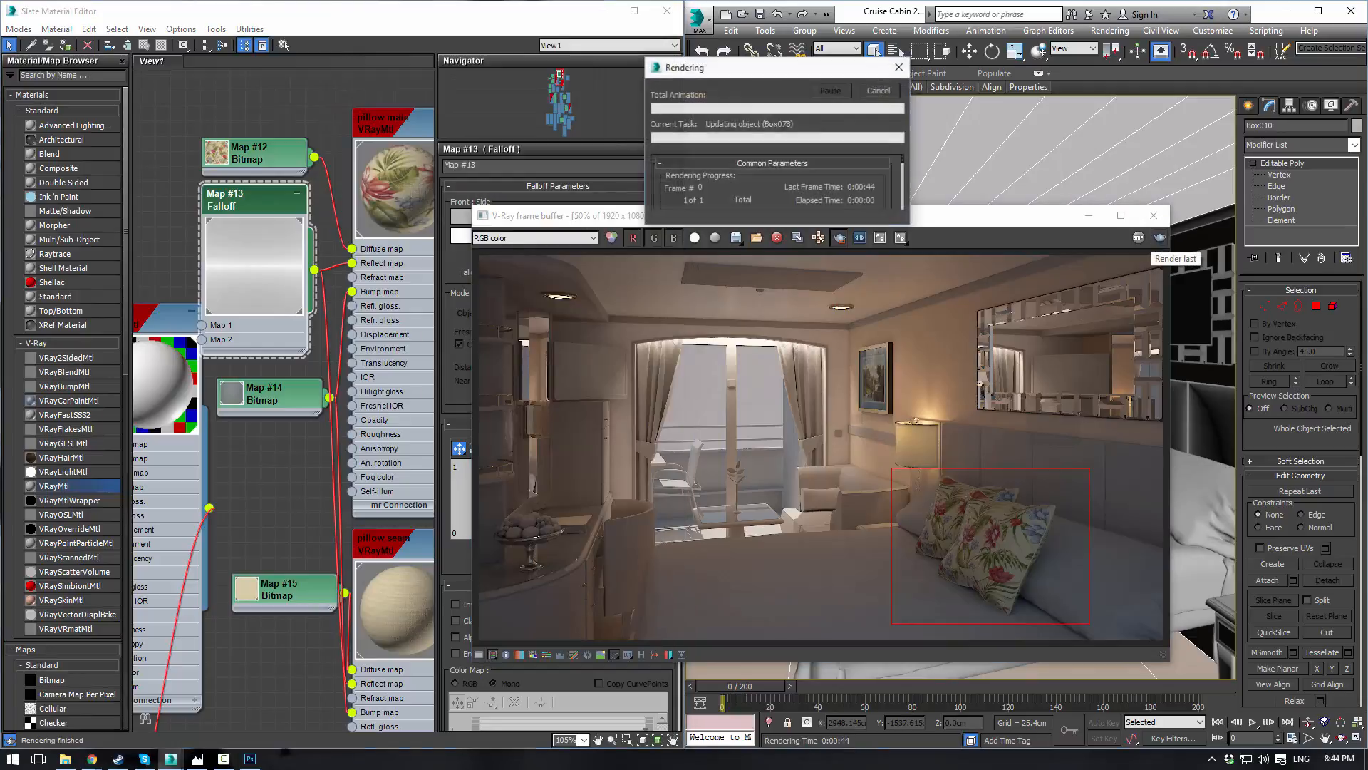
scroll(1024, 503, up, 2)
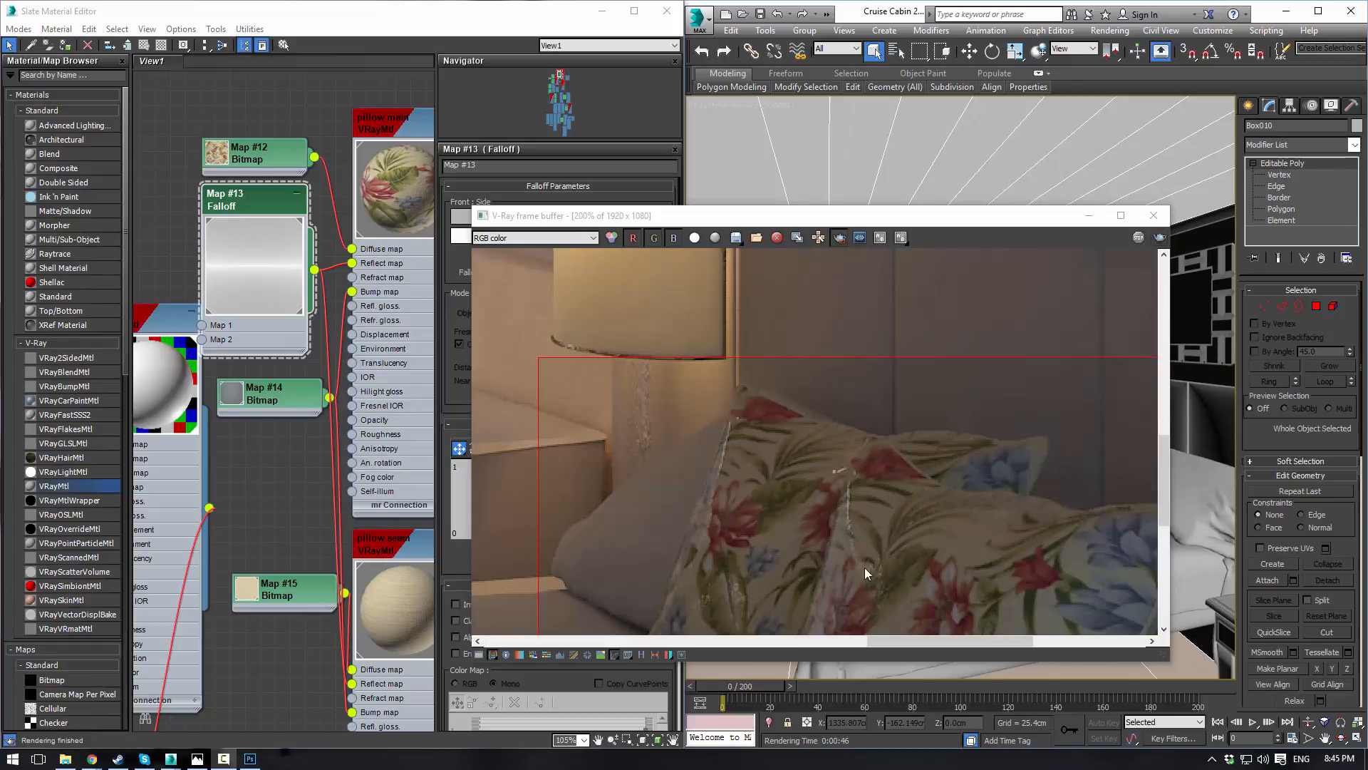
scroll(852, 465, down, 1)
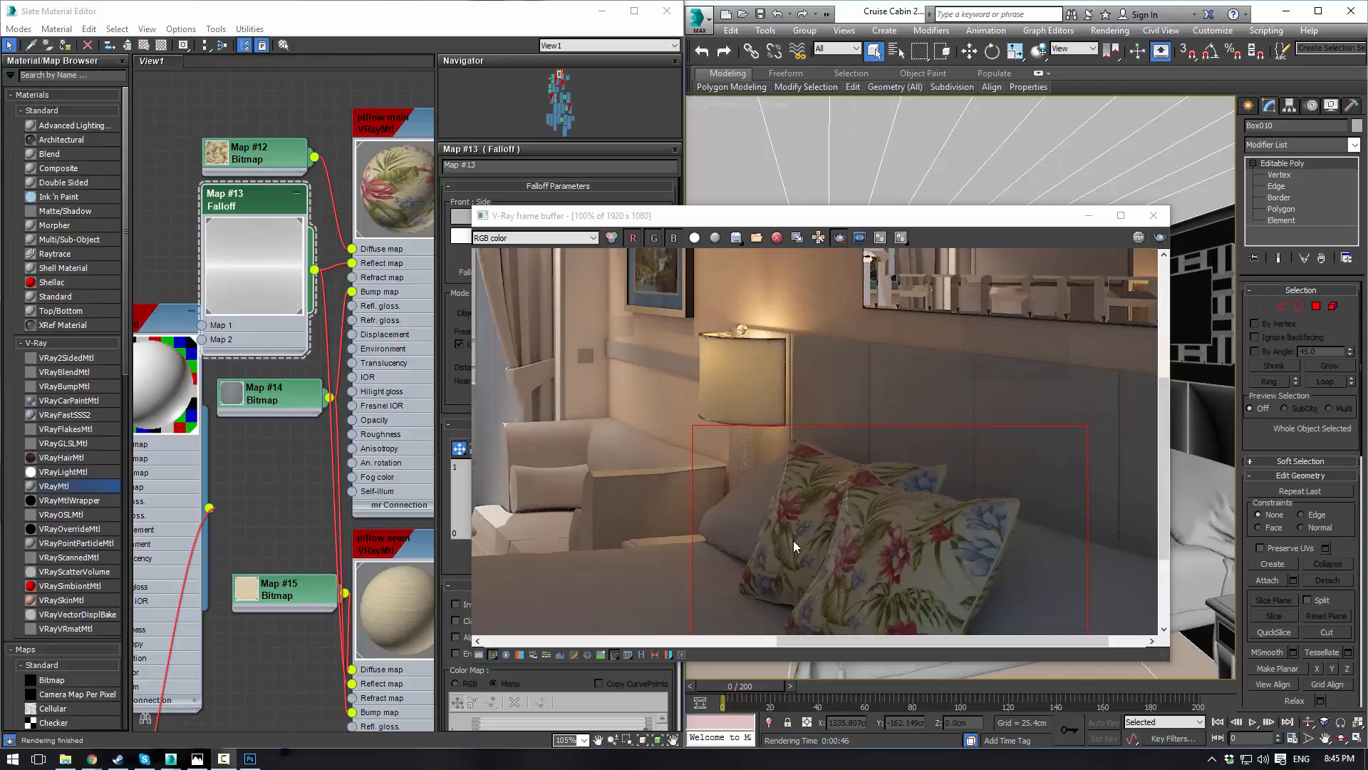
Step: Step the pillow main material's reflection glossiness down from 0.8 to 0.4, and lower the pillow seam material's reflection glossiness as well
double_click(415, 168)
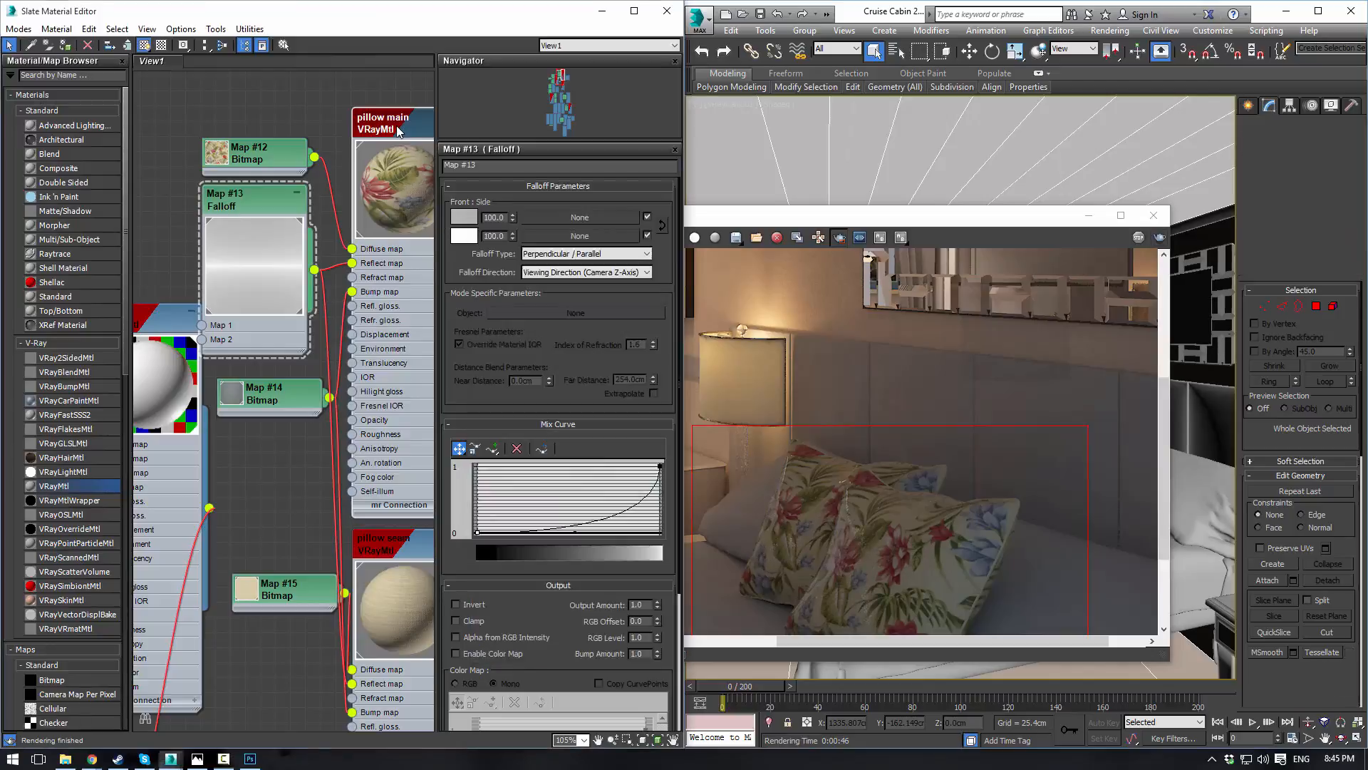
drag(522, 256, 408, 232)
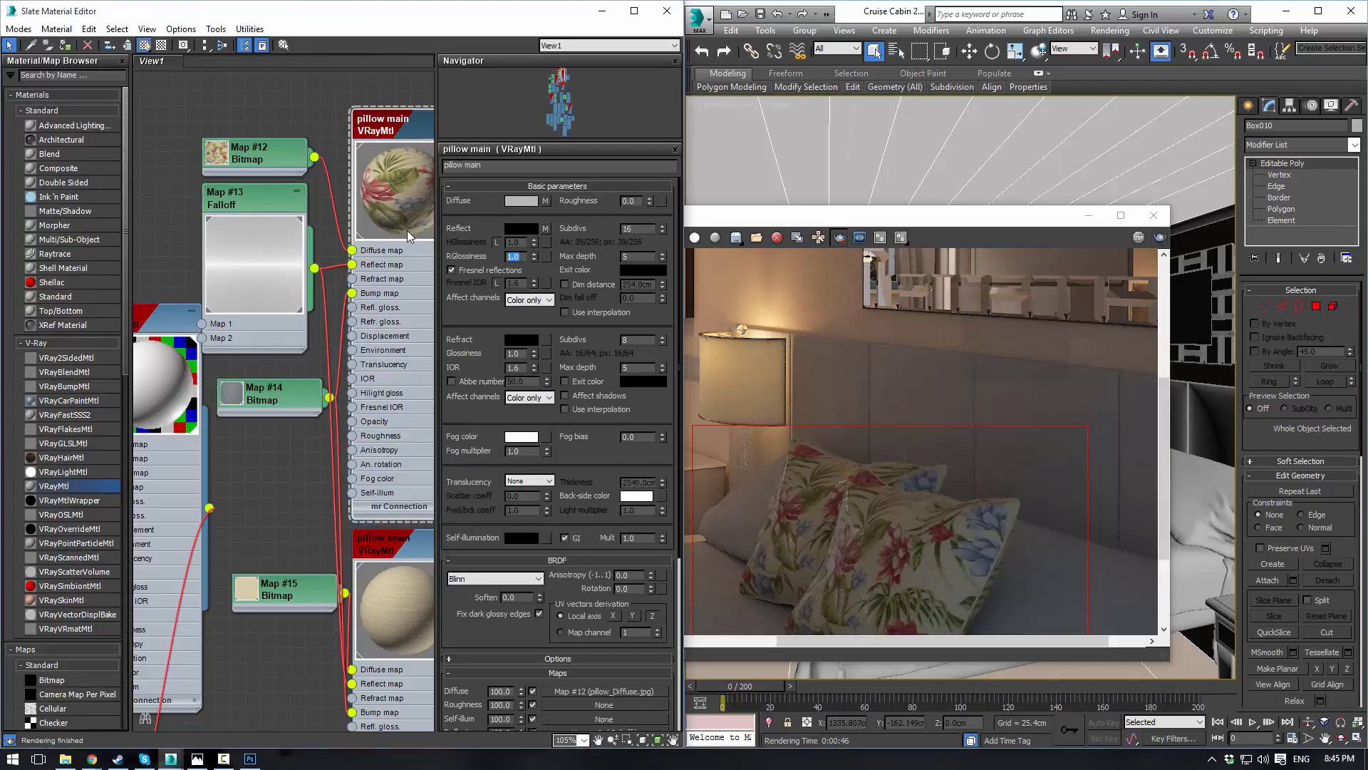
text(0.8)
key(Return)
text(0.7)
key(Return)
text(0.6)
key(Return)
text(0.5)
key(Return)
text(.4)
key(Return)
double_click(373, 536)
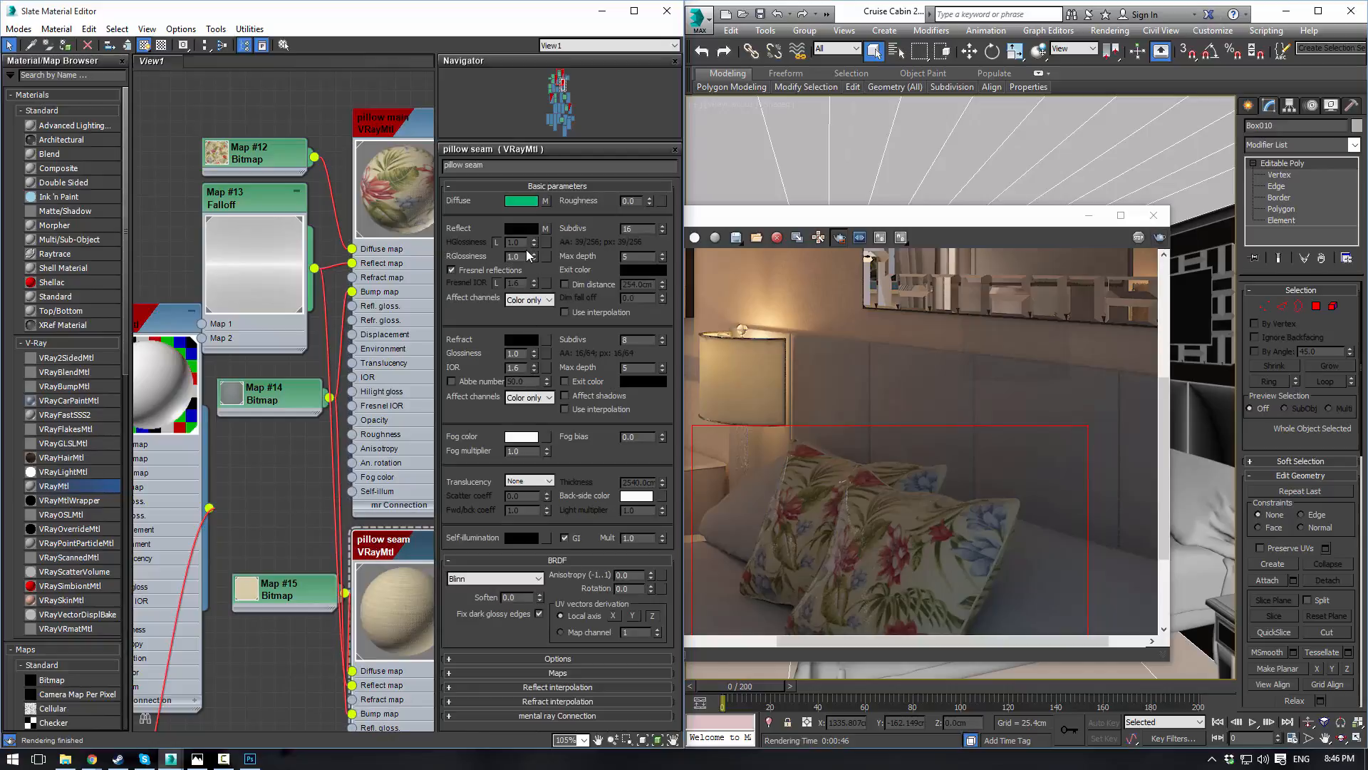
double_click(526, 256)
Step: Bring both pillows fully into the frame buffer view and re-render the region to check the lowered glossiness
click(999, 218)
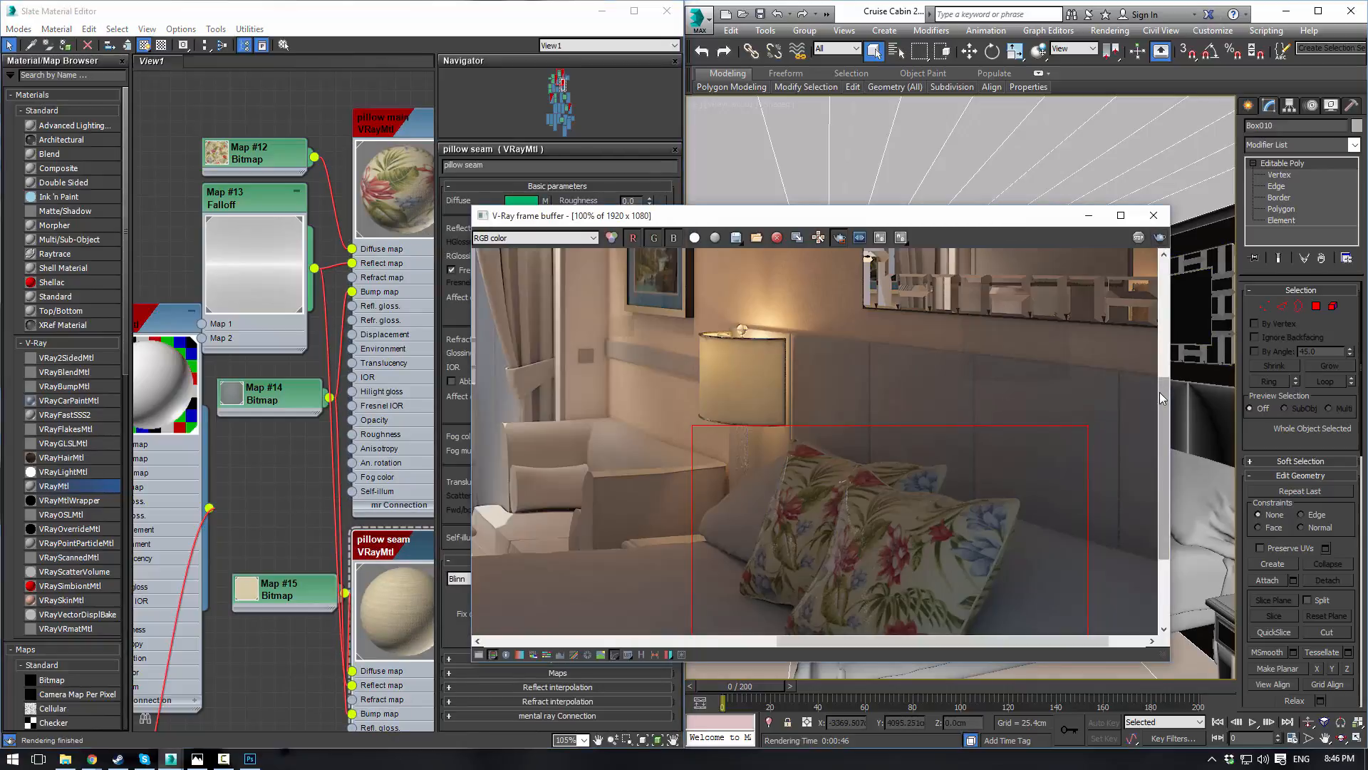
drag(1160, 391, 1148, 445)
click(1160, 238)
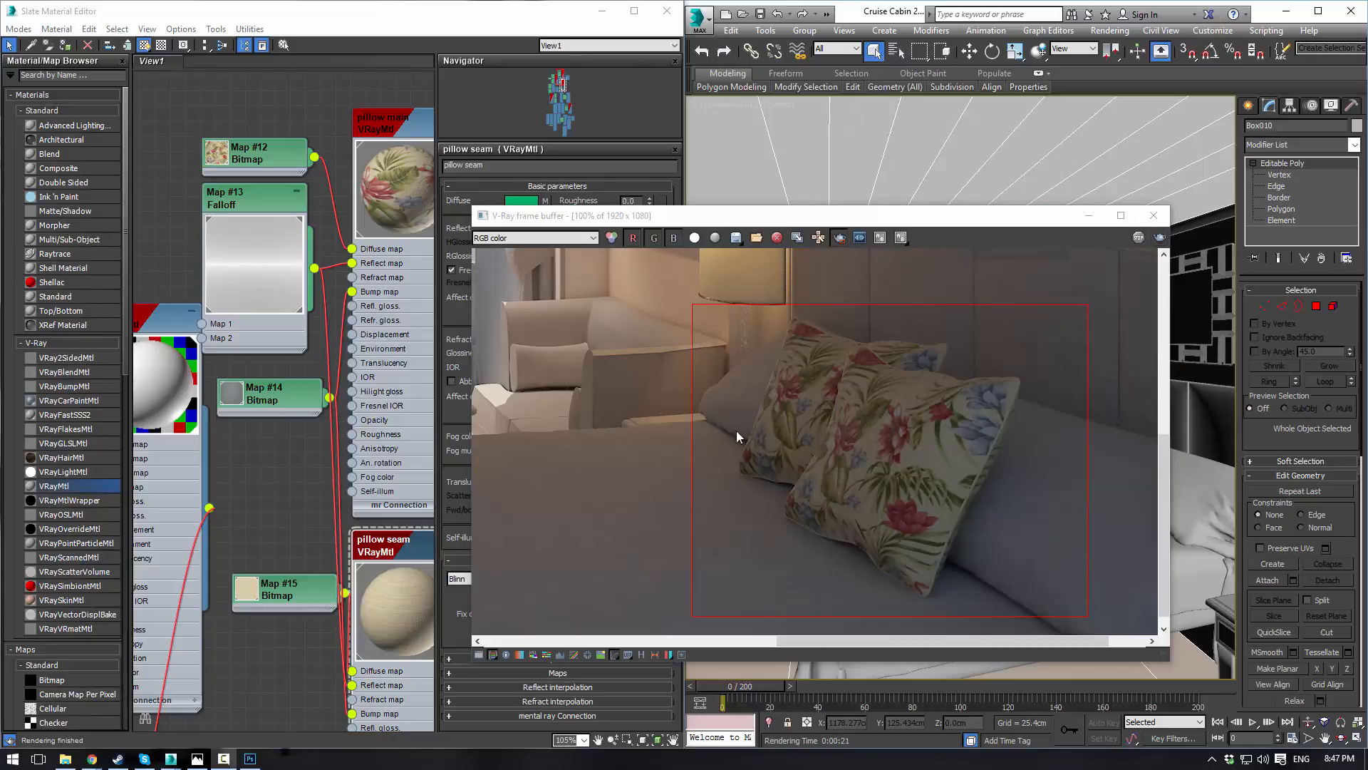
Step: Set the reflection glossiness to 0.5 for the pillow seam material and, after trying 0.5, to 0.6 for pillow main
click(417, 117)
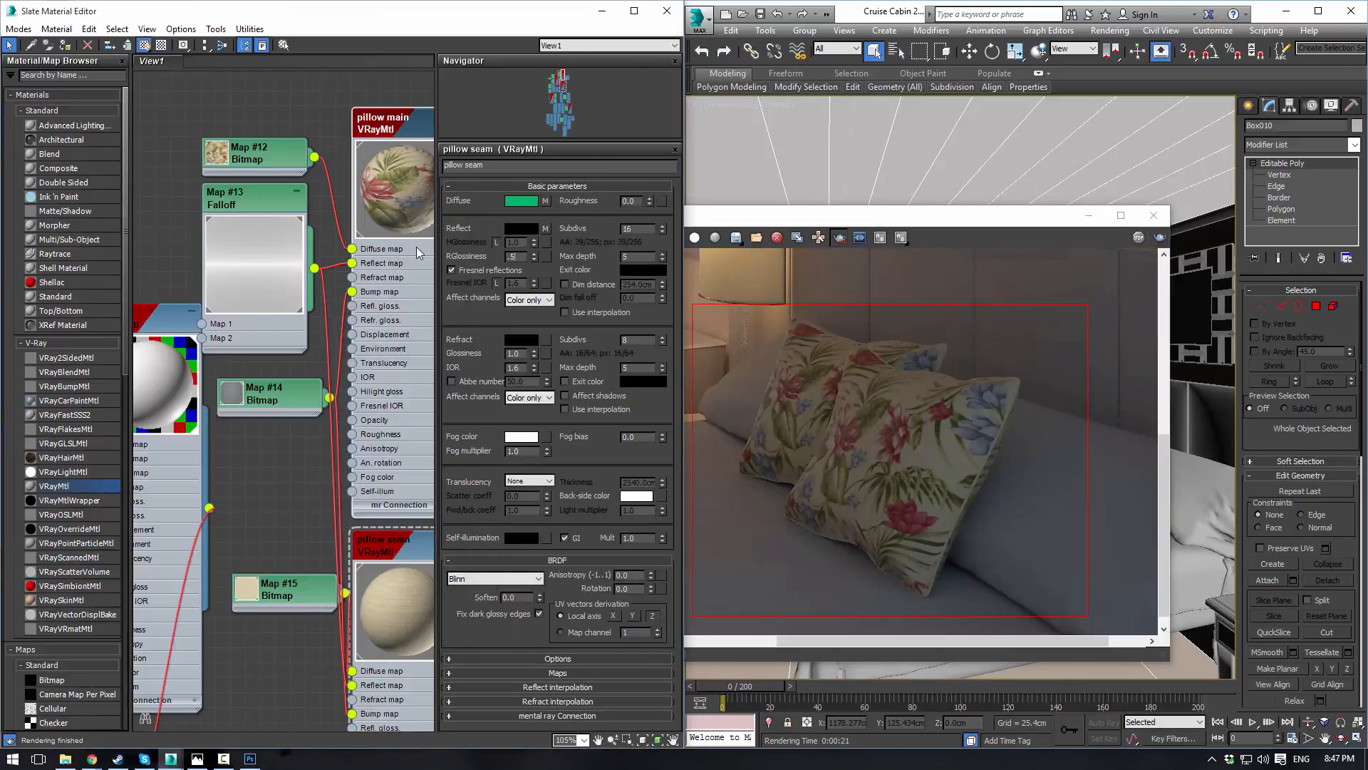
key(Return)
double_click(381, 128)
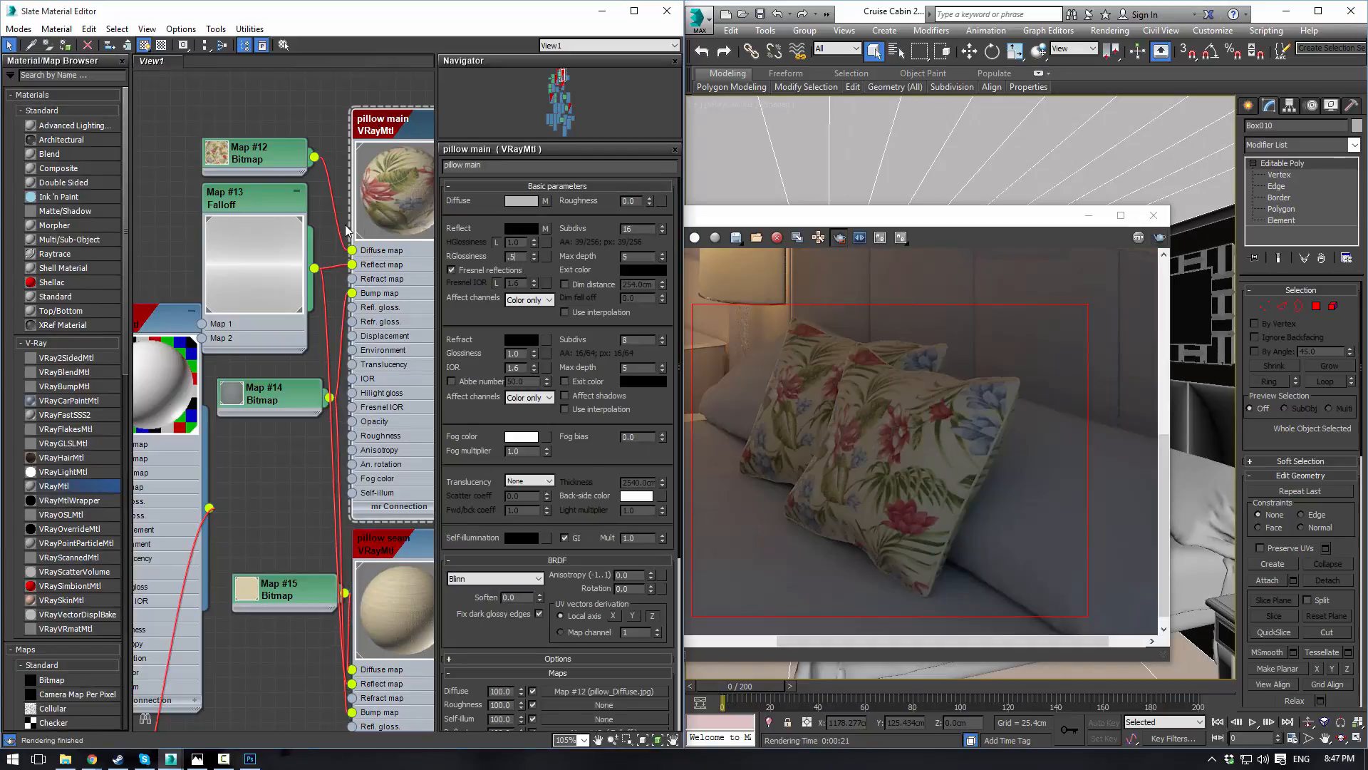
key(Return)
text(.6)
key(Return)
Step: Open the pillow seam material's reflection settings, then redraw a smaller render region over the rear pillow and re-render it
click(396, 536)
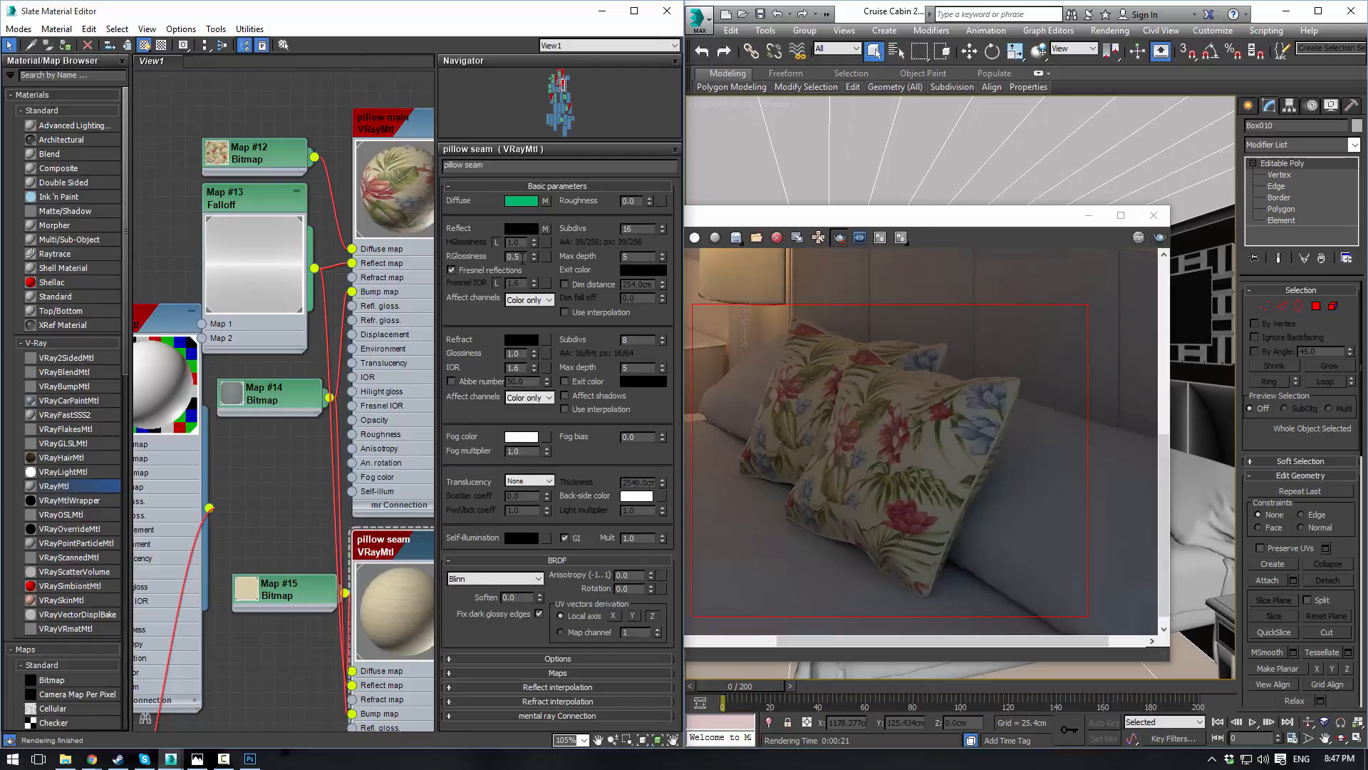
double_click(522, 258)
click(773, 215)
click(845, 238)
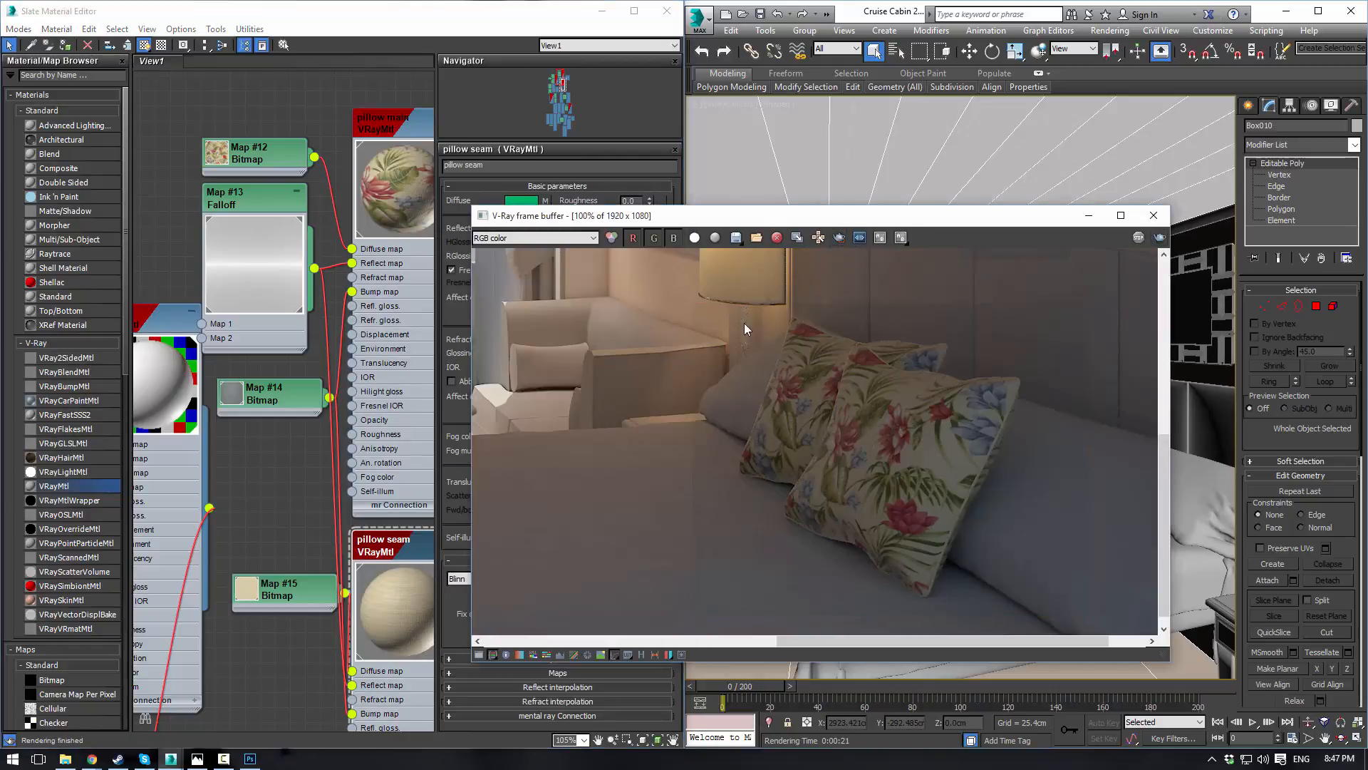
click(841, 238)
drag(738, 320, 894, 476)
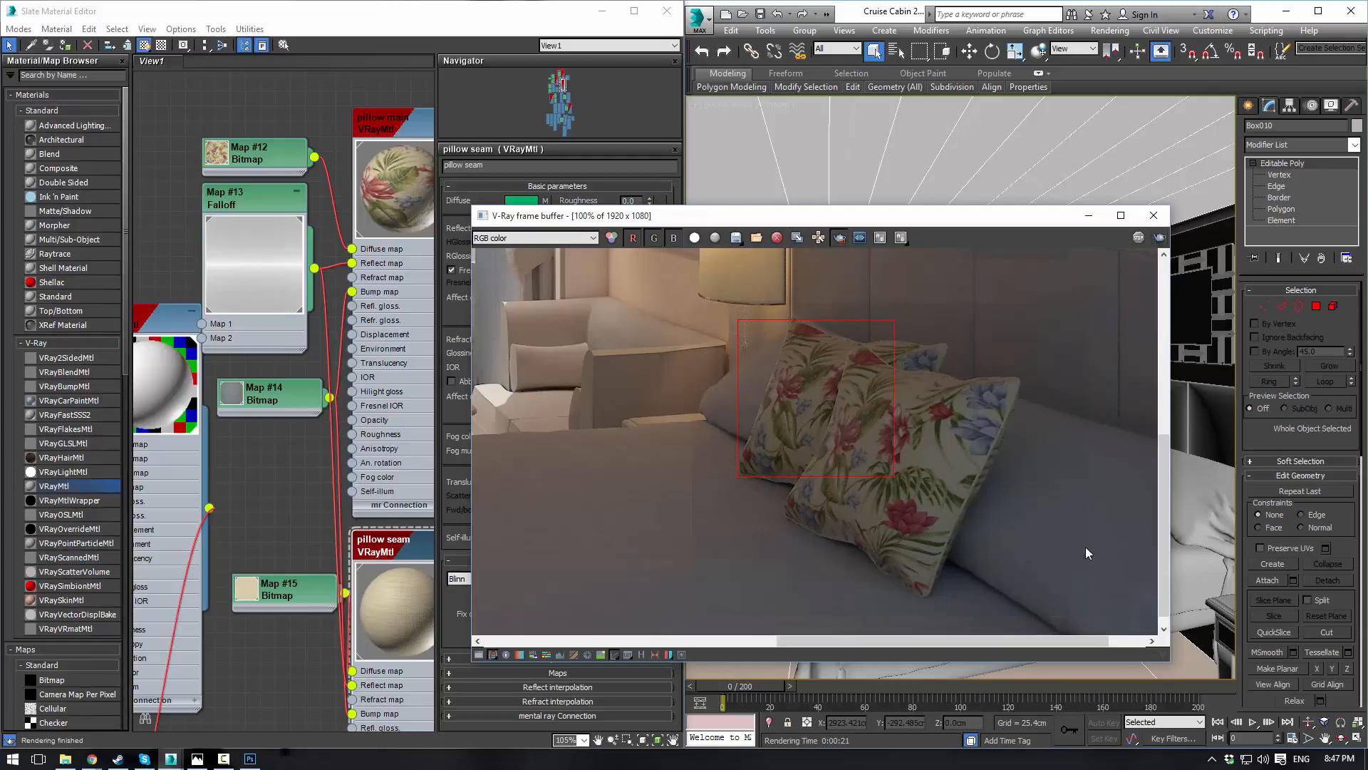
click(1160, 239)
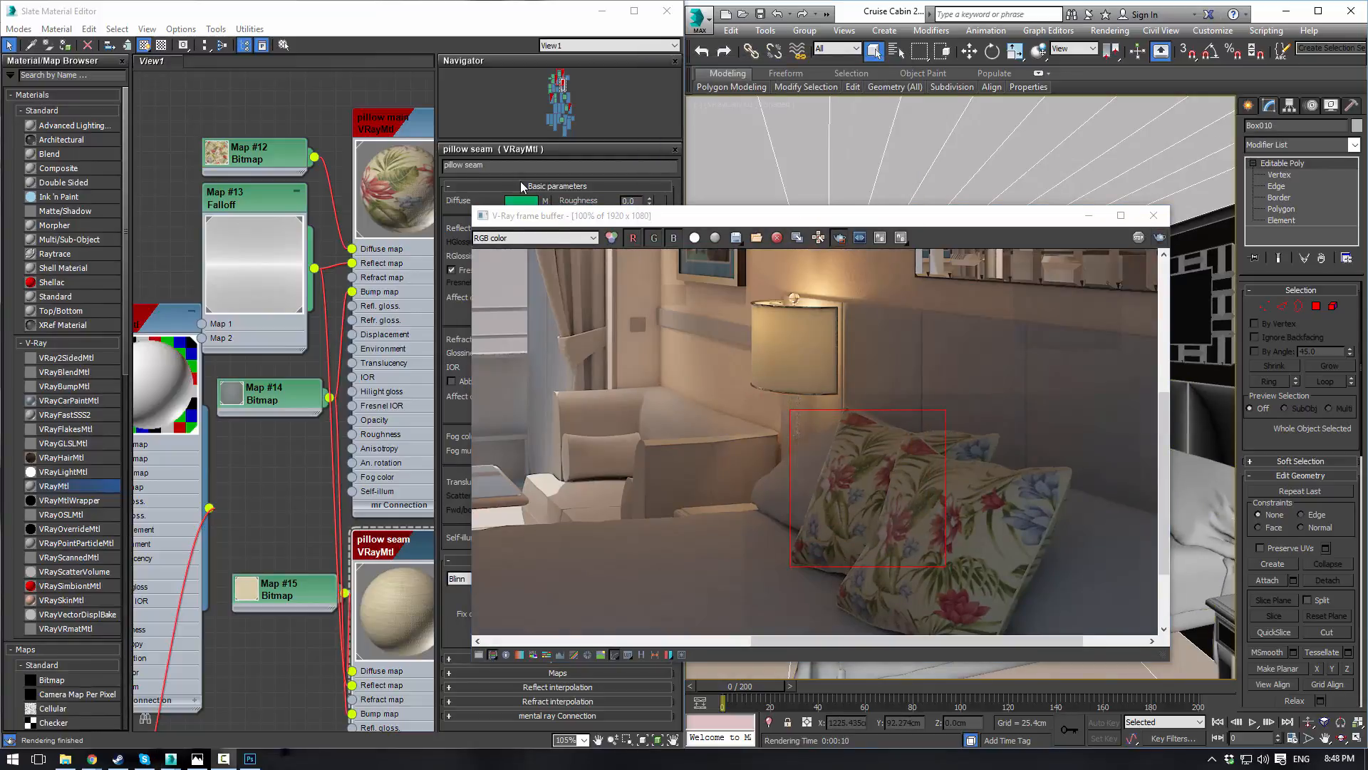
Step: Set the pillow main material's reflection glossiness to 0.7 after trying 0.8
click(411, 131)
double_click(391, 139)
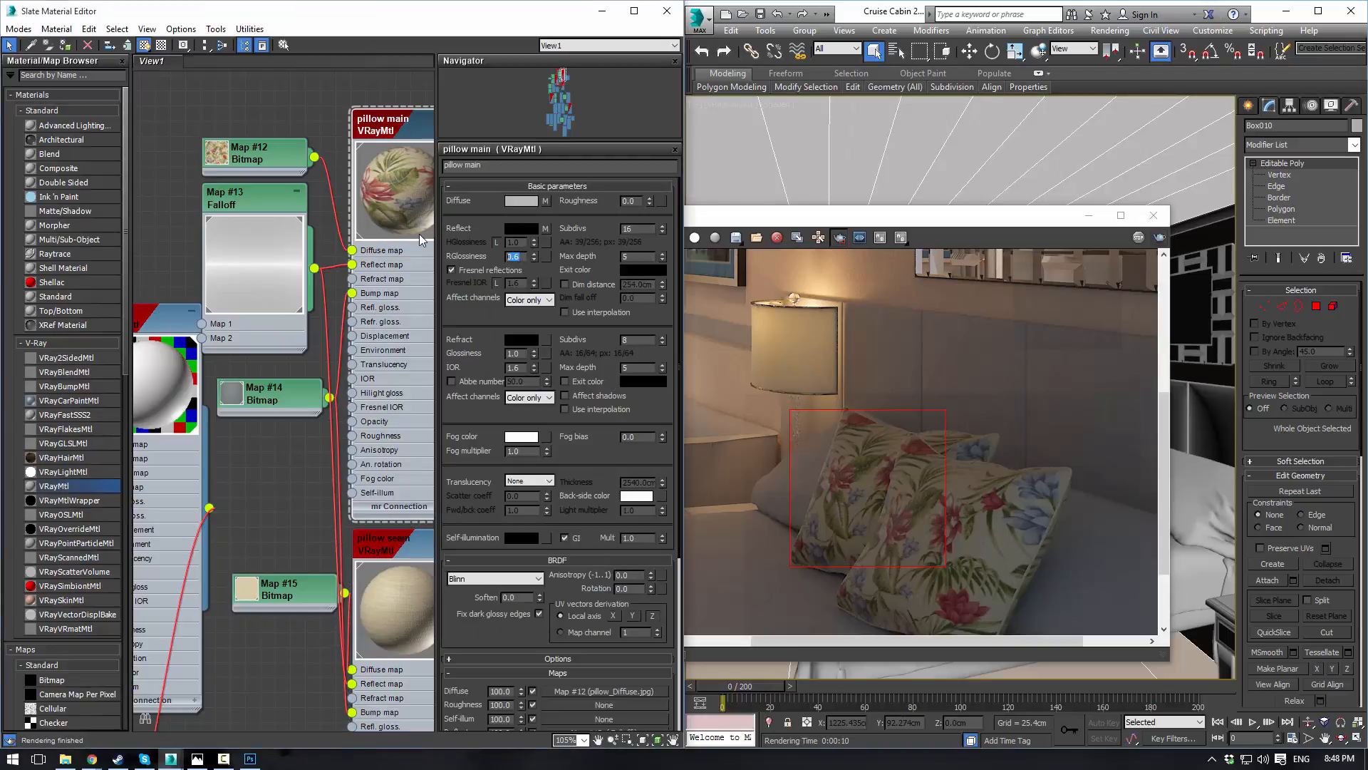
text(0.8)
key(Return)
text(.7)
key(Return)
Step: Re-render the pillow region and examine the pillows within the whole cabin image
click(1159, 238)
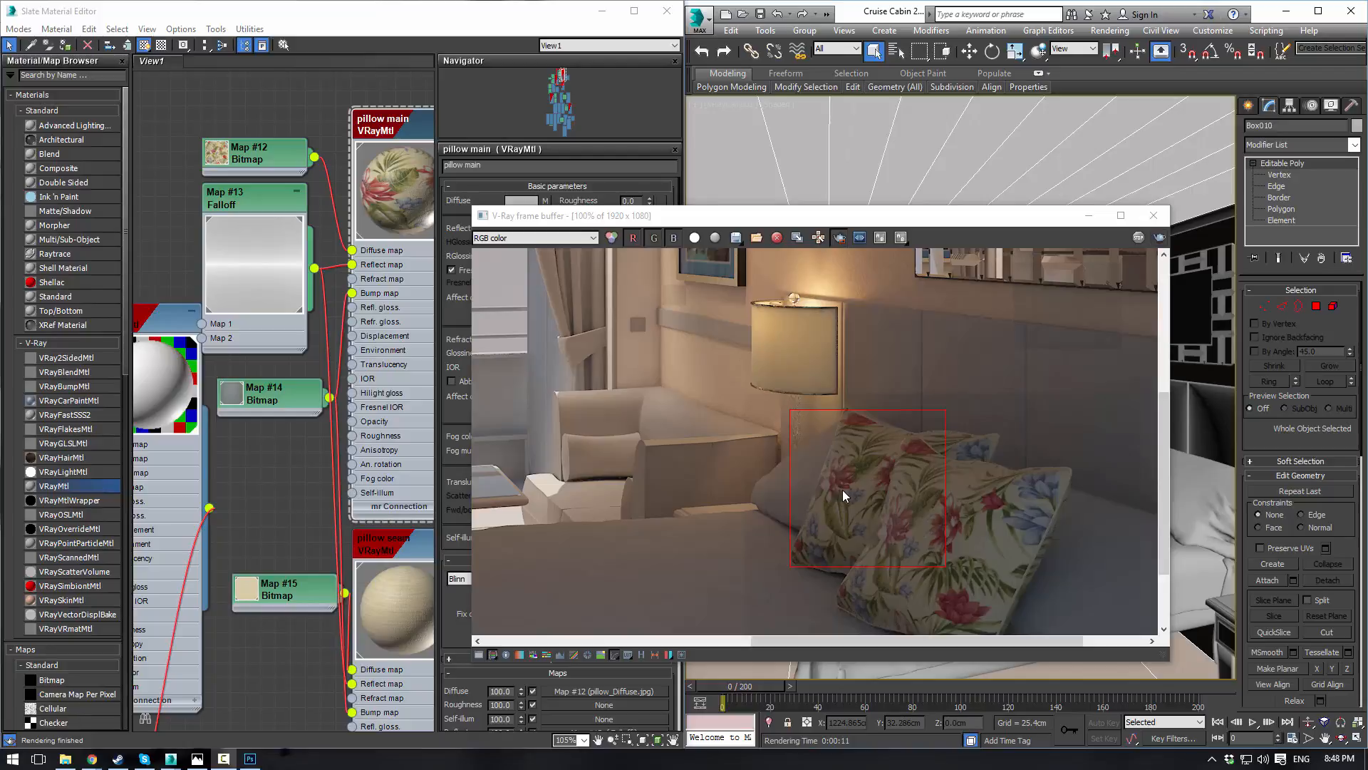
scroll(846, 494, down, 3)
scroll(834, 514, up, 1)
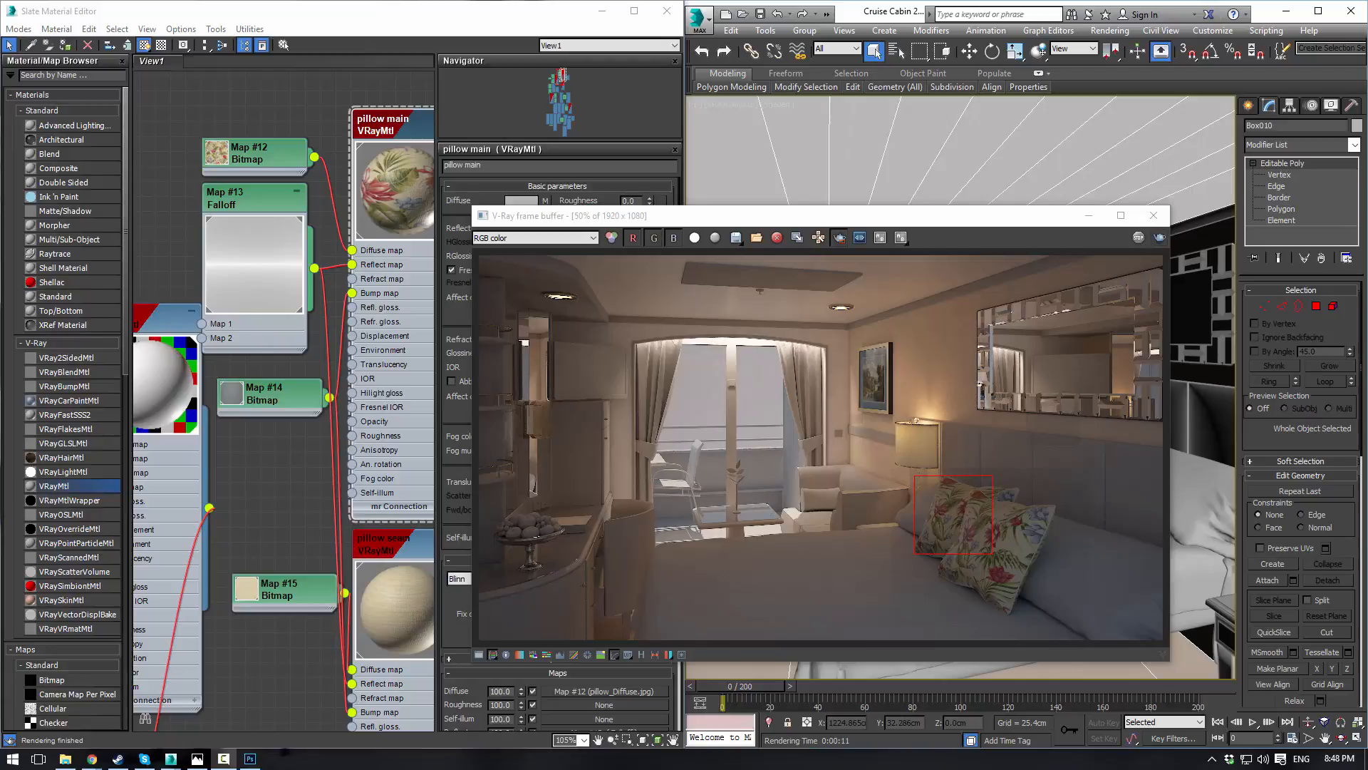
drag(0, 170, 0, 186)
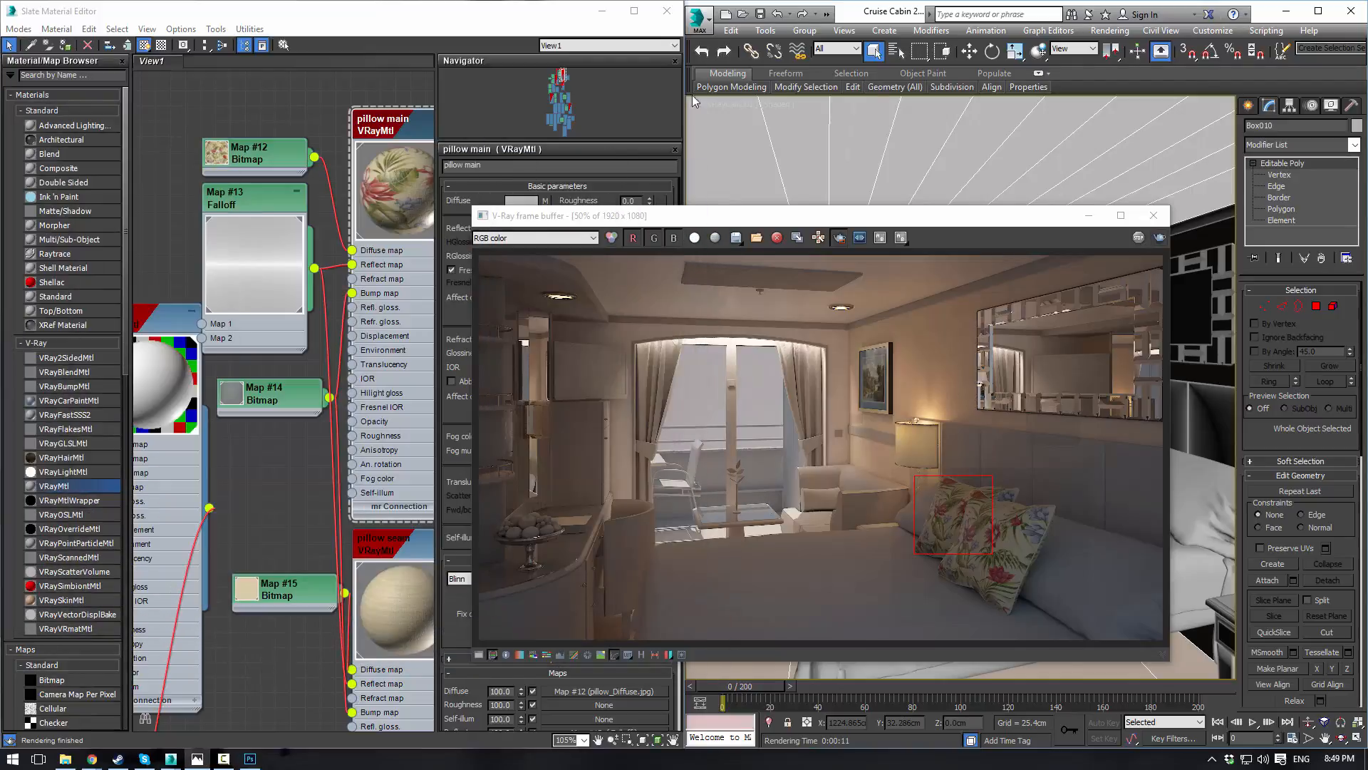
Step: Switch to the web browser and search Google Images for "pinstripe fabric"
drag(0, 127, 362, 0)
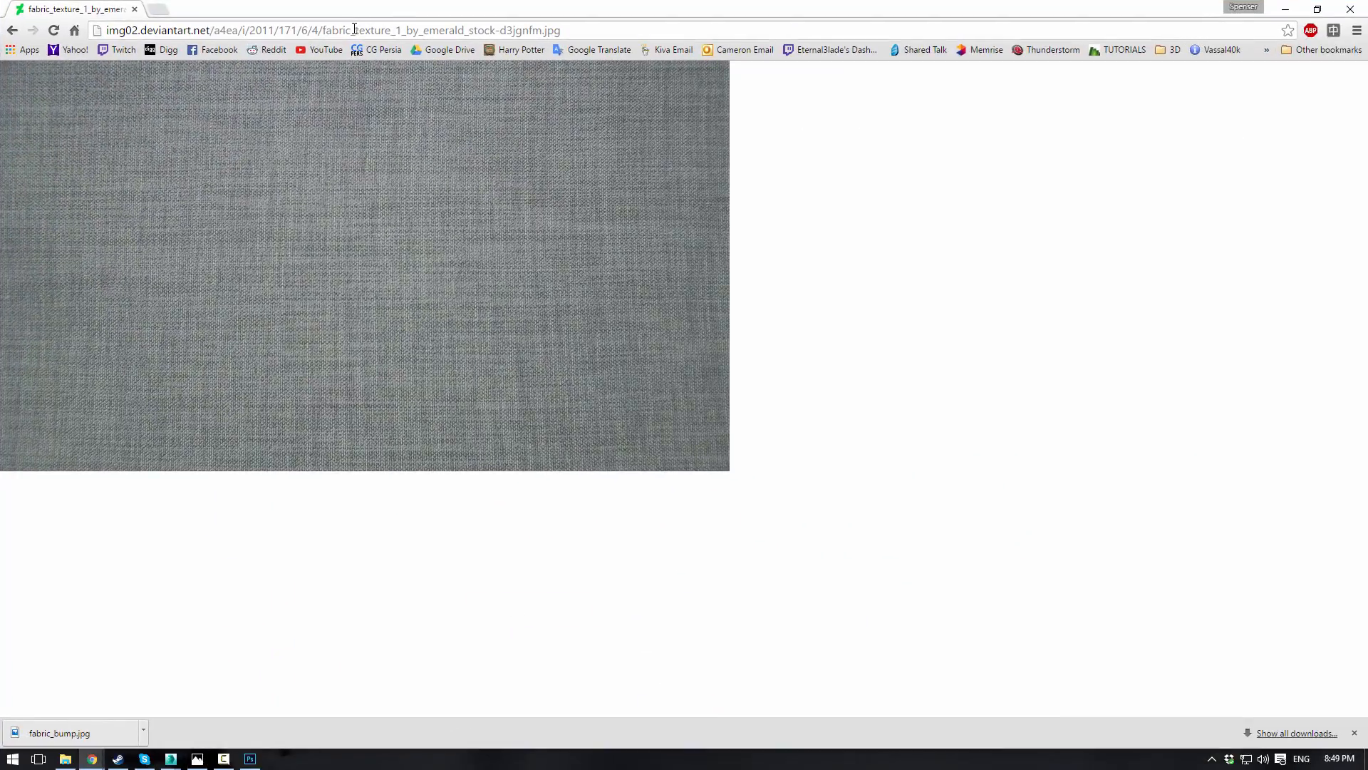
click(354, 30)
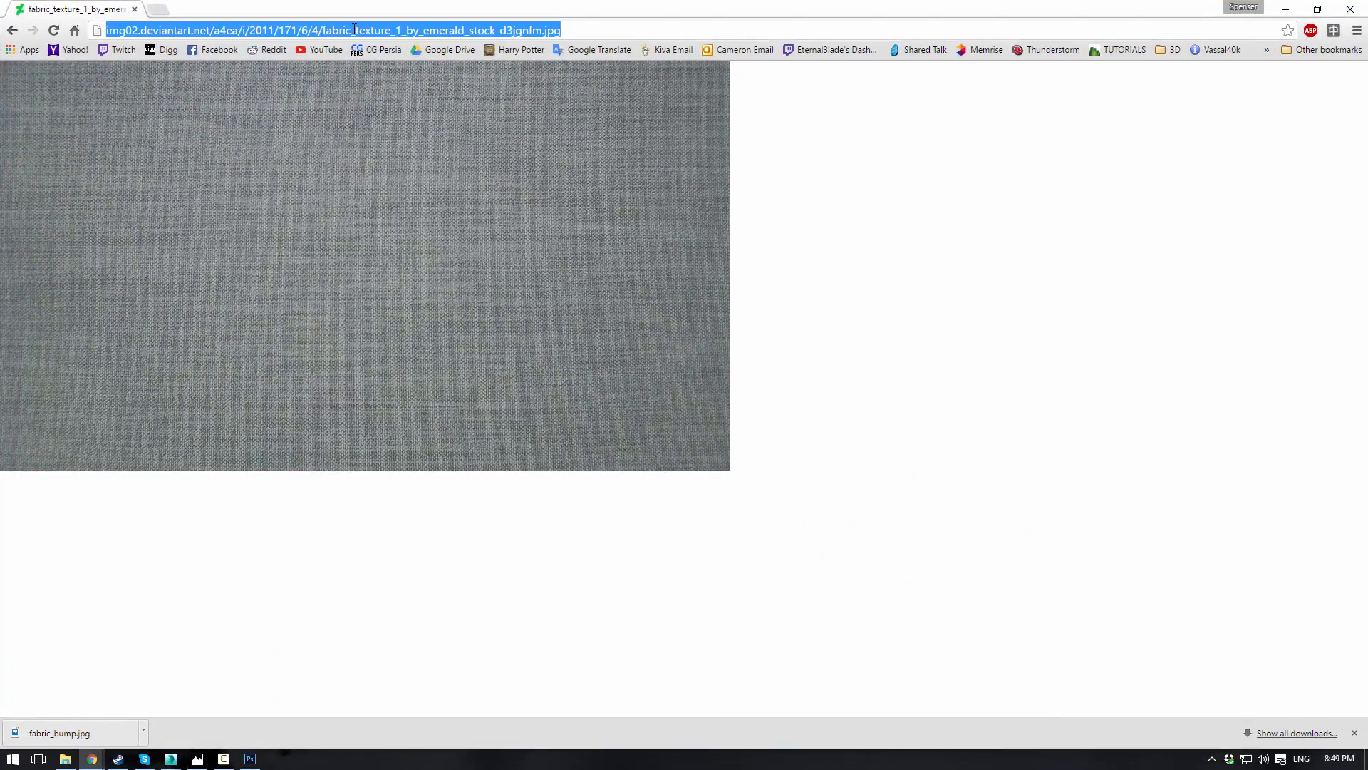
text(pinstrip fab)
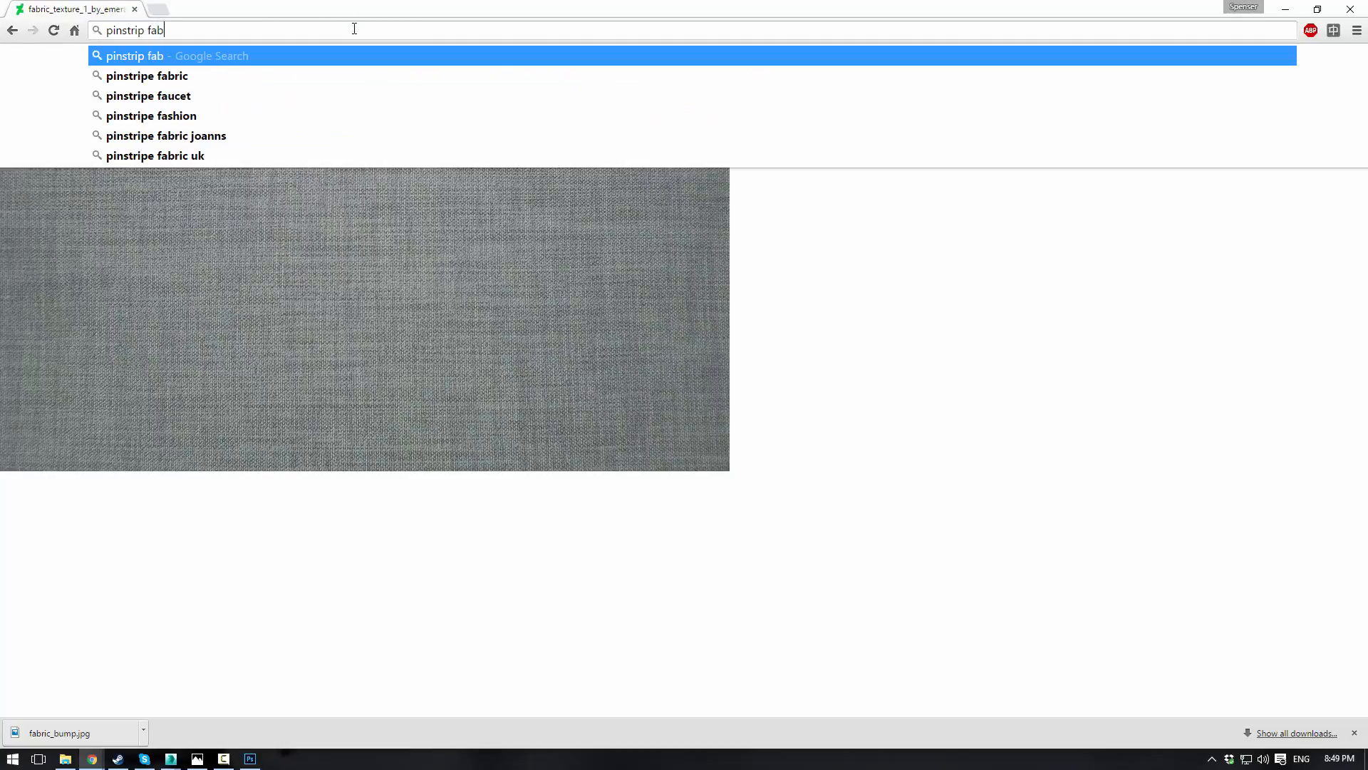
text(ric)
key(Return)
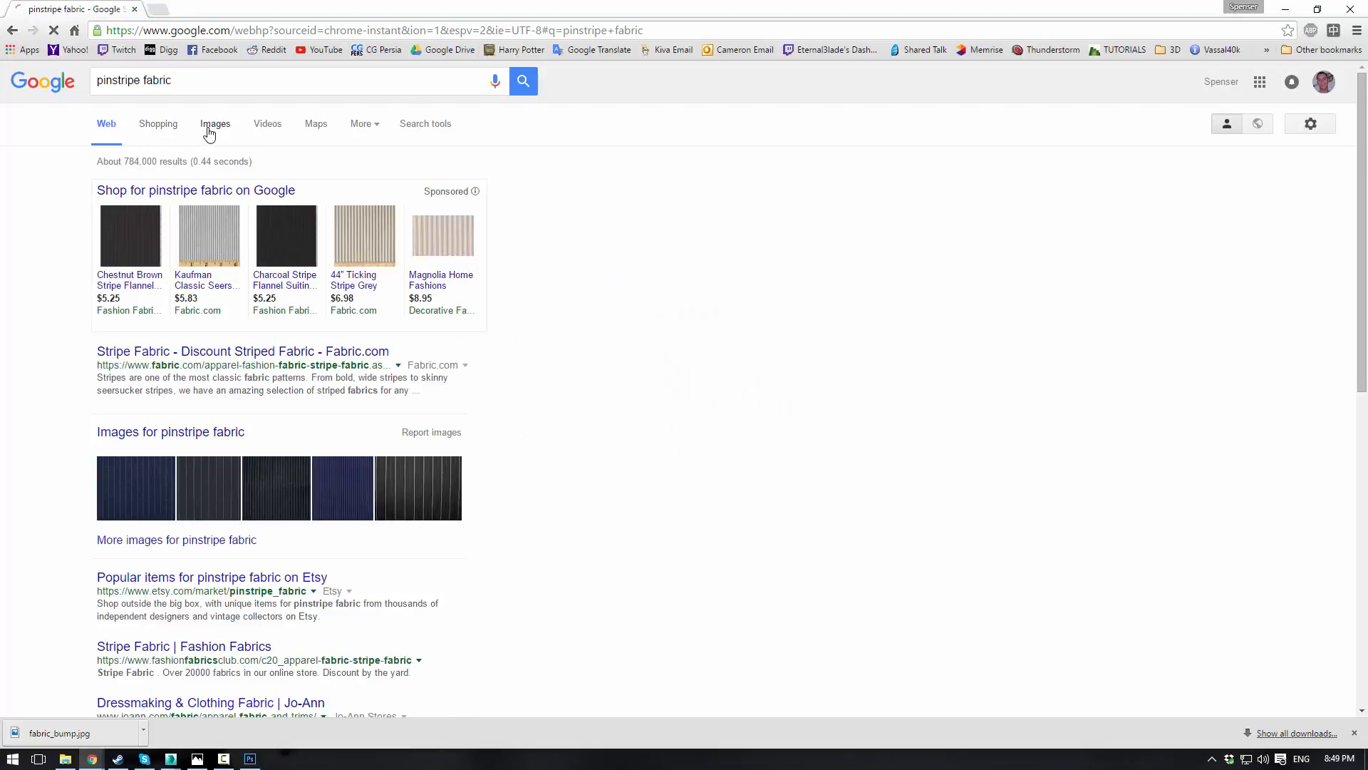
click(209, 134)
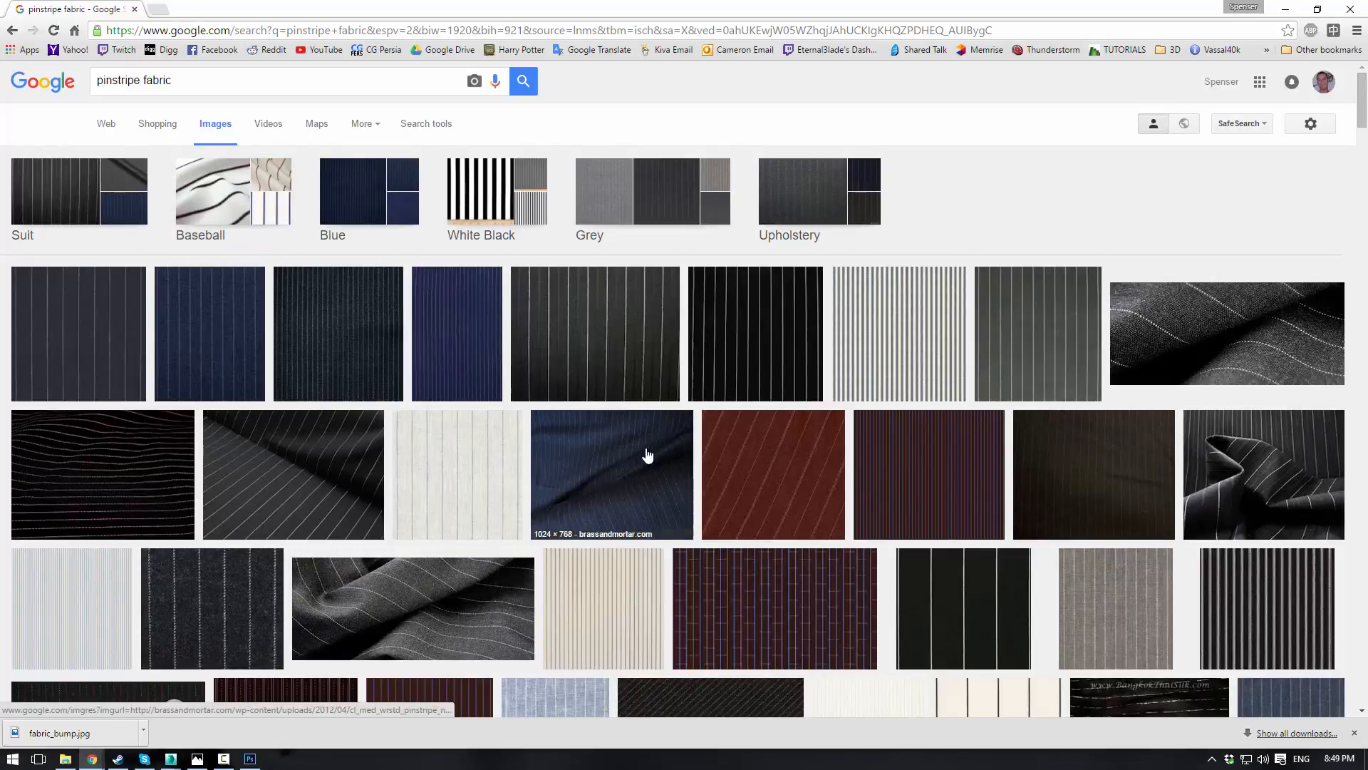
Step: Find a beige, brown and red striped fabric among the image results and open it at full size
scroll(686, 467, down, 7)
scroll(686, 467, down, 4)
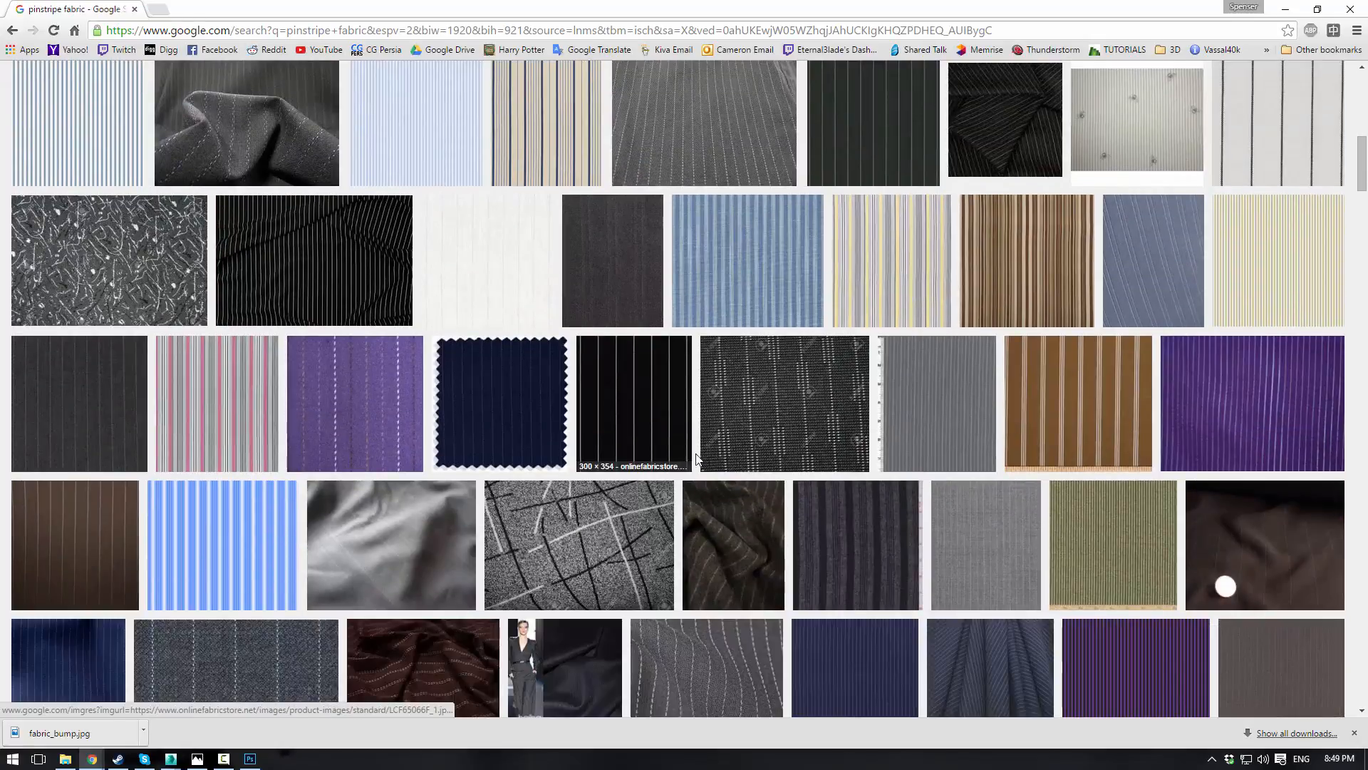
click(1041, 275)
click(996, 373)
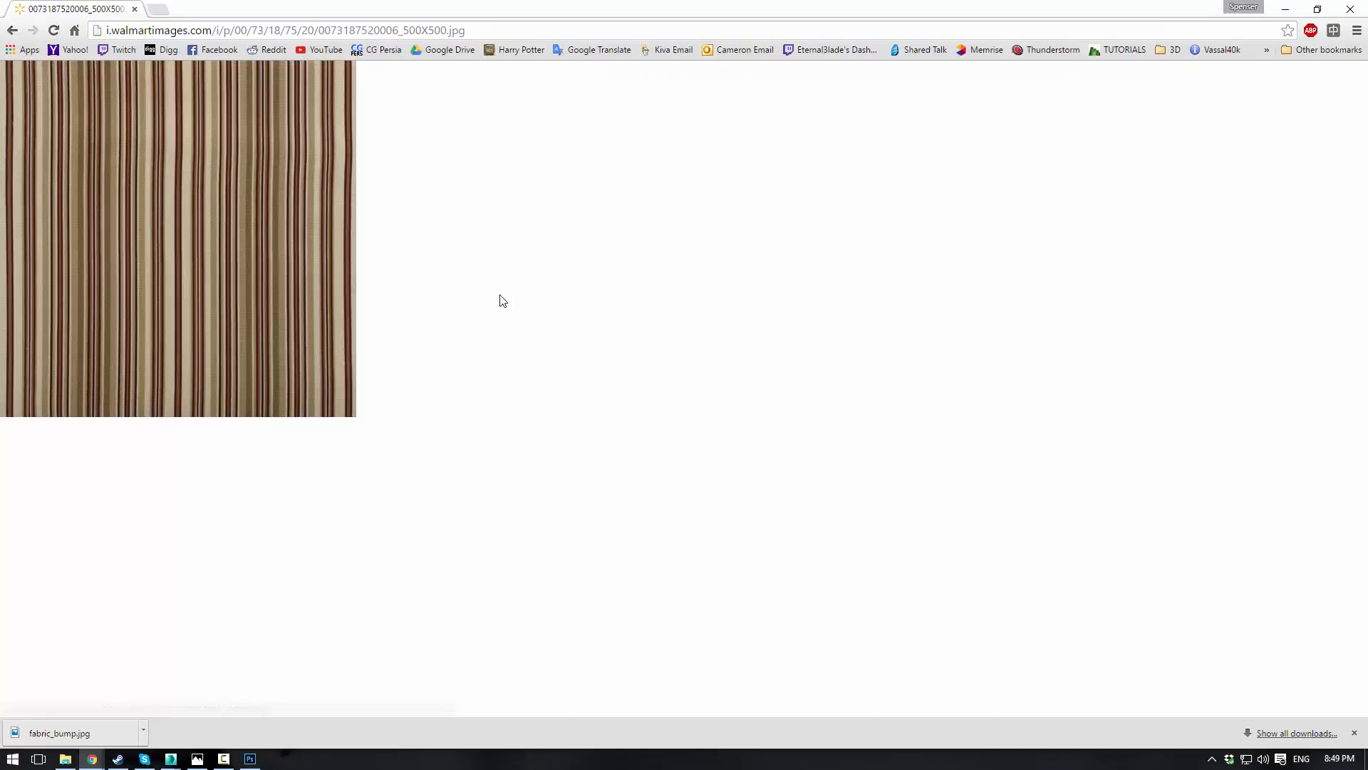
Step: Save the striped fabric image as chairPinStripe_Diffuse in the Cruise Cabin Textures folder
right_click(251, 232)
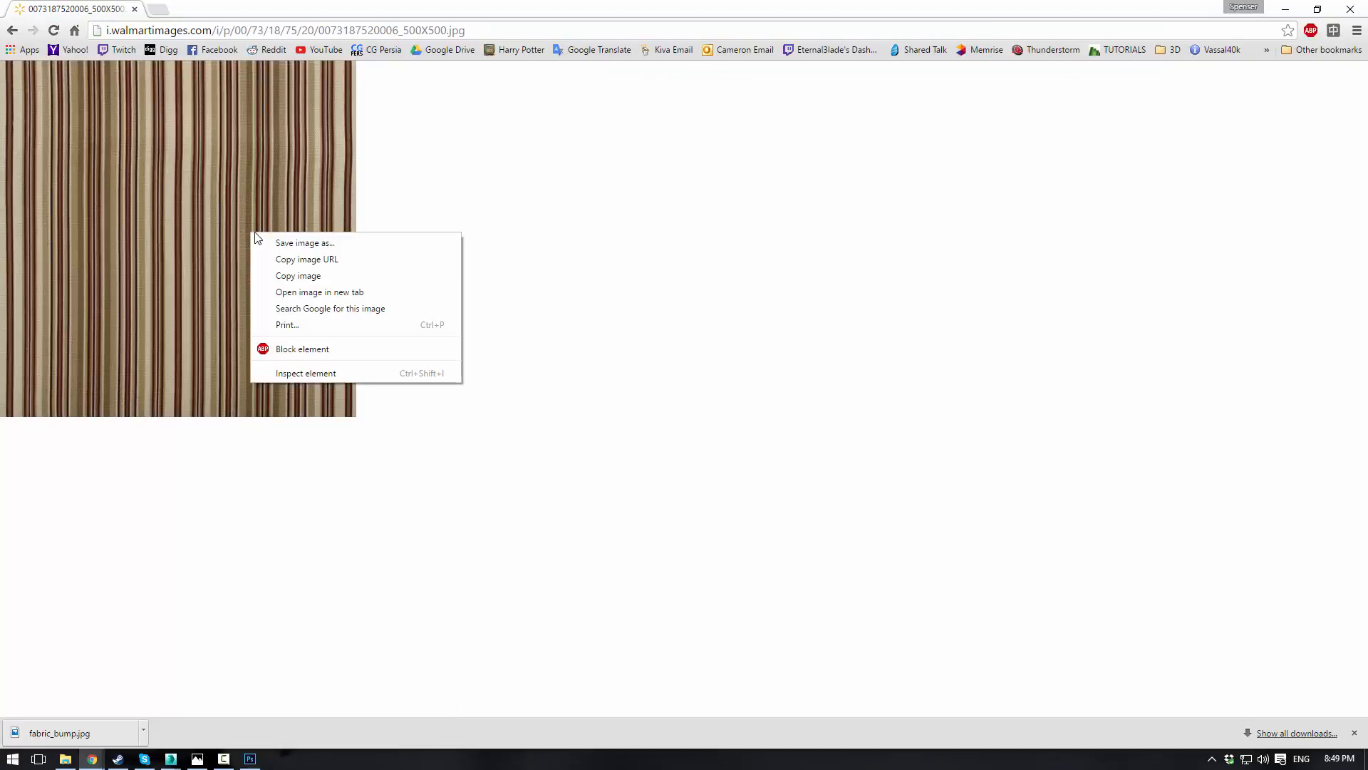
click(306, 243)
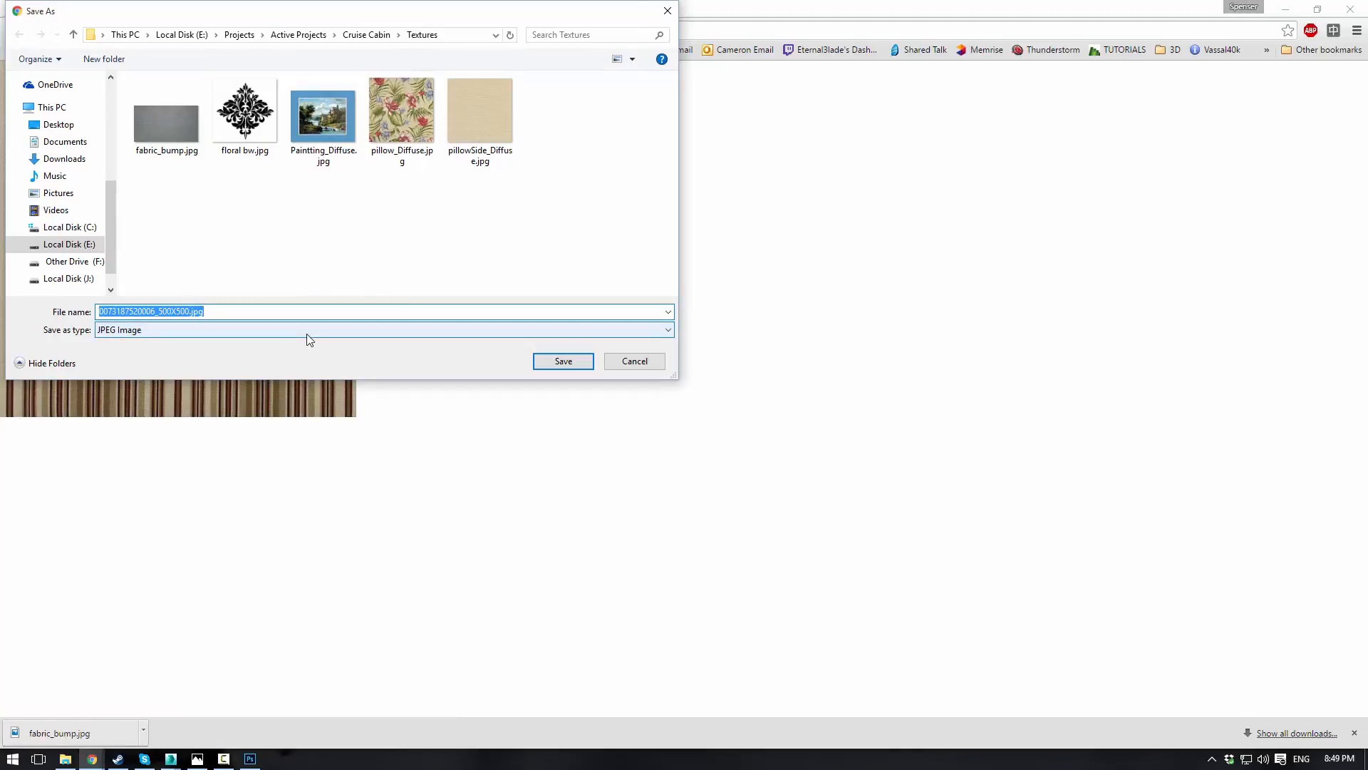
text(chairPinStripe_Diffuse)
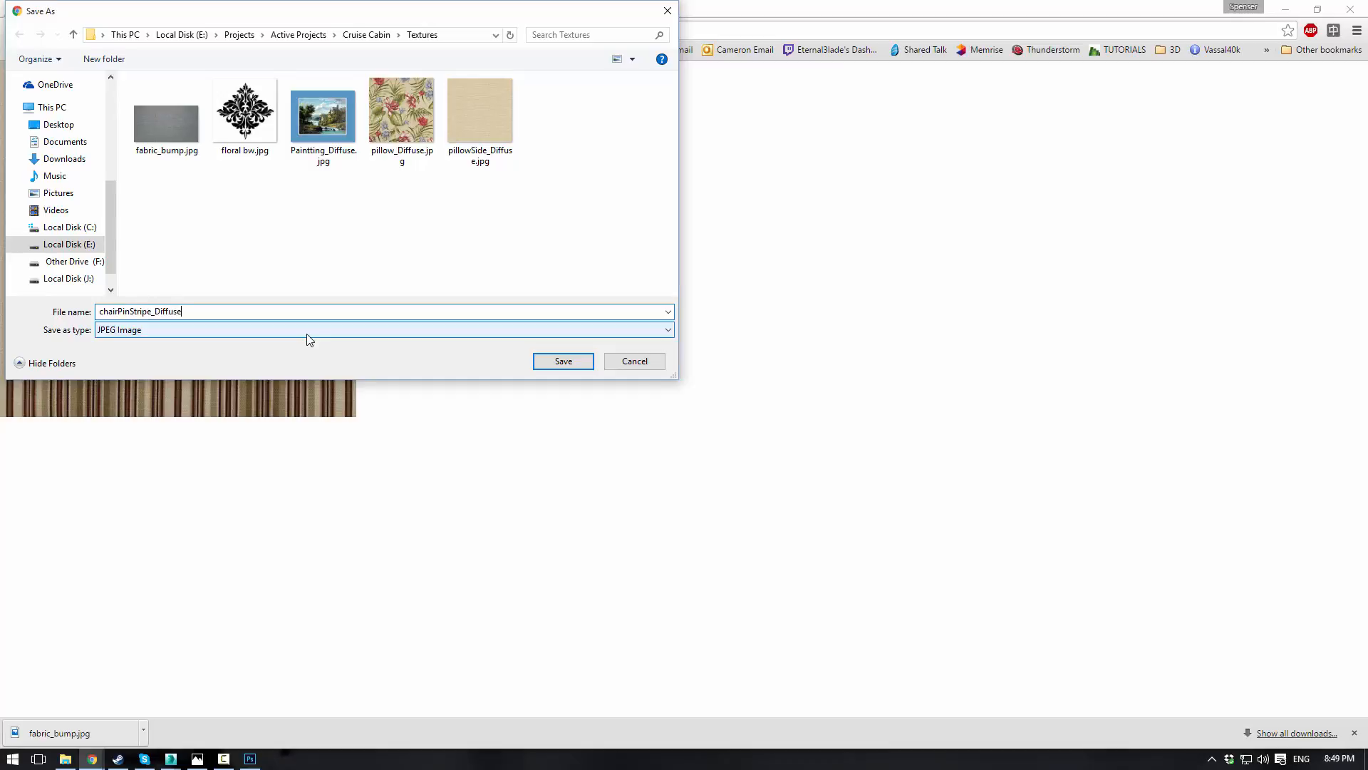
key(Return)
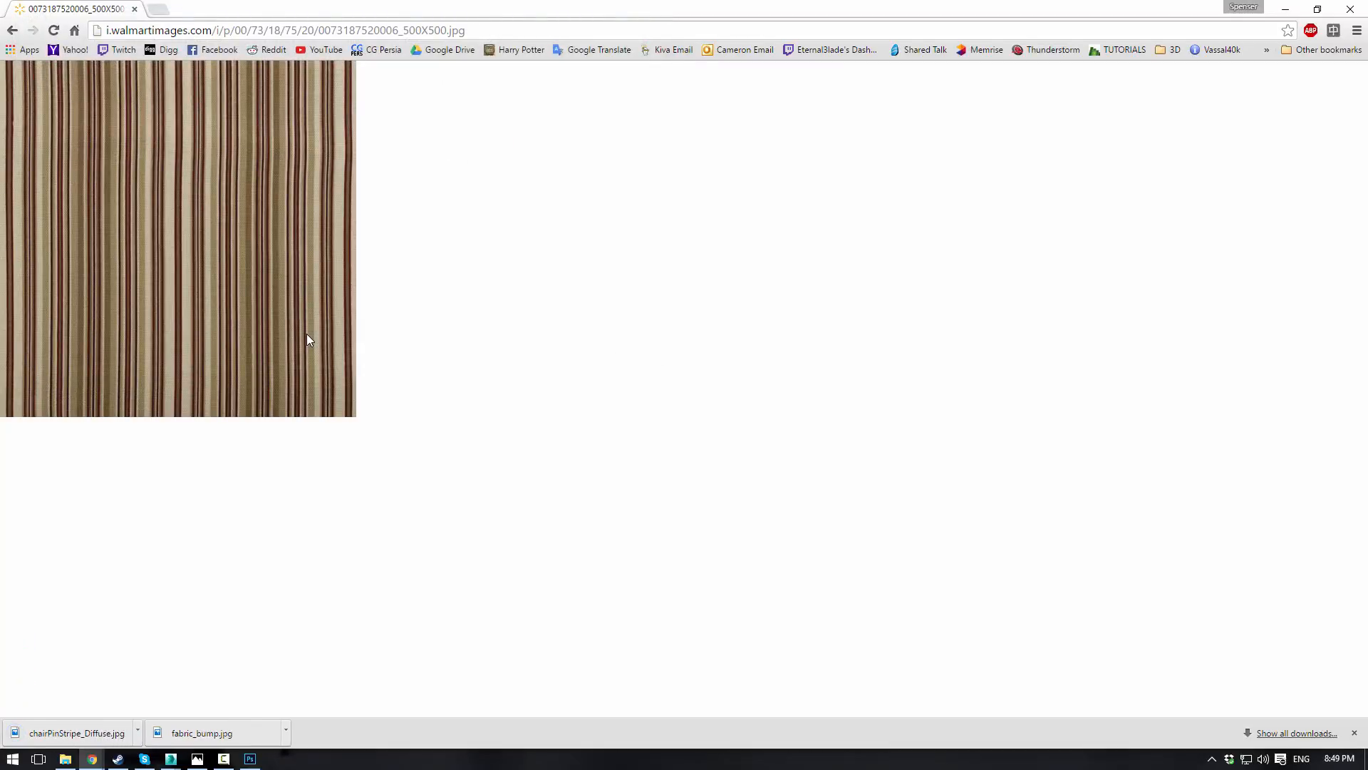
Step: Show the downloaded chairPinStripe_Diffuse.jpg in its folder and switch back to 3ds Max
click(143, 731)
click(190, 685)
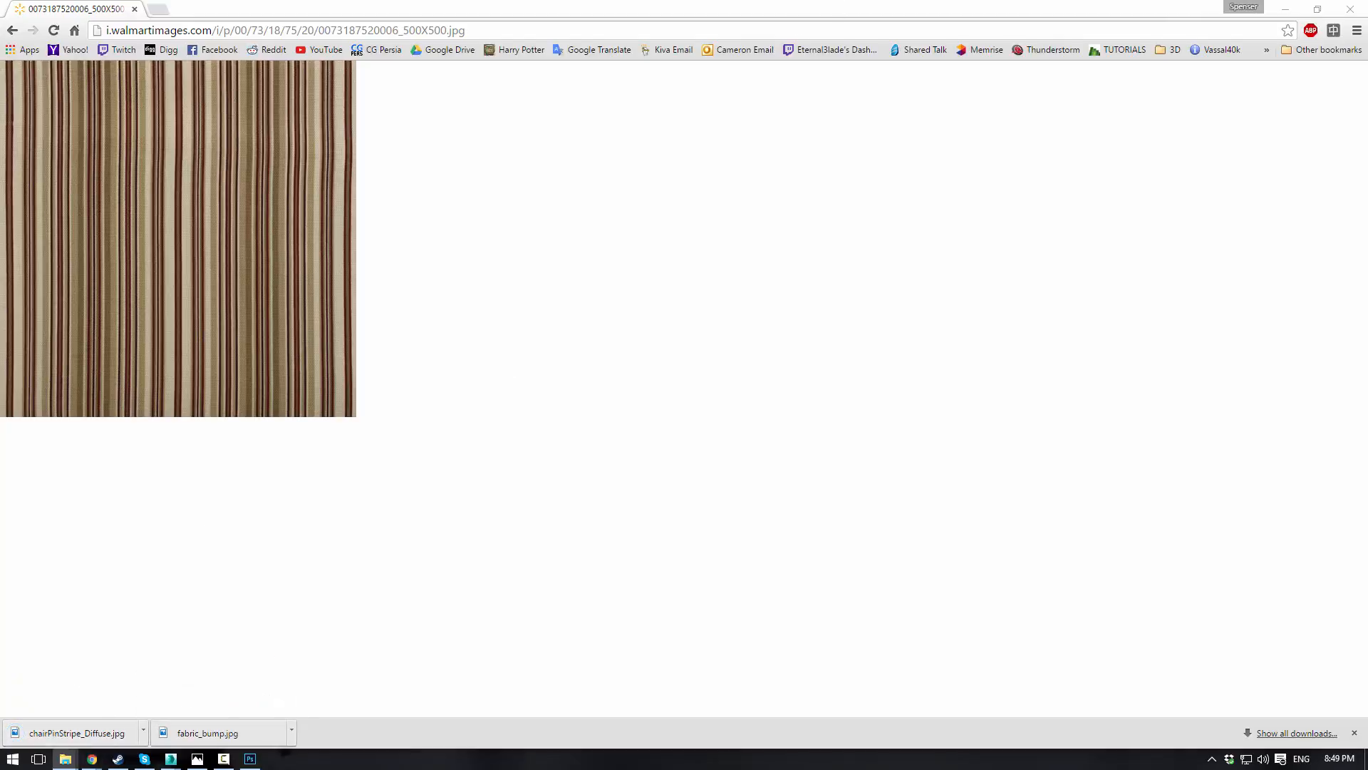
drag(551, 2, 1367, 8)
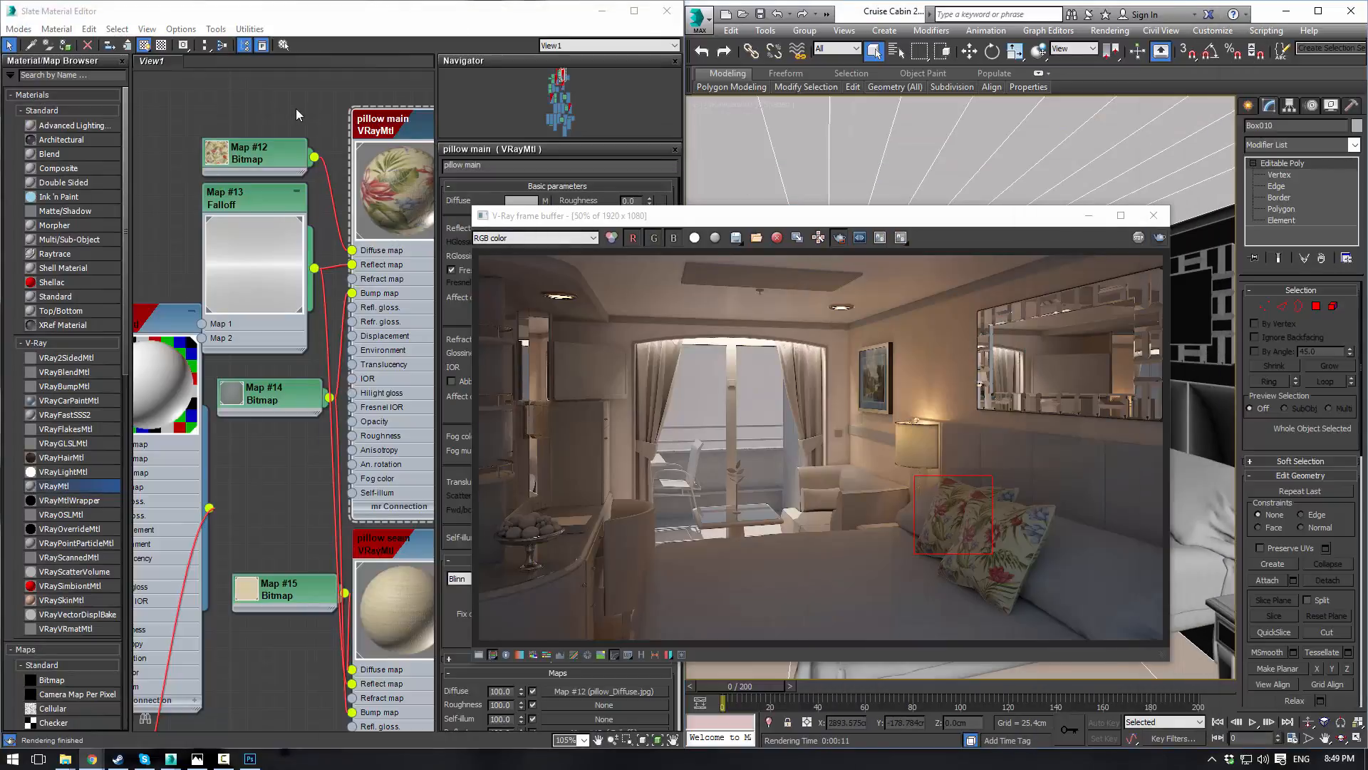
Step: Duplicate the pillow main material together with its diffuse, falloff and bump maps into empty space above the pillow nodes
scroll(297, 108, down, 5)
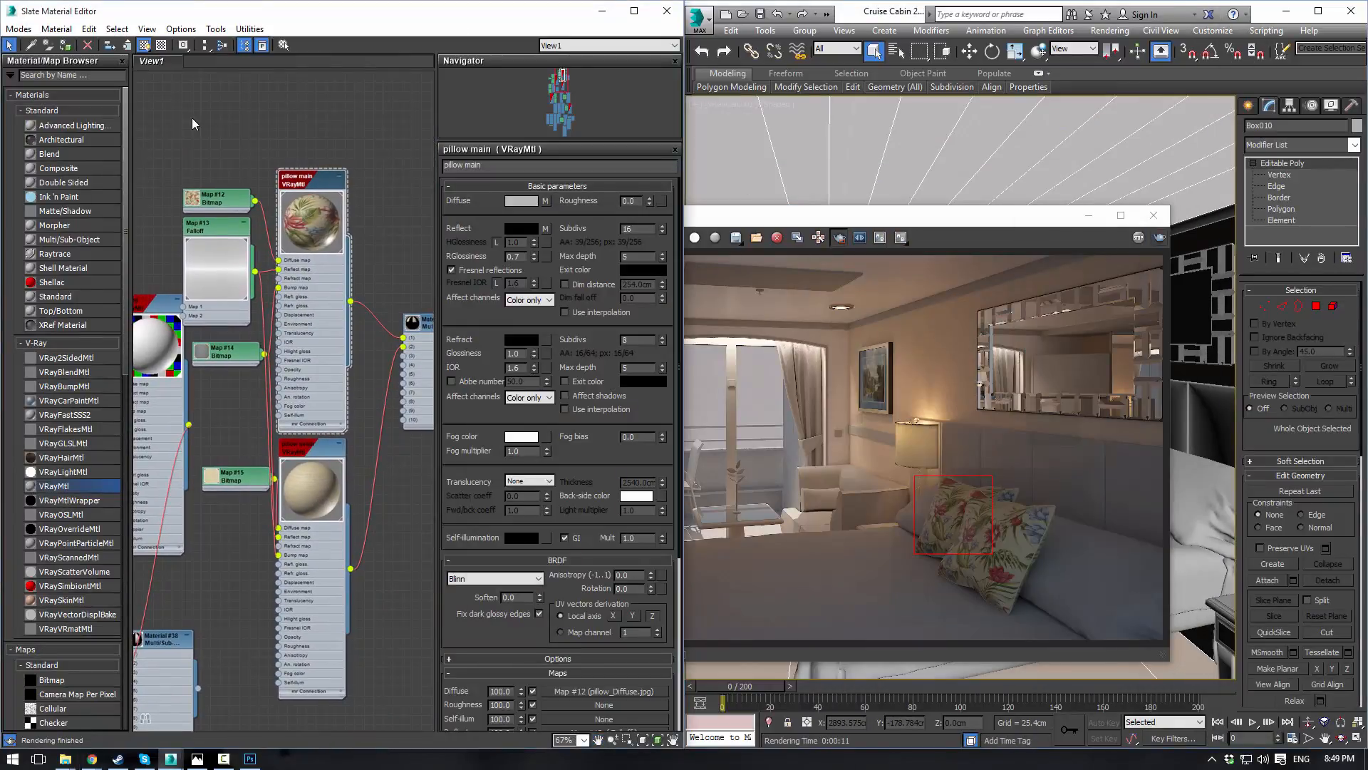
drag(199, 123, 322, 373)
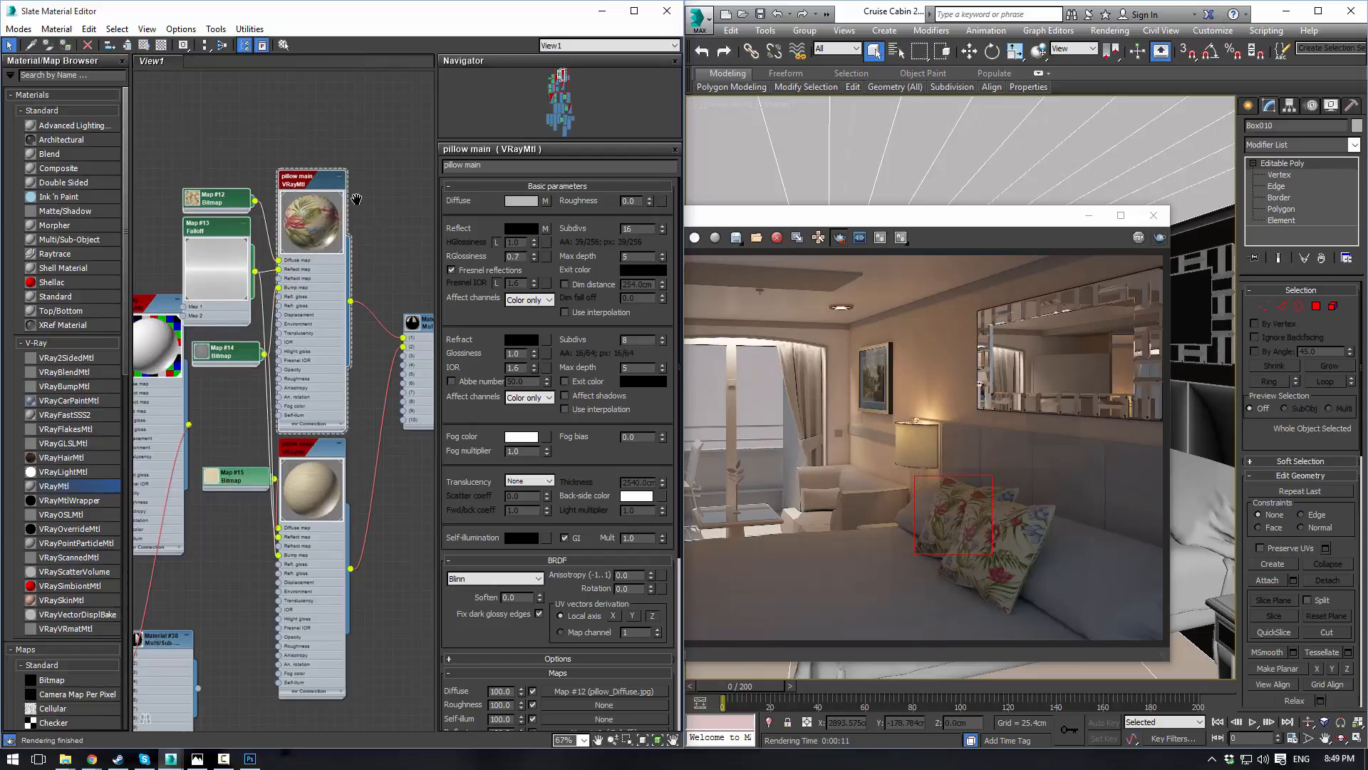
scroll(303, 276, down, 4)
middle_drag(356, 199, 304, 328)
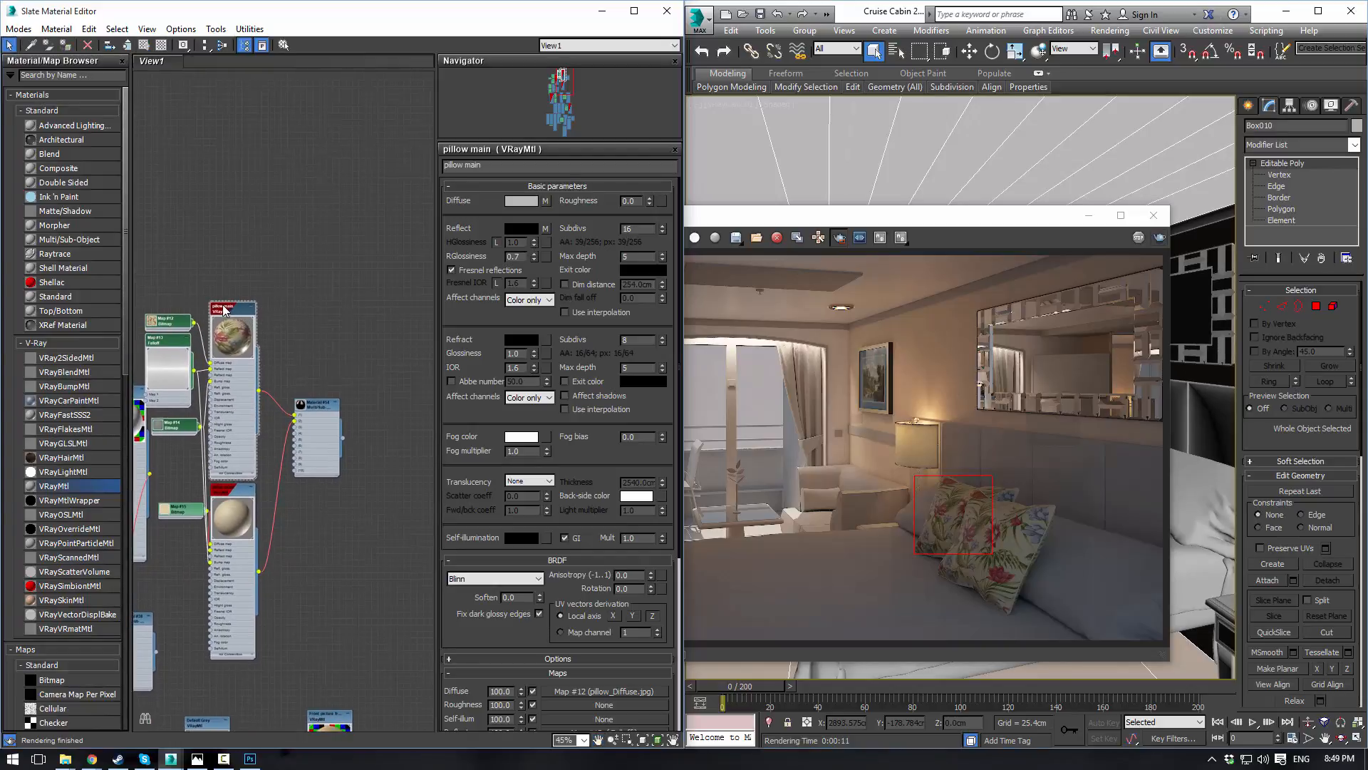
mouse_move(235, 311)
shift+mouse_down()
mouse_move(397, 168)
mouse_move(360, 165)
shift+mouse_up()
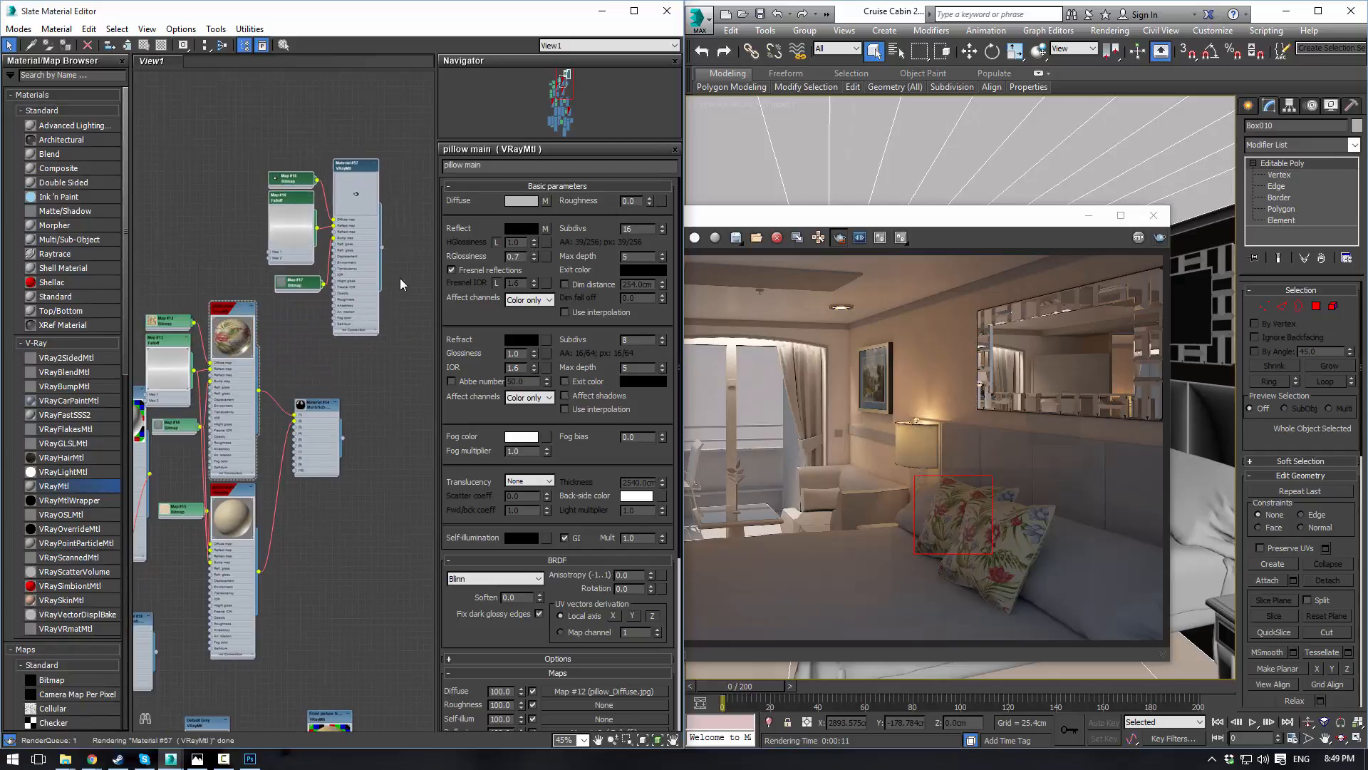
Step: Replace the duplicated material's diffuse bitmap with chairPinStripe_Diffuse.jpg
middle_drag(398, 272, 347, 357)
scroll(347, 353, up, 2)
scroll(346, 353, up, 2)
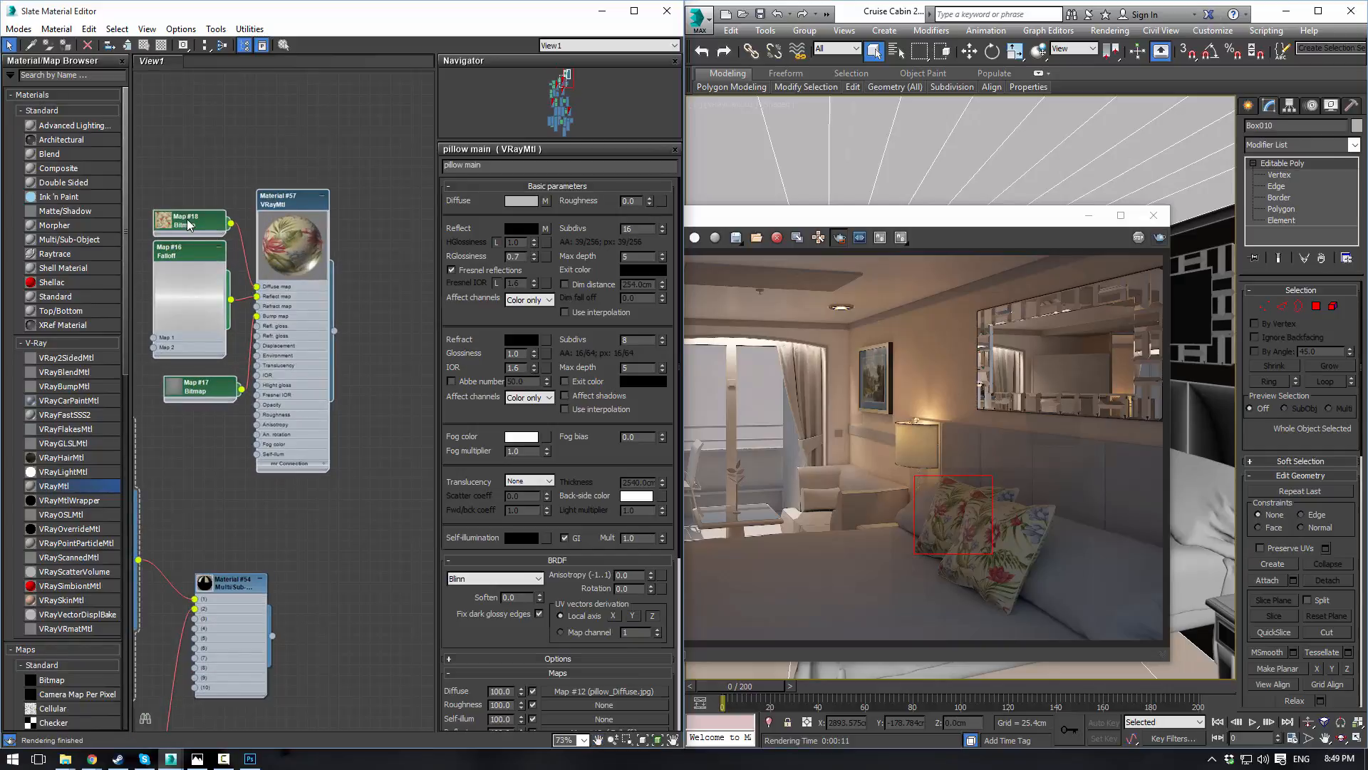
double_click(189, 225)
click(550, 364)
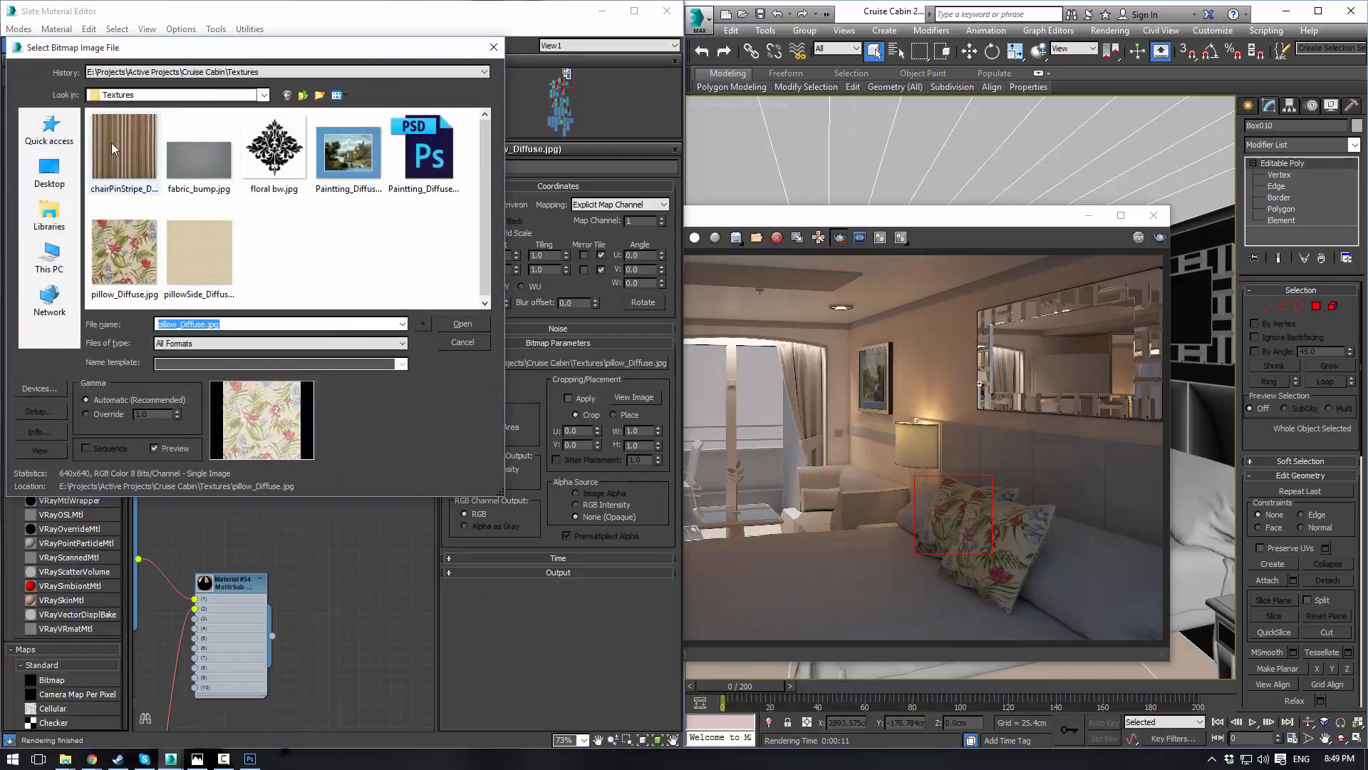
click(111, 142)
click(456, 324)
scroll(332, 235, up, 2)
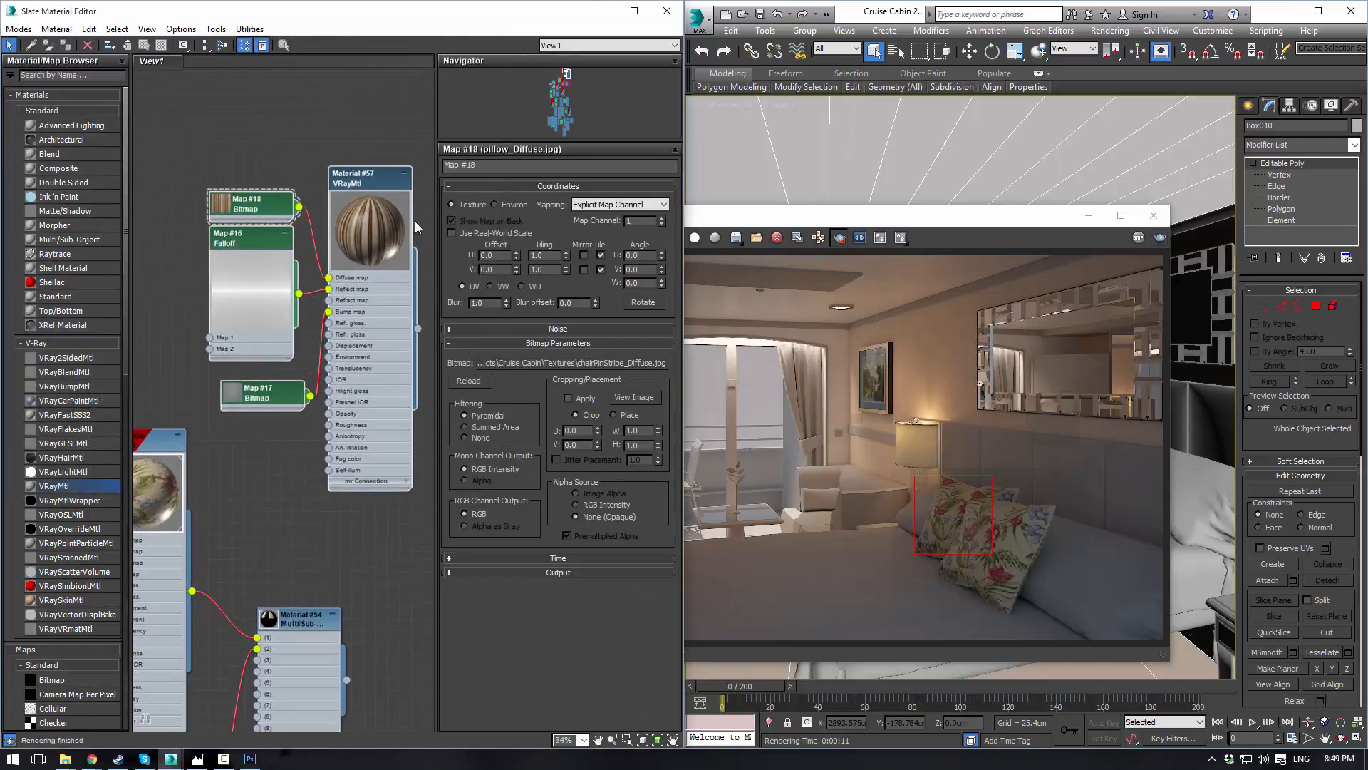
Step: Set the reflection glossiness of the striped duplicate material to 0.6
scroll(357, 243, up, 5)
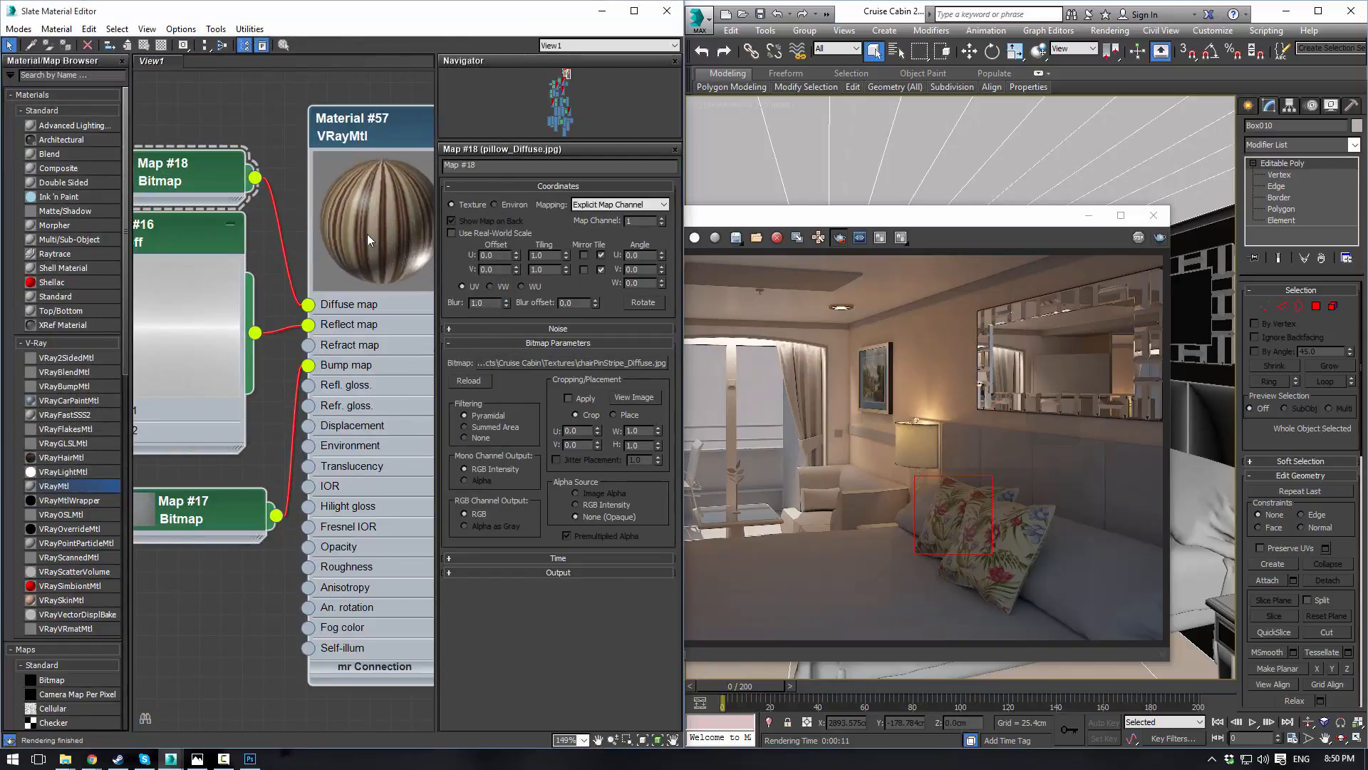
middle_drag(359, 229, 296, 250)
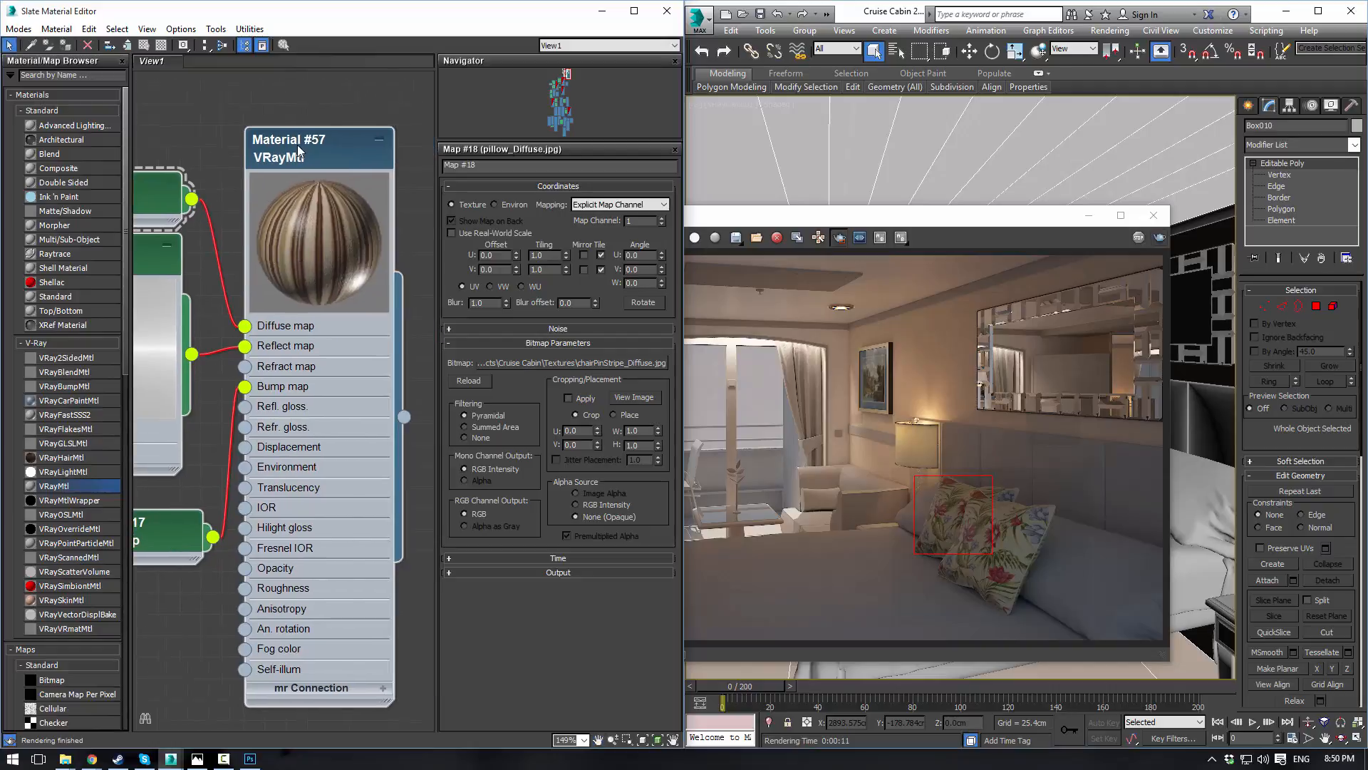
double_click(298, 145)
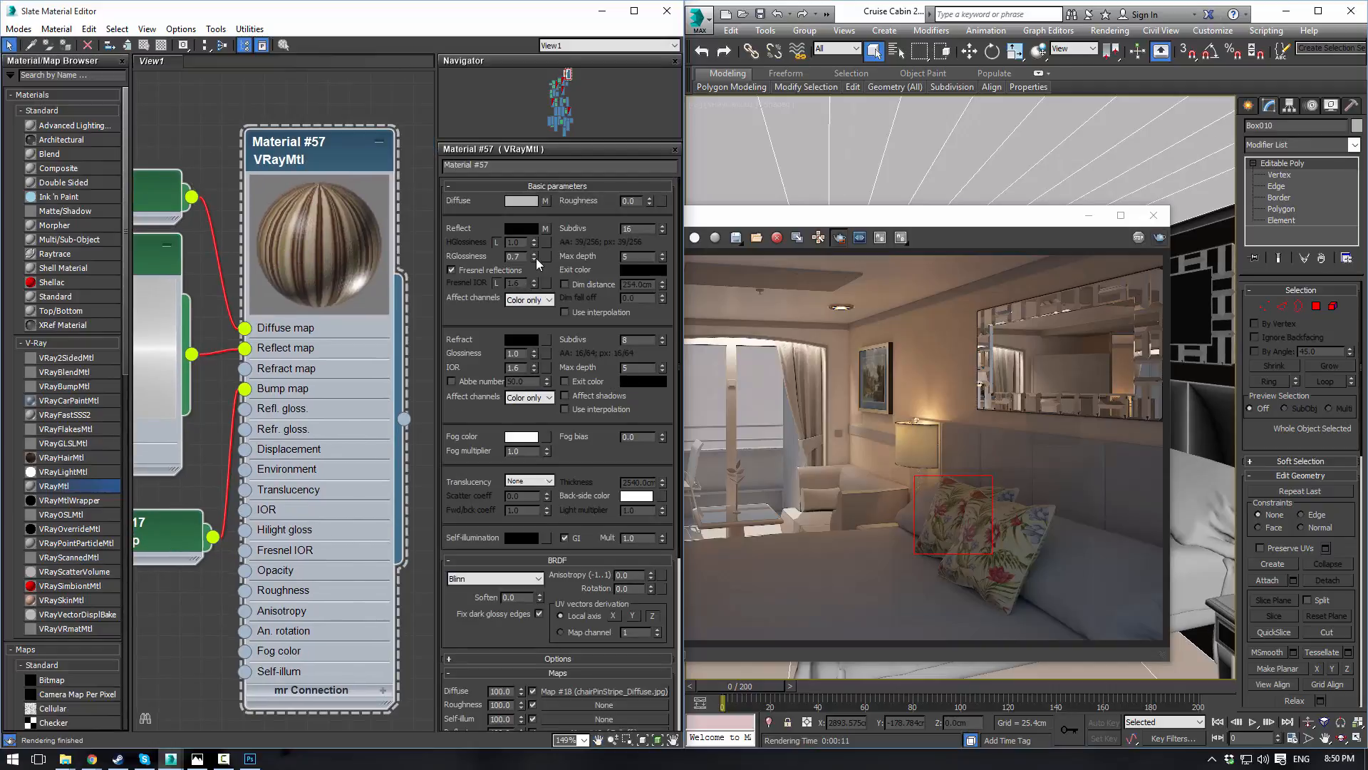
text(0.6)
key(Return)
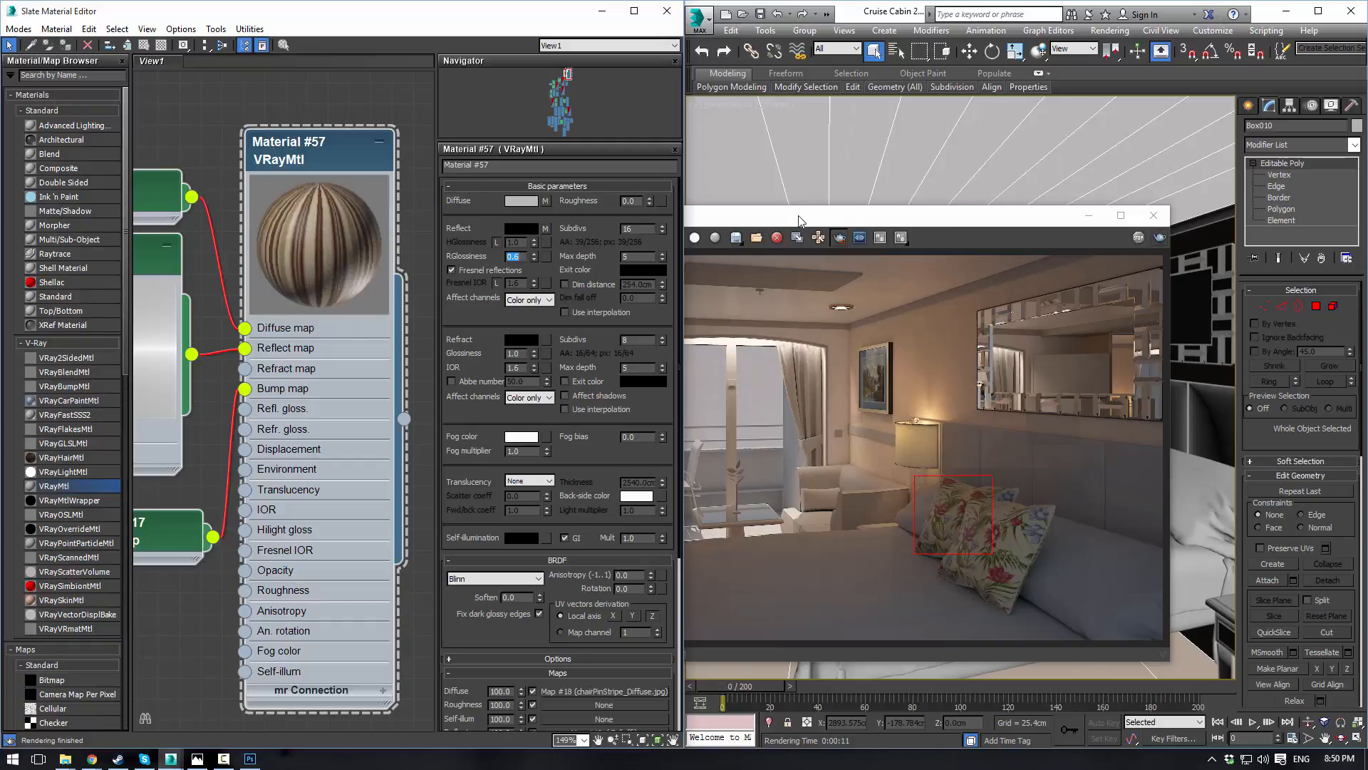
Step: Close the V-Ray frame buffer to clear the cabin viewport, and minimize and restore the material editor
click(1153, 214)
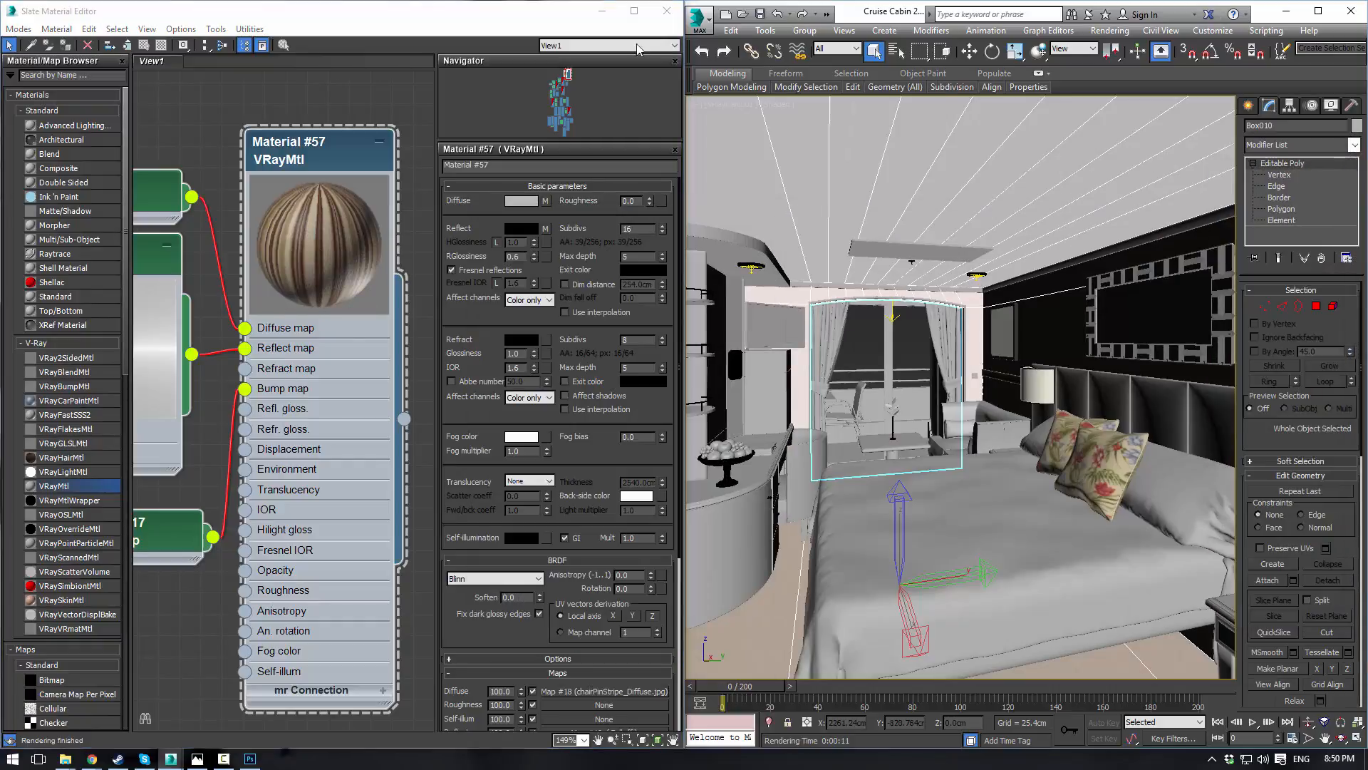
click(601, 10)
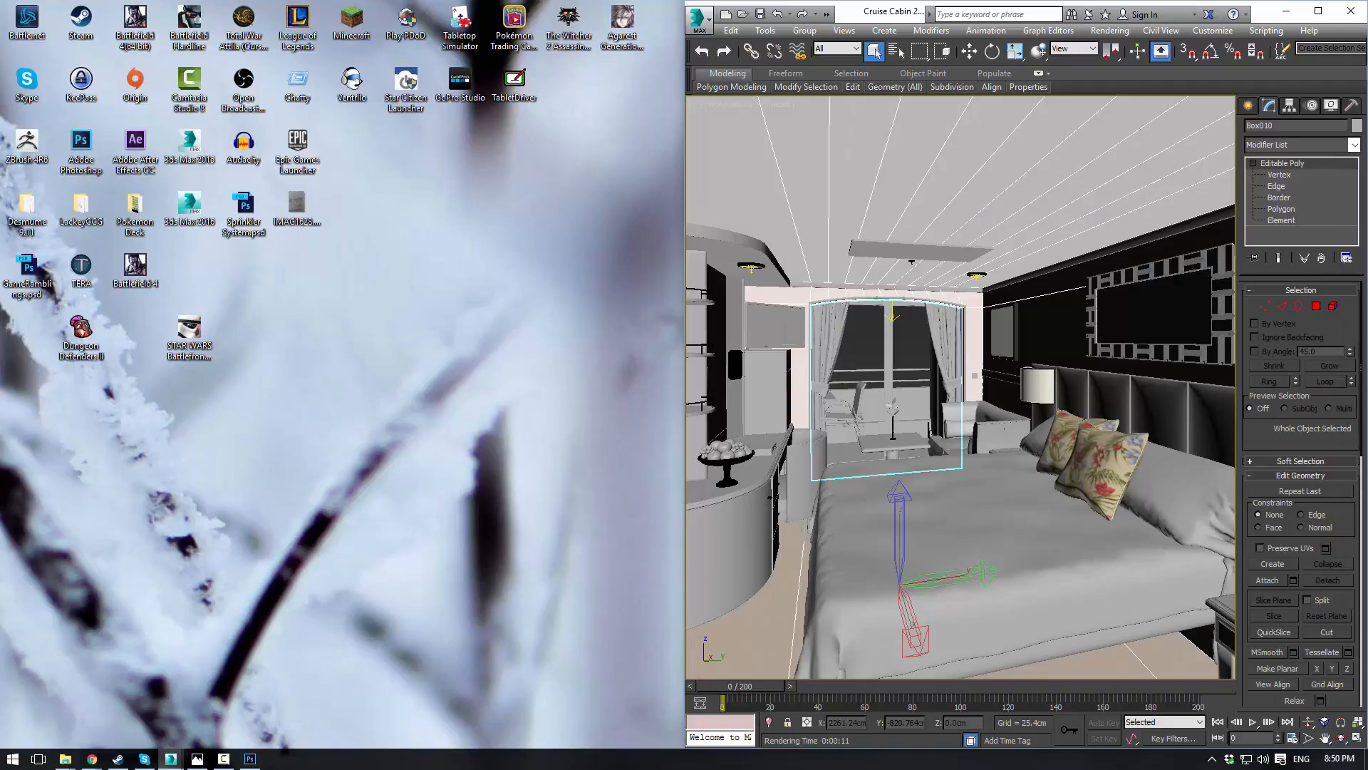
drag(0, 78, 0, 173)
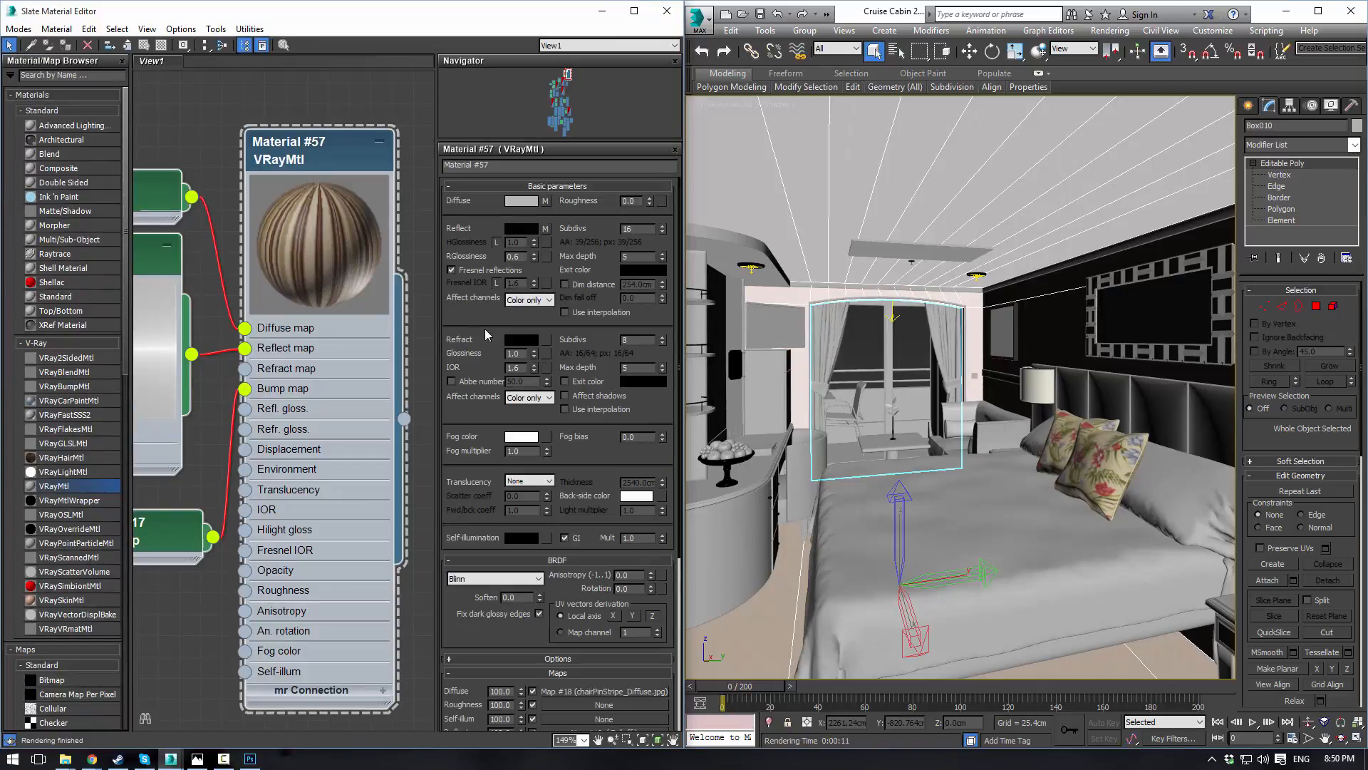
Step: Add a UVW Map modifier with box mapping to the curved chair backrest beside the vanity counter
click(798, 466)
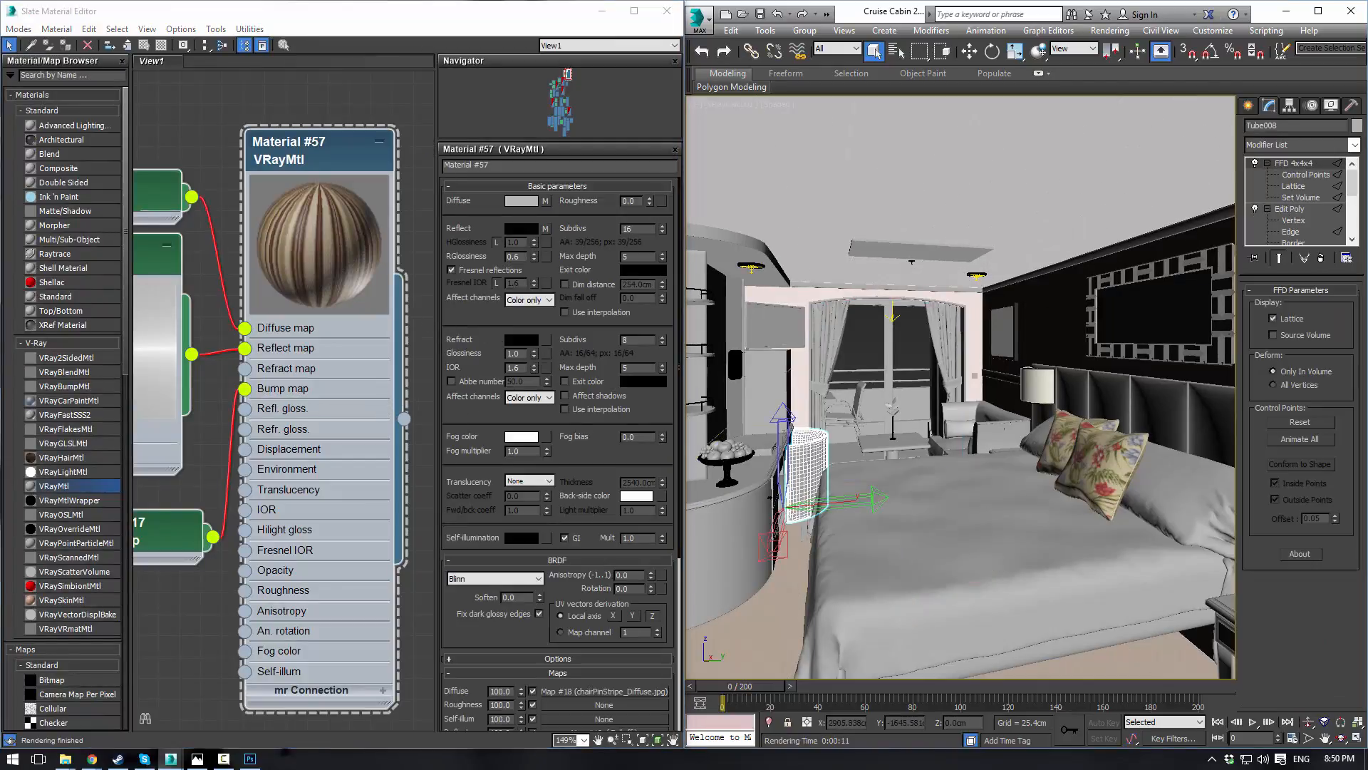
click(1354, 145)
text(uvw)
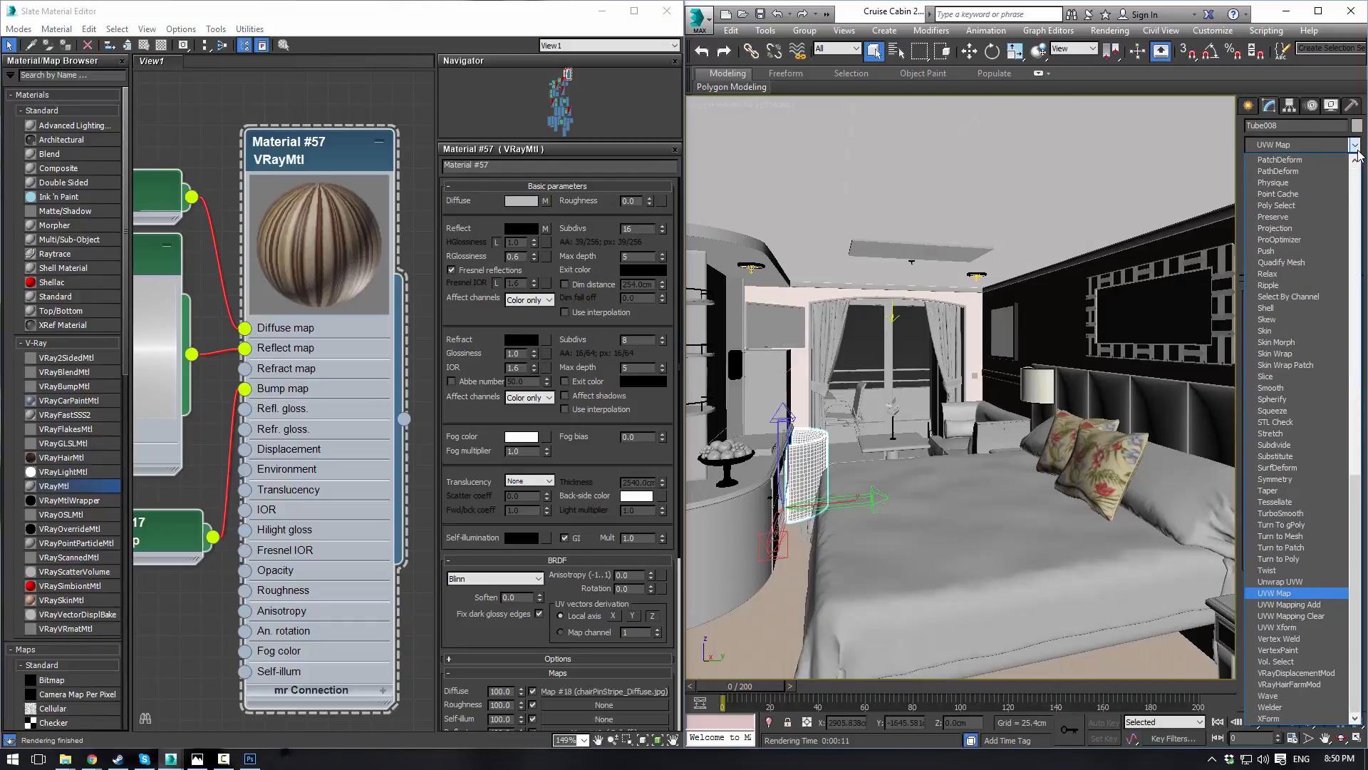
key(Return)
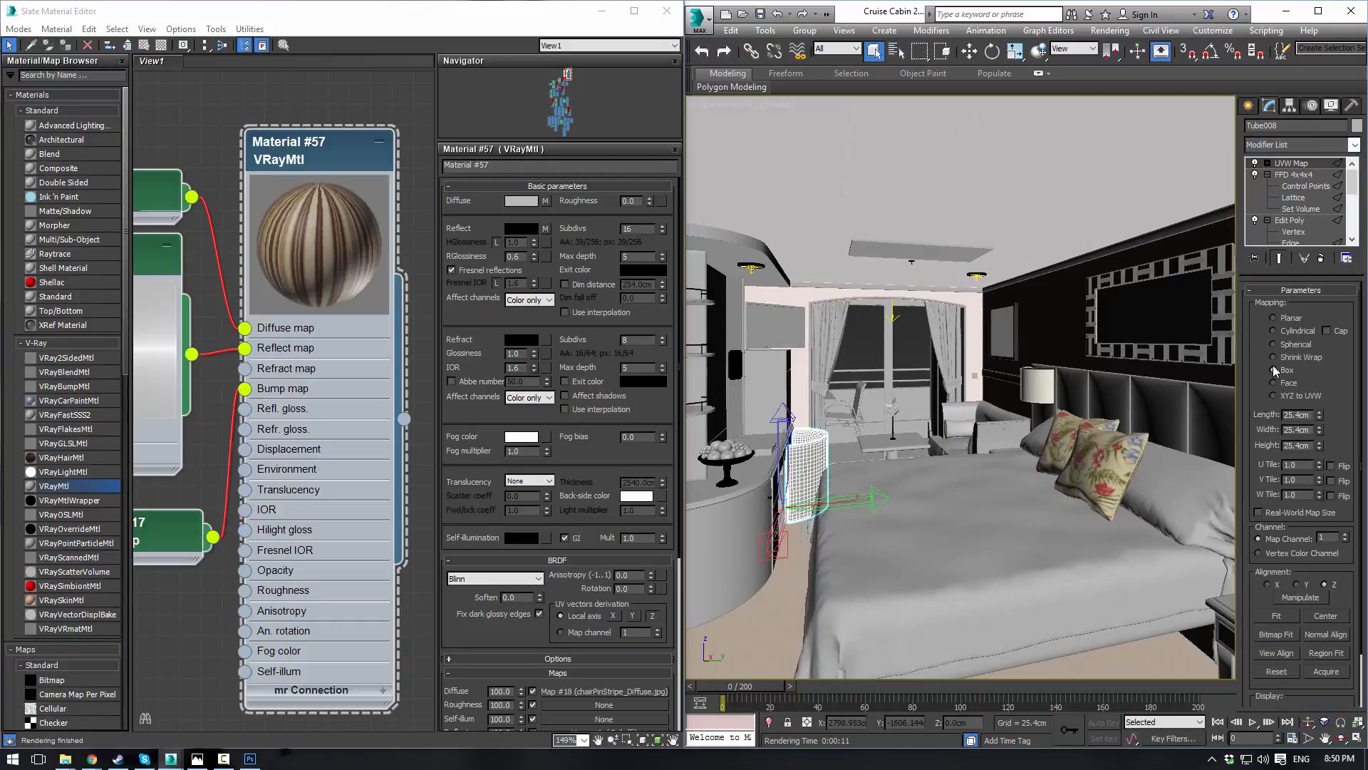
click(913, 344)
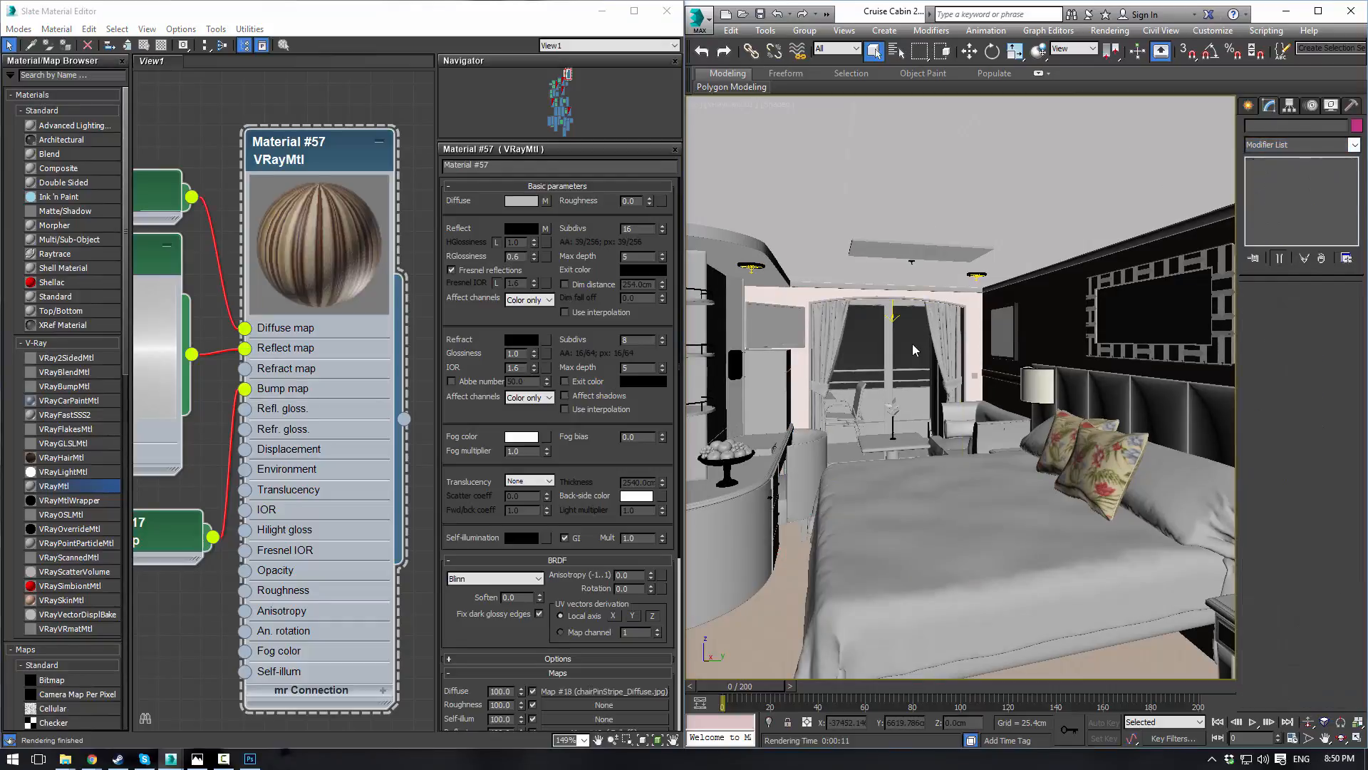
click(804, 479)
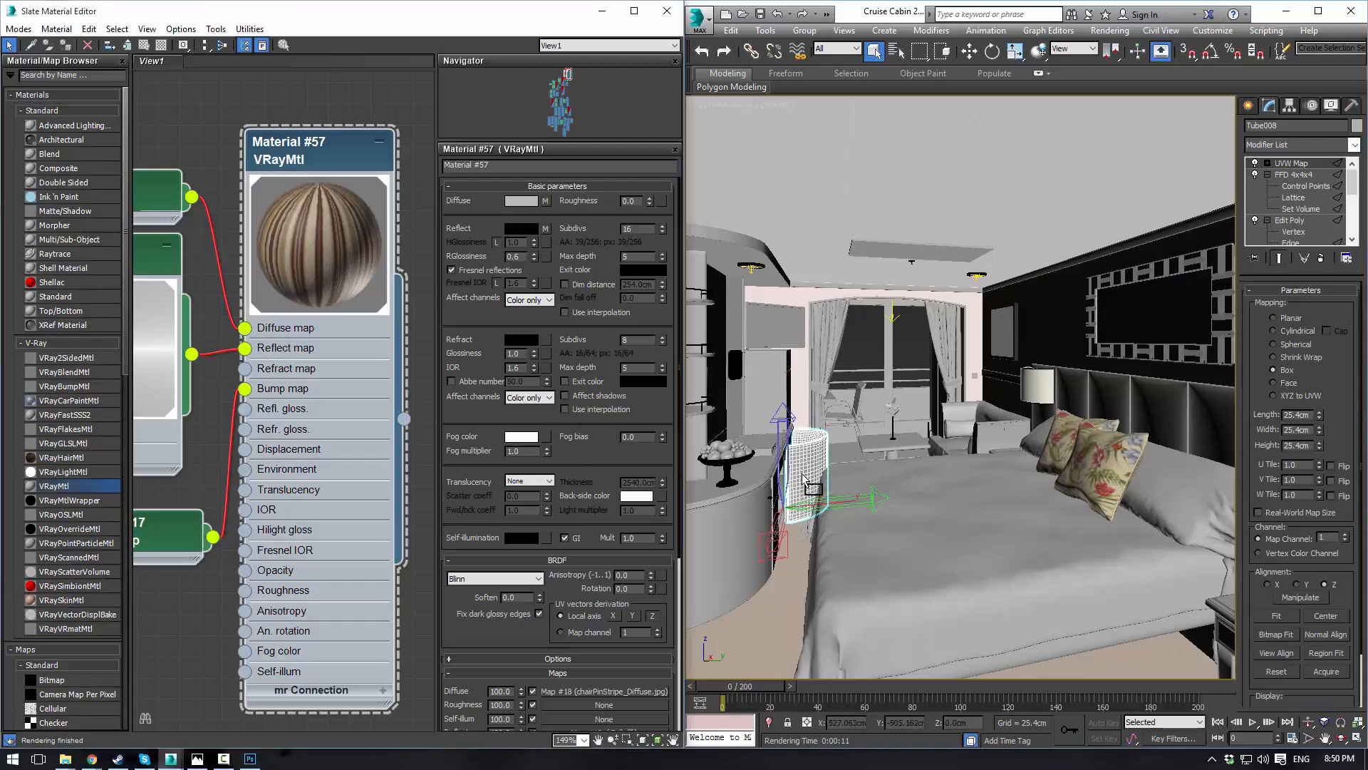
click(870, 340)
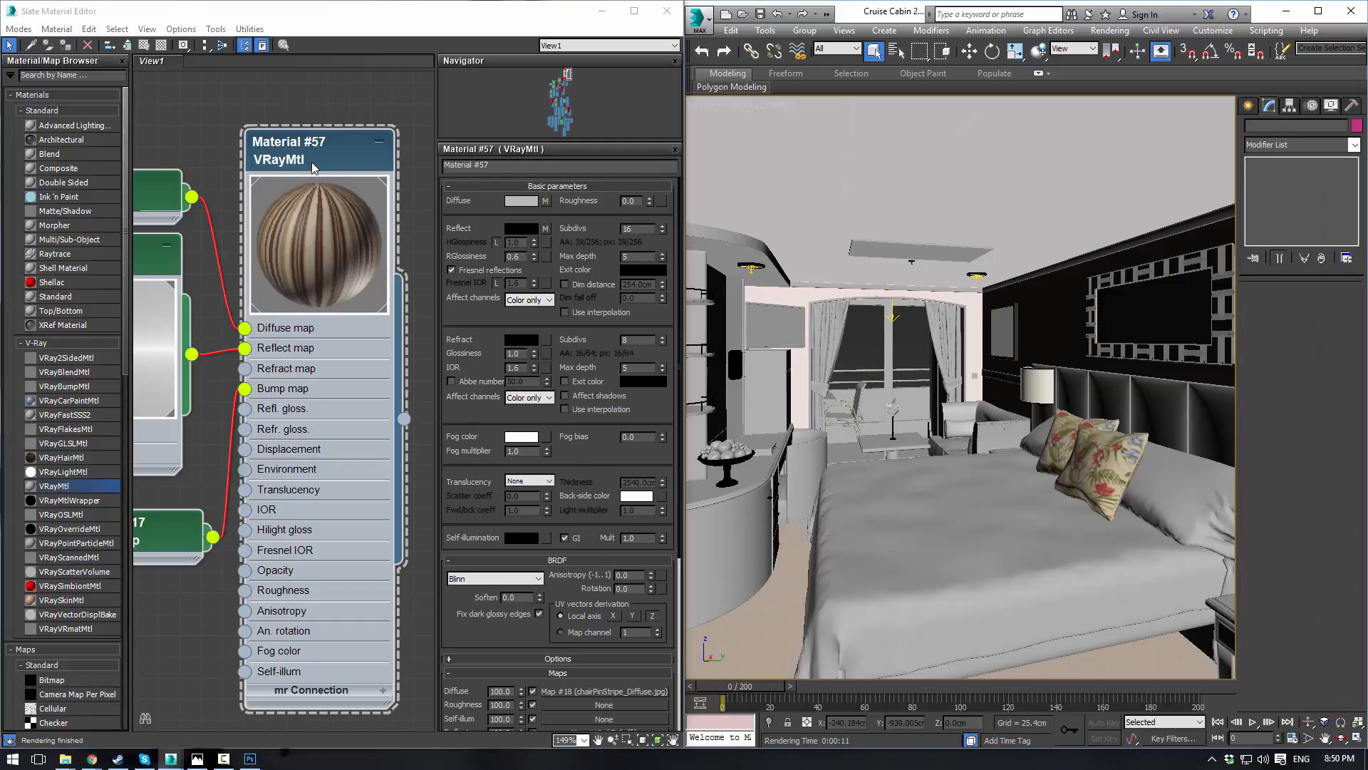
Step: Assign the striped chairPinStripe material to the curved chair backrest in the cabin
middle_drag(237, 199, 367, 212)
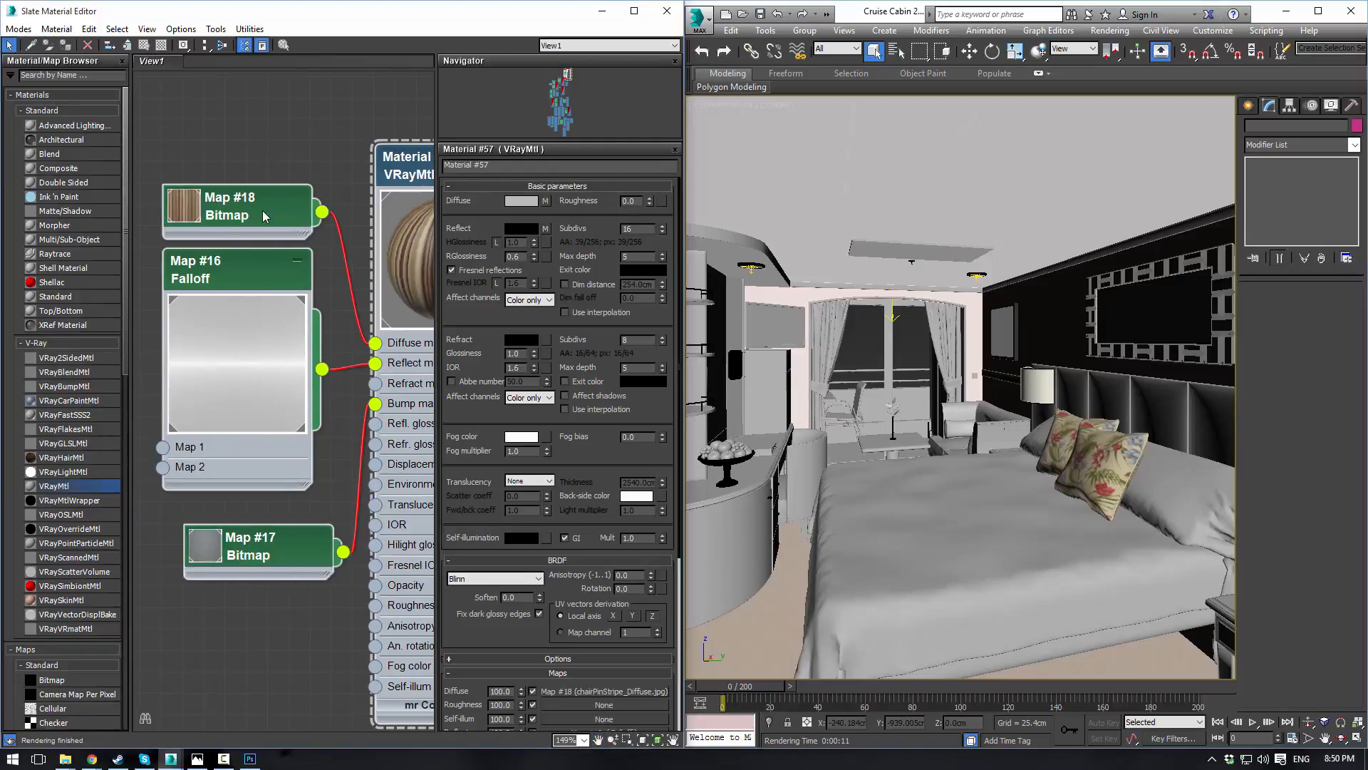
click(264, 215)
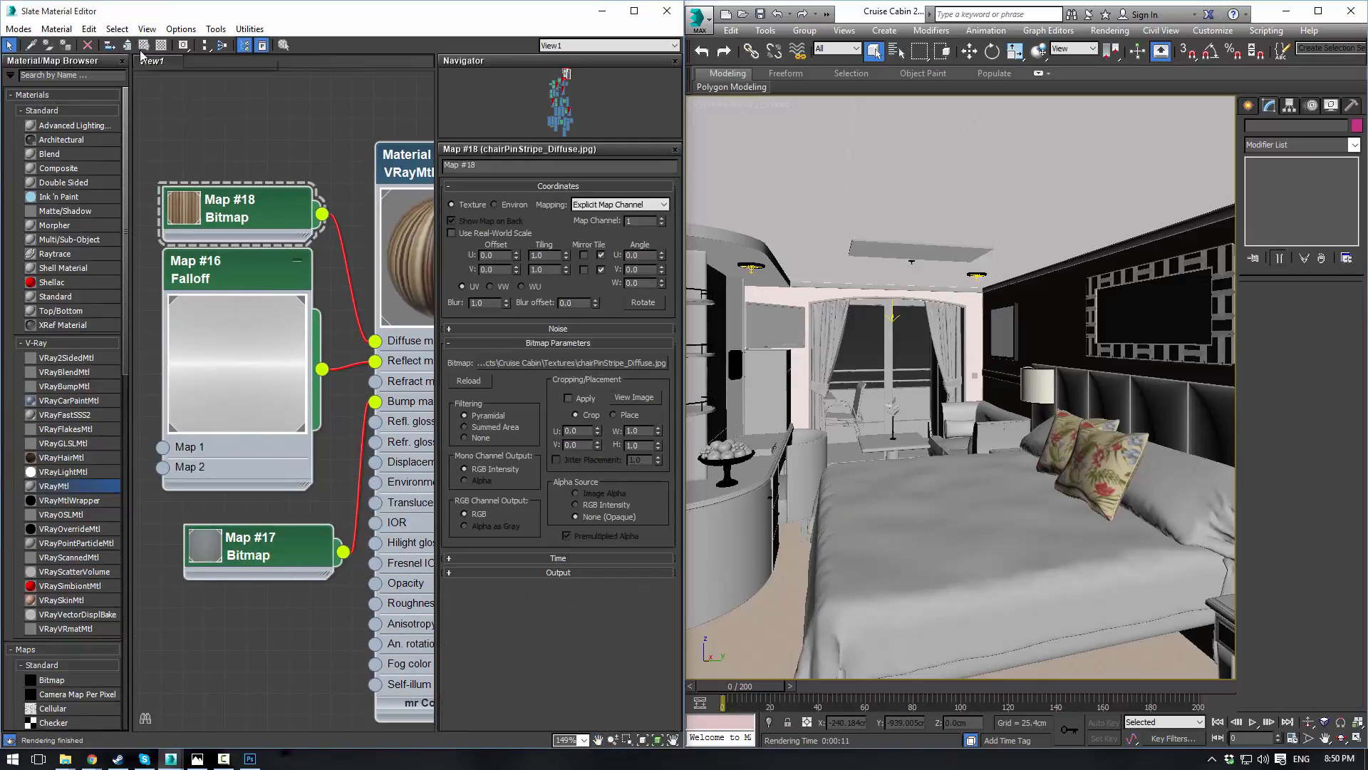
middle_drag(337, 170, 233, 165)
drag(316, 175, 316, 176)
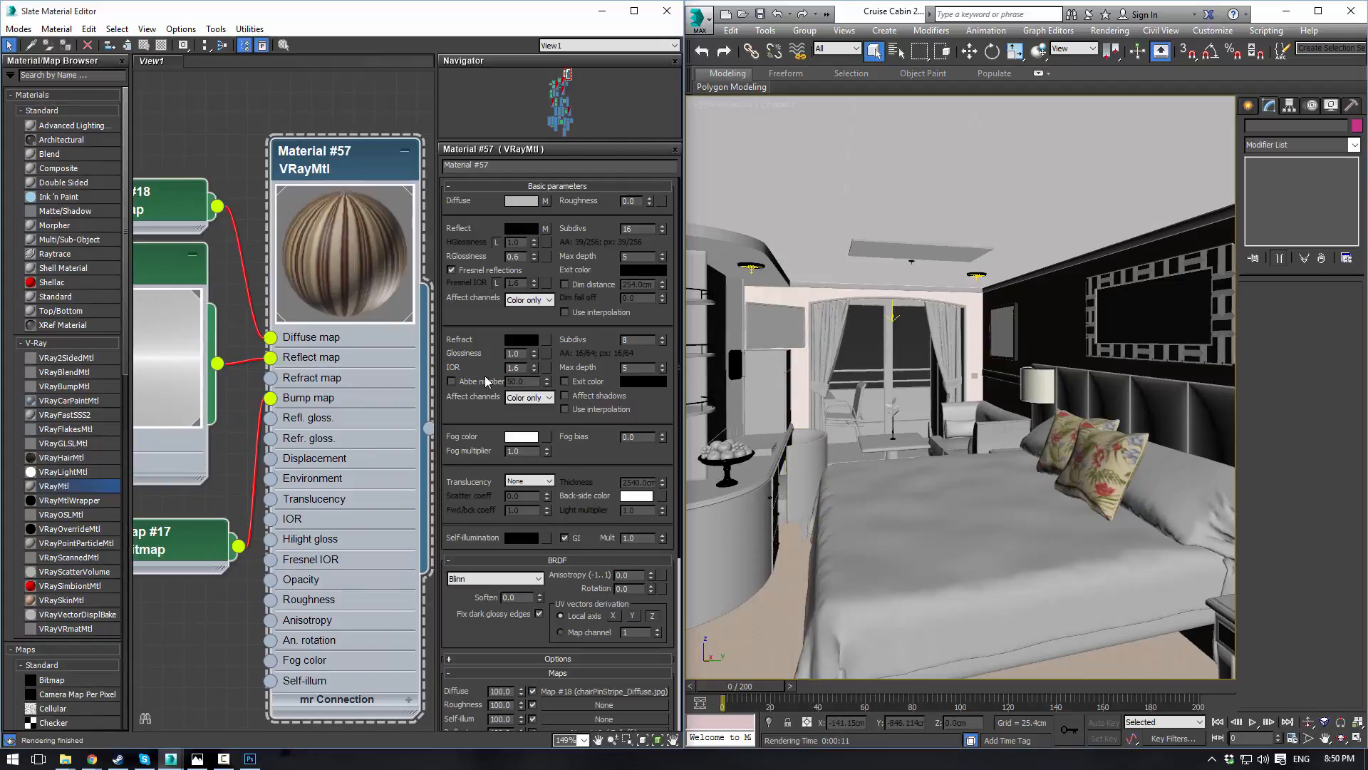
drag(429, 433, 665, 462)
drag(806, 463, 850, 357)
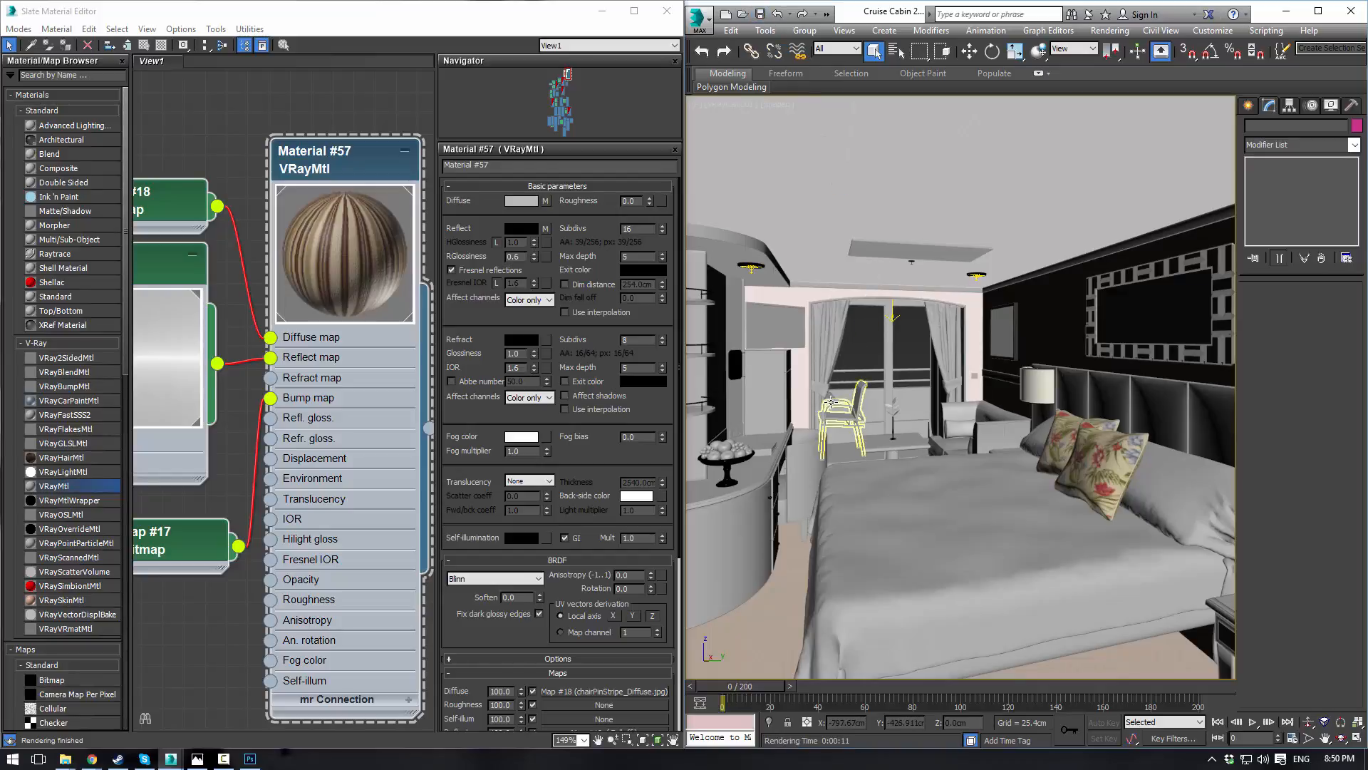
Step: Rename the striped pinstripe material as "makeup chair"
scroll(831, 403, up, 5)
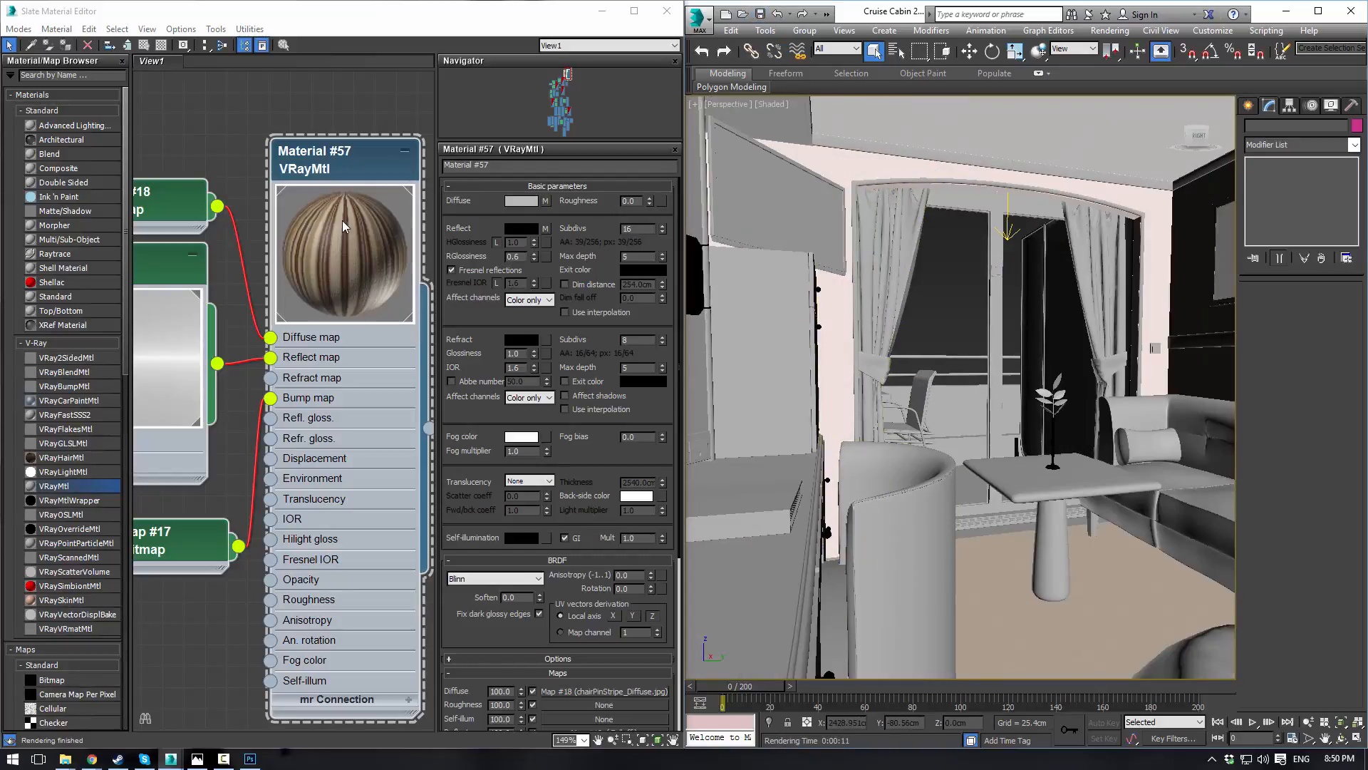
scroll(310, 129, down, 1)
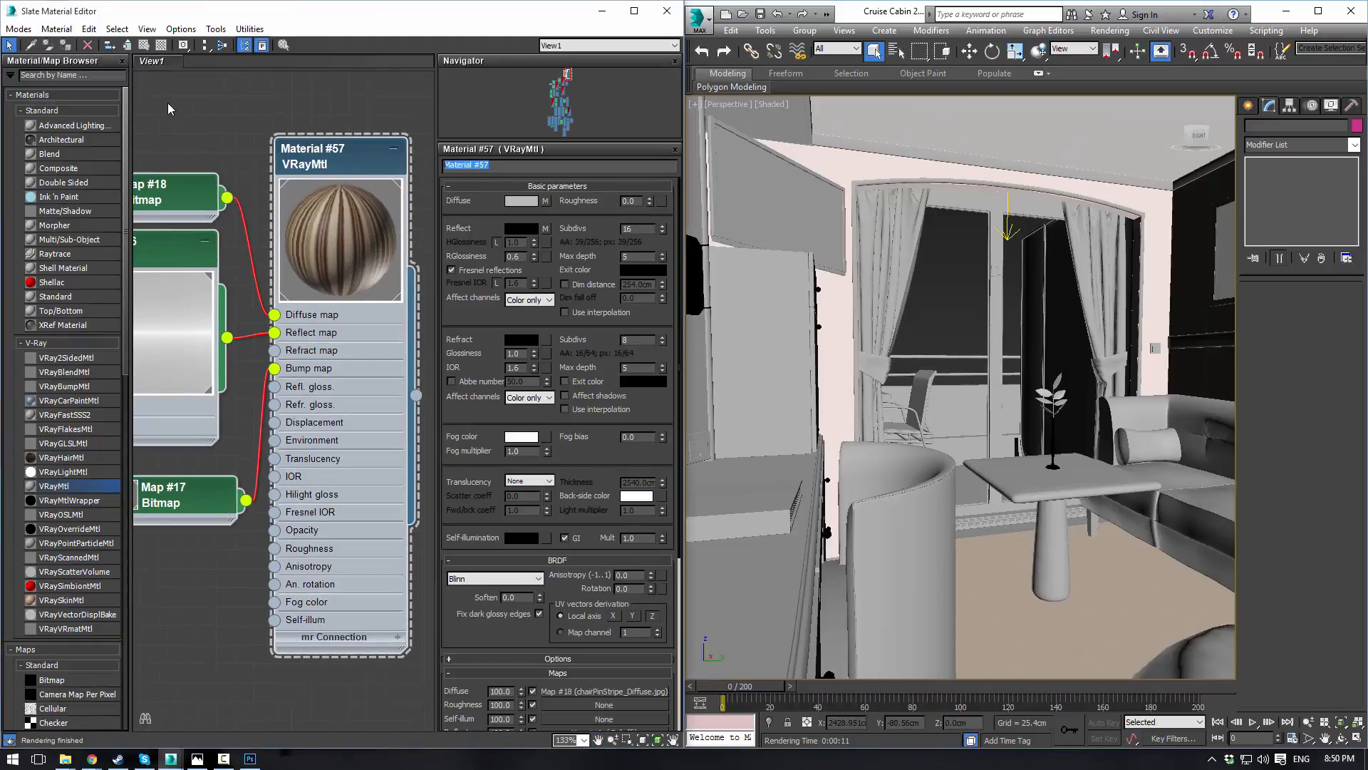
text(mak)
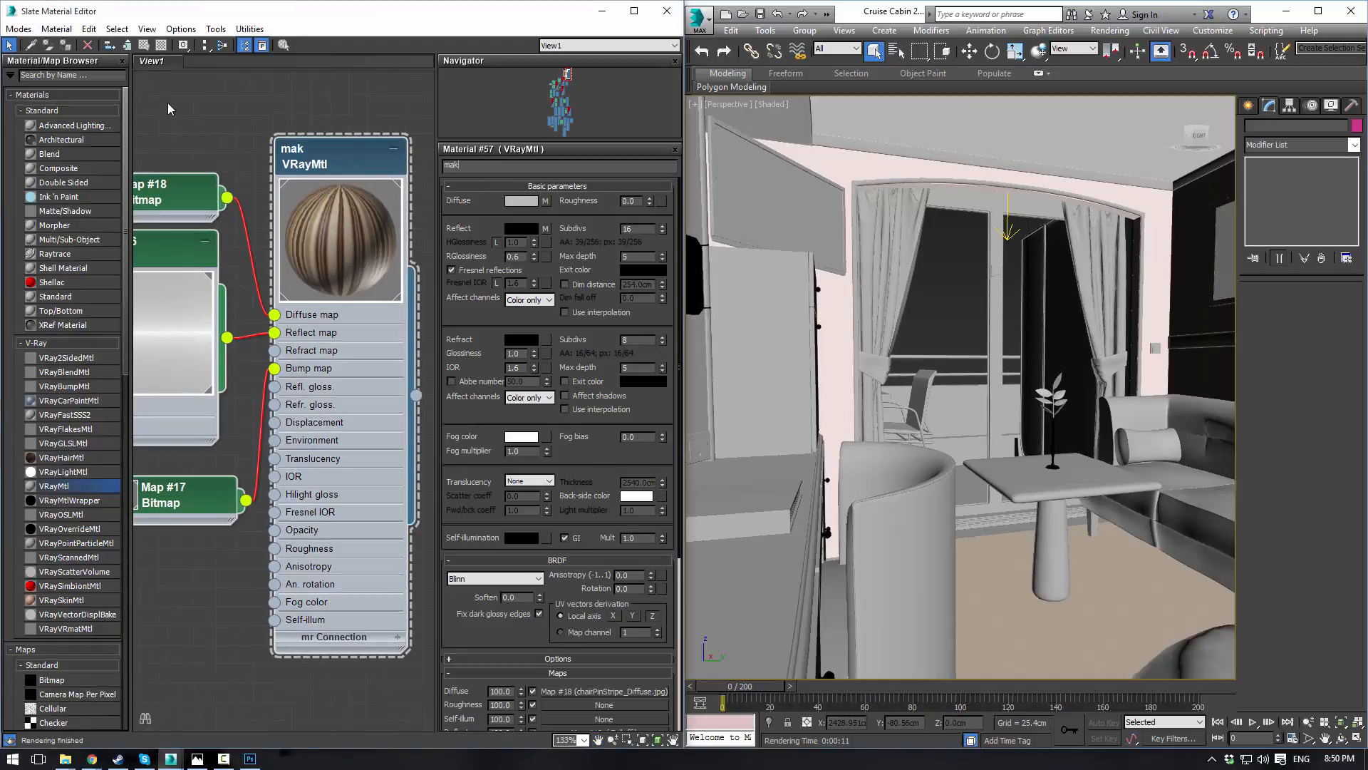
text(eup chalfr)
key(Return)
scroll(242, 125, down, 1)
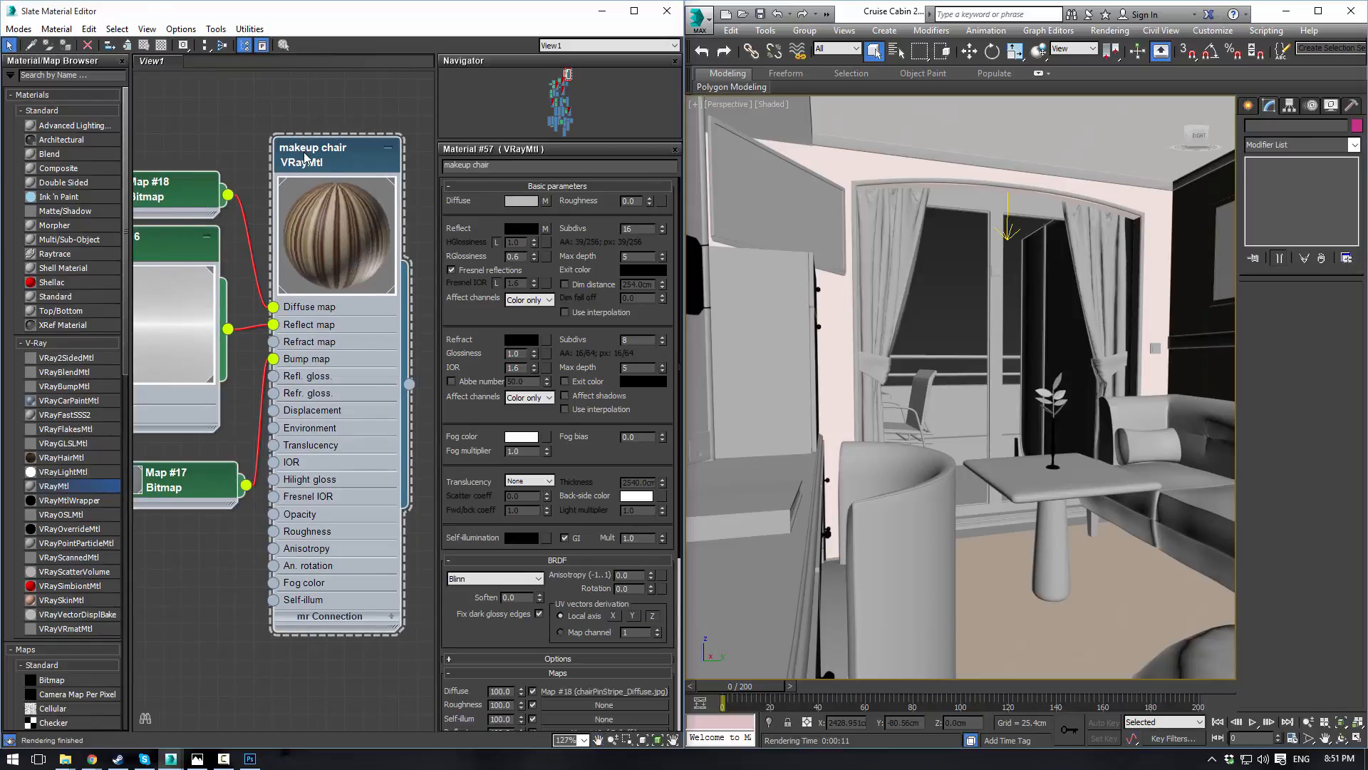
Step: Turn on shaded viewport display for the makeup chair material
click(547, 203)
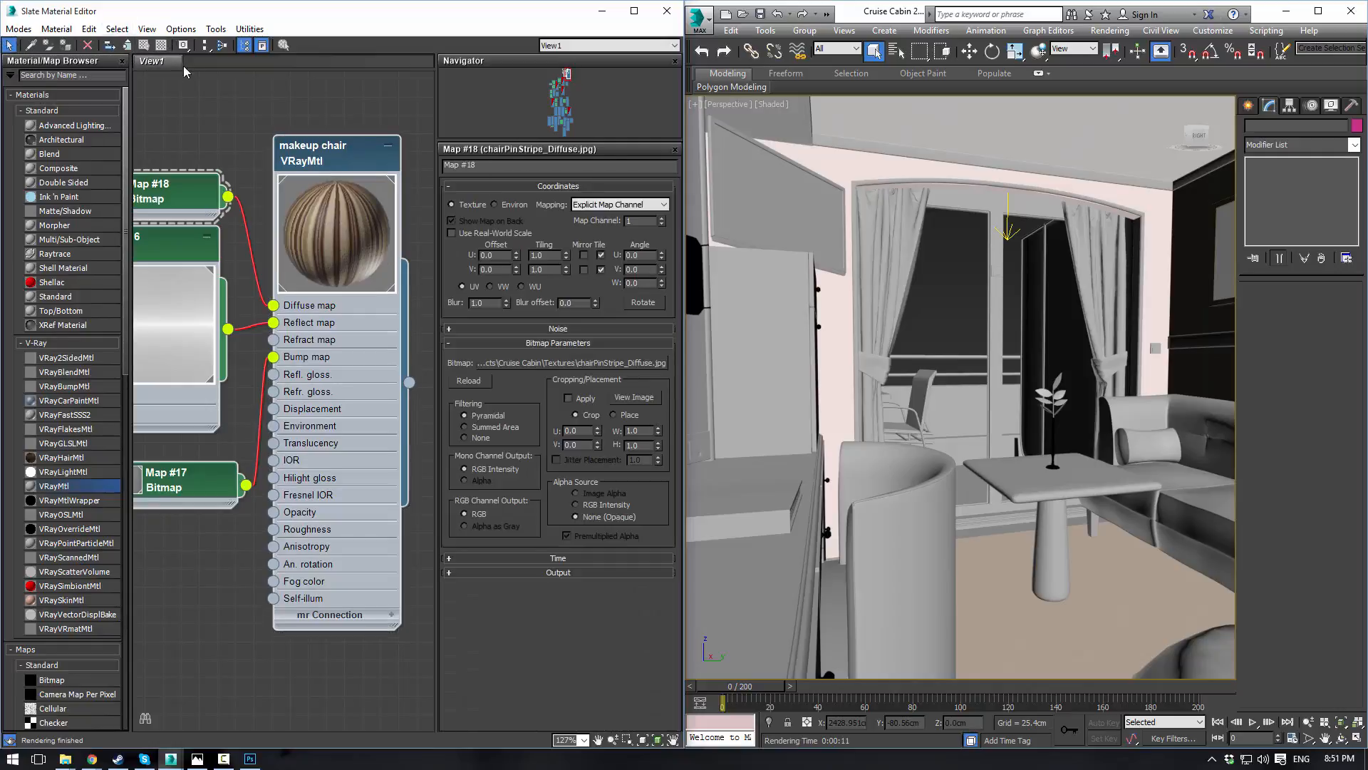
scroll(230, 169, down, 2)
scroll(217, 299, down, 15)
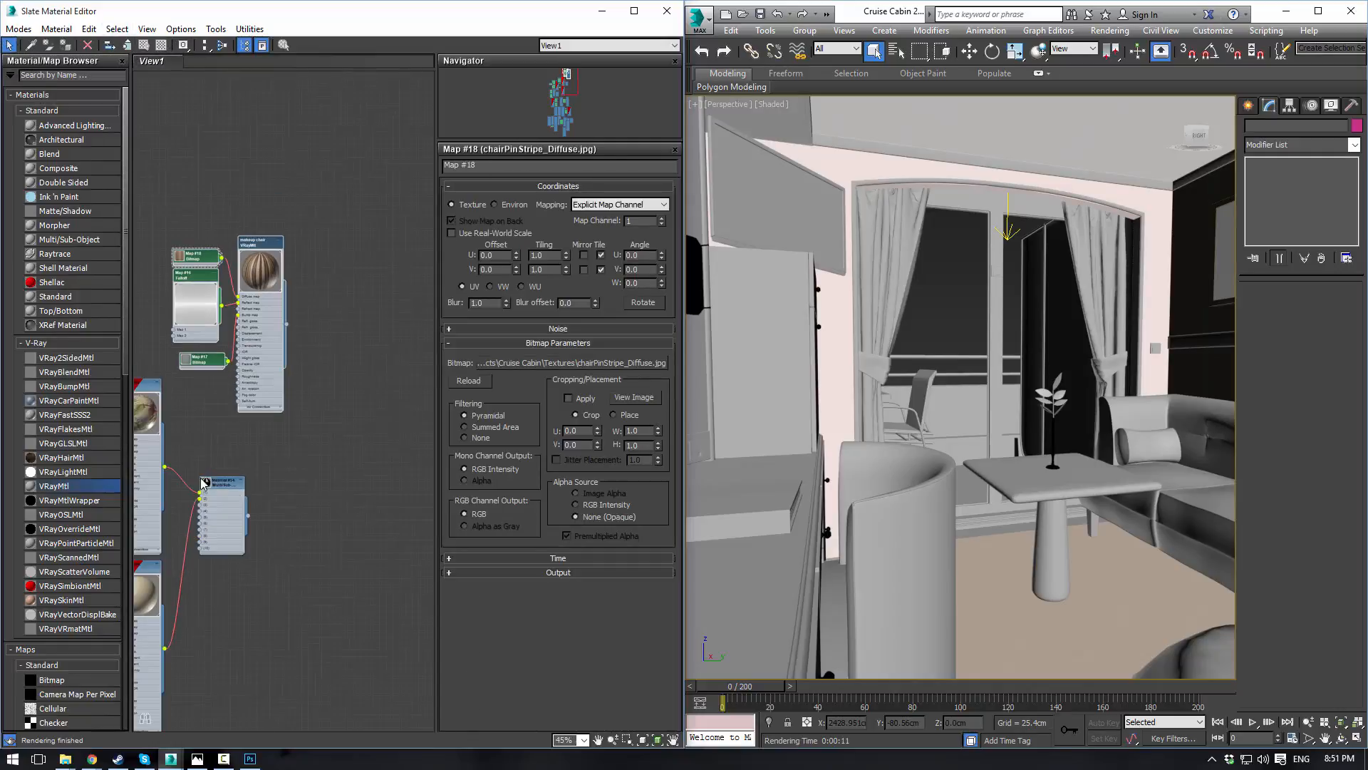
double_click(145, 399)
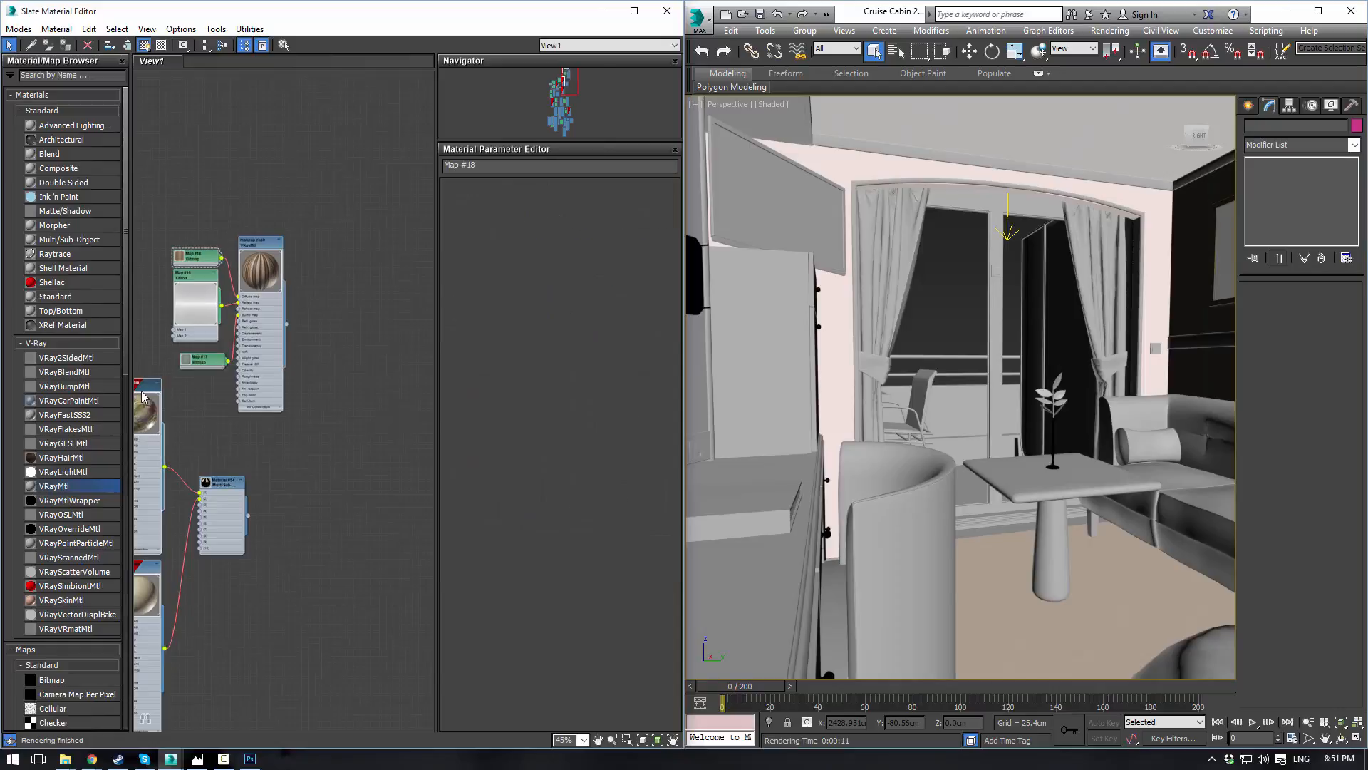
double_click(260, 245)
click(144, 45)
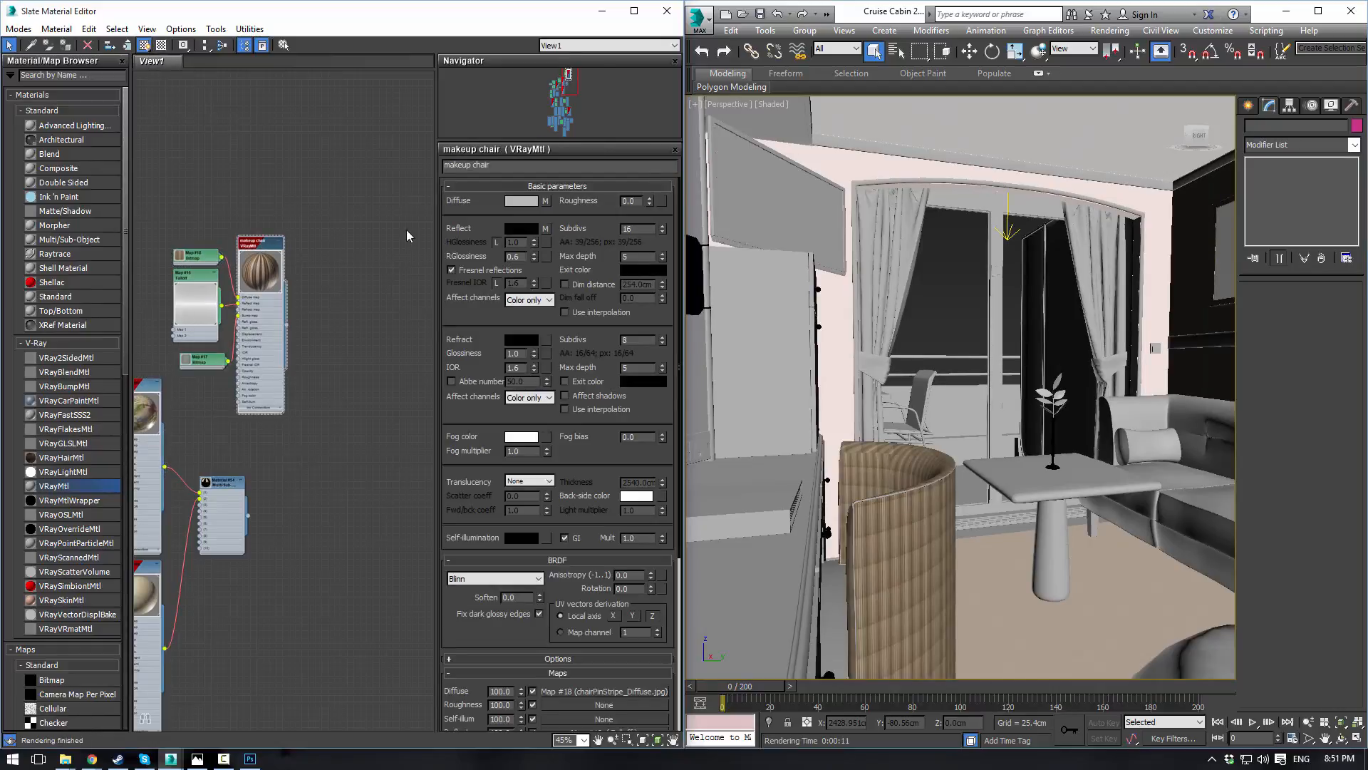
Step: Set the chair backrest's UVW Map tiling to 0.39 in U and 0.06 in V
mouse_move(846, 411)
middle_down()
mouse_move(791, 435)
mouse_move(809, 453)
mouse_move(858, 346)
middle_up()
scroll(847, 379, up, 5)
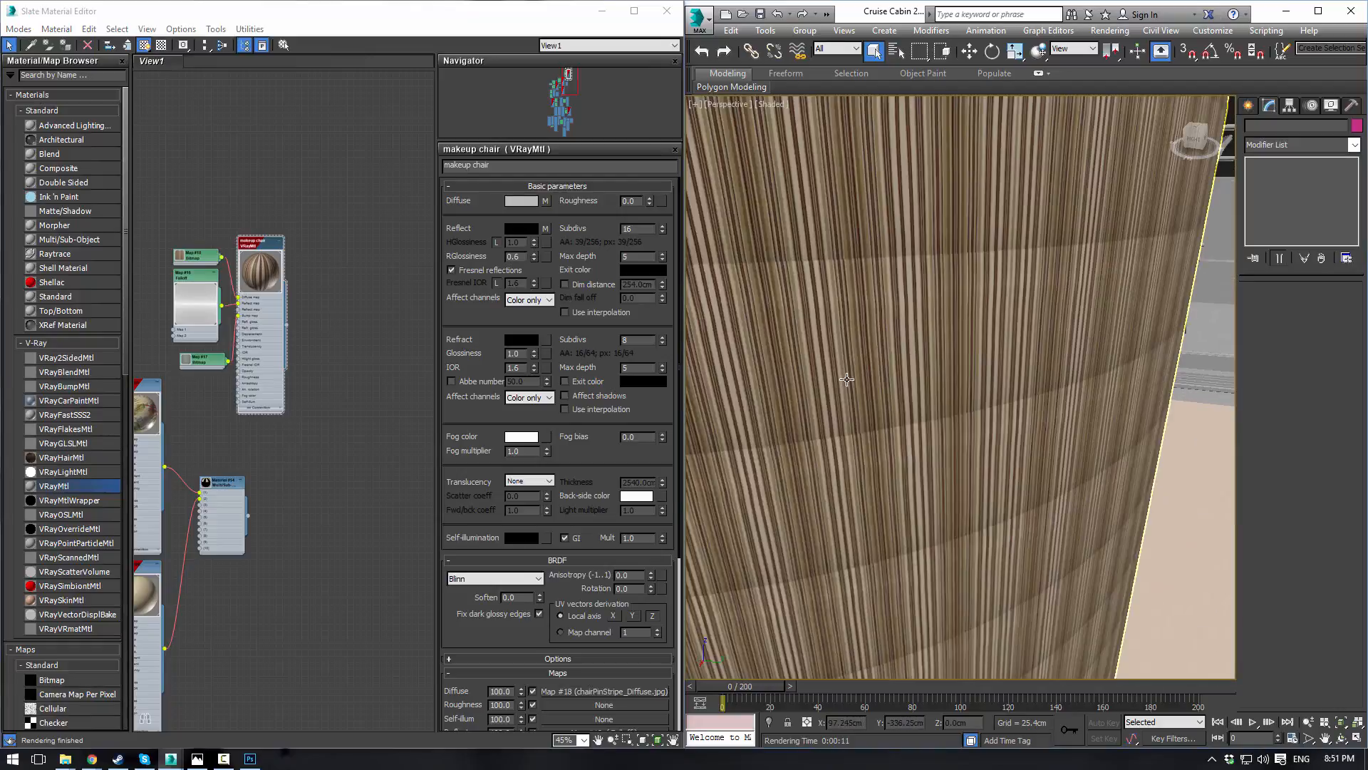
scroll(878, 400, down, 3)
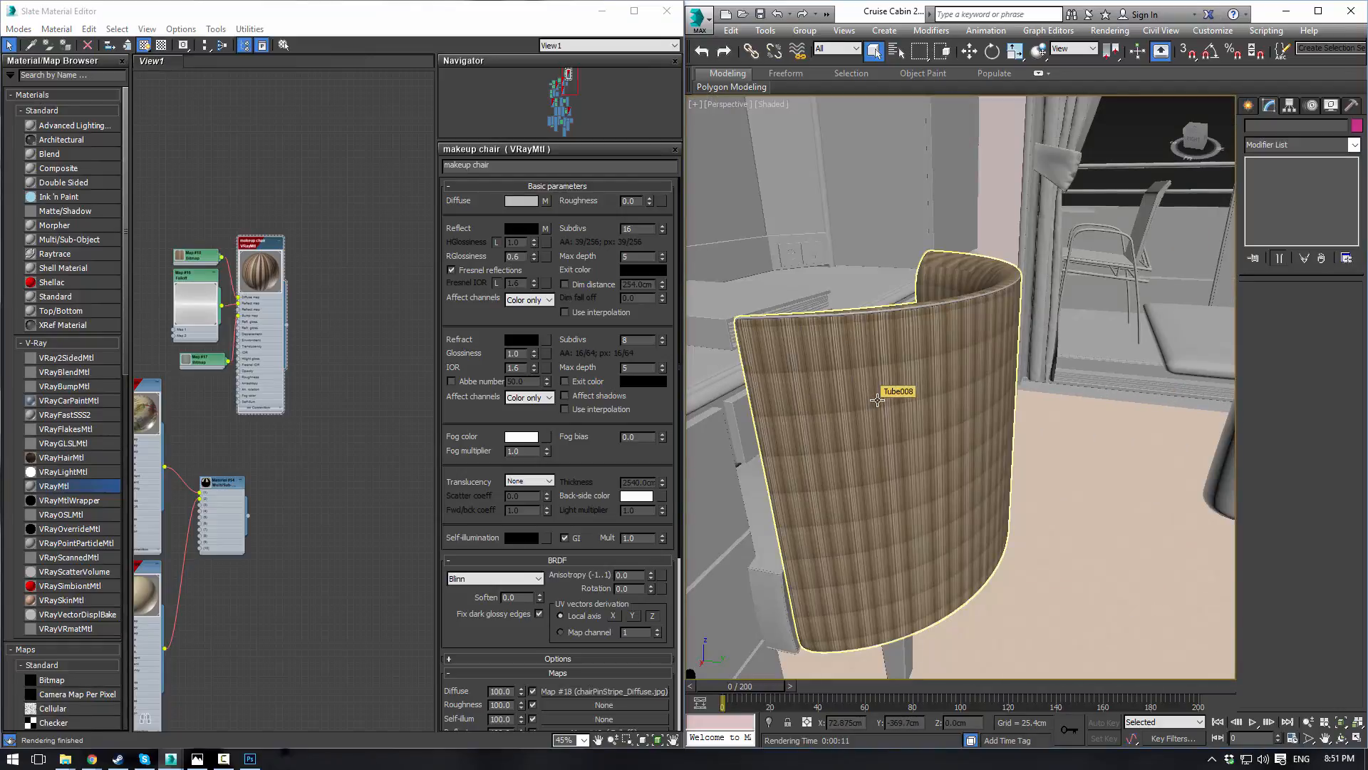
click(877, 400)
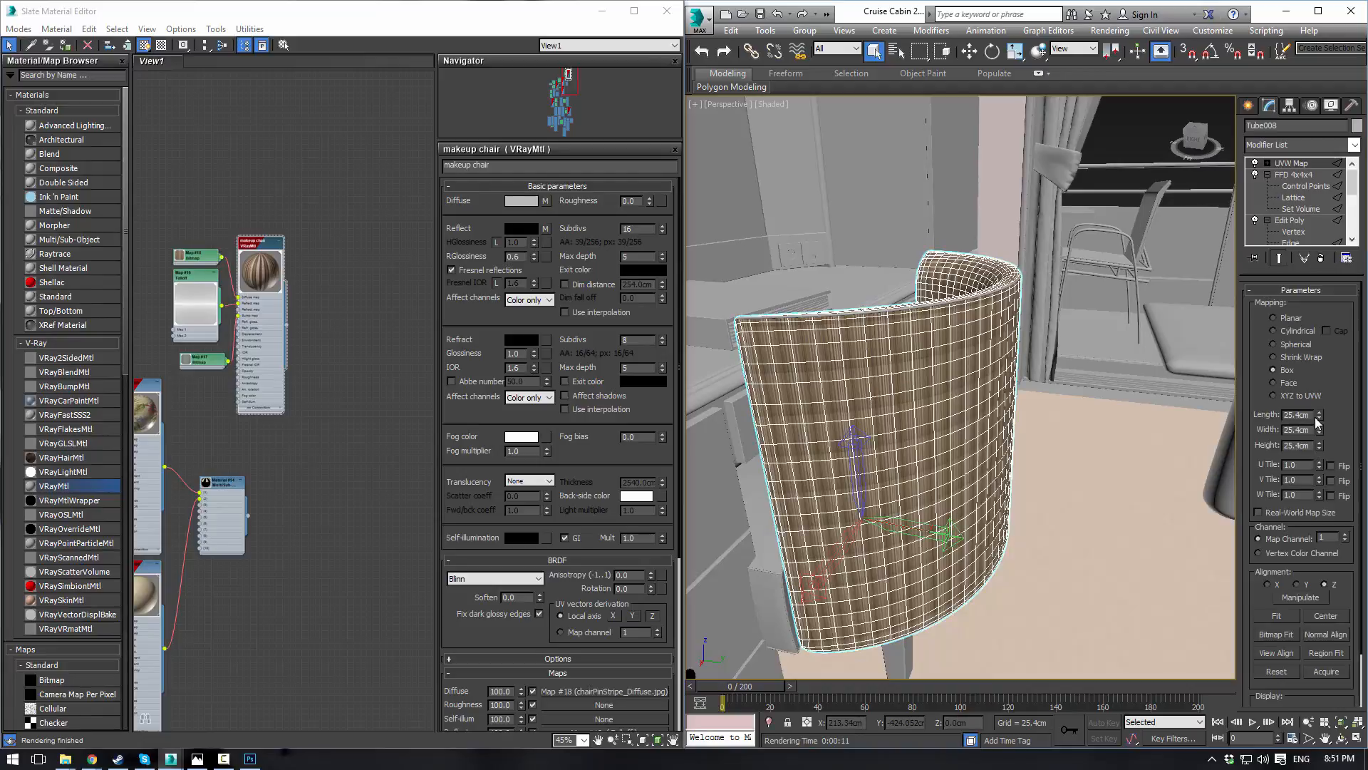
drag(1319, 464, 1321, 549)
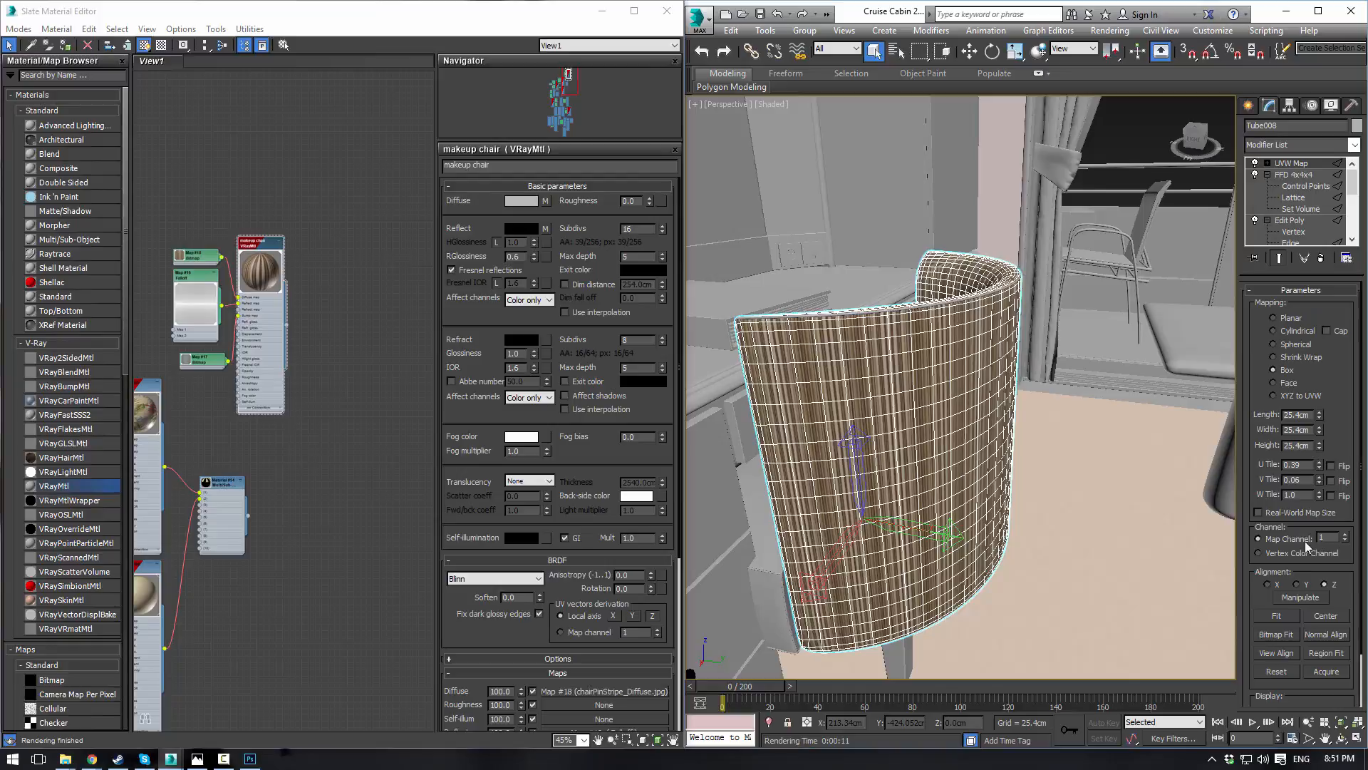
click(1130, 148)
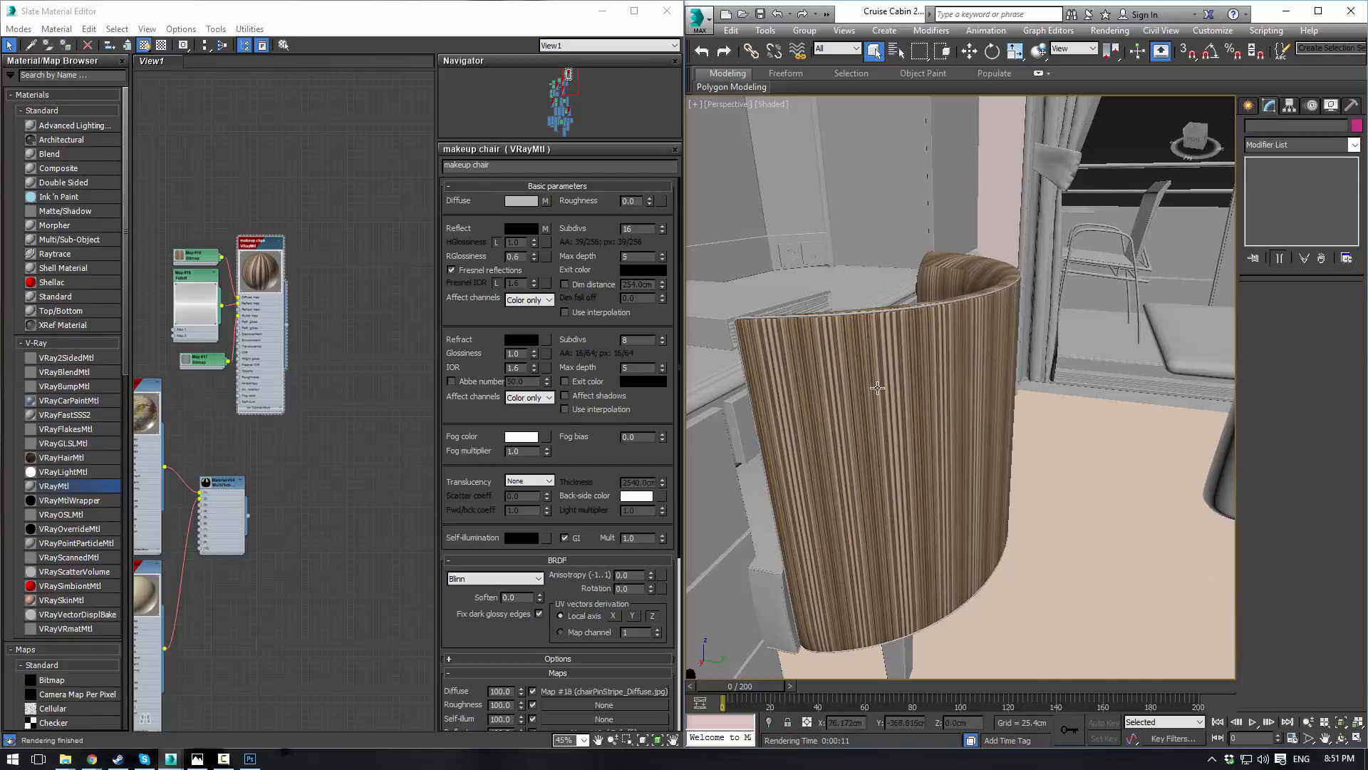
Step: Reduce the backrest mapping's U tiling to 0.1, comparing the stripes in close-up and from the camera
click(858, 397)
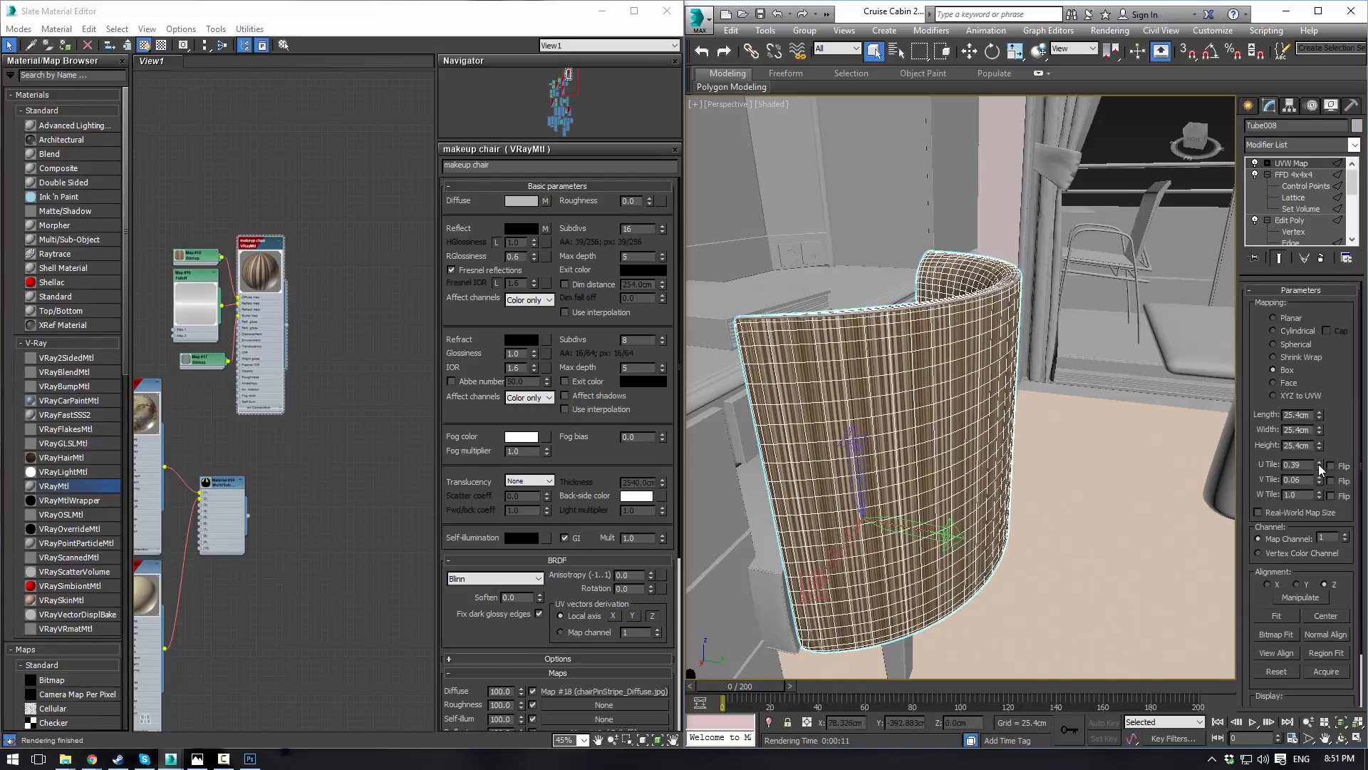
drag(1322, 469, 1316, 490)
click(1119, 130)
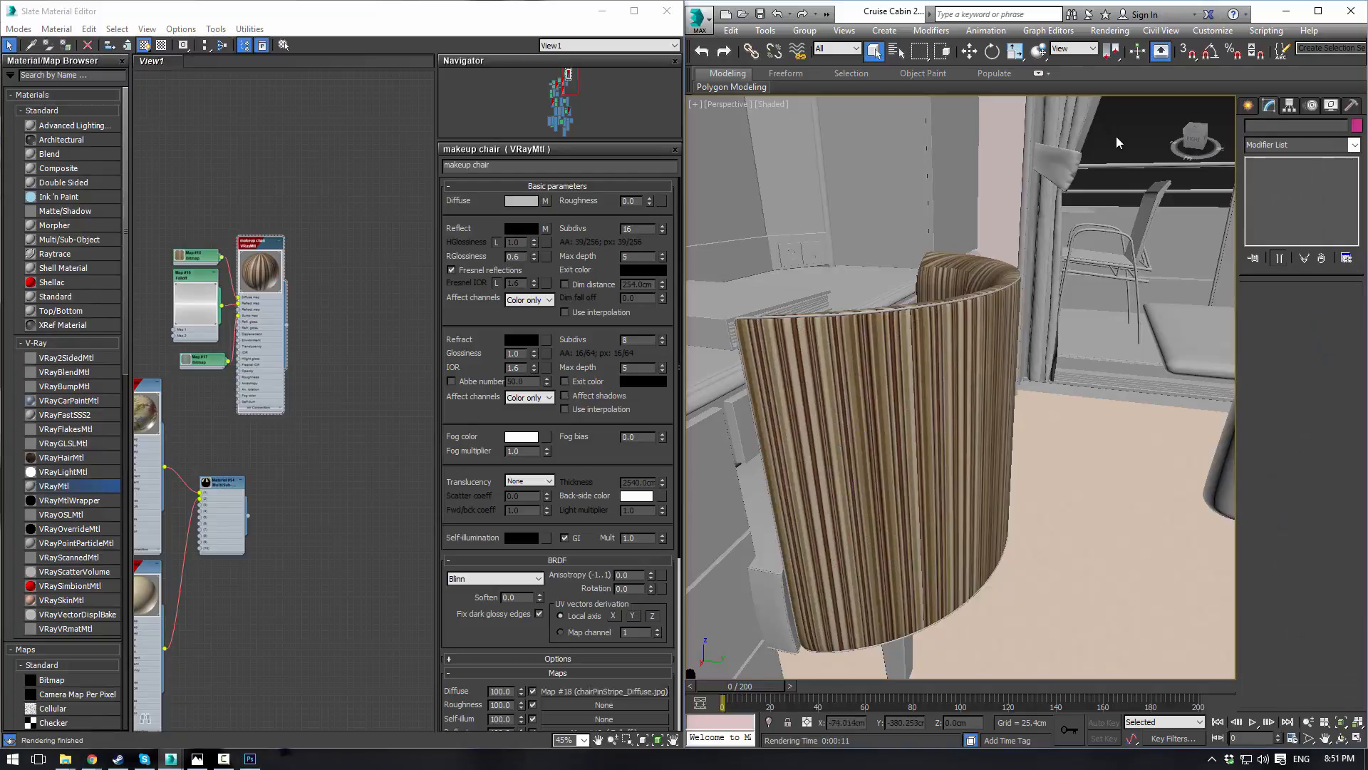
key(c)
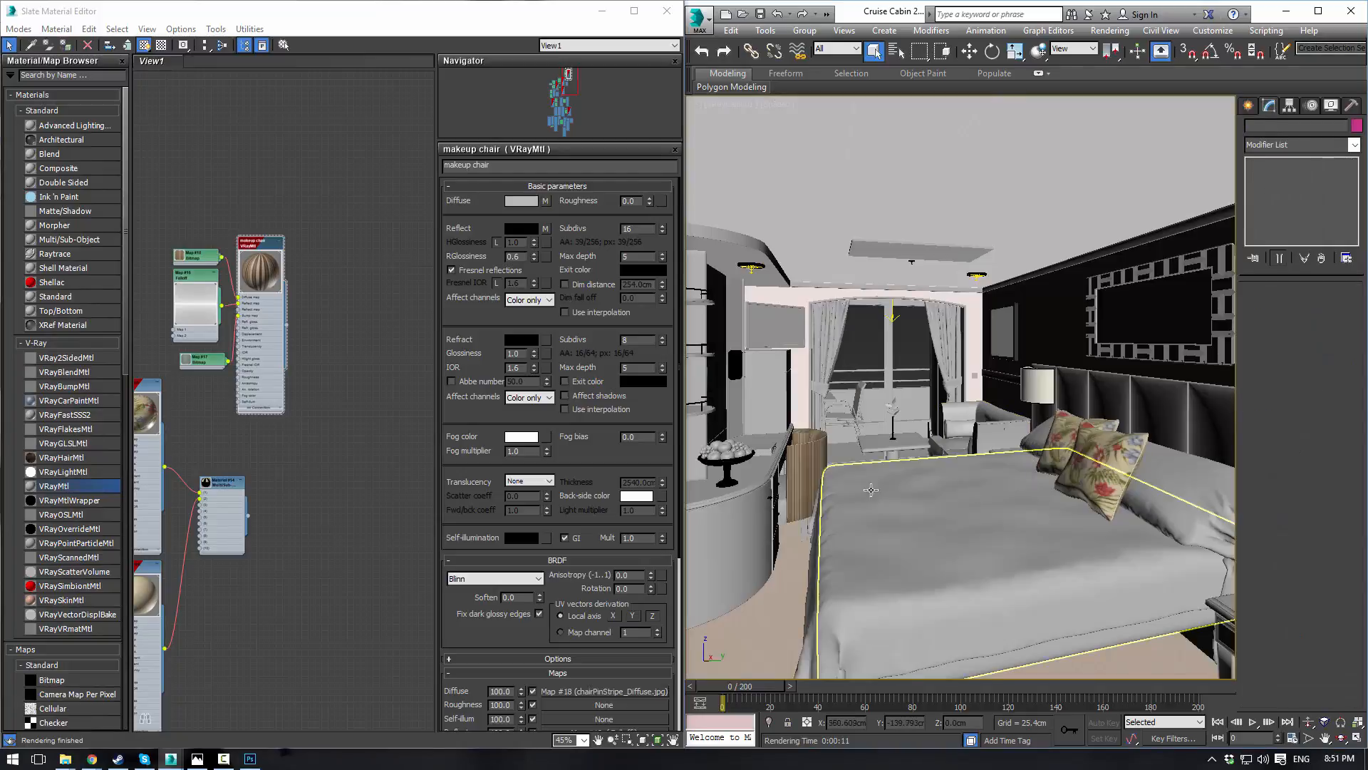
click(807, 463)
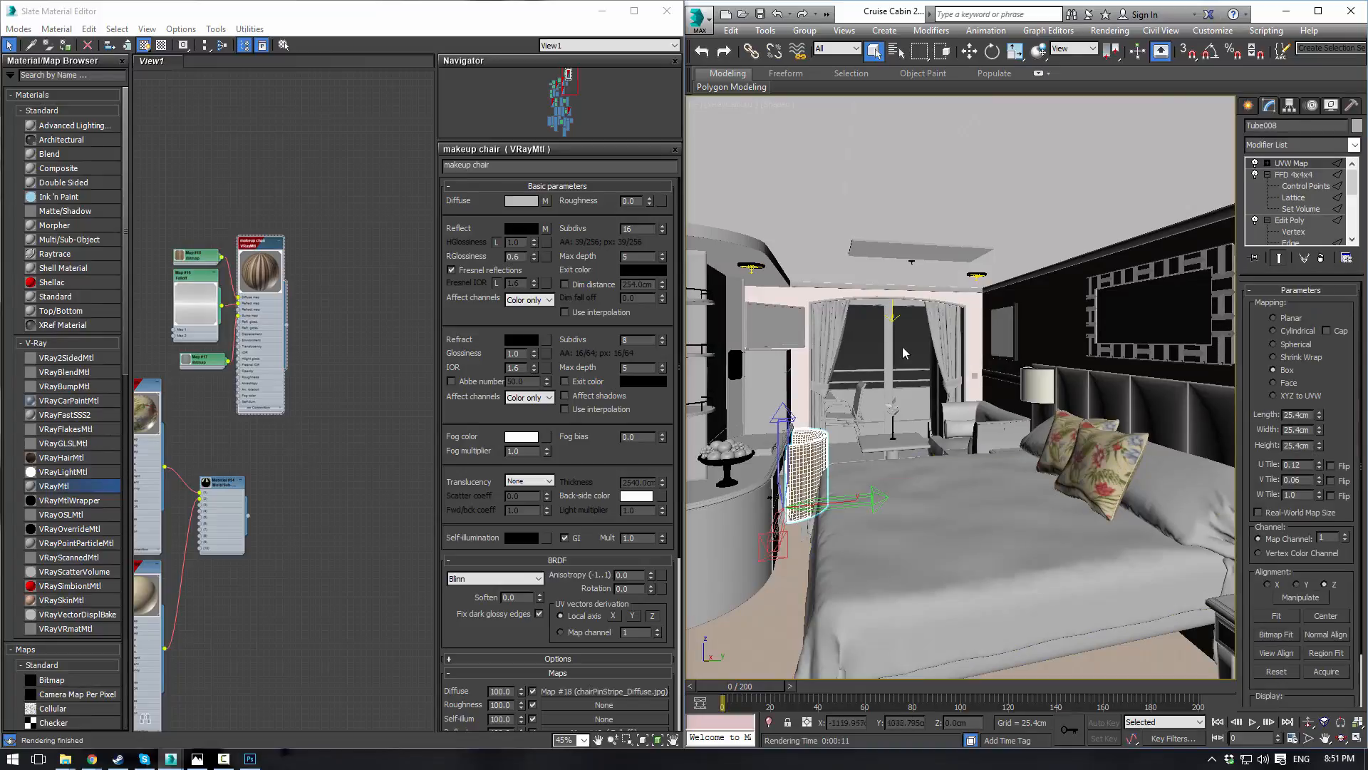
click(865, 347)
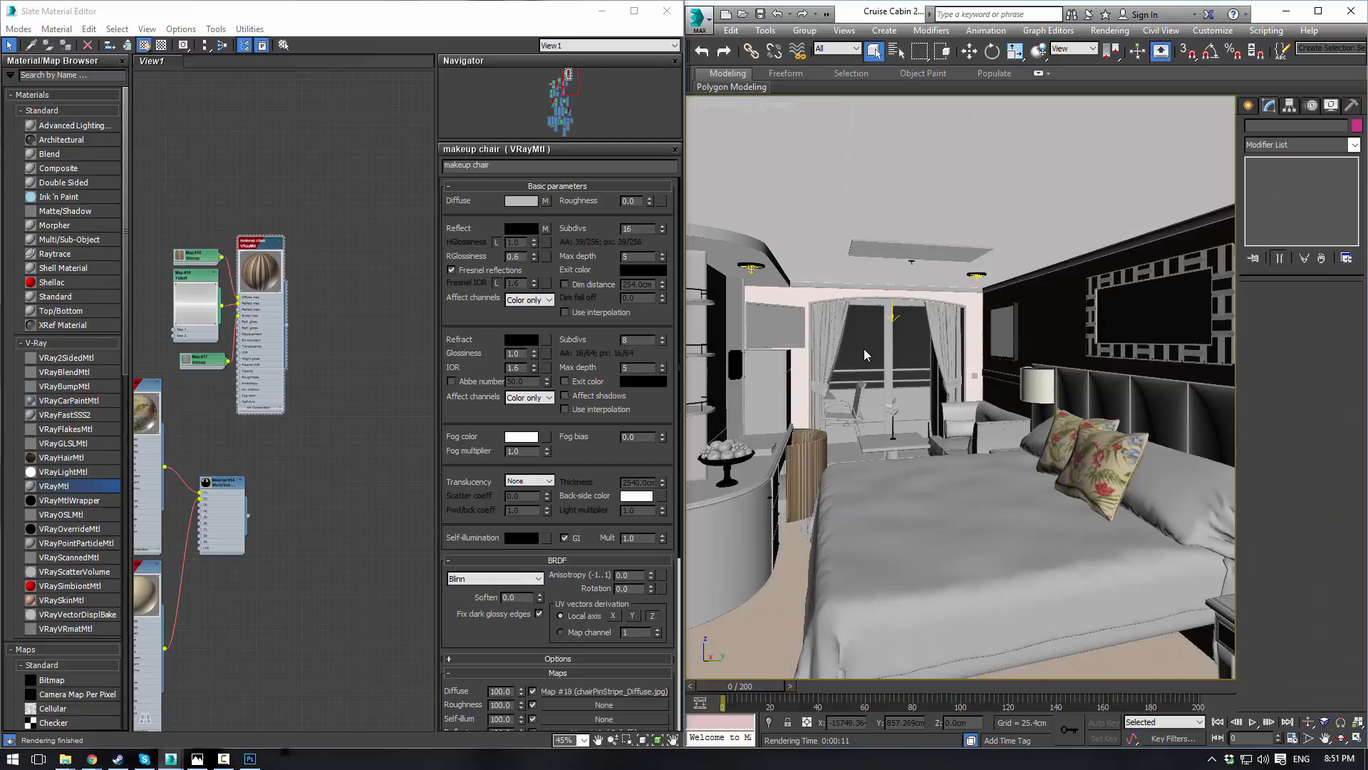
click(823, 460)
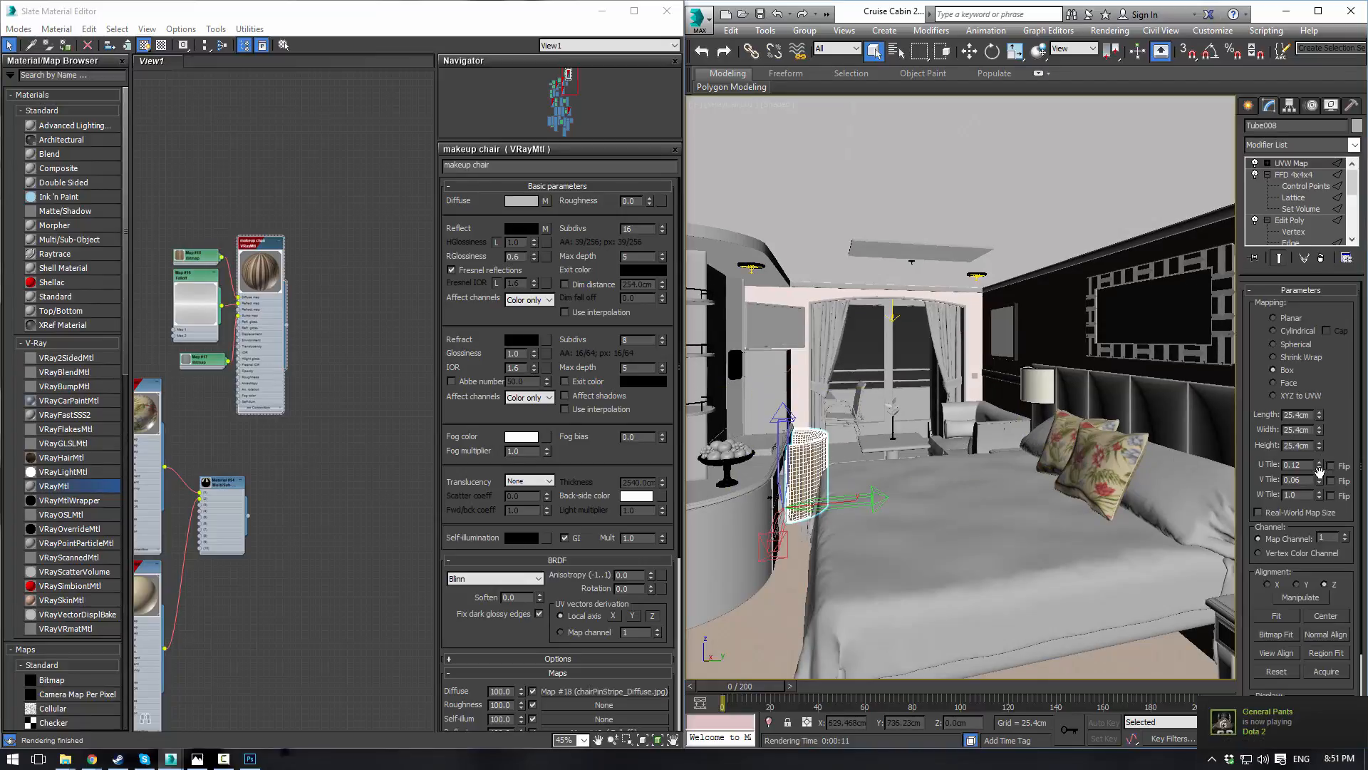
click(848, 344)
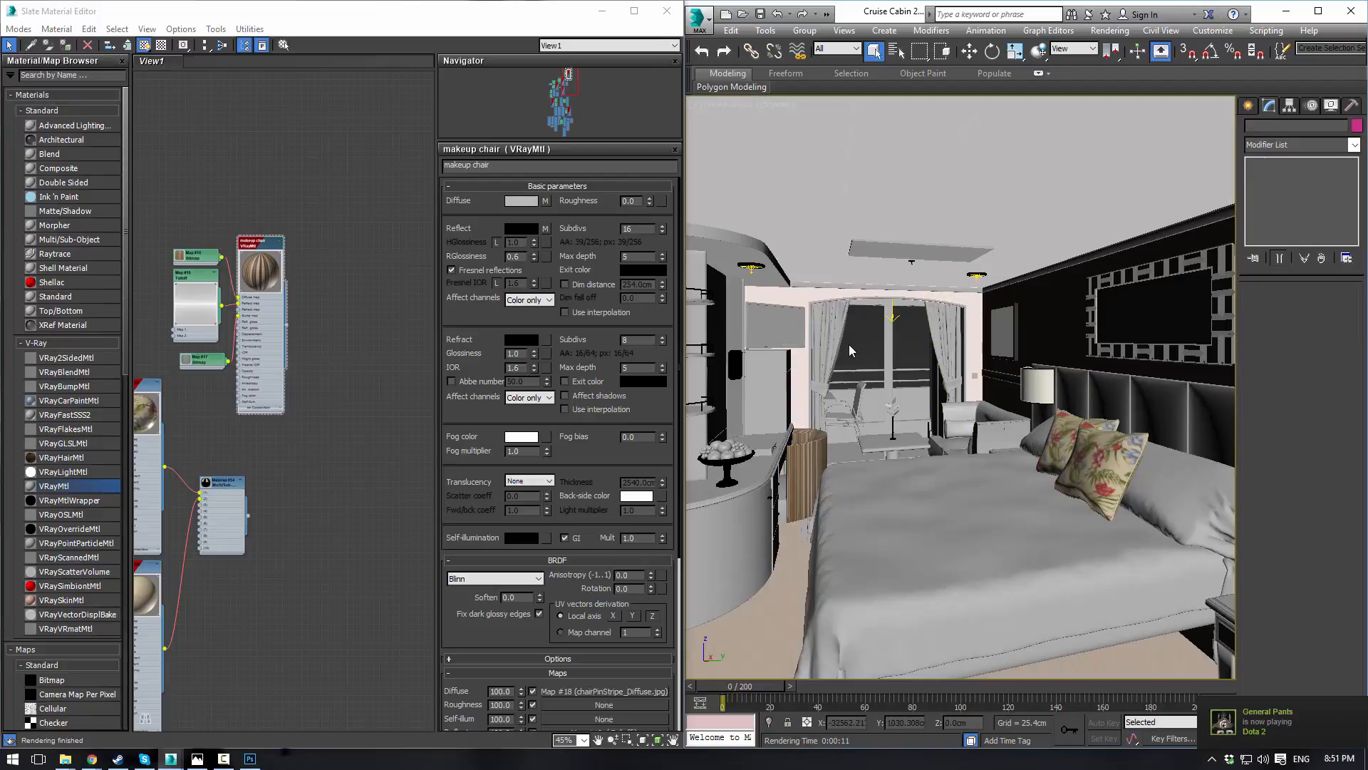
Step: Inspect the inner side of the chair backrest and switch its UVW mapping to planar
scroll(803, 439, up, 10)
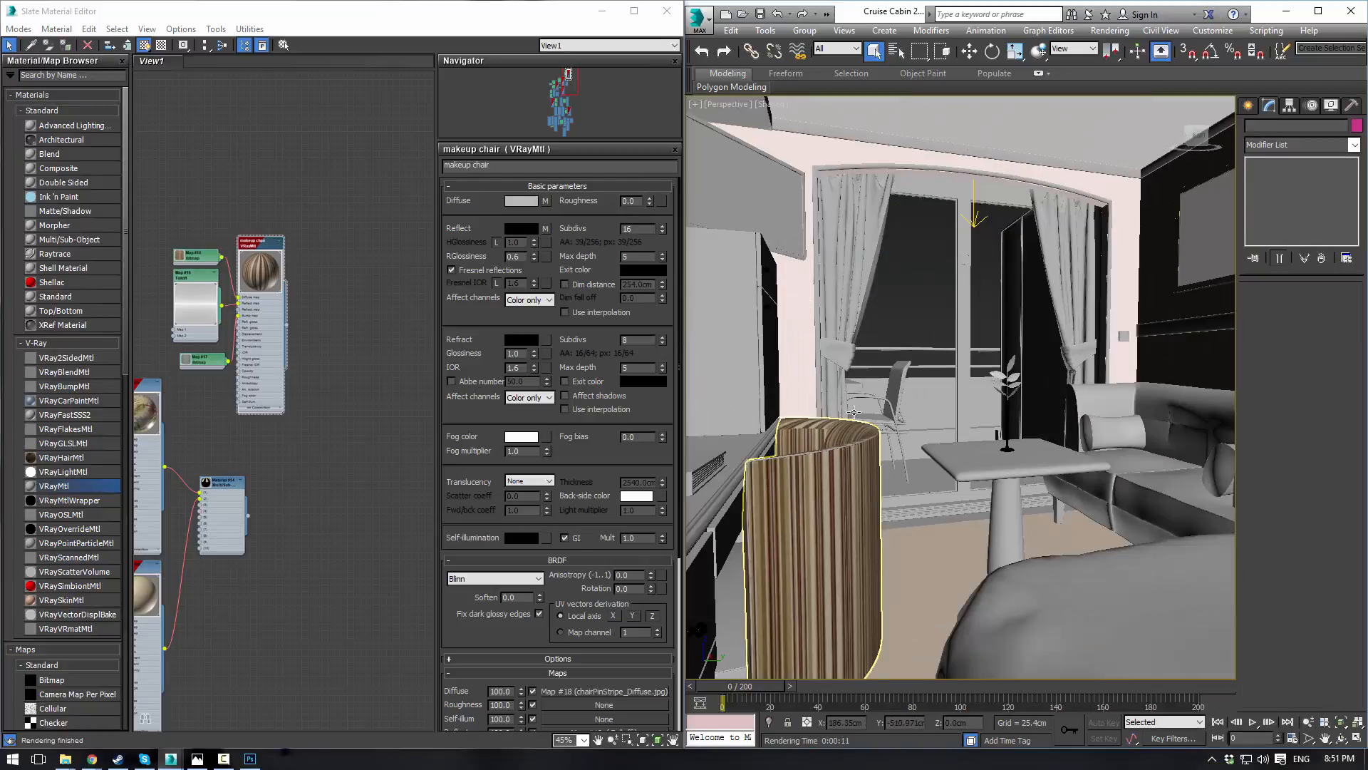
alt+middle_drag(853, 443, 540, 327)
scroll(540, 327, down, 1)
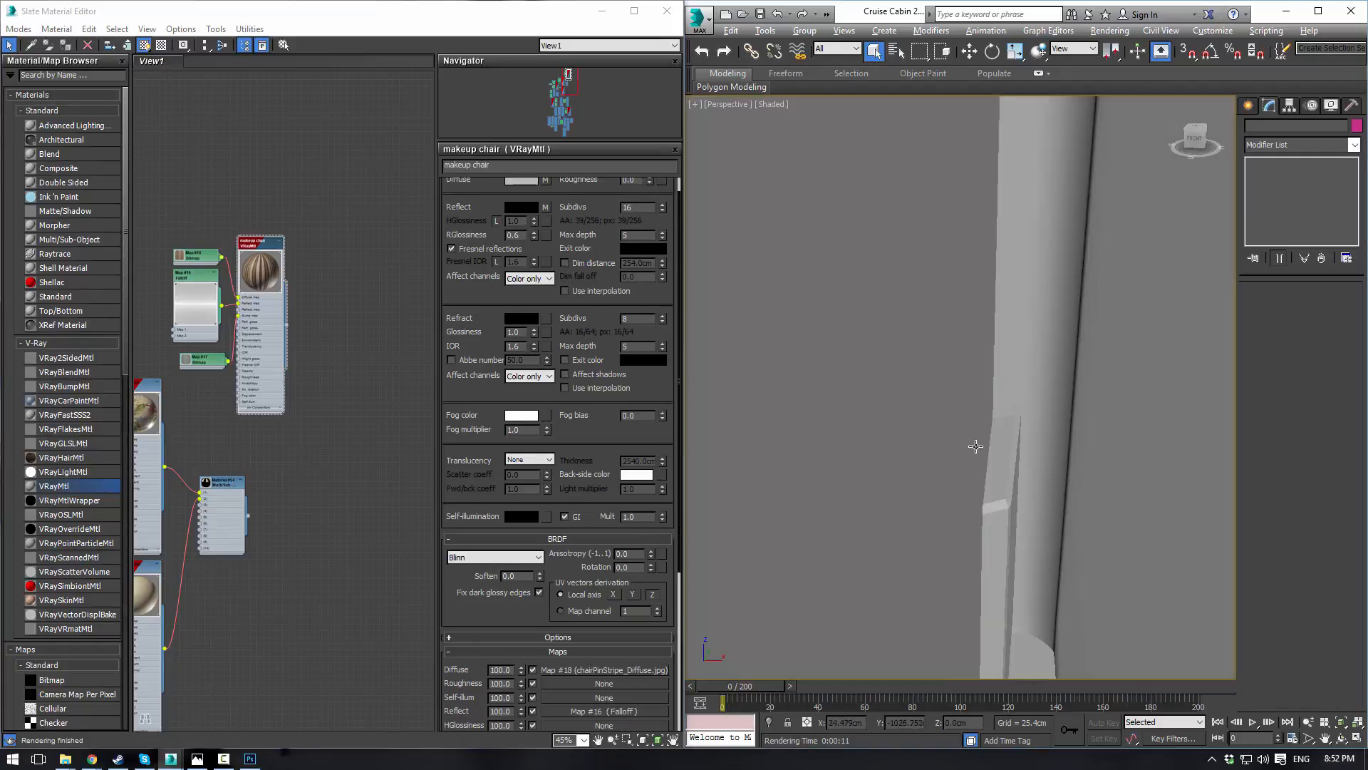
scroll(974, 446, down, 4)
alt+middle_drag(974, 447, 1227, 333)
click(894, 451)
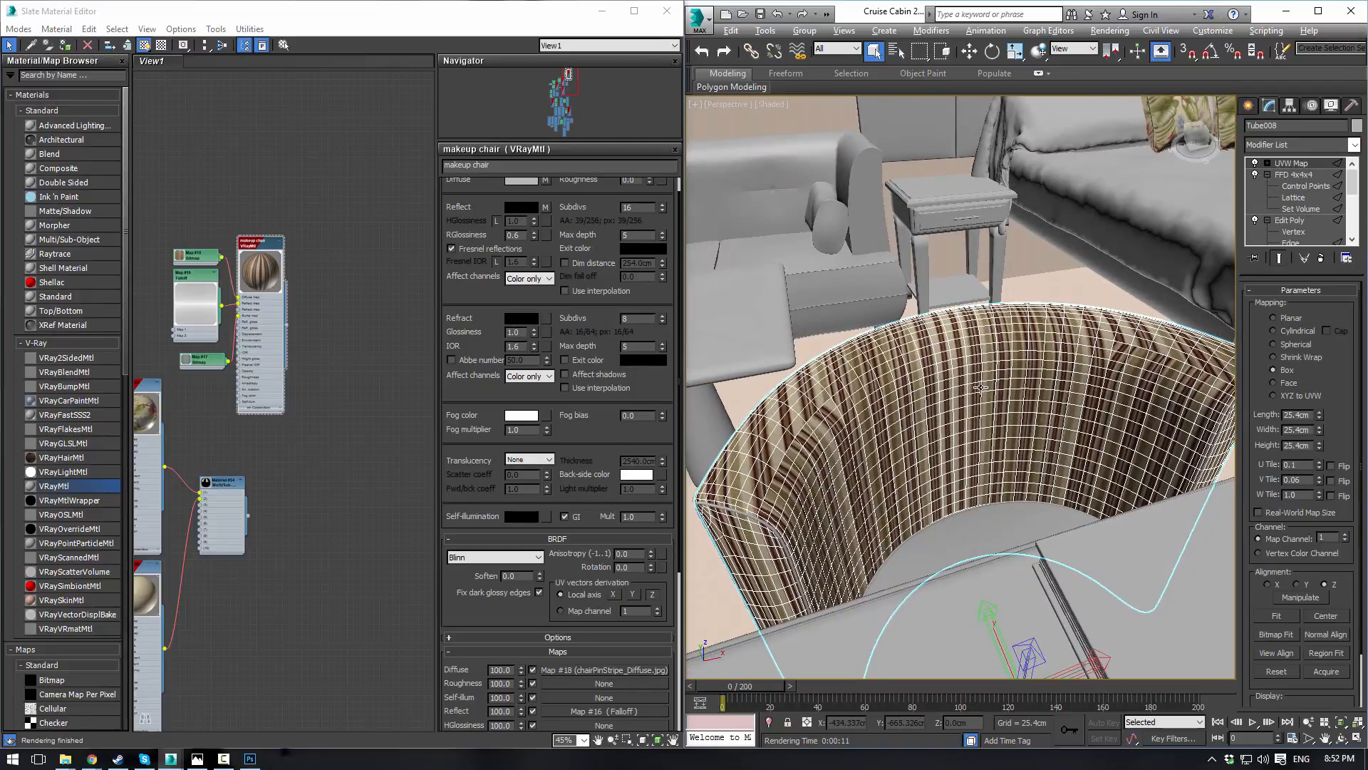
click(1276, 322)
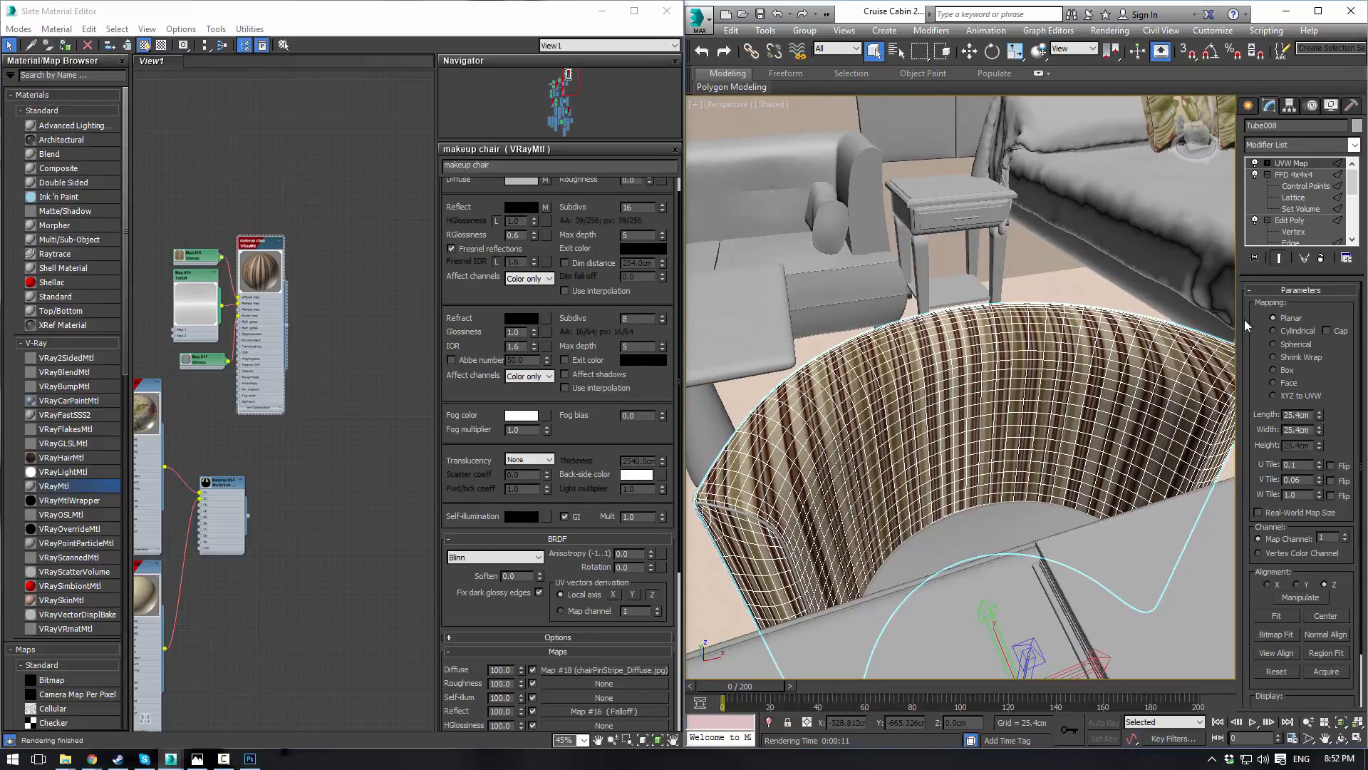
click(1107, 281)
middle_drag(1107, 281, 955, 345)
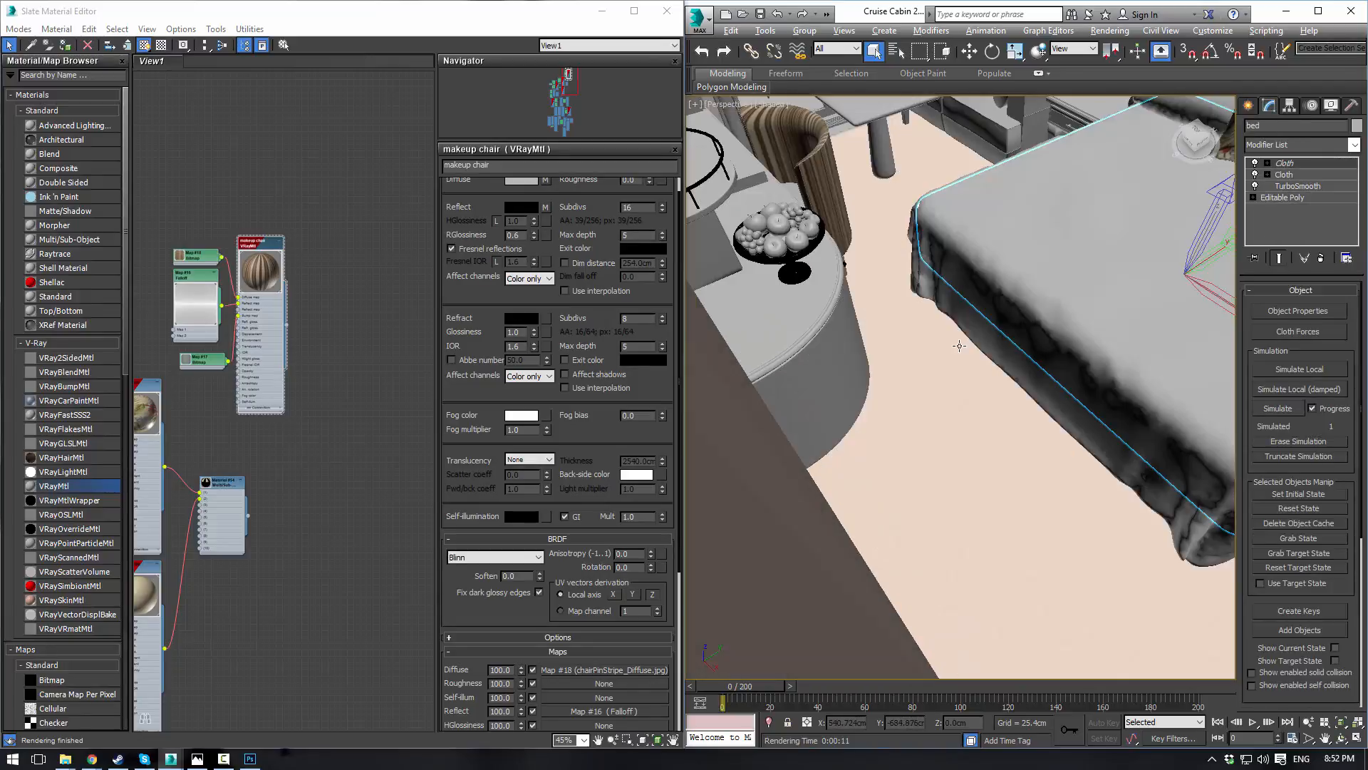
Step: Select the makeup chair's backrest and switch its UVW mapping to cylindrical
key(c)
key(p)
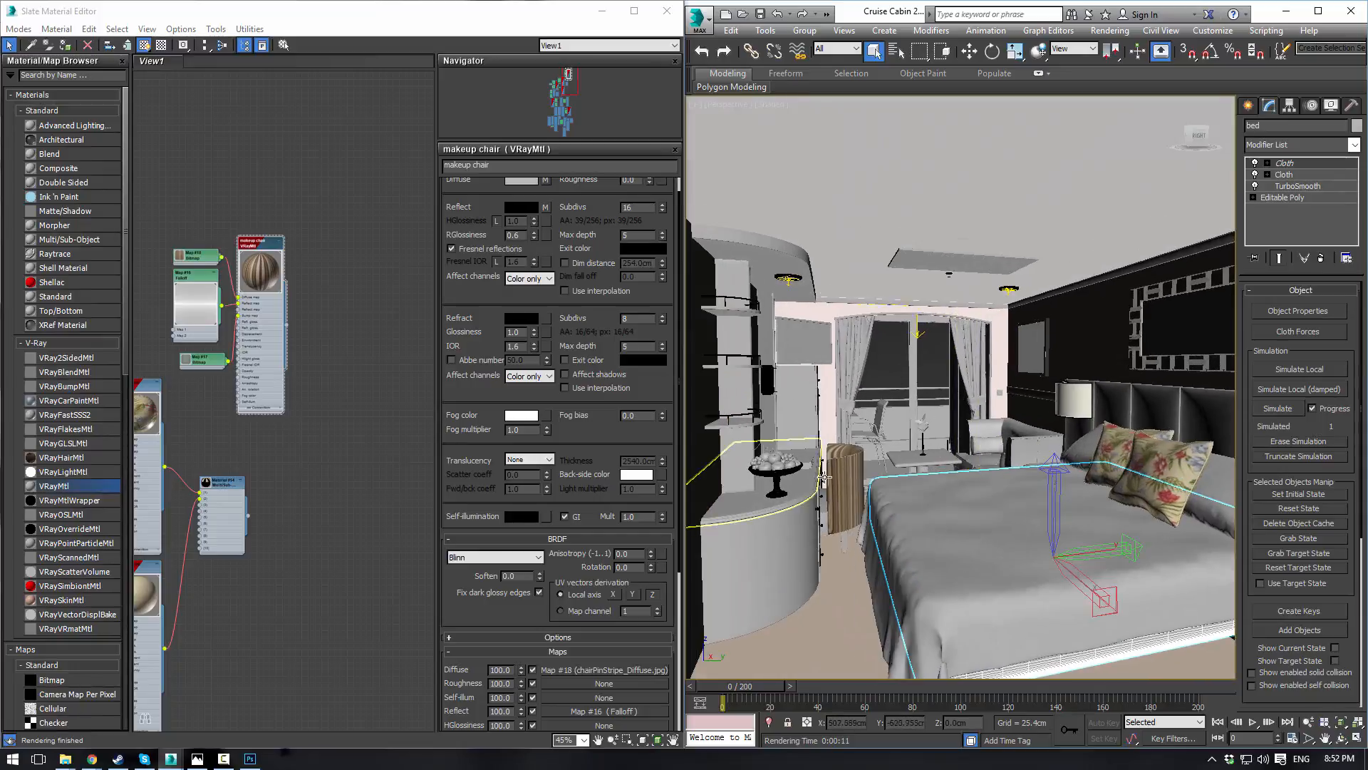
click(803, 451)
key(z)
scroll(890, 446, up, 1)
alt+middle_drag(889, 446, 878, 457)
scroll(1000, 234, up, 1)
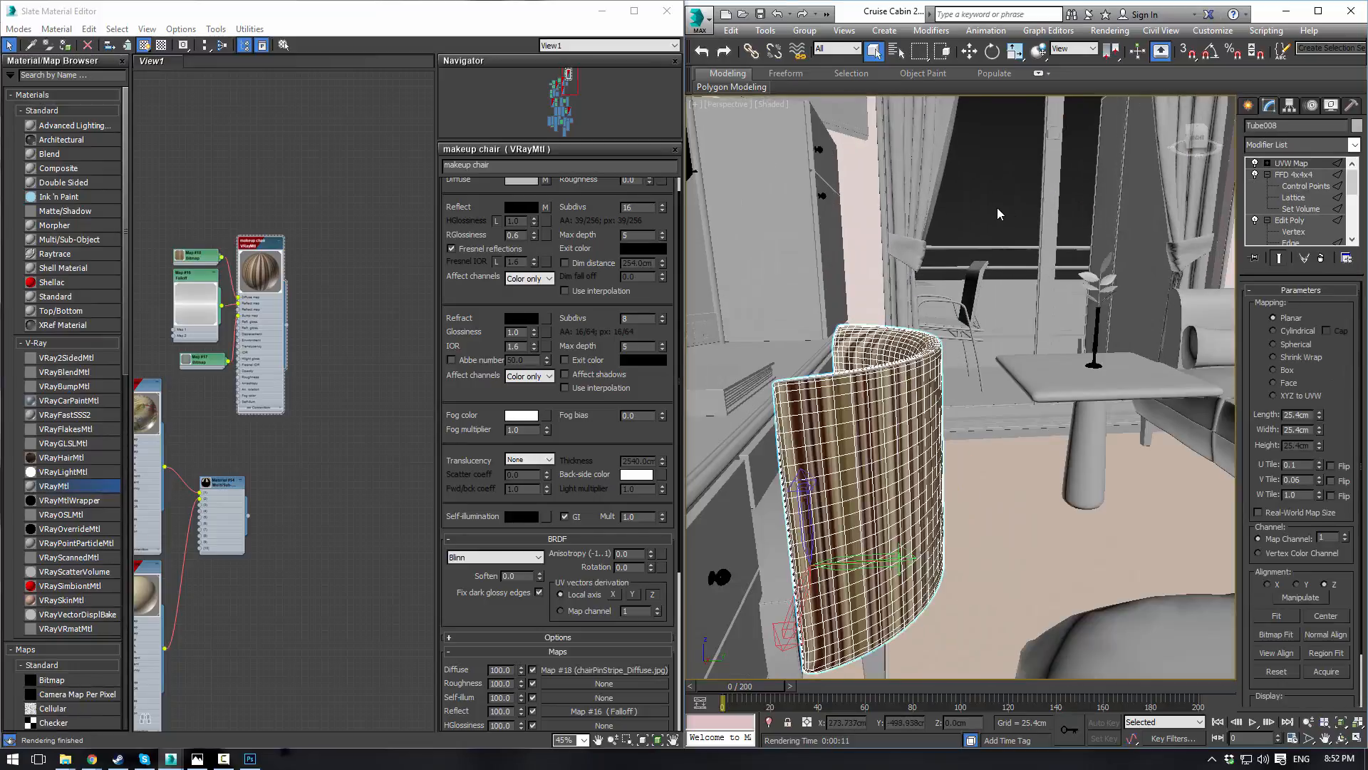
click(999, 214)
alt+middle_drag(951, 349, 918, 381)
click(919, 381)
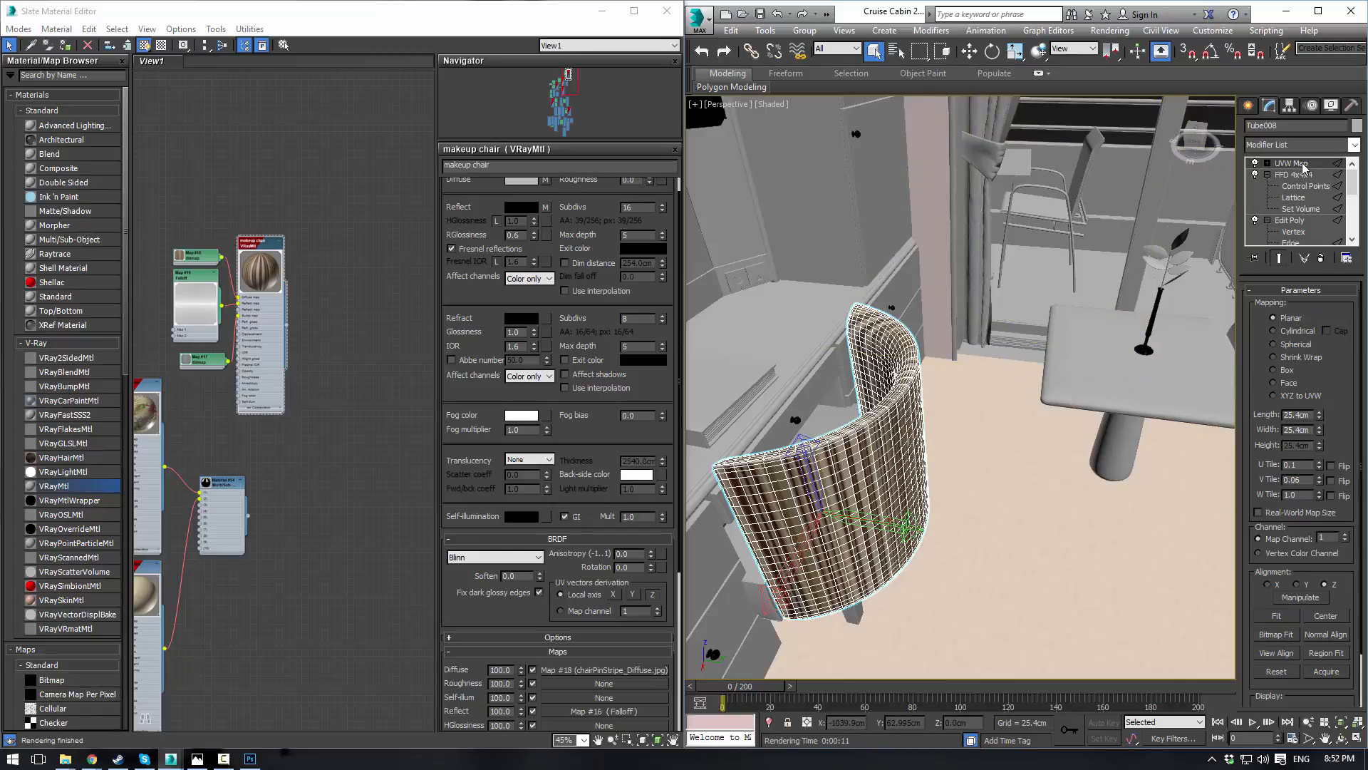
scroll(1319, 196, down, 3)
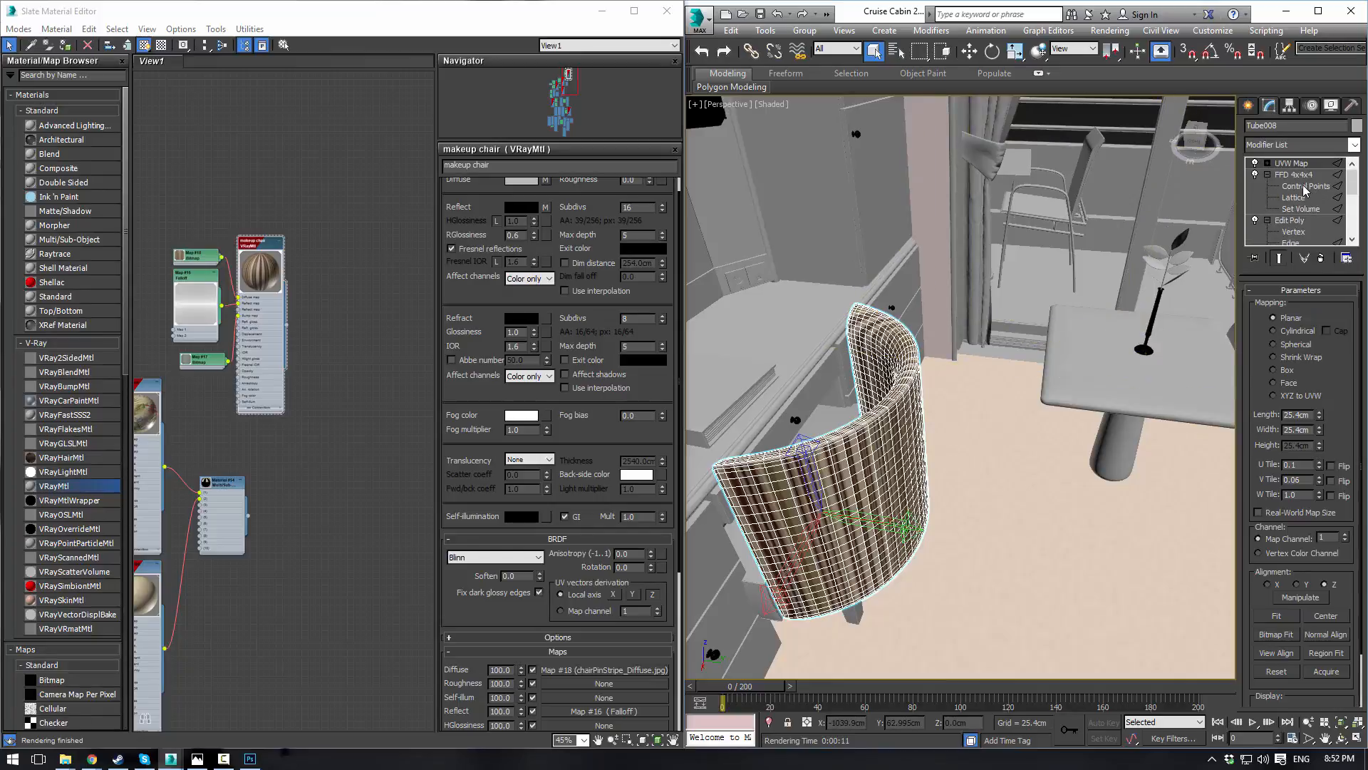
scroll(1306, 190, up, 2)
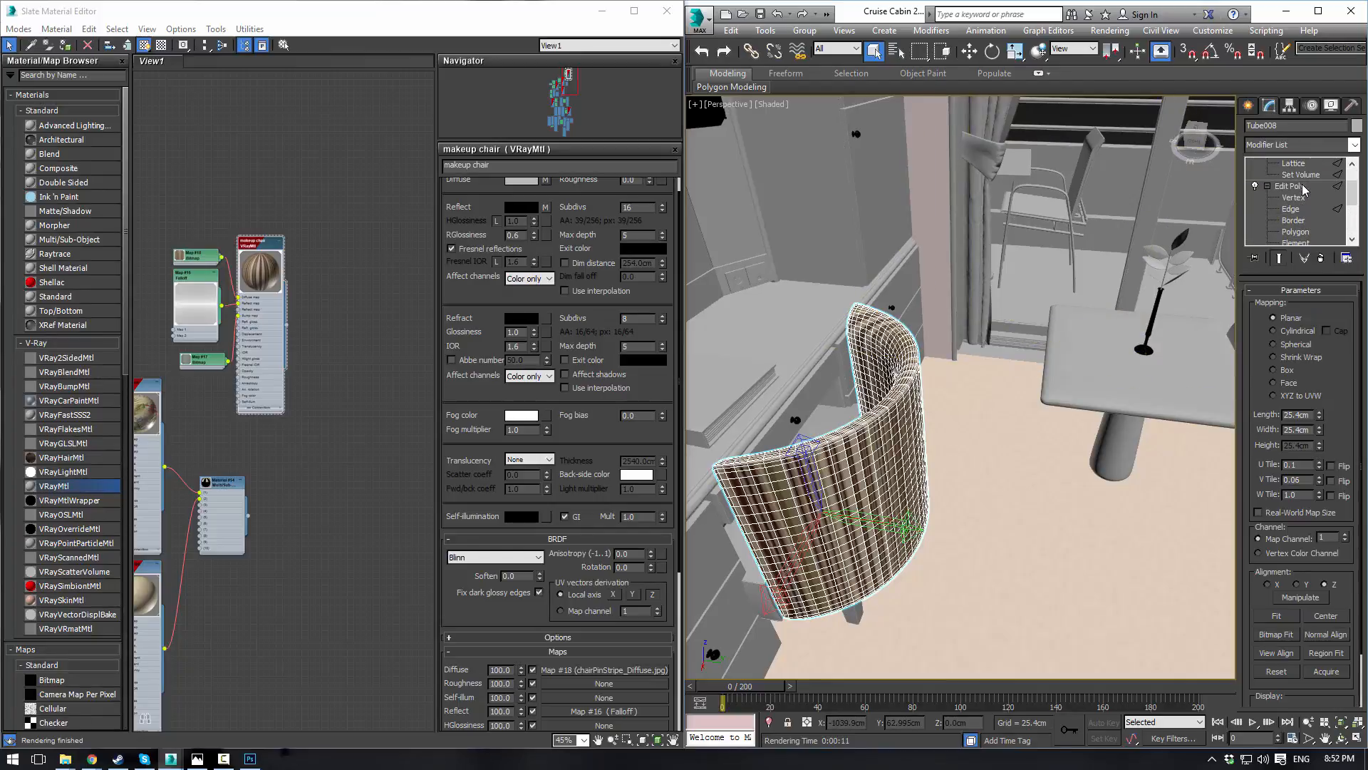
click(1273, 331)
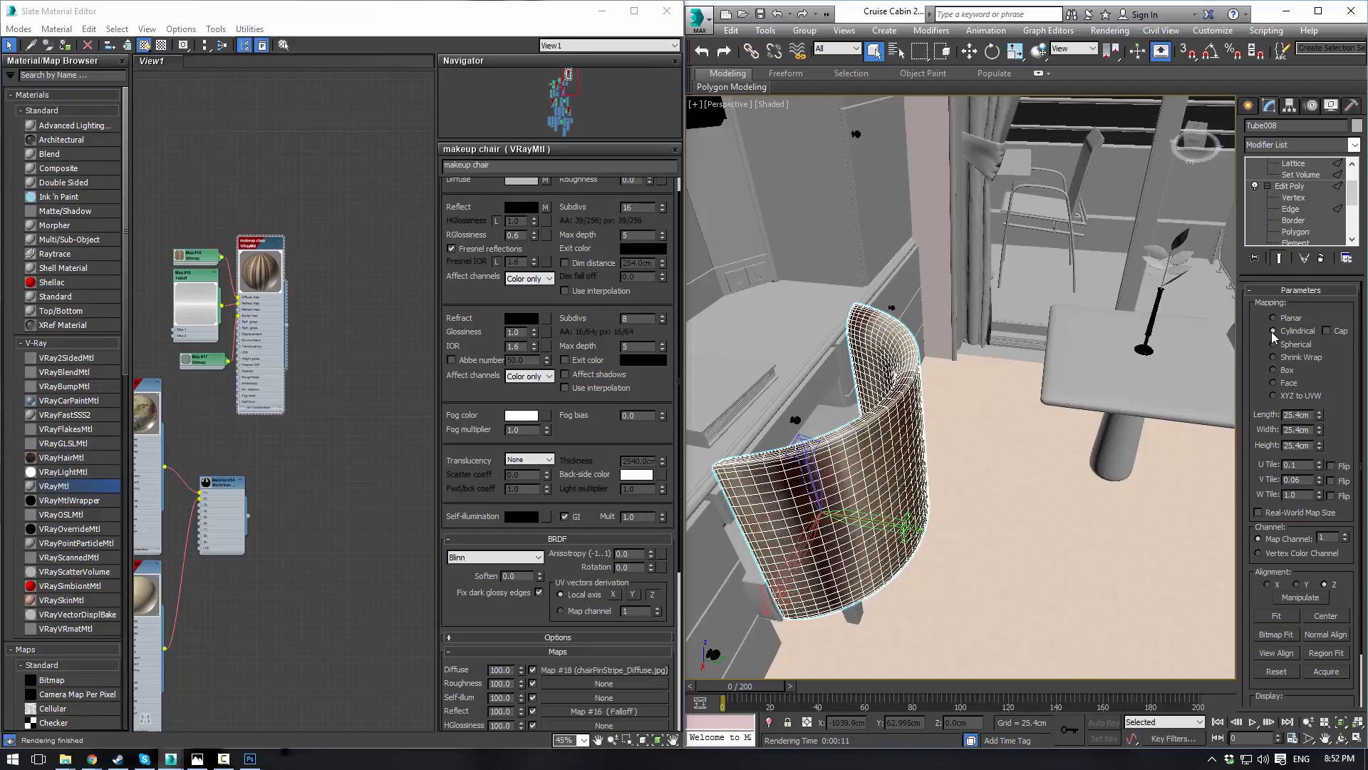
Step: Try a length of 8.636 cm and the Cap option on the backrest's cylindrical mapping
click(1083, 117)
alt+middle_drag(953, 277, 916, 420)
click(887, 420)
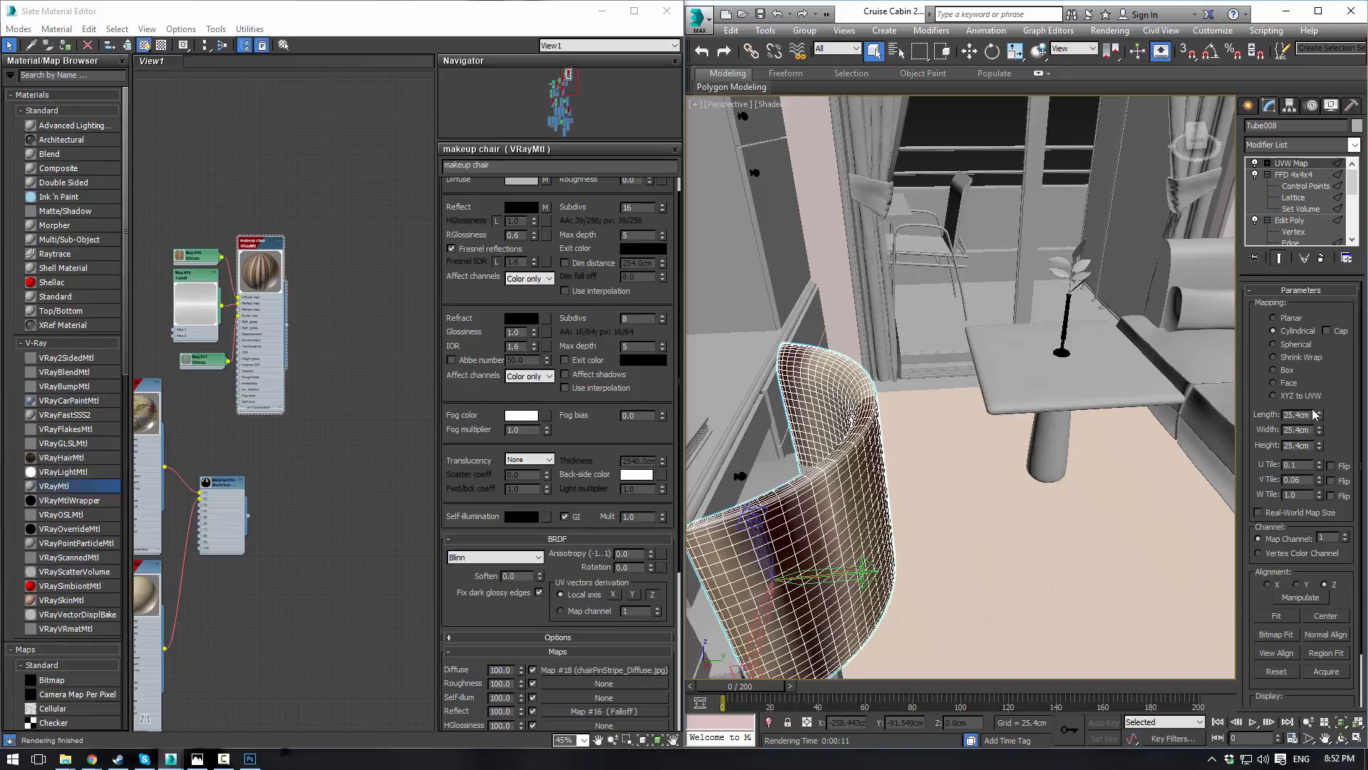
click(1267, 163)
click(1292, 174)
key(w)
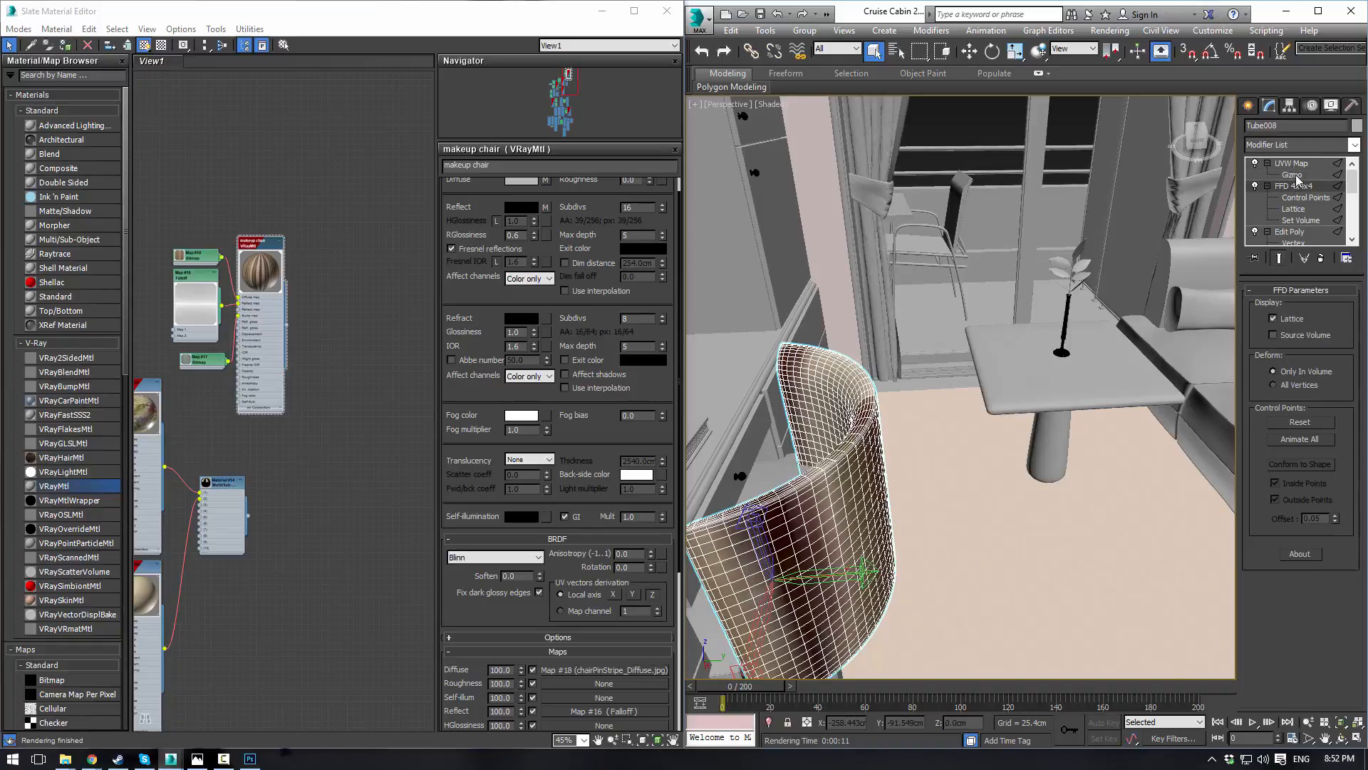
click(1298, 171)
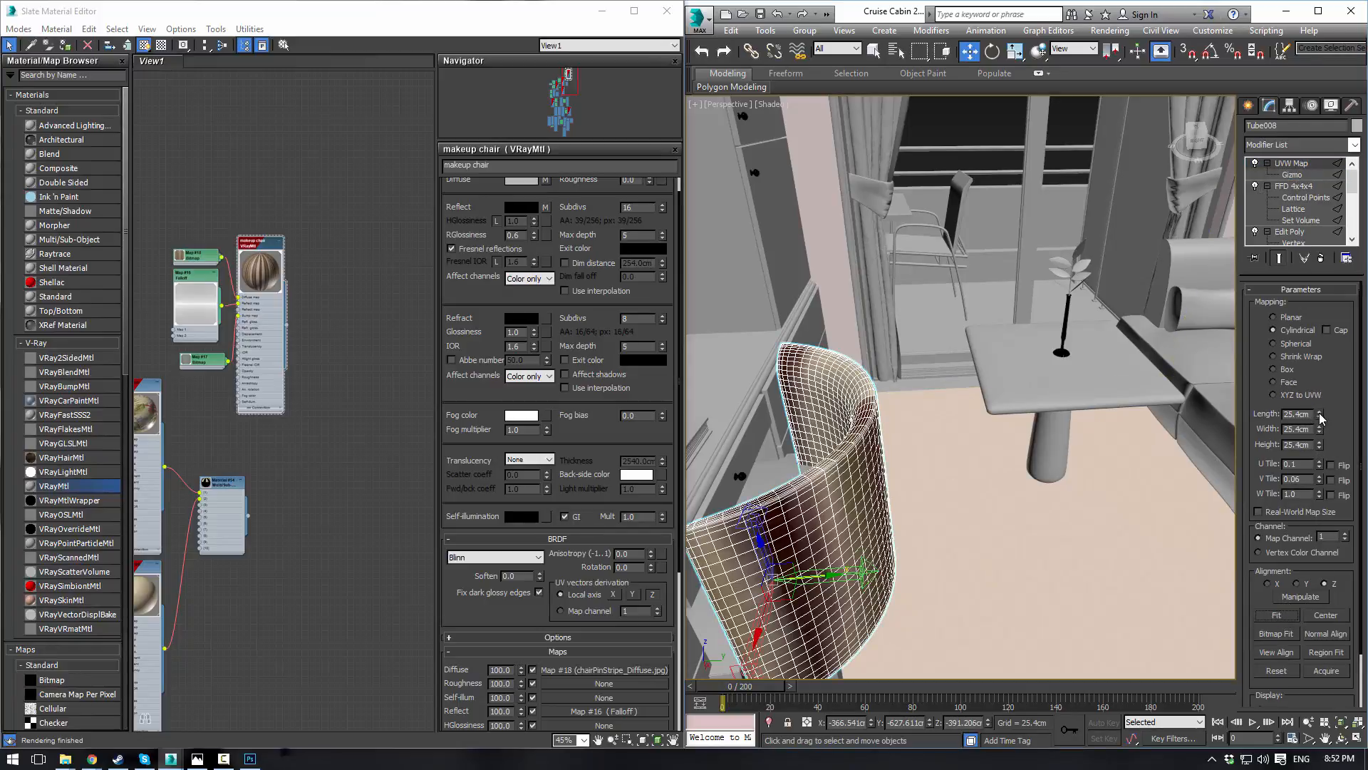
drag(1321, 416, 1321, 460)
click(1327, 330)
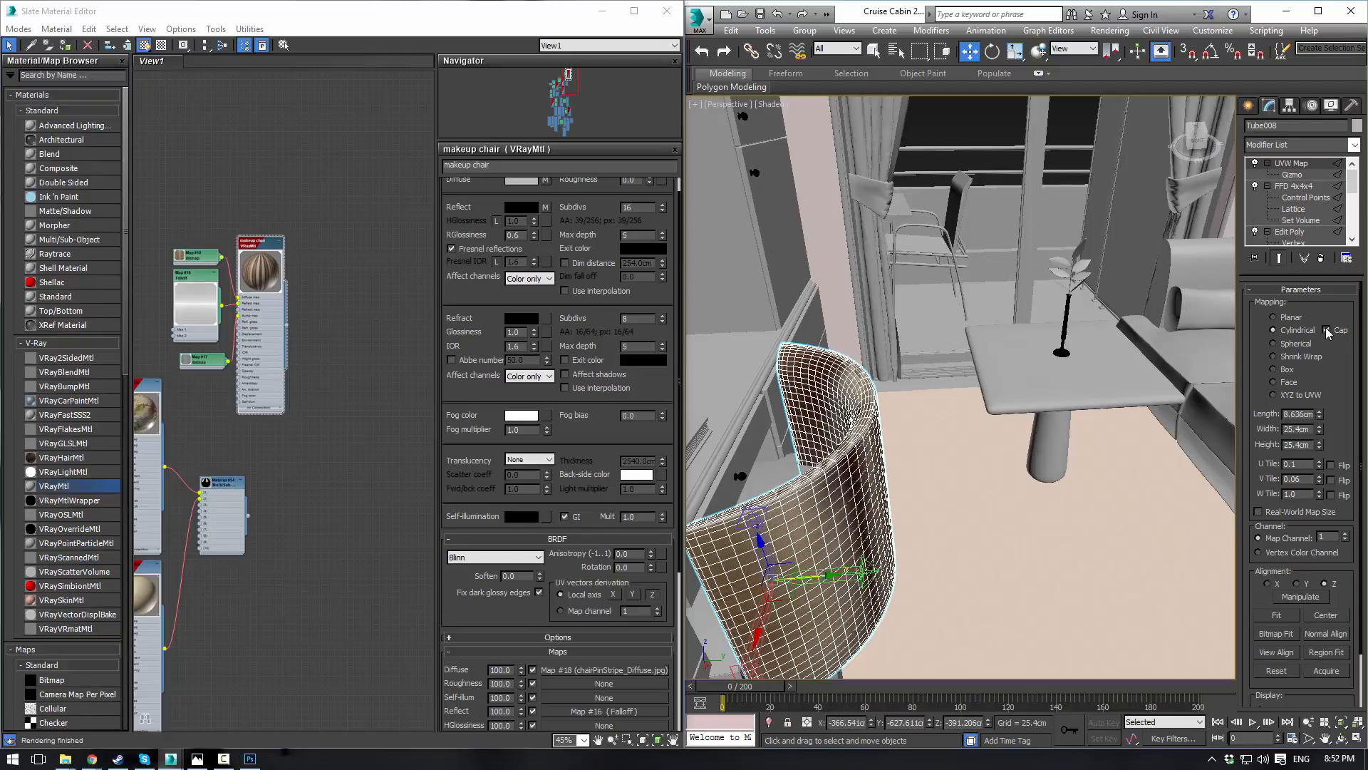
click(864, 368)
click(822, 424)
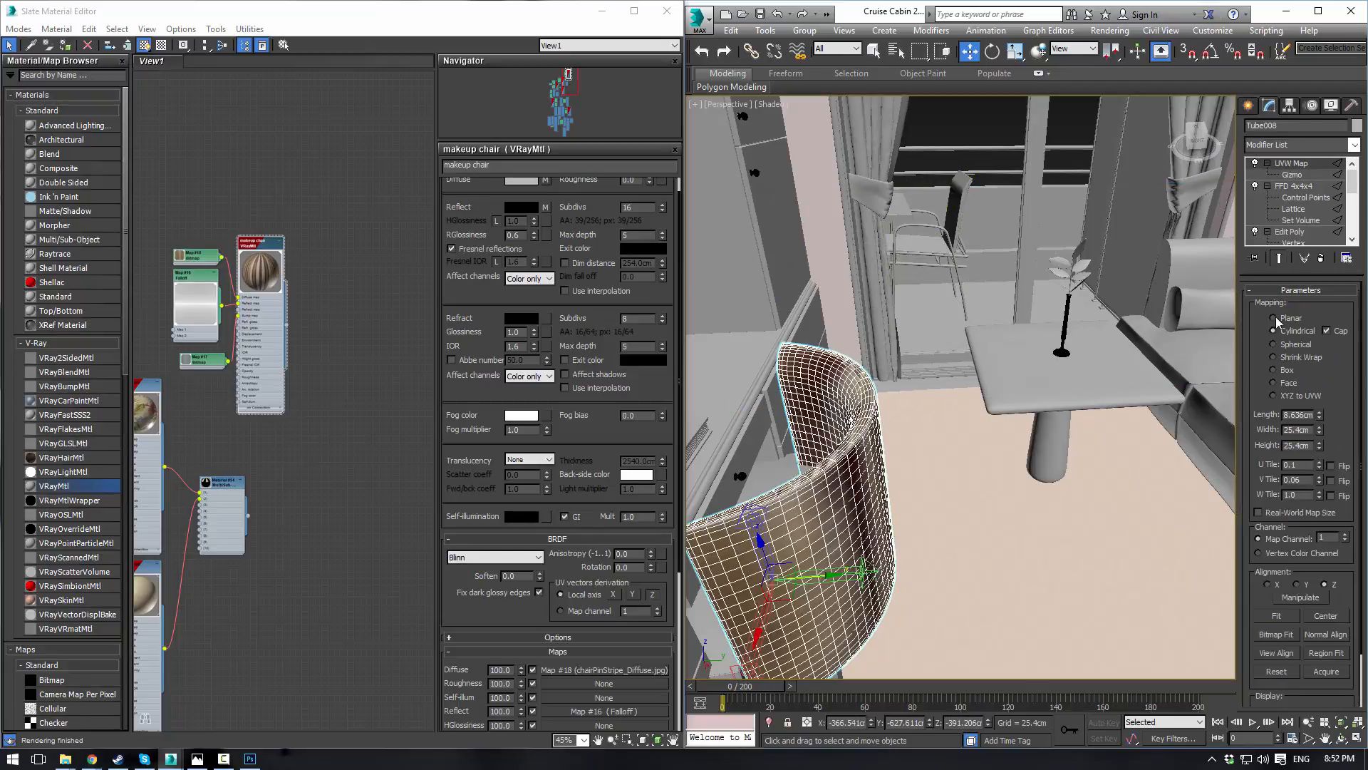
click(1327, 331)
Step: Switch the backrest's UVW mapping to spherical and set its U tiling to 2.56
click(1305, 348)
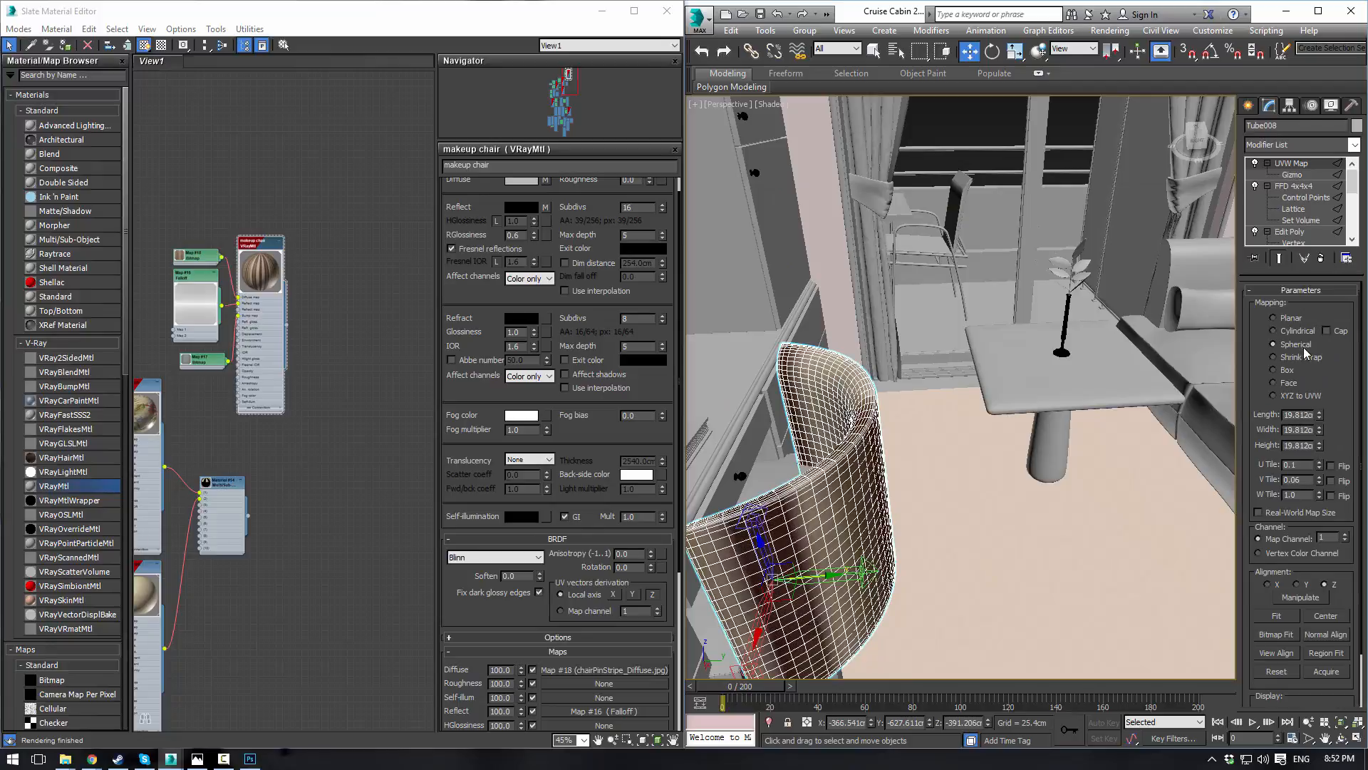
drag(1318, 417, 1313, 281)
click(984, 118)
alt+middle_drag(984, 214, 968, 285)
alt+middle_drag(1040, 301, 1069, 334)
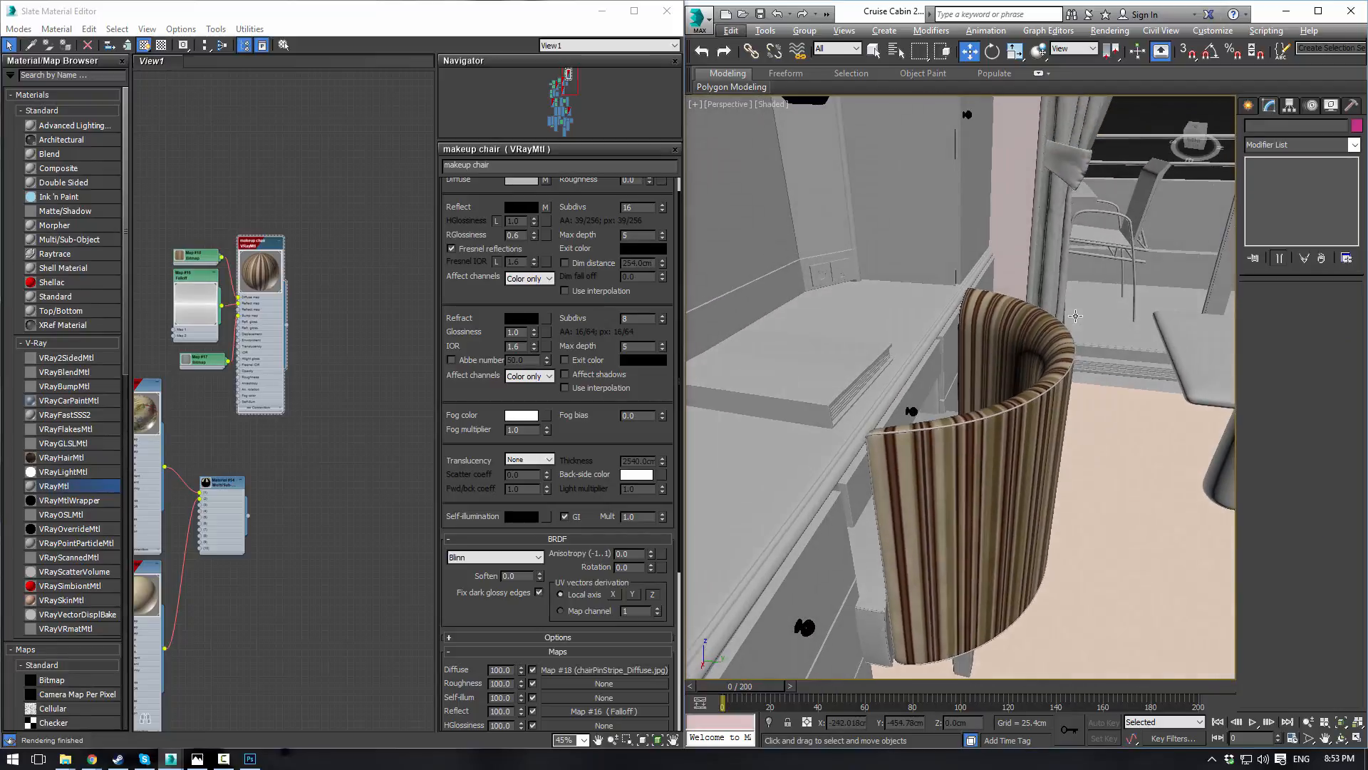
Step: Set the backrest's spherical mapping length to 36.85 cm, judging the stripes from the camera
key(c)
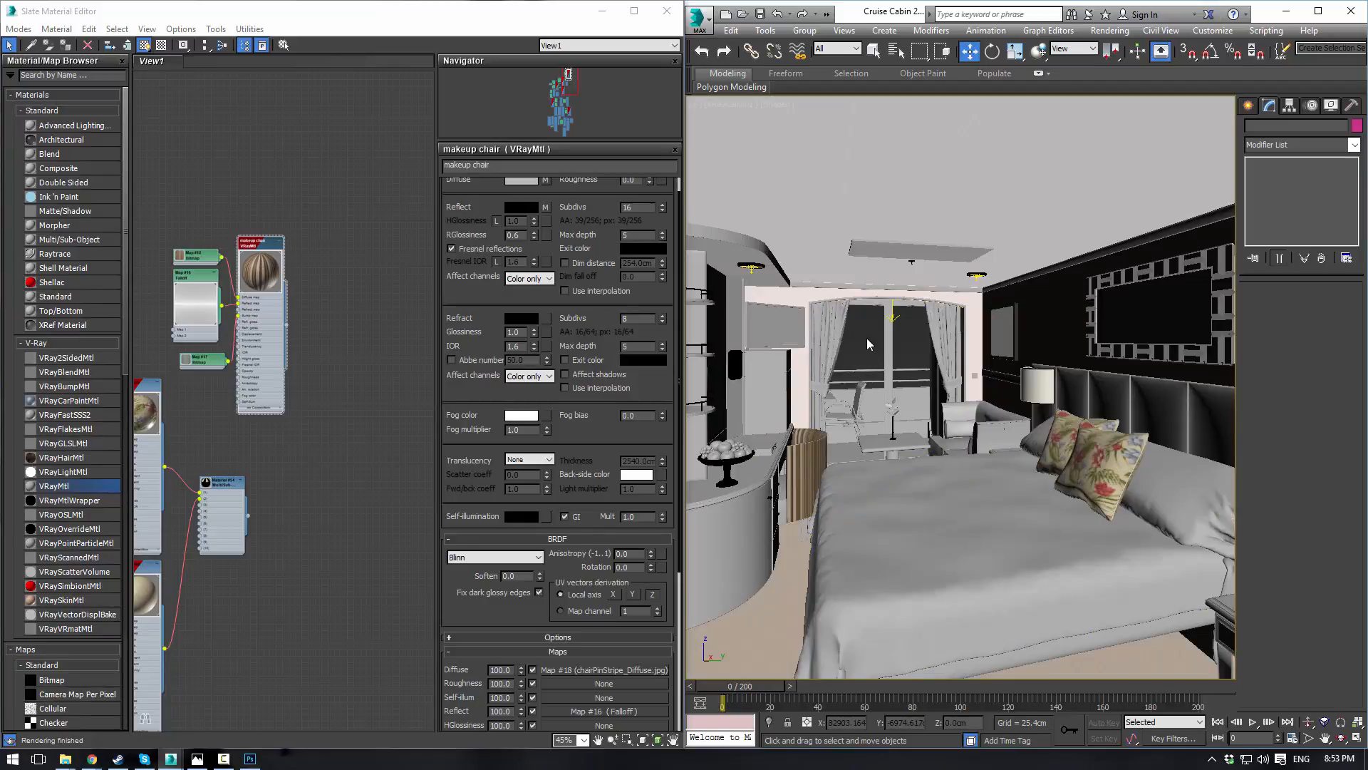
click(805, 462)
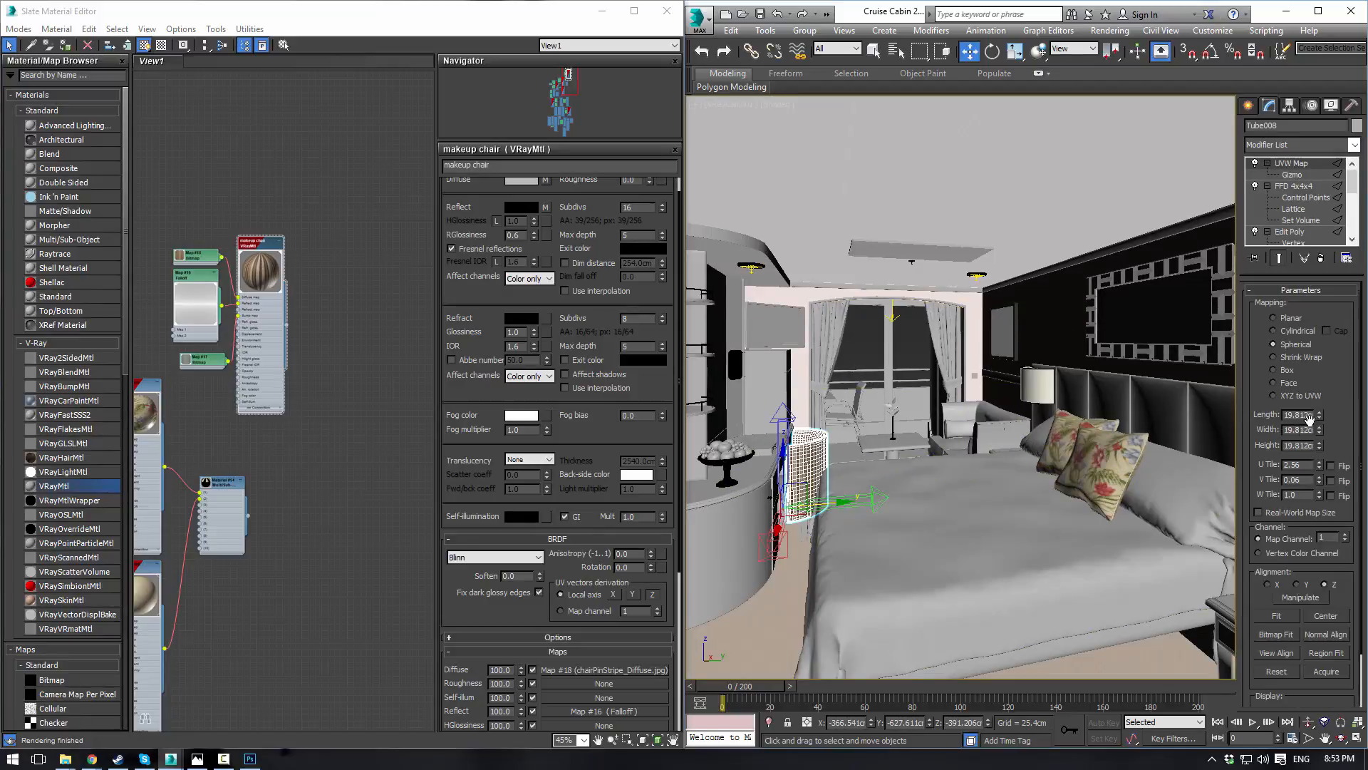
drag(1319, 420, 1324, 394)
click(833, 314)
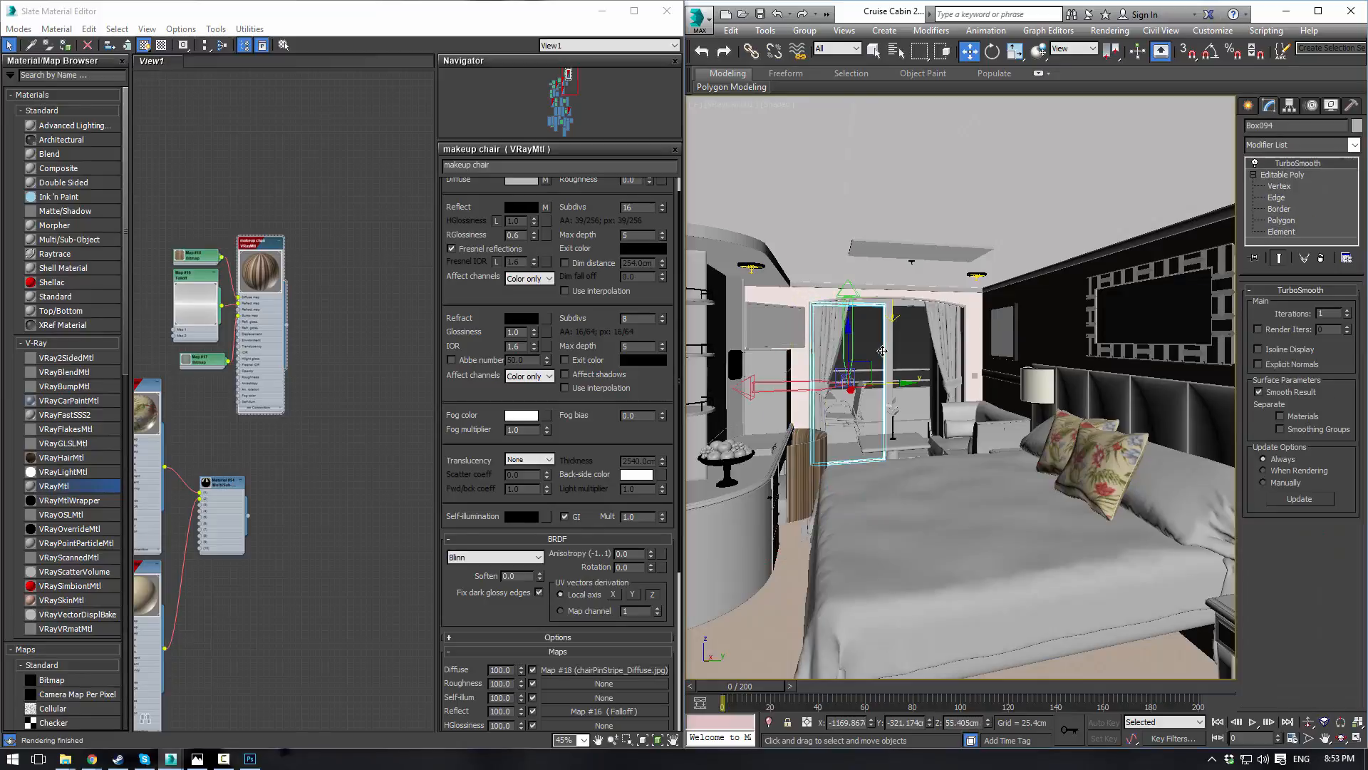
click(838, 412)
click(809, 432)
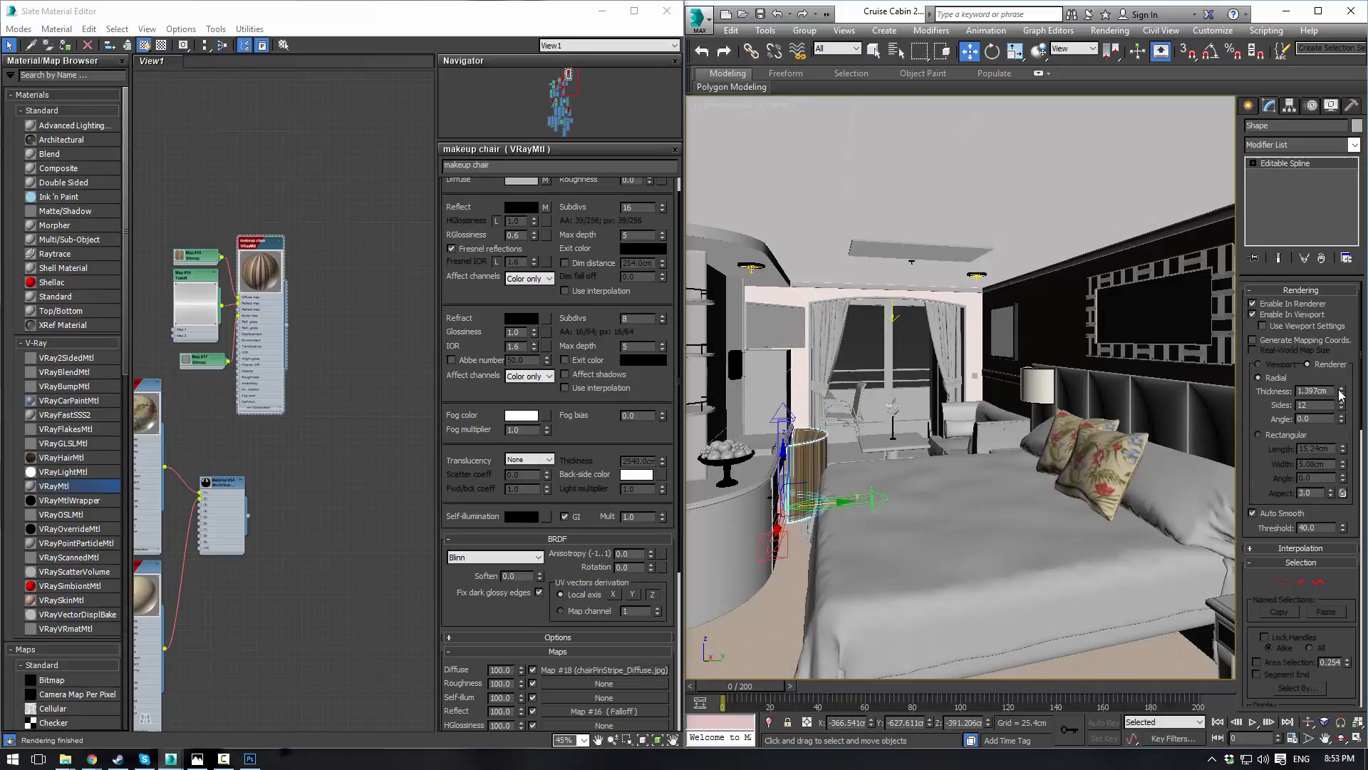
click(813, 483)
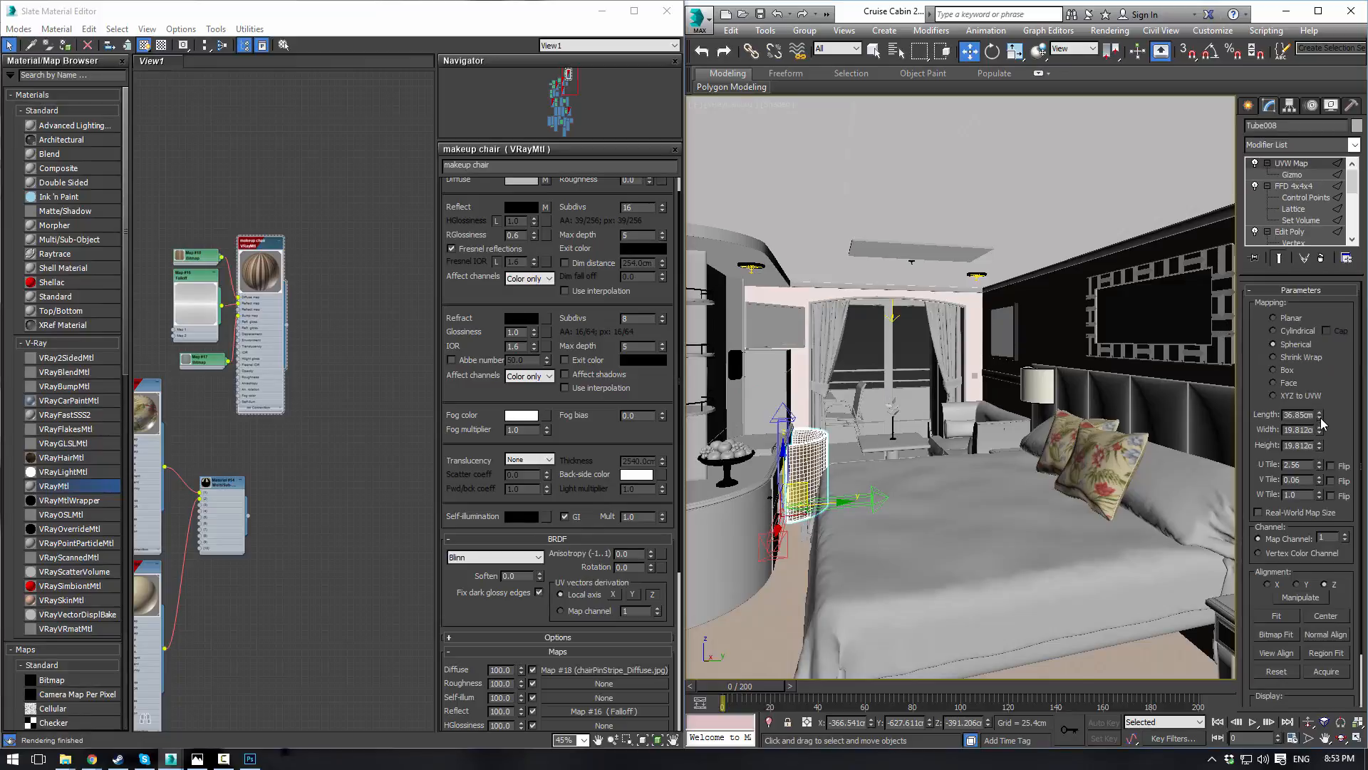
Step: Set the backrest's spherical mapping length to 32.48 cm and check the stripes up close
click(861, 362)
scroll(826, 427, up, 5)
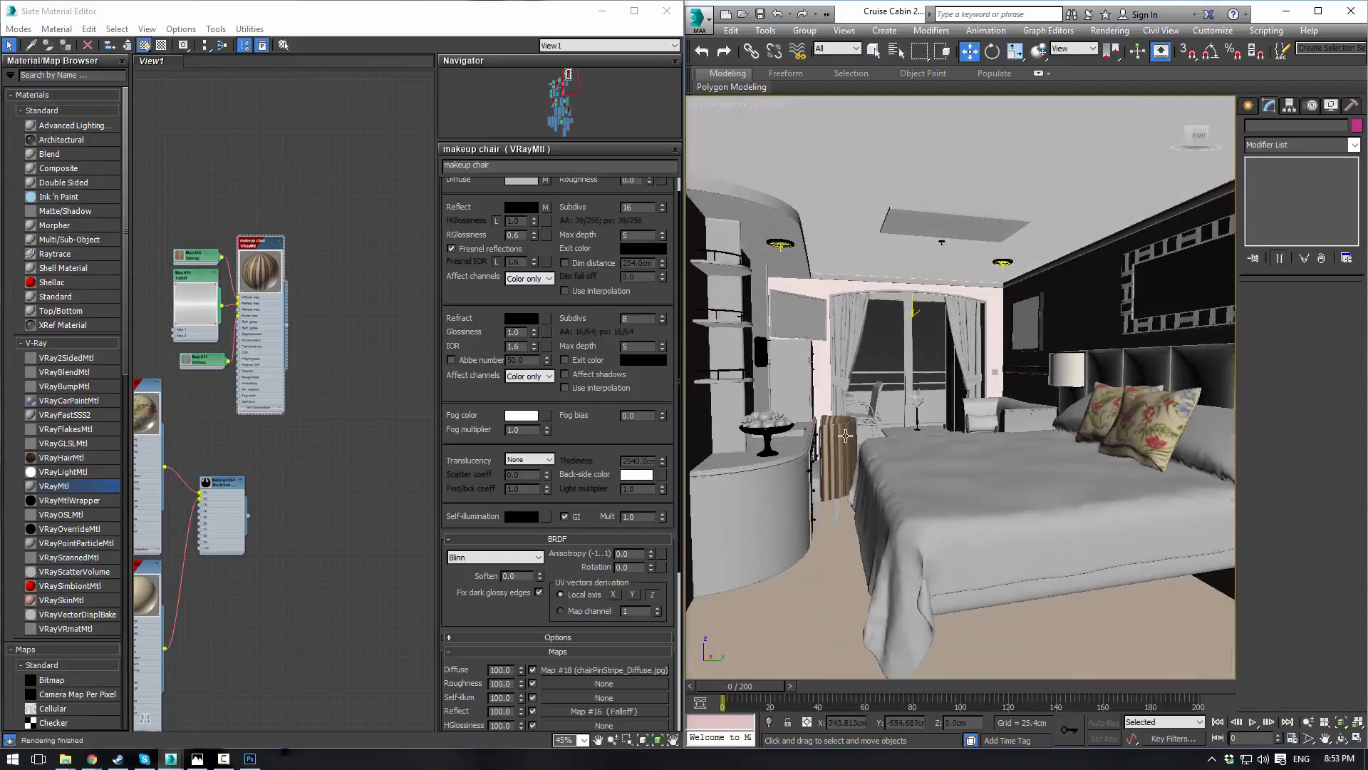
alt+middle_drag(961, 439, 899, 492)
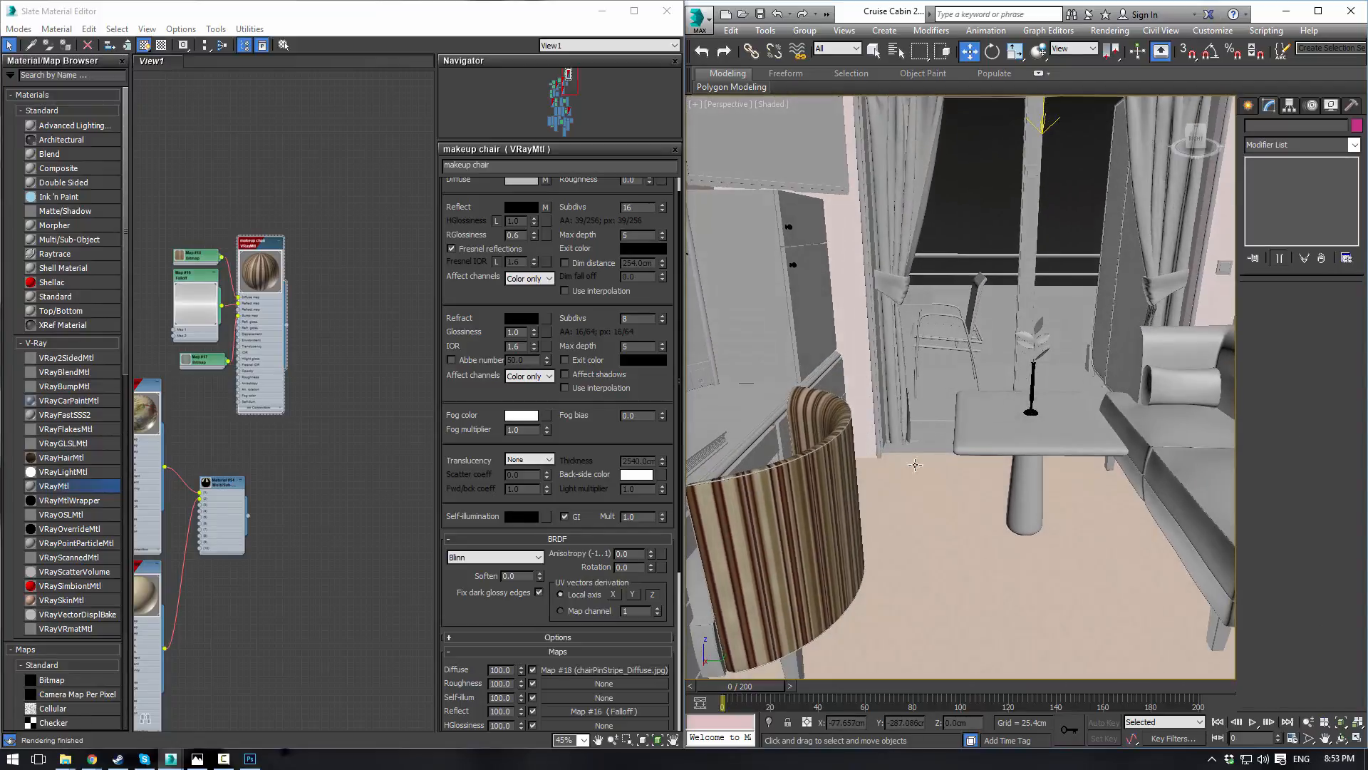
click(819, 492)
drag(1319, 414, 1319, 315)
click(971, 205)
alt+middle_drag(938, 300, 1077, 344)
scroll(1076, 343, up, 3)
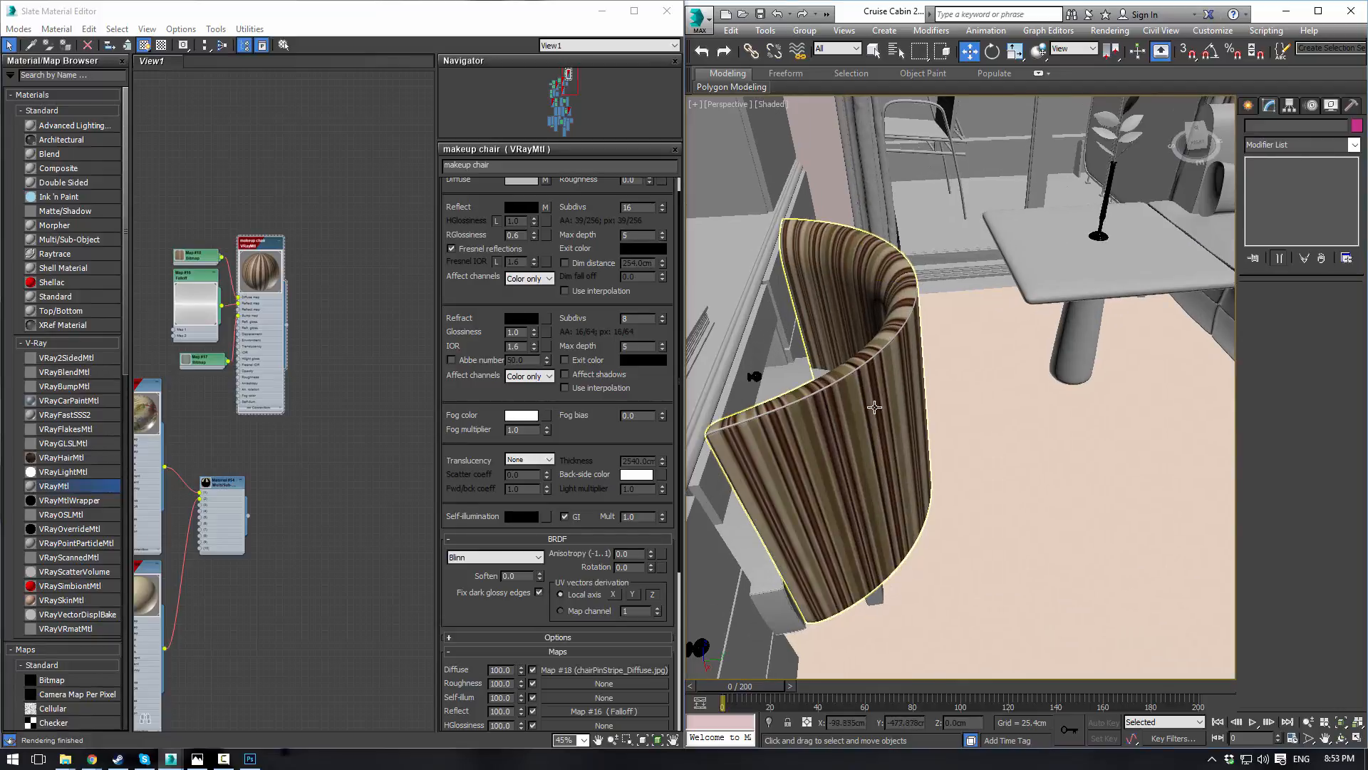
middle_drag(876, 408, 1128, 397)
scroll(1128, 397, up, 1)
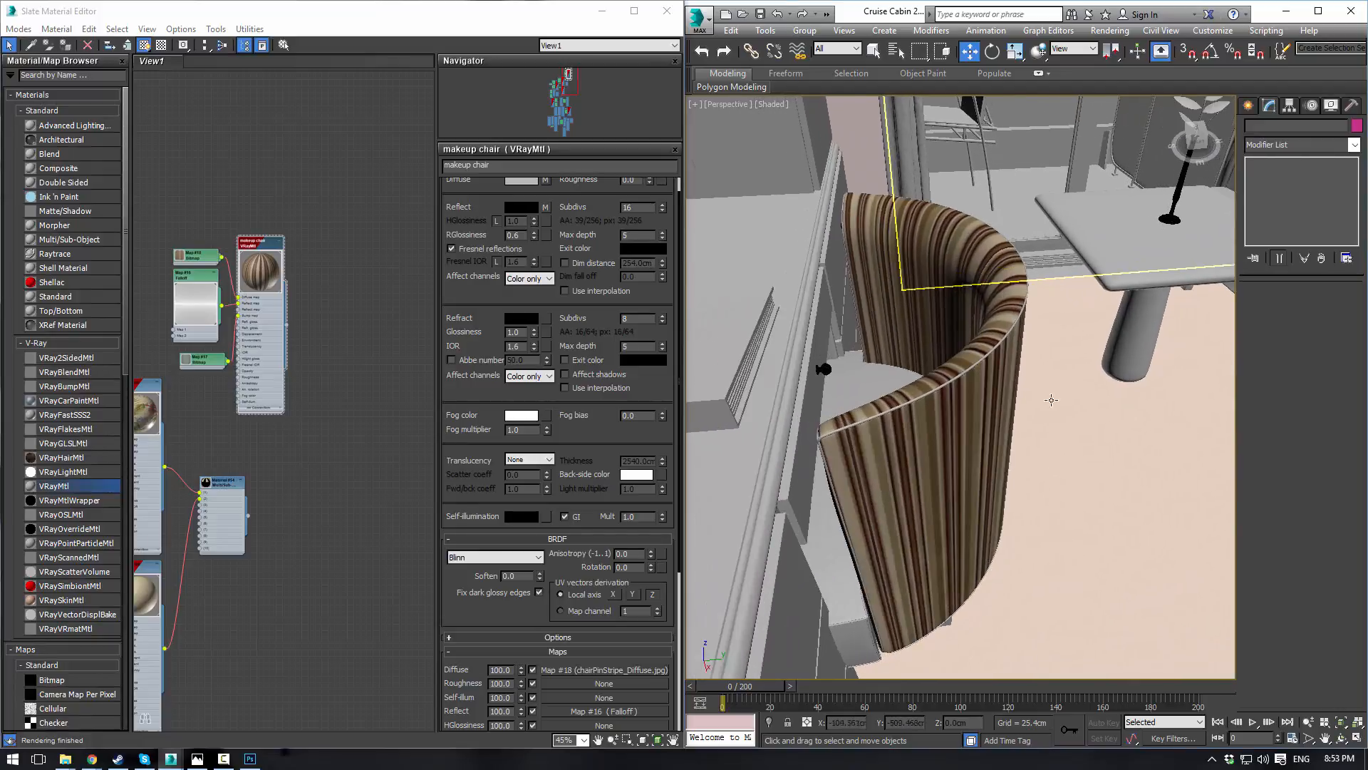
Step: Select the backrest's piping and examine how the piping looks in the reference photo symphony-balcony-stateroom.jpg
click(989, 351)
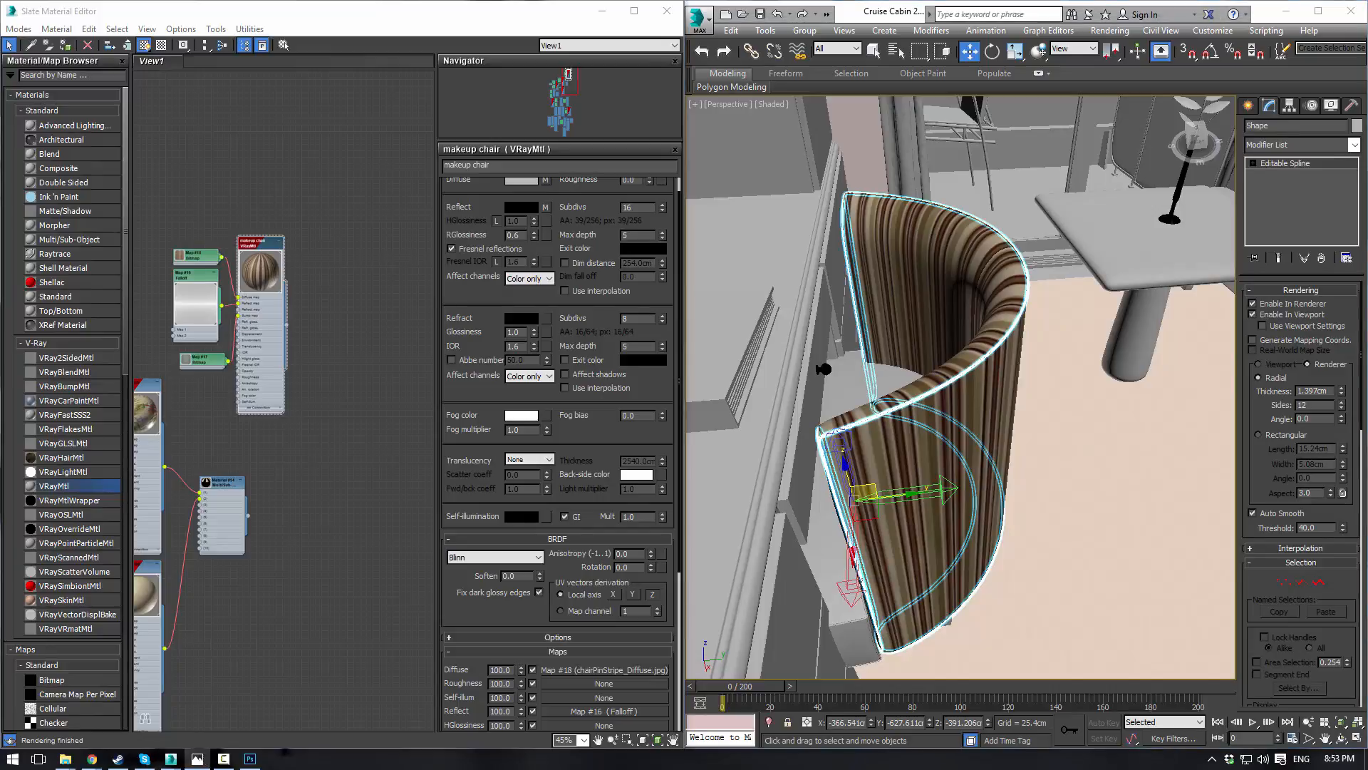
drag(0, 146, 489, 184)
scroll(341, 472, up, 3)
drag(330, 422, 393, 395)
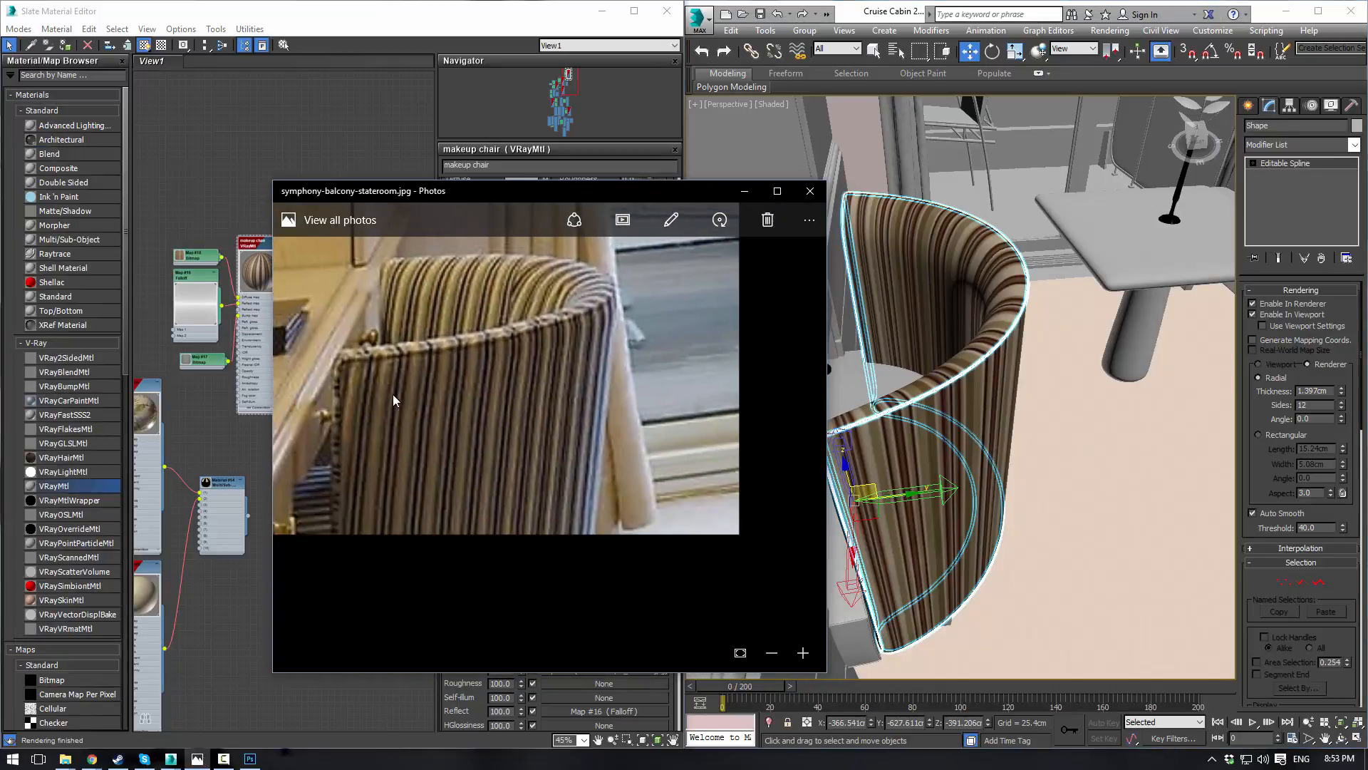
click(744, 191)
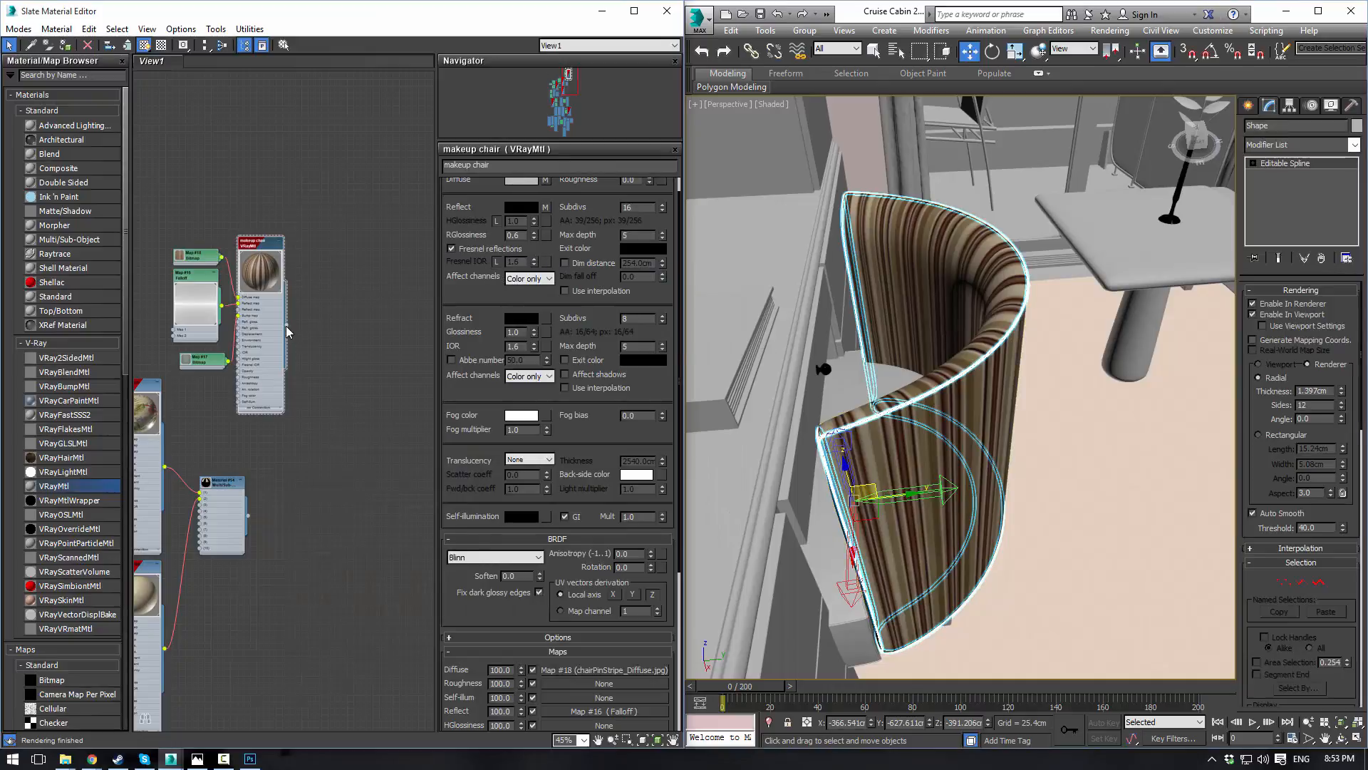
Step: Assign the makeup chair material to the backrest's piping and copy the backrest's UVW Map modifier onto it
click(855, 431)
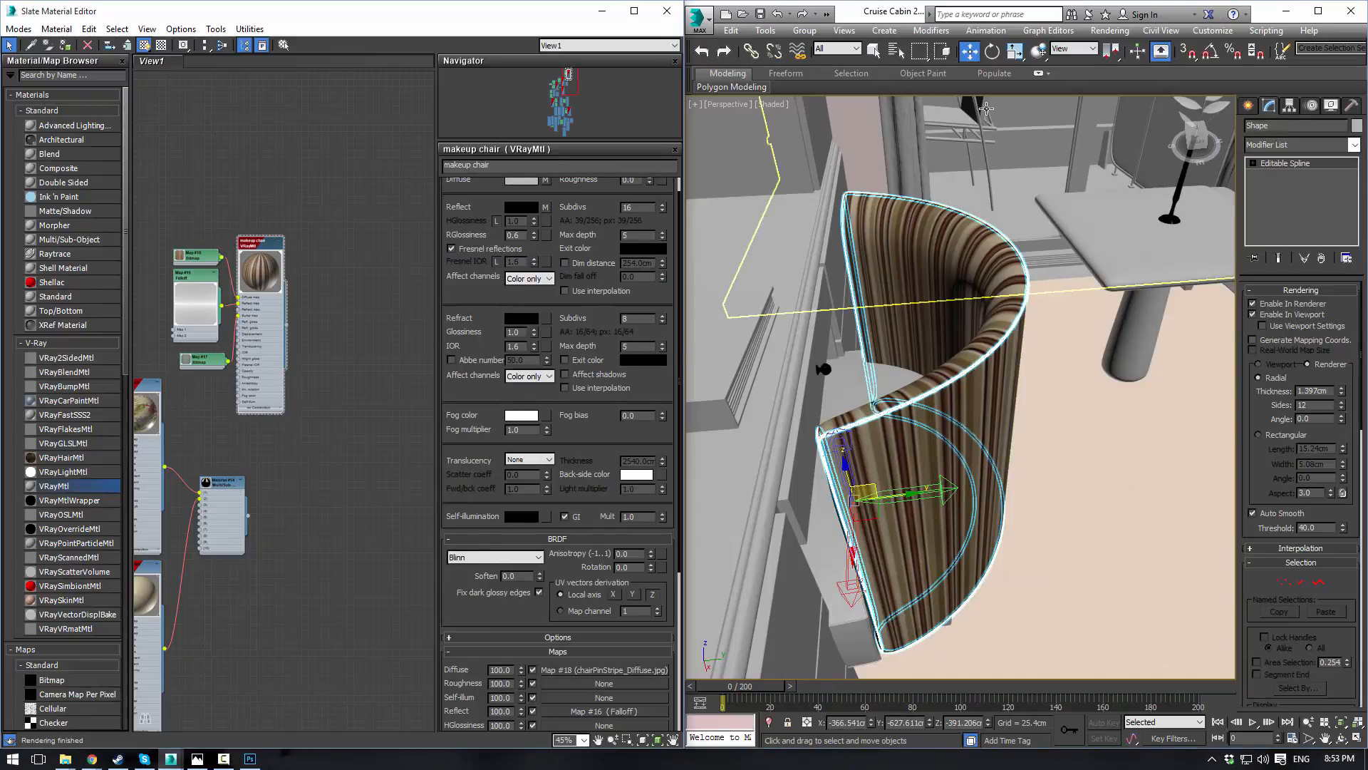
click(955, 384)
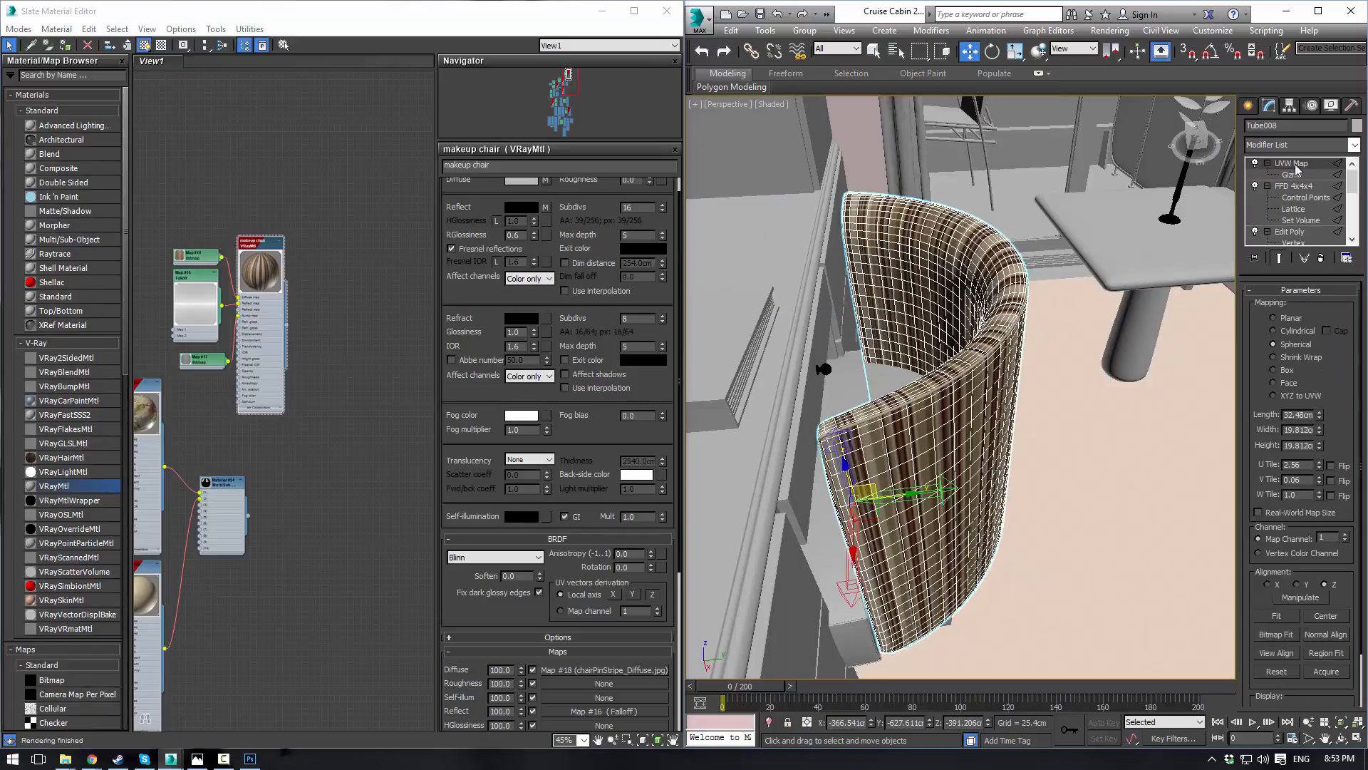
click(1028, 275)
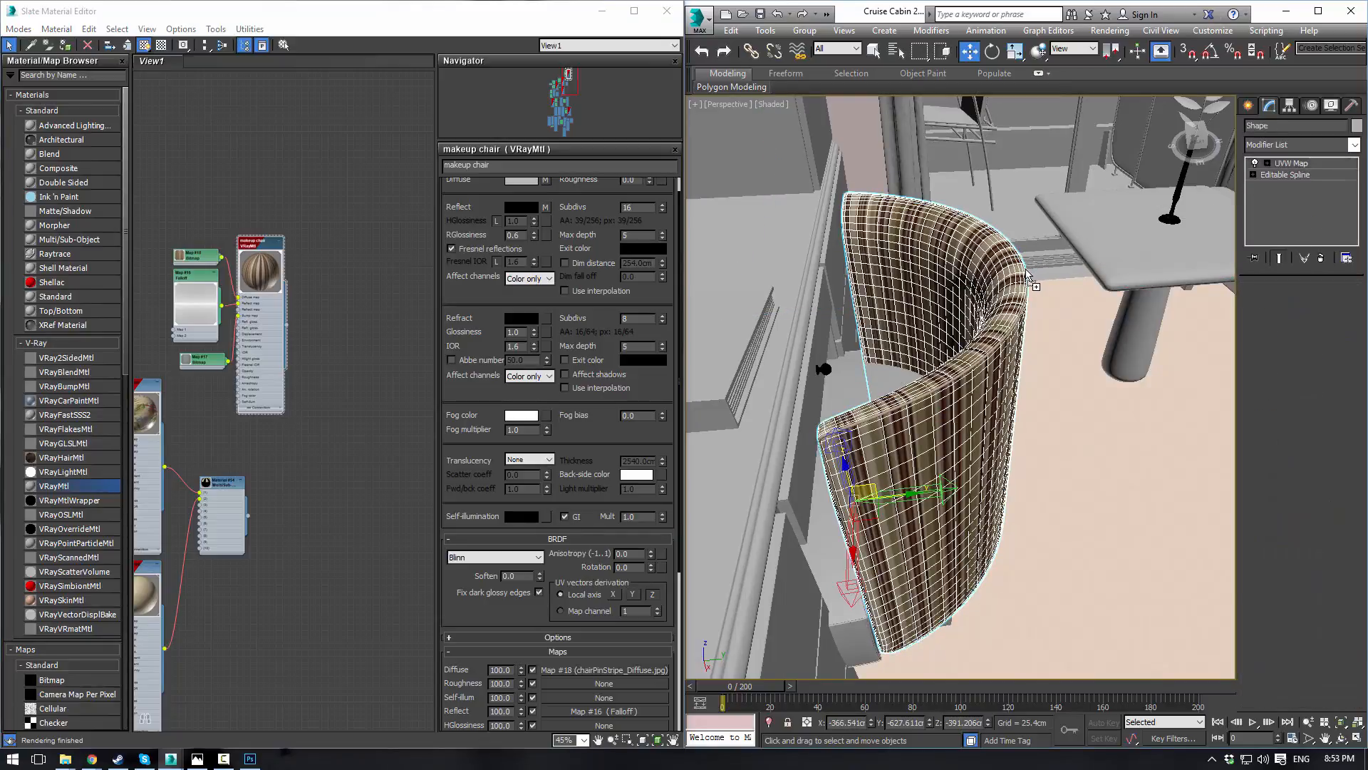
Step: Examine the stripes on the piping and the backrest from close up and from above
click(1052, 169)
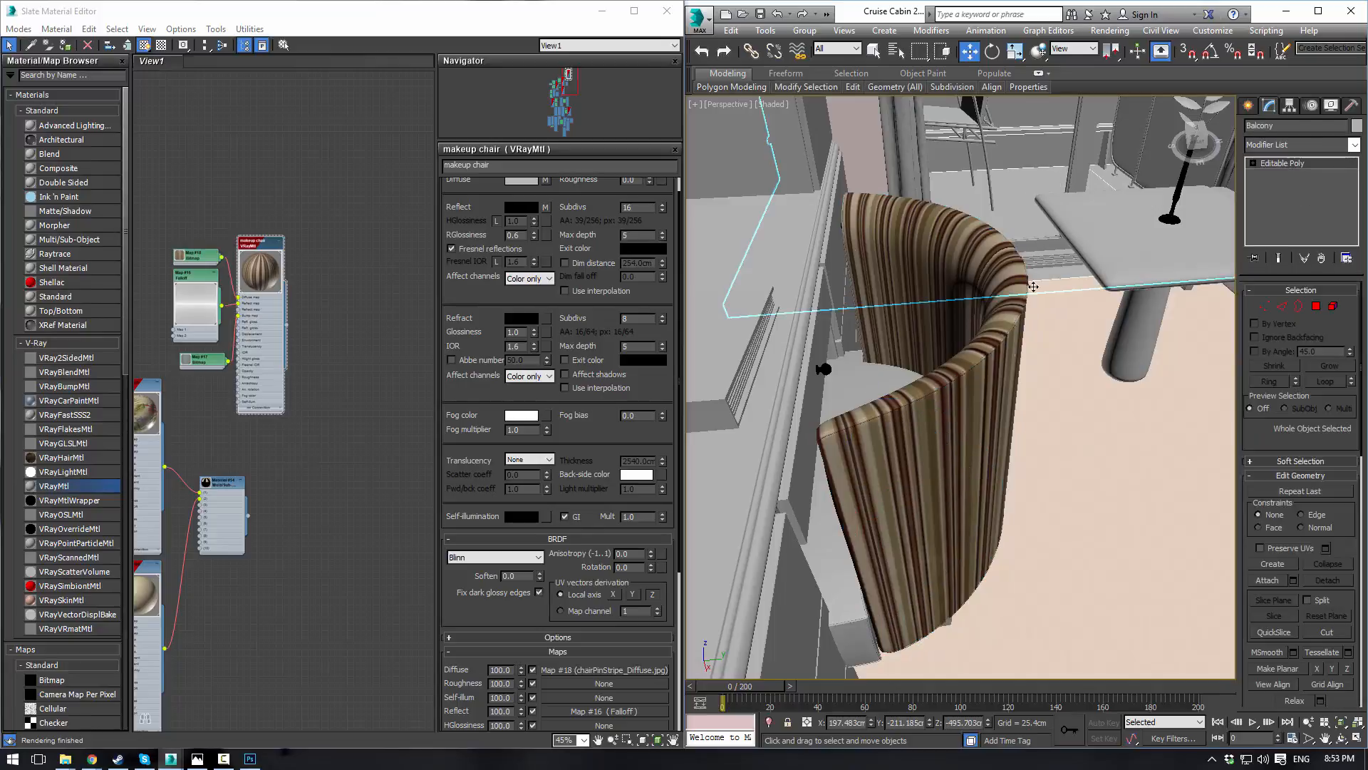
scroll(936, 403, up, 5)
scroll(928, 395, down, 3)
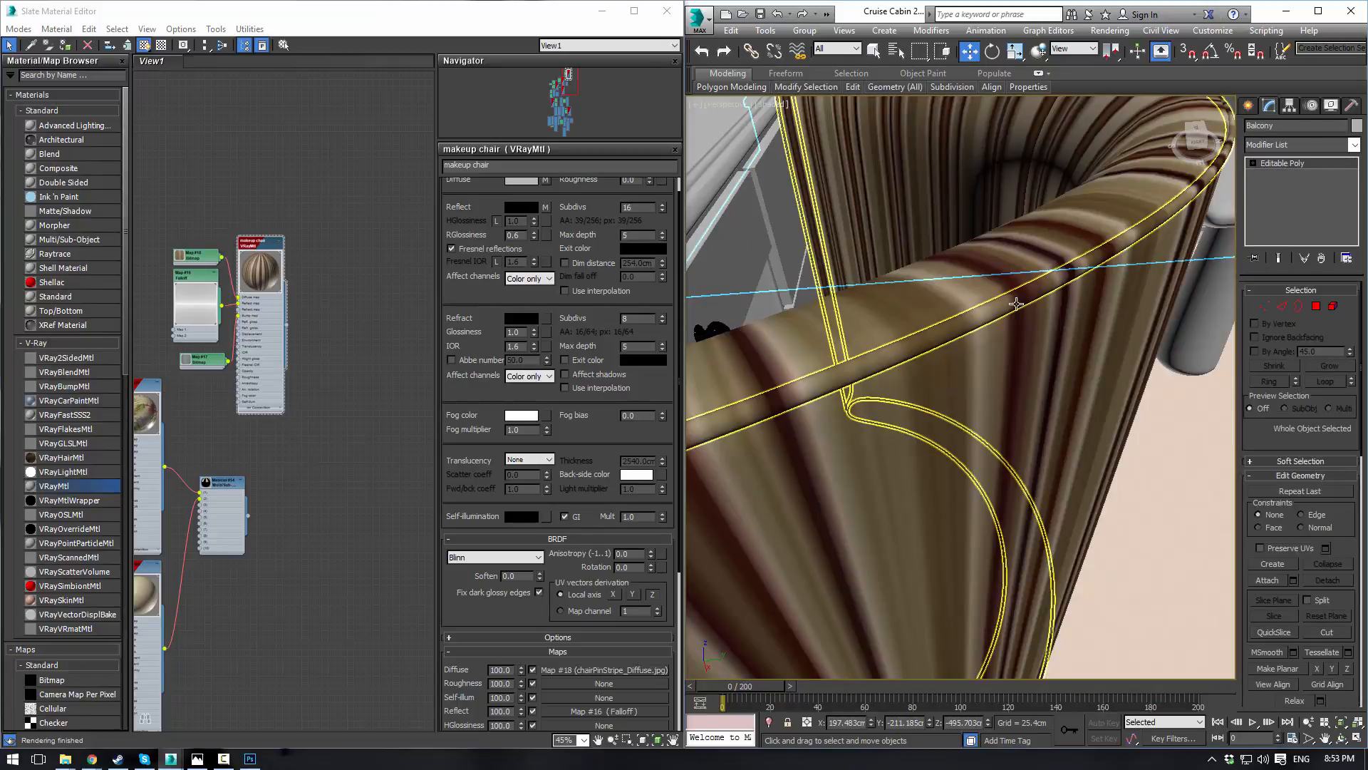
scroll(1016, 304, down, 3)
scroll(925, 378, up, 5)
scroll(925, 377, down, 4)
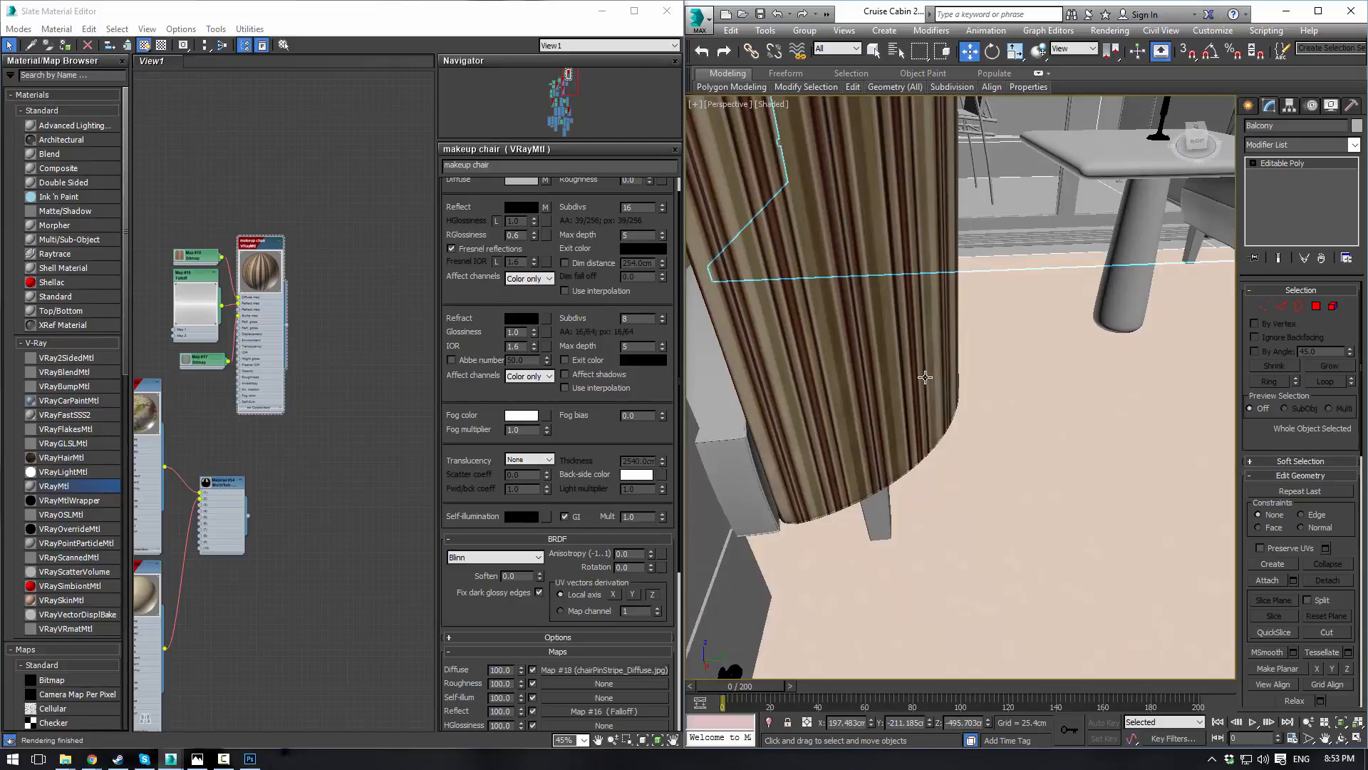
scroll(925, 378, down, 2)
scroll(946, 335, down, 5)
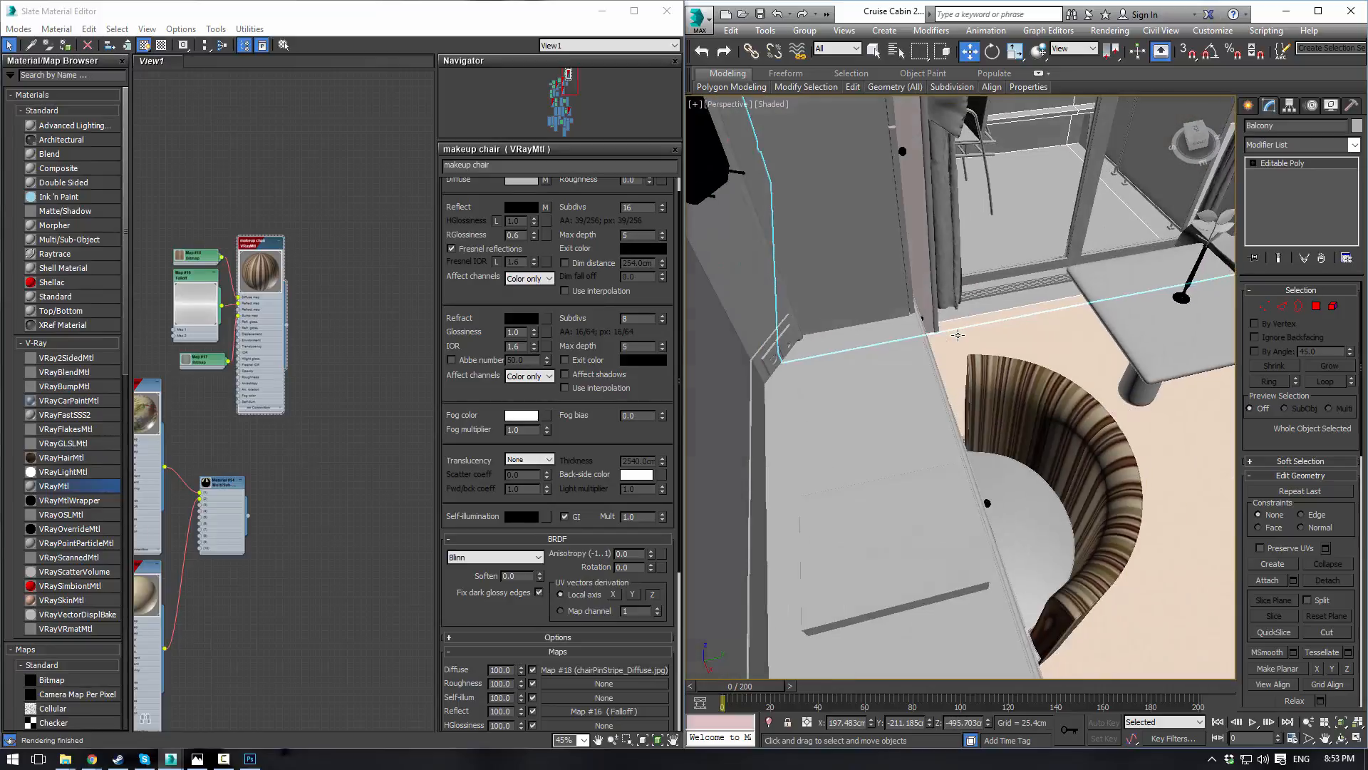
Step: Add a UVW Map modifier to the makeup chair's seat and set its mapping type to Box
click(892, 468)
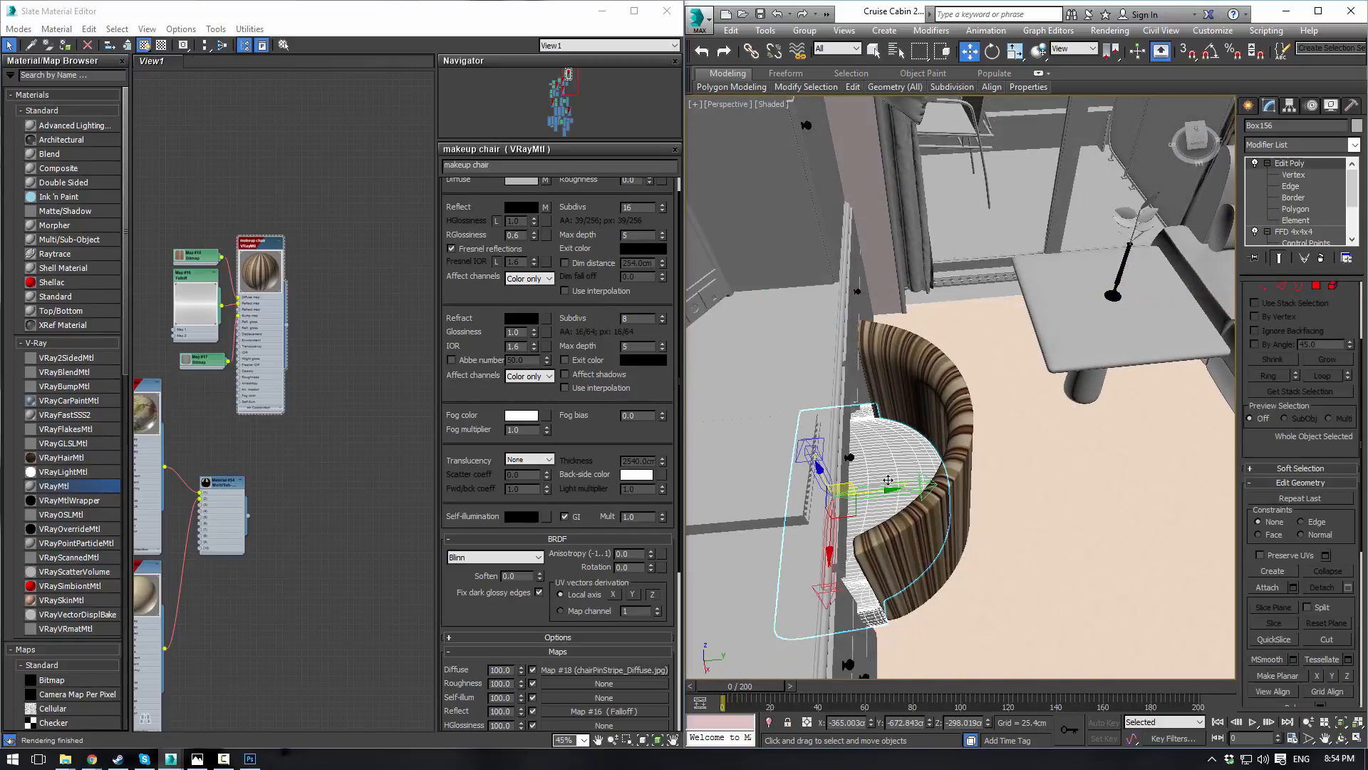
alt+middle_drag(892, 468, 883, 402)
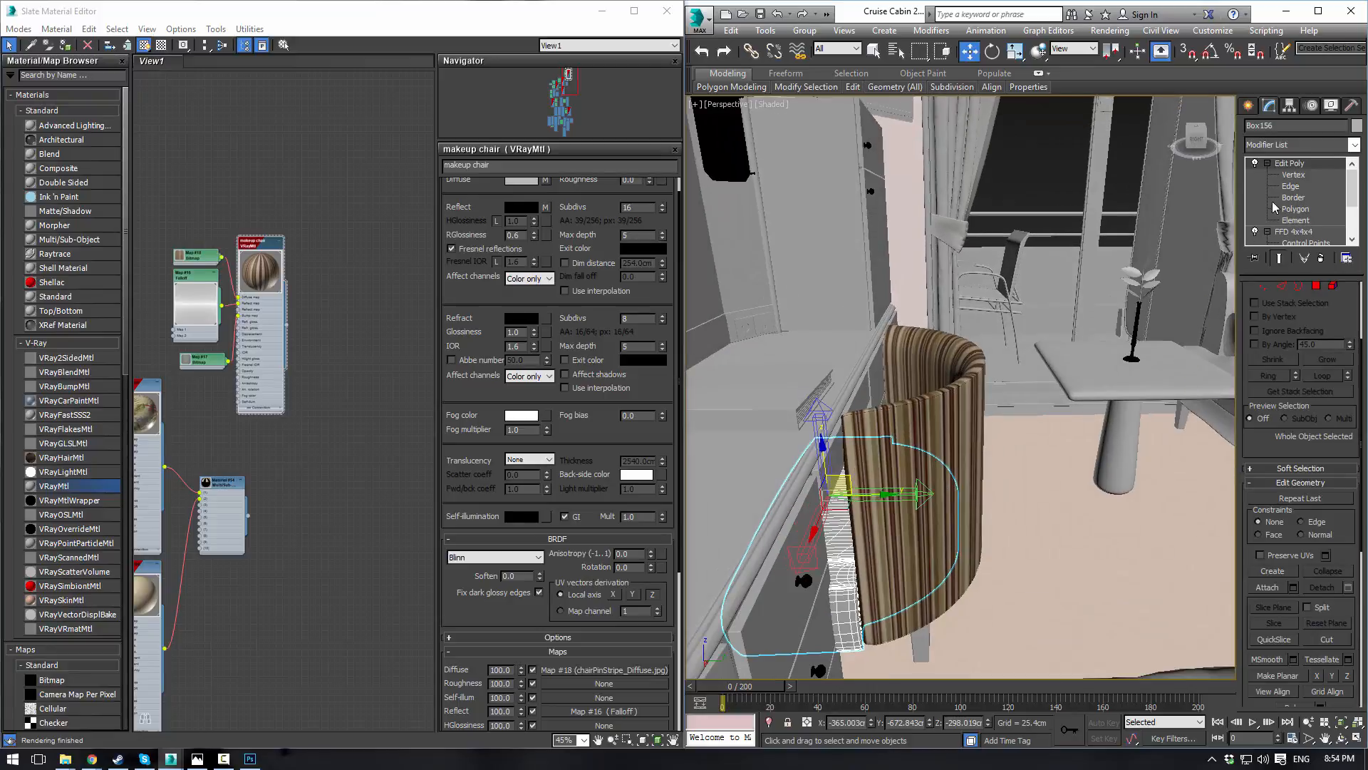
click(1354, 145)
key(w)
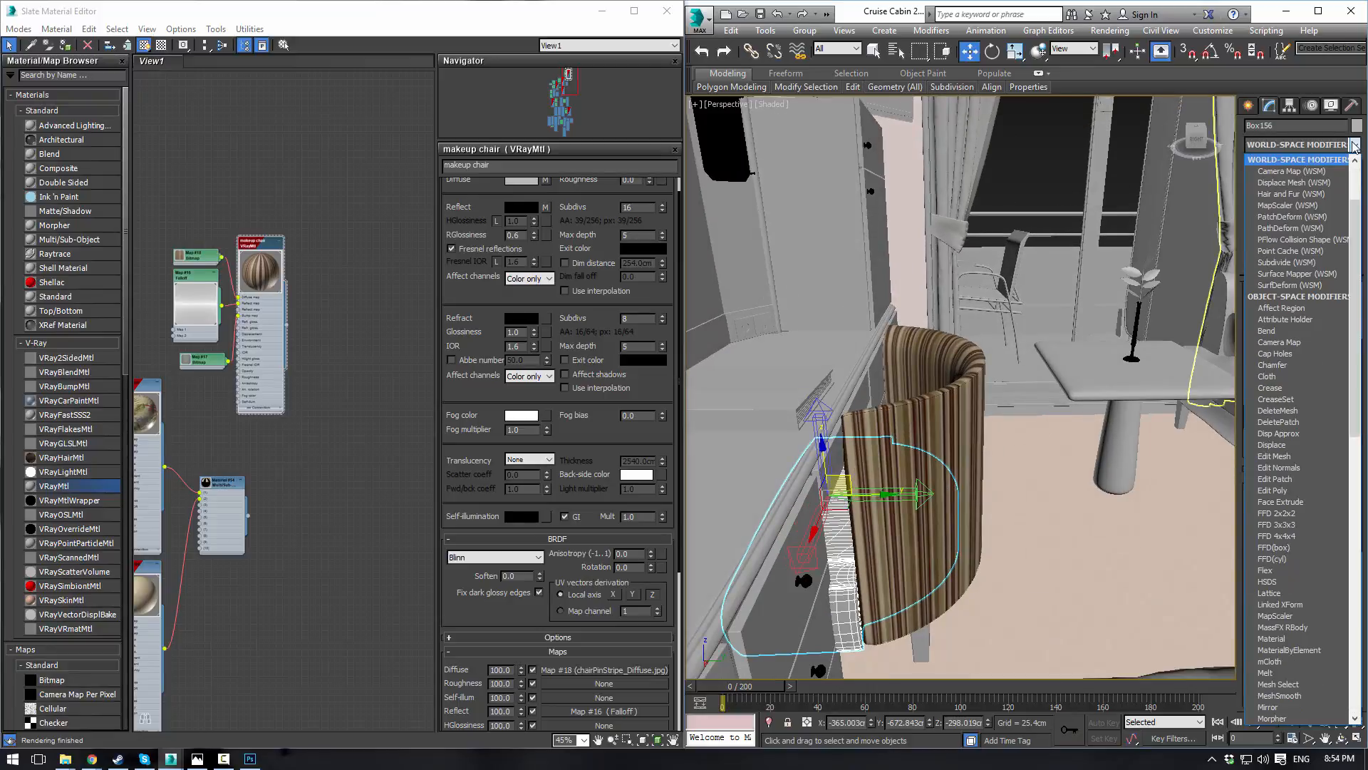
key(u)
key(v)
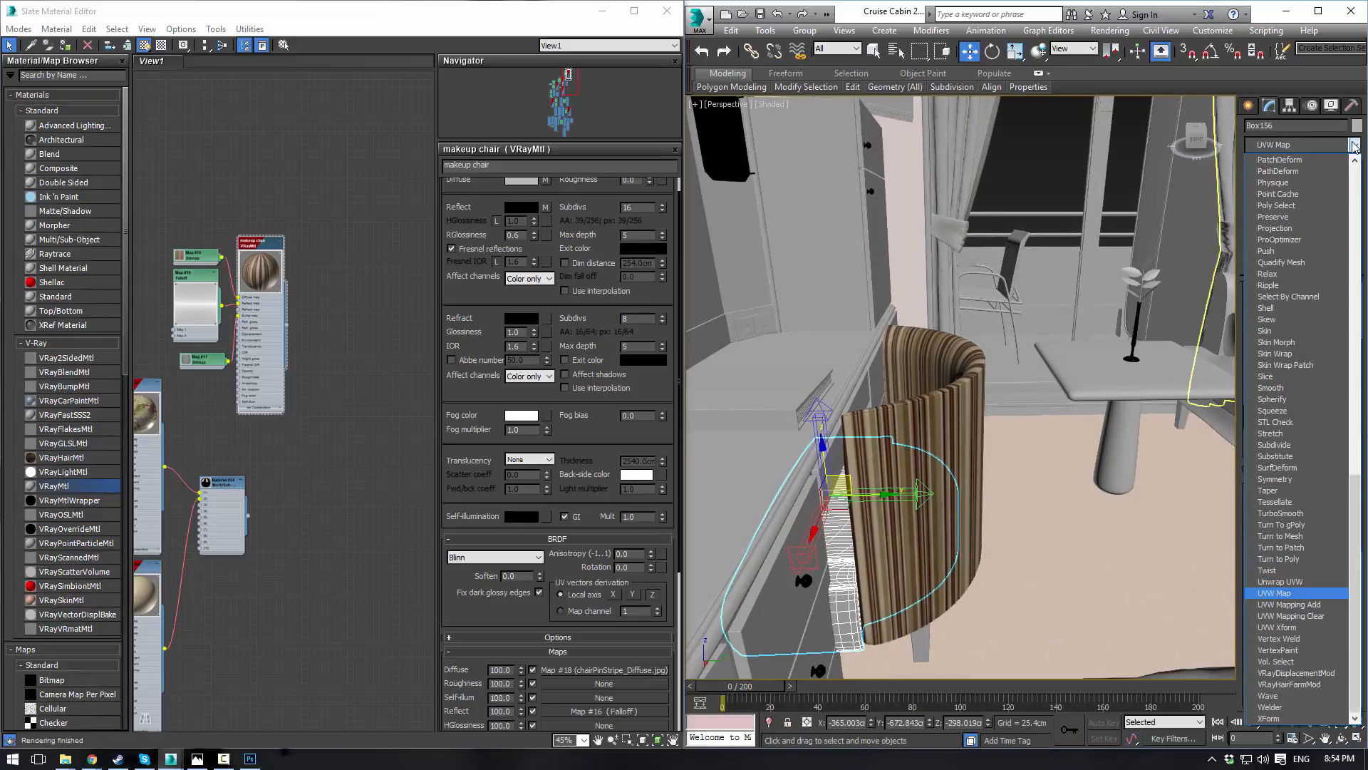
key(Return)
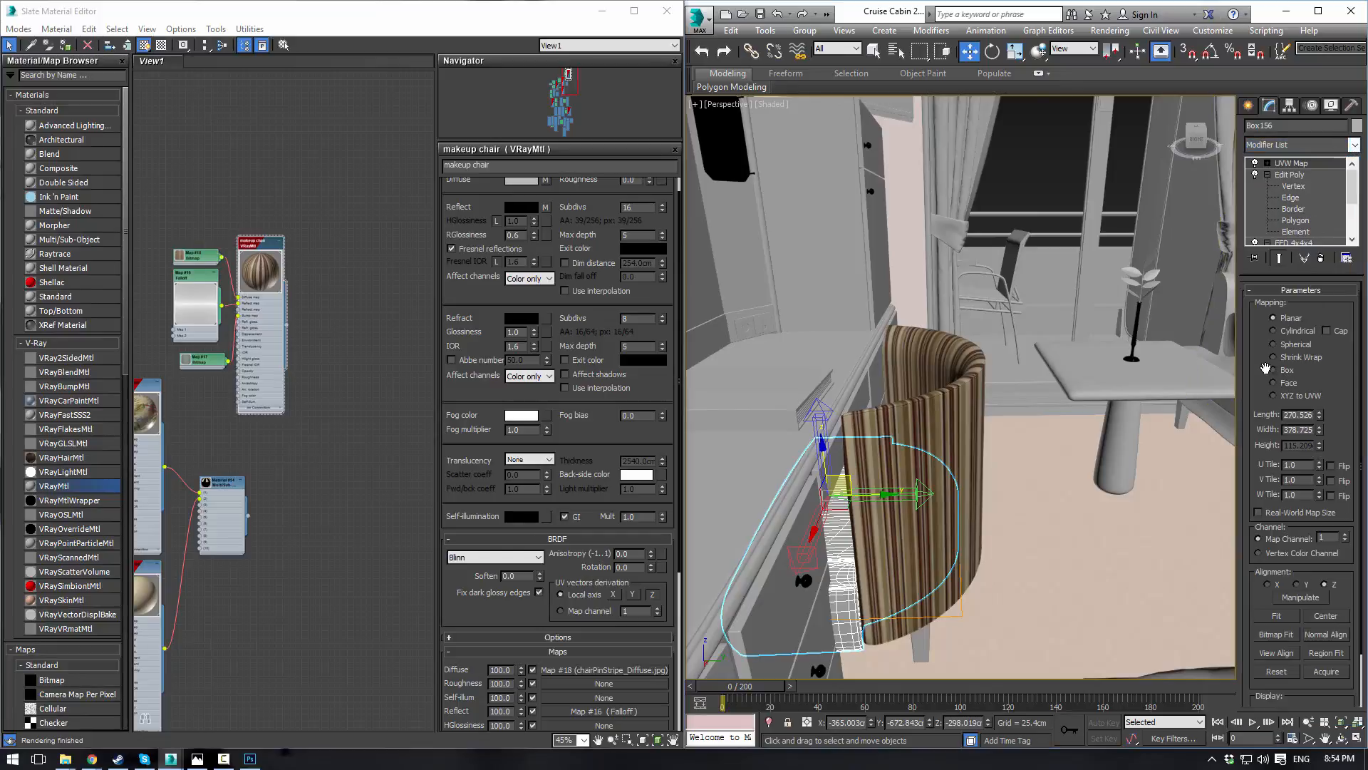
click(1275, 370)
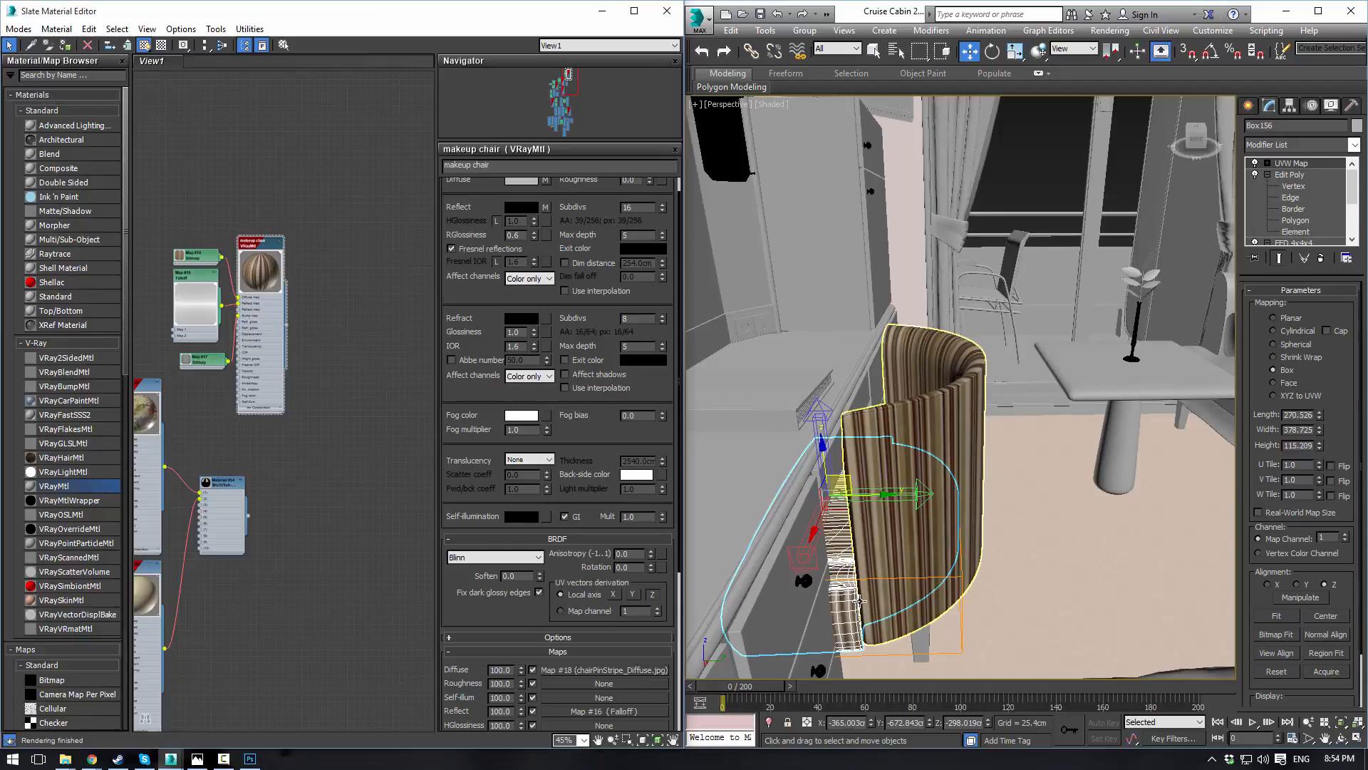
click(847, 568)
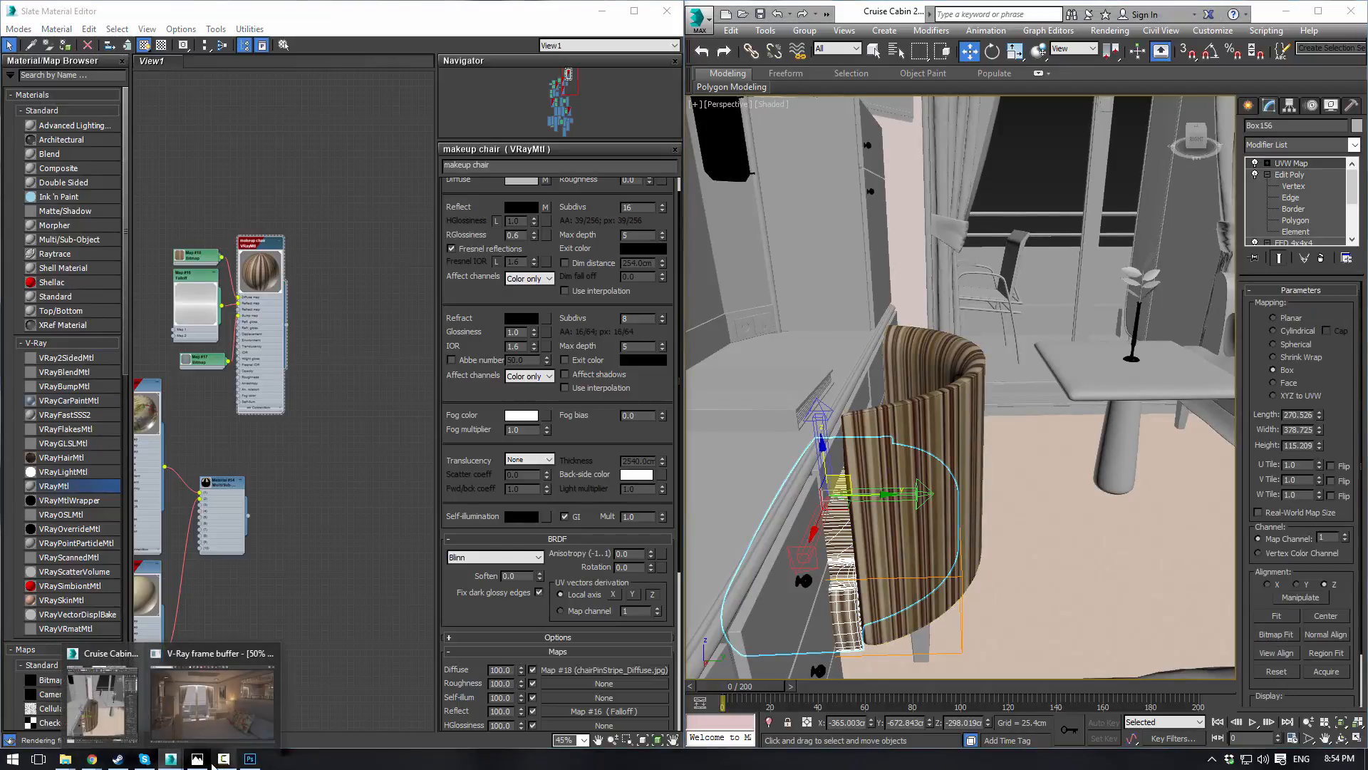
Step: Examine the stripes on the chair's seat in the reference photo symphony-balcony-stateroom.jpg
click(228, 724)
scroll(514, 450, up, 5)
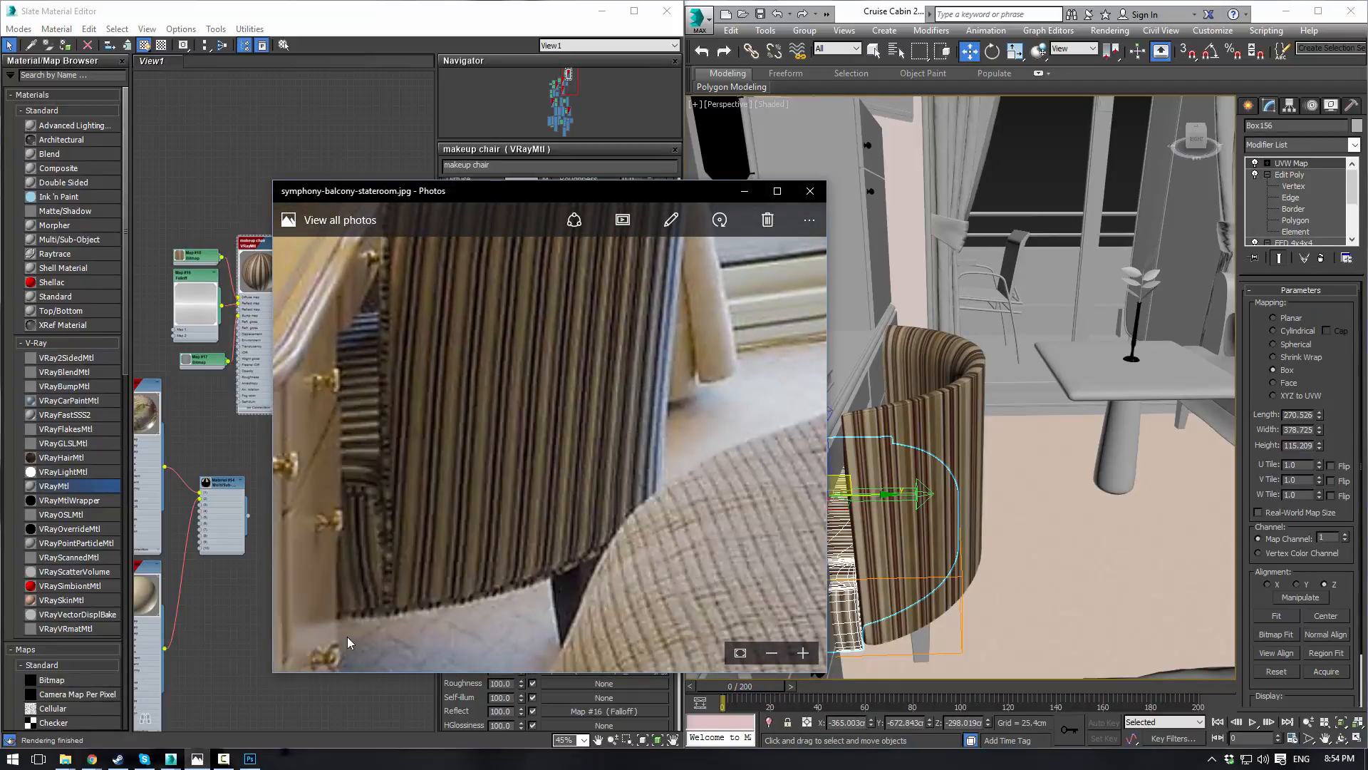
drag(516, 192, 21, 139)
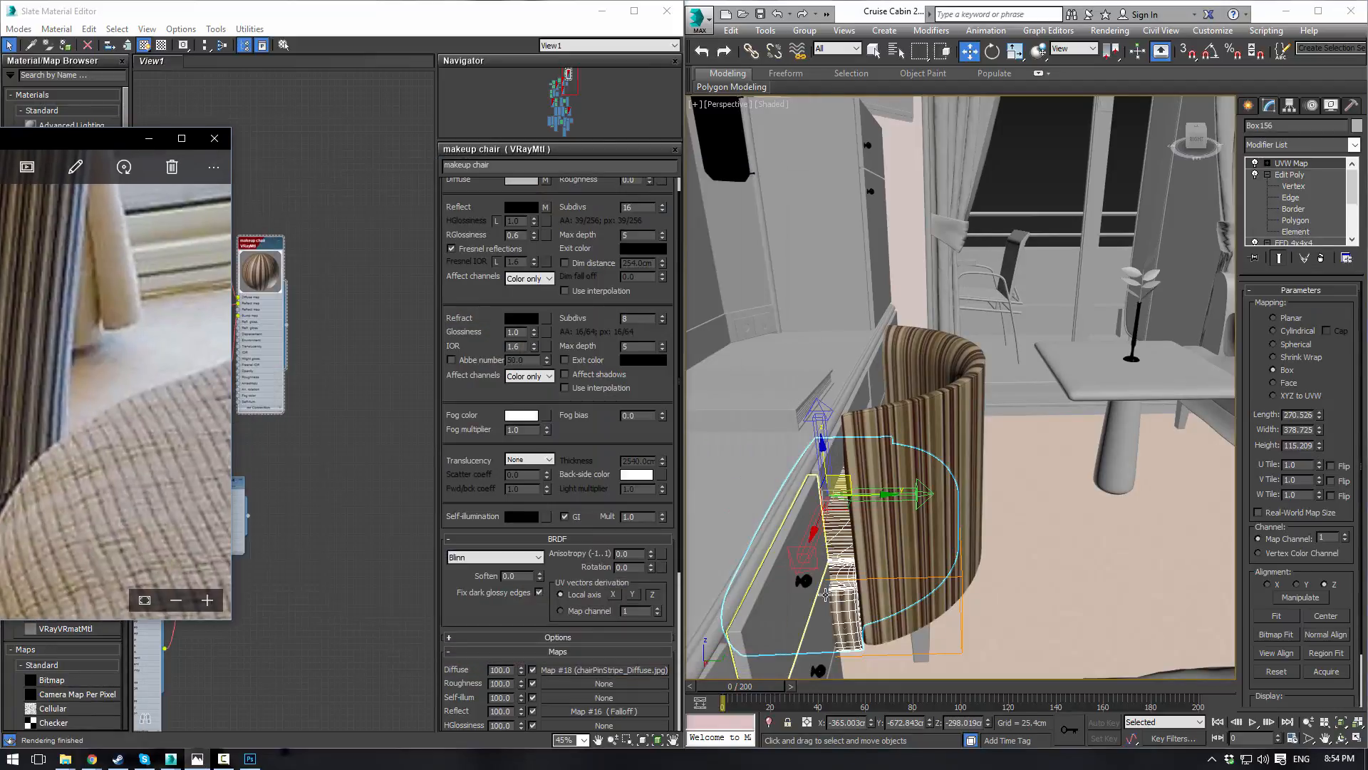
click(1033, 191)
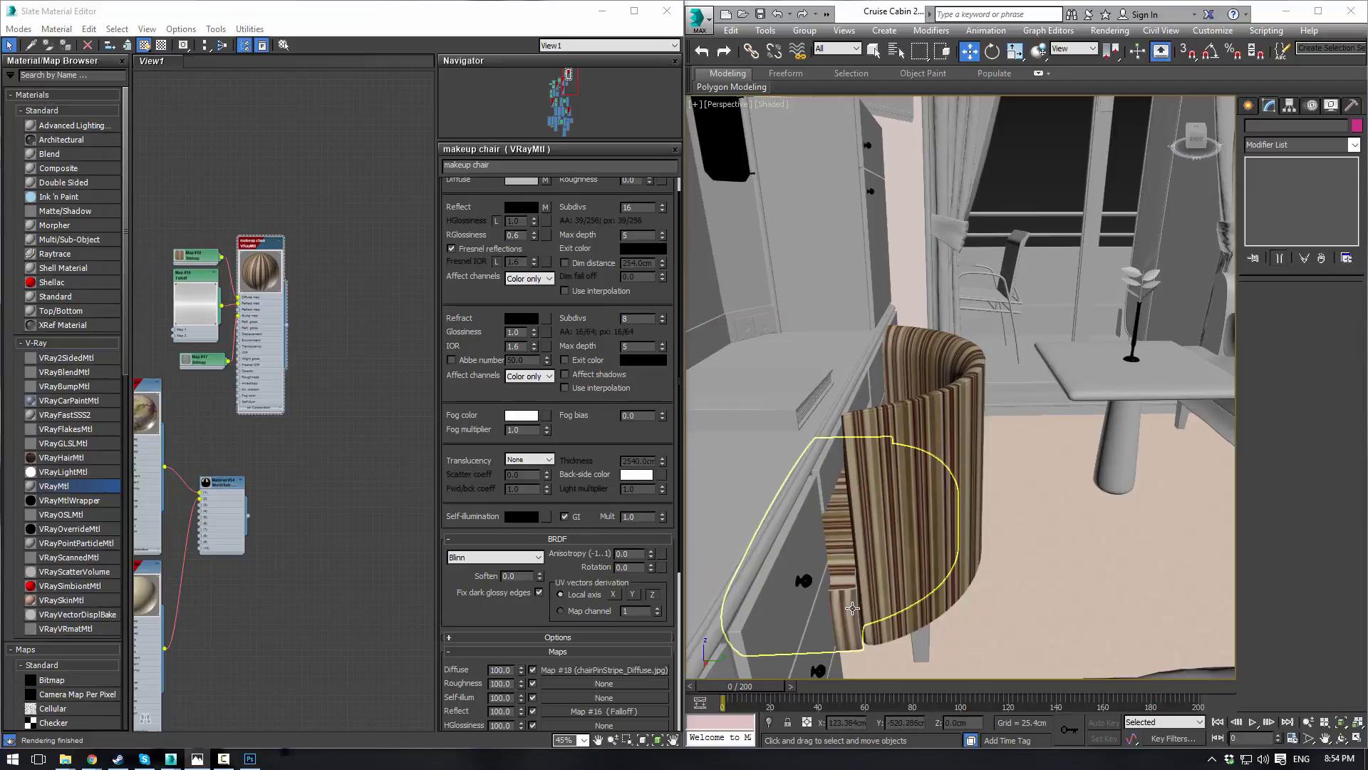
Step: Set the seat's box mapping size to length 156.905, width 374.938 and height 114.057
click(848, 580)
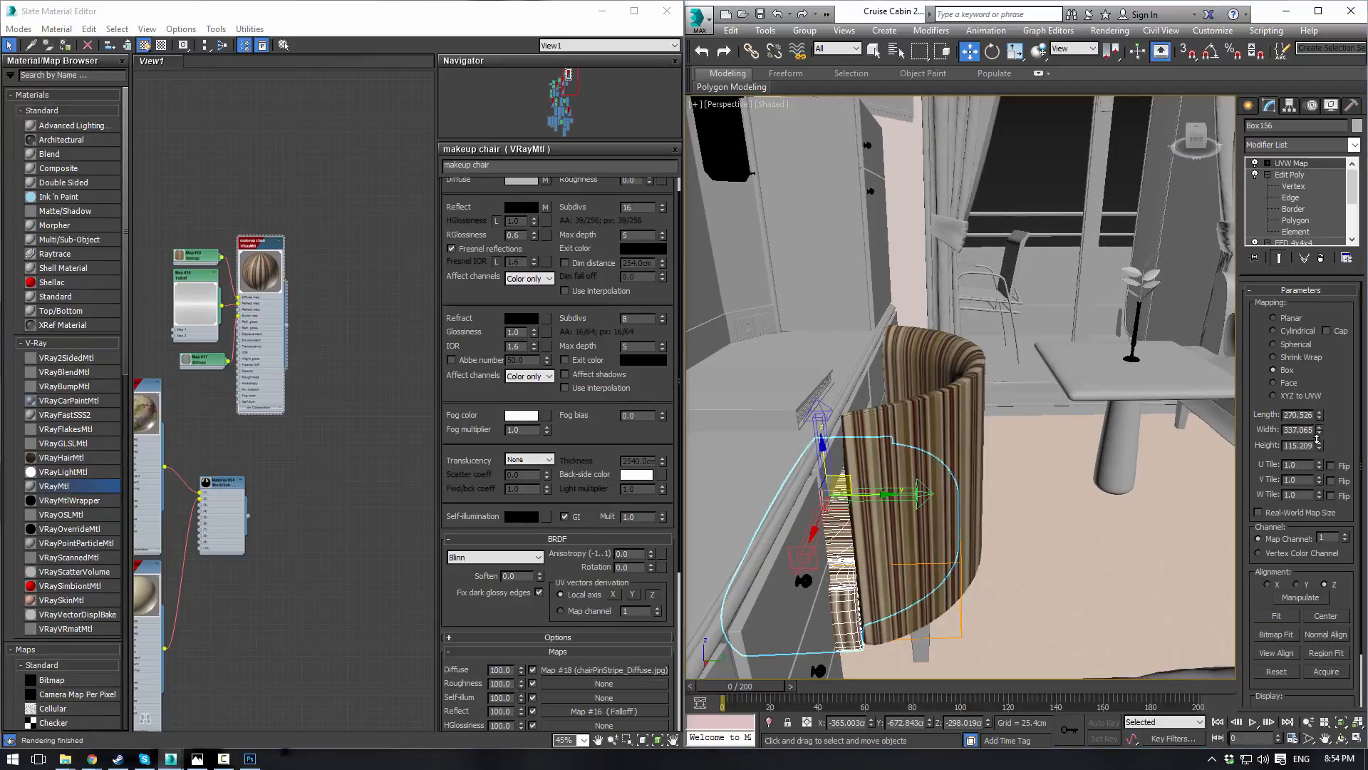
mouse_move(1320, 446)
mouse_down()
mouse_move(1323, 422)
mouse_move(1324, 446)
mouse_up()
click(1048, 189)
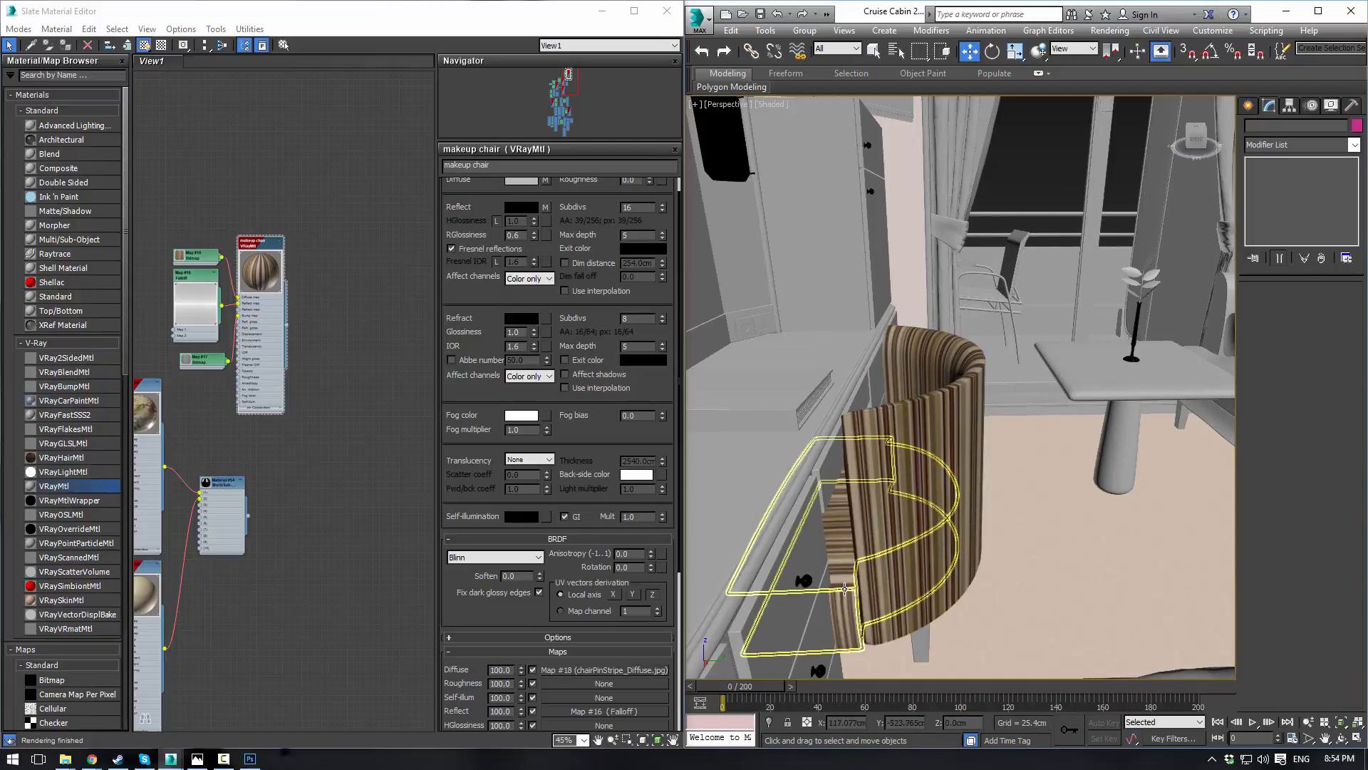
Step: Copy the seat's UVW Map modifier onto the seat's piping and check the stripes on the chair
click(870, 586)
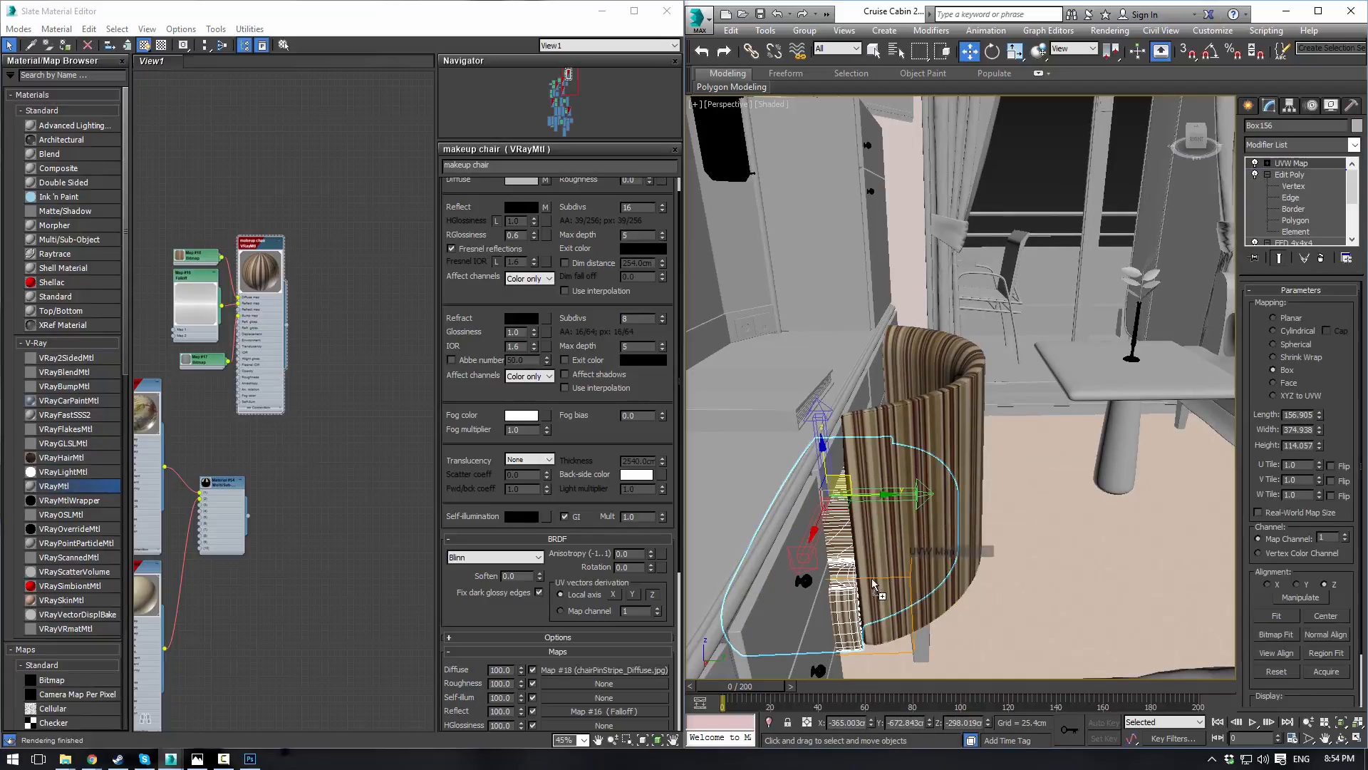
click(841, 595)
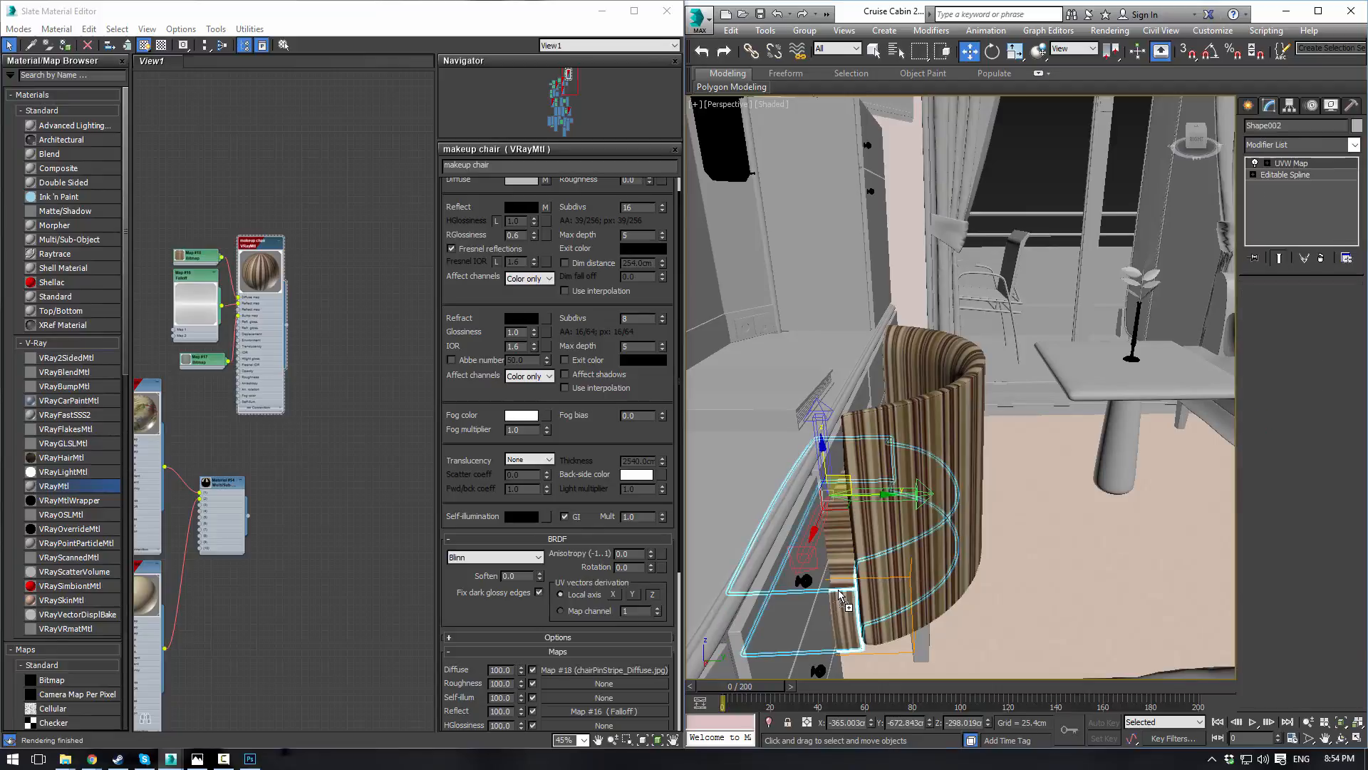
click(841, 595)
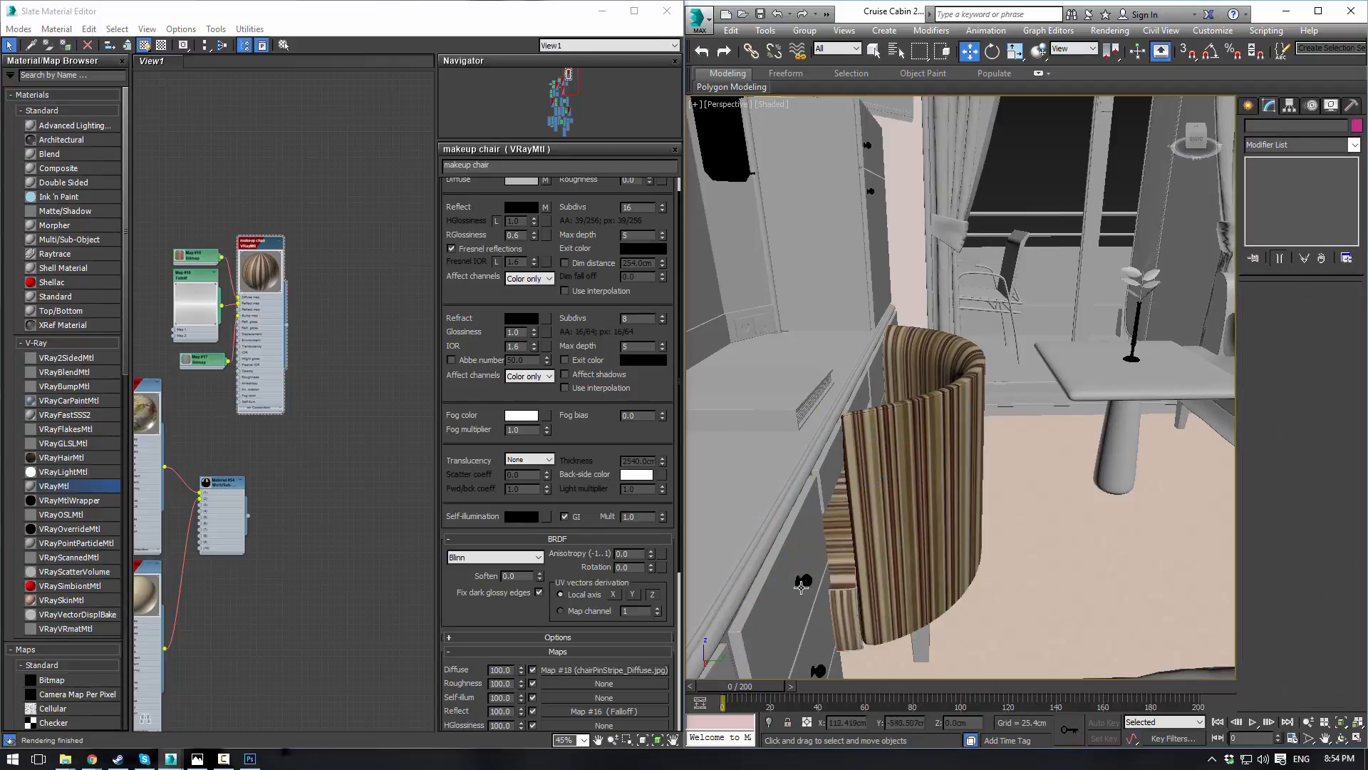
click(848, 590)
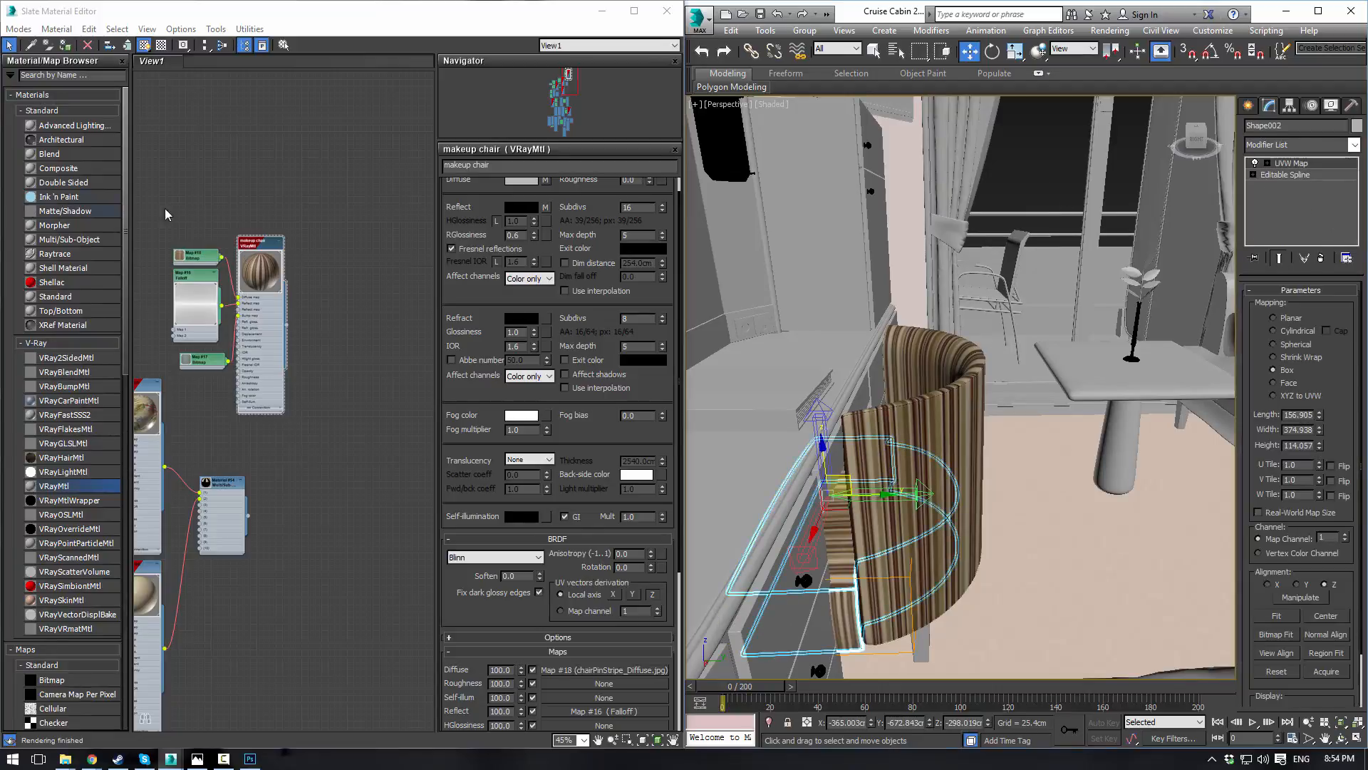
middle_drag(223, 204, 362, 214)
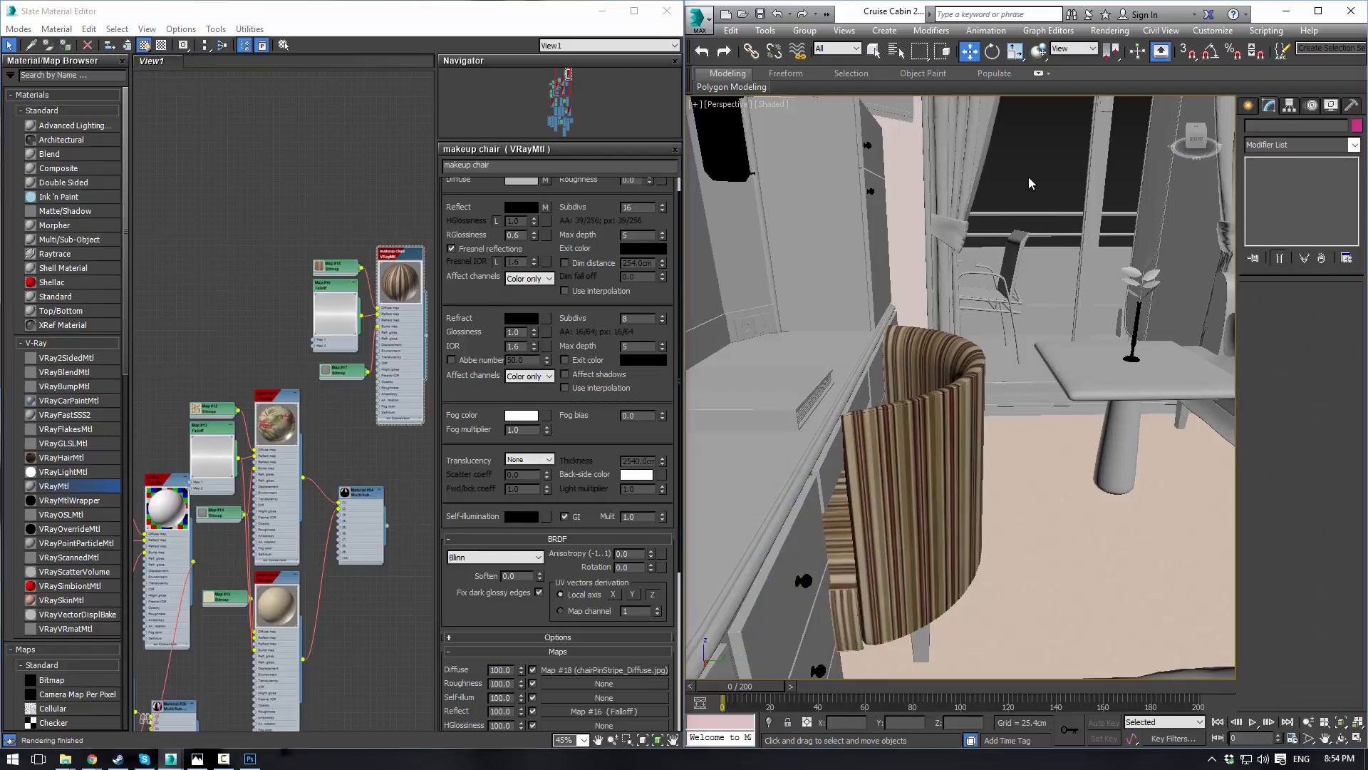
click(1011, 452)
middle_drag(1009, 468, 980, 509)
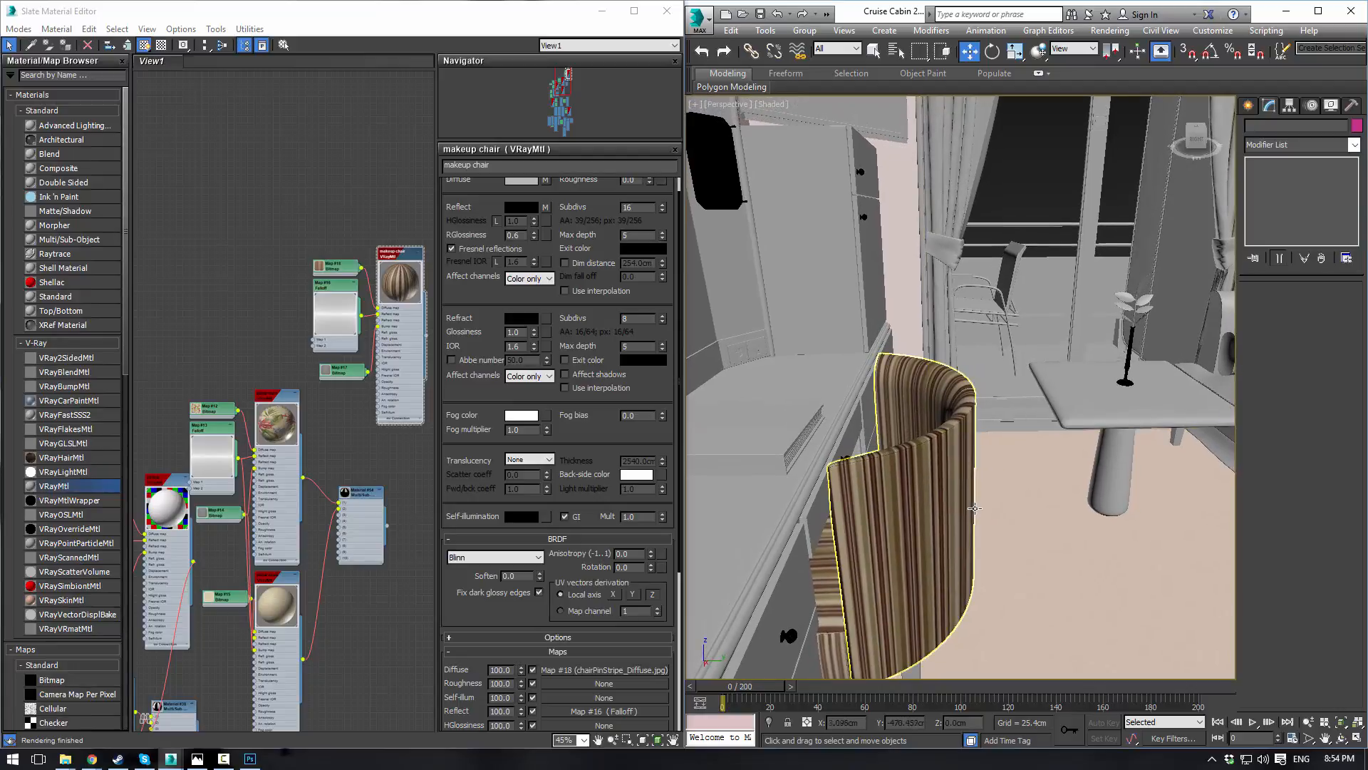
Step: Switch to the camera view and render only a region around the makeup chair in the V-Ray frame buffer
key(c)
drag(1367, 178, 617, 181)
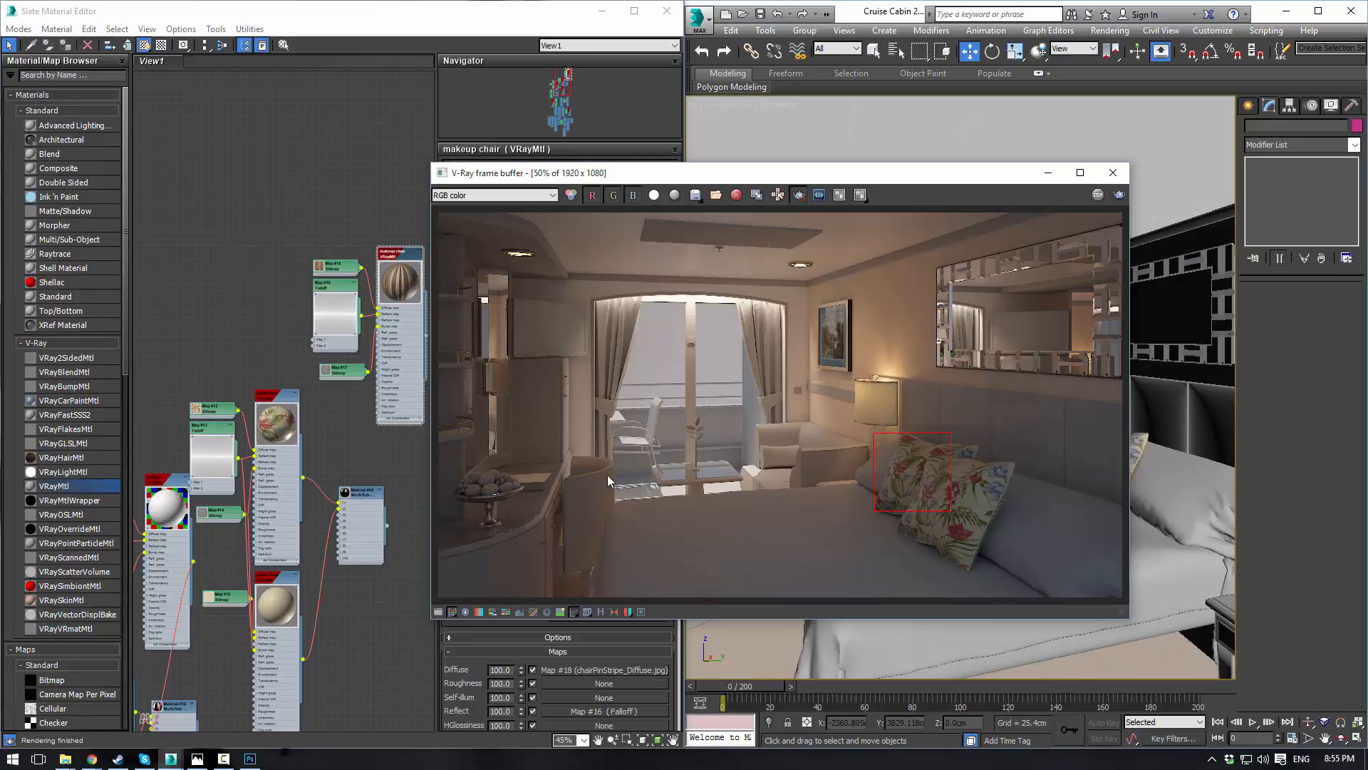
mouse_move(636, 443)
mouse_down()
mouse_move(524, 596)
mouse_move(592, 541)
mouse_move(617, 502)
mouse_move(618, 458)
mouse_up()
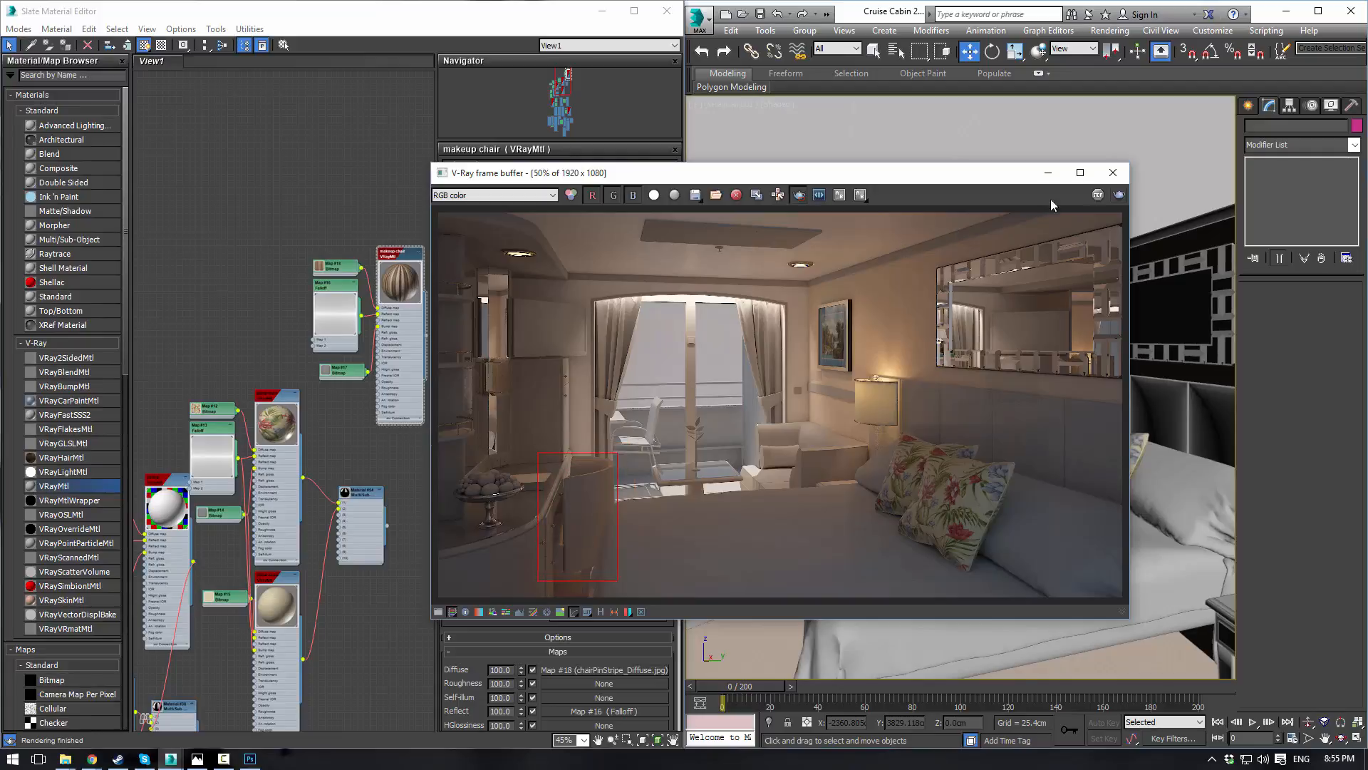
click(1119, 194)
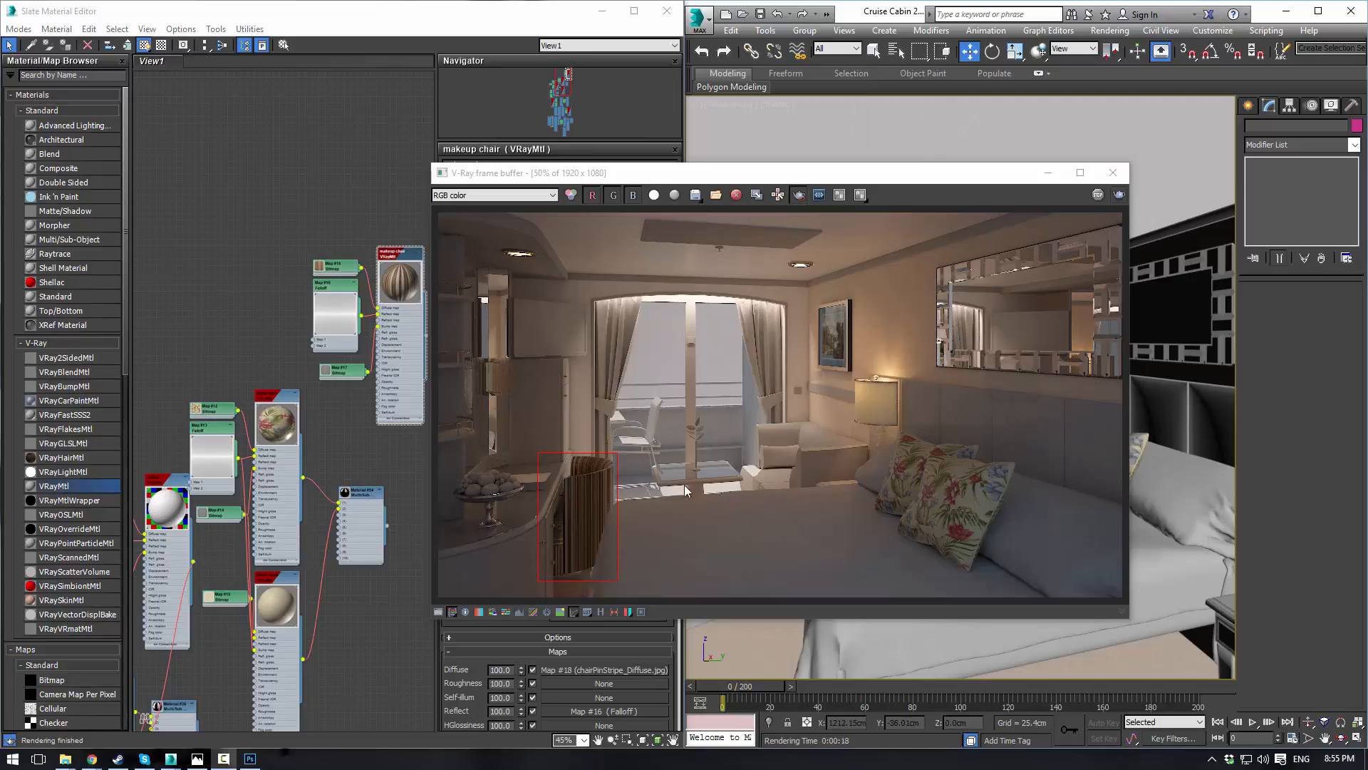
Step: Compare the rendered chair with the chair in the reference photo symphony-balcony-stateroom.jpg, viewed beside the frame buffer
click(197, 758)
drag(432, 241, 360, 222)
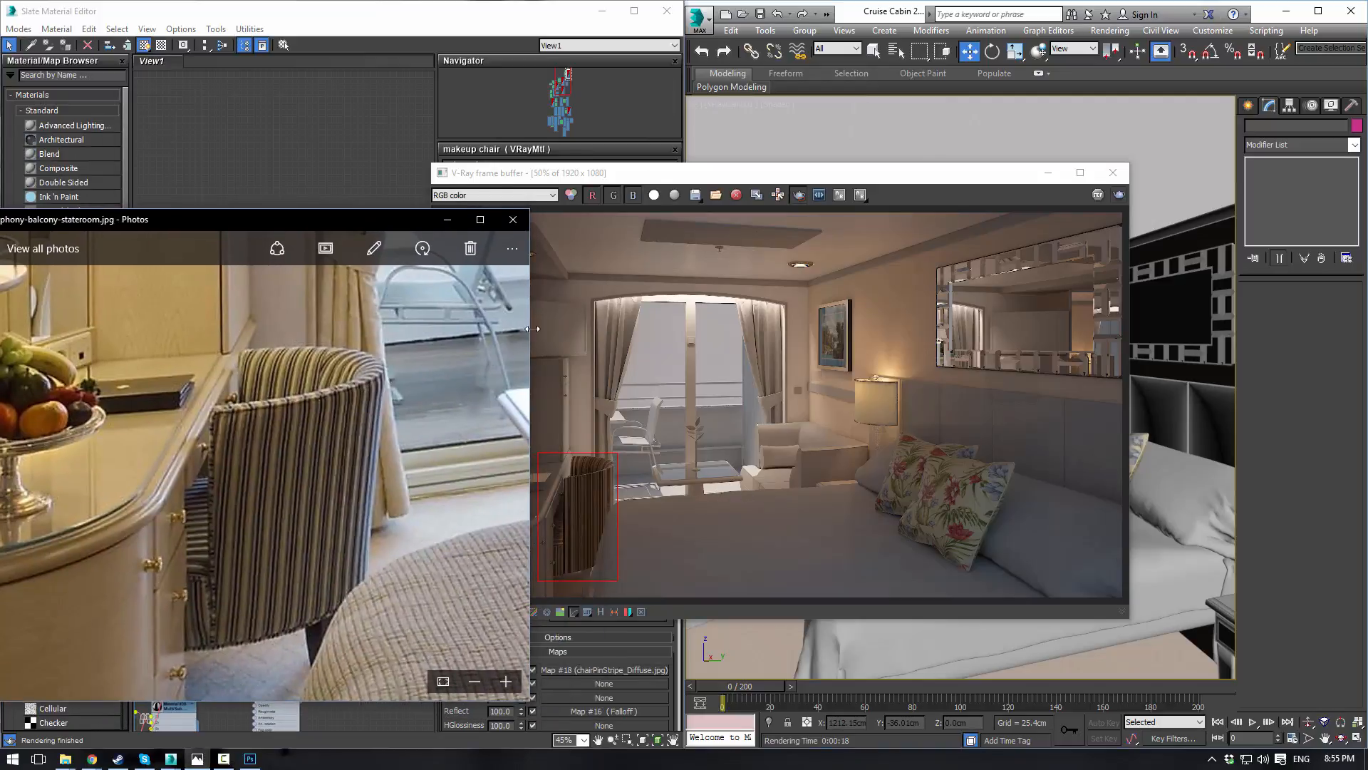
drag(522, 328, 346, 325)
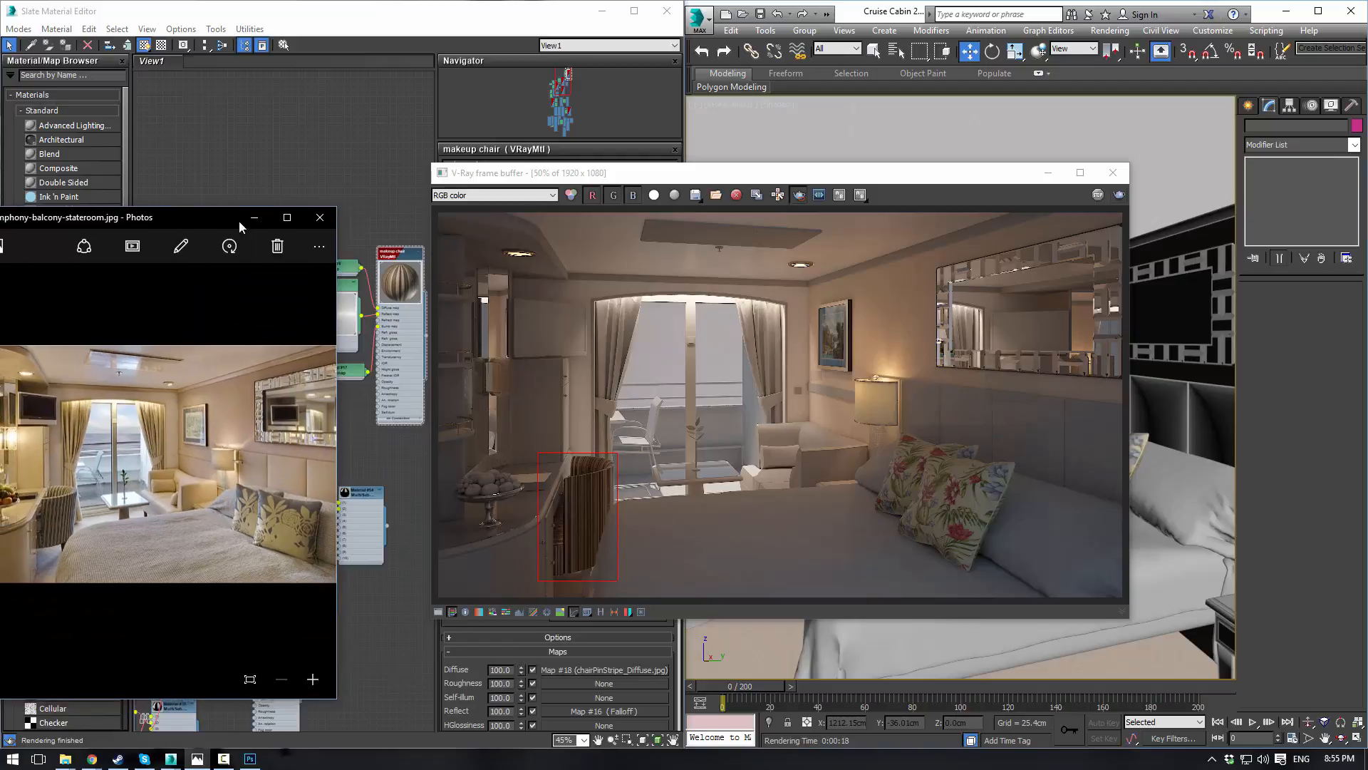
drag(238, 221, 348, 219)
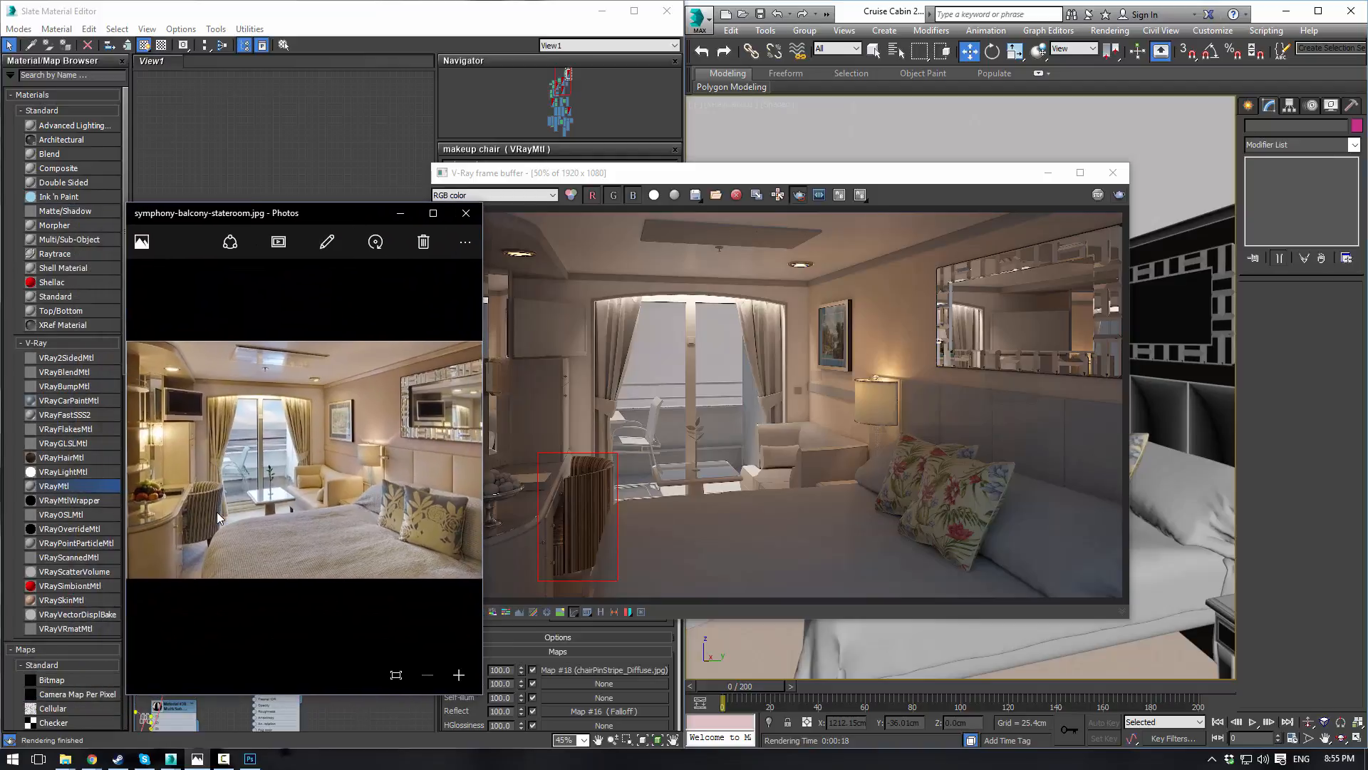
scroll(216, 512, up, 2)
scroll(259, 476, up, 1)
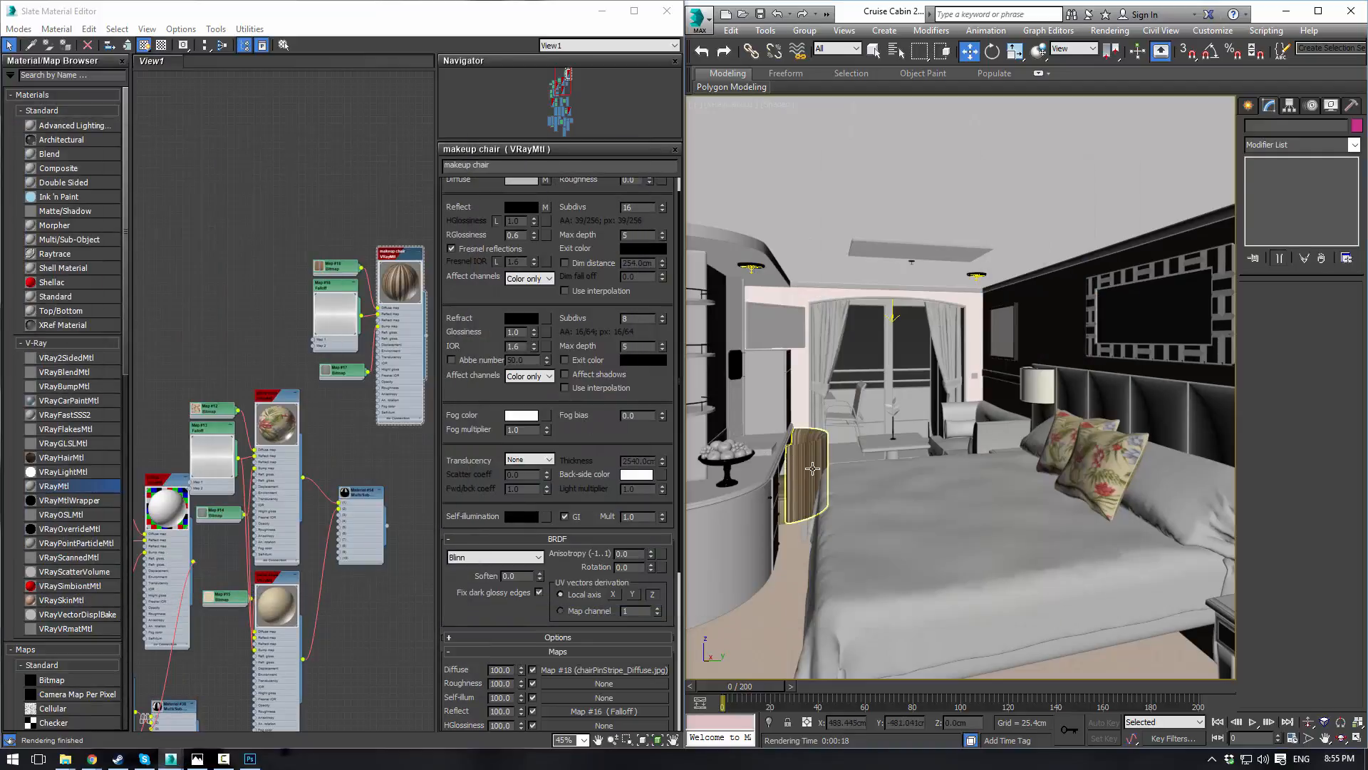
Step: Set the backrest's spherical mapping length to 15.72 cm and check its stripes in the camera view
click(809, 467)
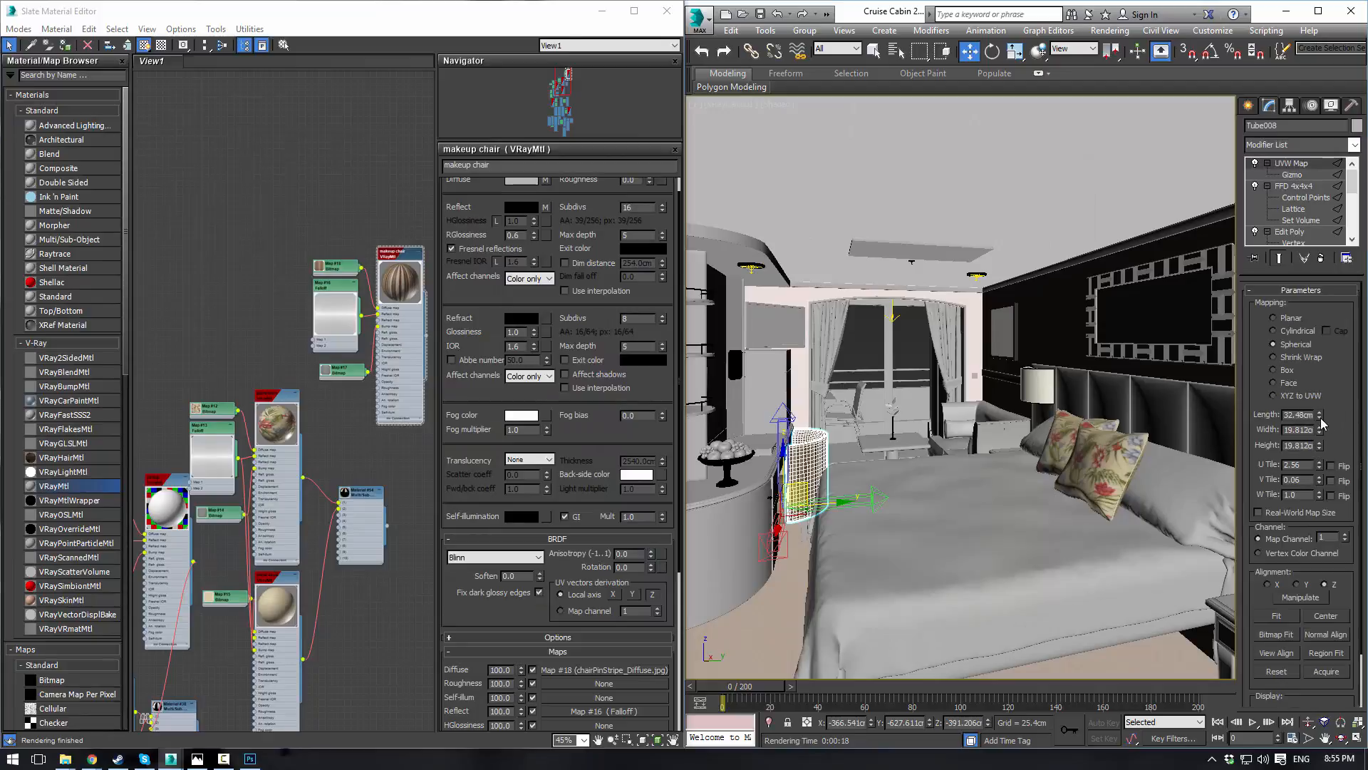
drag(1320, 418, 1321, 437)
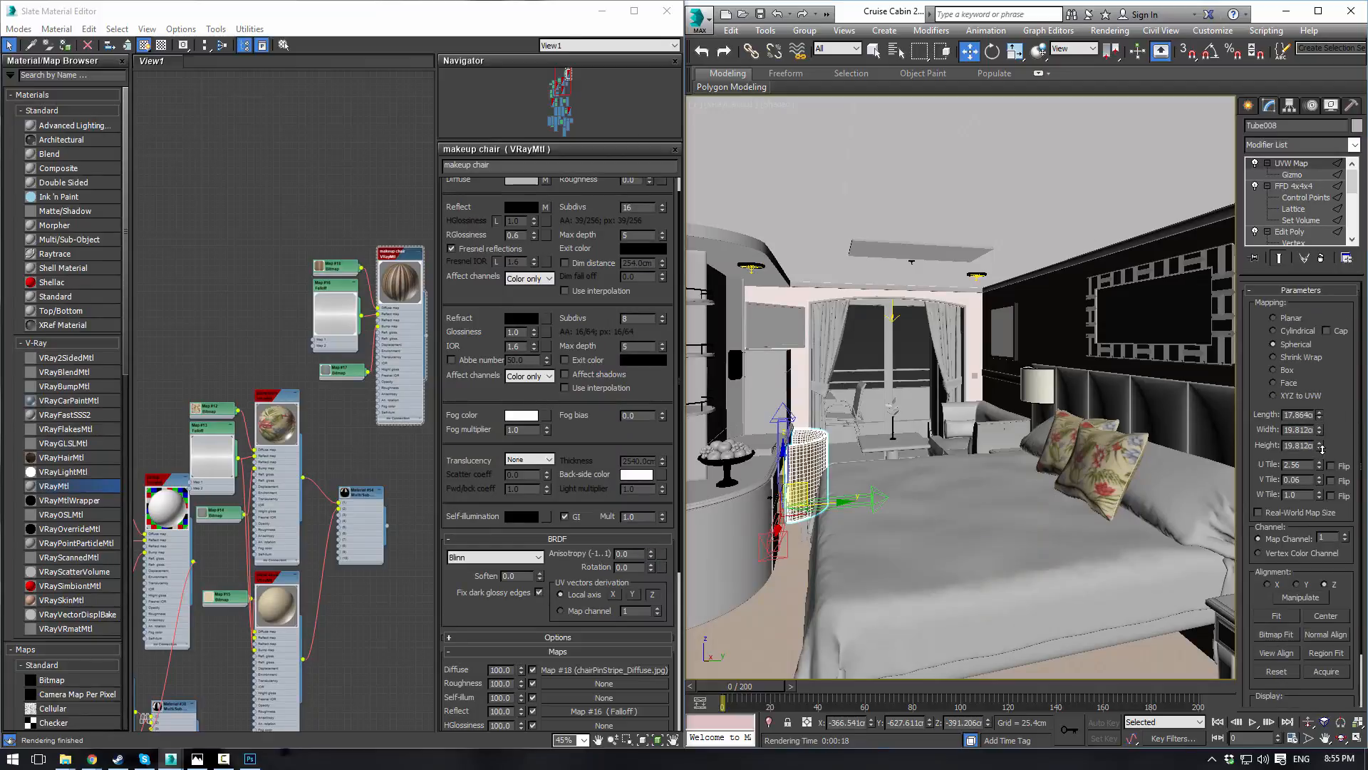
click(870, 359)
click(819, 442)
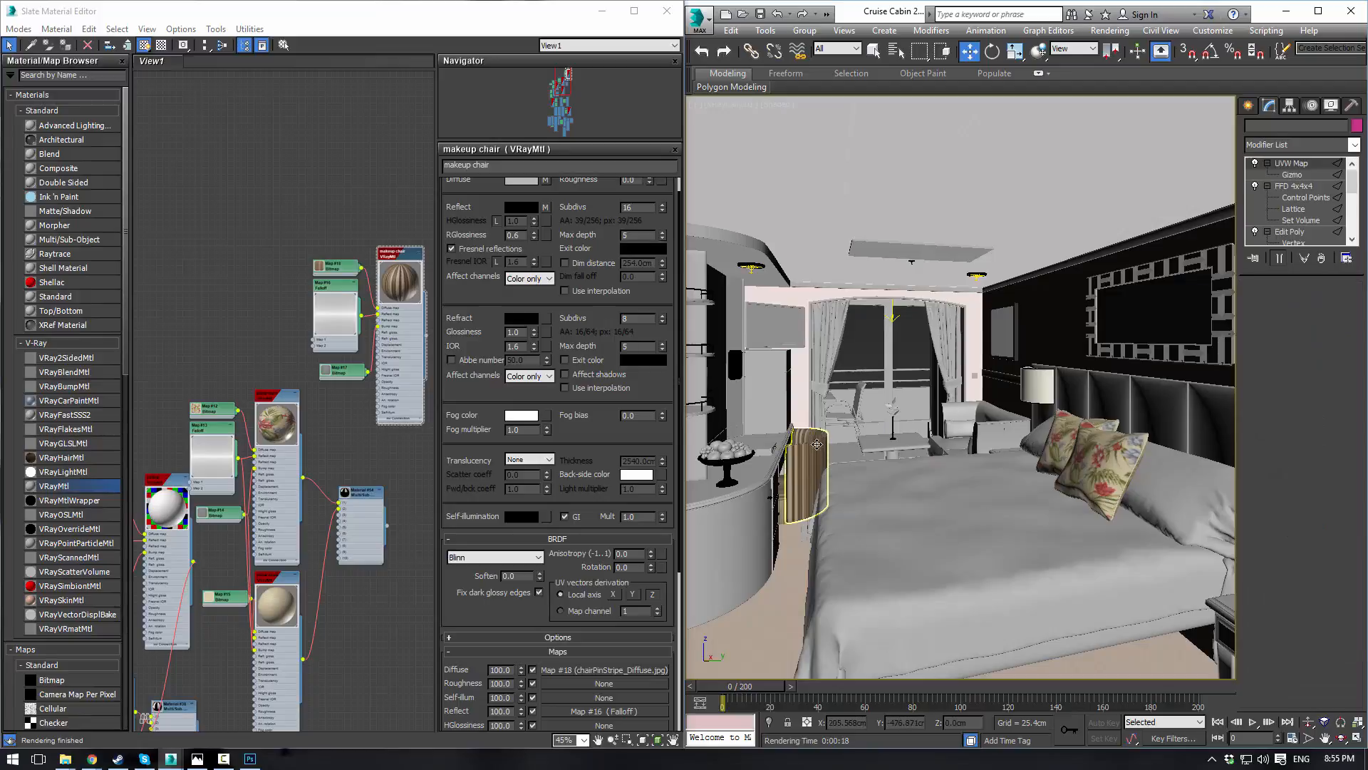
drag(1318, 419, 1319, 423)
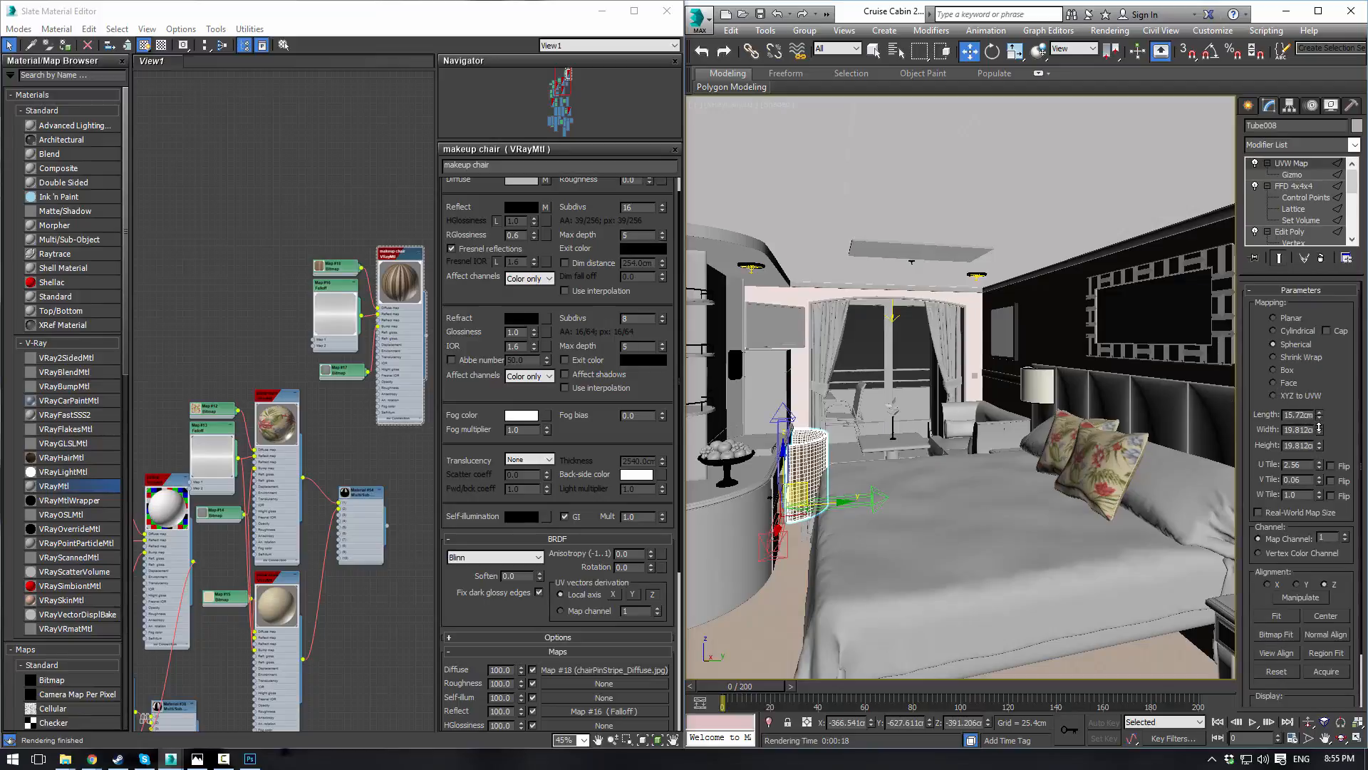
click(858, 344)
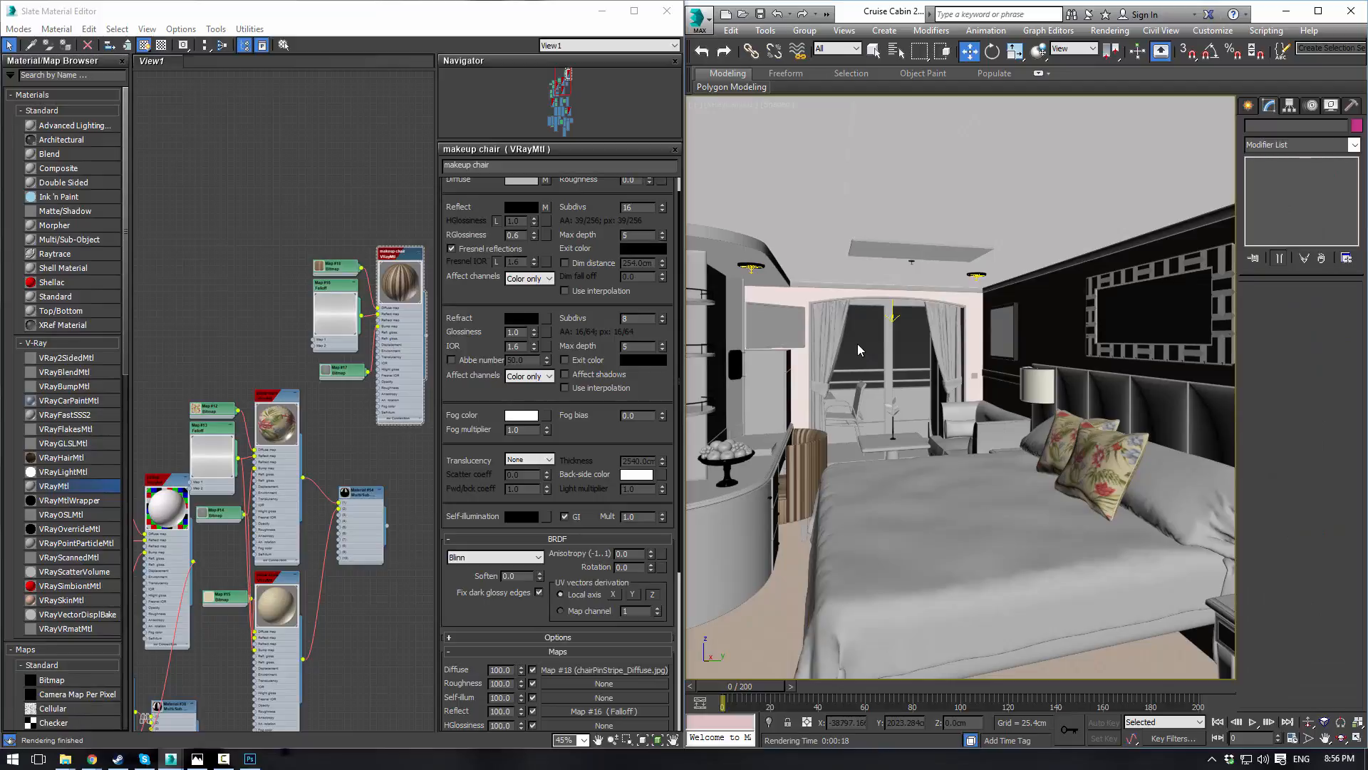
Step: Set the output amount of the chairPinStripe_Diffuse.jpg bitmap in the makeup chair material to 2.0
scroll(345, 237, up, 5)
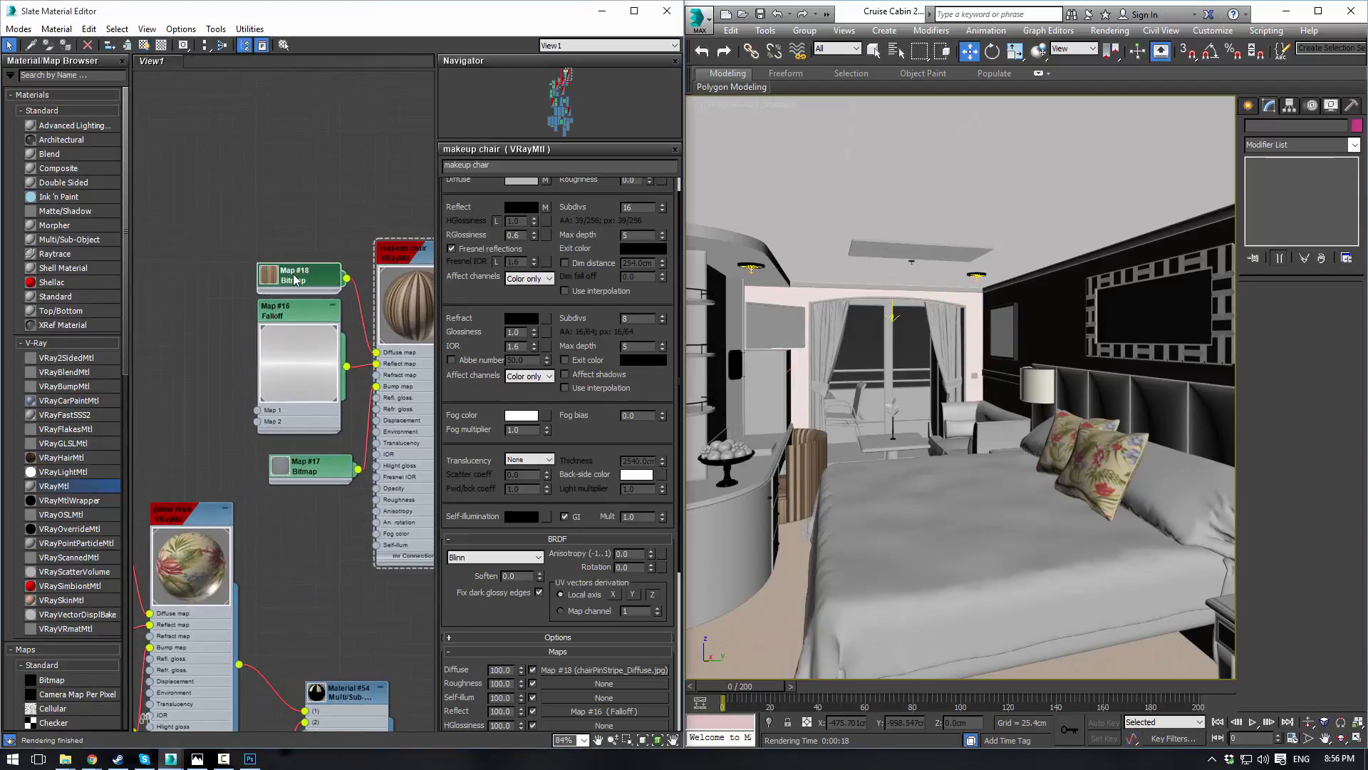
double_click(295, 279)
click(548, 572)
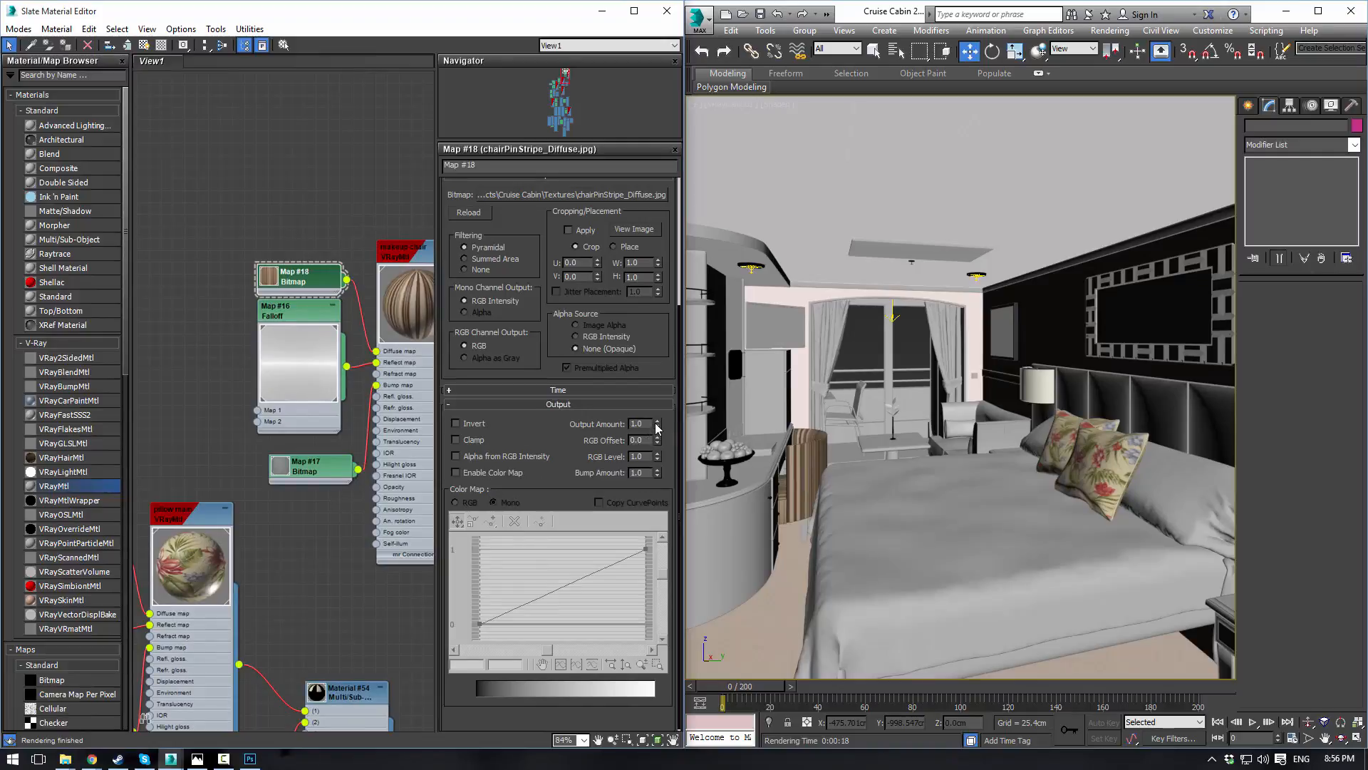
mouse_move(656, 427)
mouse_down()
mouse_move(661, 389)
mouse_move(660, 419)
mouse_move(660, 402)
mouse_up()
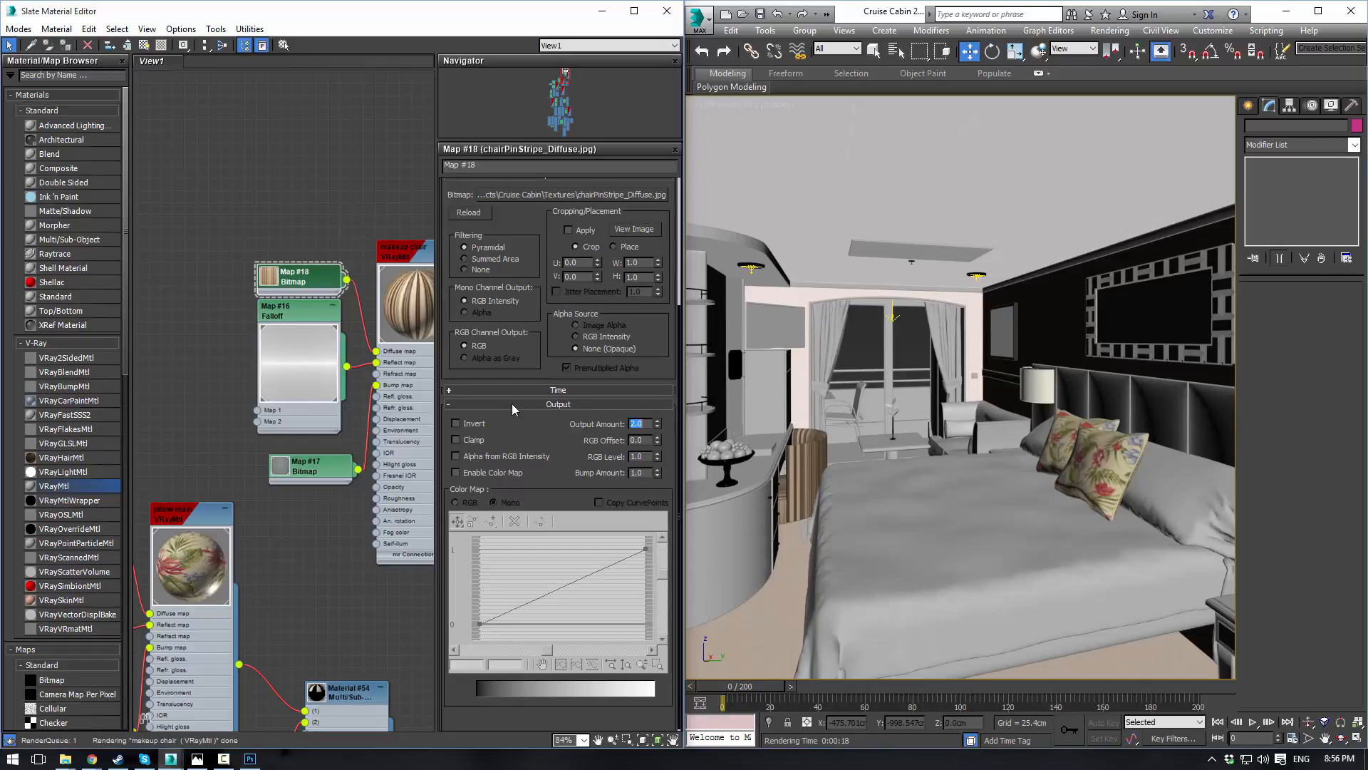
text(2)
key(Return)
Step: Render the chair region again in the V-Ray frame buffer, keeping the bitmap's settings accessible beside it
drag(0, 161, 891, 218)
click(1070, 237)
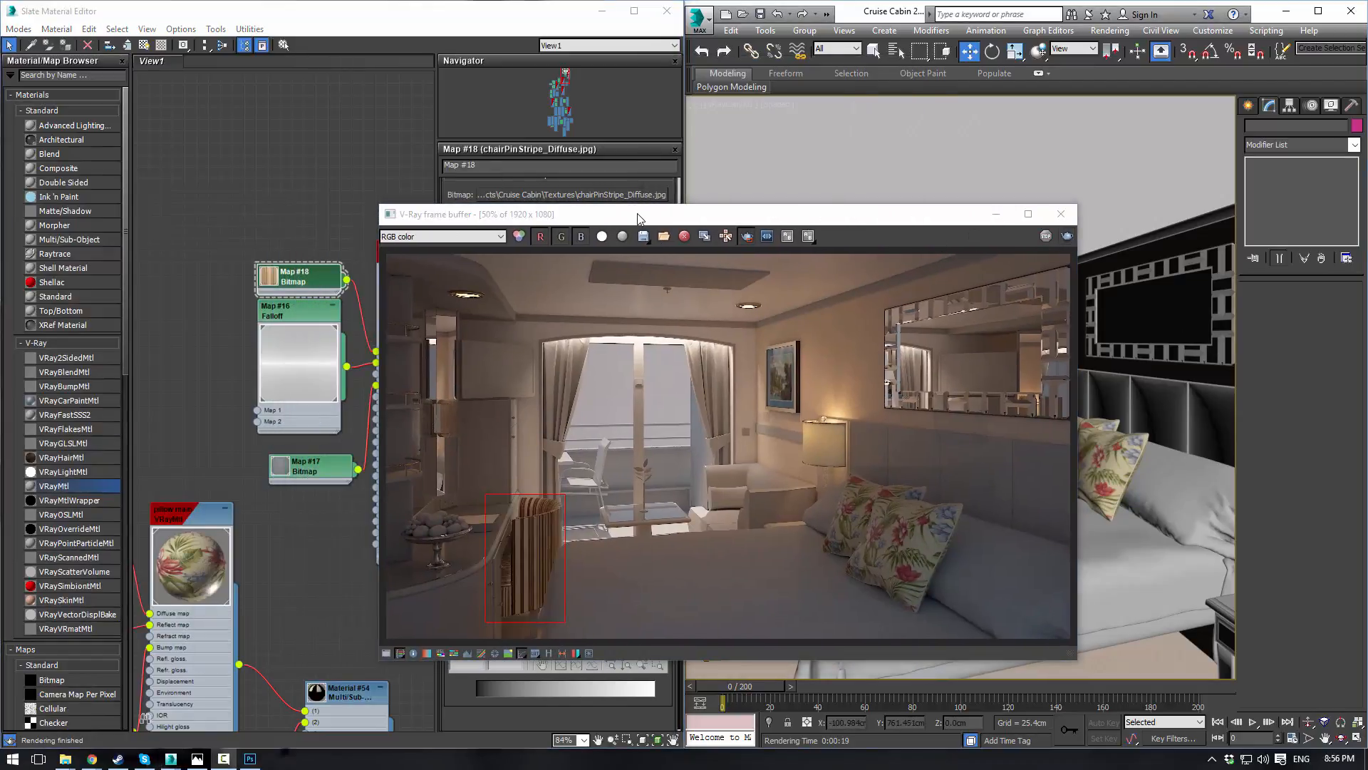
drag(637, 217, 878, 185)
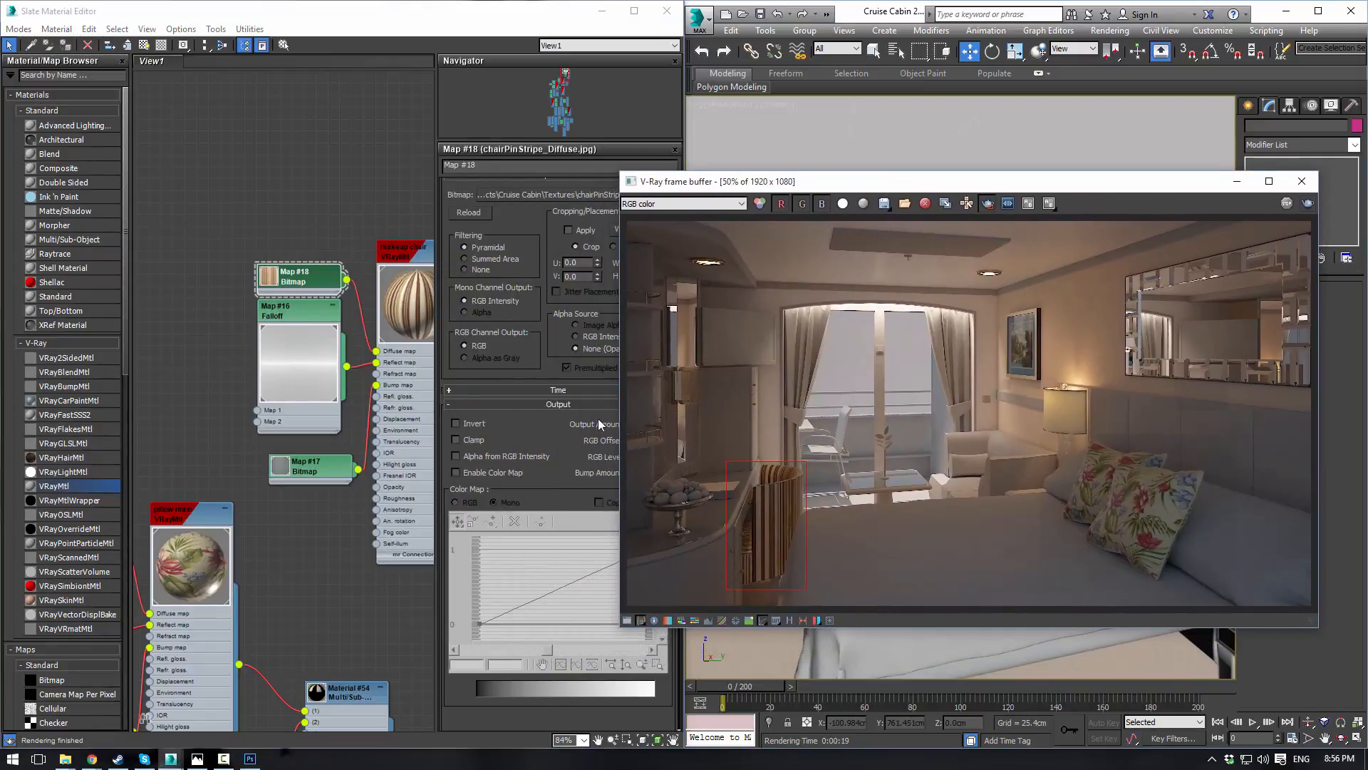
Step: Bring up symphony-balcony-stateroom.jpg in Photos beside the new render and examine the striped chair's brightness up close
click(196, 758)
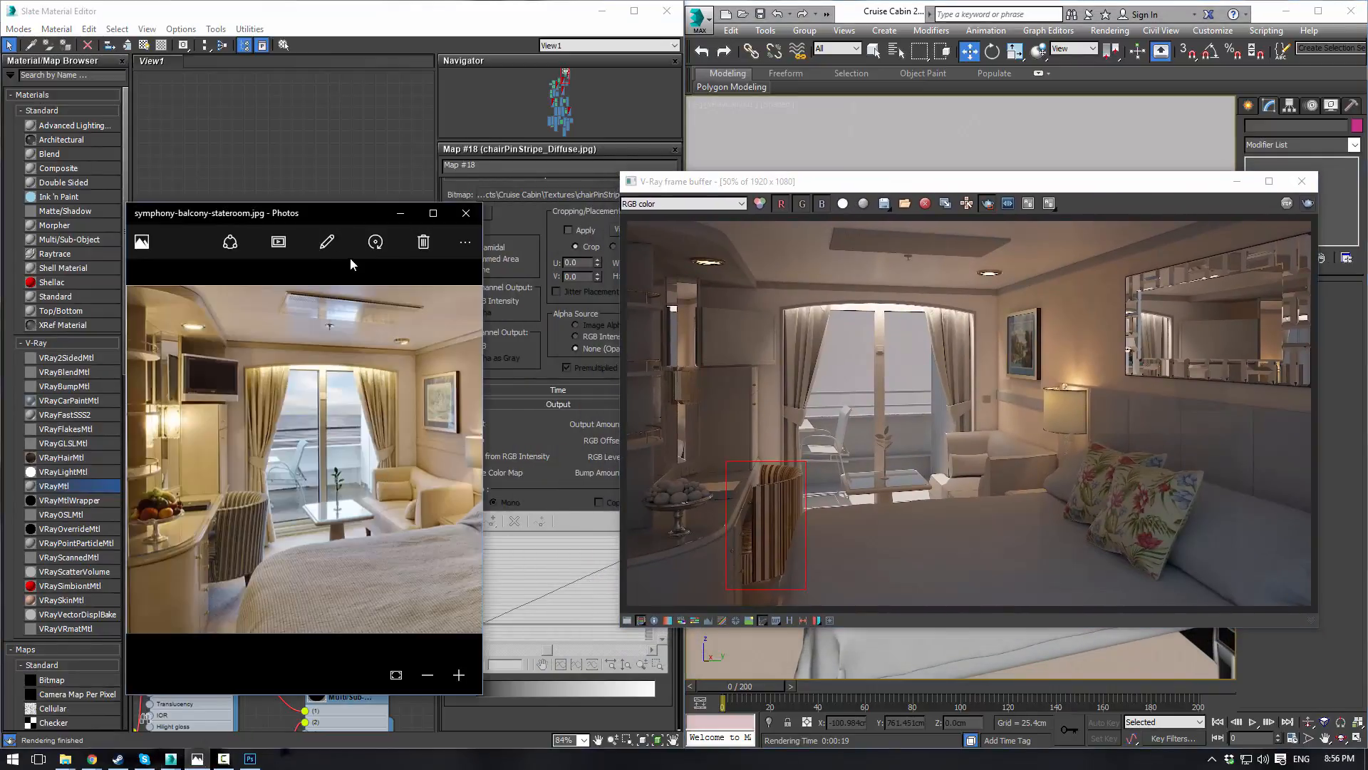
drag(349, 204, 460, 192)
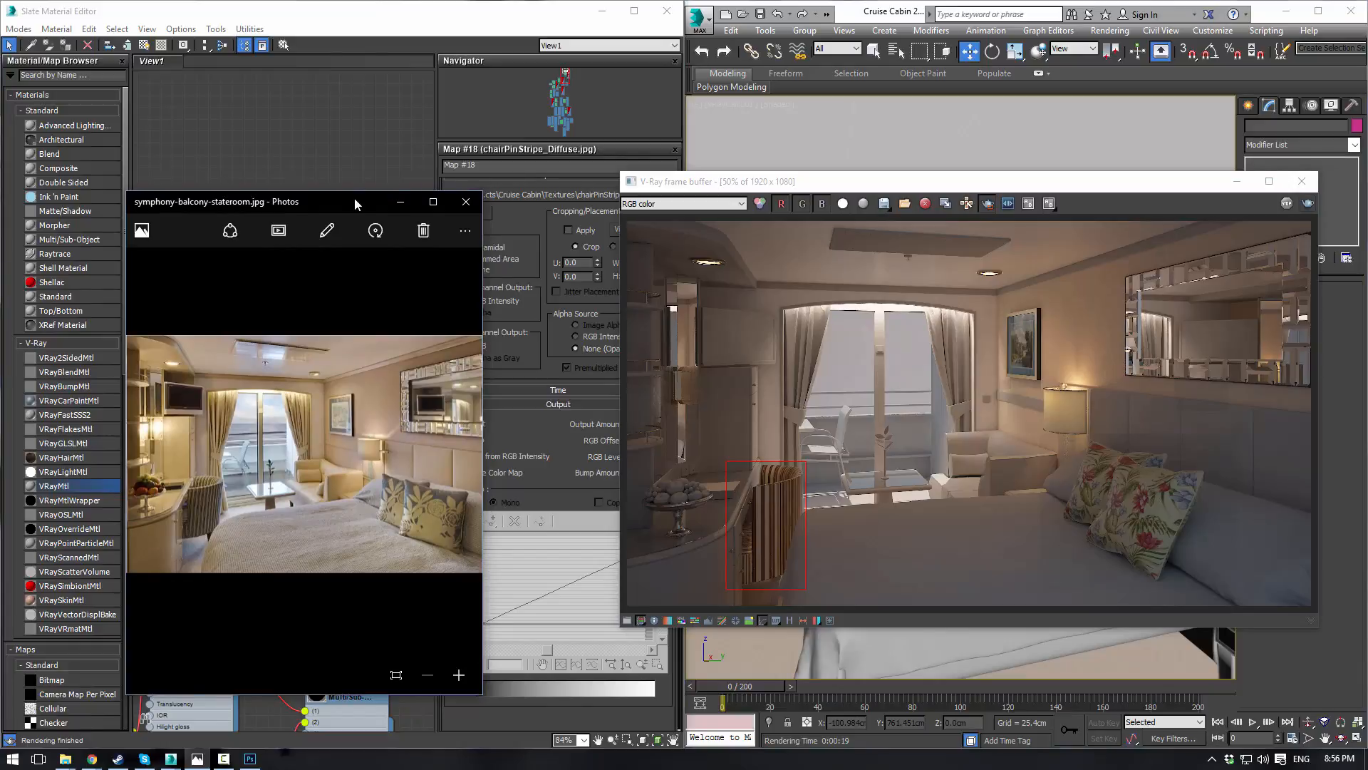
drag(354, 199, 485, 177)
ctrl+scroll(328, 507, up, 1)
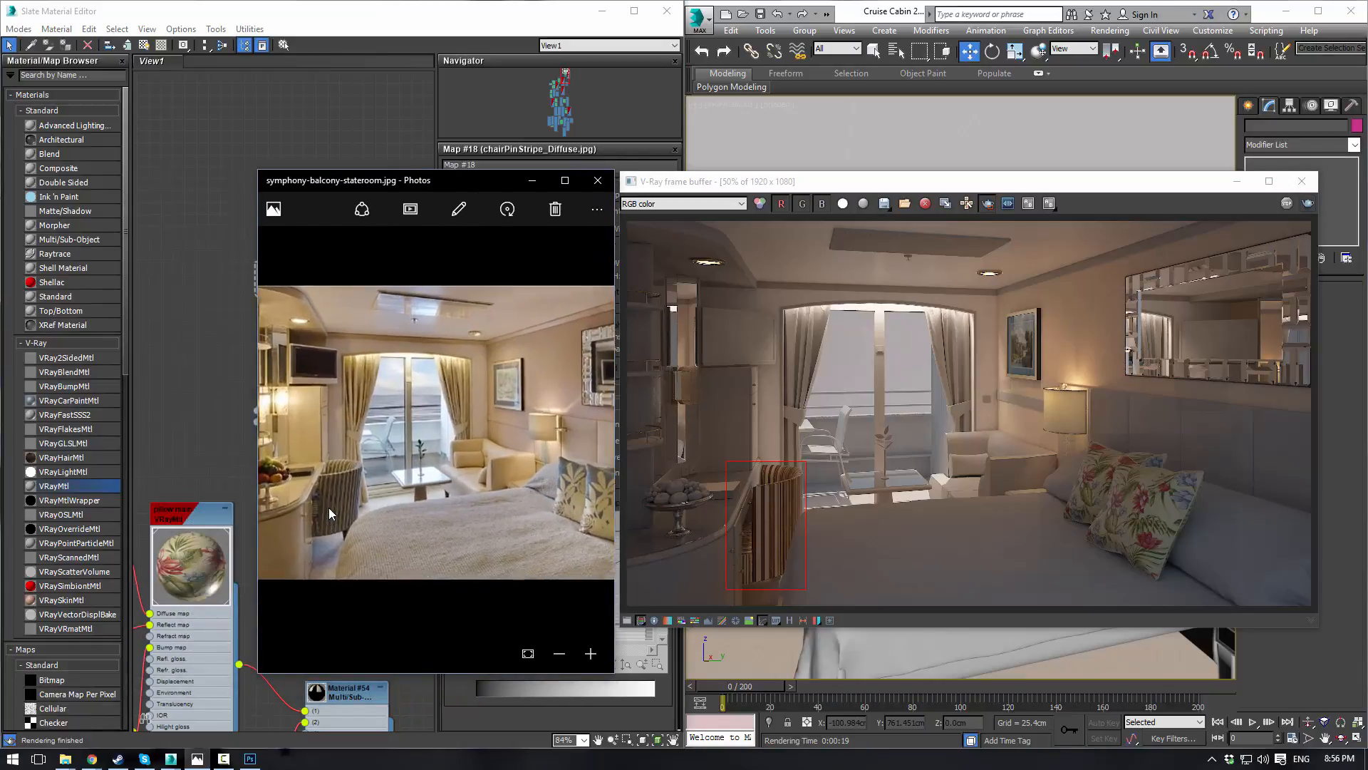
ctrl+scroll(330, 506, up, 3)
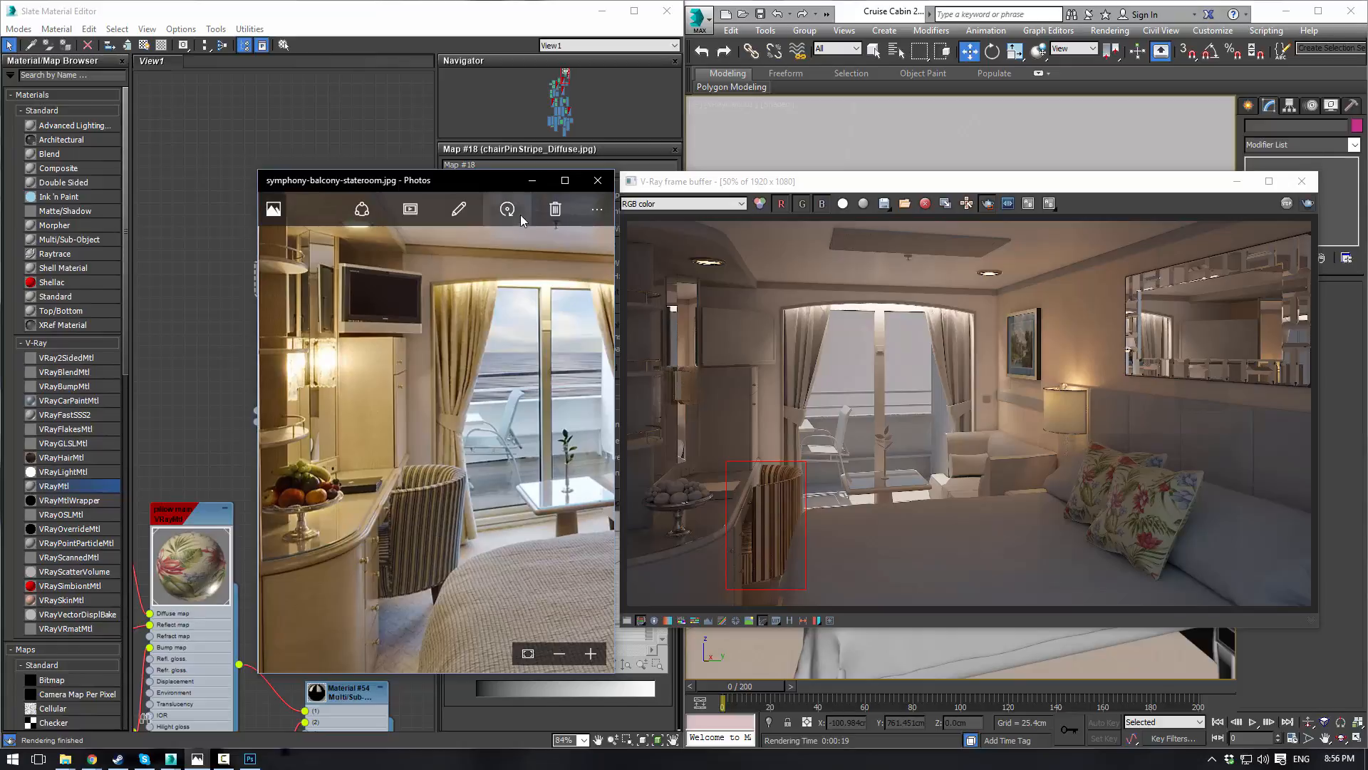
click(533, 180)
Step: Darken the front colour of the Falloff map that drives the makeup chair material's reflection
middle_drag(251, 163, 195, 124)
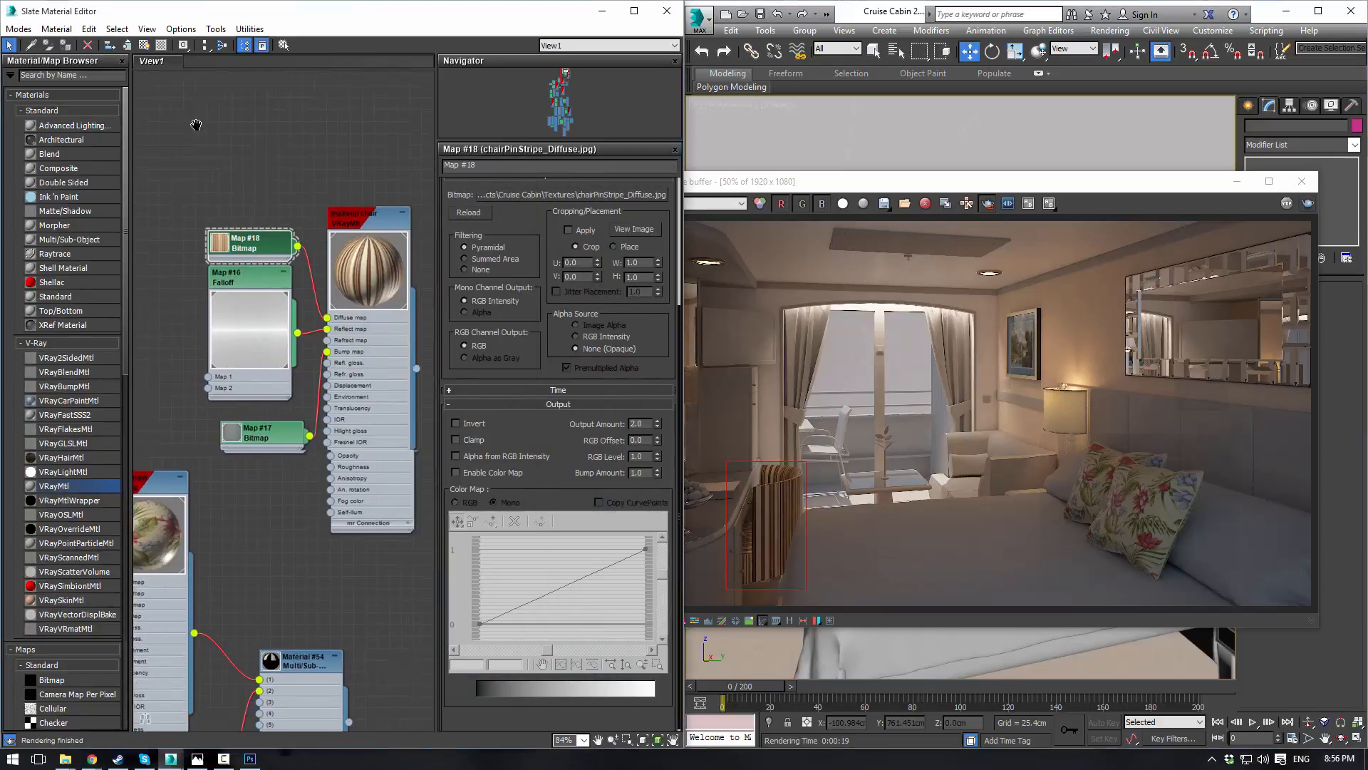
double_click(353, 215)
double_click(268, 295)
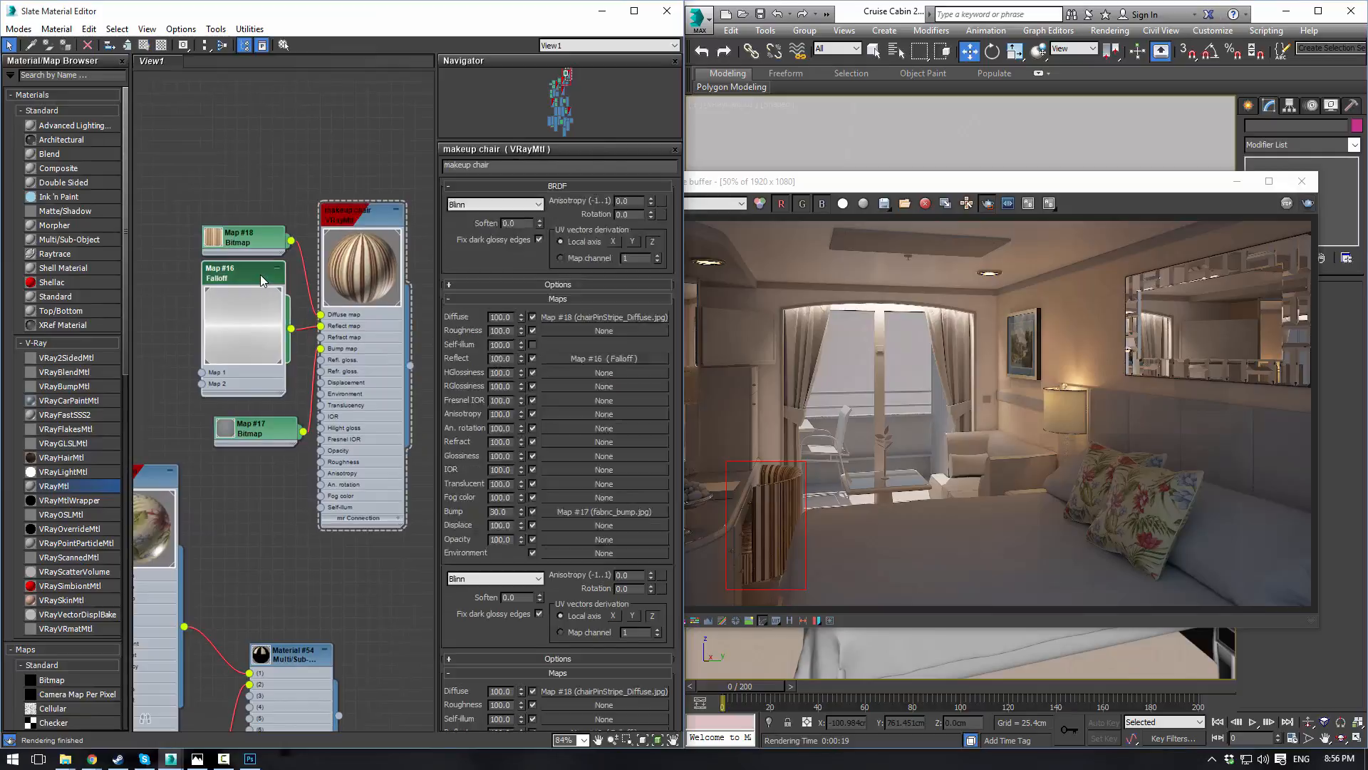
click(465, 216)
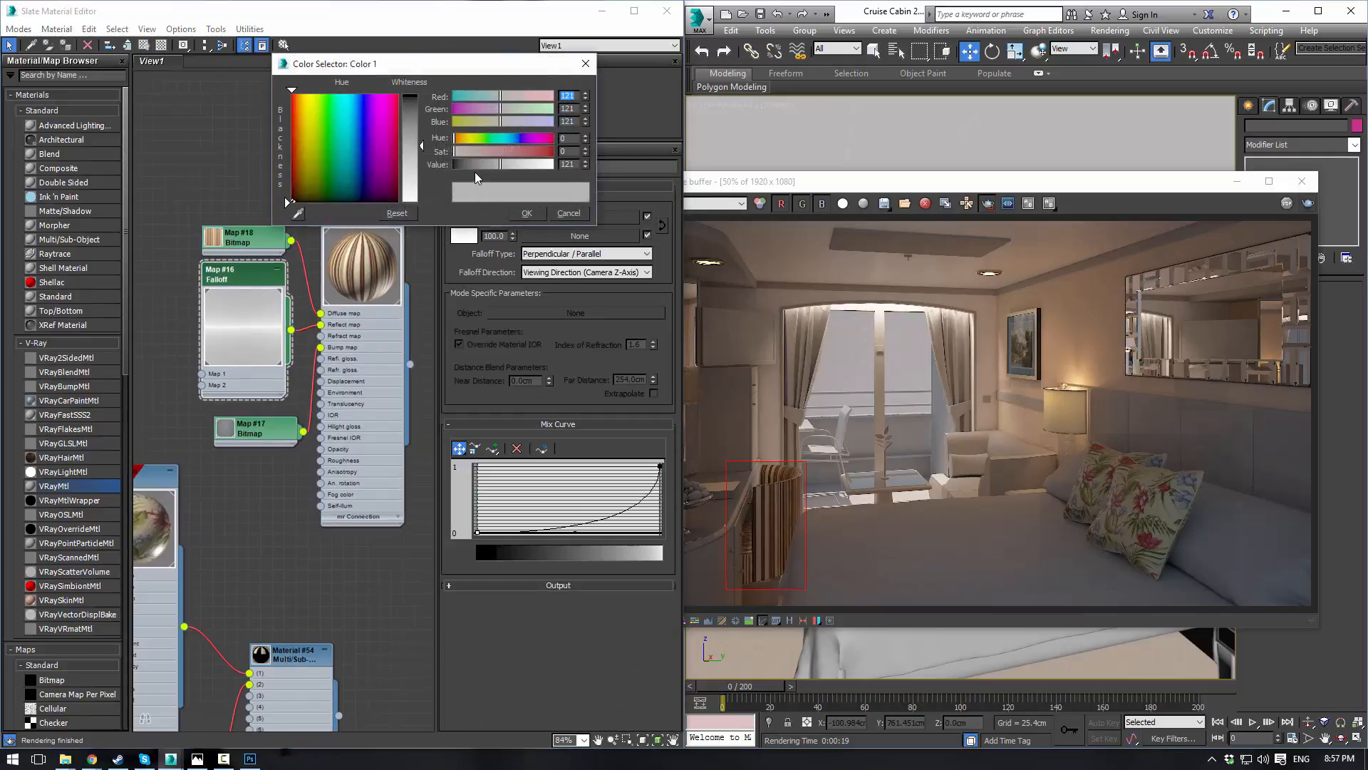
click(484, 164)
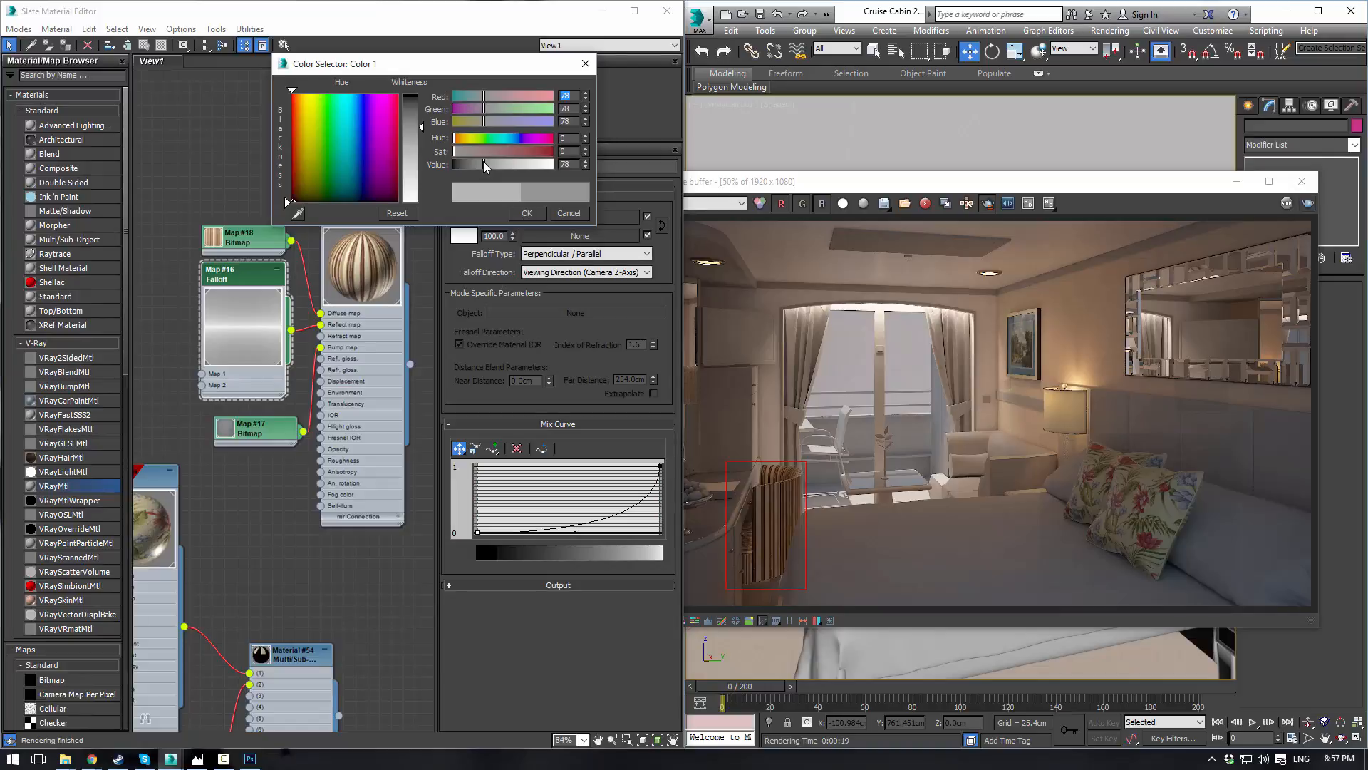
drag(483, 162, 492, 163)
click(522, 213)
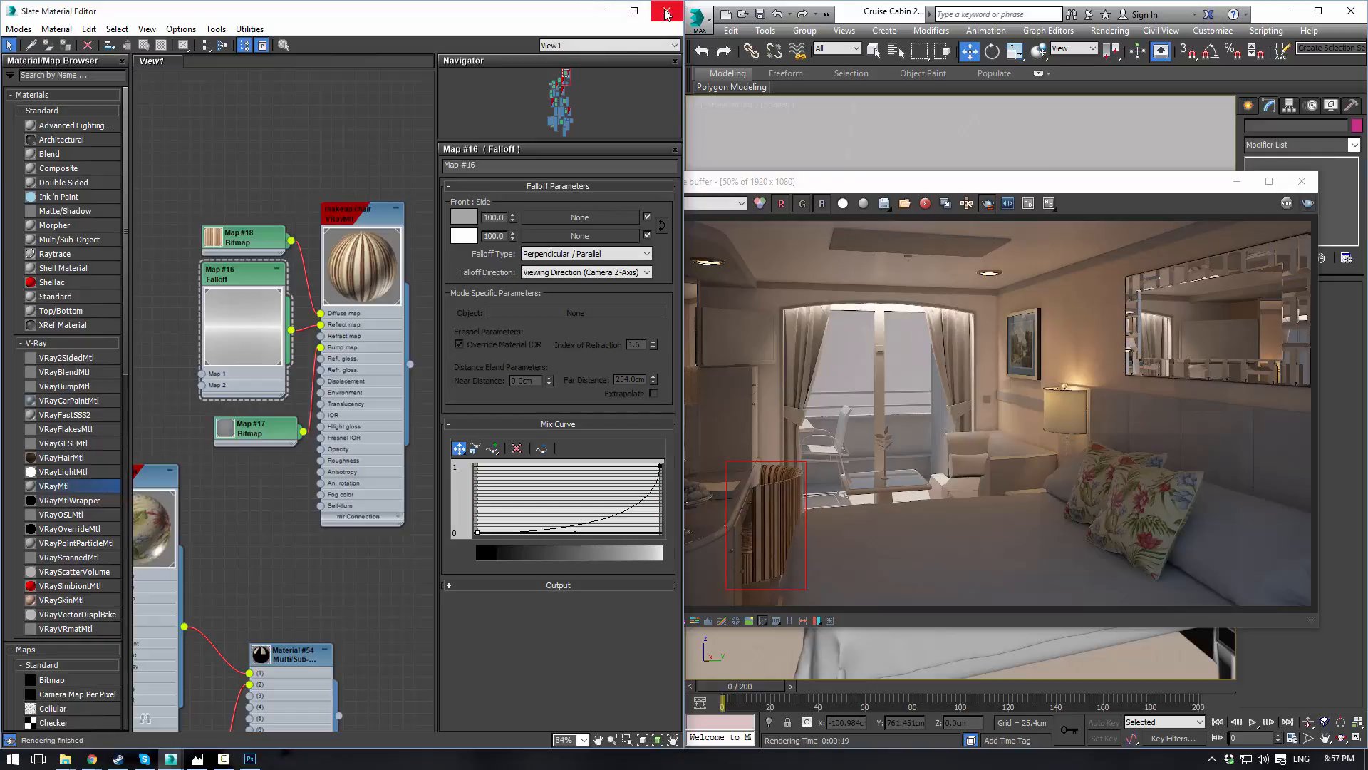
Step: Close the V-Ray frame buffer and save the cabin scene
click(1301, 181)
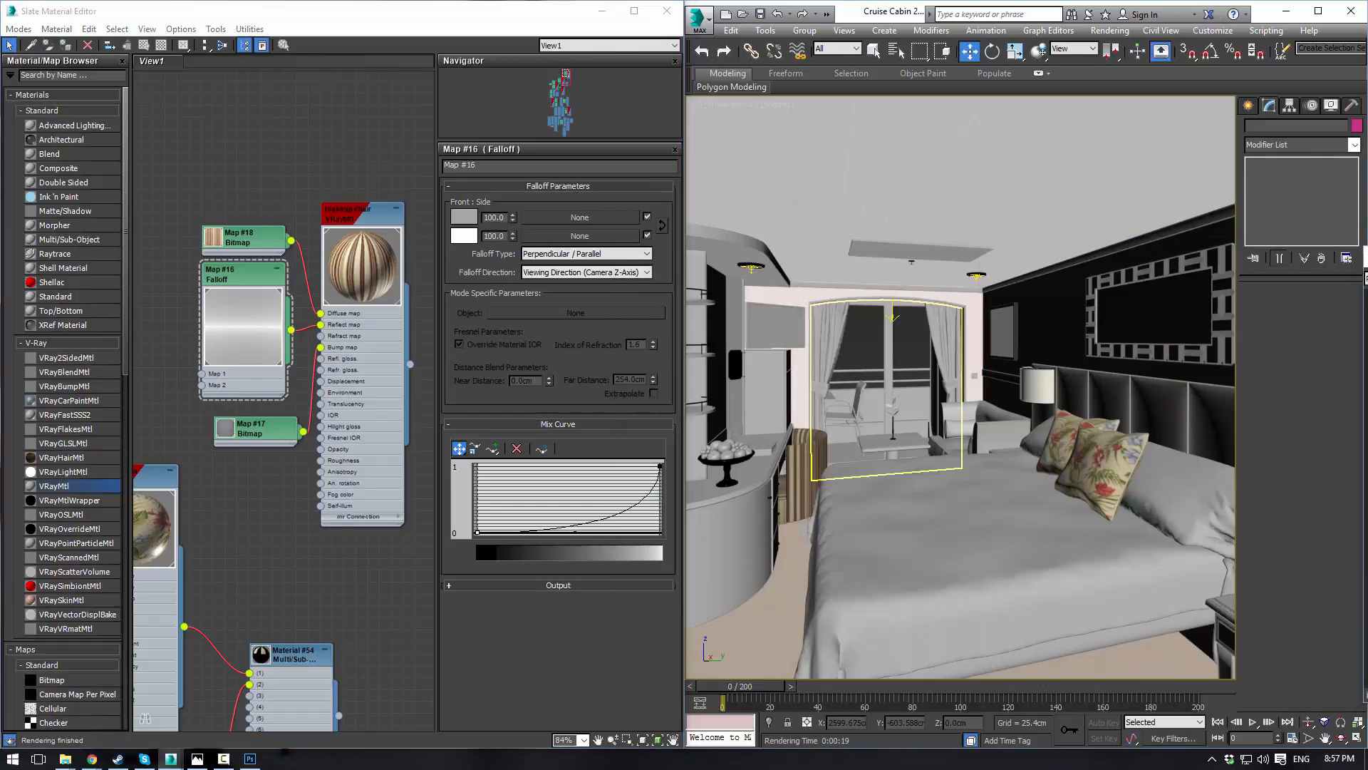
click(1037, 374)
click(1037, 374)
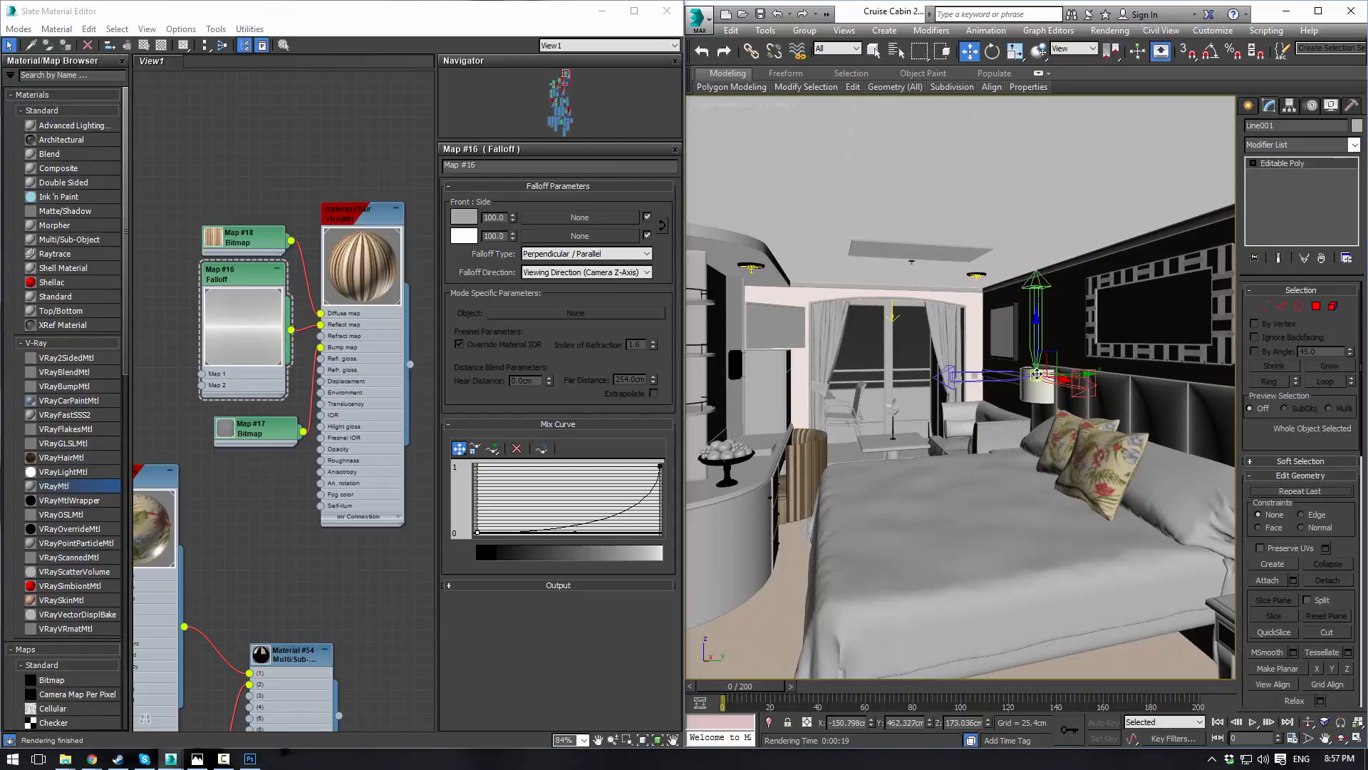
click(760, 15)
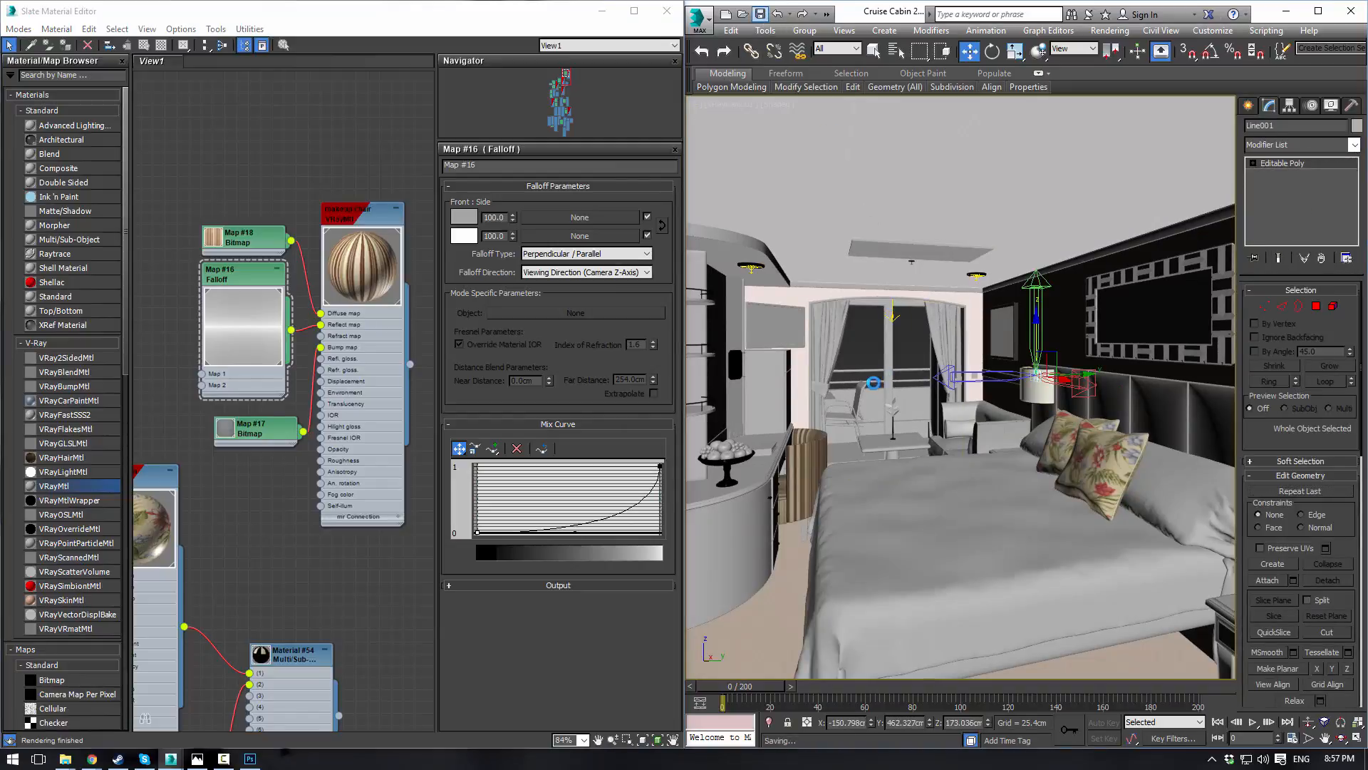
Step: Clone the sphere light inside the lampshade, placing the copy away from the lamp across the cabin
click(861, 341)
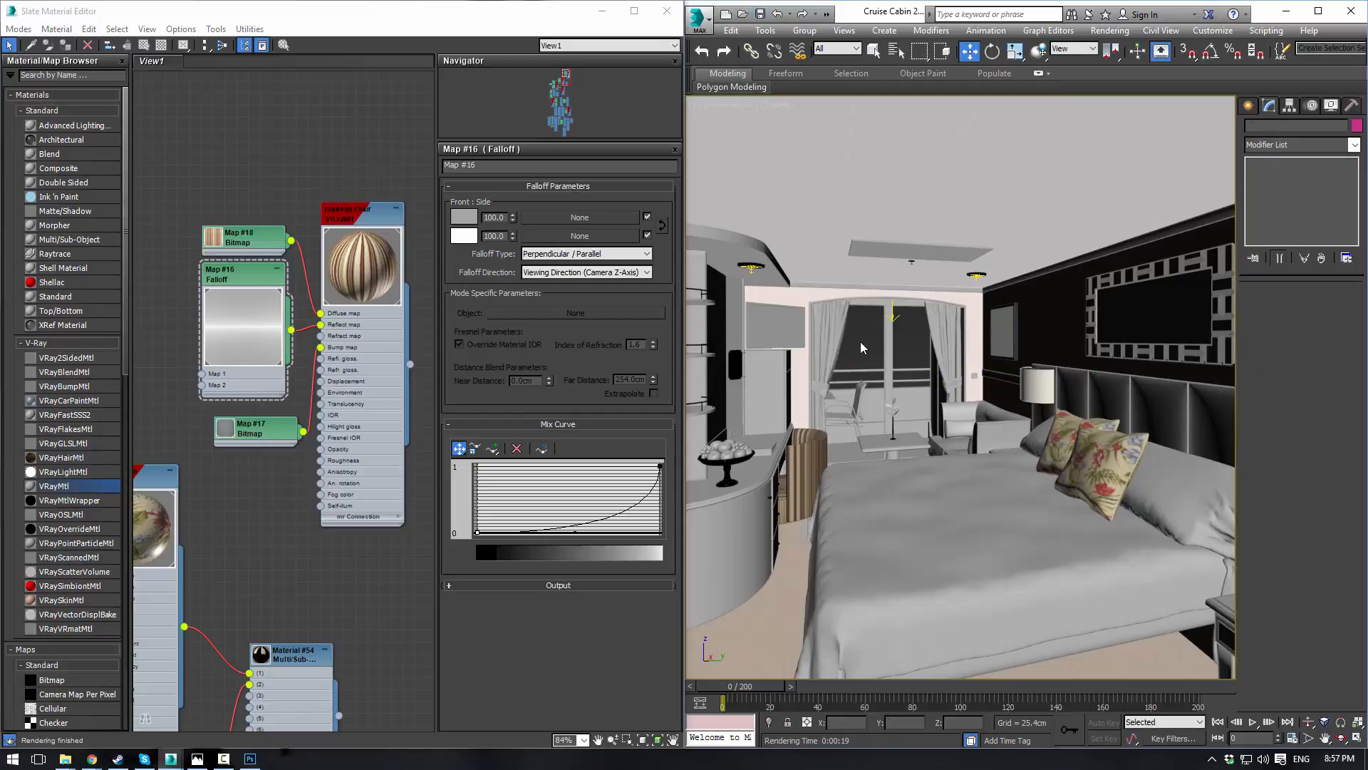
key(p)
key(z)
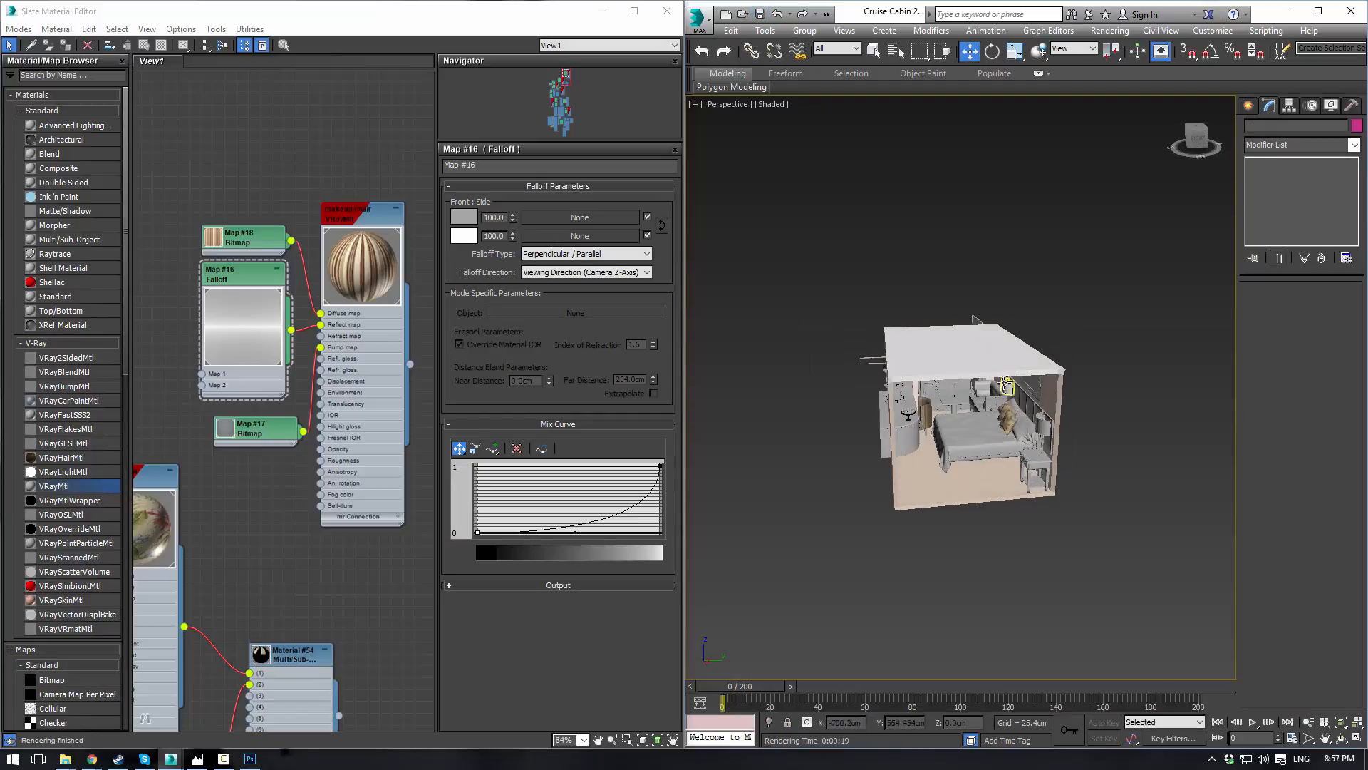
scroll(1021, 384, up, 10)
click(1013, 397)
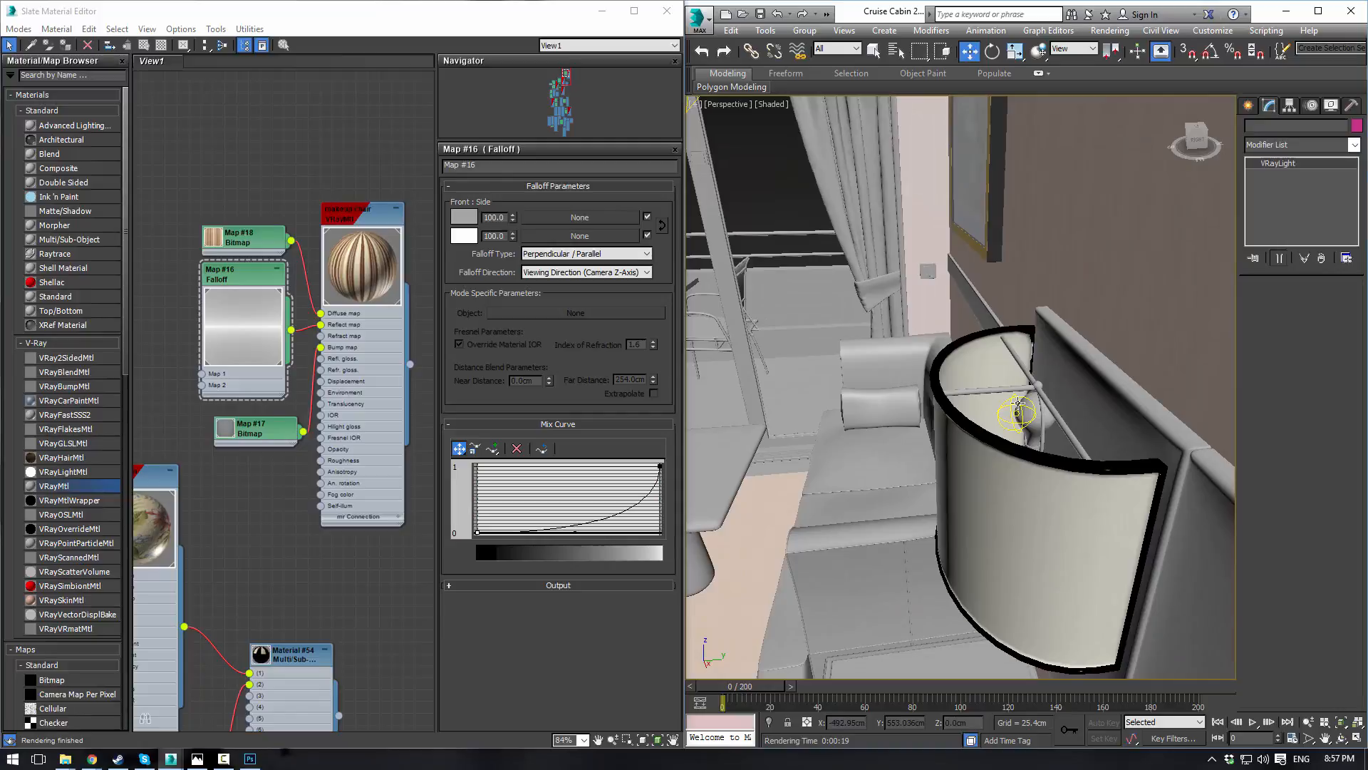
middle_drag(843, 356, 908, 329)
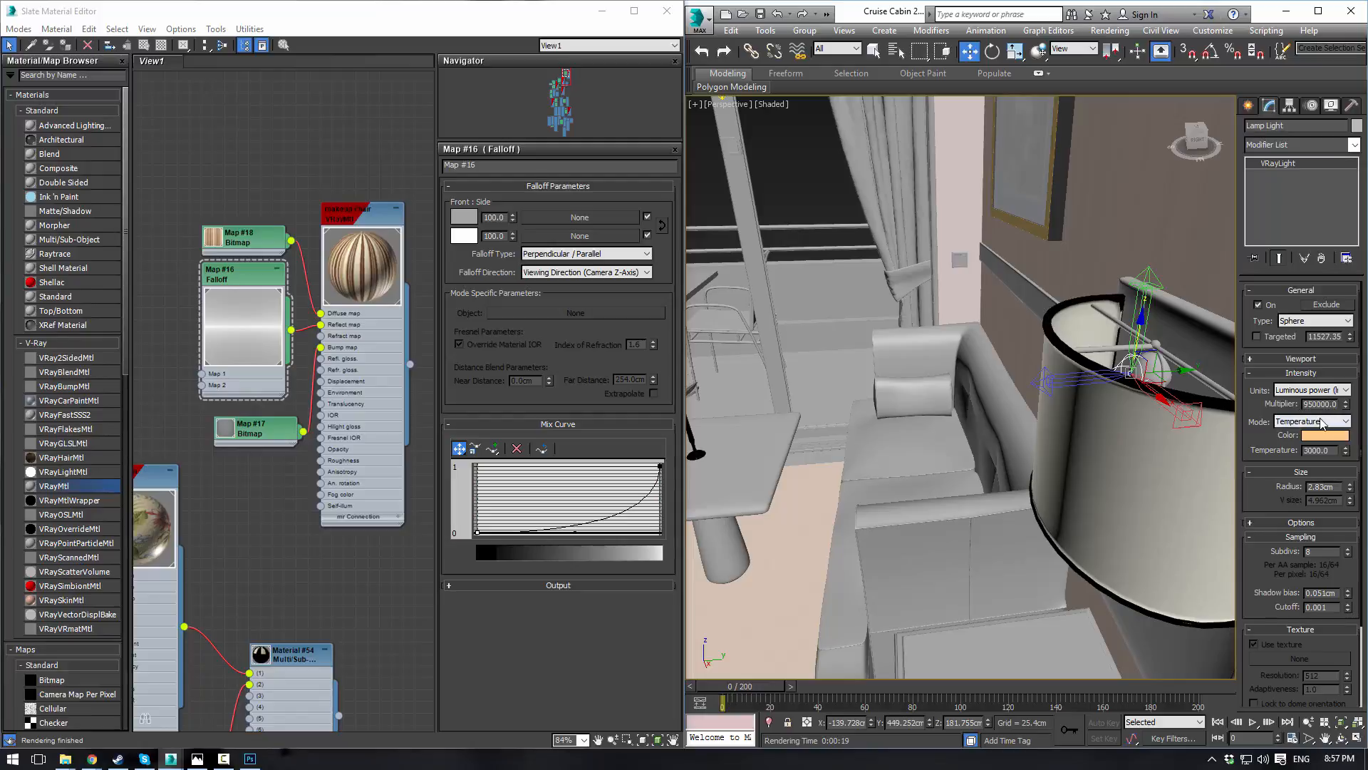
scroll(960, 396, up, 10)
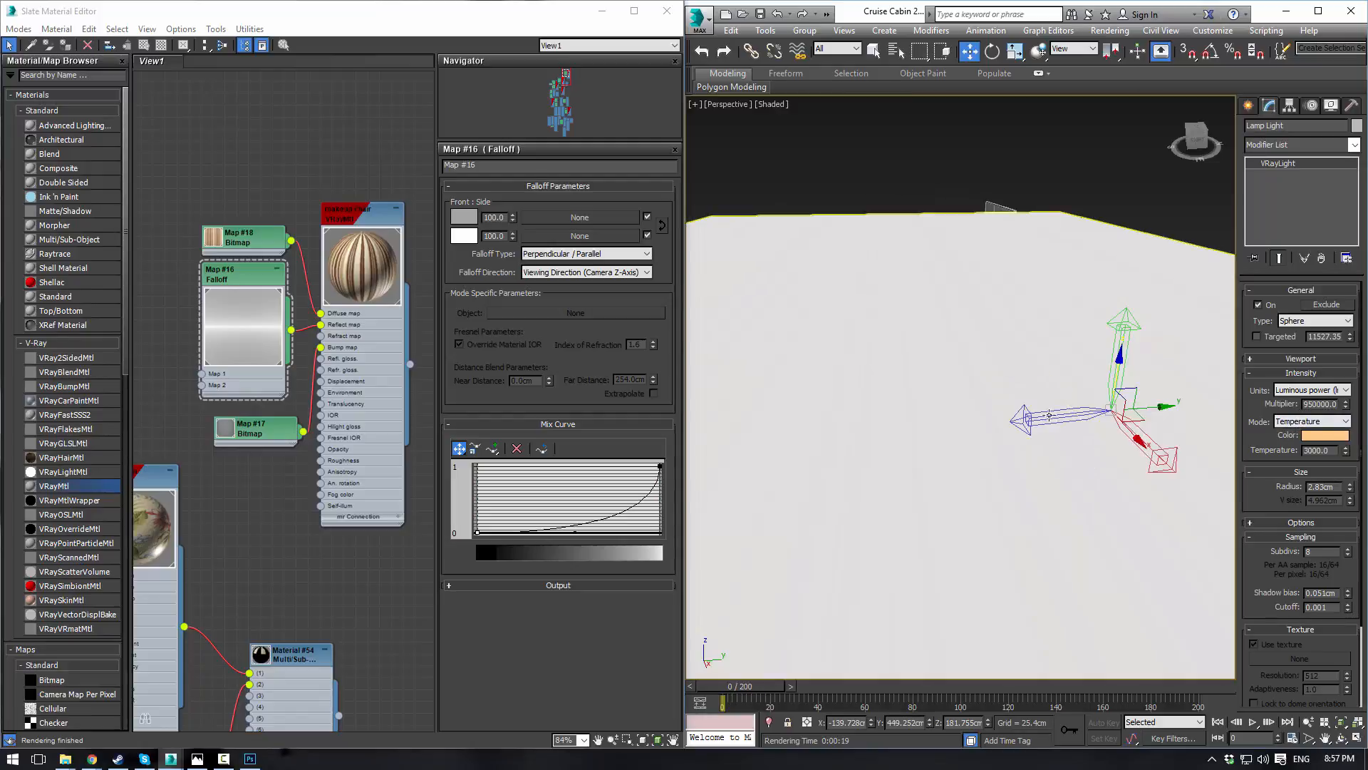
shift+drag(1148, 406, 893, 445)
click(1027, 444)
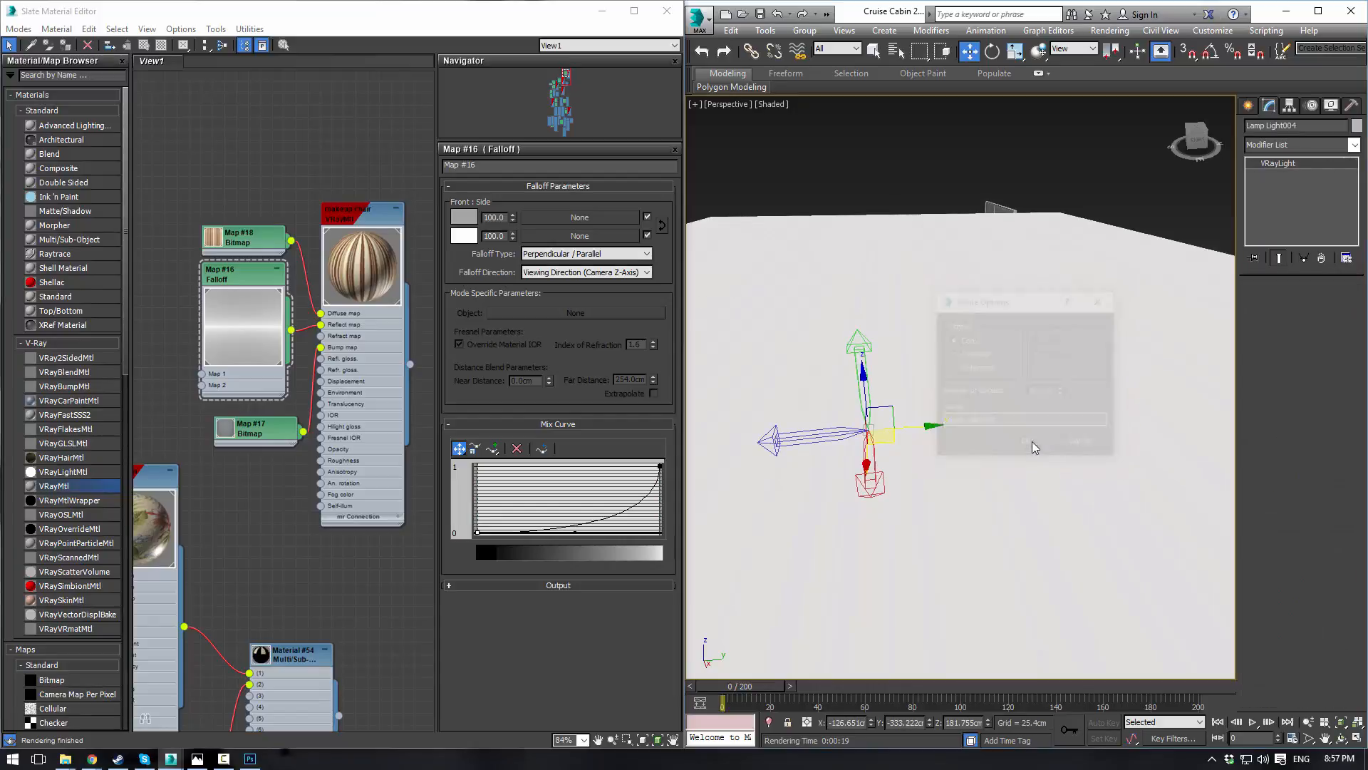
Step: Move the cloned lamp light in the Top view onto the wall sconce on the desk side of the cabin
scroll(861, 434, down, 3)
mouse_move(861, 434)
alt+middle_down()
mouse_move(883, 388)
mouse_move(868, 417)
alt+middle_up()
key(alt+w)
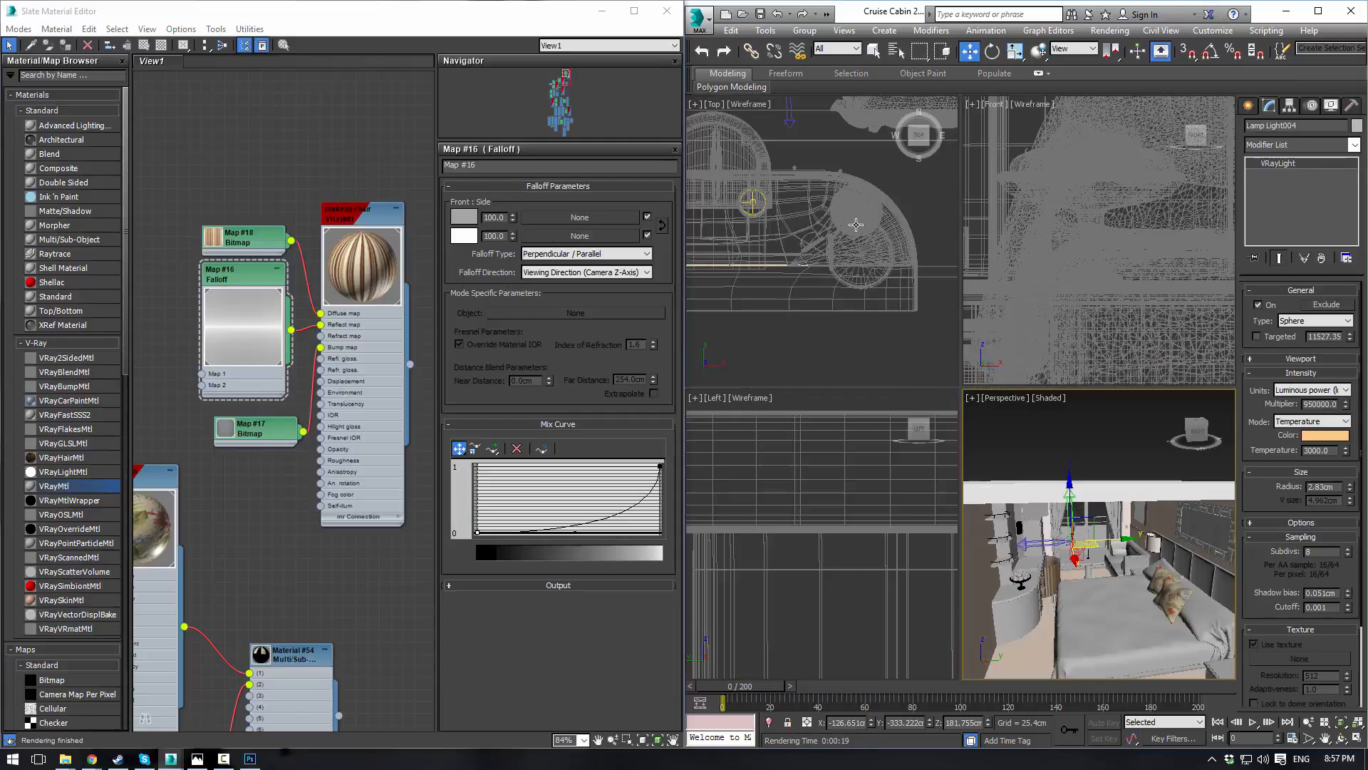
scroll(855, 226, down, 2)
middle_drag(896, 147, 879, 229)
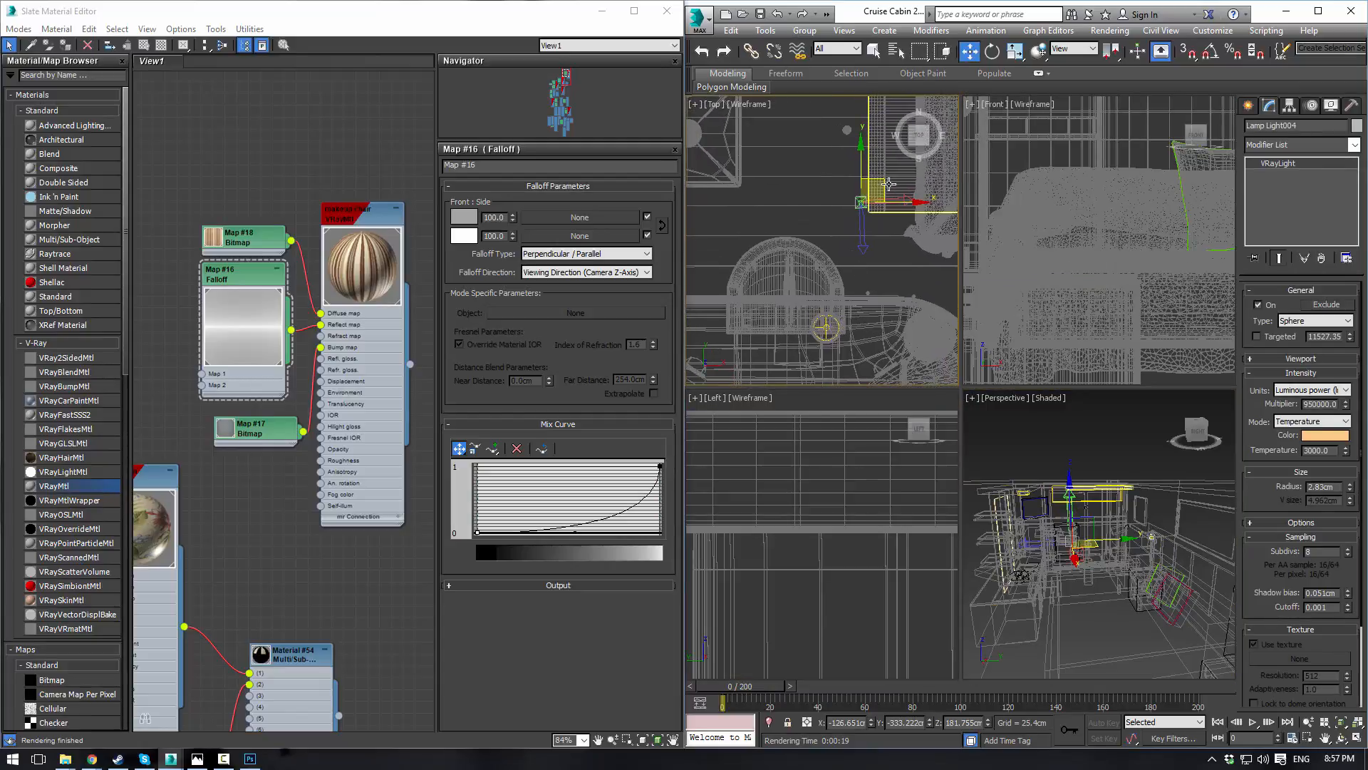
click(890, 184)
click(887, 196)
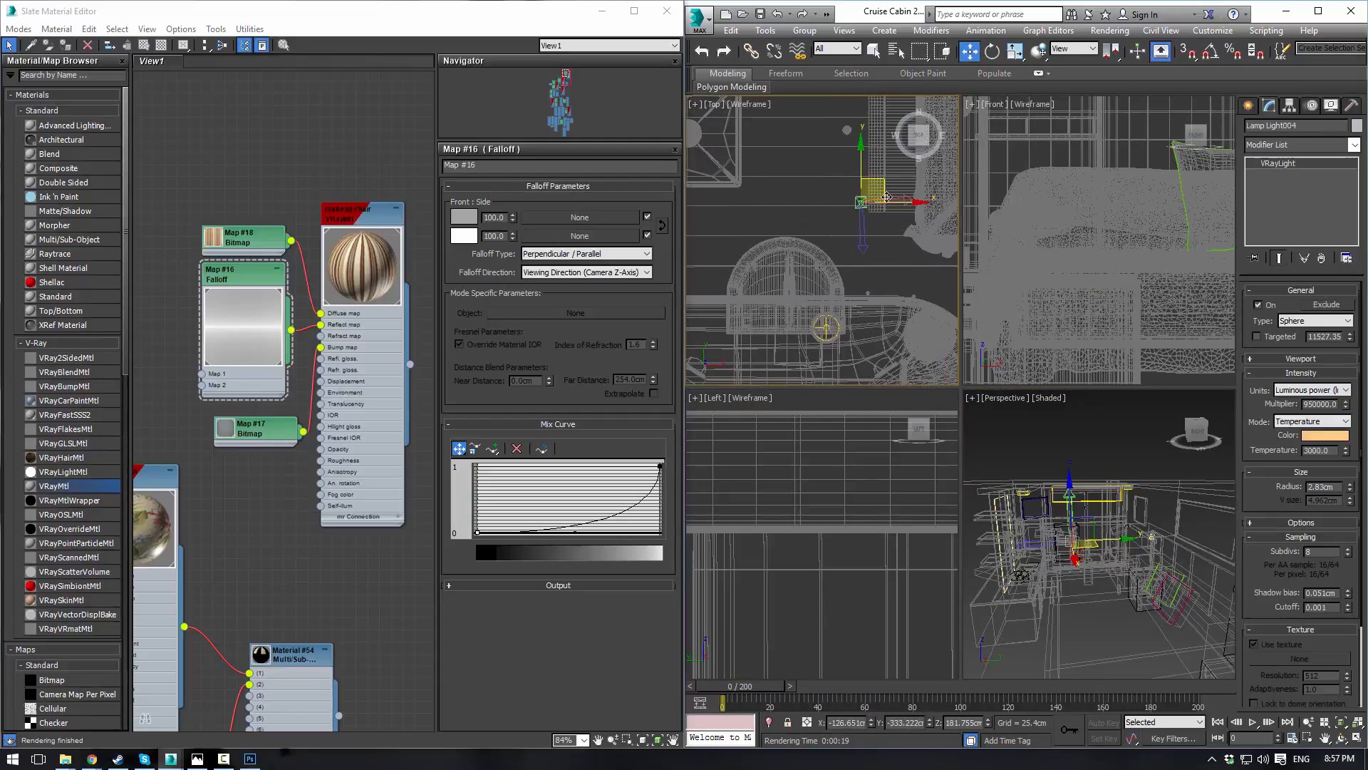
drag(879, 186, 752, 280)
middle_drag(751, 279, 891, 179)
scroll(889, 180, up, 2)
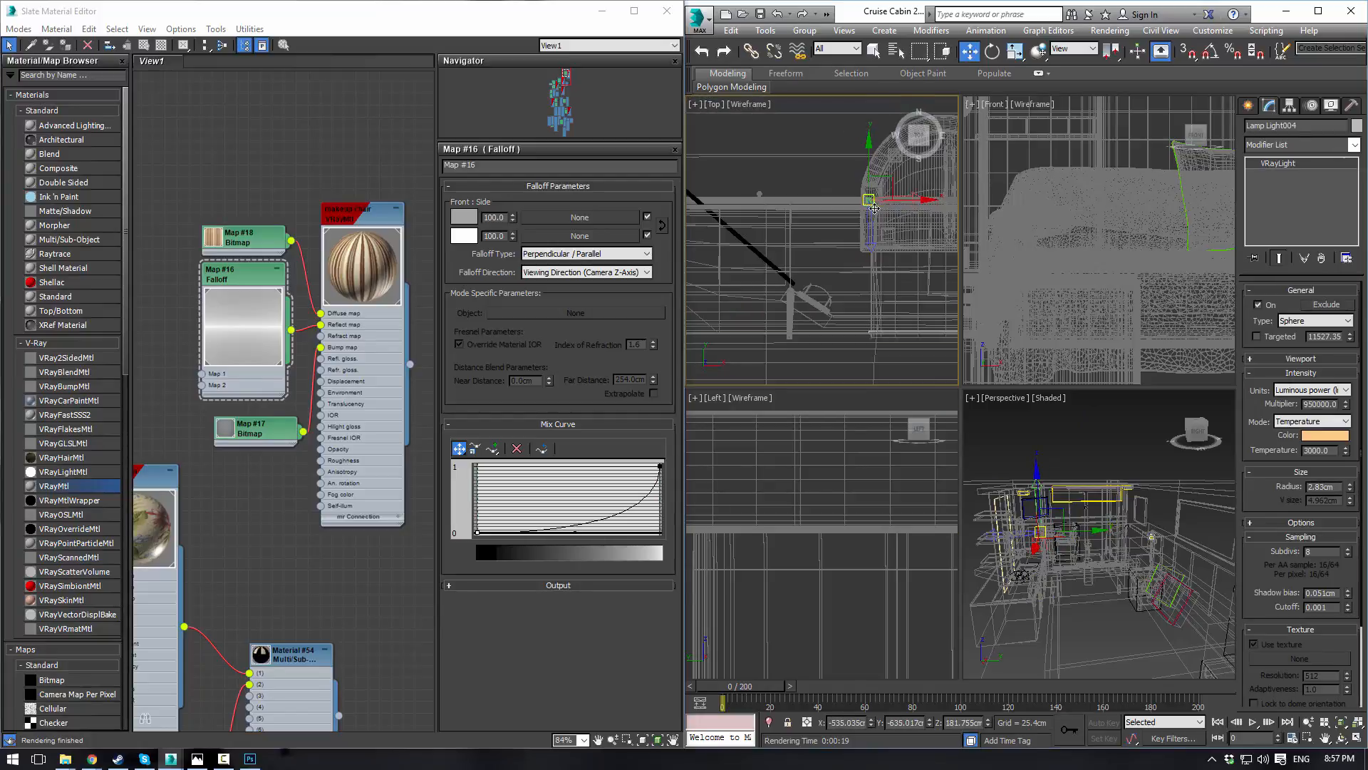
drag(890, 180, 839, 275)
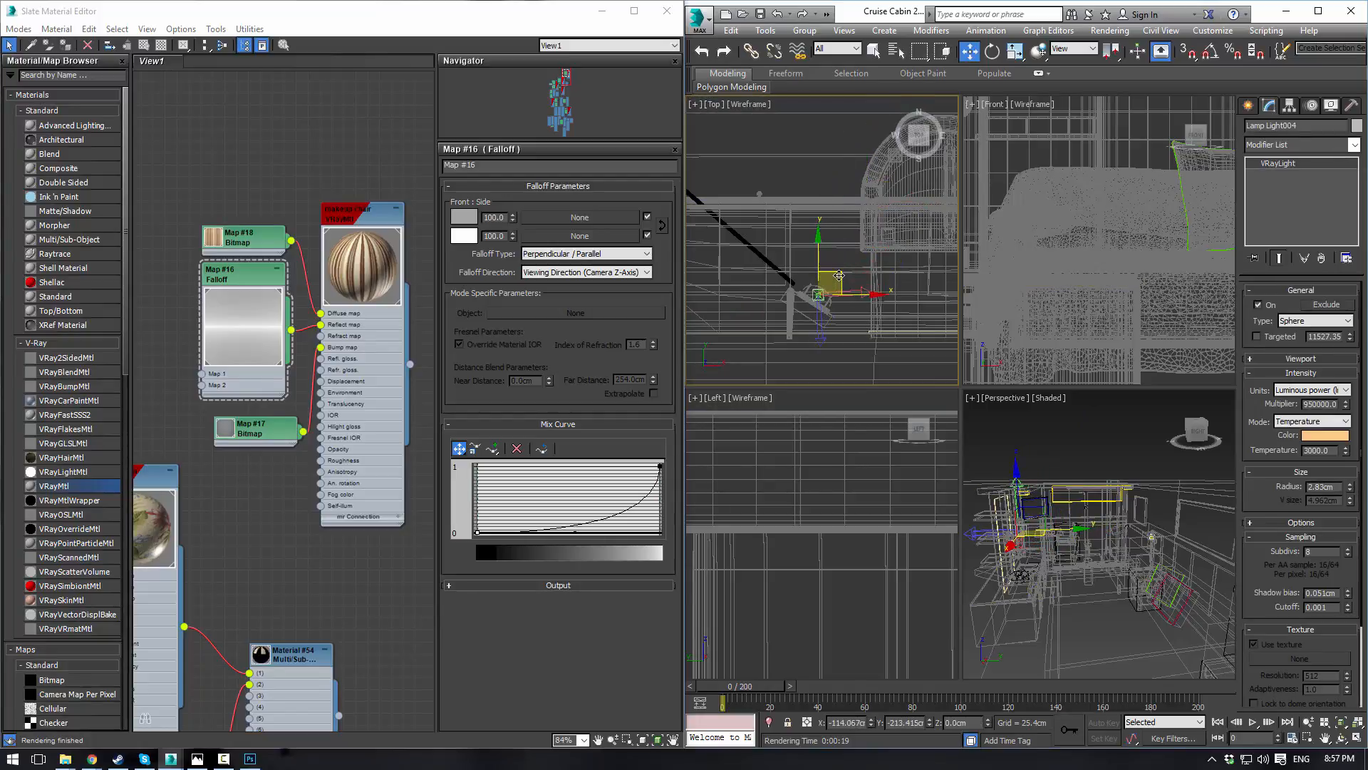
Step: Raise the cloned light in the Front view to a height of about 215.4 cm, inside the wall sconce
scroll(1191, 586, down, 3)
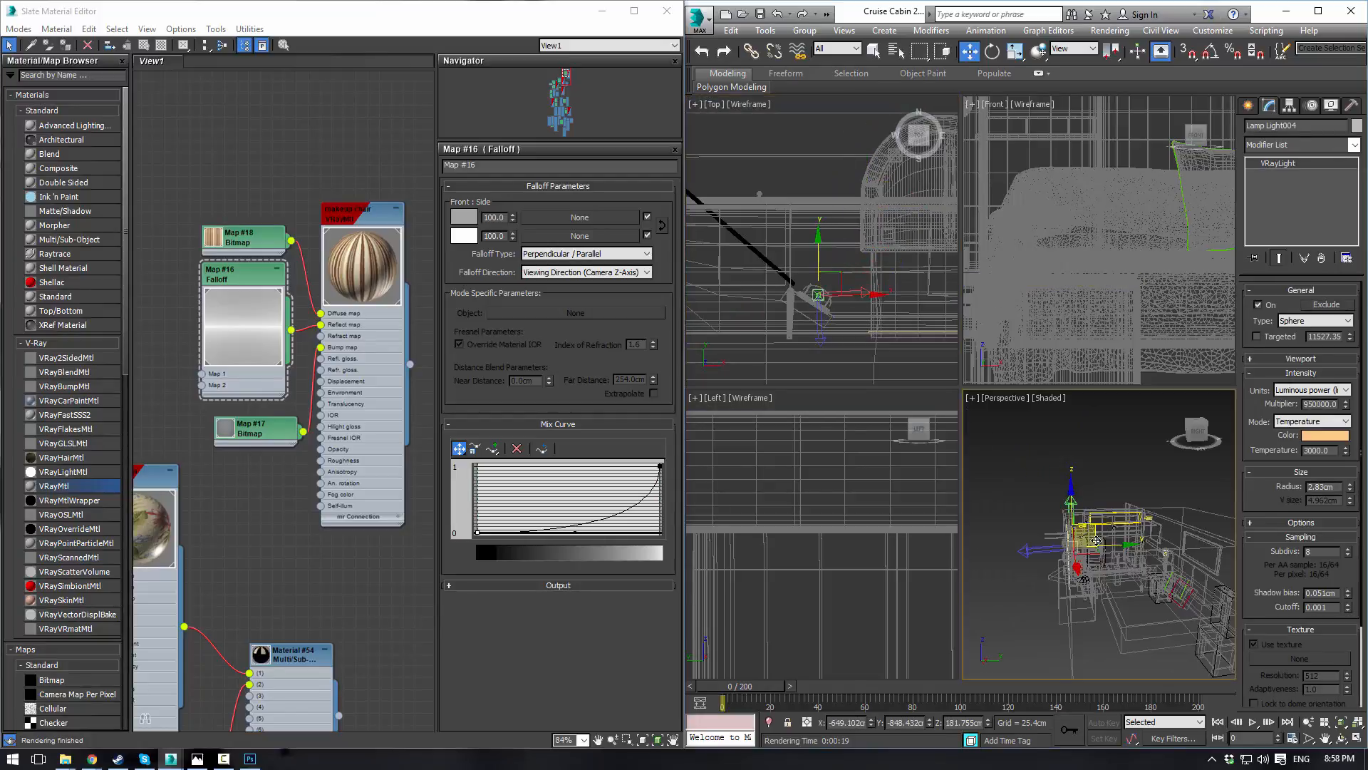
scroll(1080, 278, down, 3)
scroll(1043, 232, up, 3)
mouse_move(1043, 232)
middle_down()
mouse_move(1183, 275)
mouse_move(1133, 305)
mouse_move(1169, 293)
middle_up()
scroll(1133, 305, down, 3)
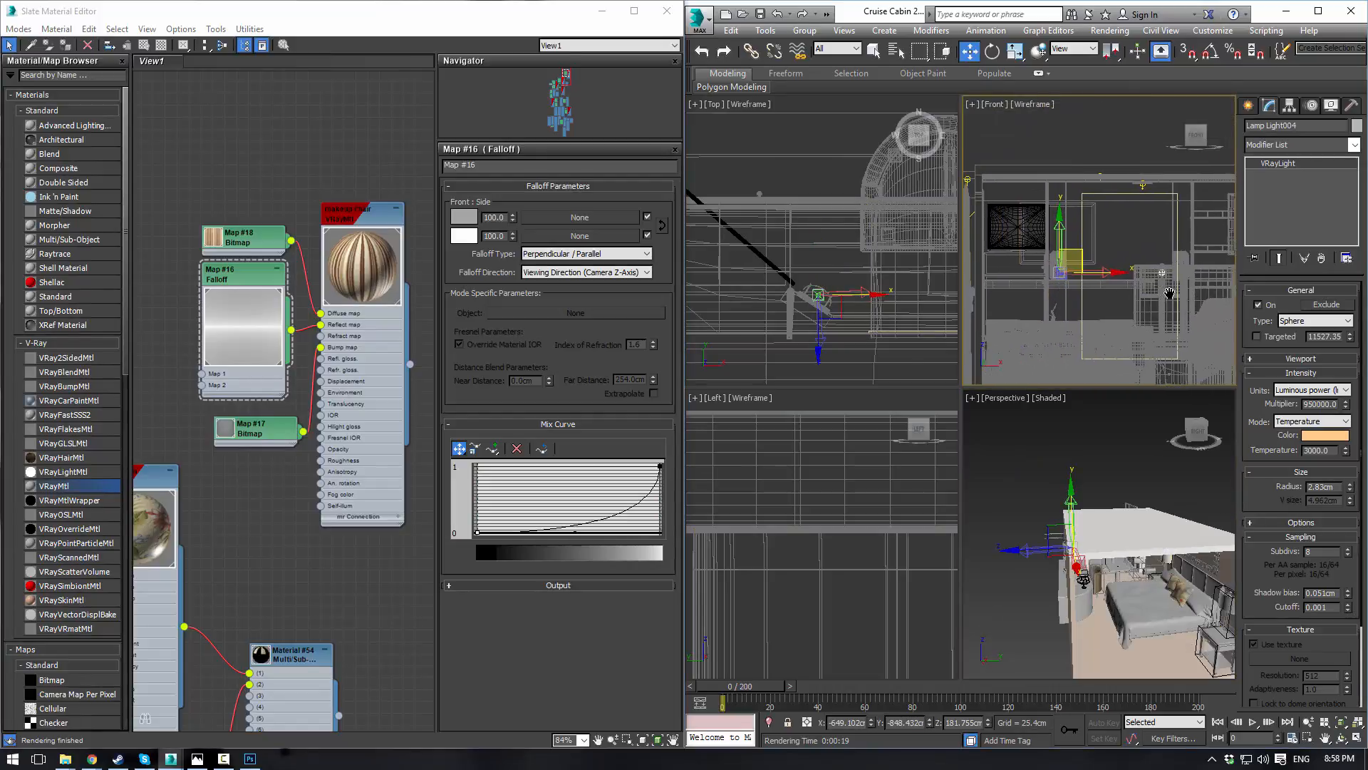
scroll(1083, 261, up, 6)
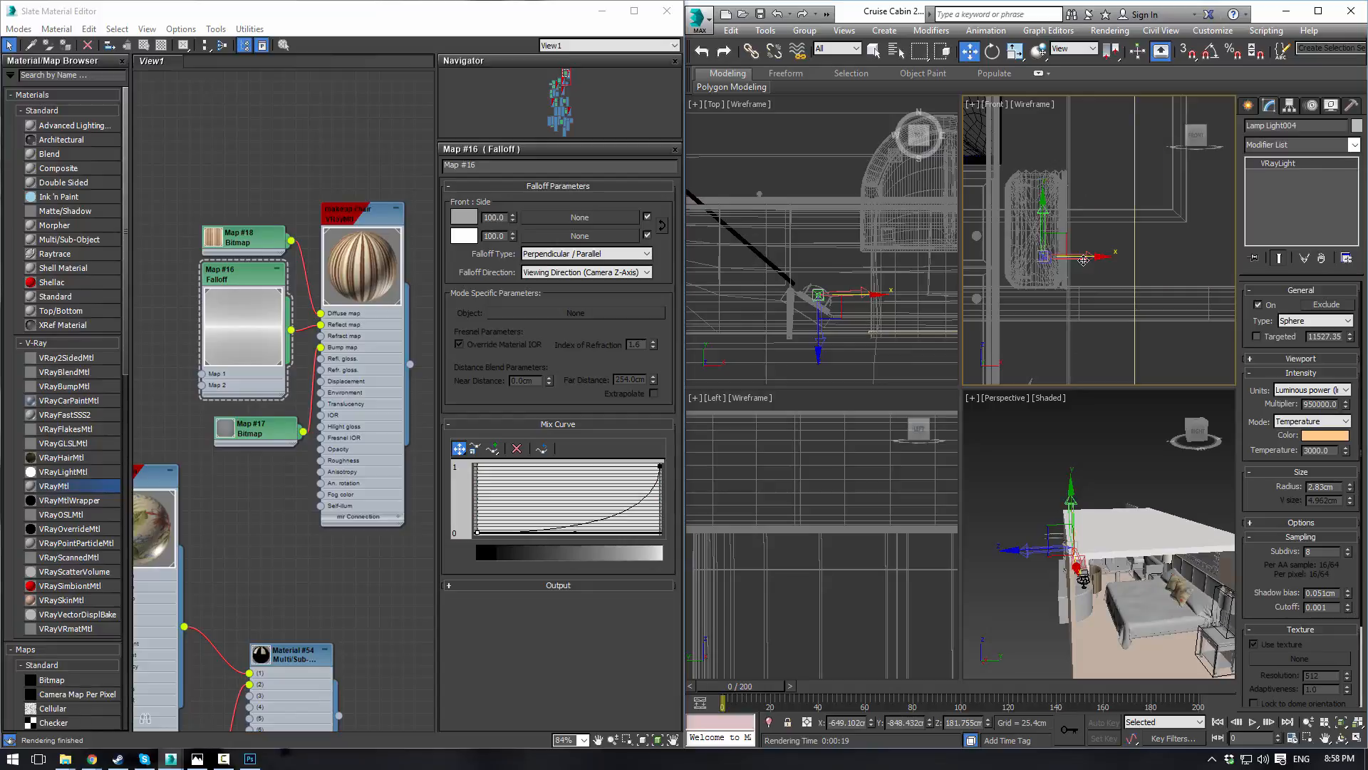
drag(1084, 261, 1042, 208)
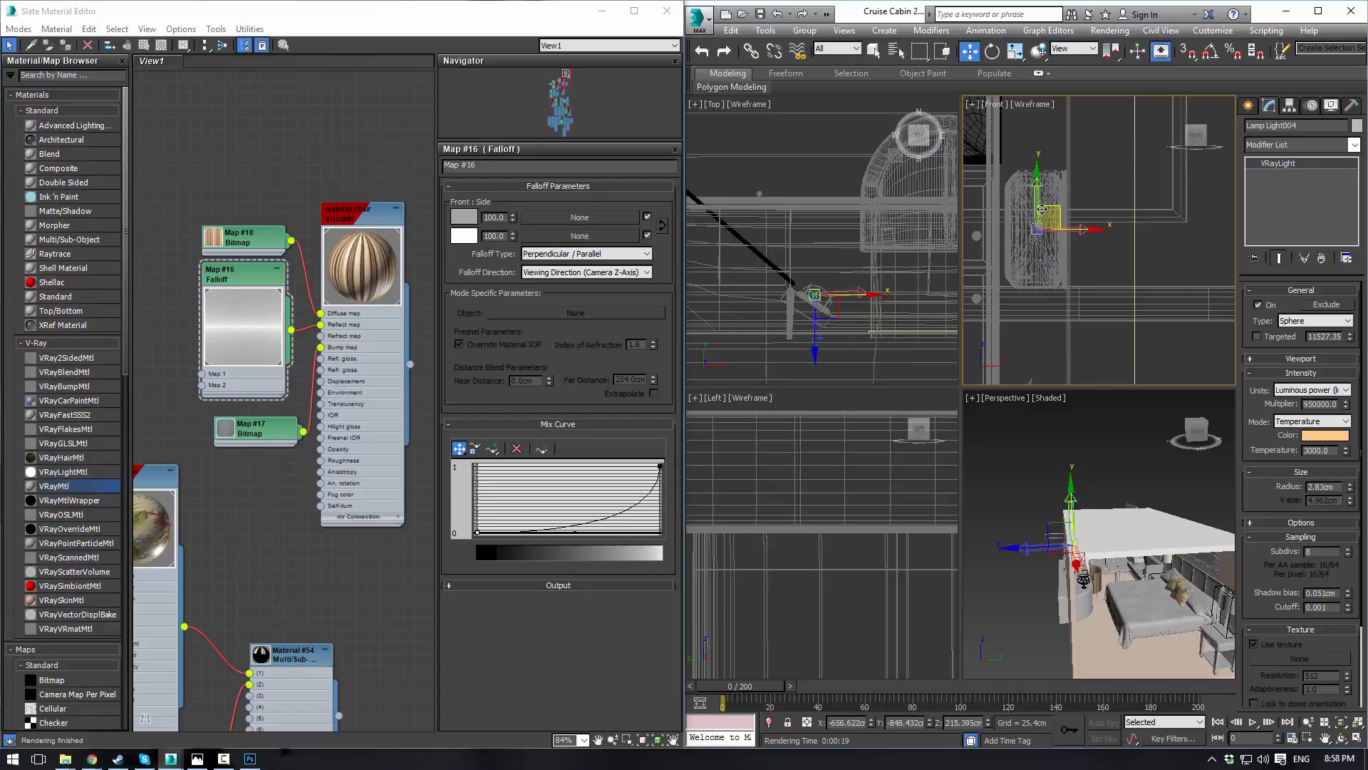
Step: Inspect the cloned light's placement inside the wall sconce from several angles in the Perspective view
middle_click(1099, 561)
scroll(1020, 504, down, 3)
alt+middle_drag(1020, 503, 994, 460)
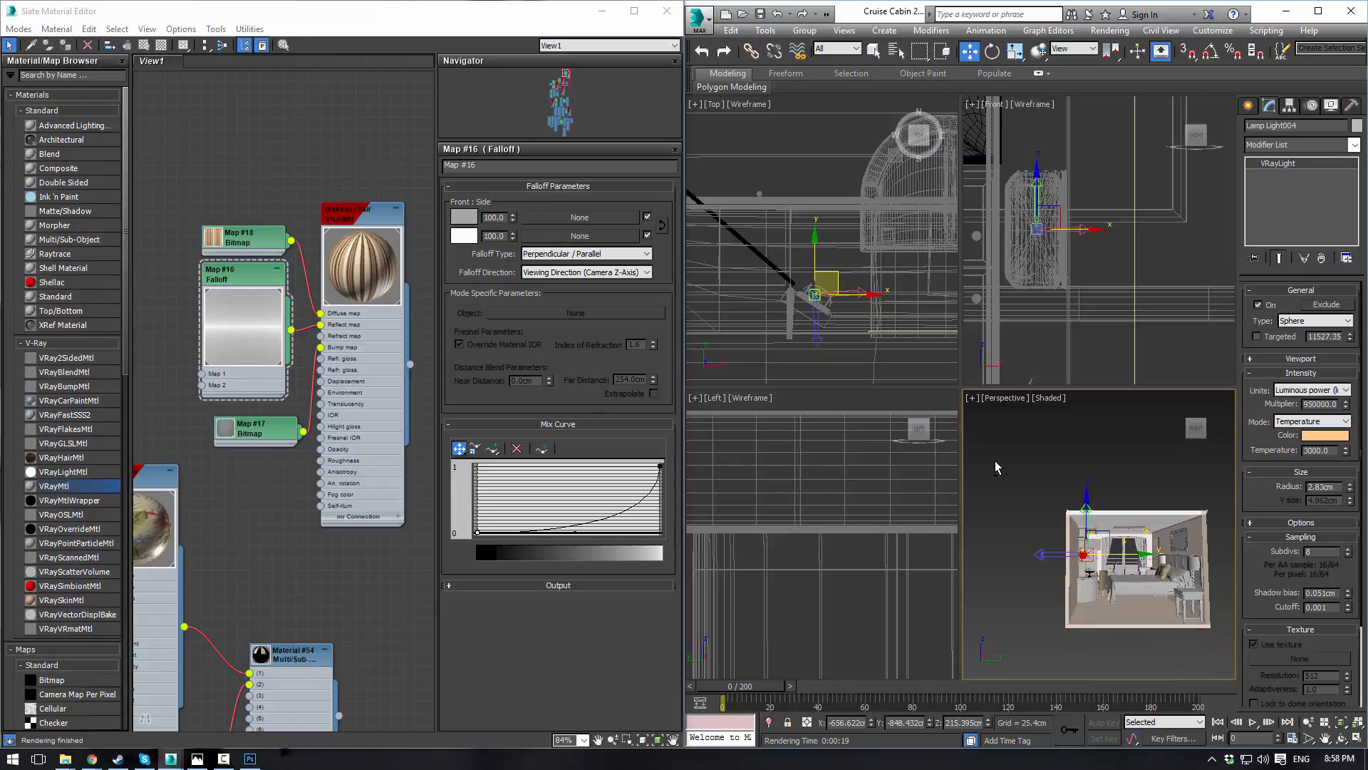
scroll(1063, 524, up, 10)
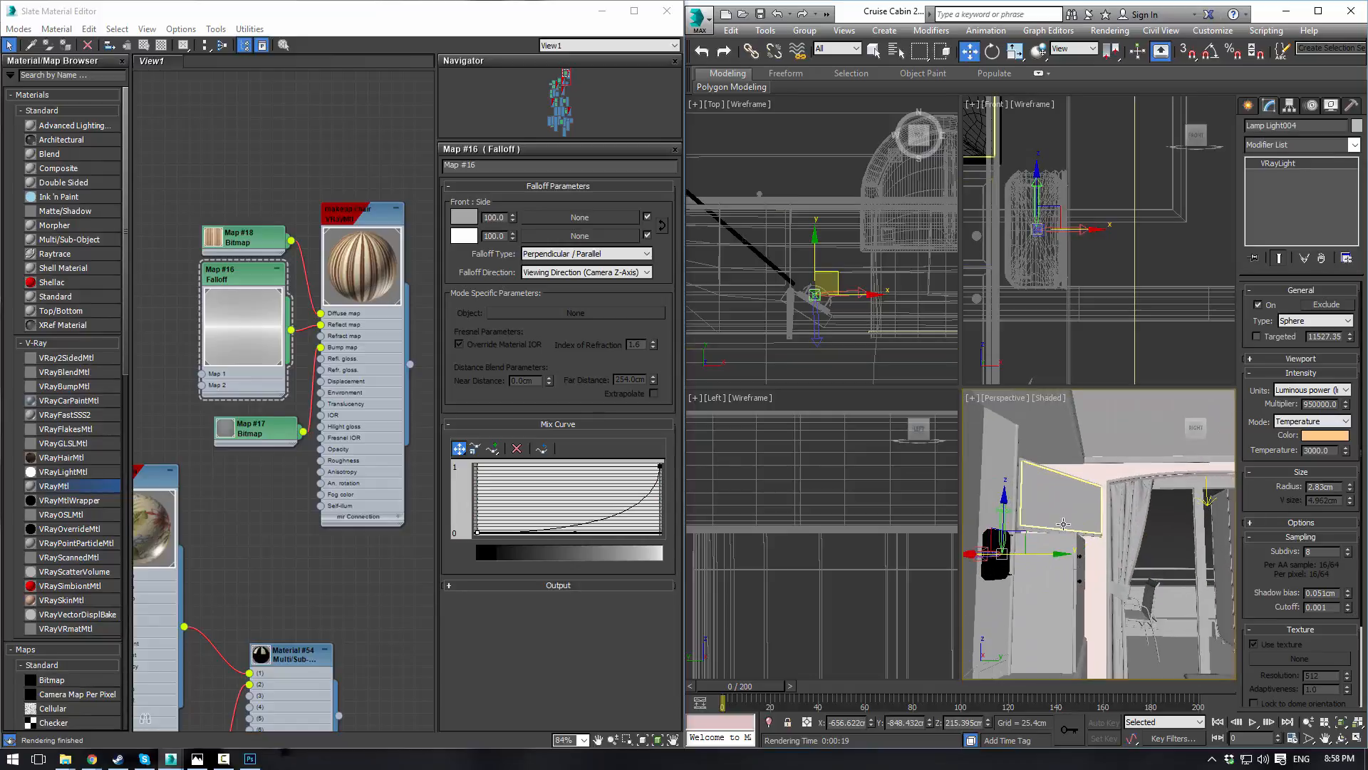
alt+middle_drag(1064, 524, 1028, 545)
scroll(1124, 517, down, 5)
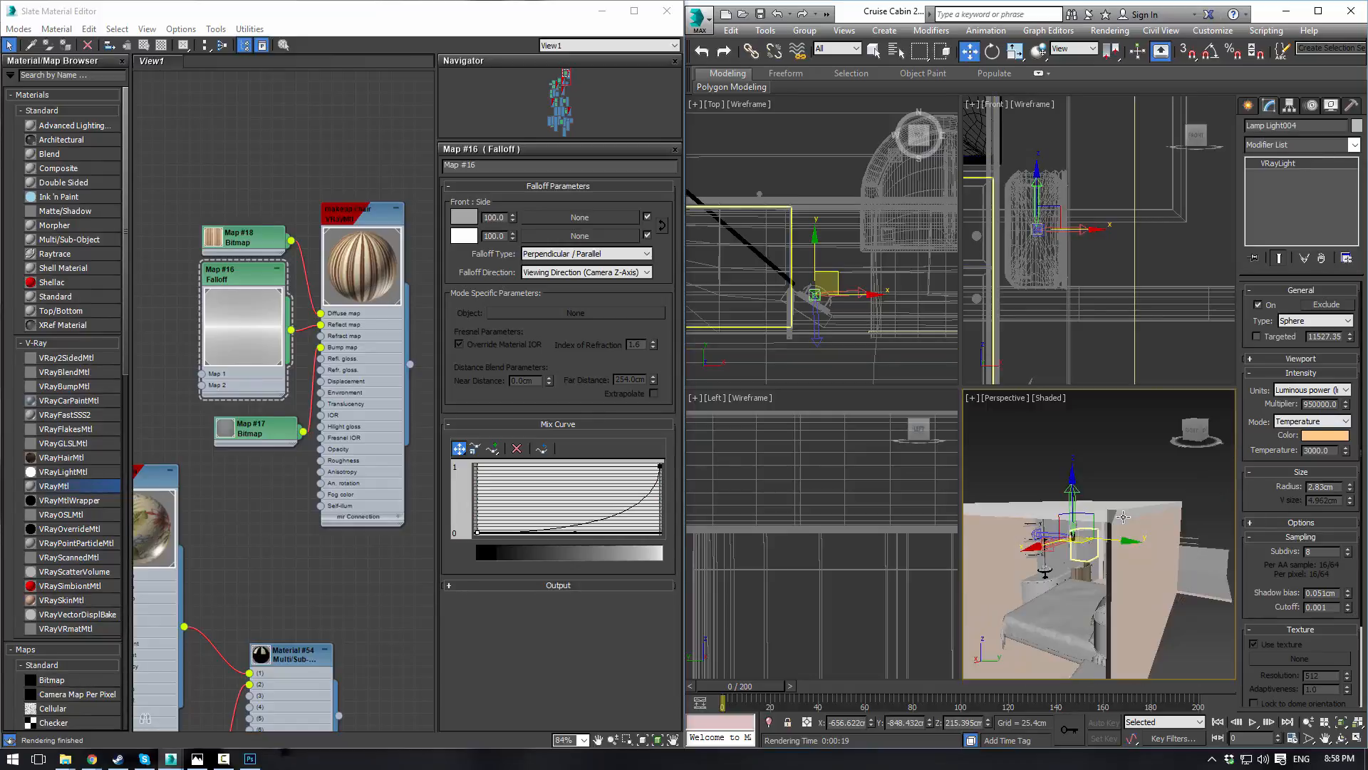
scroll(1123, 516, up, 5)
scroll(1112, 521, down, 5)
scroll(1090, 538, up, 7)
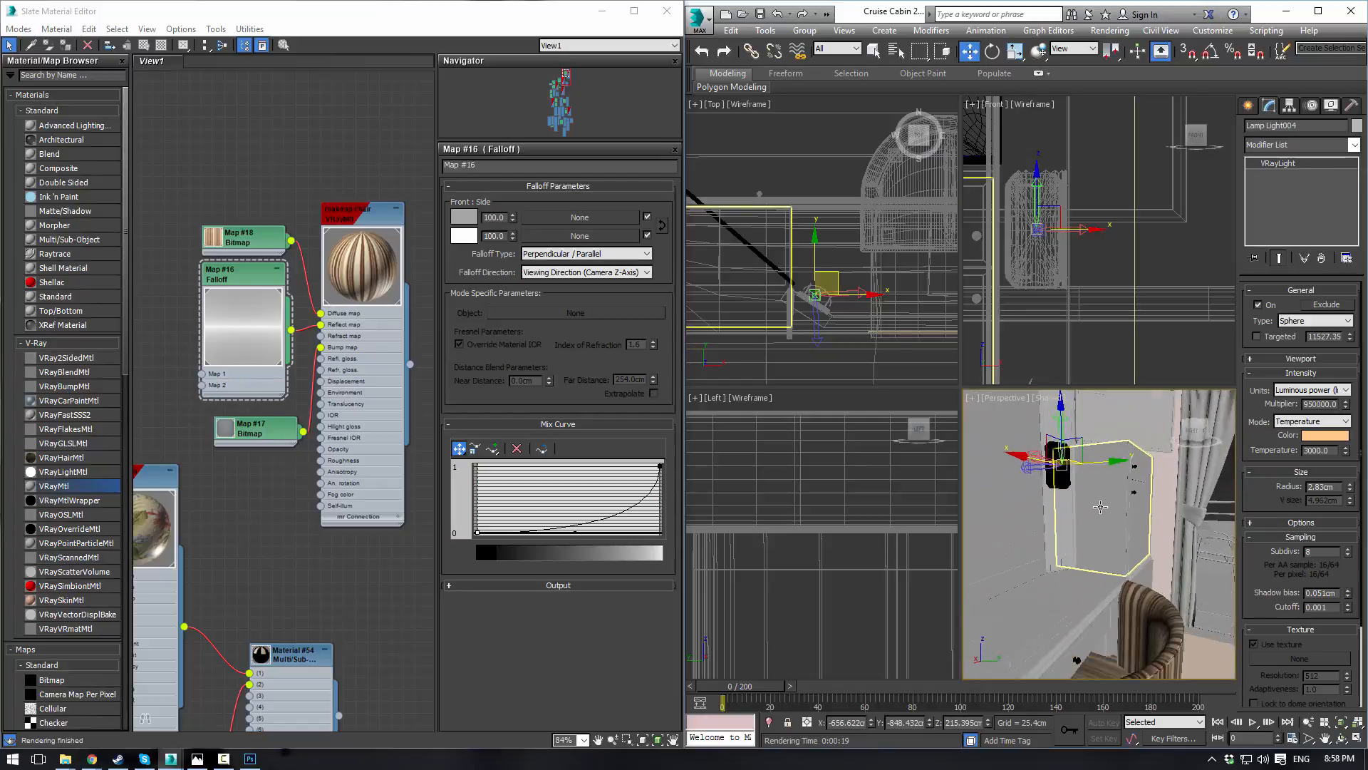
alt+middle_drag(1100, 506, 1094, 456)
Step: Enlarge the 3ds Max window to full screen, minimize the Slate Material Editor and show only the Perspective view of the cabin interior
click(1317, 12)
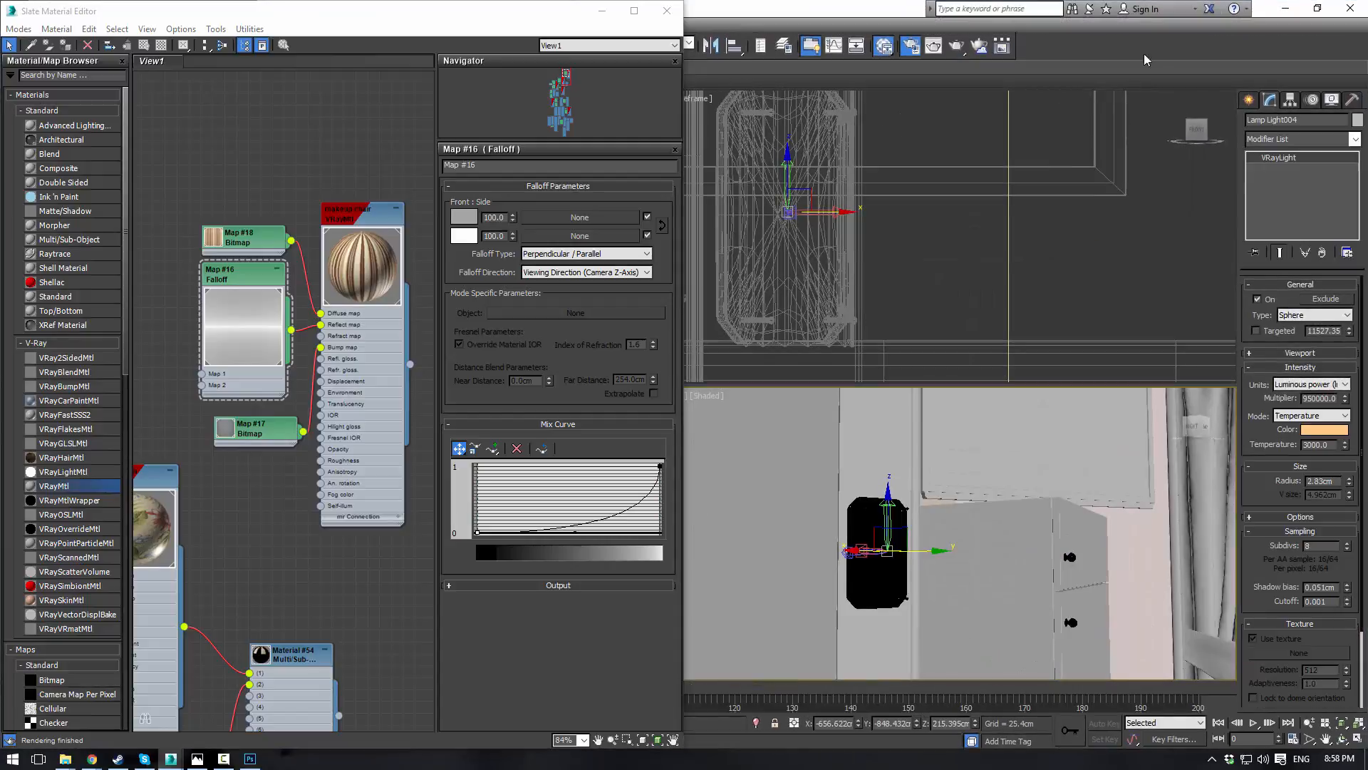
click(603, 11)
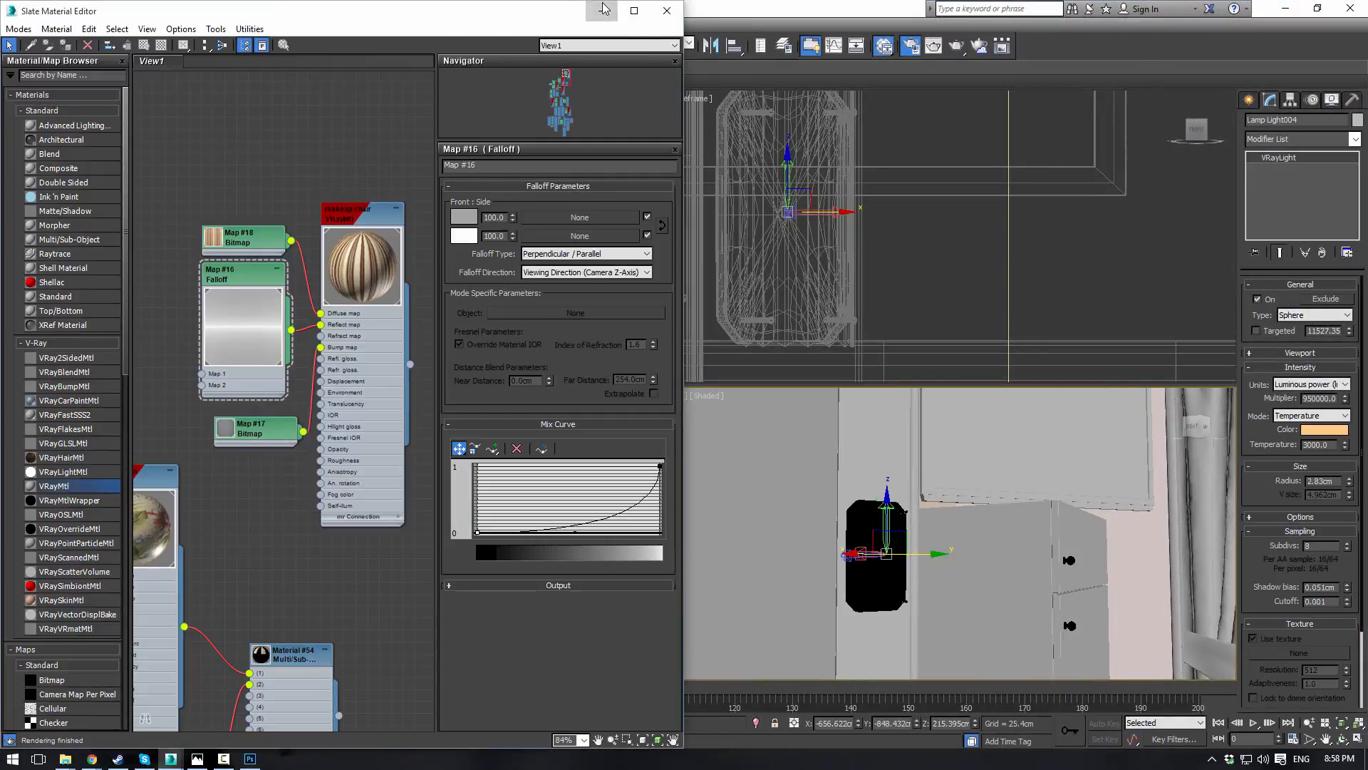
key(alt+w)
alt+middle_drag(776, 280, 820, 352)
scroll(820, 352, down, 5)
alt+middle_drag(716, 360, 934, 297)
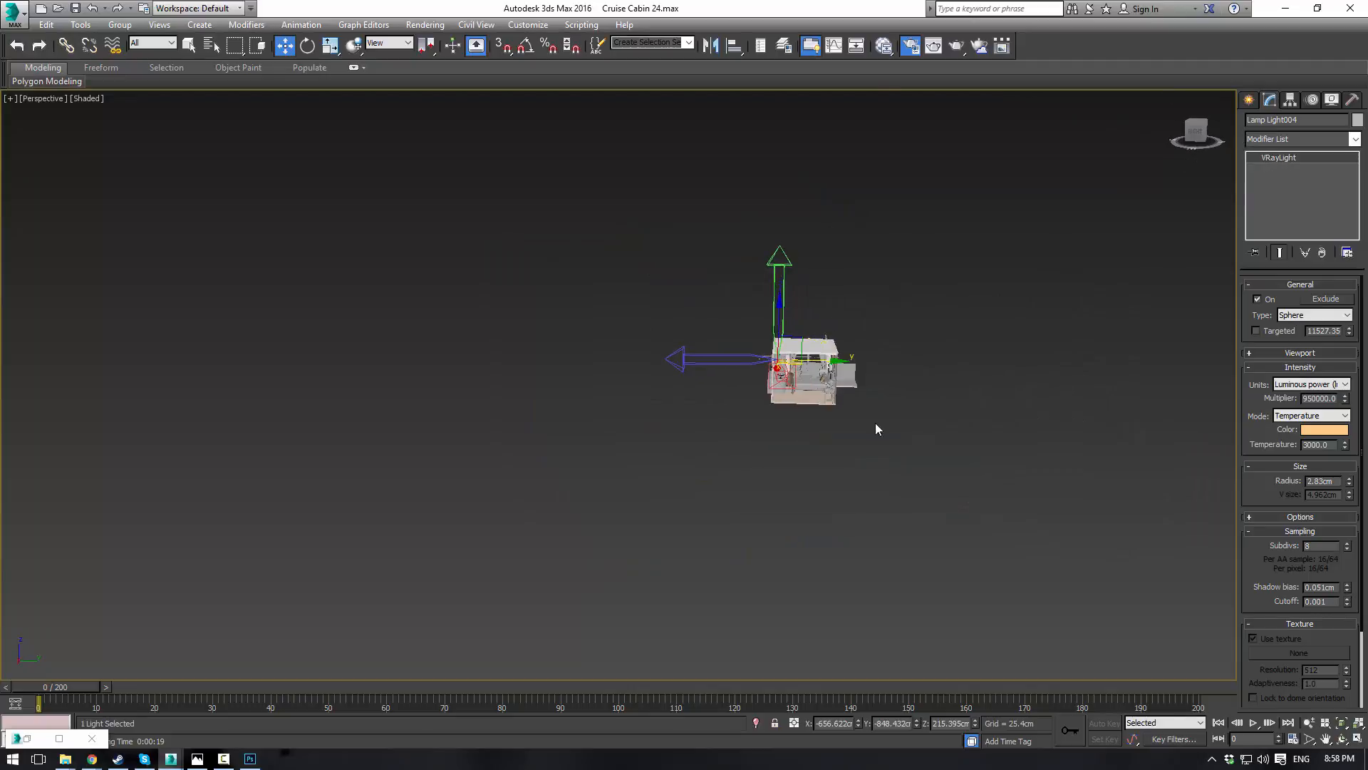
scroll(875, 422, up, 5)
middle_drag(503, 196, 987, 763)
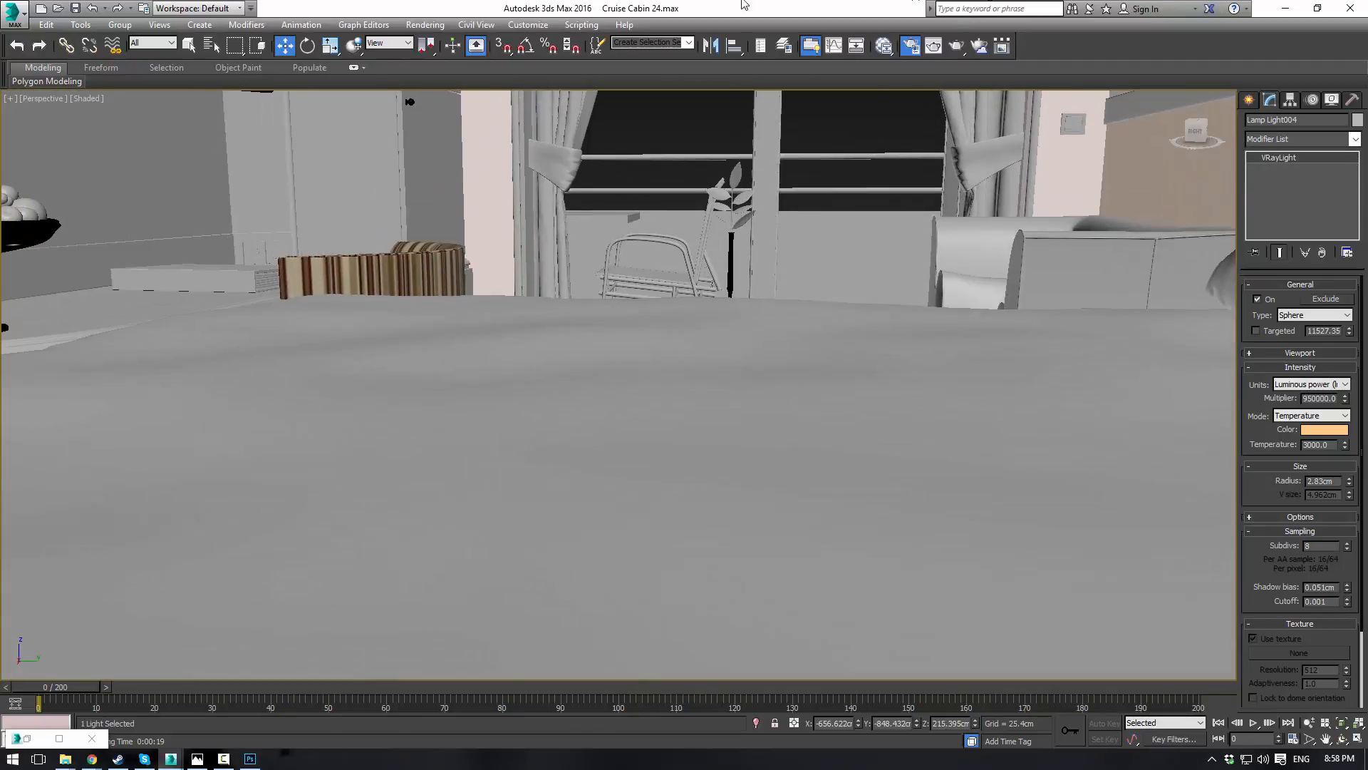
Step: Nudge the cloned lamp light in the Top view to about X -648.8, Y -846.6 cm, centring it behind the wall sconce's shade
middle_drag(504, 171, 721, 546)
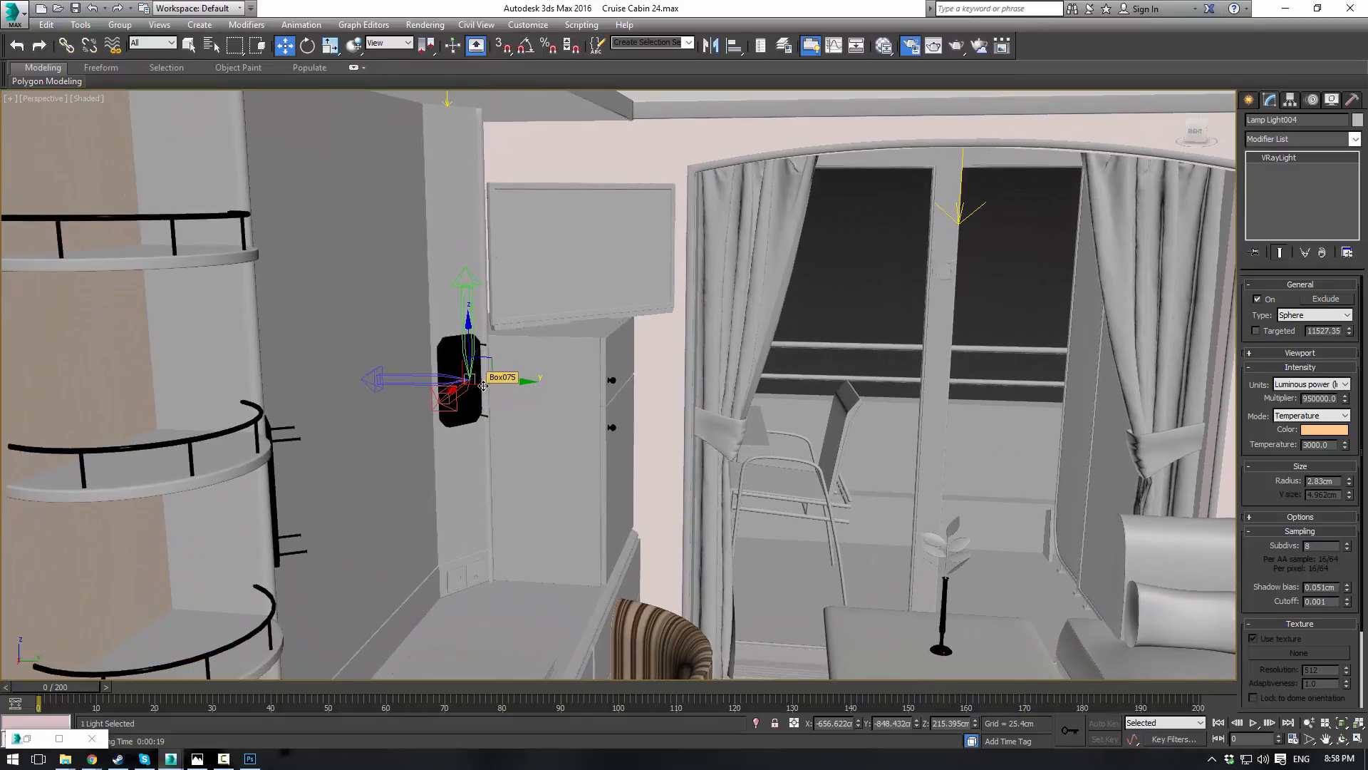
key(alt+w)
middle_drag(345, 336, 376, 229)
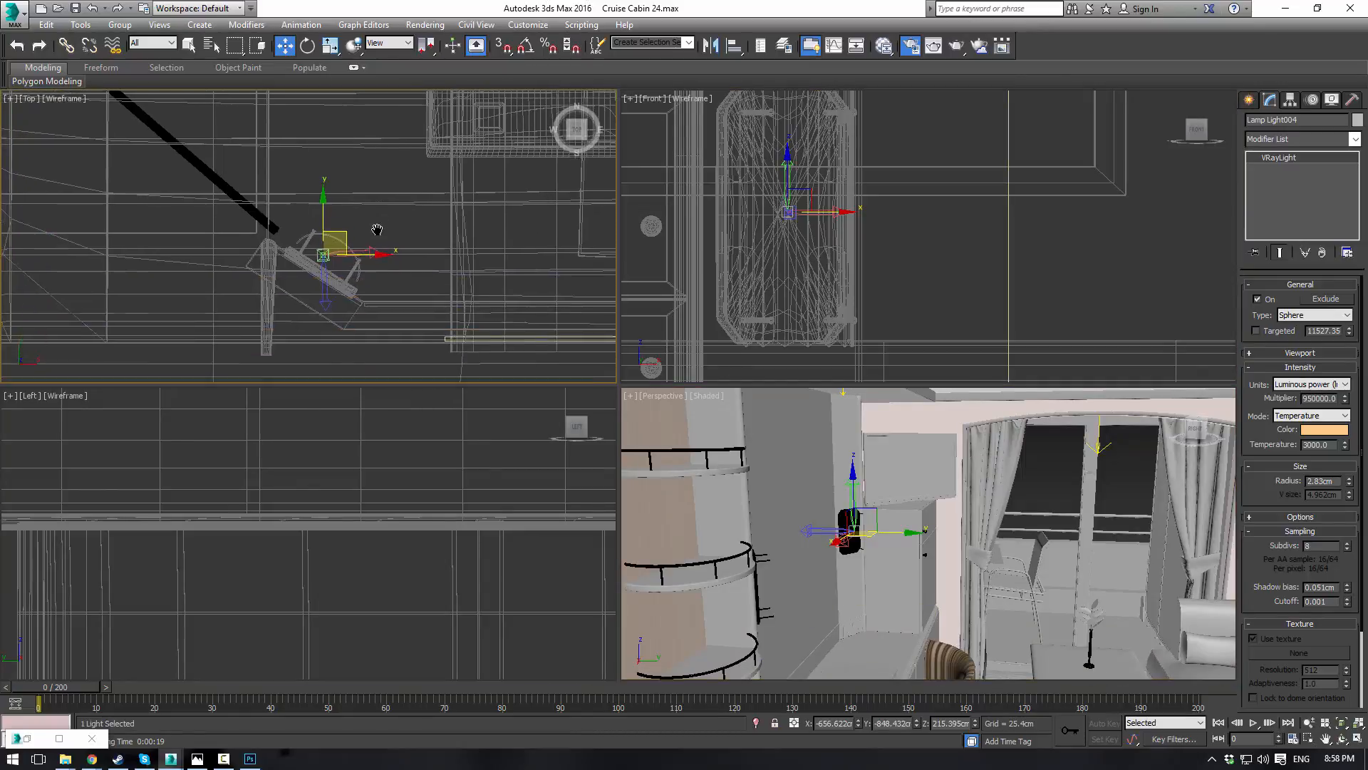
scroll(375, 229, up, 2)
drag(302, 264, 317, 260)
middle_drag(795, 232, 848, 310)
scroll(851, 310, down, 3)
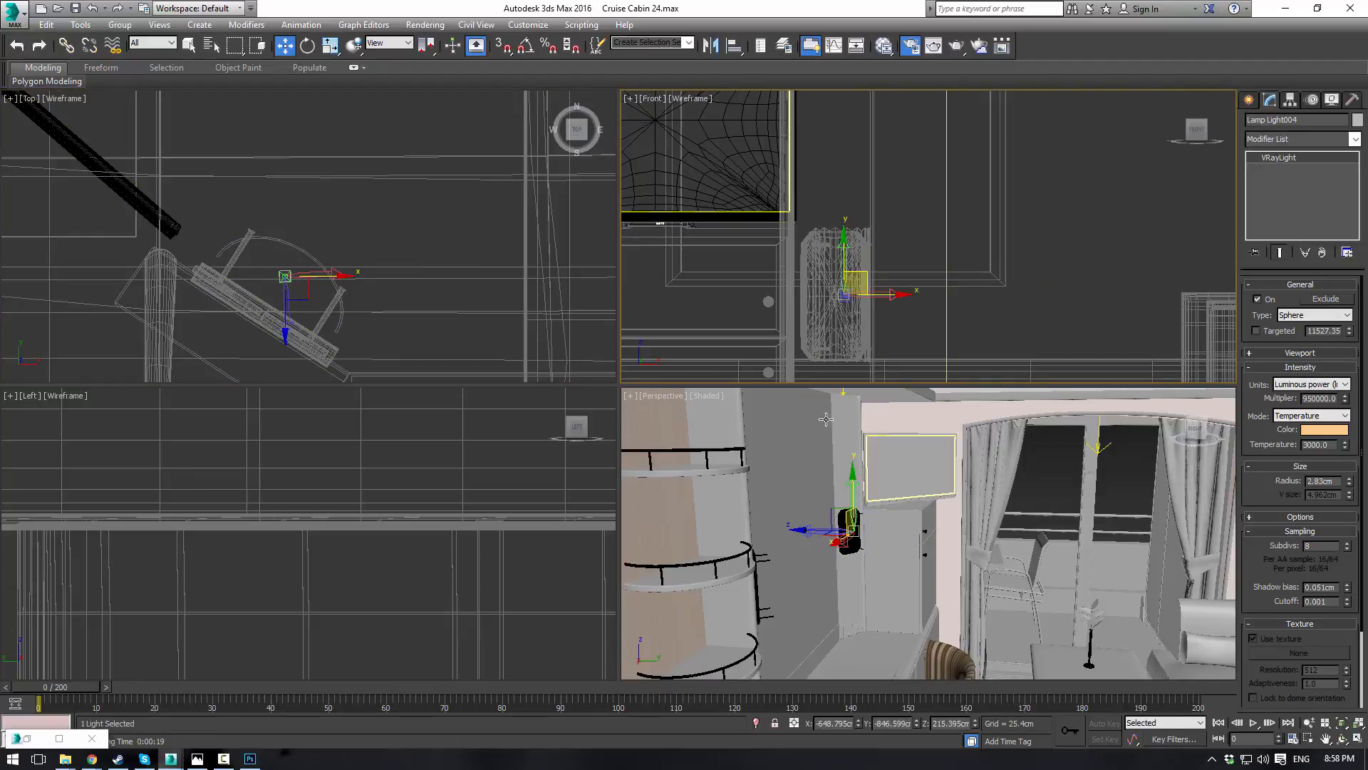
Step: Clone the lamp light along X in the Top view onto the second wall sconce by the curved shelves, at about X -55.9 cm
scroll(399, 271, down, 3)
middle_drag(399, 271, 255, 217)
scroll(399, 265, down, 3)
middle_drag(399, 264, 250, 250)
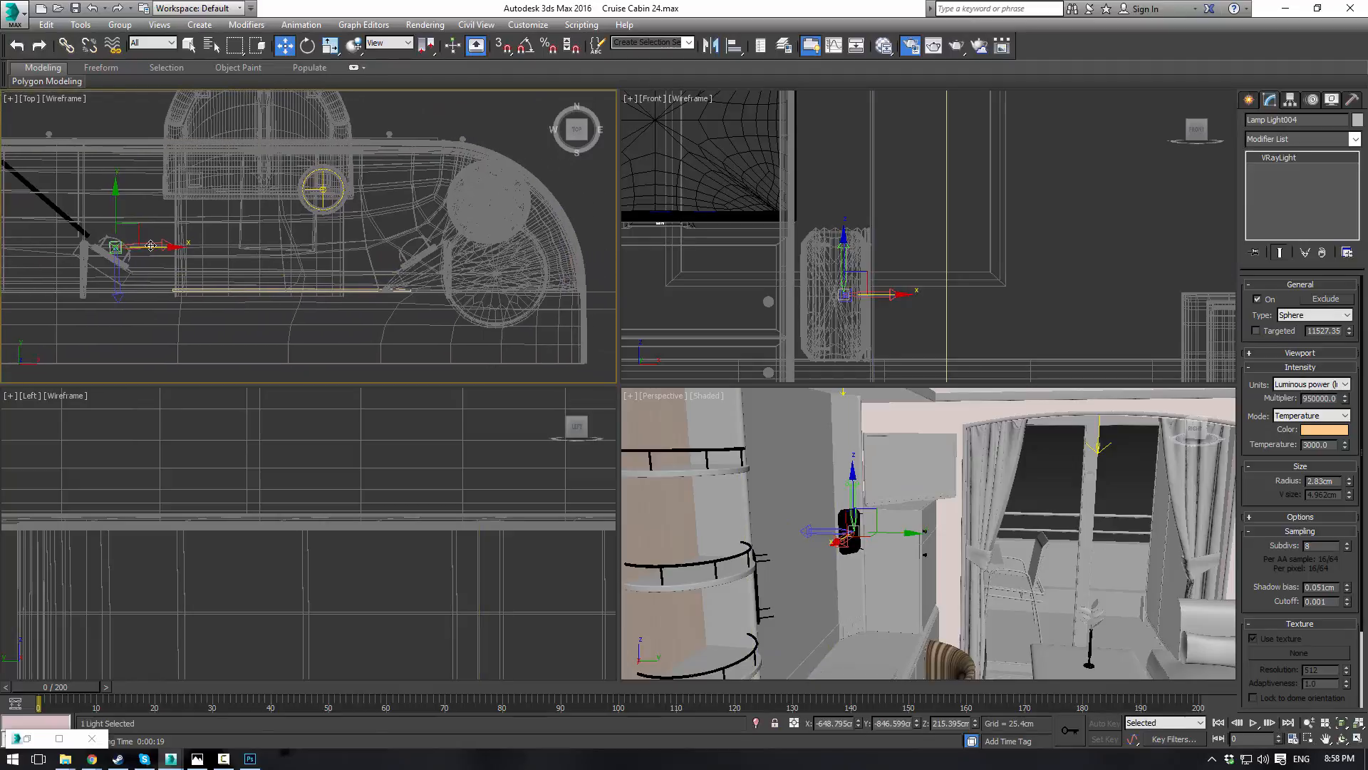
shift+drag(151, 245, 449, 245)
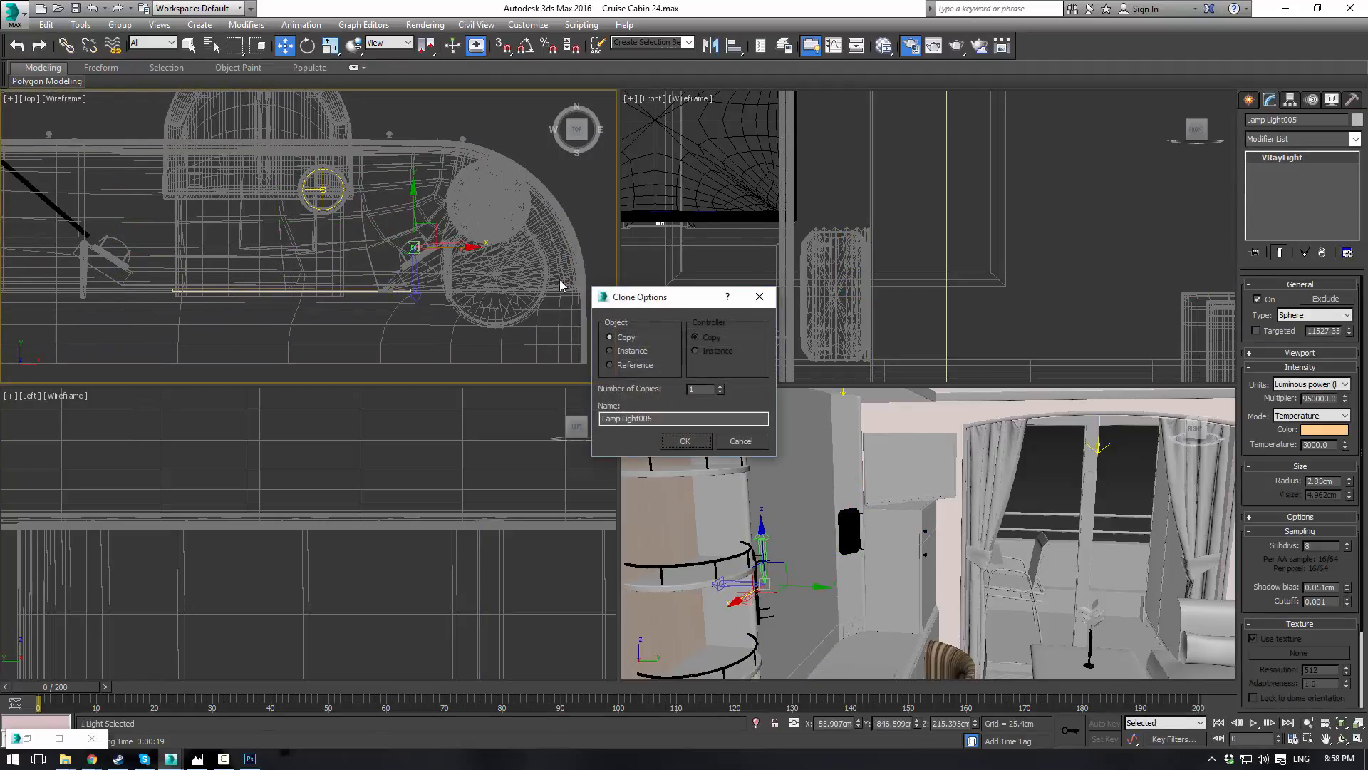
click(684, 441)
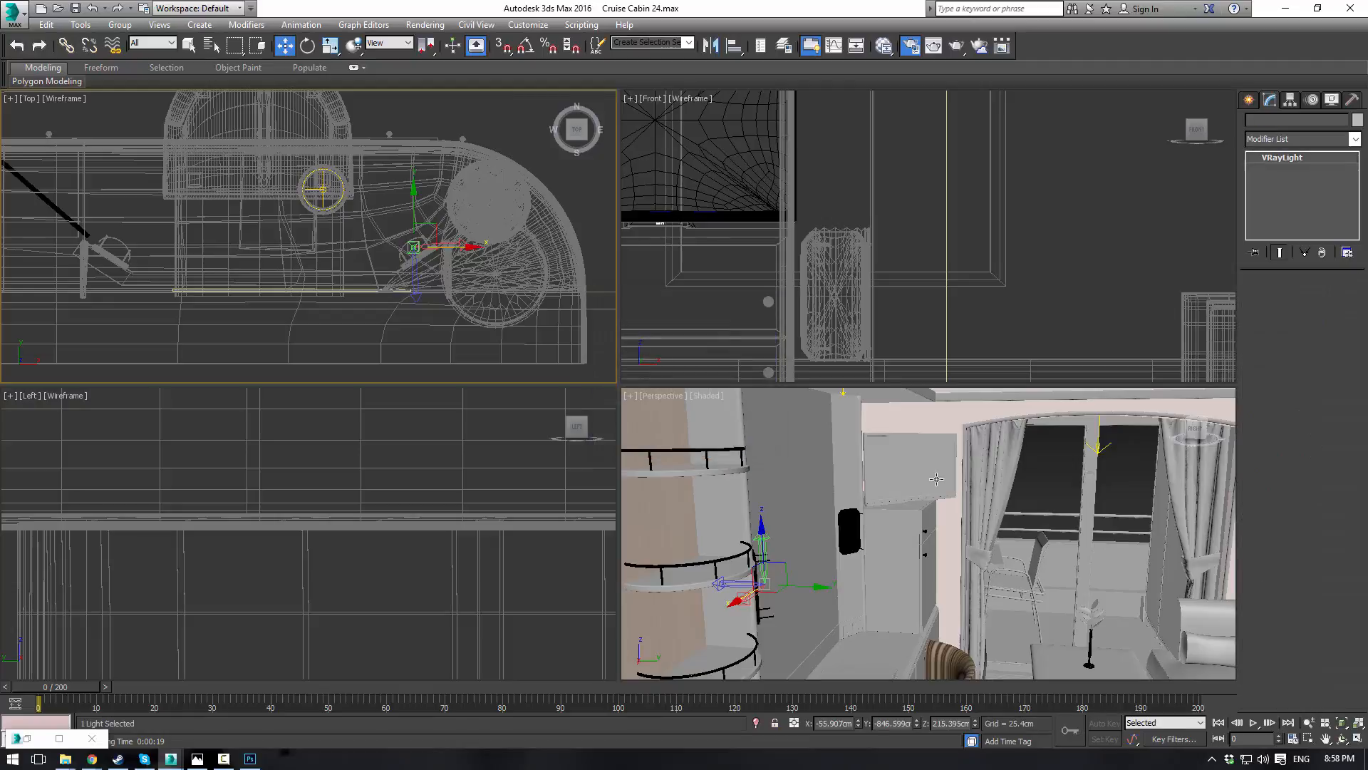
Step: Set a V-Ray render region around the wall sconce beside the desk mirror and render it from the camera view
click(1062, 472)
drag(1367, 243, 438, 139)
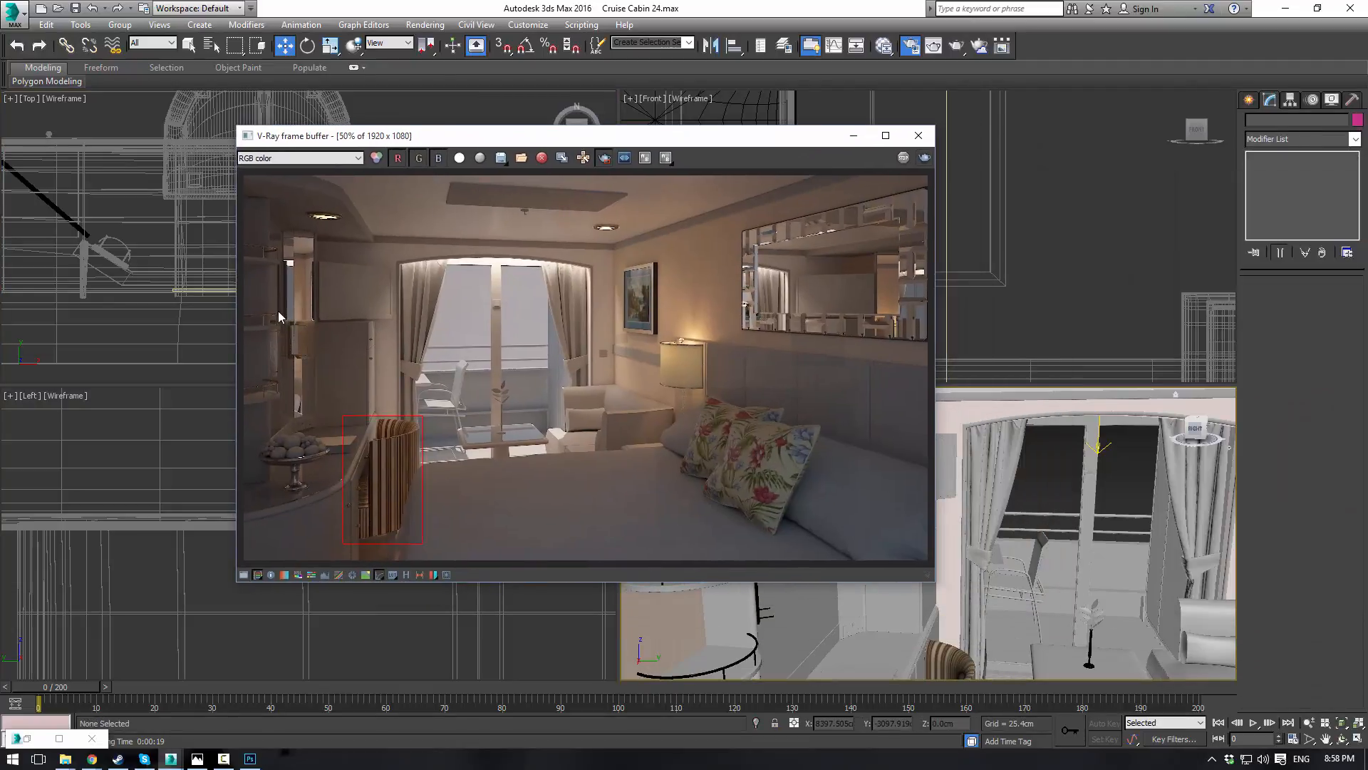
drag(329, 364, 332, 369)
click(926, 158)
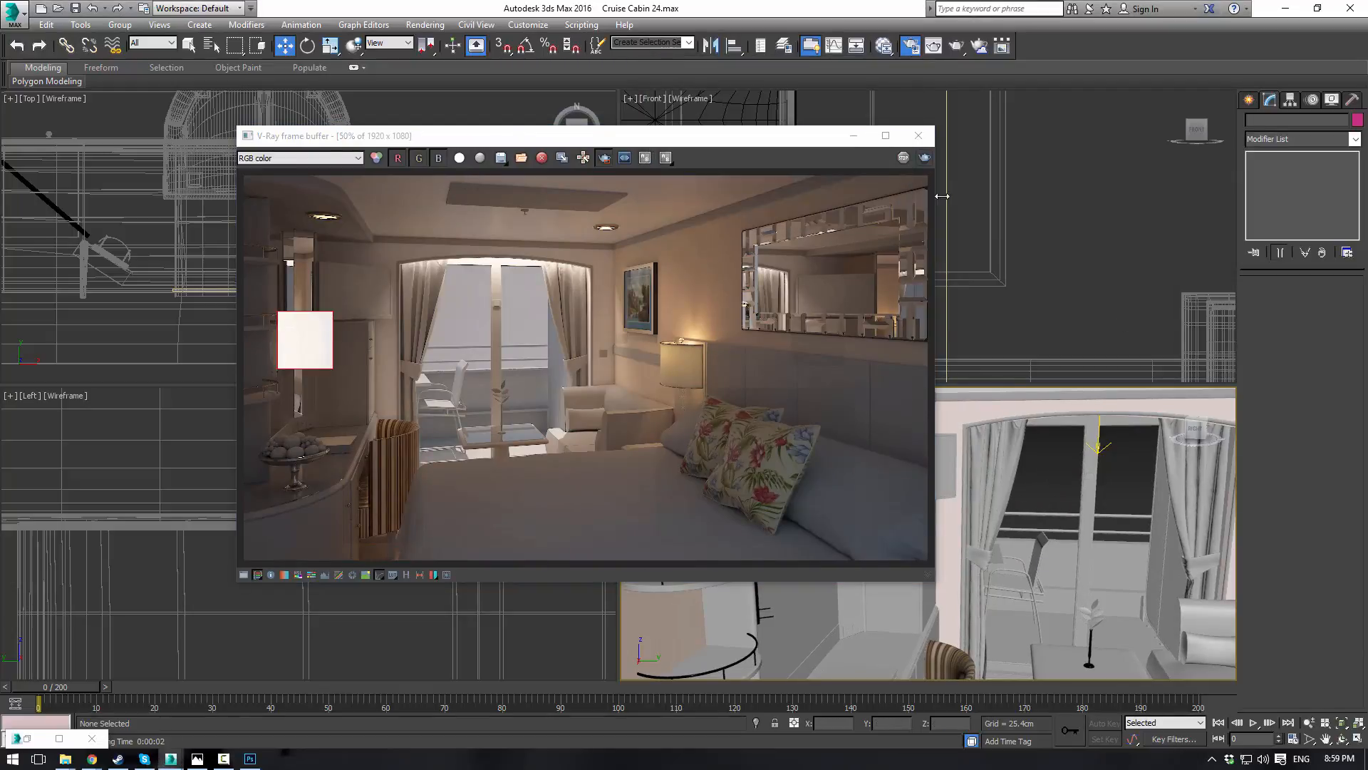
key(c)
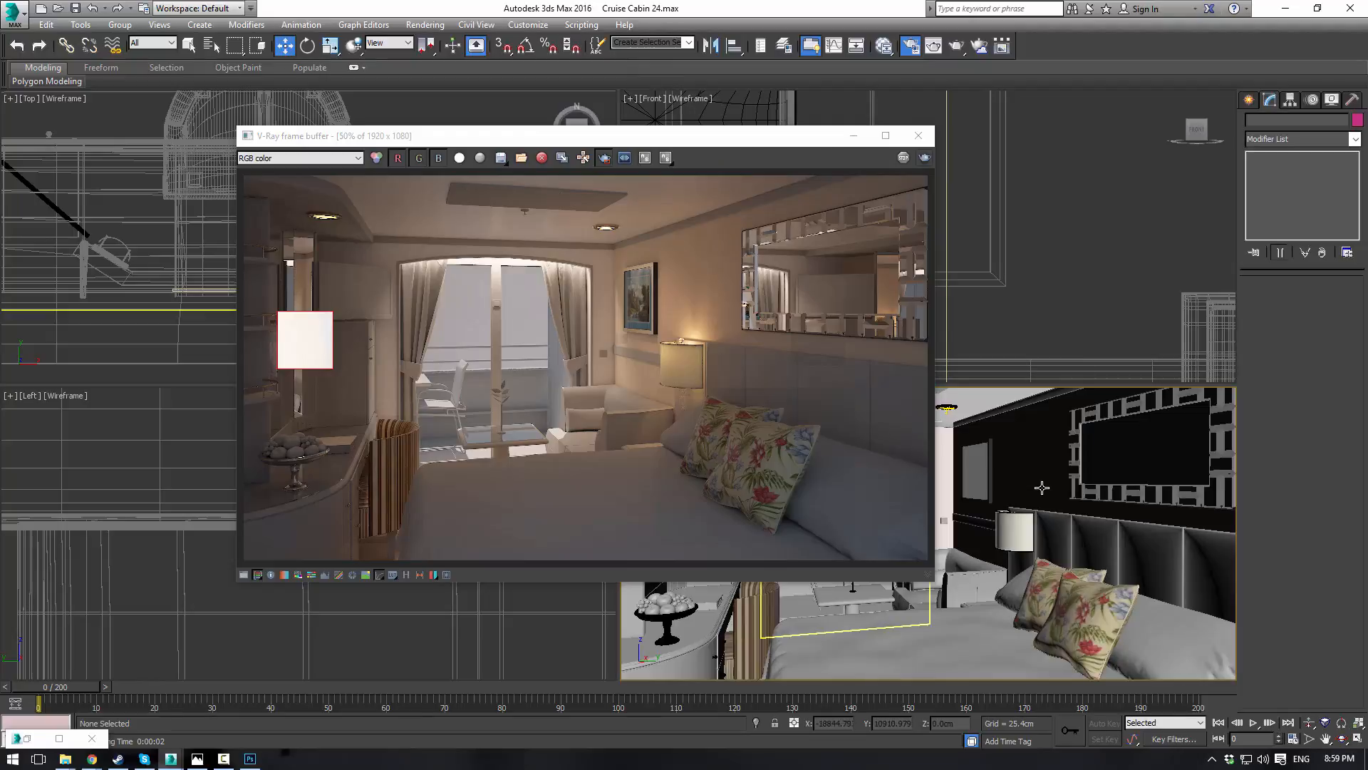
click(924, 158)
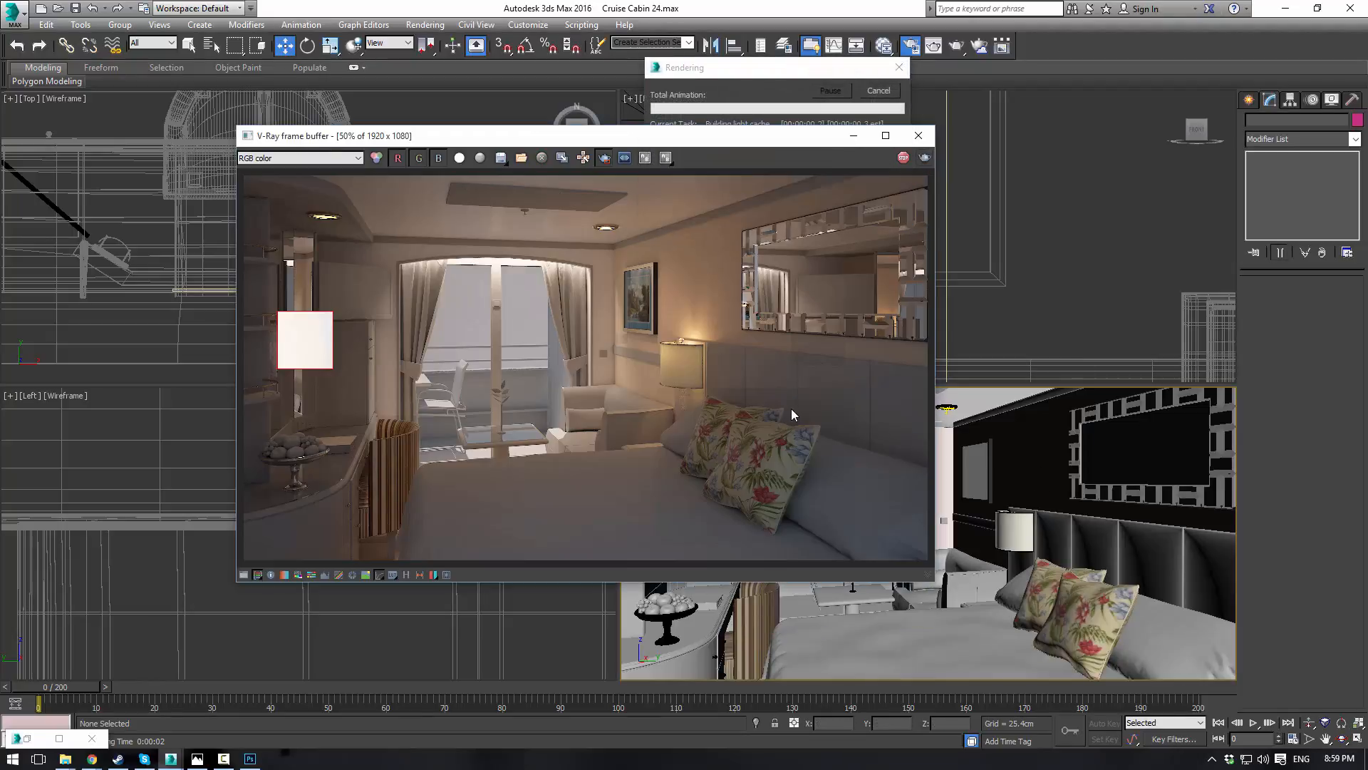
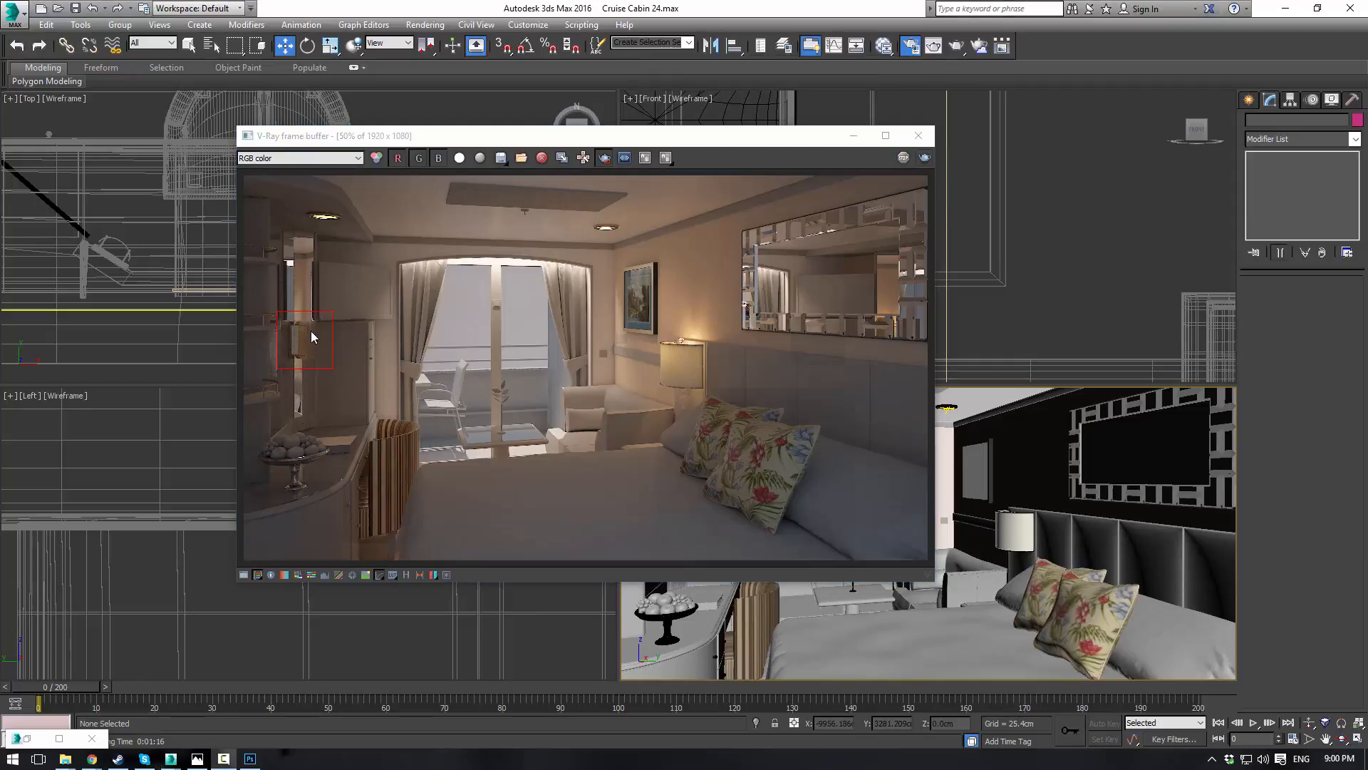
Step: Minimize the V-Ray frame buffer and select the wall sconce's pleated shade in the camera view
drag(468, 147, 160, 127)
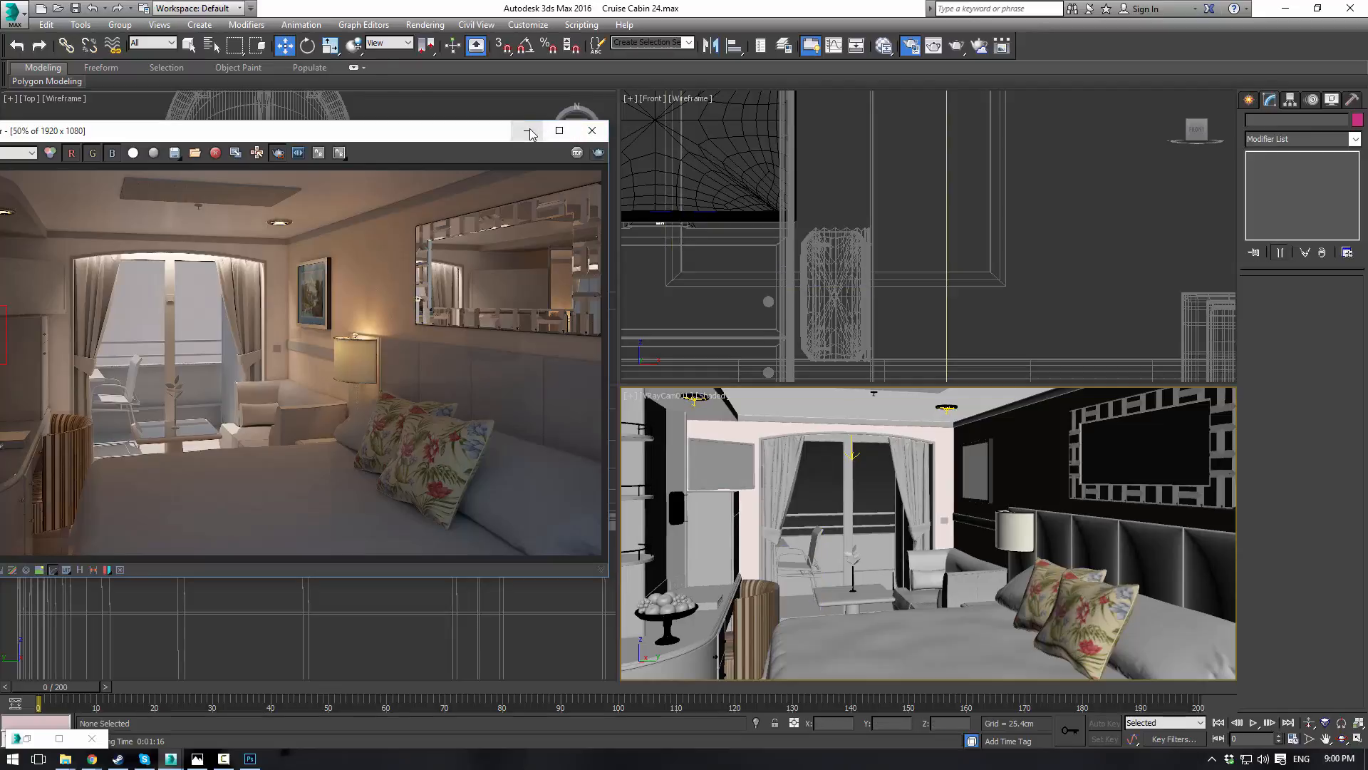
click(530, 134)
click(688, 494)
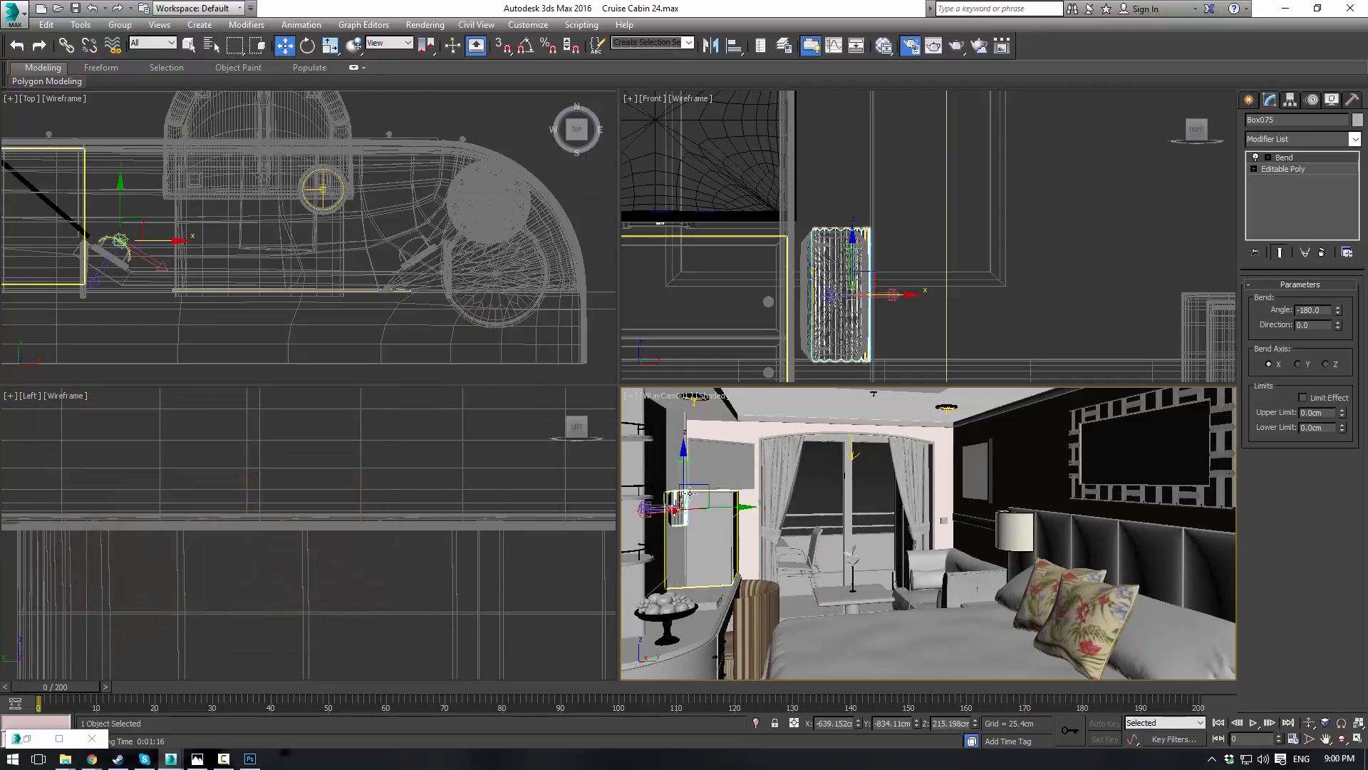
click(734, 526)
Step: Switch to the Perspective view, frame the selected sconce shade and inspect its geometry from several angles
key(p)
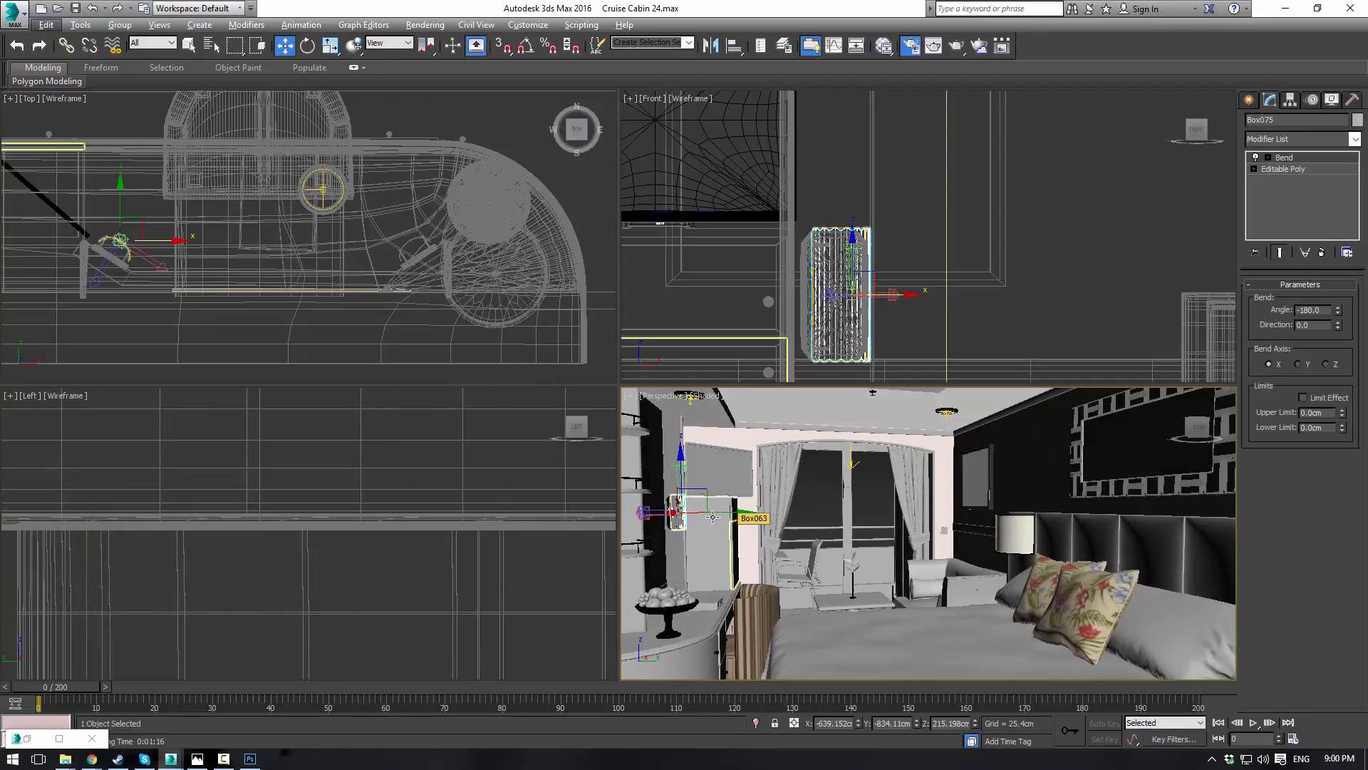
key(z)
alt+middle_drag(912, 564, 831, 593)
scroll(969, 545, up, 5)
alt+middle_drag(969, 545, 974, 595)
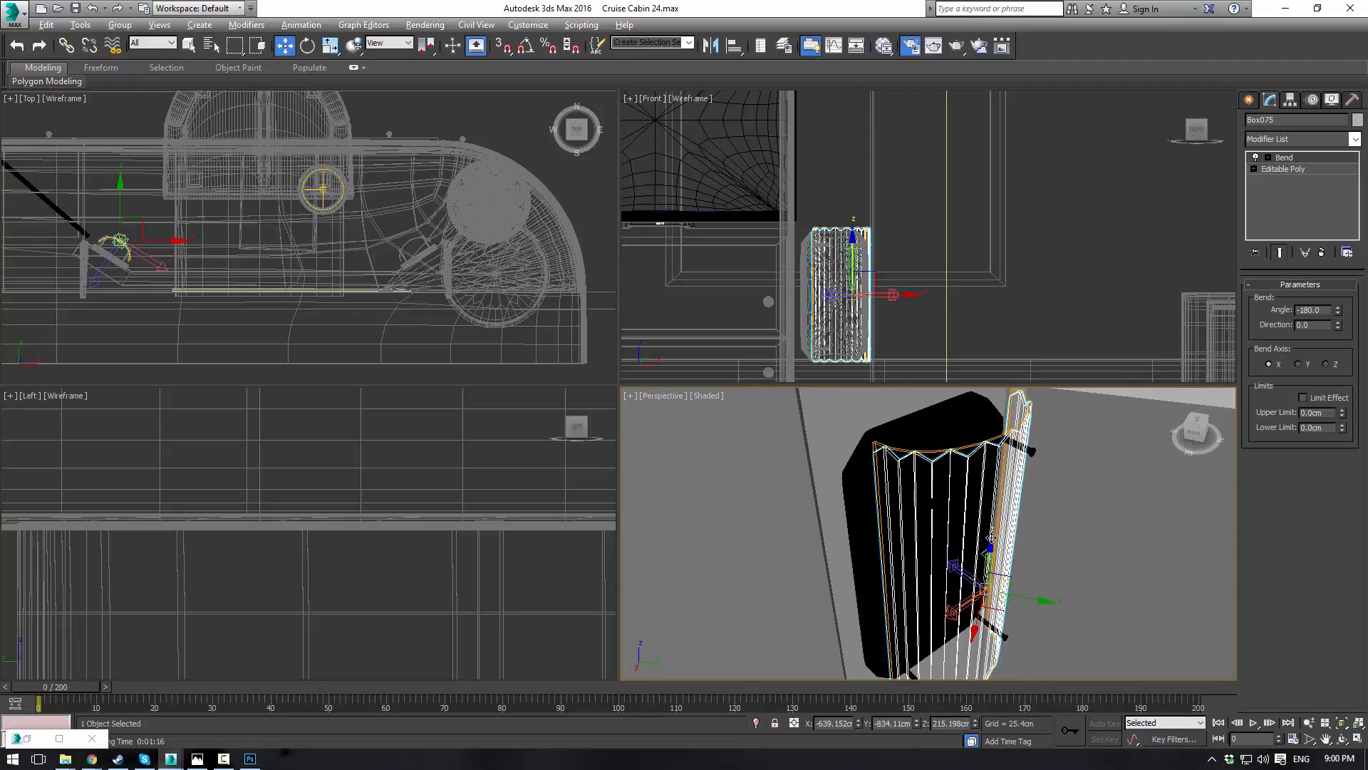
alt+middle_drag(991, 538, 979, 602)
drag(1001, 616, 967, 590)
alt+middle_drag(967, 590, 997, 499)
drag(970, 588, 1009, 598)
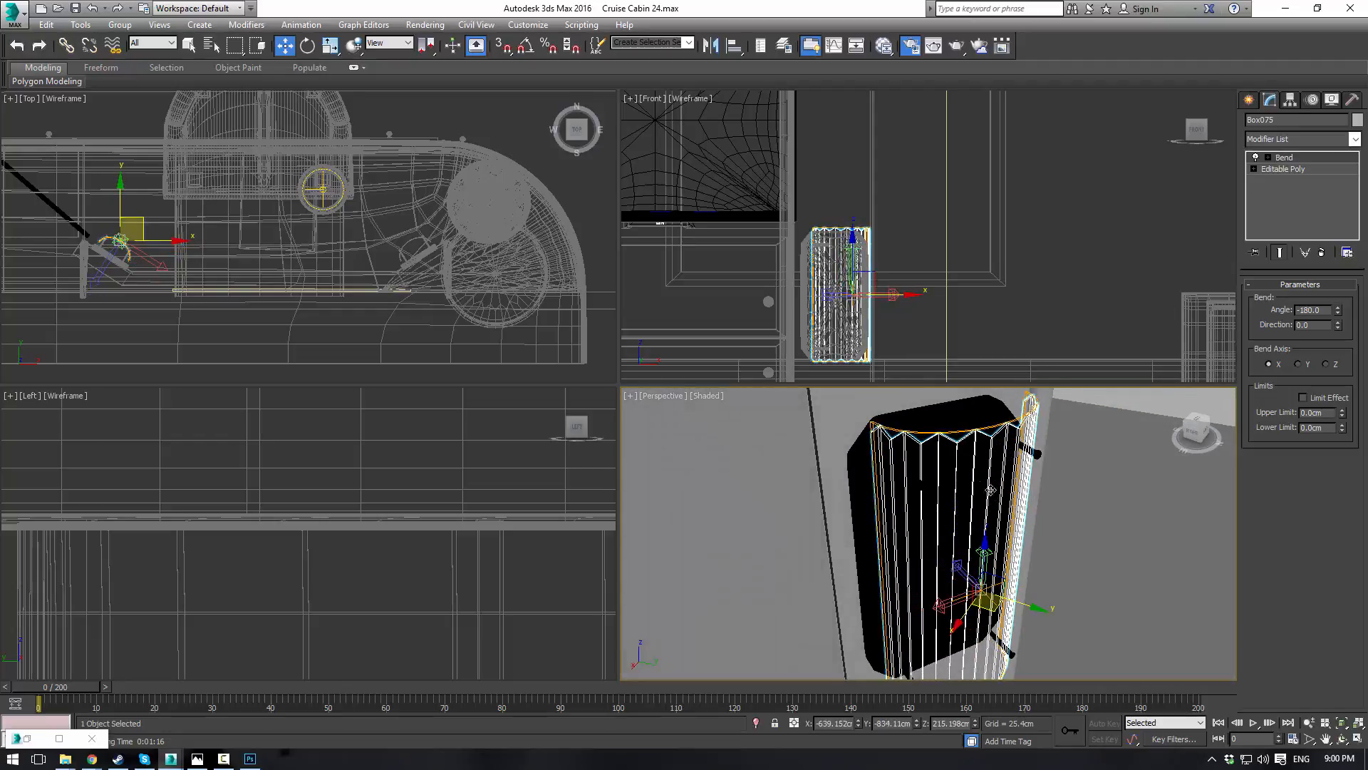
alt+middle_drag(991, 487, 959, 510)
scroll(776, 201, down, 5)
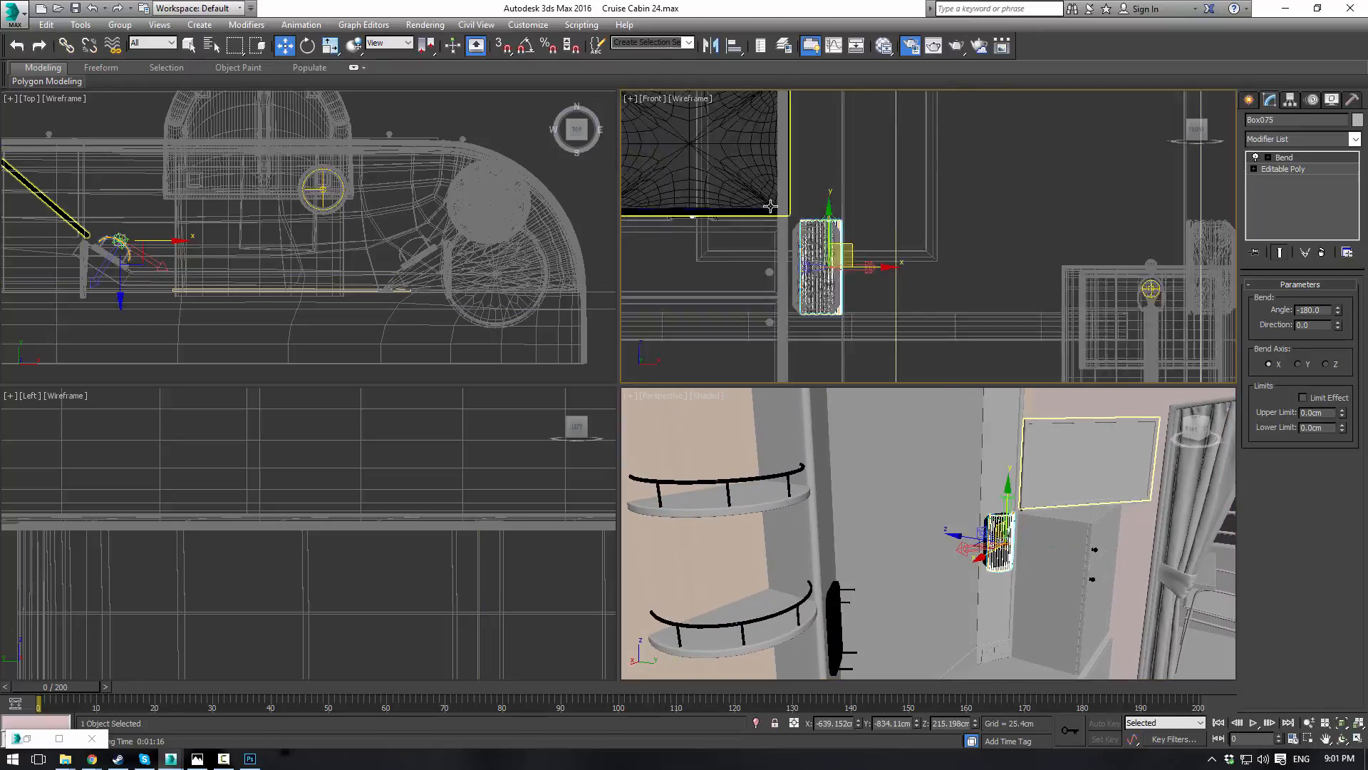
Step: Examine both wall sconces in the Front and Top views, restoring the shade's selection for a close look at its curve
scroll(837, 235, up, 4)
click(798, 200)
scroll(904, 270, down, 3)
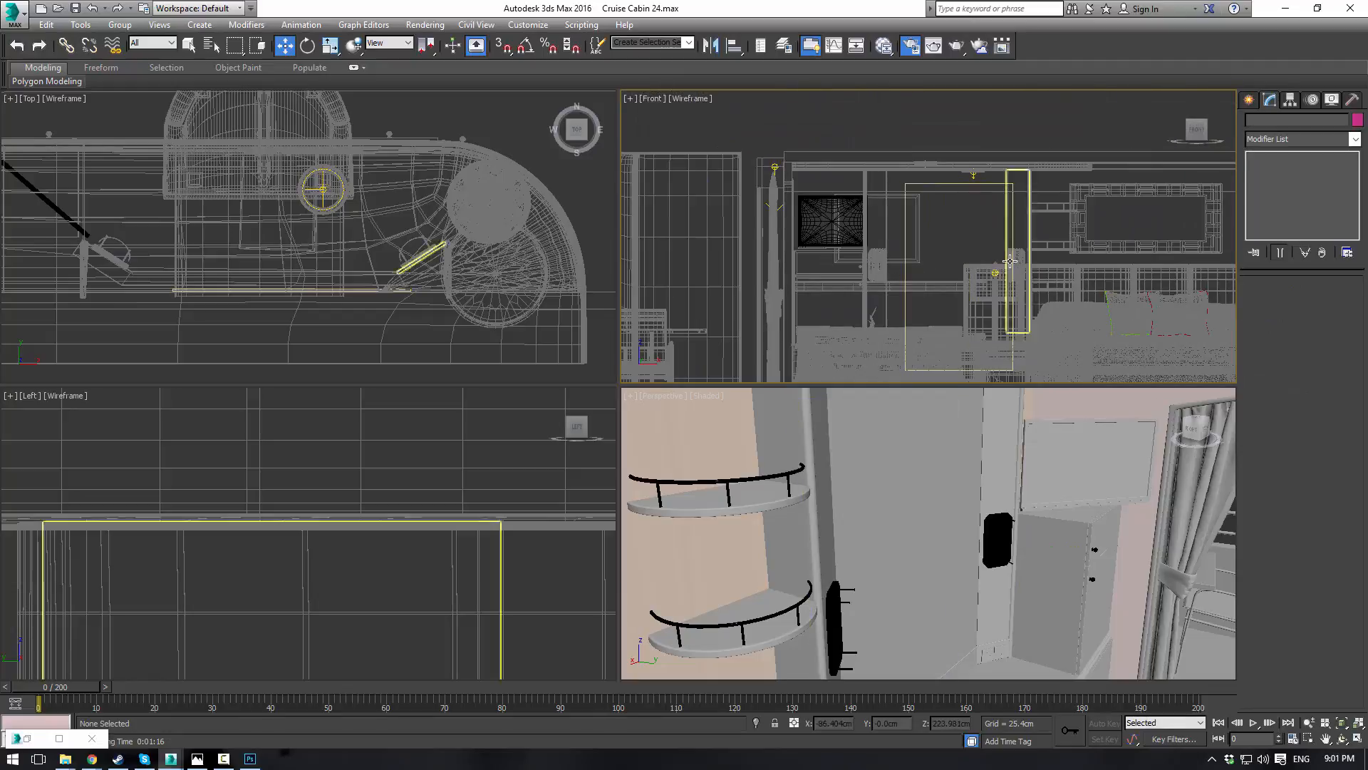
scroll(412, 254, up, 4)
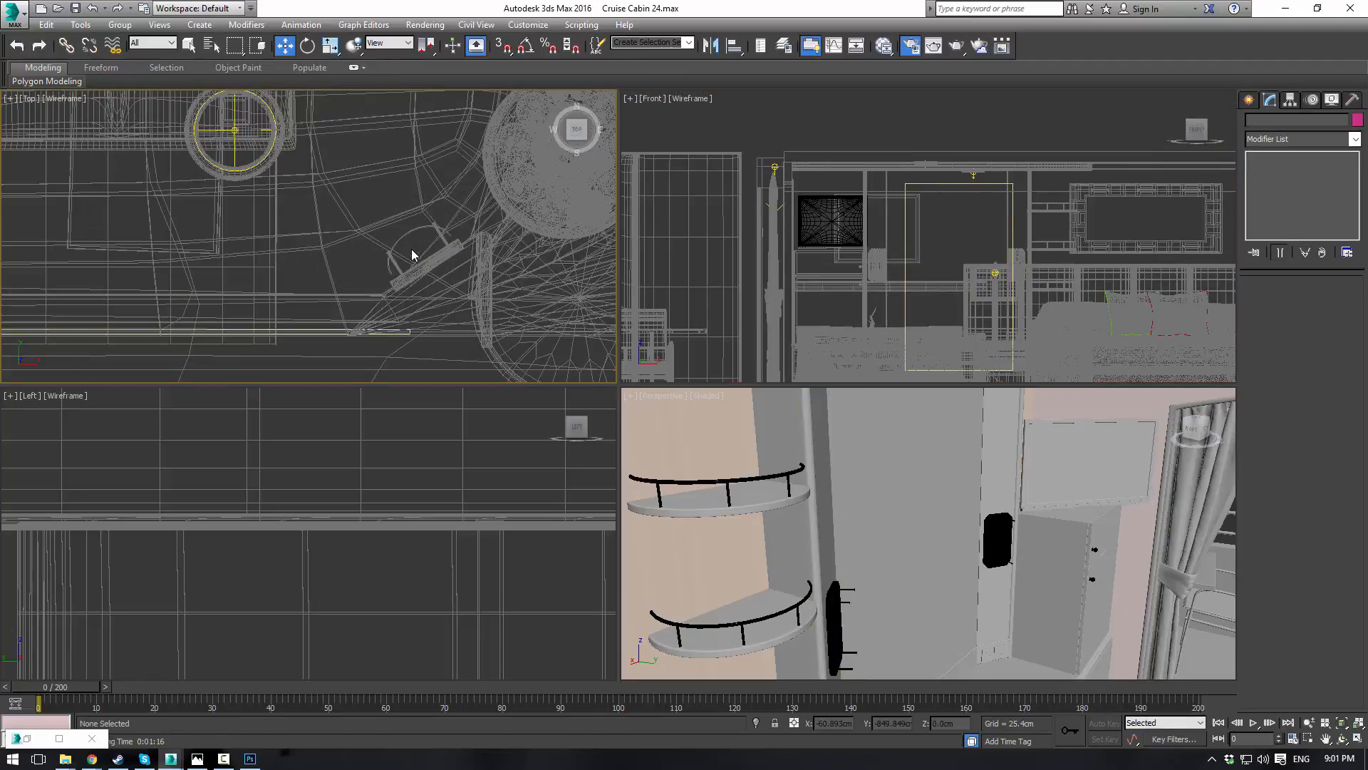
scroll(400, 252, down, 7)
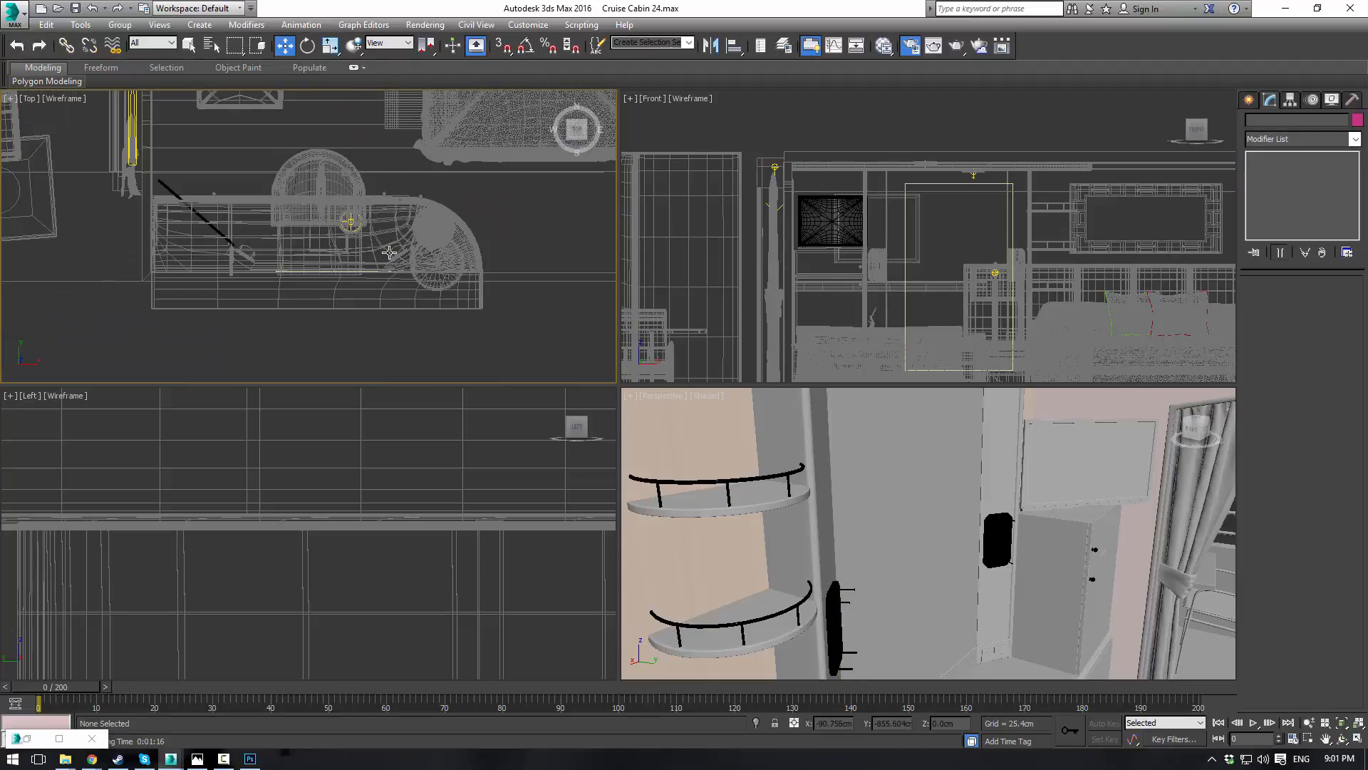
key(ctrl+z)
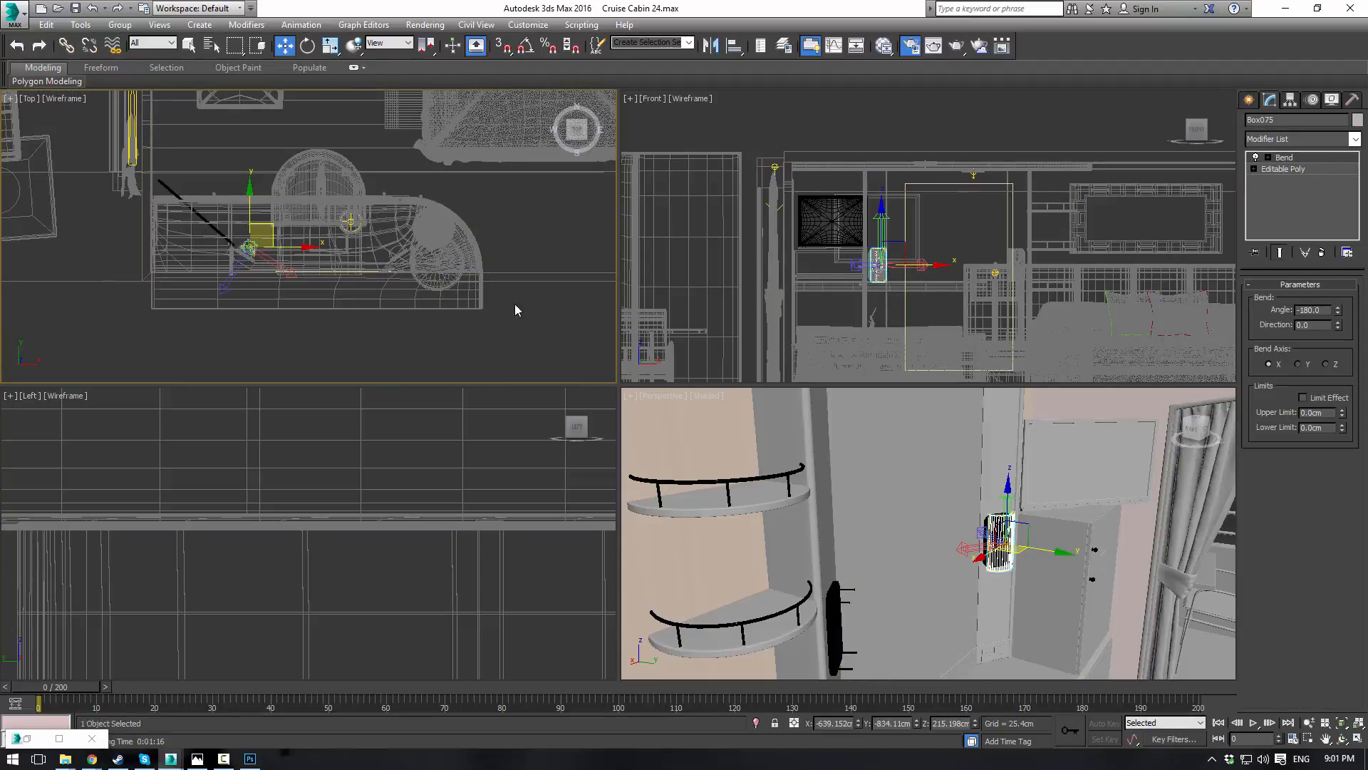
scroll(314, 248, up, 8)
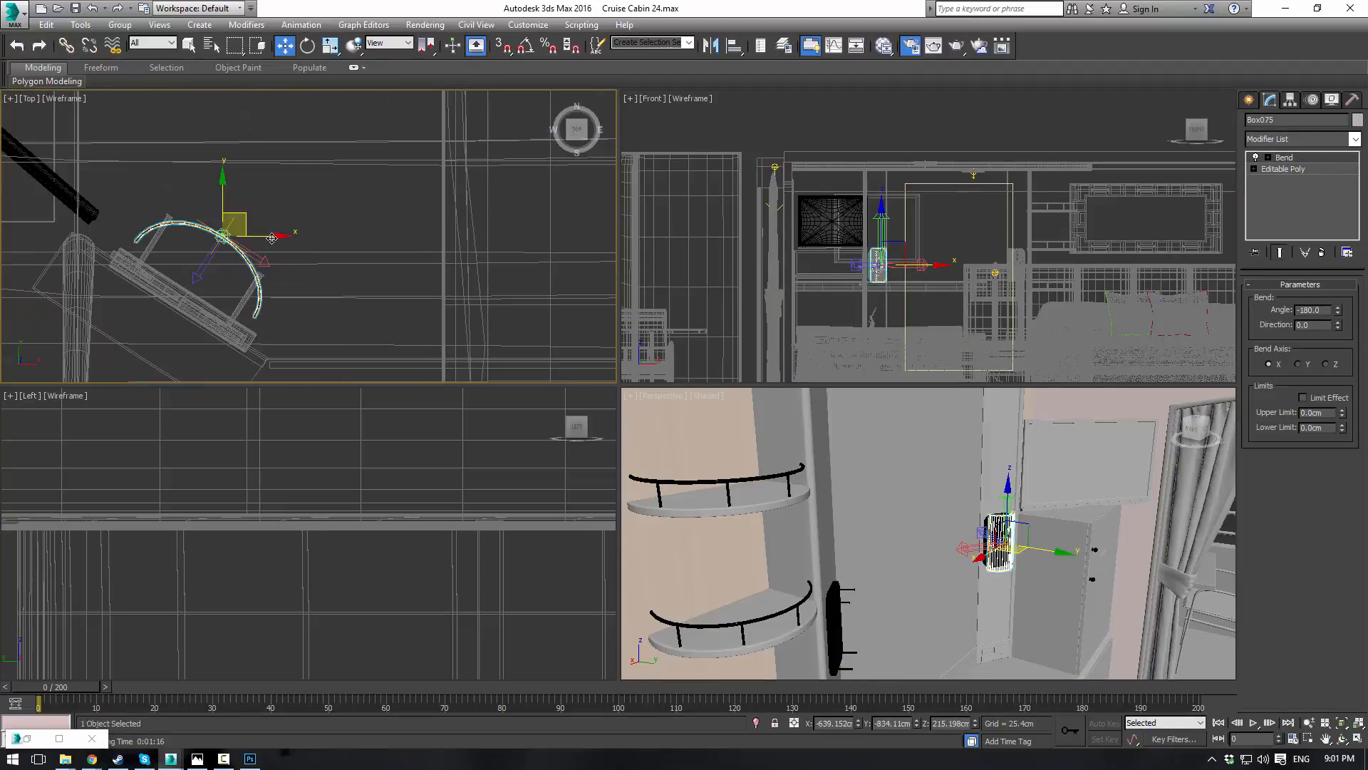
drag(234, 234, 261, 187)
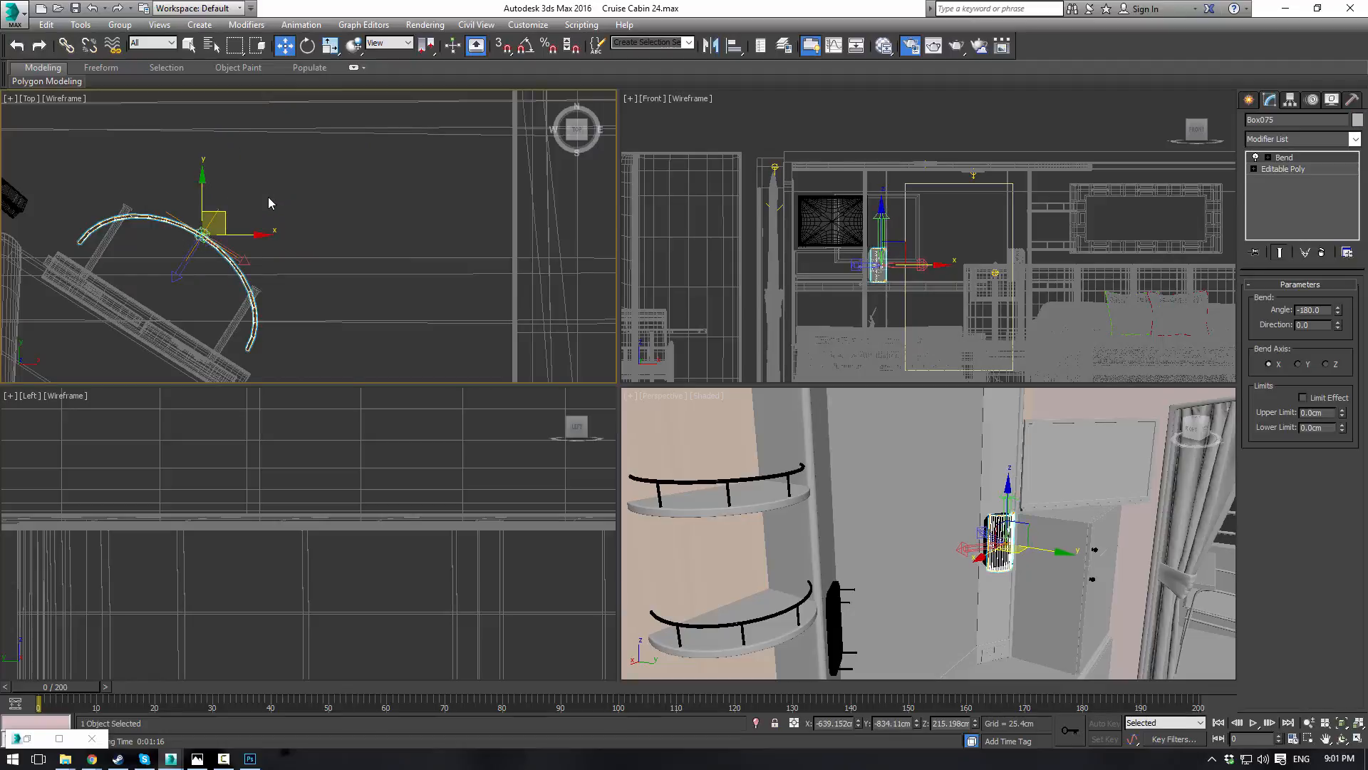
Step: Select the lamp light at the shelf-side sconce and try to clone it along X toward the desk's middle in the Top view
click(268, 197)
click(281, 218)
scroll(282, 218, down, 5)
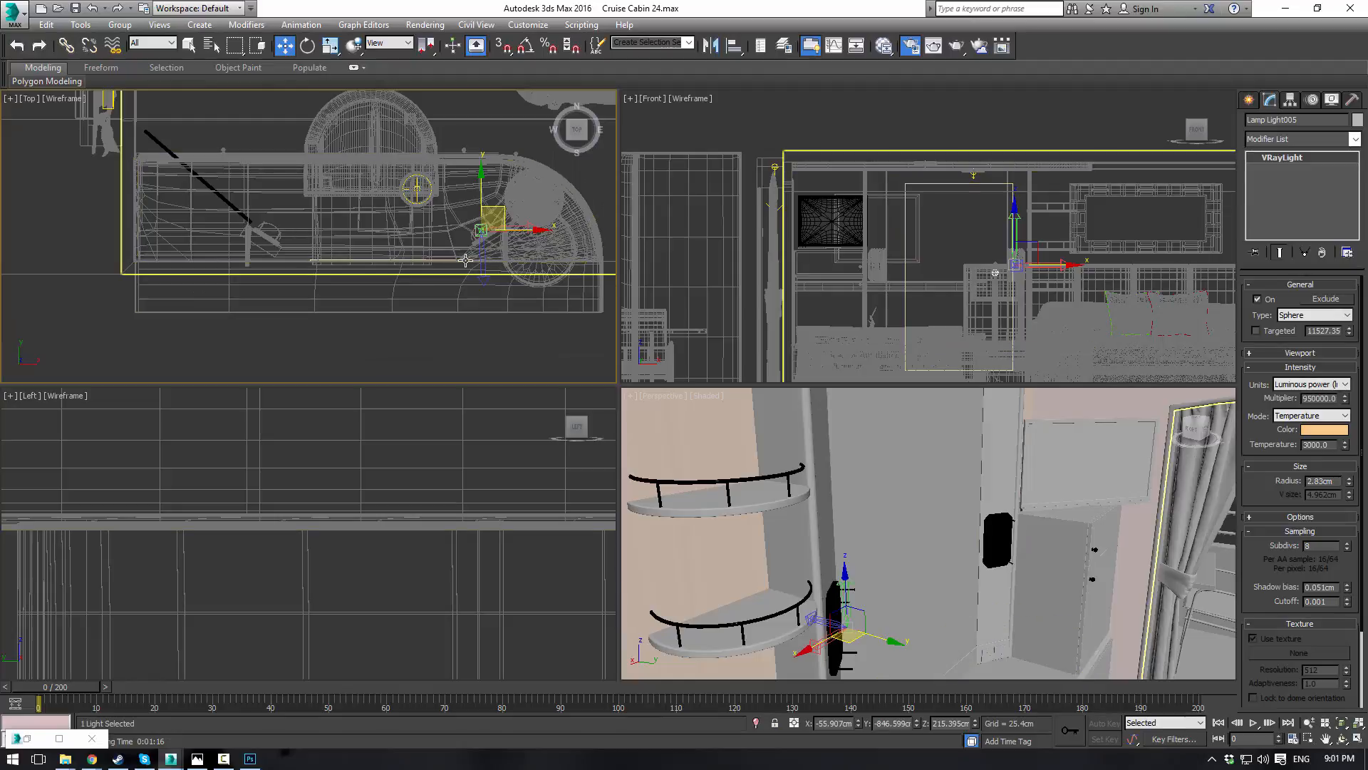
scroll(466, 259, up, 2)
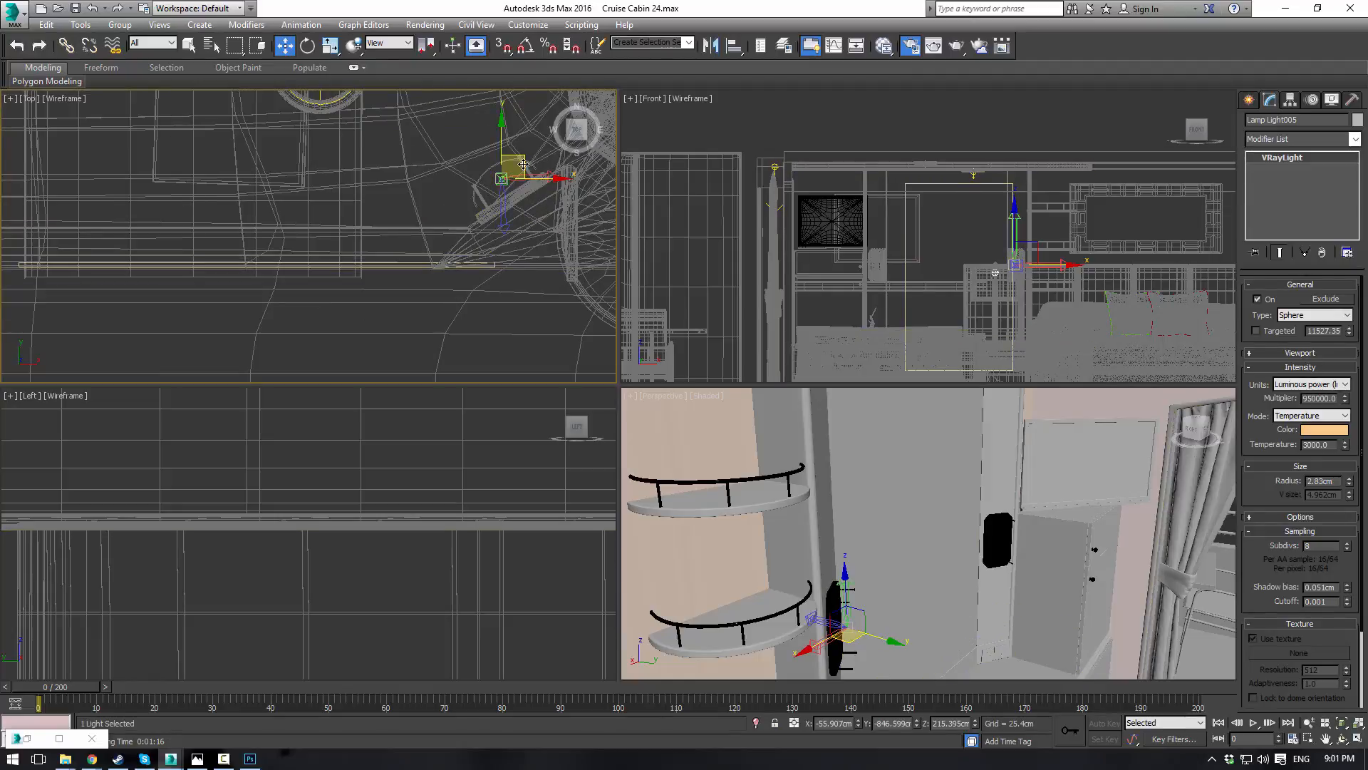
scroll(588, 235, down, 3)
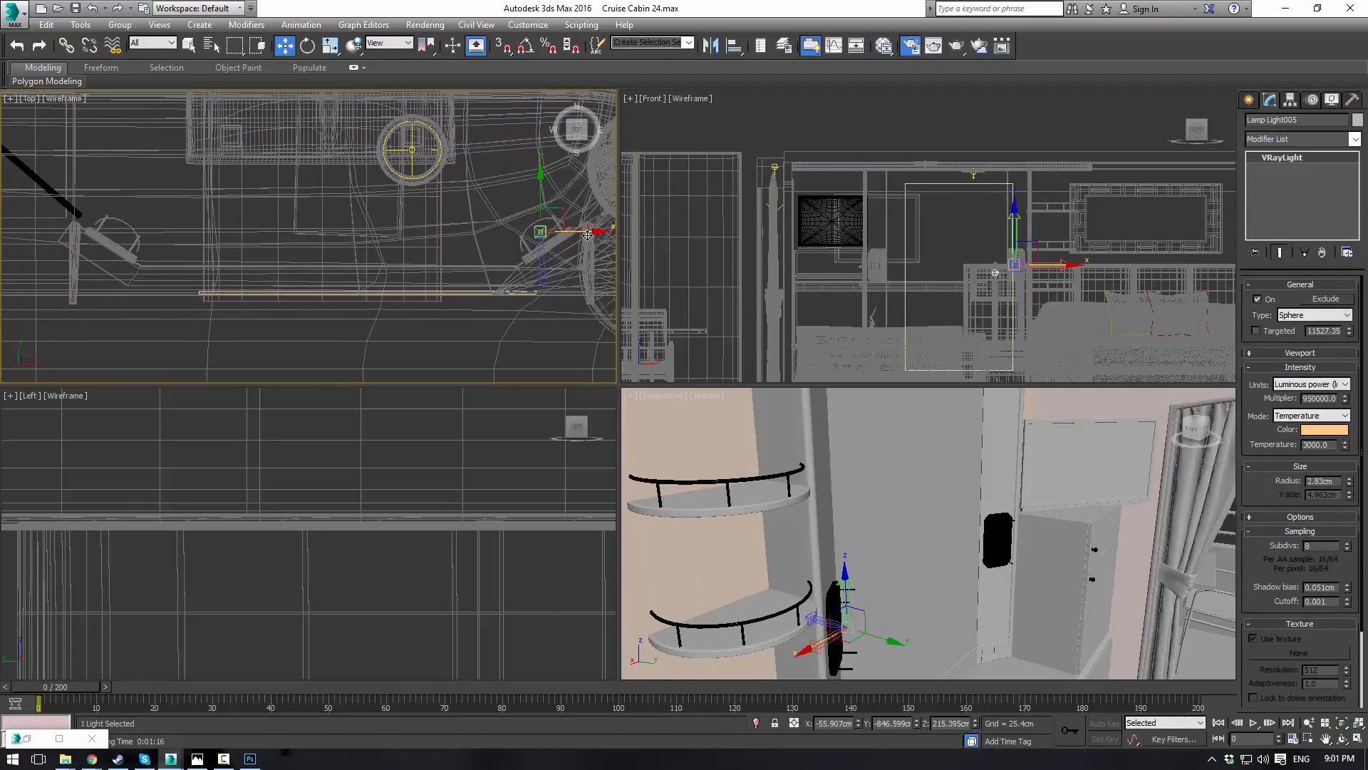
mouse_move(587, 236)
shift+mouse_down()
mouse_move(389, 235)
mouse_move(516, 236)
shift+mouse_up()
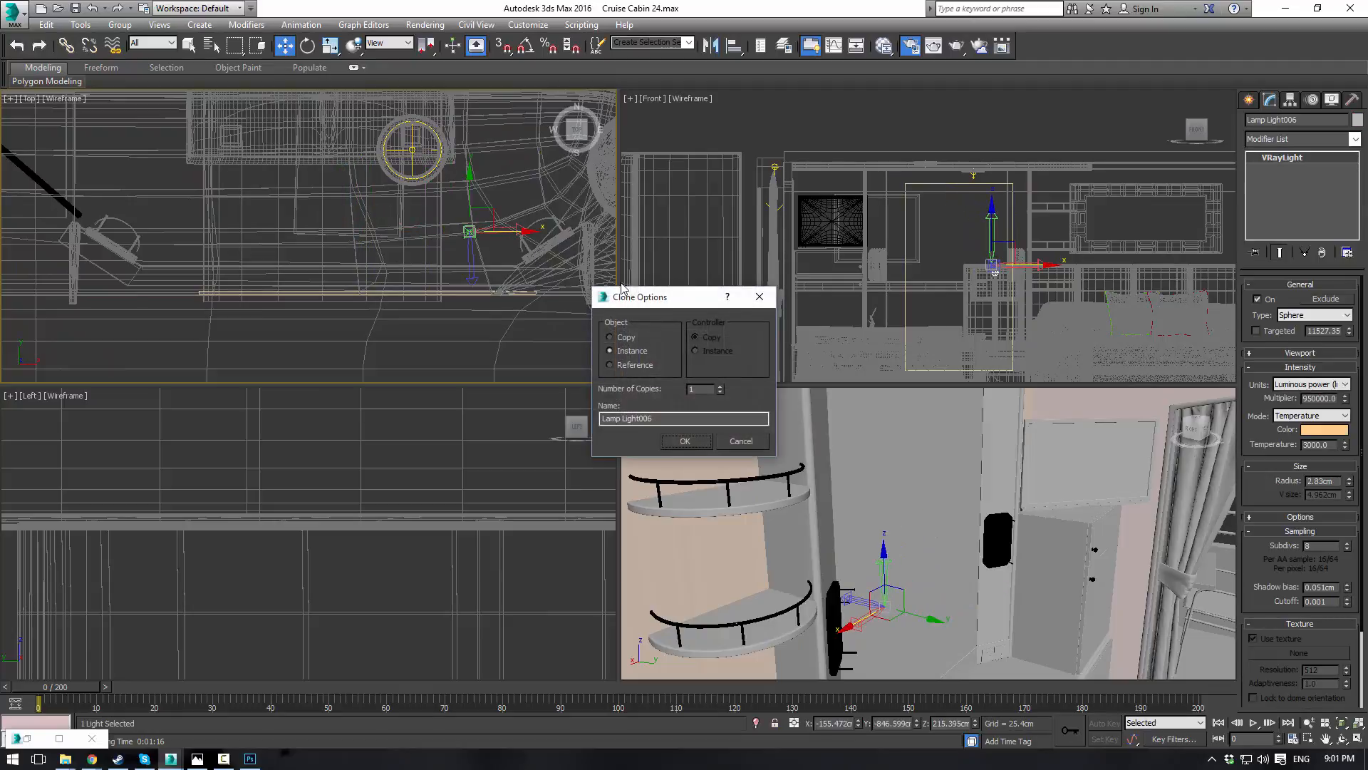
click(739, 446)
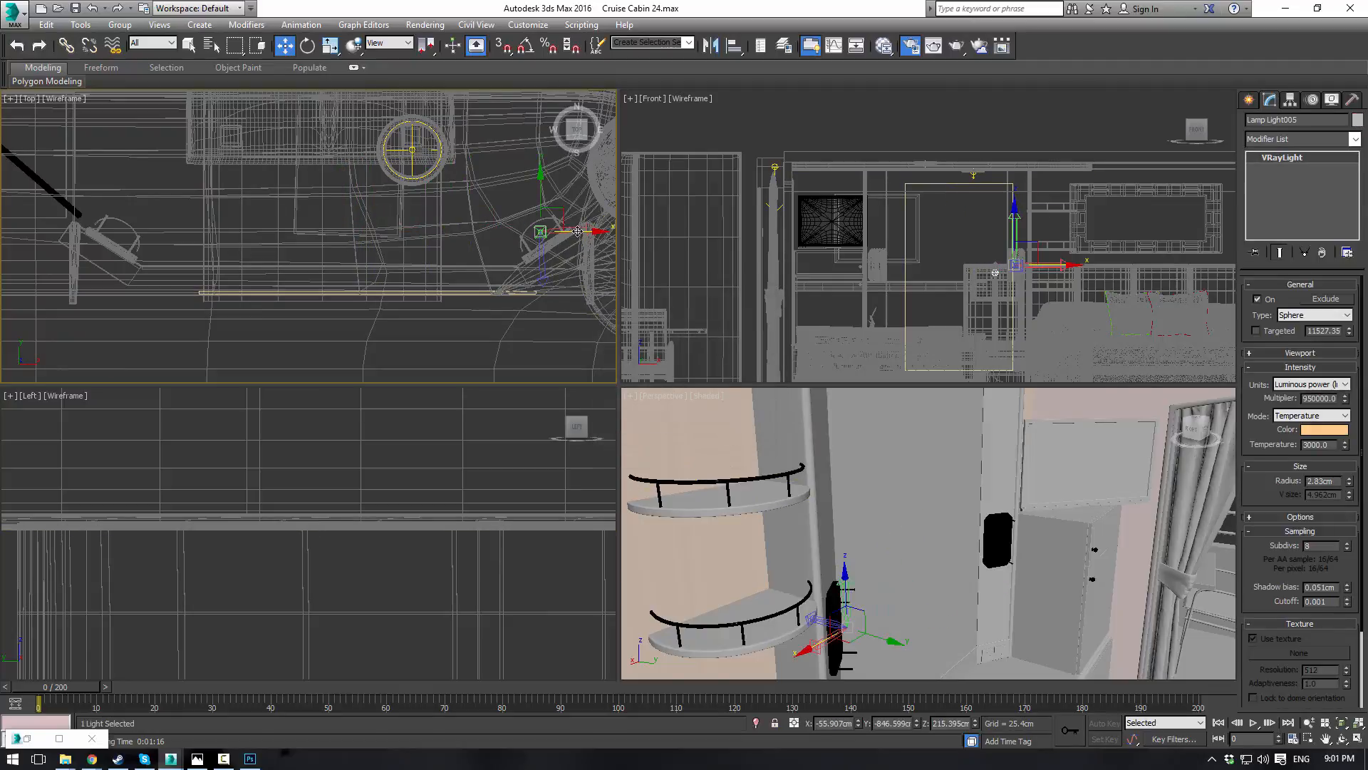
Step: Clone the shelf-side lamp light as an instance along X in the Top view to about X -200.5 cm
mouse_move(564, 218)
mouse_down()
mouse_move(550, 173)
mouse_move(581, 170)
mouse_move(584, 190)
mouse_move(563, 214)
mouse_up()
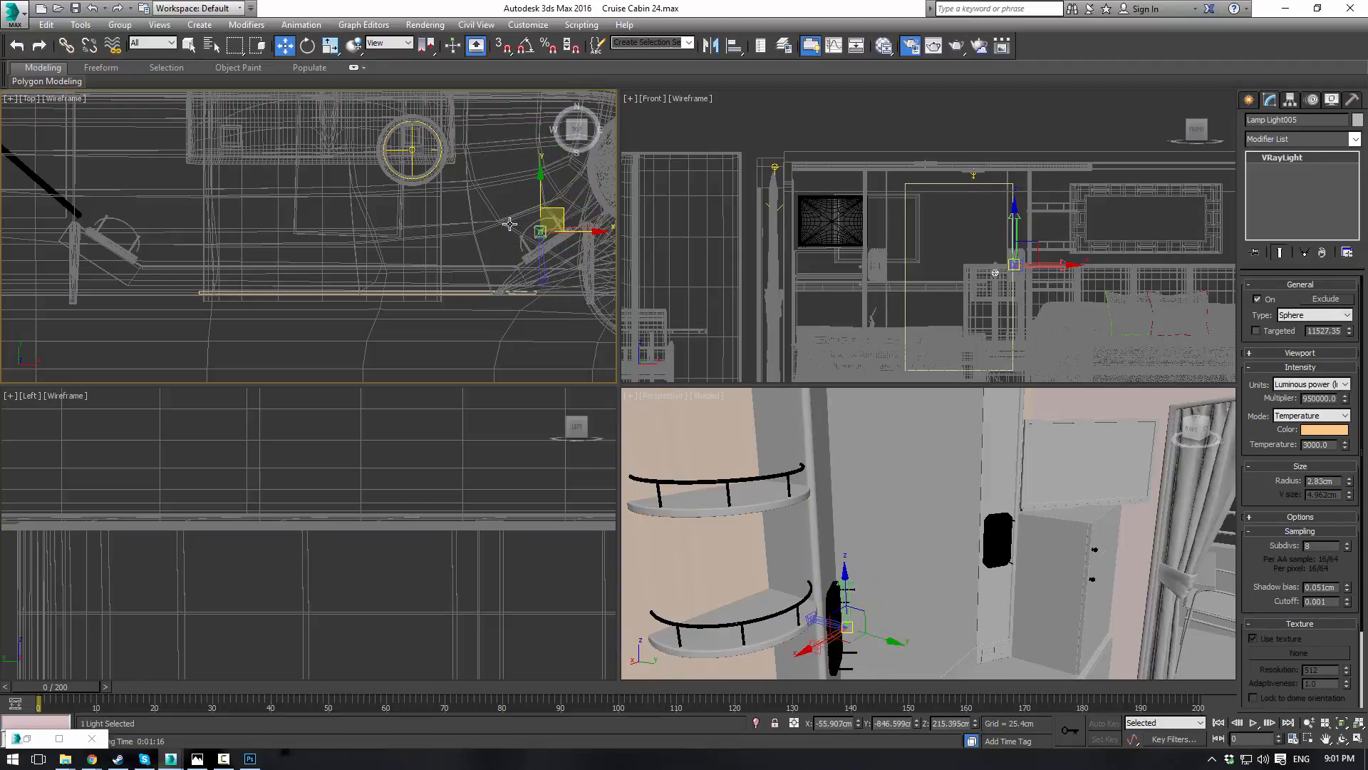
middle_drag(512, 224, 501, 254)
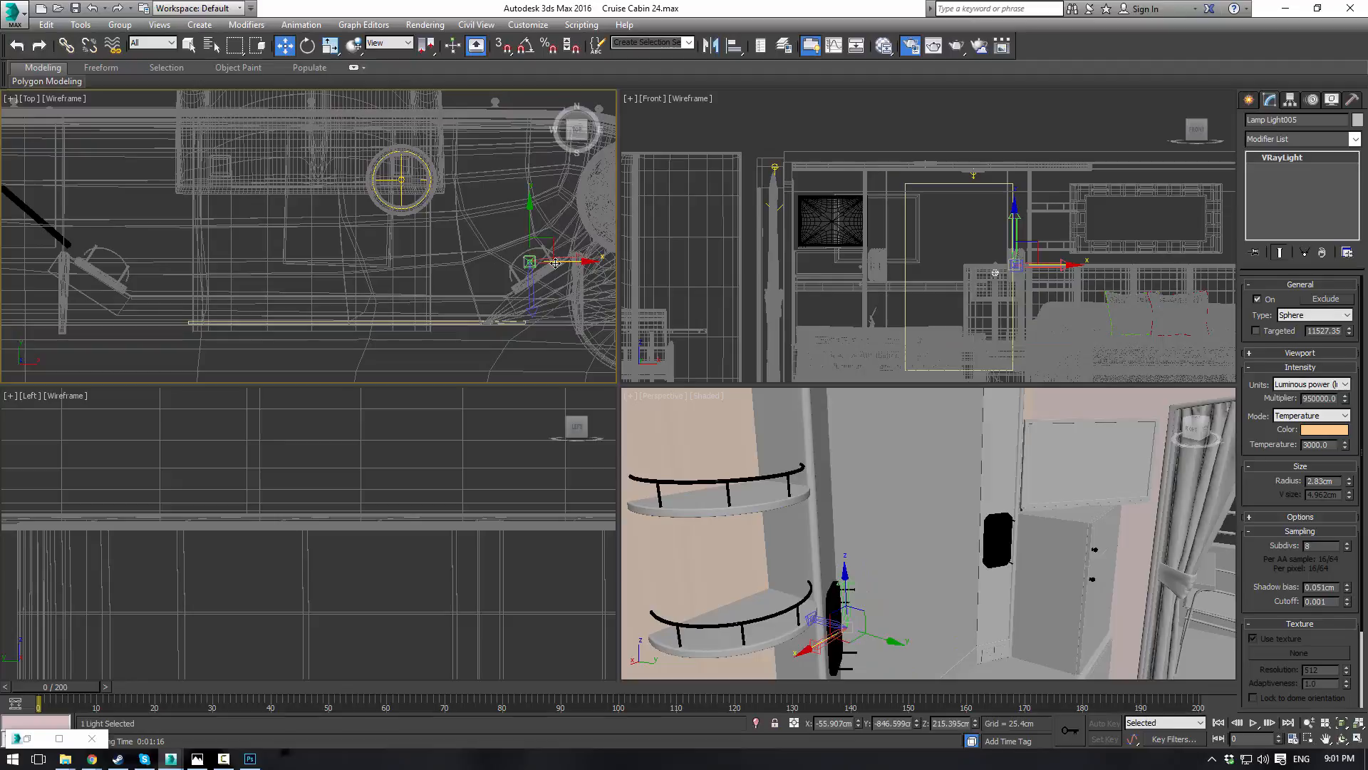
mouse_move(555, 263)
shift+mouse_down()
mouse_move(329, 263)
mouse_move(451, 263)
shift+mouse_up()
click(684, 441)
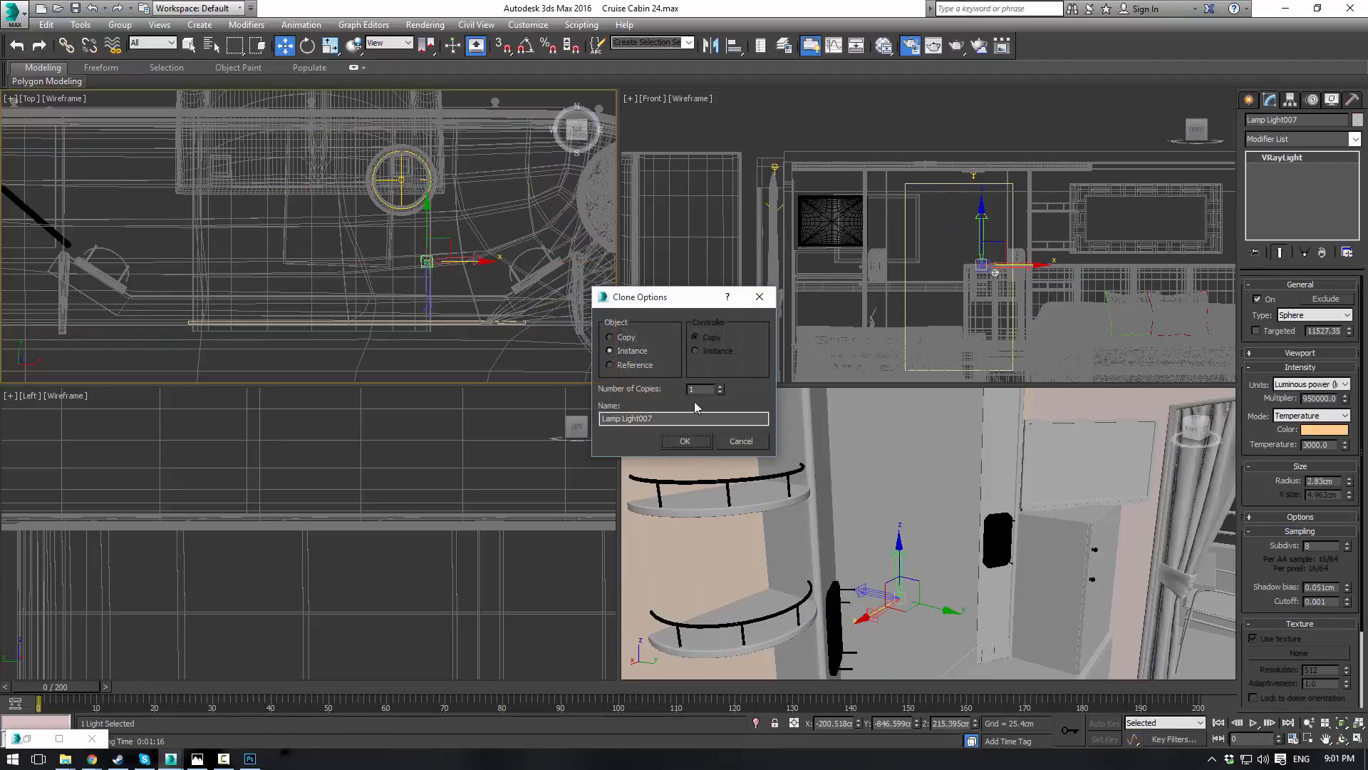
click(684, 441)
Step: Undo the lamp light clones and the original sconce light's last position changes, and deselect everything in the Top view
key(ctrl+z)
key(ctrl+z)
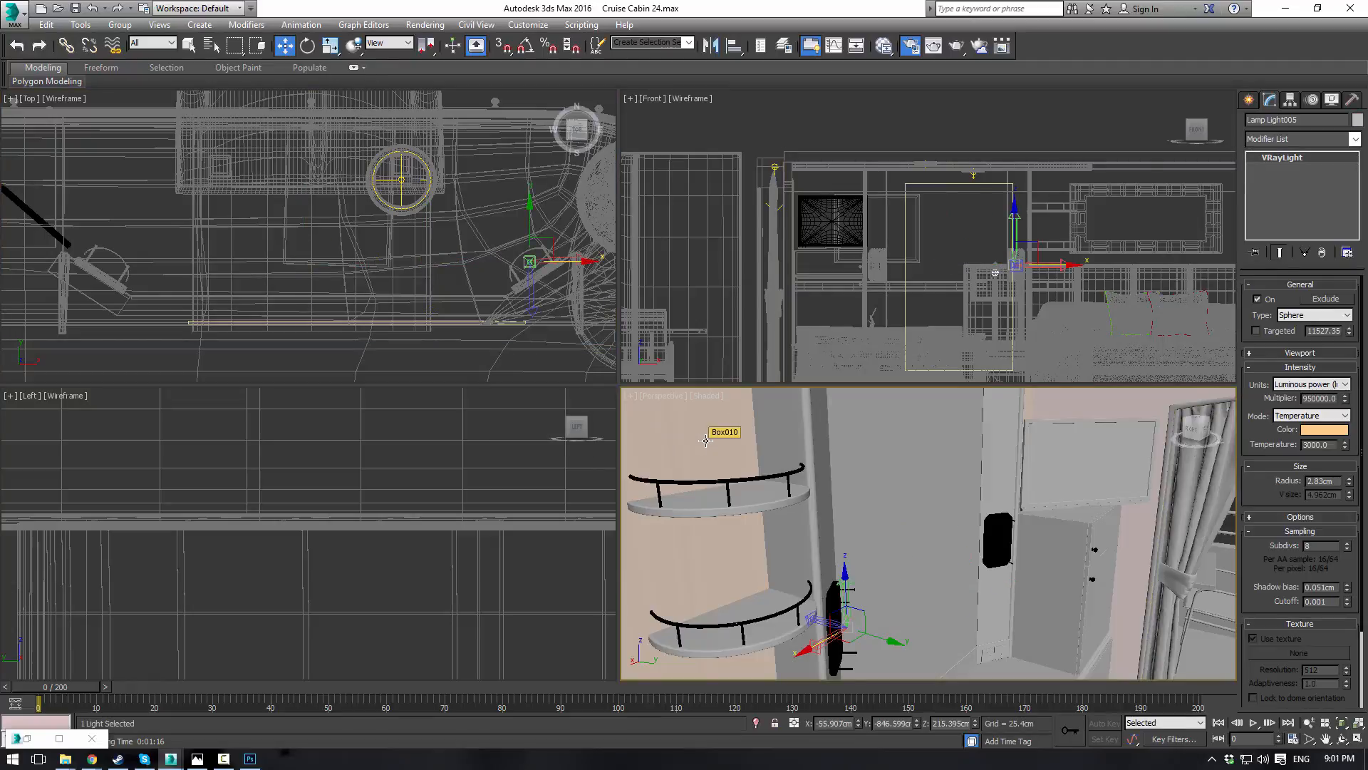
key(ctrl+z)
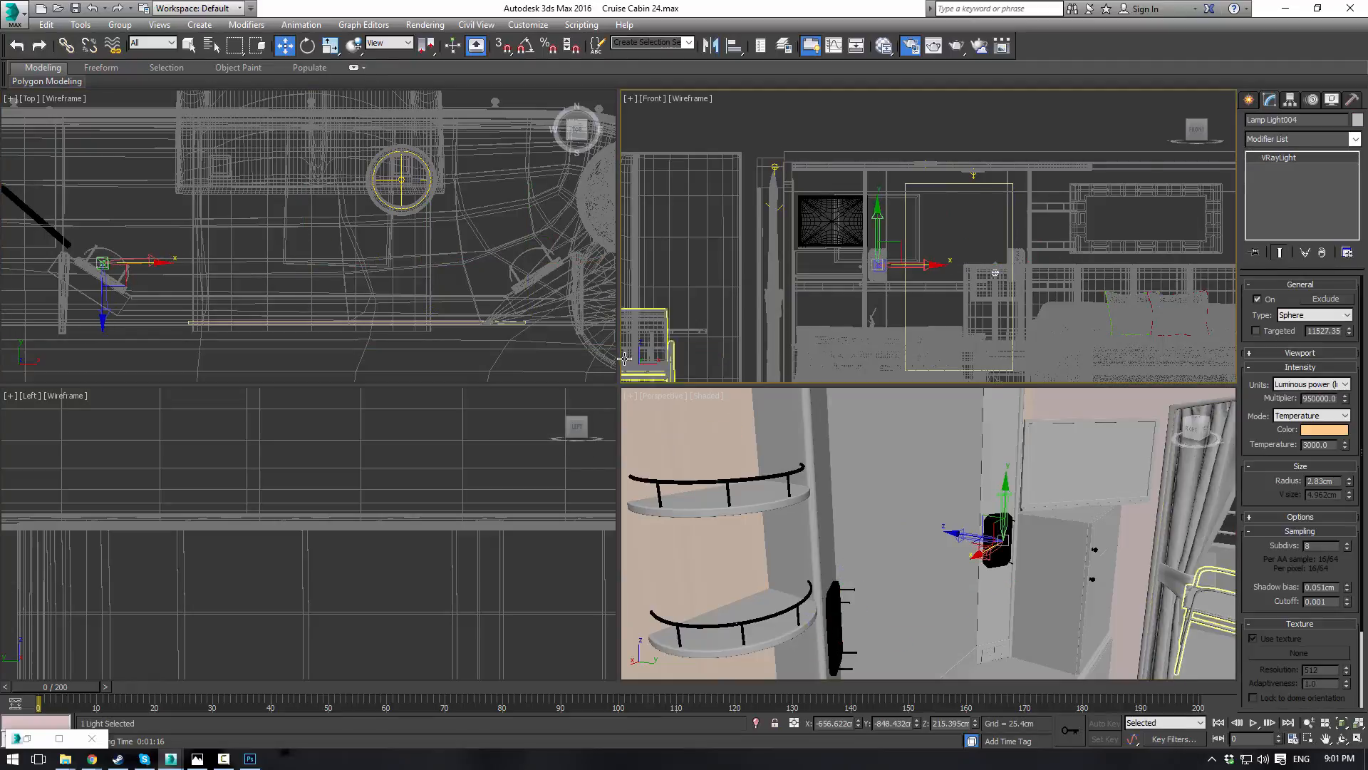
key(ctrl+z)
middle_click(573, 335)
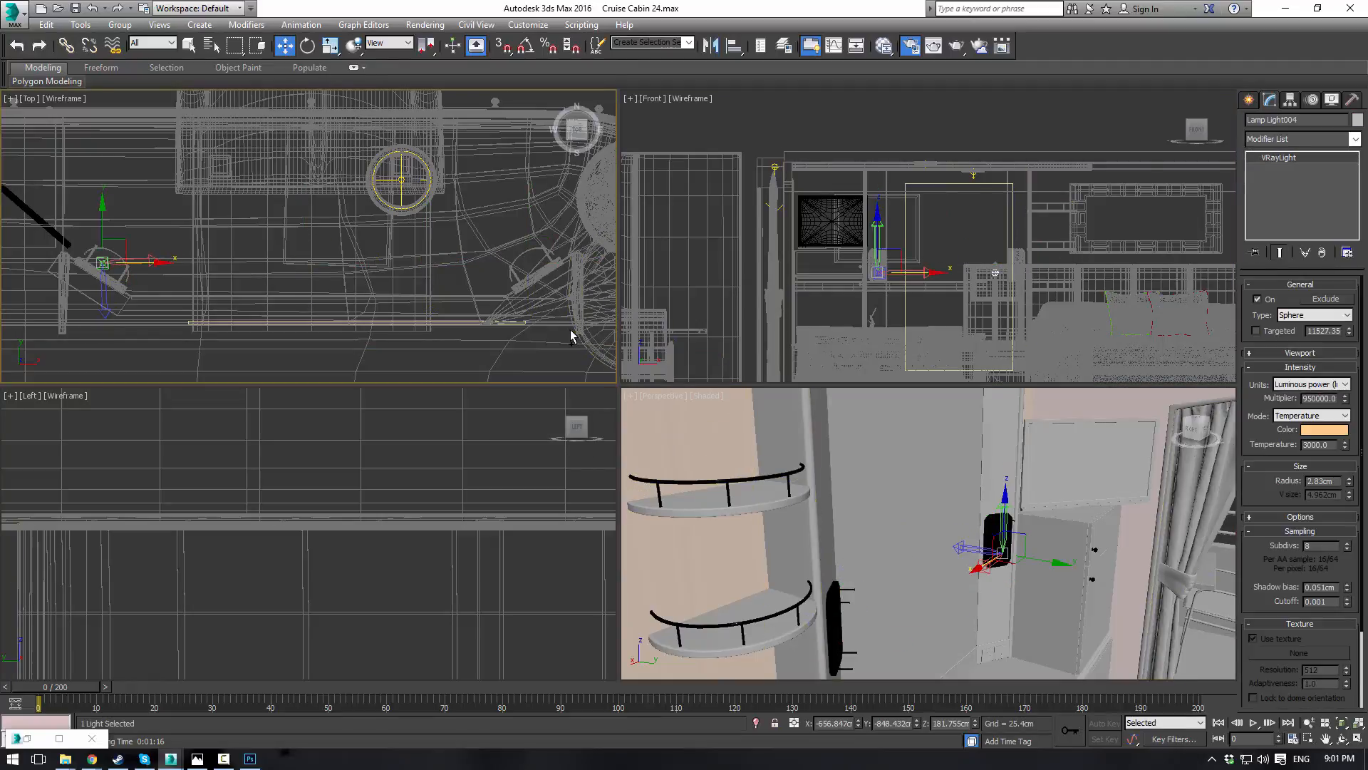
click(412, 356)
scroll(299, 340, down, 8)
scroll(318, 232, up, 2)
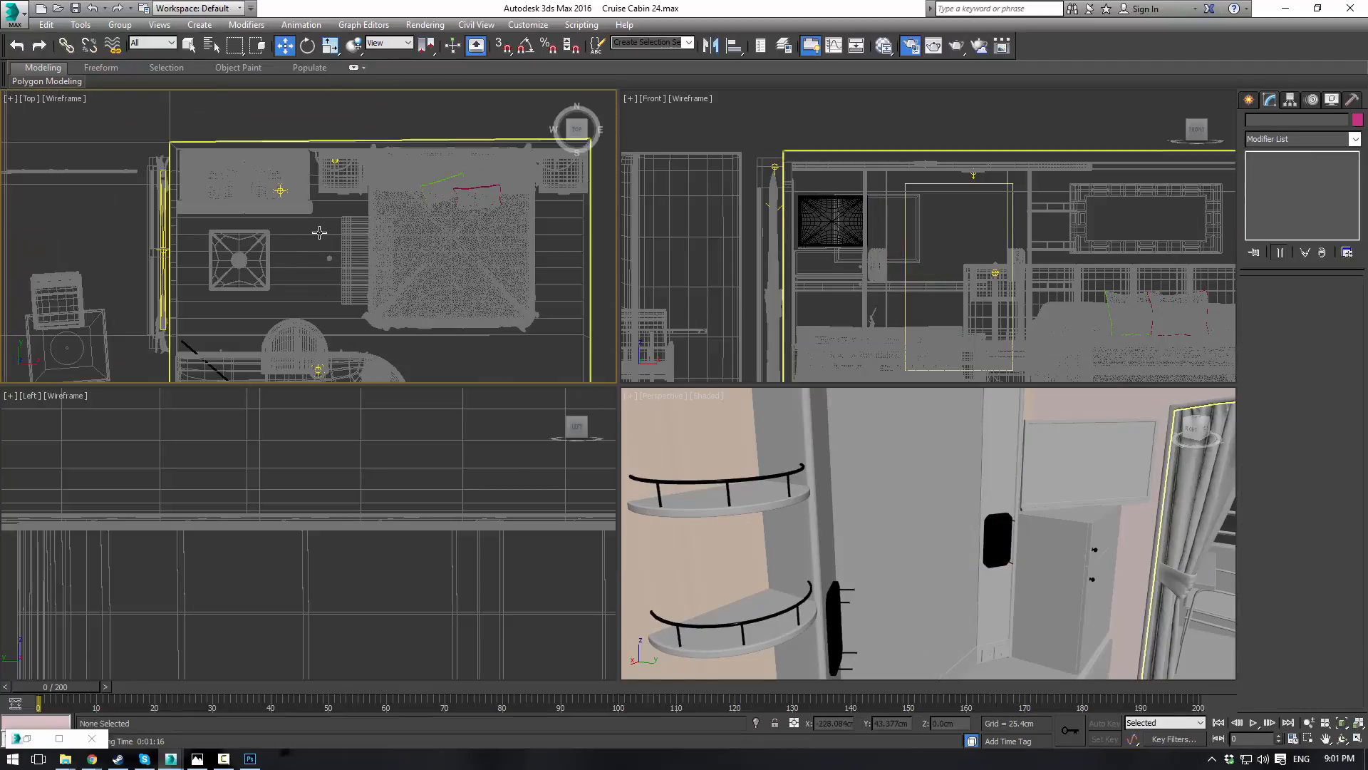
Step: Try to clone the night stand's lamp light in the Top view to about X -149.7 cm, Y 377 cm
scroll(319, 233, up, 2)
click(340, 133)
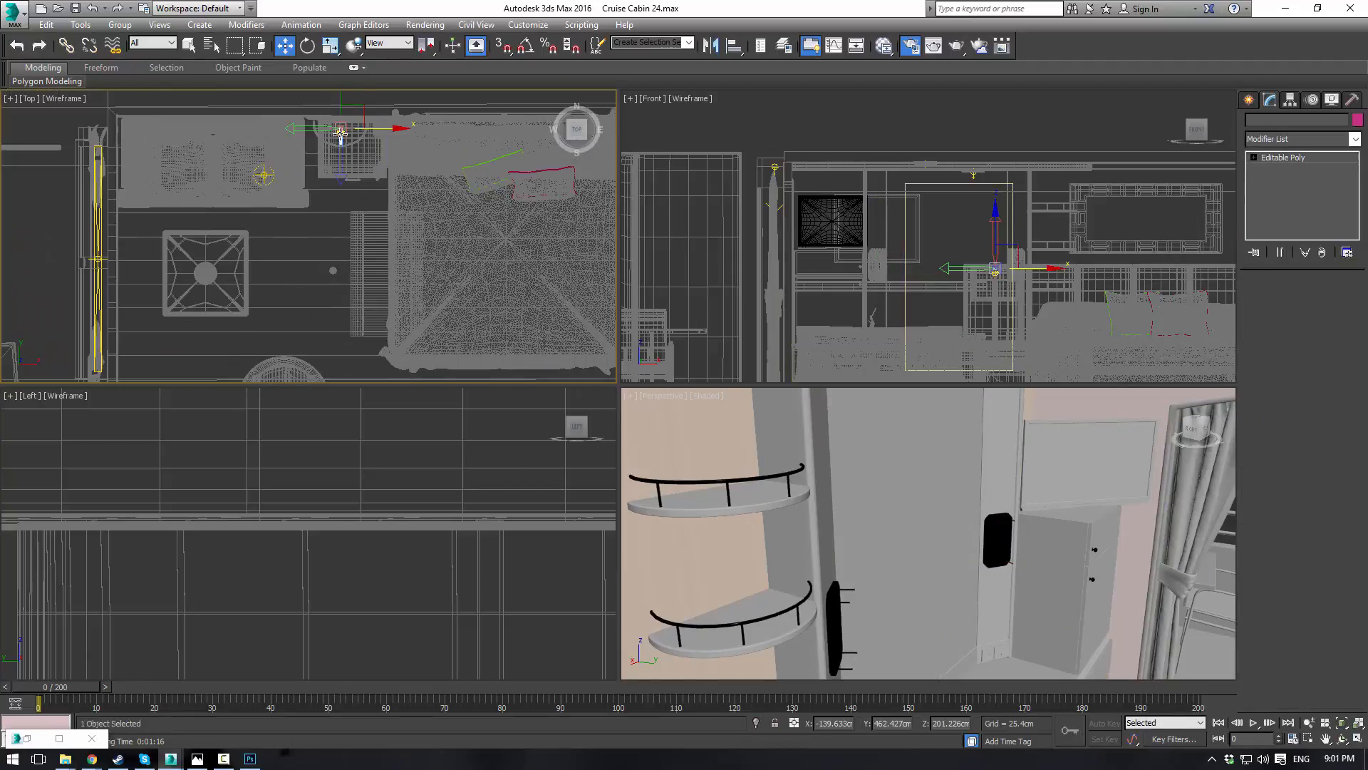
click(340, 131)
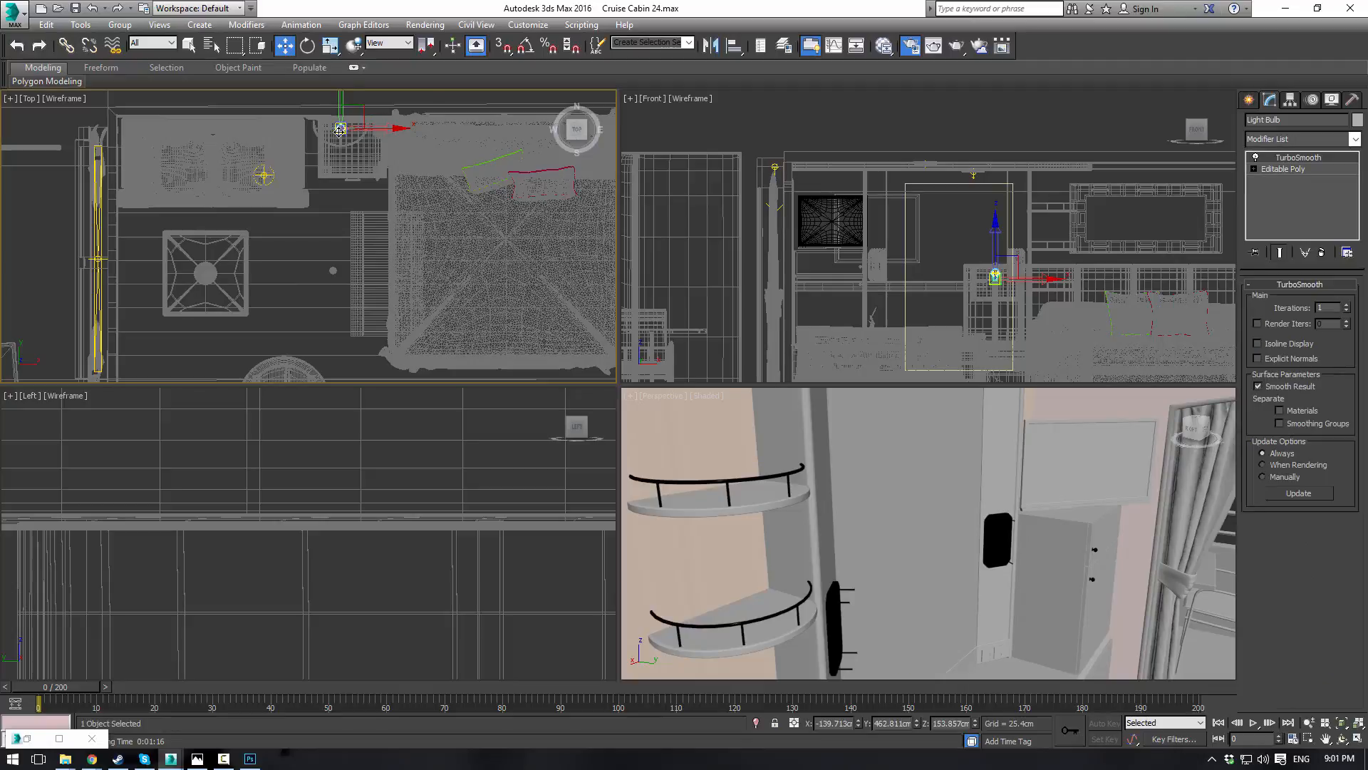
click(340, 132)
scroll(337, 279, up, 4)
middle_drag(337, 280, 332, 296)
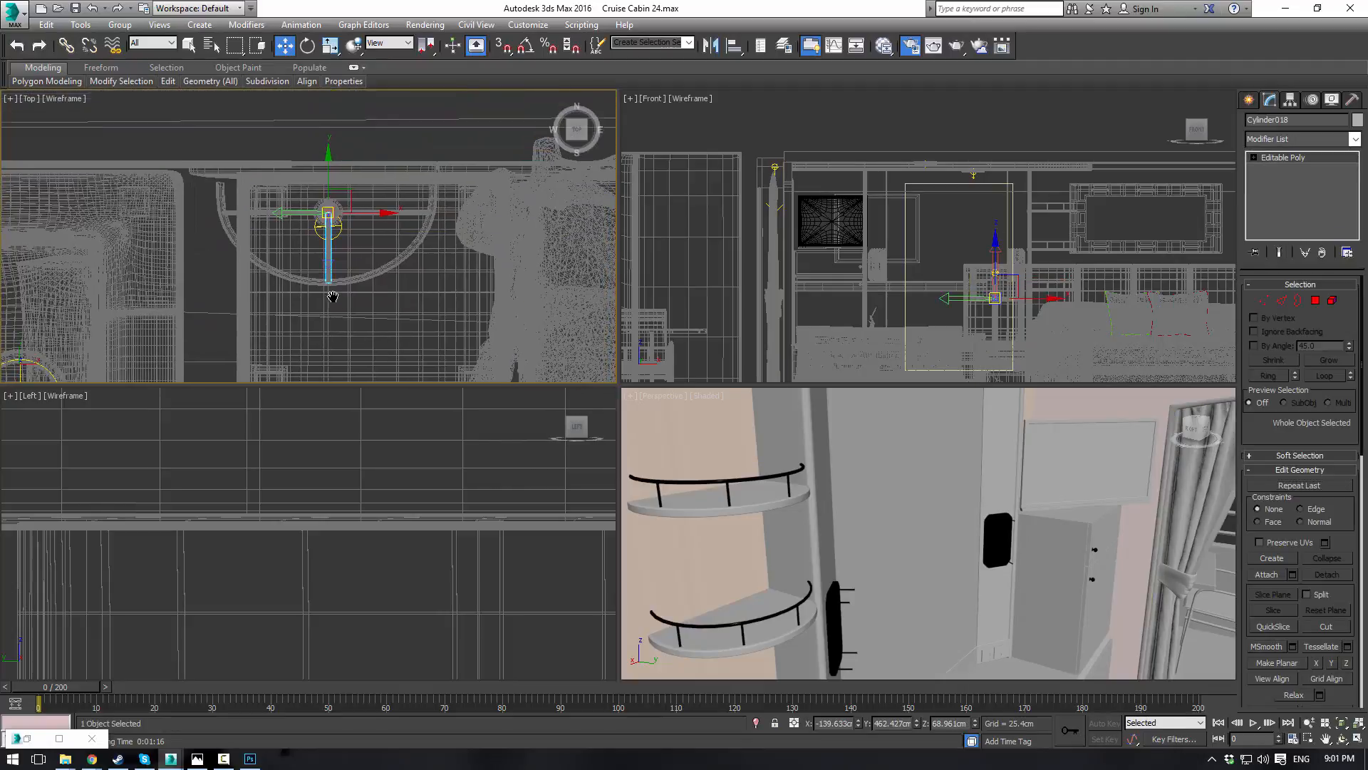
click(342, 231)
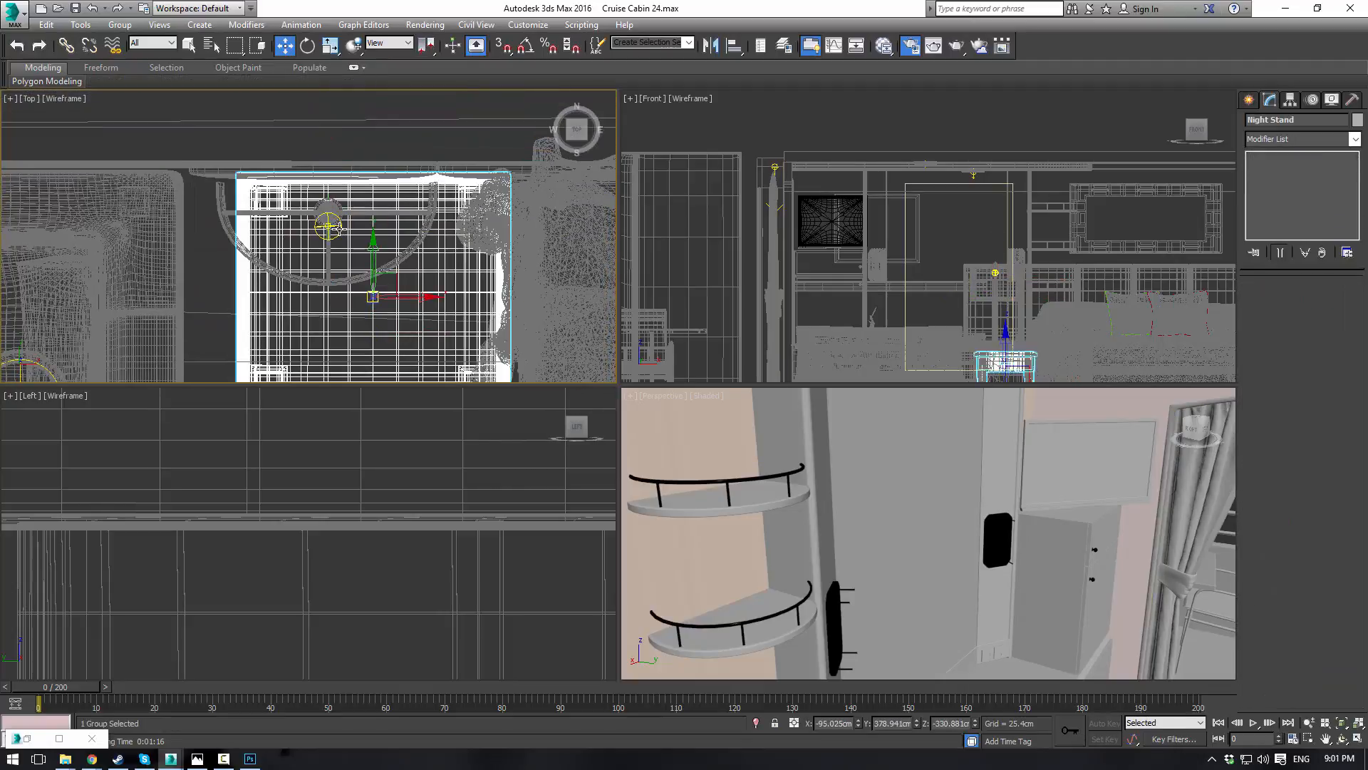
click(342, 224)
shift+drag(342, 214, 332, 286)
click(680, 443)
scroll(375, 248, down, 15)
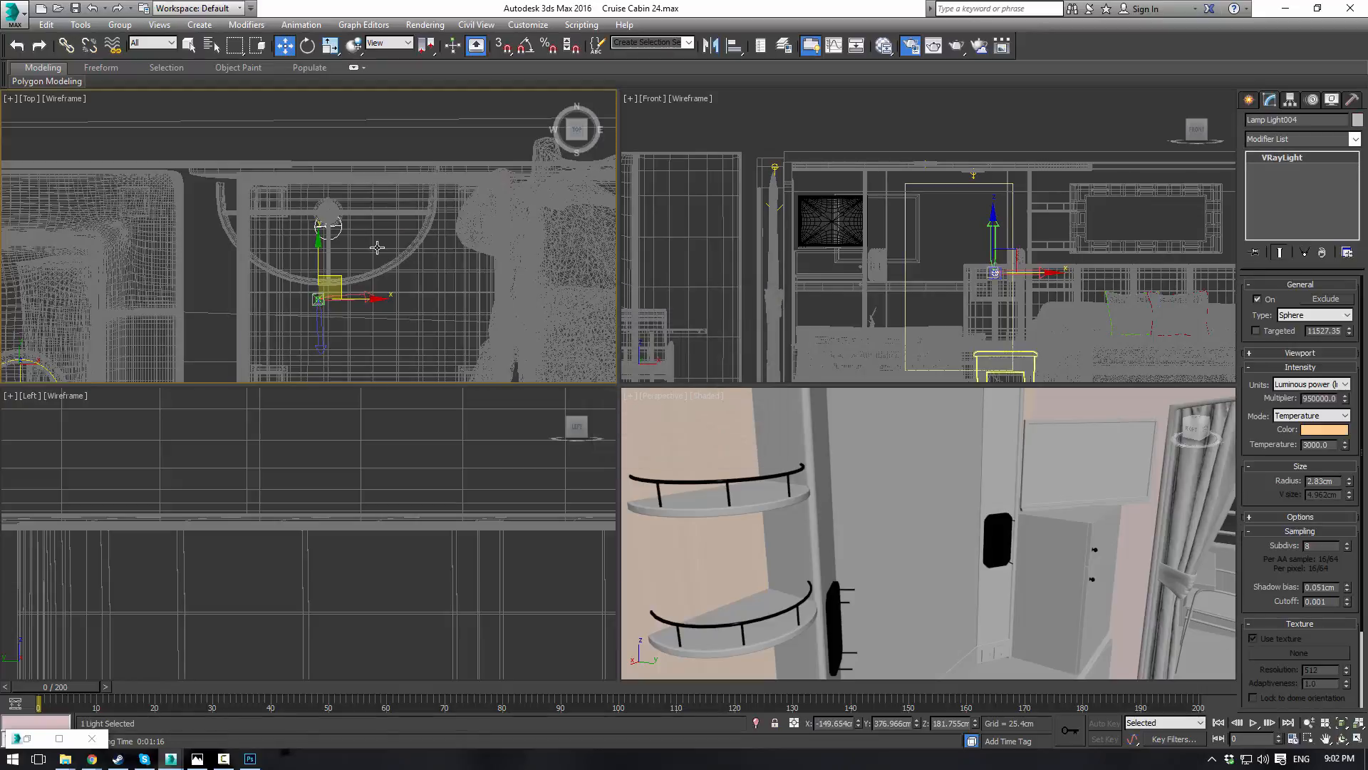
scroll(442, 318, down, 3)
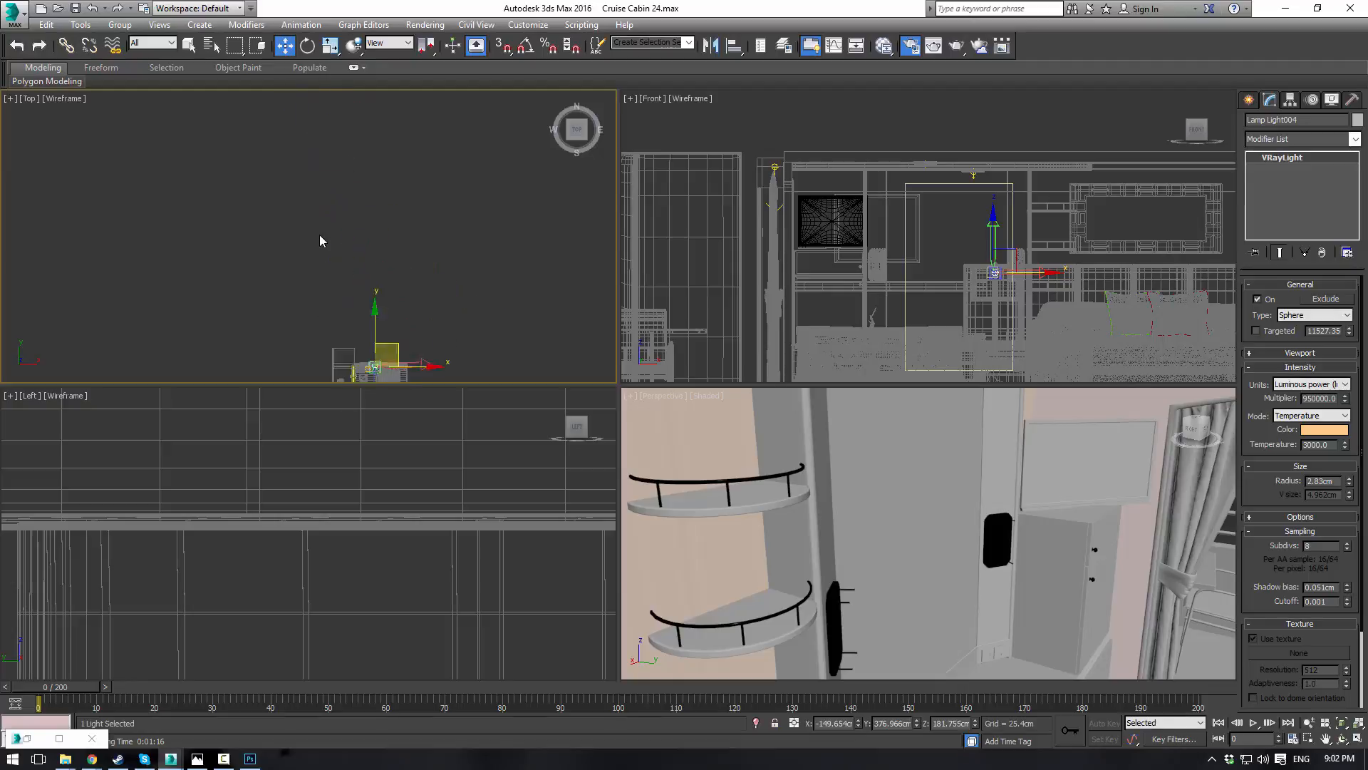
scroll(395, 290, up, 10)
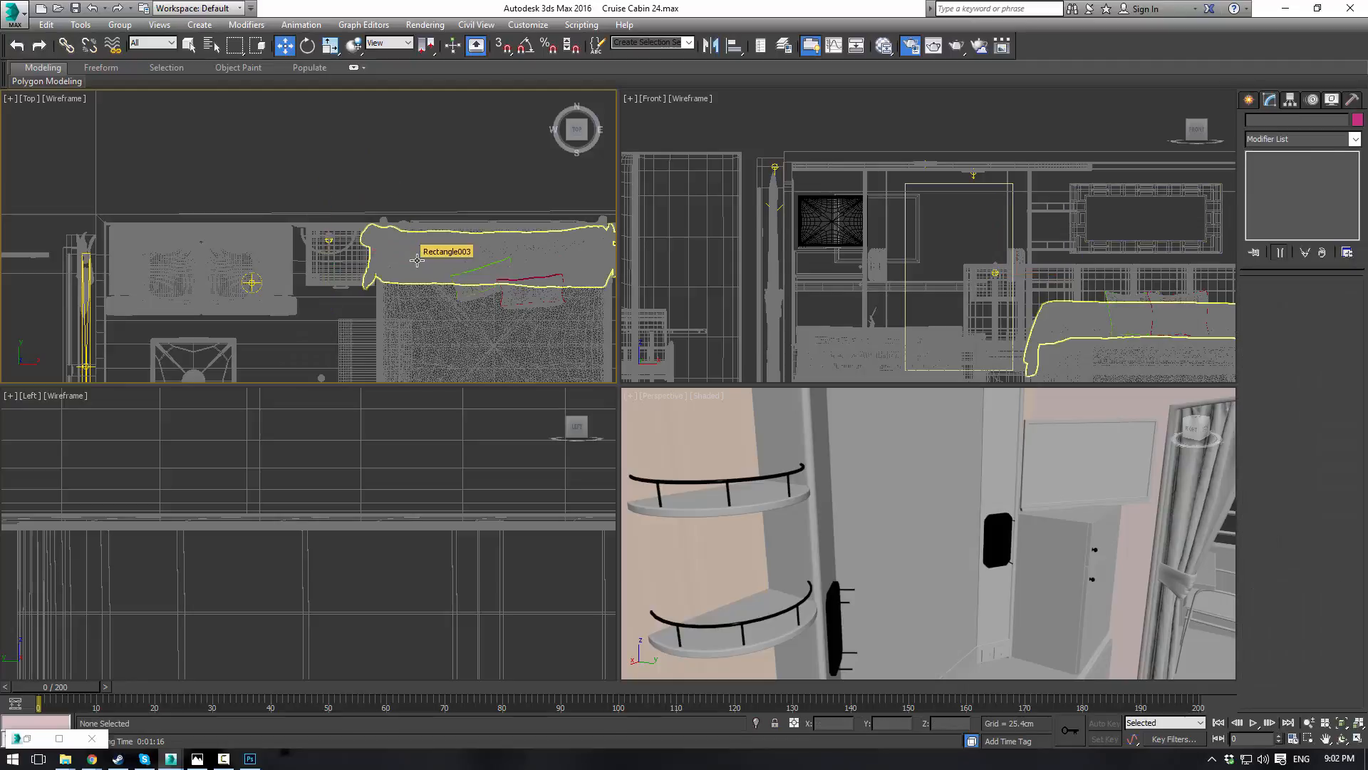
Step: Examine the whole cabin in the Perspective view, from the desk shelves and window area to the bed and its lamps
middle_drag(1077, 488, 857, 448)
scroll(857, 448, down, 4)
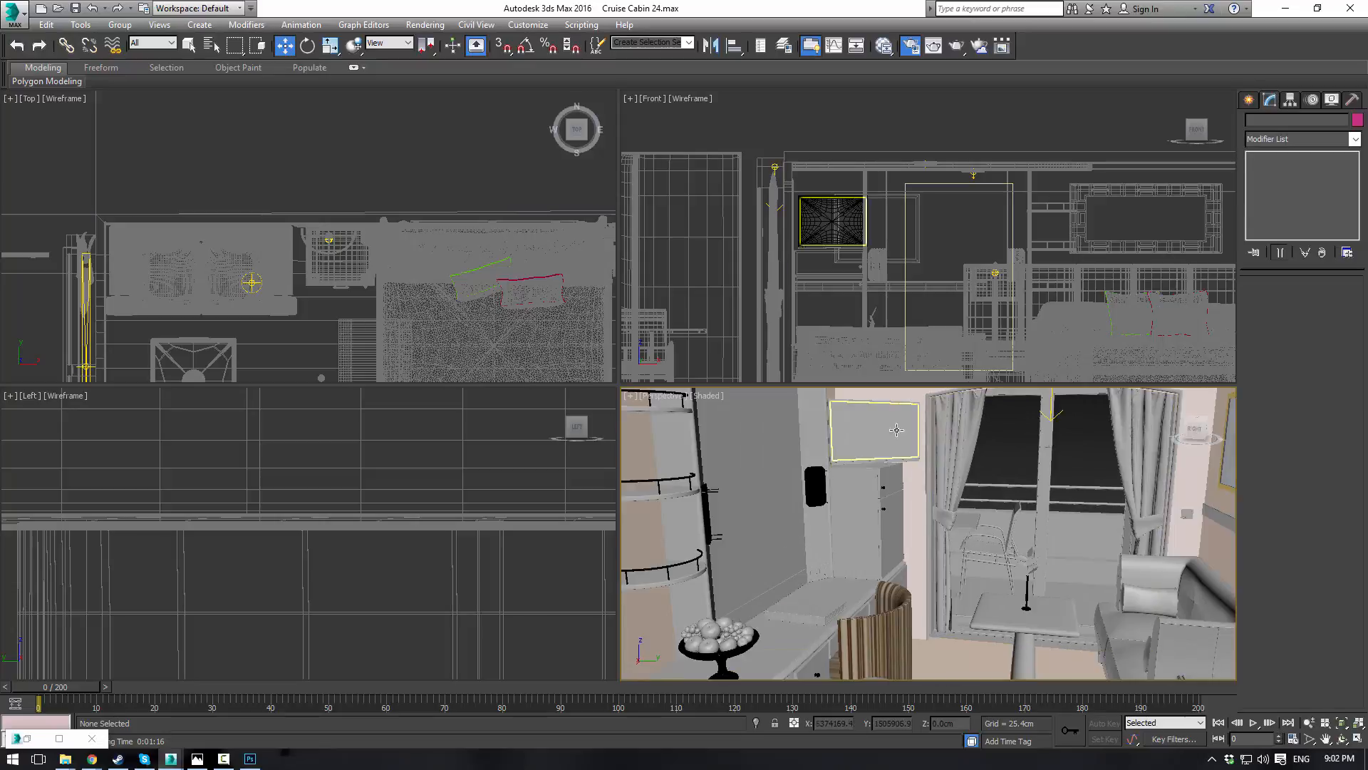
scroll(888, 525, down, 1)
middle_drag(887, 525, 935, 562)
scroll(935, 561, down, 3)
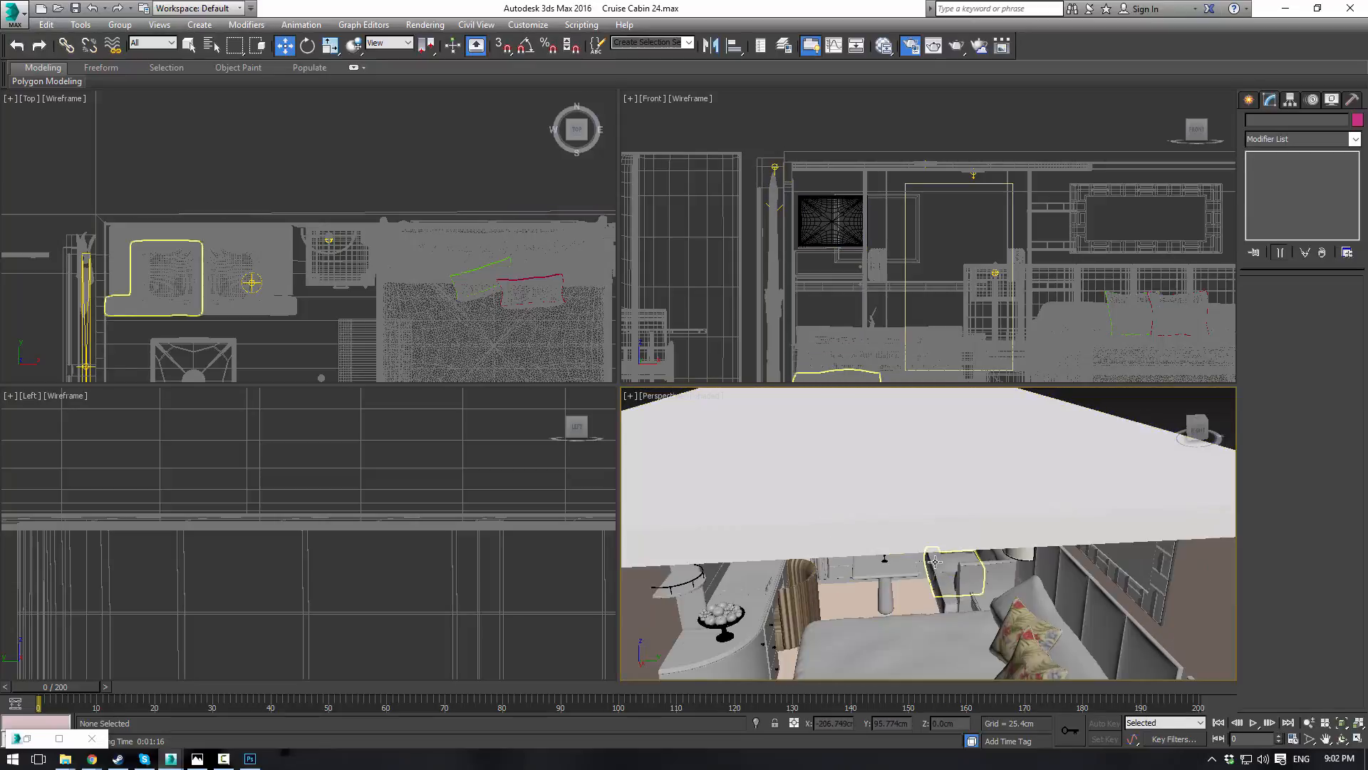
scroll(935, 561, up, 3)
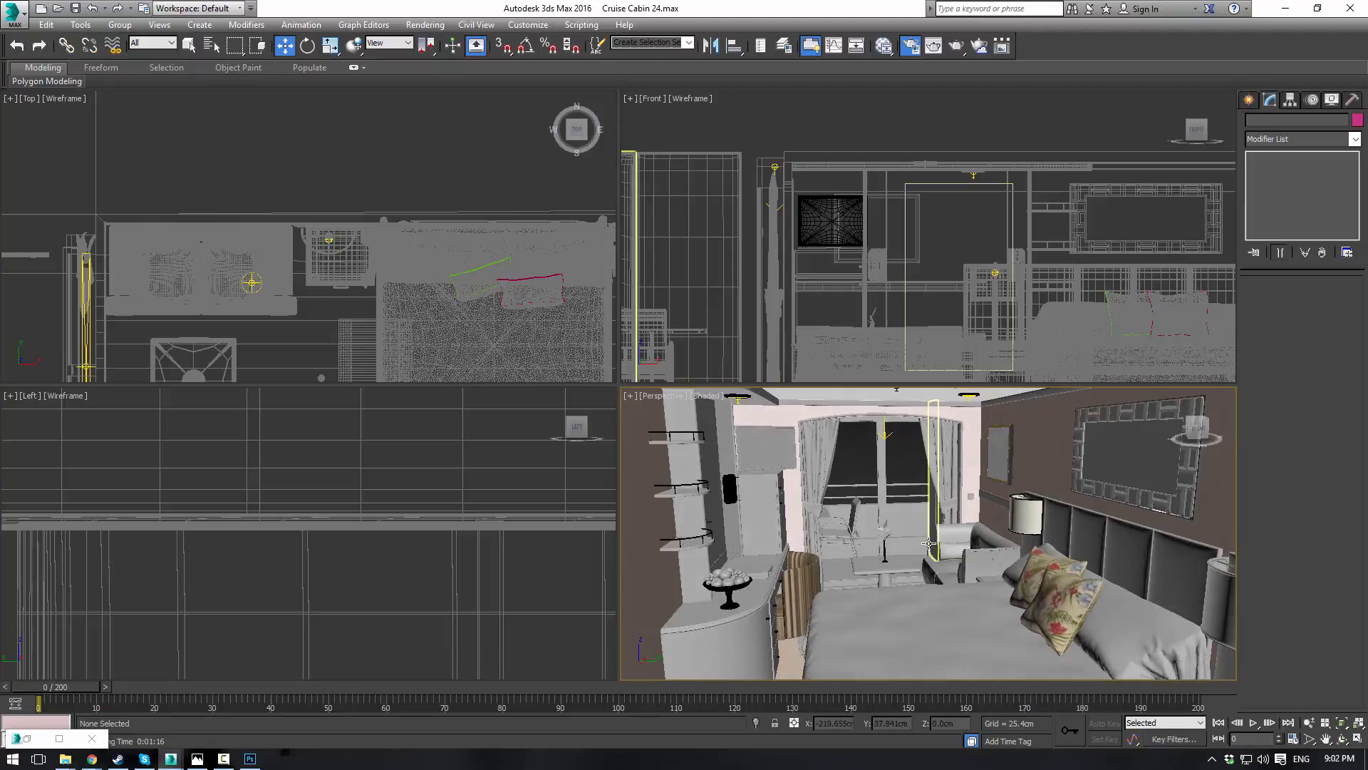